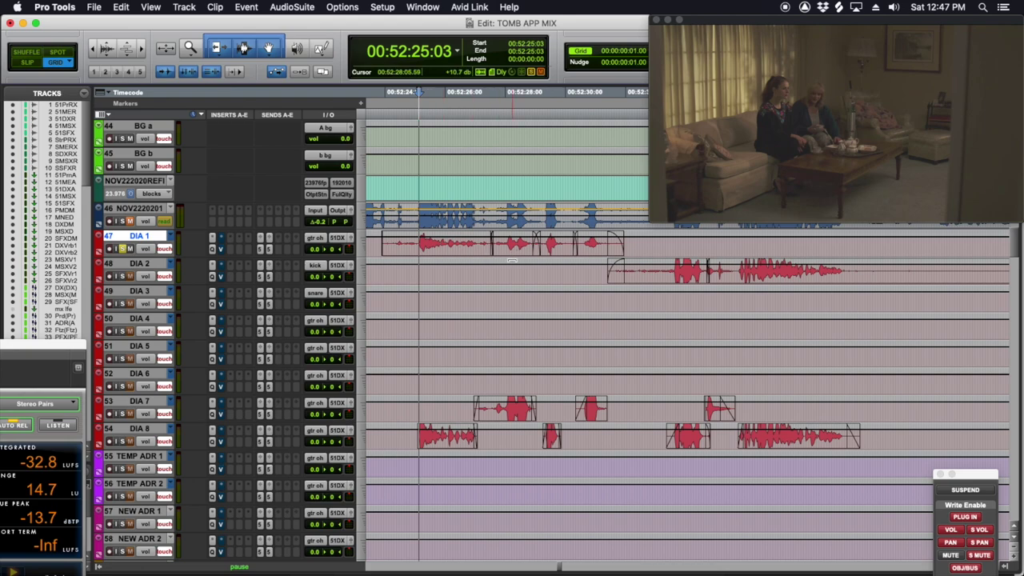
Play the dialogue scene from 00:52:25:03 and select the short DIA 1 phrase starting at 00:52:30:15.
key("space")
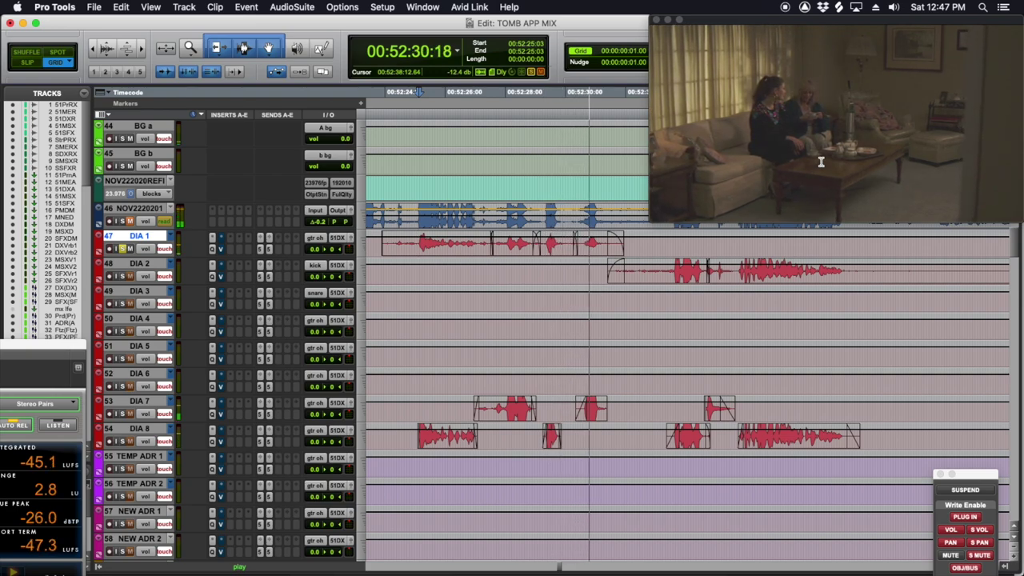
key("space")
left_click(586, 249)
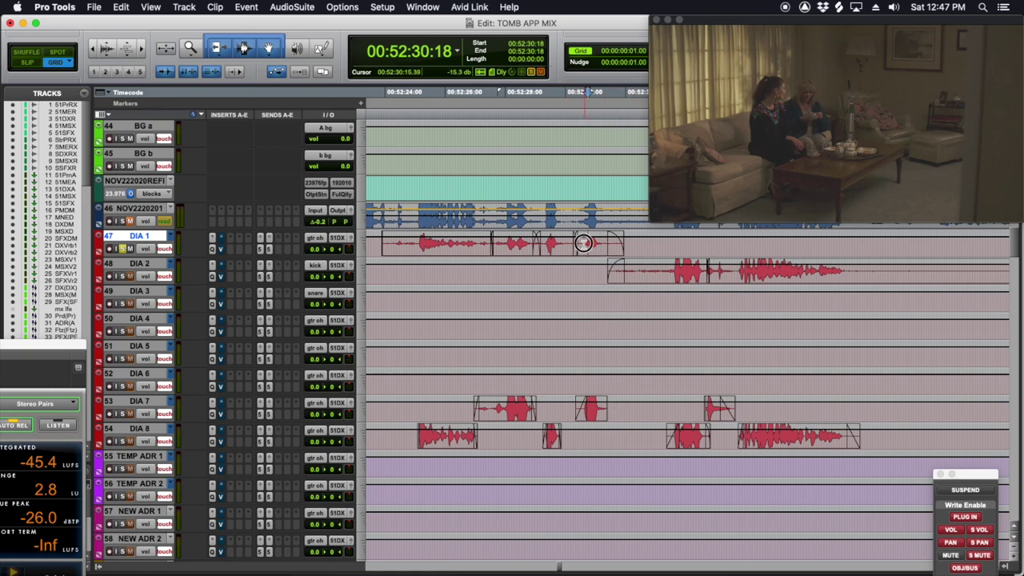
left_click_drag(583, 243, 596, 248)
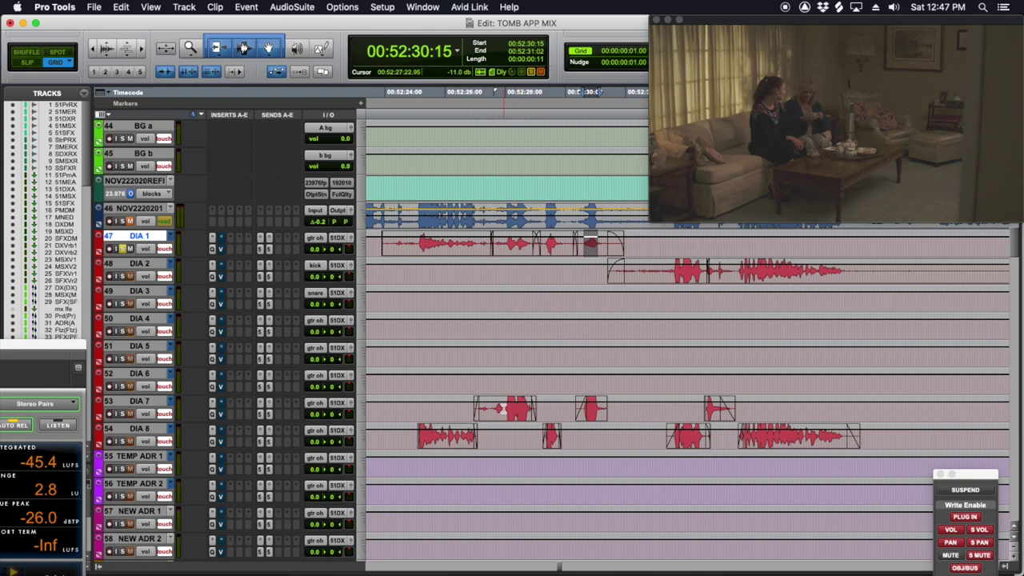
Reduce the waveform display height and audition the dialogue from 00:52:28:02.
key("super+alt+bracketleft")
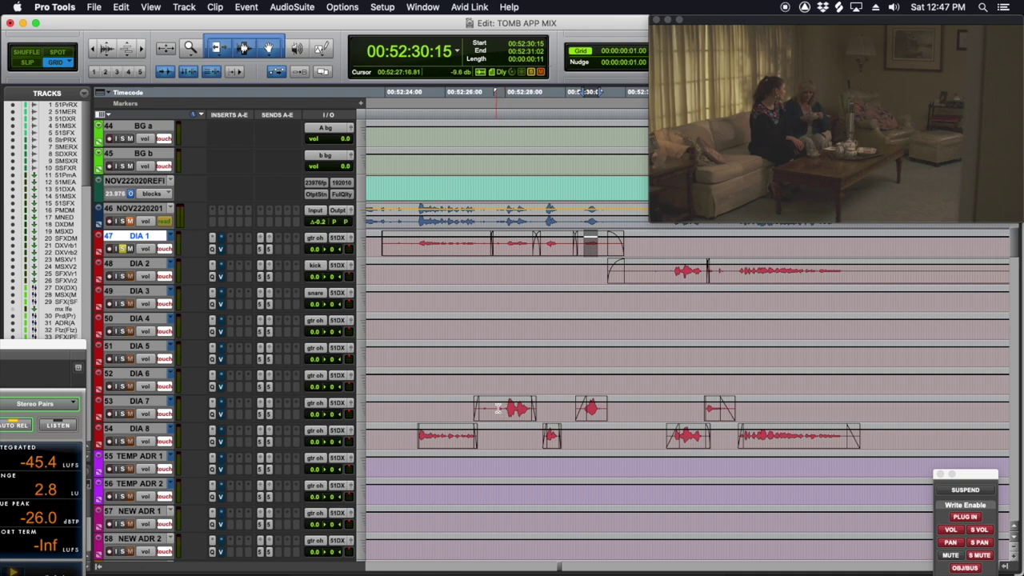
left_click(507, 245)
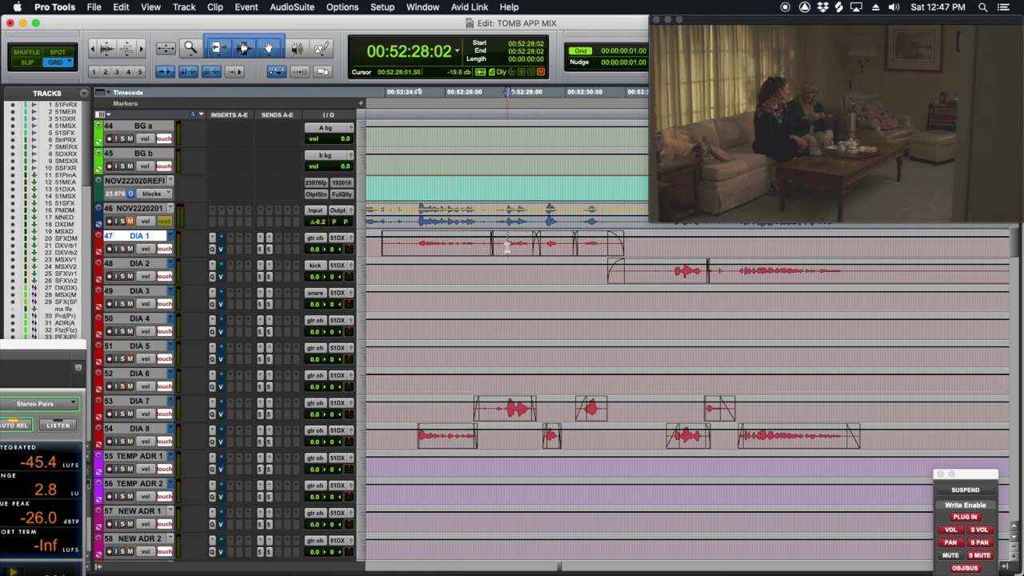
scroll(533, 251, "down", 1)
key("space")
scroll(535, 253, "up", 2)
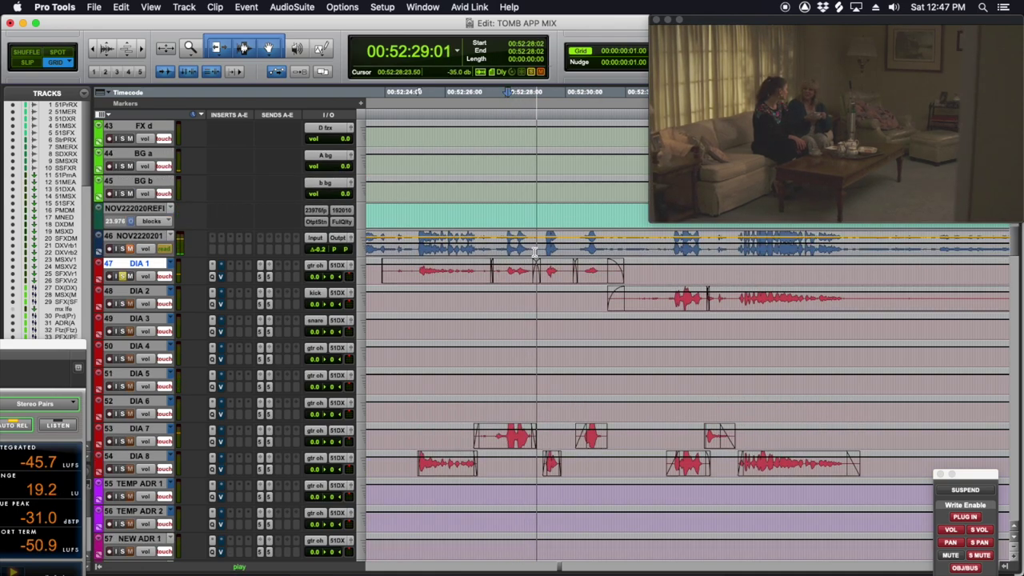
key("space")
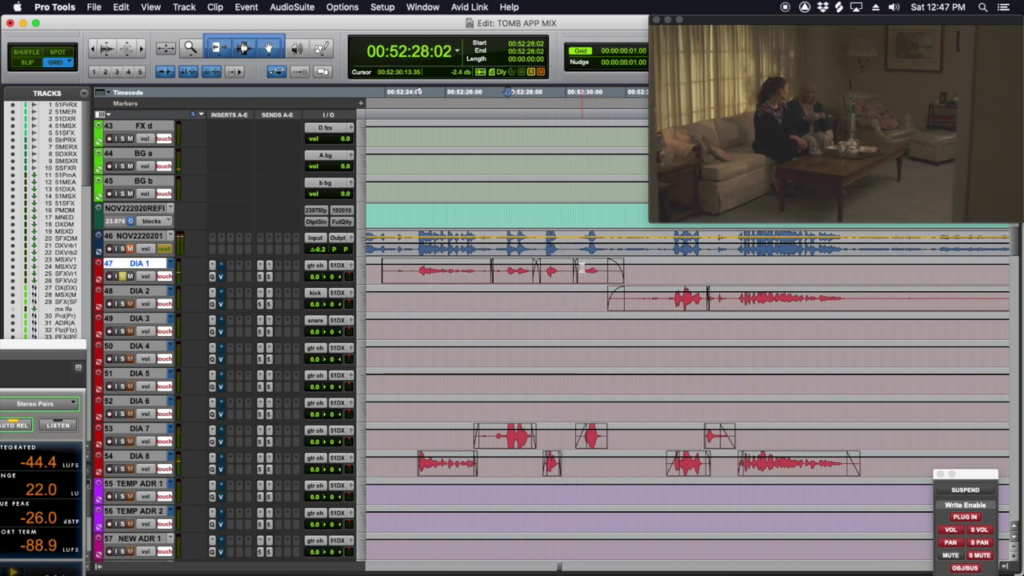
Inspect the DIA 1 phrase at 00:52:30:13, the DIA 2 line at 00:52:33:16 and the overlapping fades between the two tracks.
left_click_drag(581, 268, 606, 298)
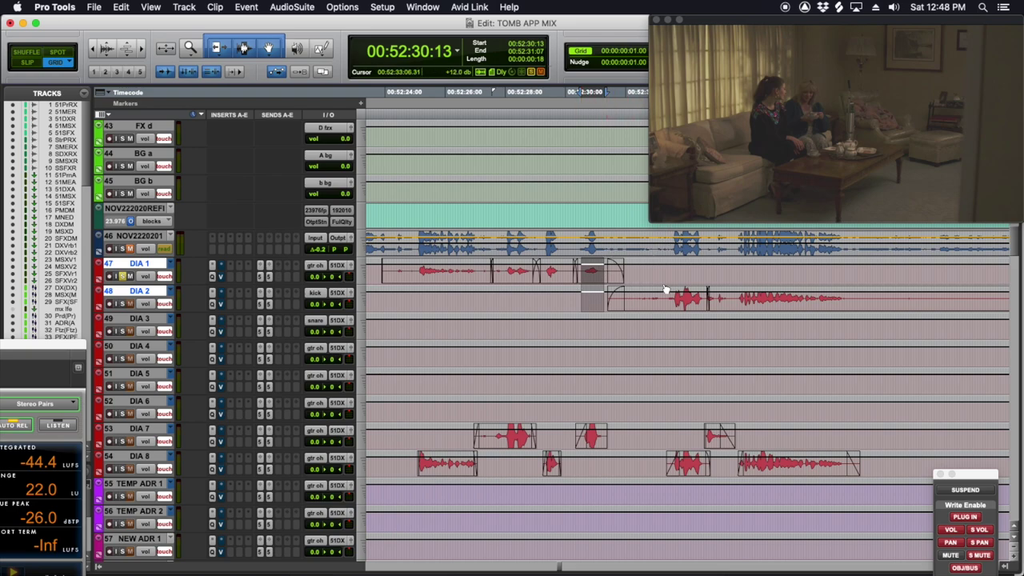
key("super+alt+bracketright")
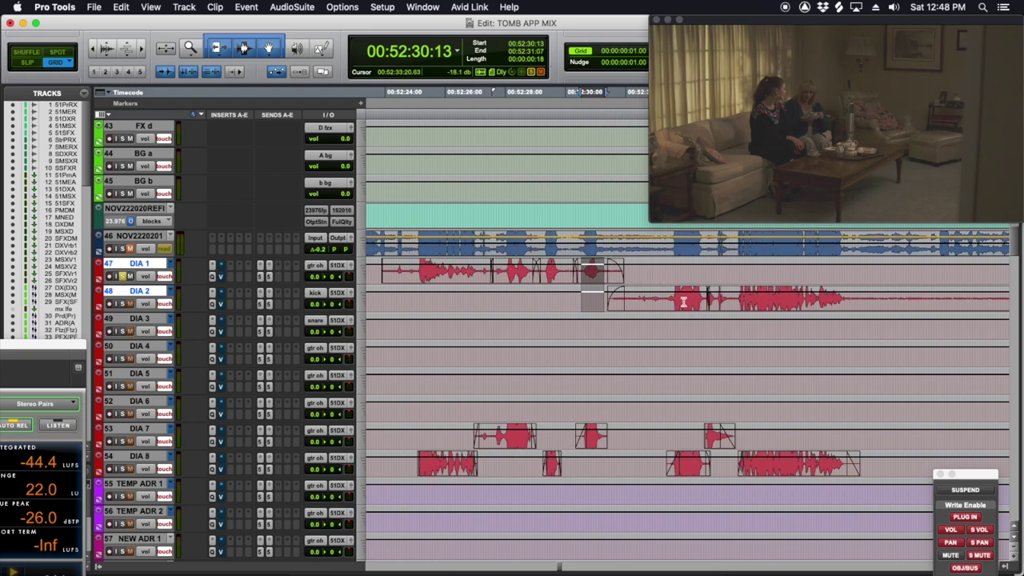
left_click_drag(675, 301, 688, 301)
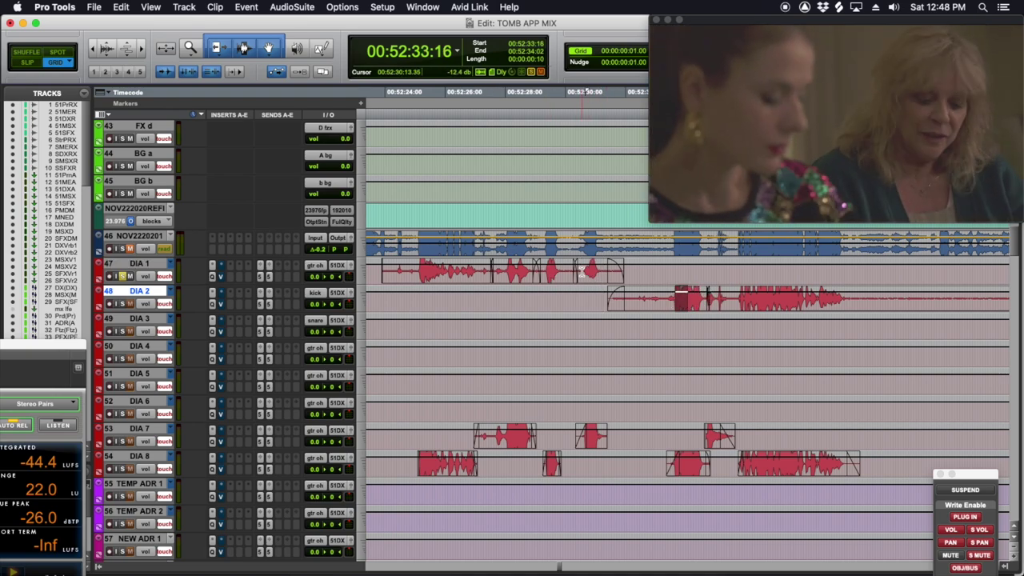
mouse_move(682, 303)
left_mouse_down()
mouse_move(709, 297)
mouse_move(681, 299)
left_mouse_up()
left_click(677, 301)
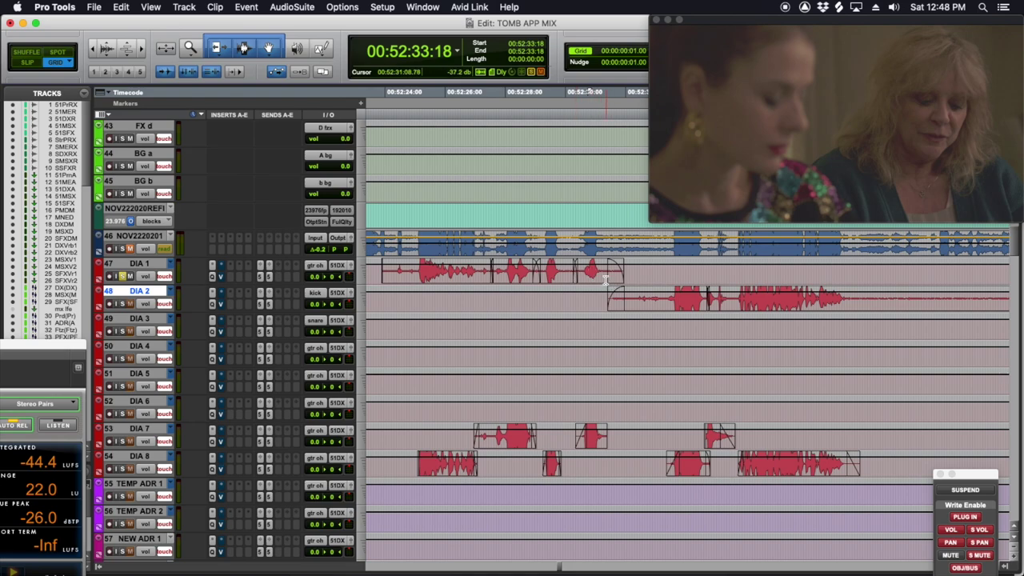
left_click_drag(605, 279, 618, 293)
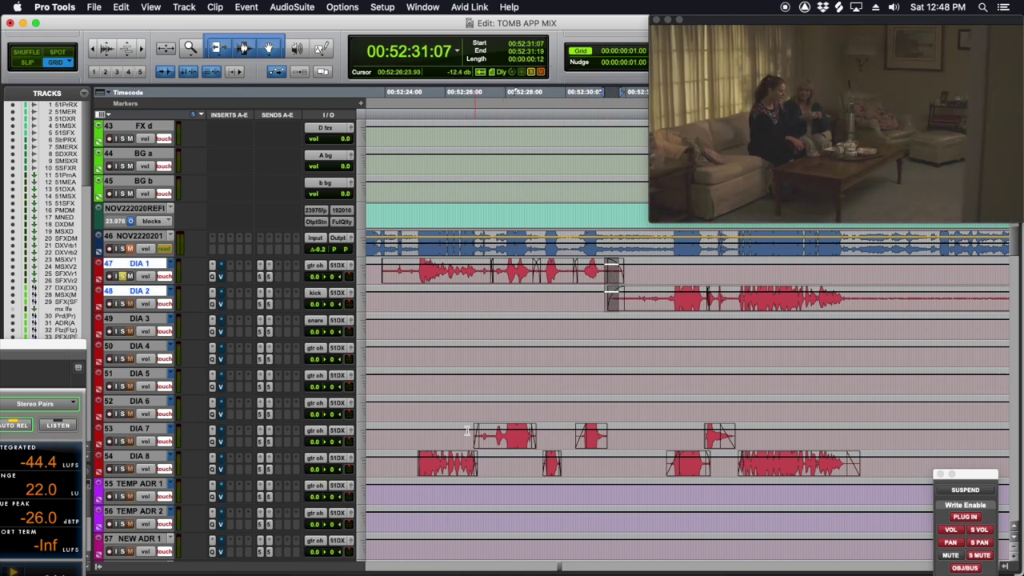
key("ctrl+f")
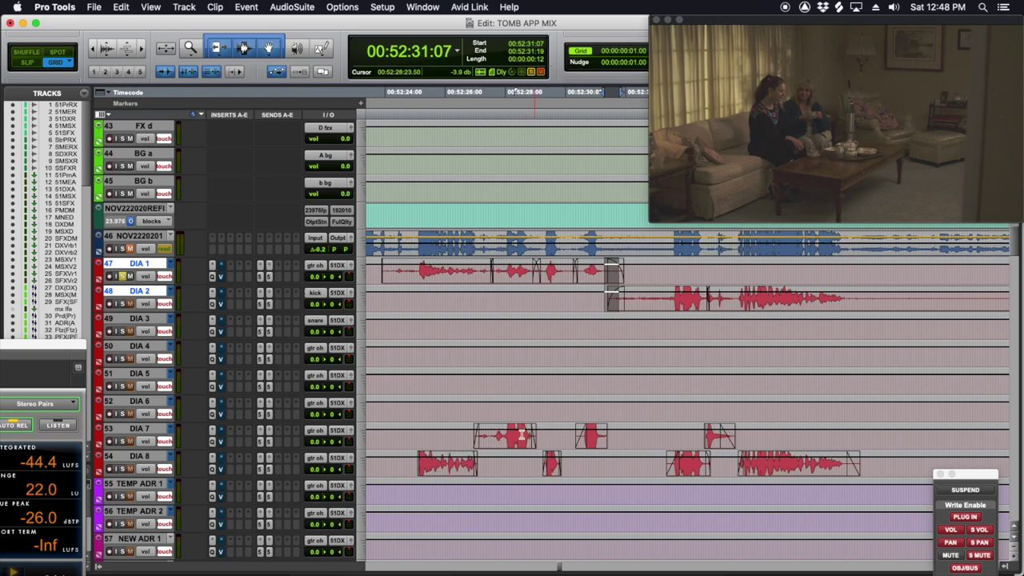
Audition the first DIA 7 clip and select its phrase from 00:52:27:18 to 00:52:29:05.
left_click(502, 433)
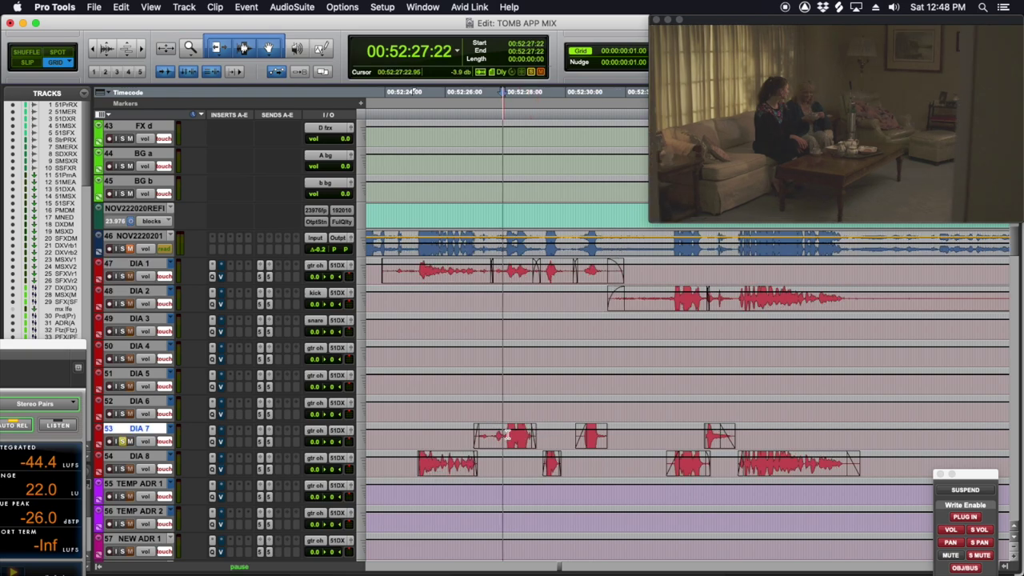
key("space")
key("space")
left_click_drag(506, 434, 541, 434)
Enable automation Preview mode and open the FabFilter Pro-Q 3 equalizer on DIA 7.
left_click_drag(986, 480, 978, 344)
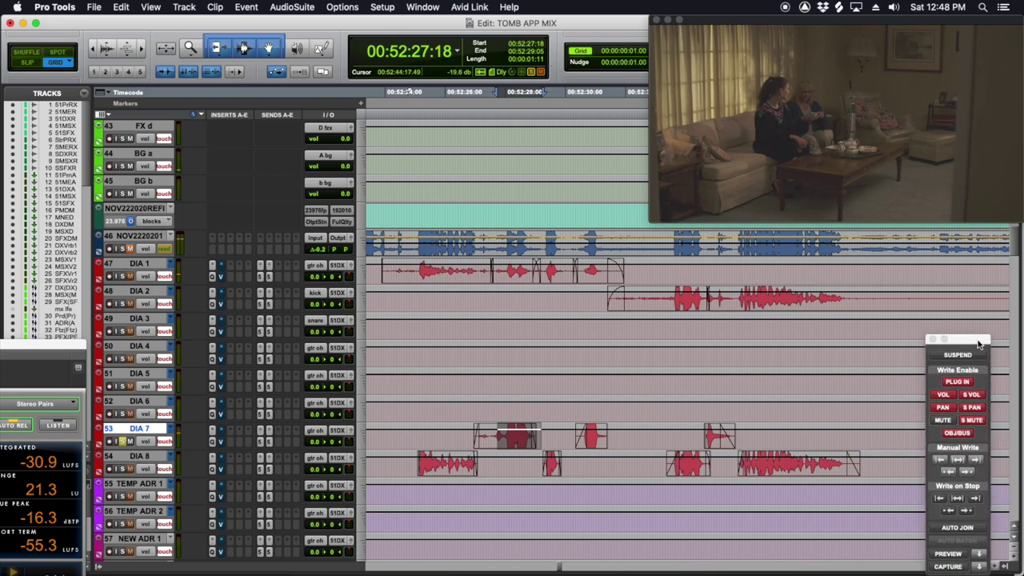
left_click(952, 552)
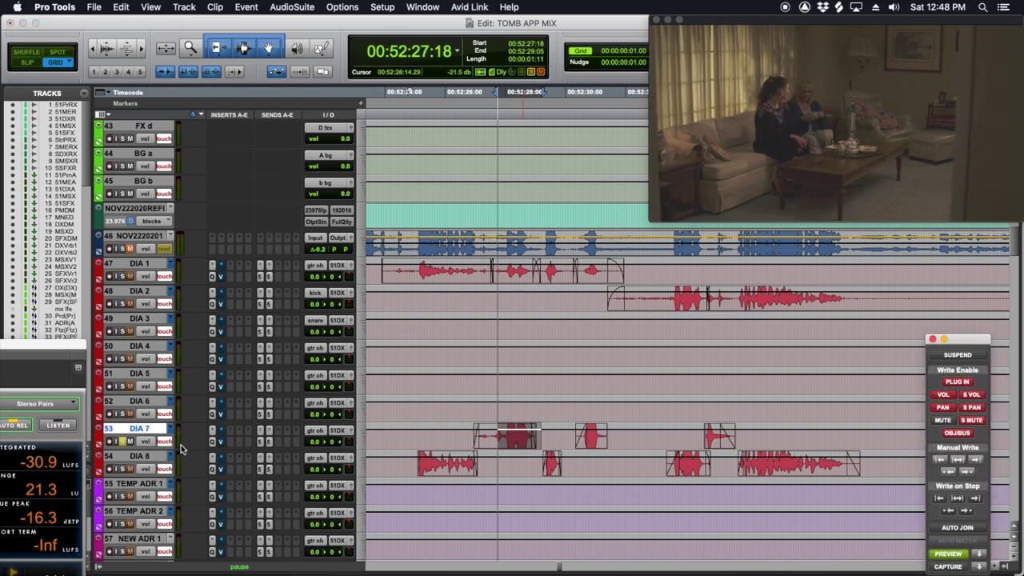
left_click(214, 442)
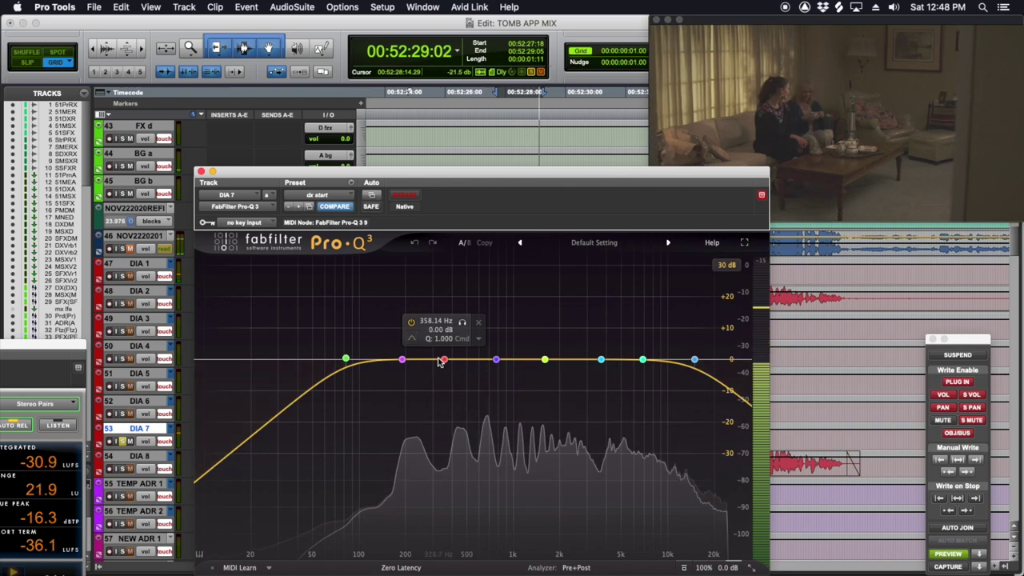
On the DIA 7 EQ, sweep with a boosted bell, cut 6.73 dB at 829.39 Hz with Q 2.348, add a cut near 460 Hz, and audition it.
left_click_drag(496, 359, 498, 308)
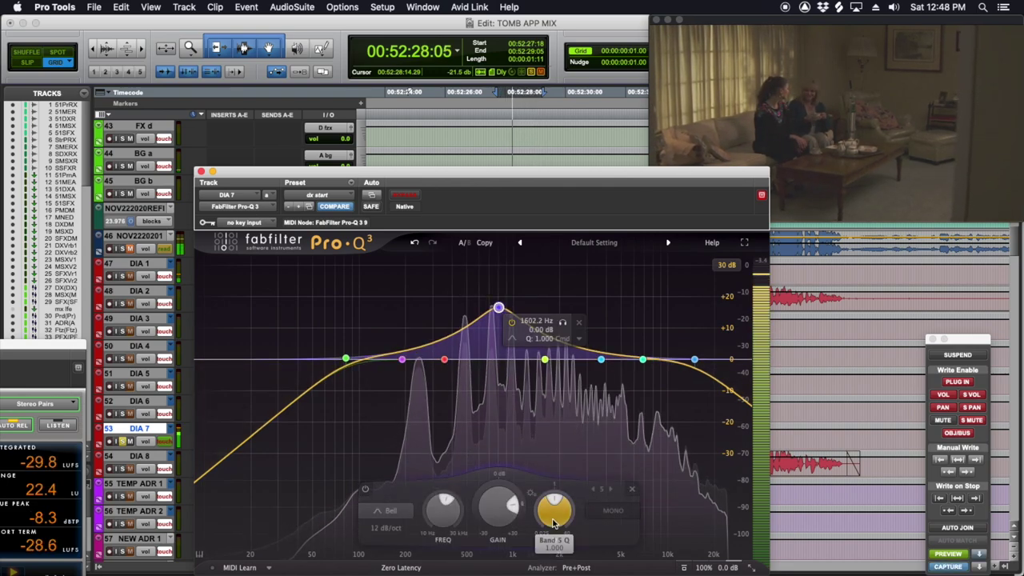
left_click_drag(561, 500, 562, 477)
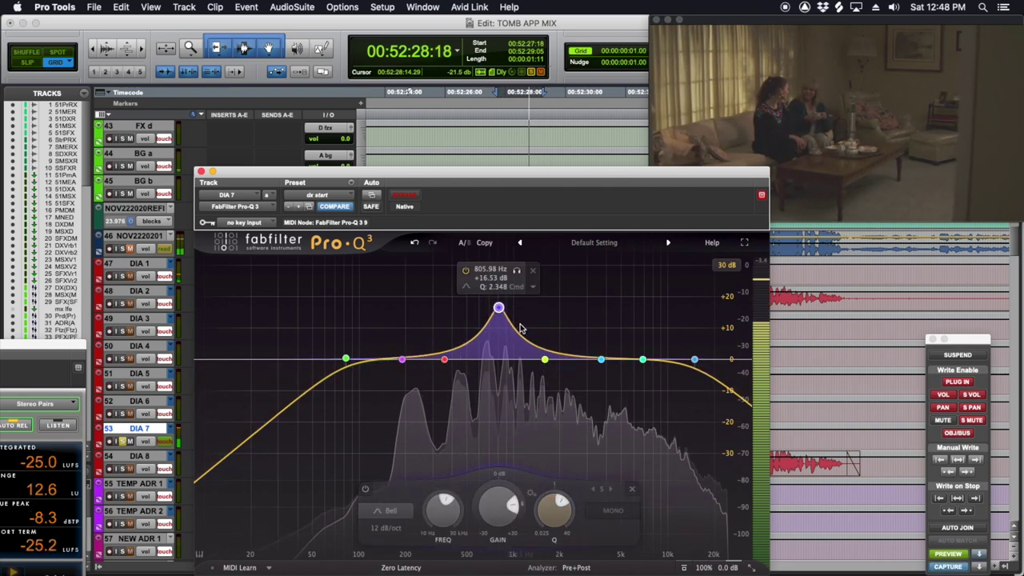
left_click_drag(499, 308, 462, 385)
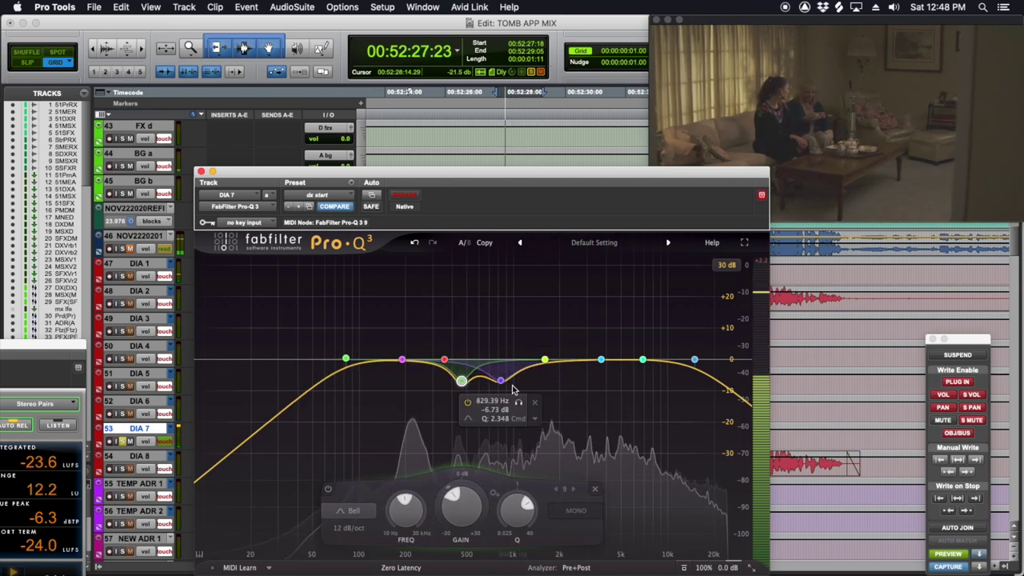
left_click(407, 196)
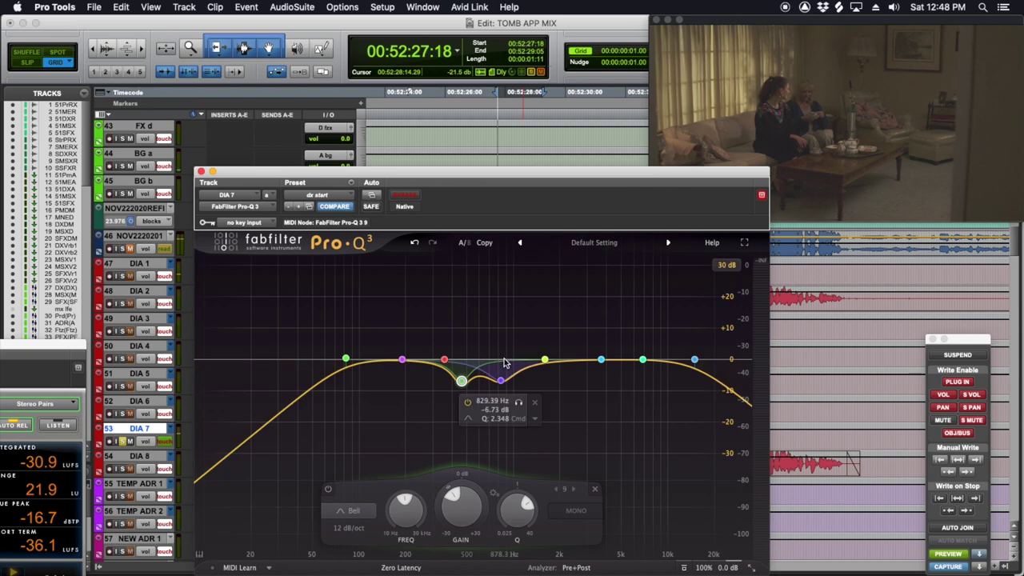
key("space")
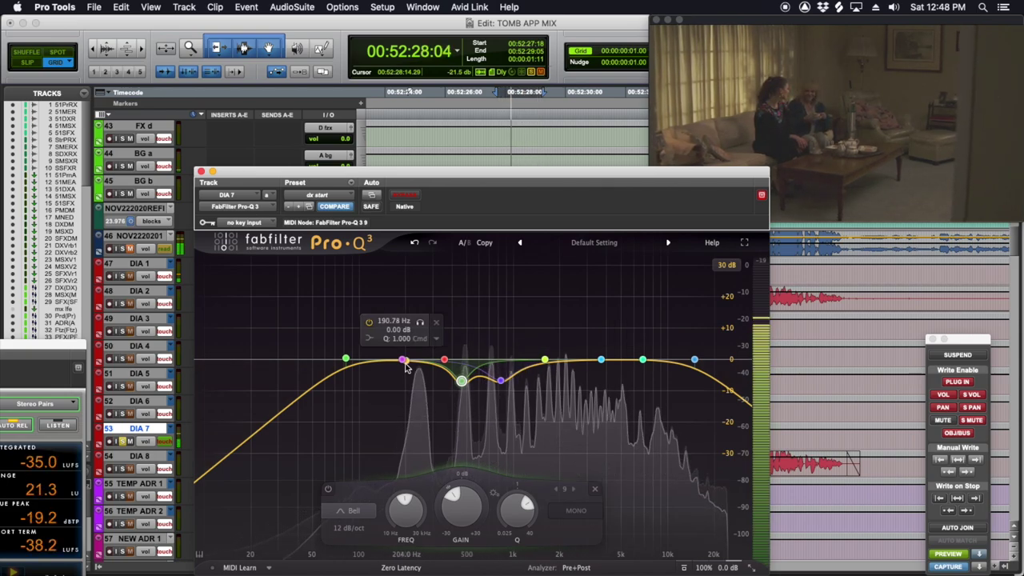
Adjust the DIA 7 low cut, narrow the 829.39 Hz bell to Q 5.195, and move it slightly higher in frequency with a deeper cut.
left_click(346, 358)
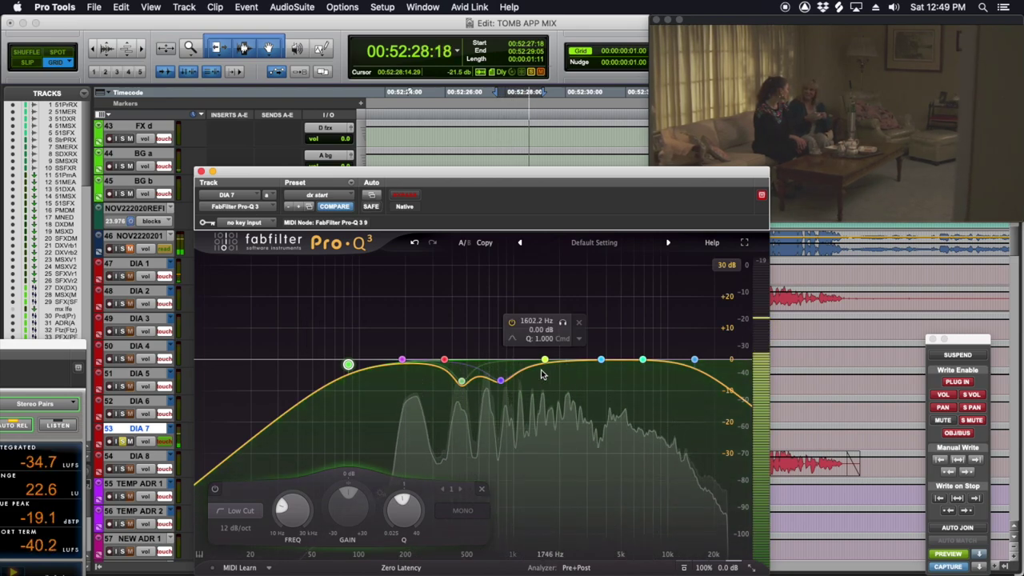
left_click(500, 382)
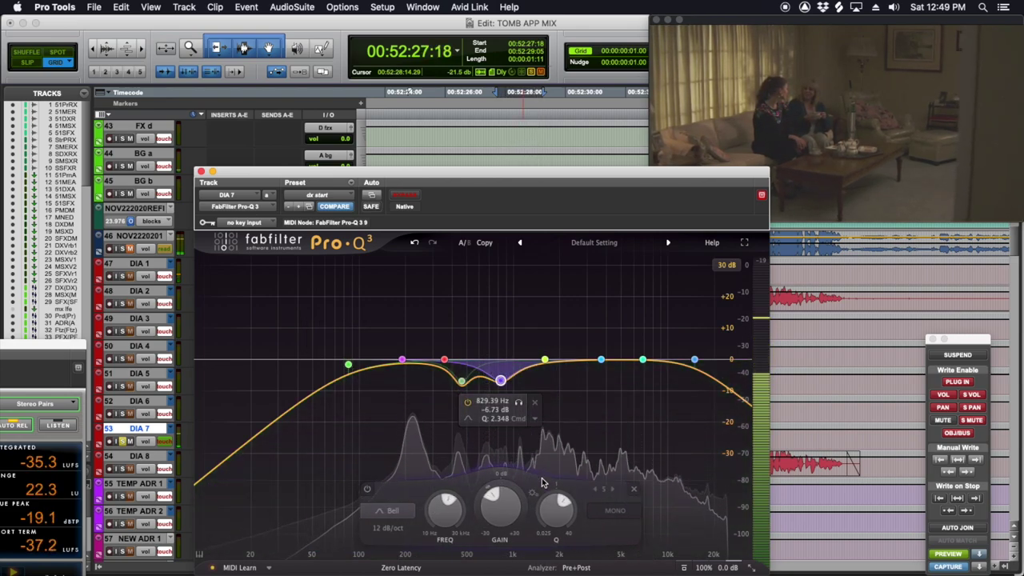
mouse_move(565, 504)
left_mouse_down()
mouse_move(570, 482)
mouse_move(558, 516)
mouse_move(558, 504)
left_mouse_up()
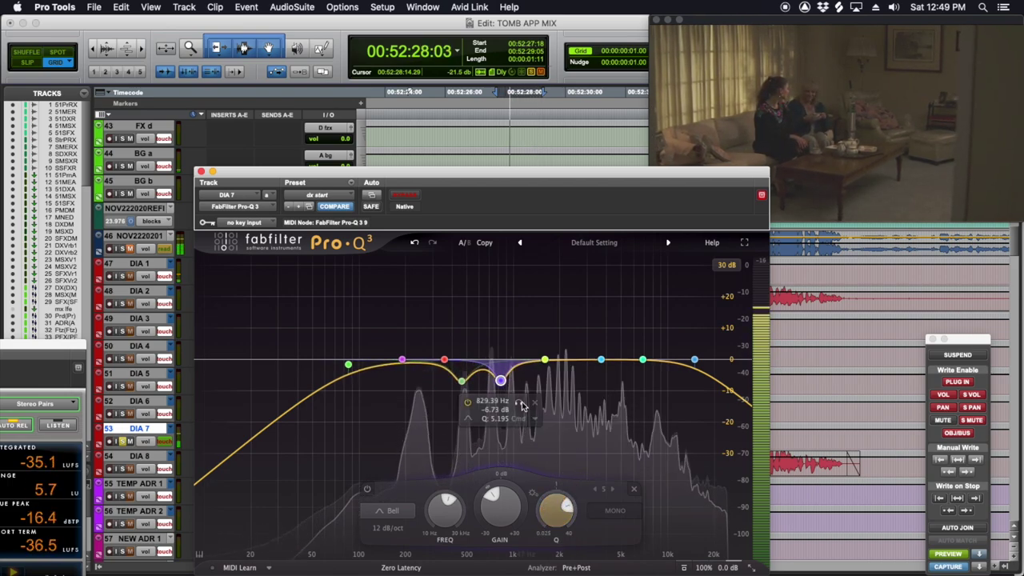
mouse_move(500, 380)
left_mouse_down()
mouse_move(512, 292)
mouse_move(498, 291)
mouse_move(484, 394)
mouse_move(505, 313)
mouse_move(492, 400)
mouse_move(506, 387)
left_mouse_up()
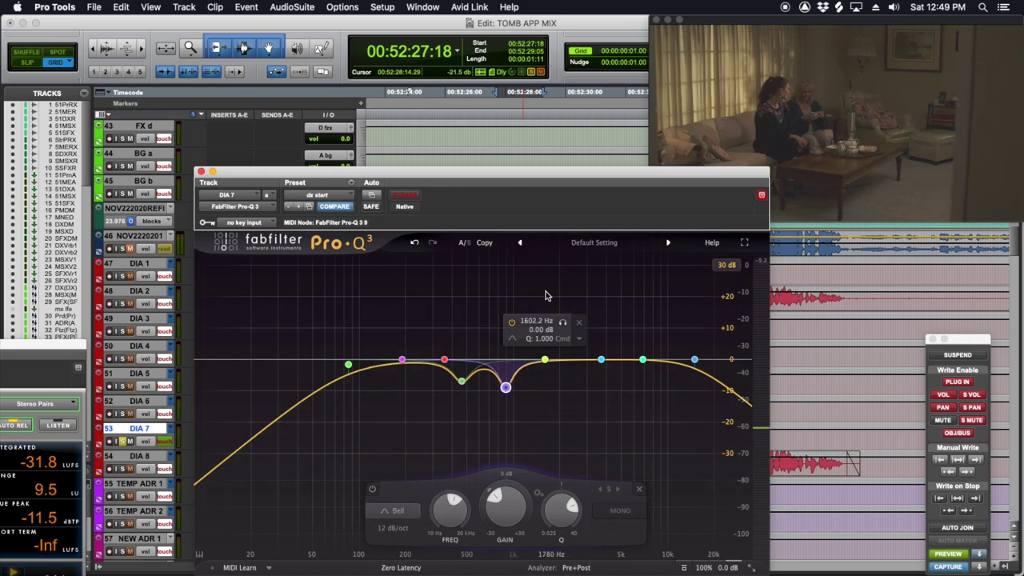
Move the EQ window clear of the tracks and select all DIA 7 clips from 00:52:26:19 to 00:52:36:16.
left_click_drag(536, 172, 530, 478)
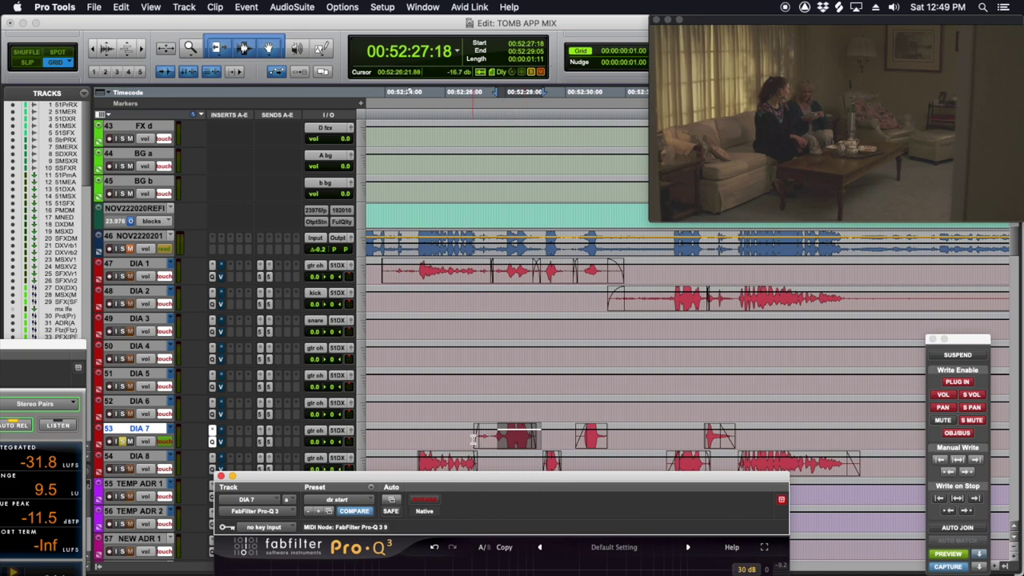
left_click_drag(469, 438, 766, 435)
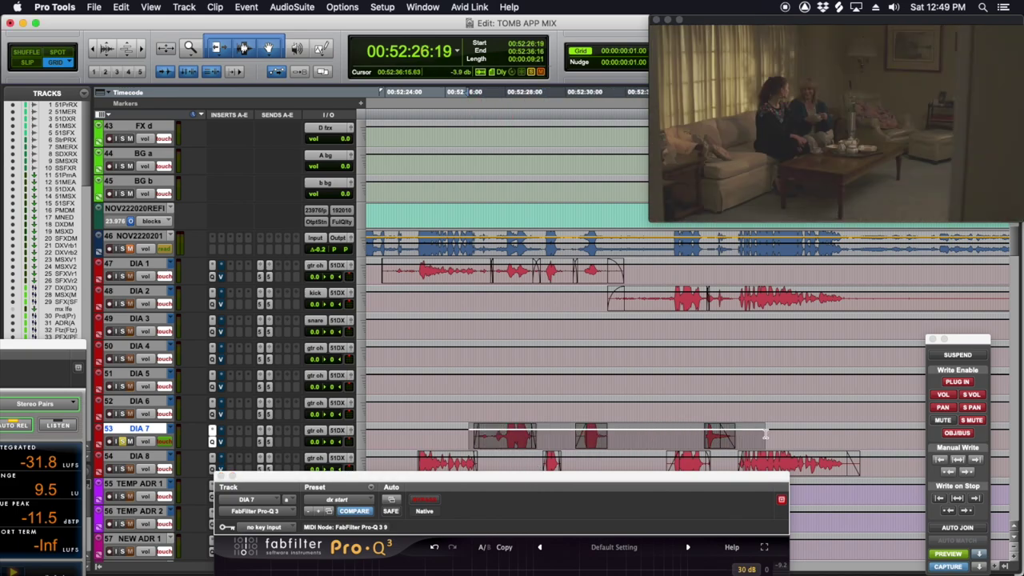
scroll(715, 395, "down", 4)
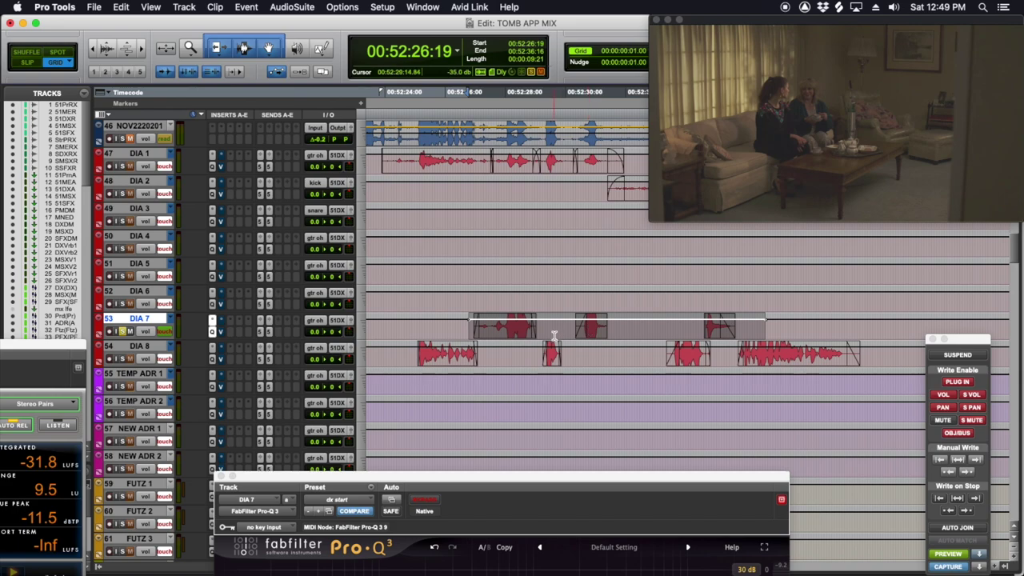
Select the first DIA 8 phrase from 00:52:24:23 to 00:52:27:10, open the track's Pro-Q 3 and start playback.
left_click_drag(414, 354, 488, 356)
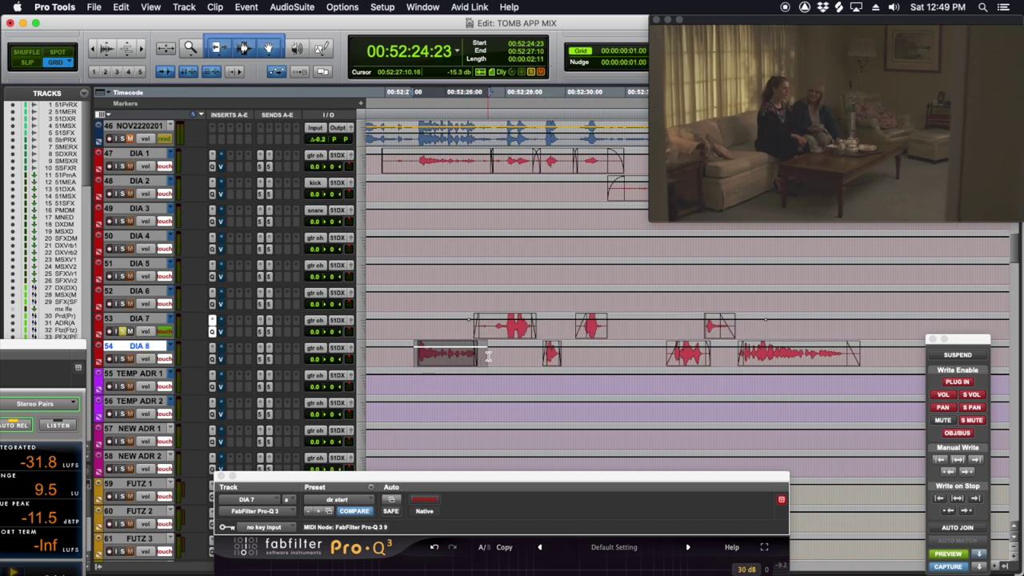
left_click(212, 360)
key("space")
left_click_drag(530, 477, 531, 191)
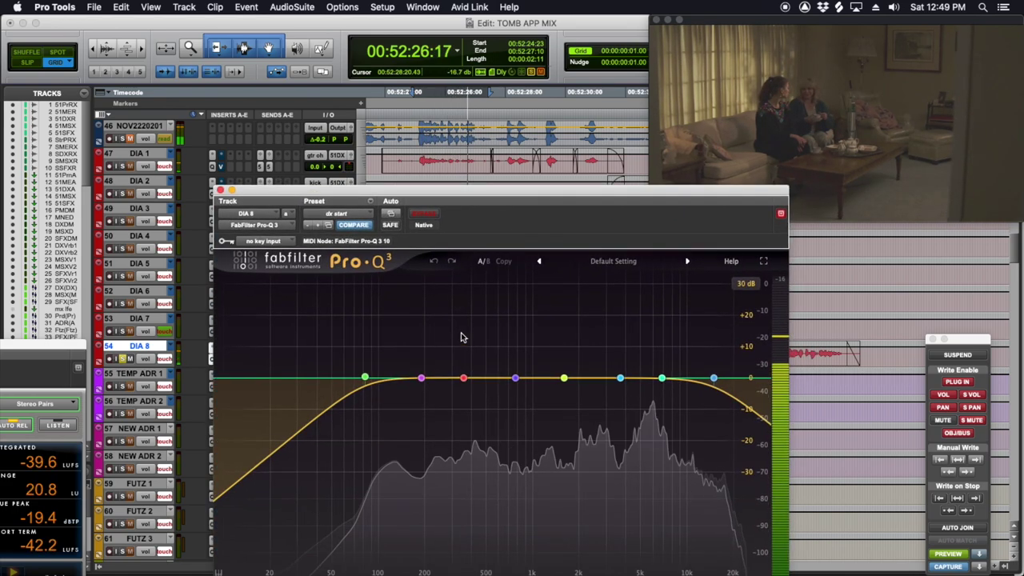
On the DIA 8 EQ, lower the low shelf near 110 Hz by about 3 dB and add a bell cut near 450 Hz.
left_click_drag(421, 378, 385, 388)
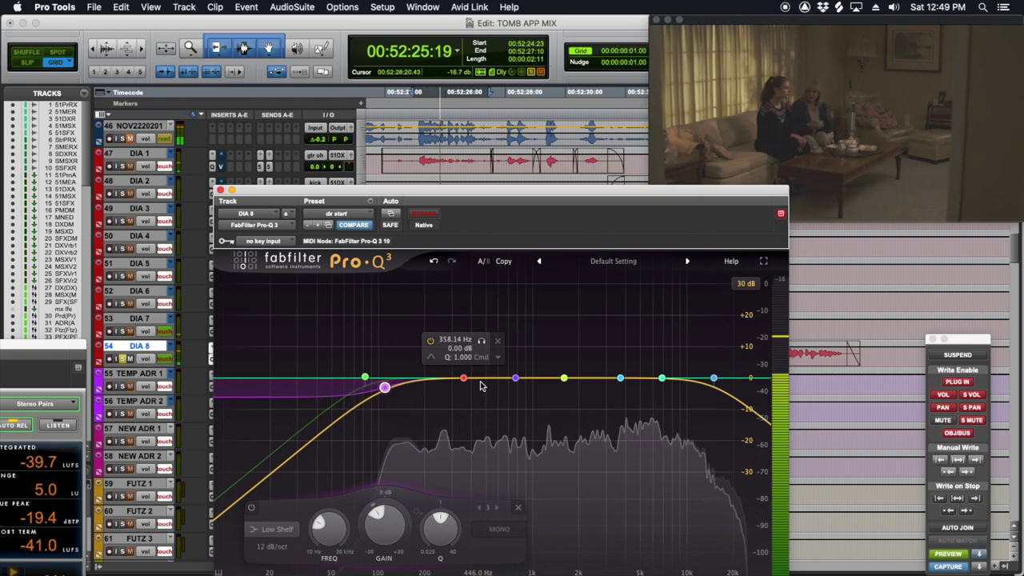
mouse_move(485, 379)
left_mouse_down()
mouse_move(491, 285)
mouse_move(551, 298)
mouse_move(545, 290)
mouse_move(545, 422)
mouse_move(485, 343)
mouse_move(485, 322)
mouse_move(467, 389)
mouse_move(478, 309)
mouse_move(477, 407)
mouse_move(479, 398)
left_mouse_up()
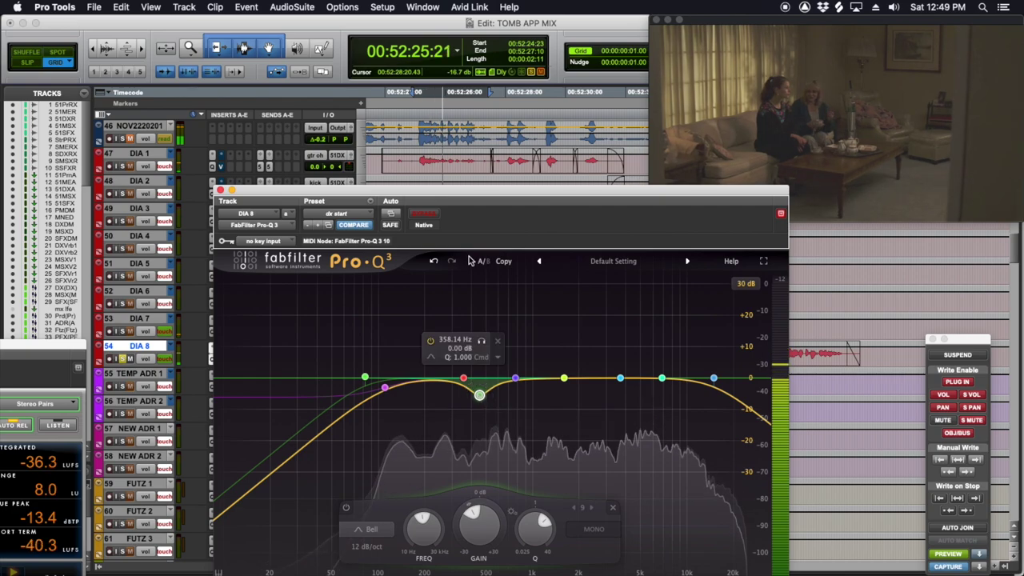
key("space")
Close the DIA 8 EQ window, select all DIA 8 clips from 00:52:24:21 to 00:52:40:00, and leave automation preview.
left_click(221, 191)
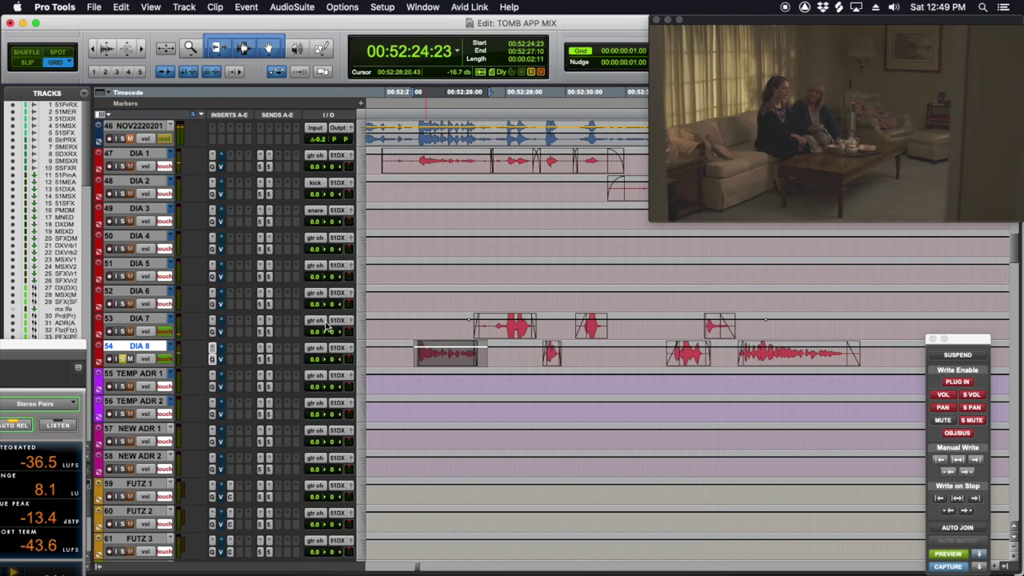
left_click_drag(527, 362, 866, 360)
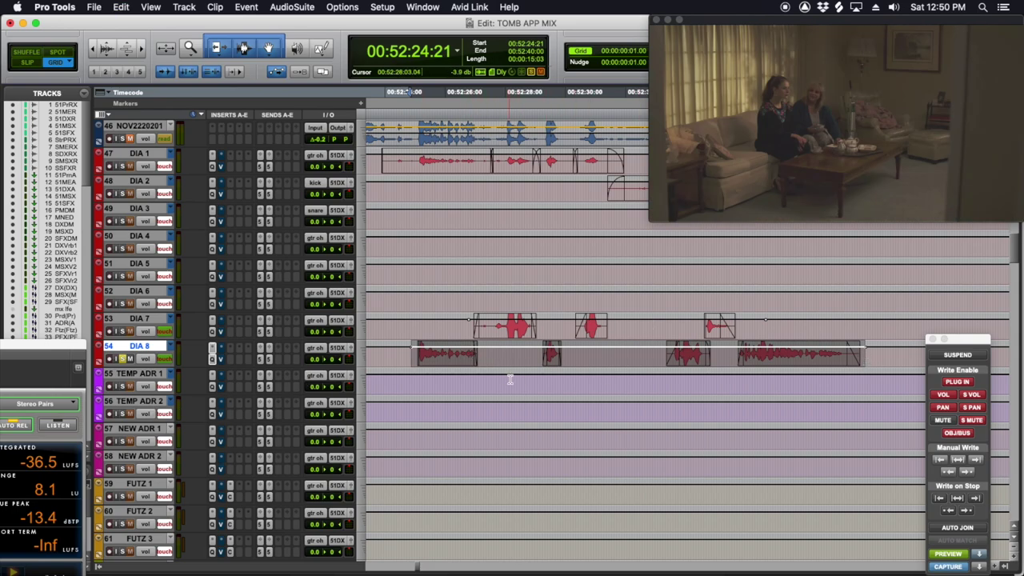
scroll(509, 379, "up", 3)
scroll(762, 398, "right", 5)
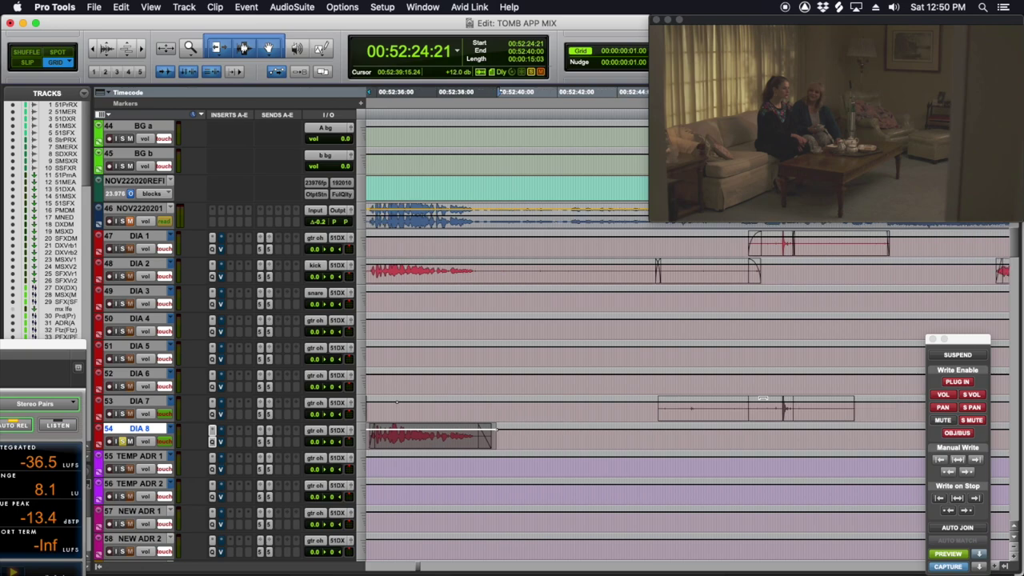
left_click(949, 555)
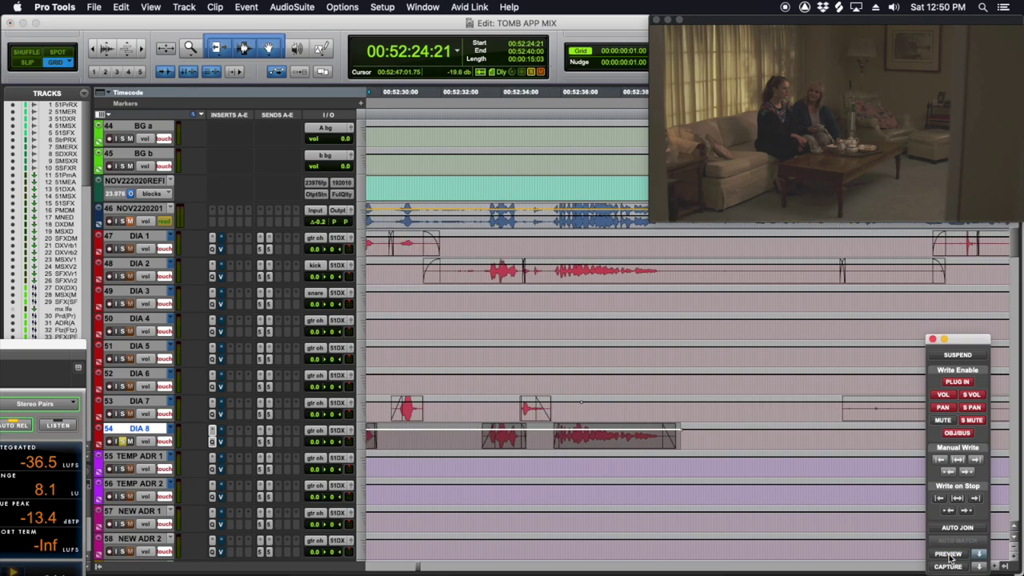
Play the scene from 00:52:29:18 and write volume rides on DIA 1, DIA 2, DIA 7 and DIA 8 until the next scene.
scroll(770, 440, "left", 4)
scroll(516, 424, "up", 10)
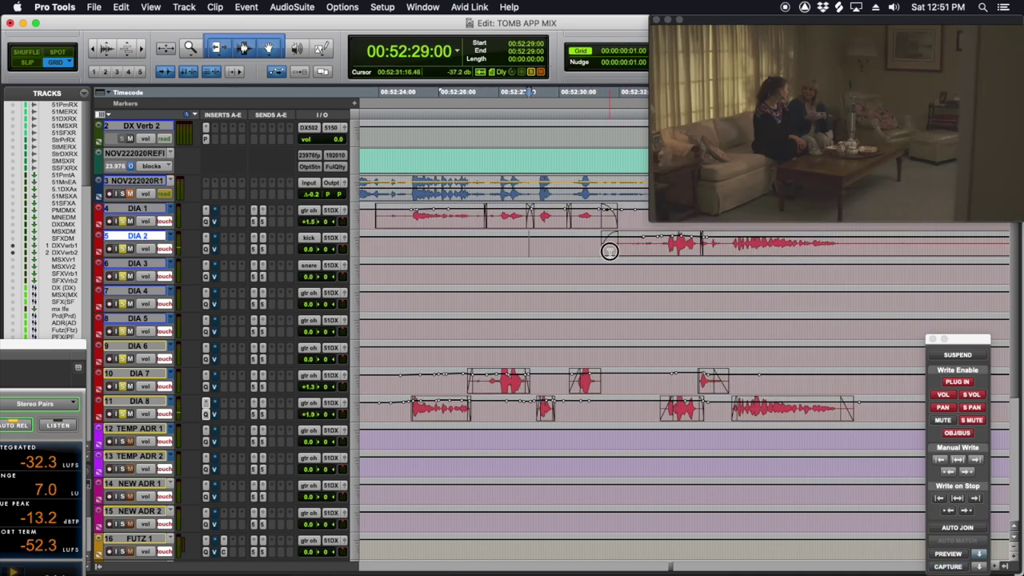
left_click_drag(610, 251, 647, 251)
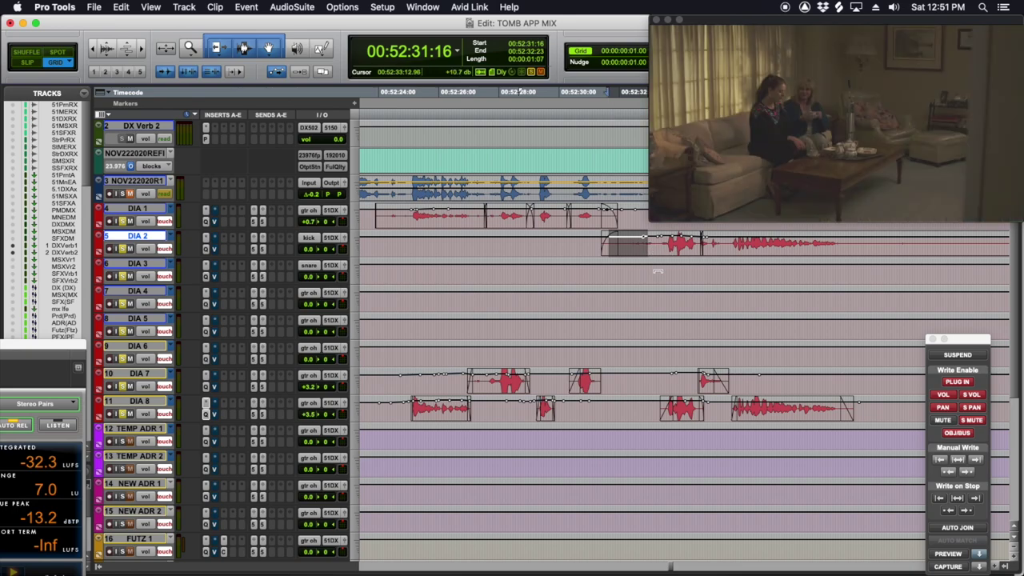
scroll(710, 344, "right", 3)
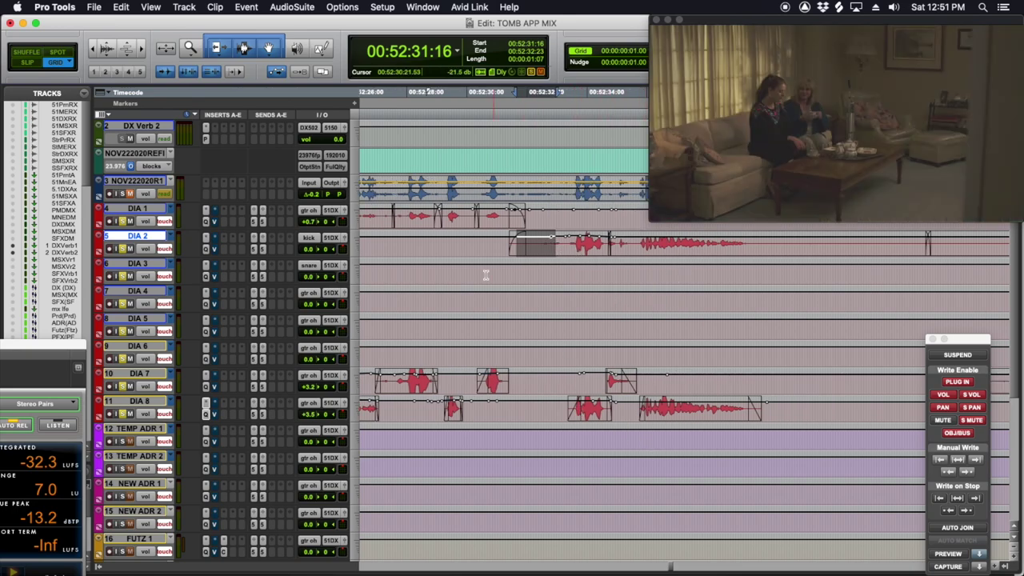
left_click(460, 240)
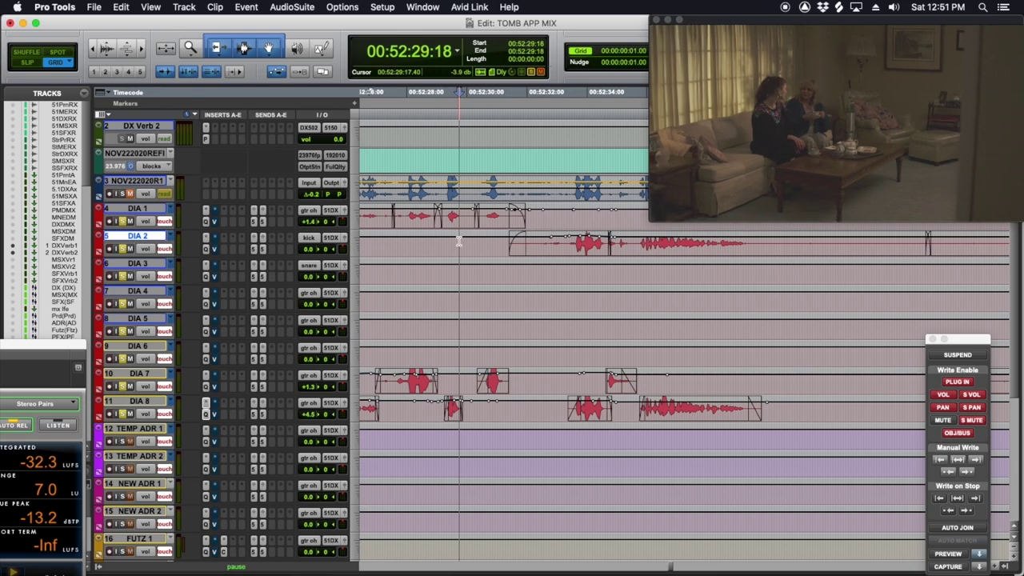
key("space")
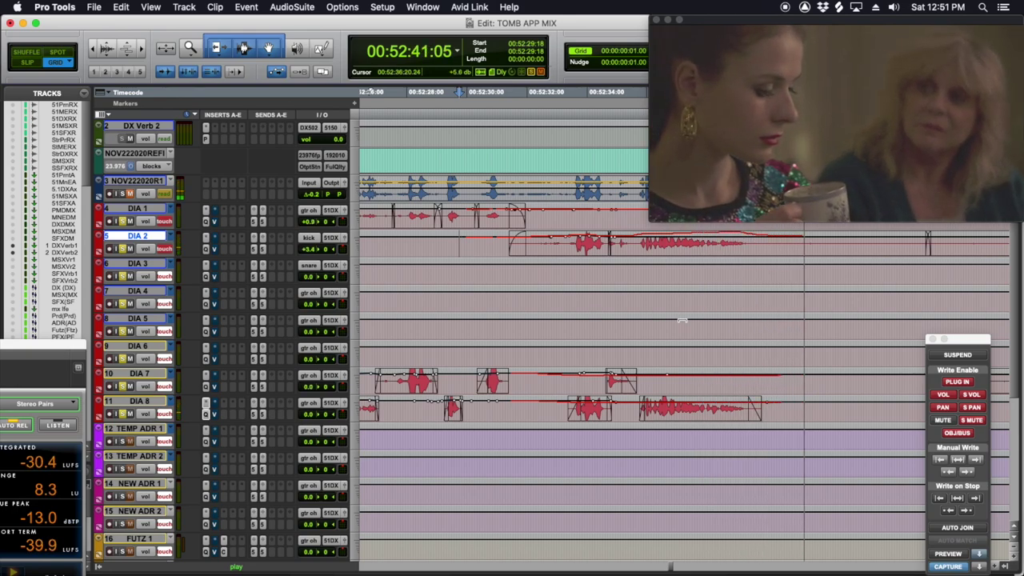
scroll(681, 320, "up", 1)
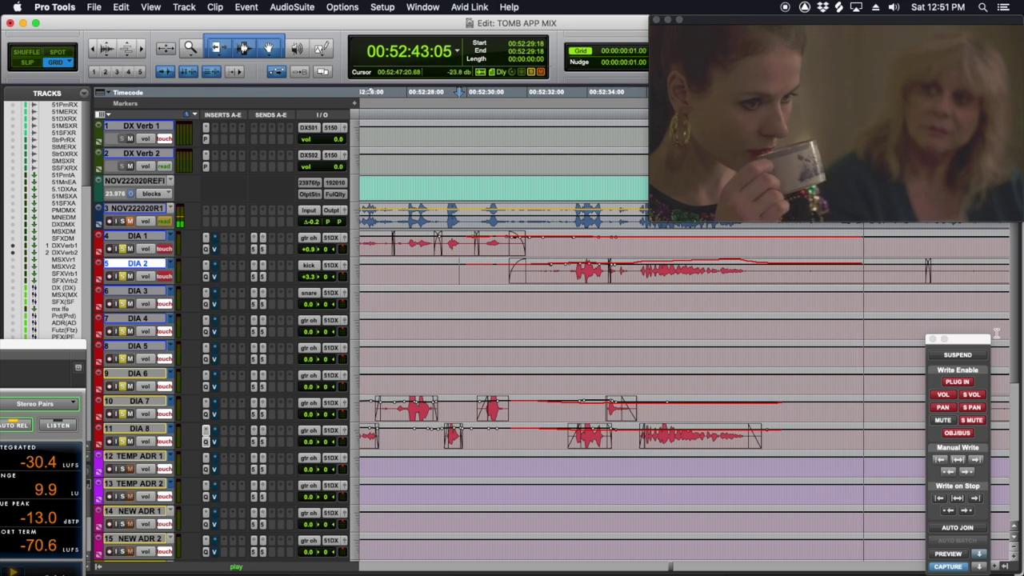
left_click_drag(971, 337, 960, 328)
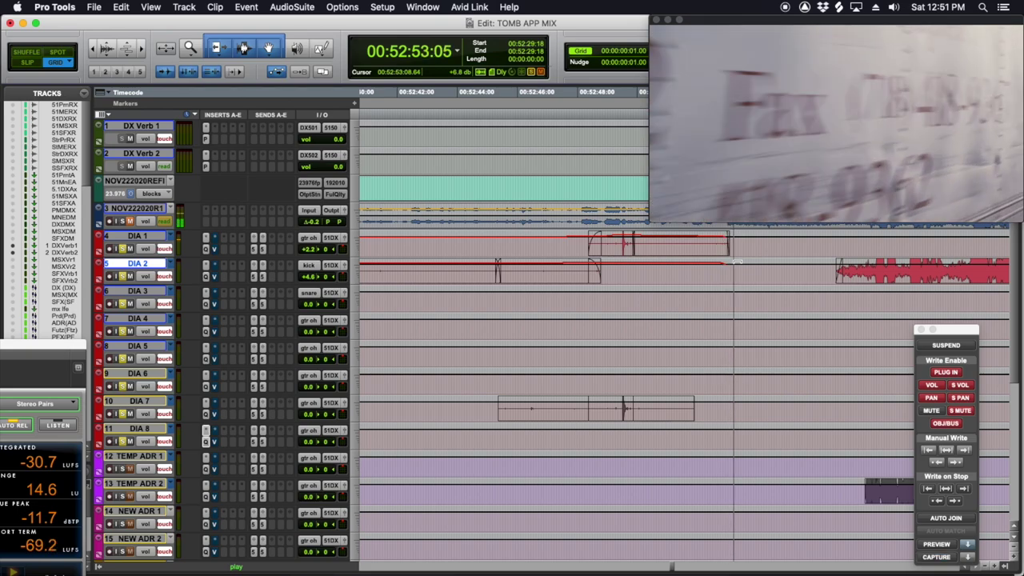
key("space")
Review the dialogue volume automation, from DIA 1 at 00:52:49:05 back to DIA 2 at 00:52:33:15.
left_click_drag(614, 252, 622, 248)
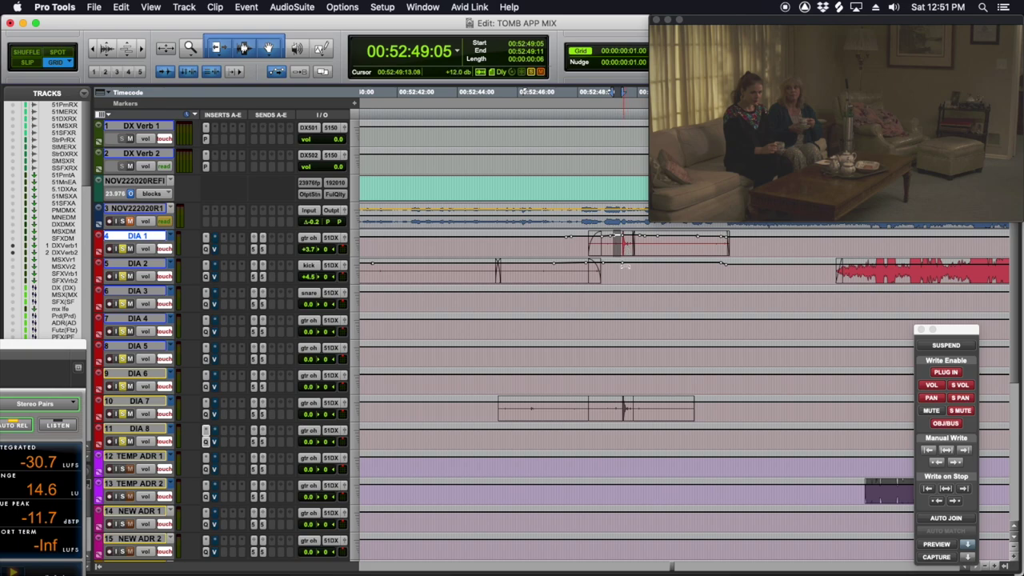
scroll(532, 303, "left", 3)
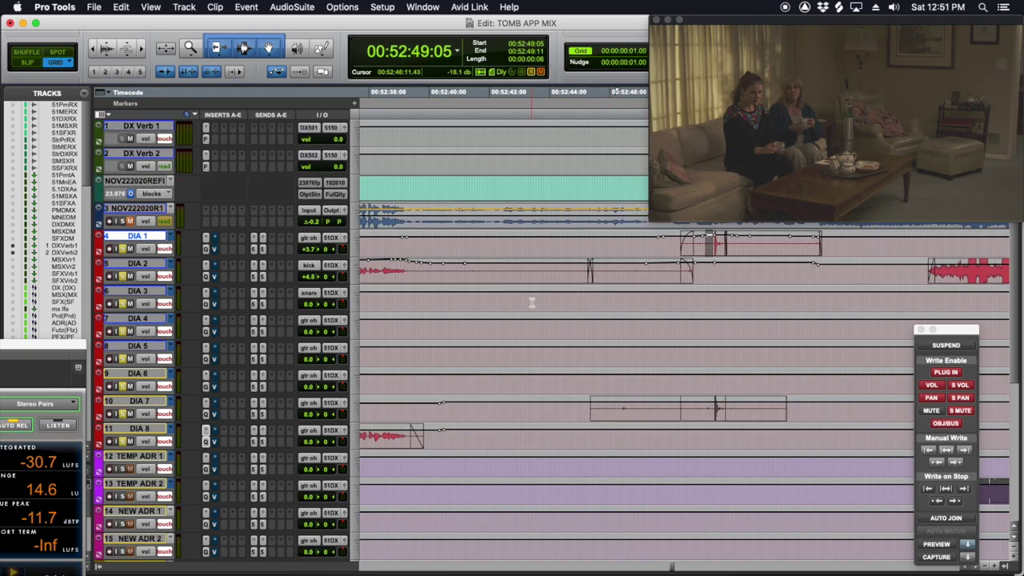
scroll(532, 303, "left", 4)
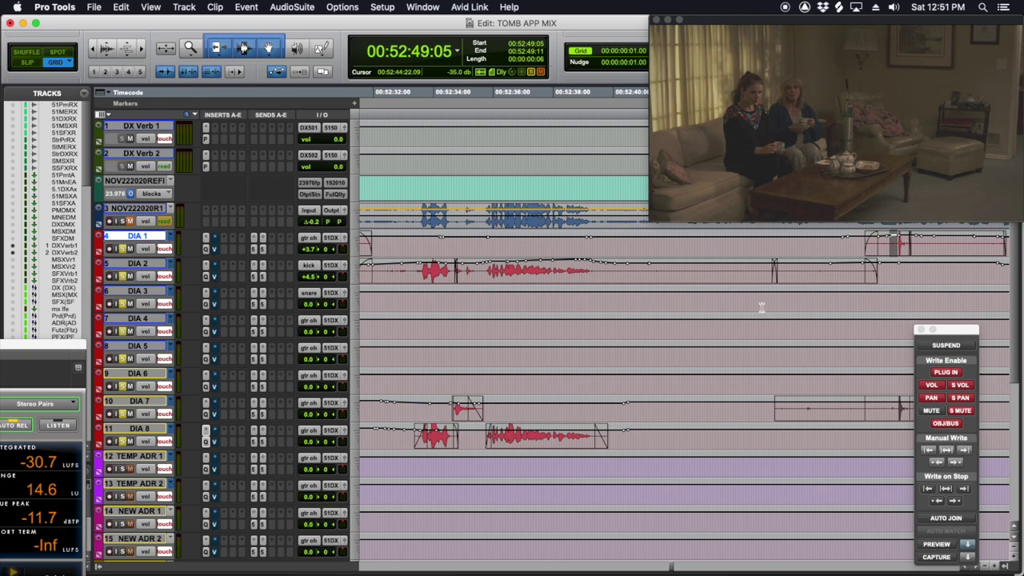
scroll(712, 328, "left", 8)
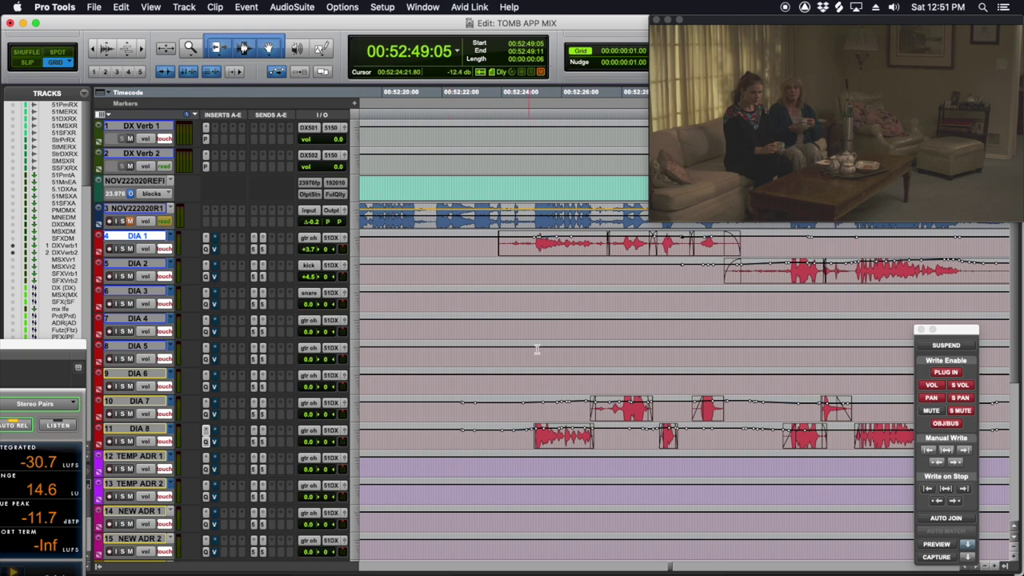
scroll(542, 352, "right", 10)
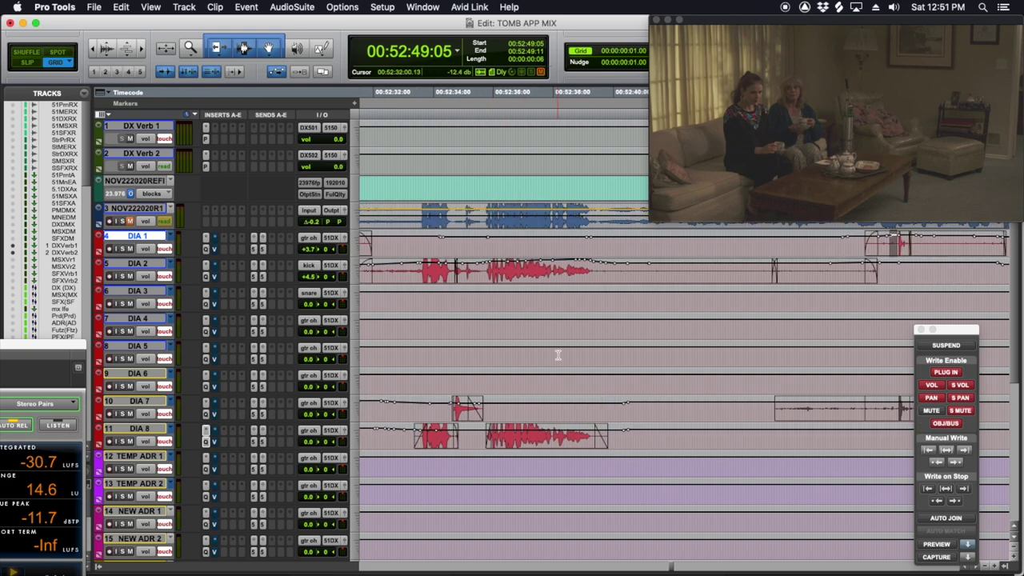
scroll(557, 355, "left", 4)
left_click(514, 279)
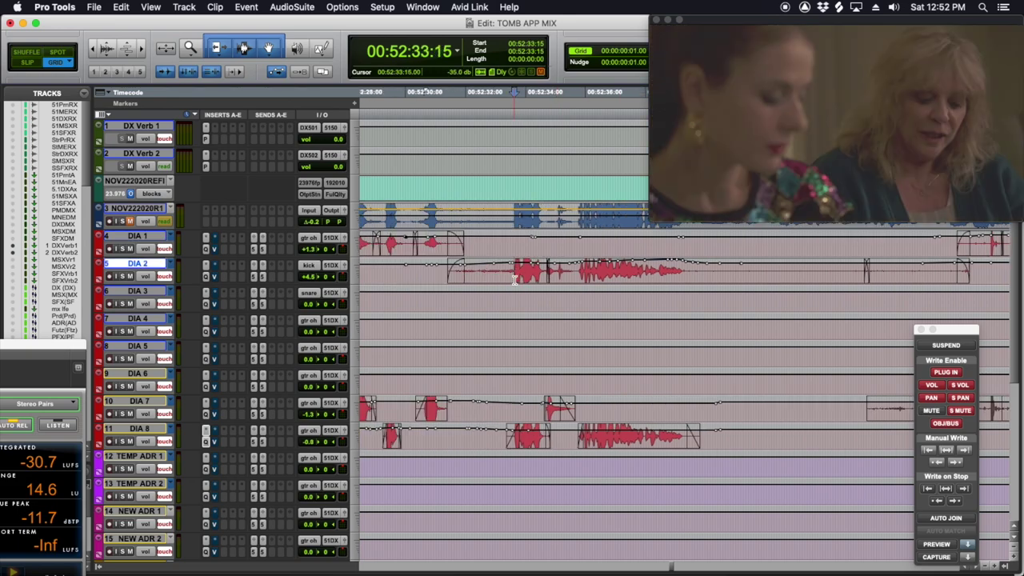
scroll(456, 260, "down", 3)
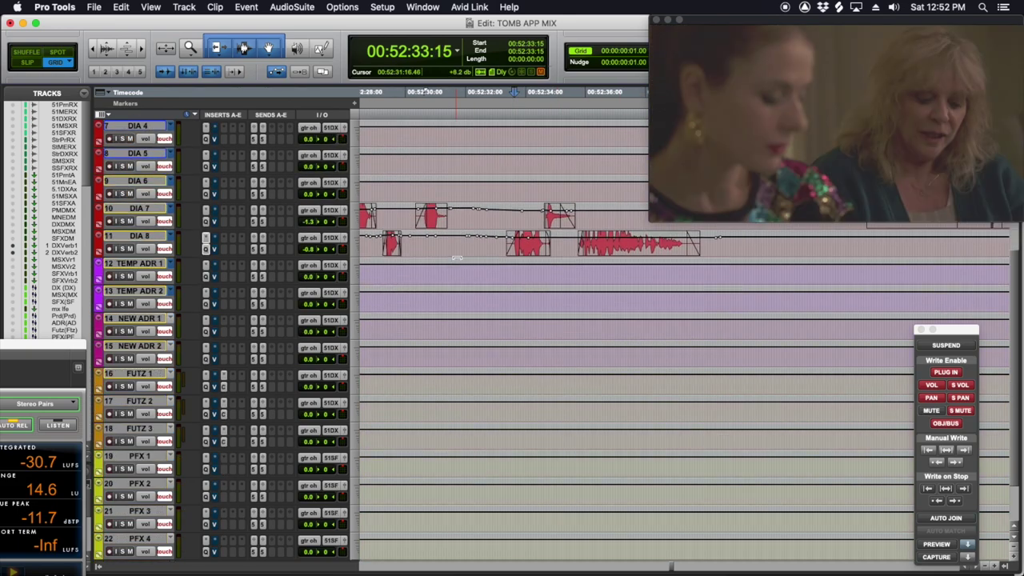
scroll(456, 260, "up", 3)
scroll(456, 257, "down", 4)
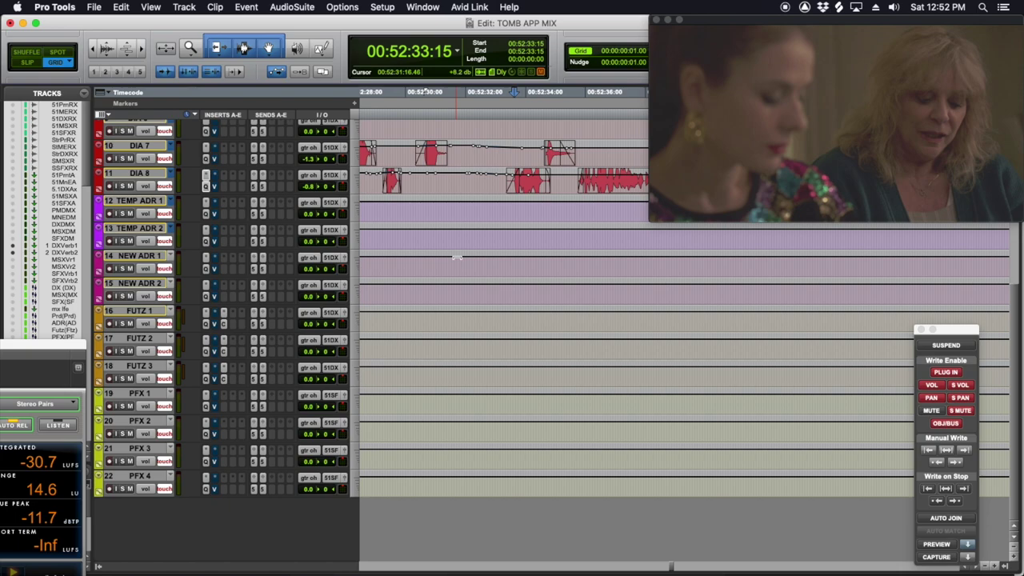
Recall memory location 2 to show the music tracks and select the MX a 1 clip from 00:52:20:05 to 00:52:53:15.
key("KP_Decimal")
key("KP_2")
key("KP_Decimal")
scroll(629, 350, "up", 4)
key("r")
key("r")
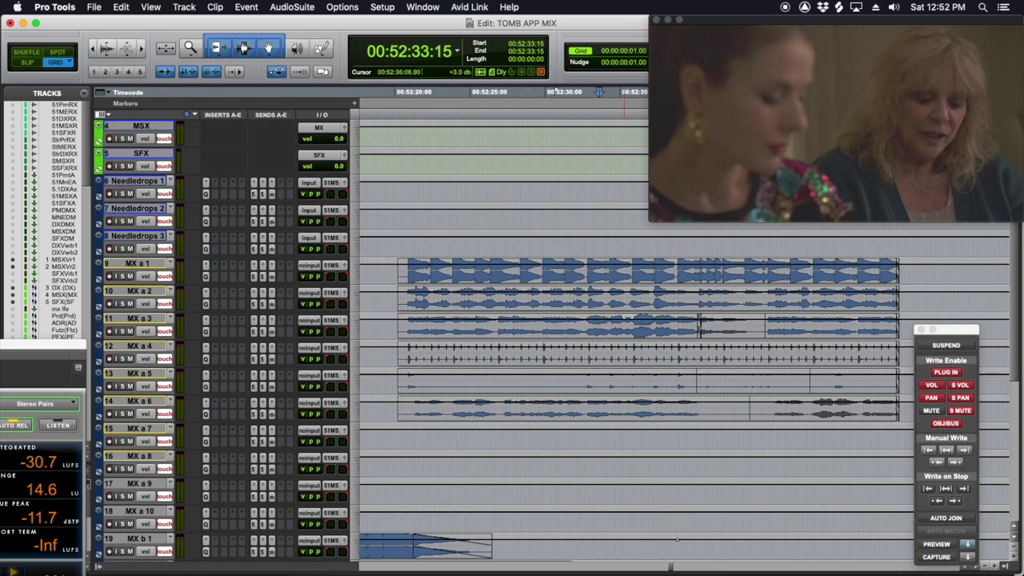
key("r")
left_click(629, 285)
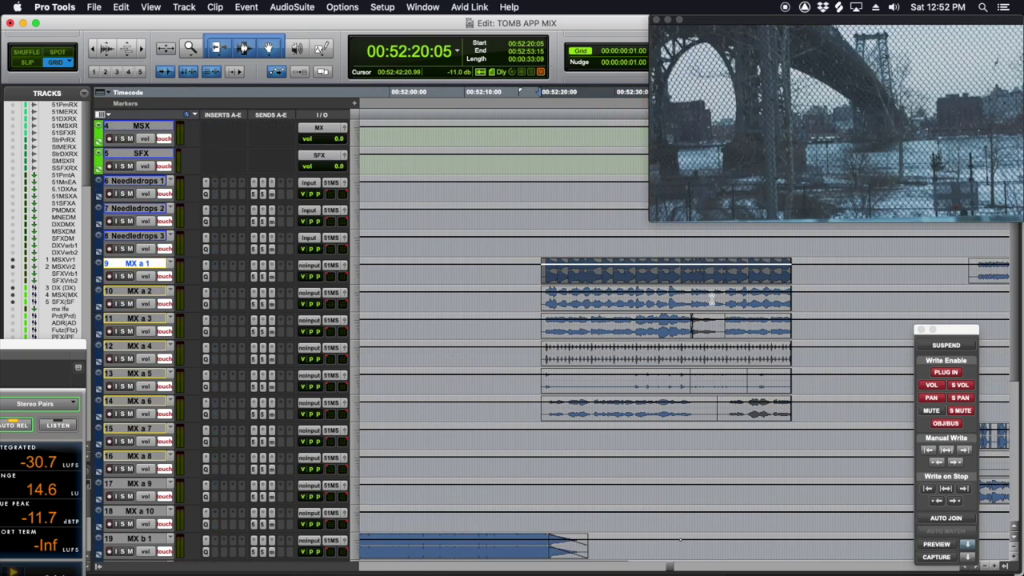
Extend the selection down through MX a 6 and solo the six selected music tracks.
key("shift+semicolon")
key("shift+semicolon")
key("shift+semicolon")
key("shift+semicolon")
key("shift+semicolon")
key("shift+s")
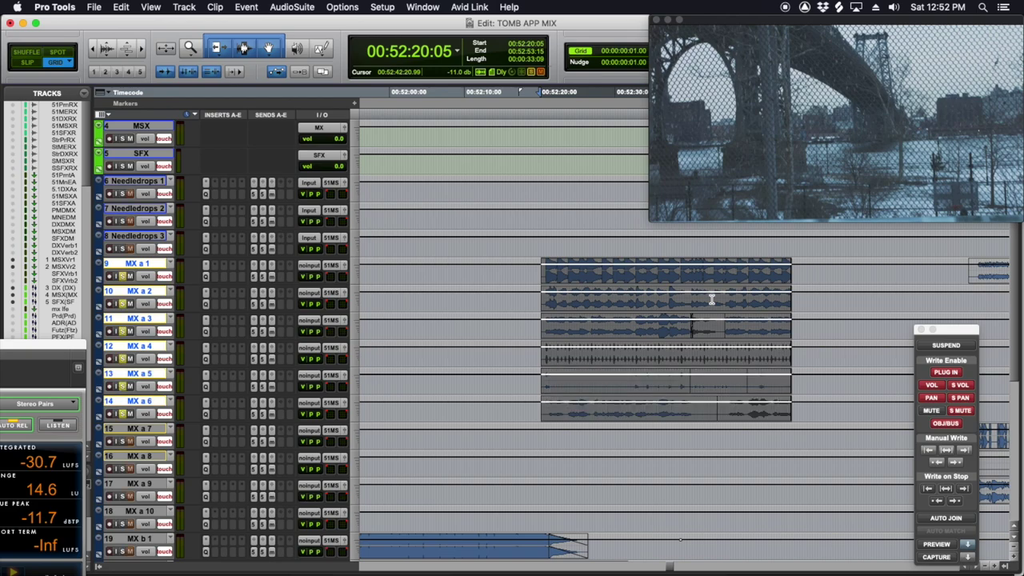
Audition the soloed music cue from 00:52:20:05, then turn on automation preview.
key("t")
key("space")
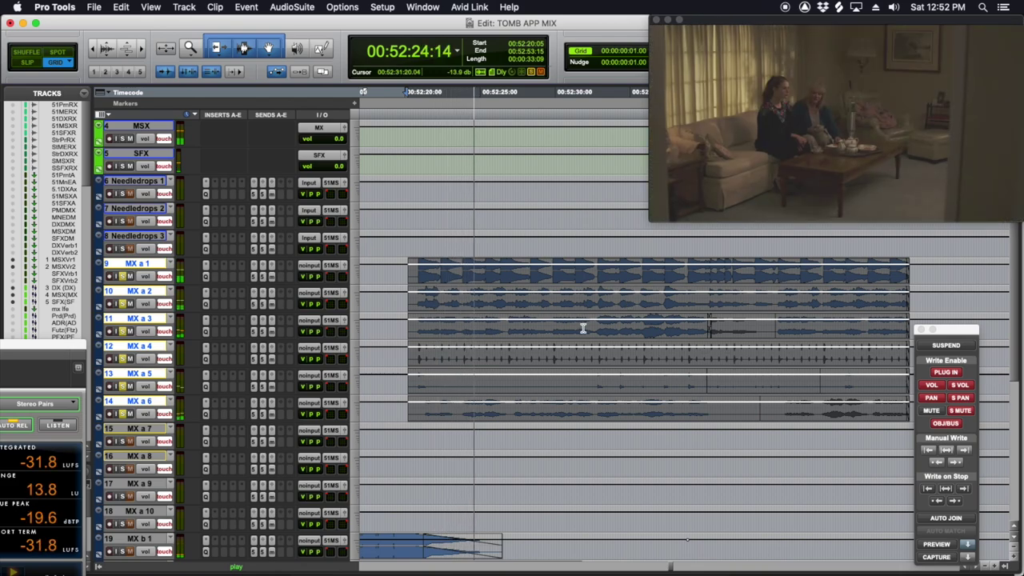
key("space")
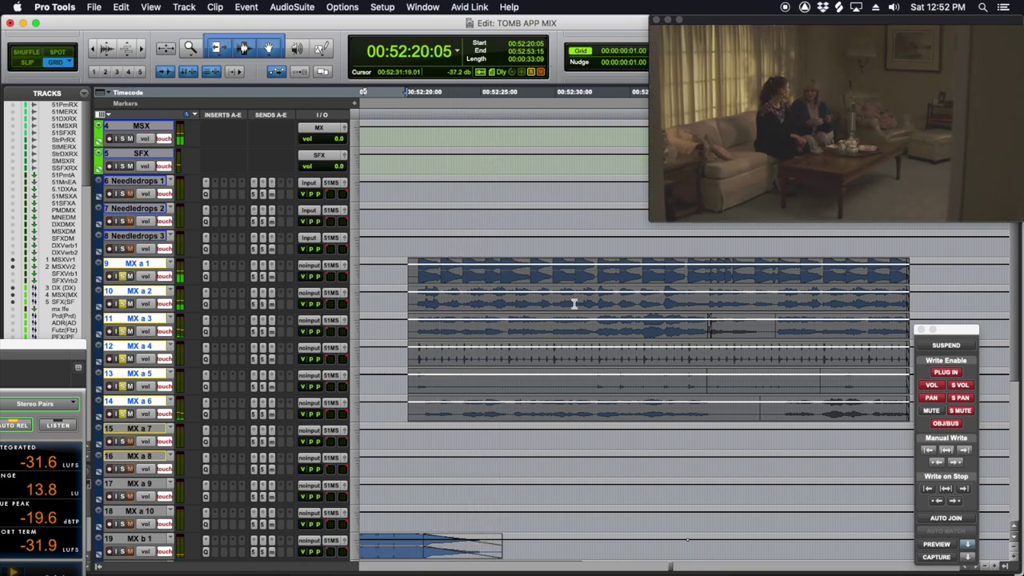
left_click_drag(964, 339, 965, 302)
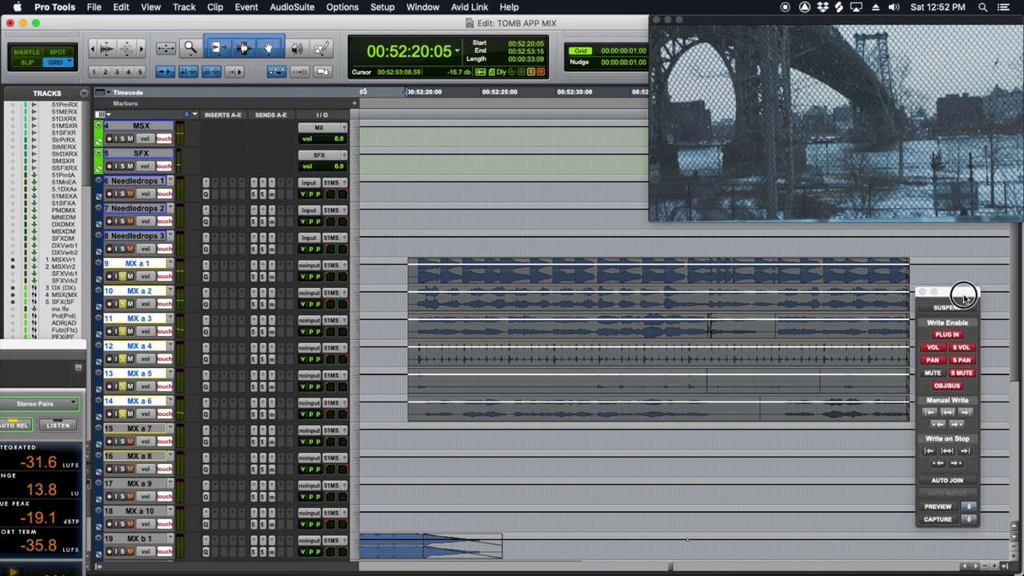
left_click(949, 507)
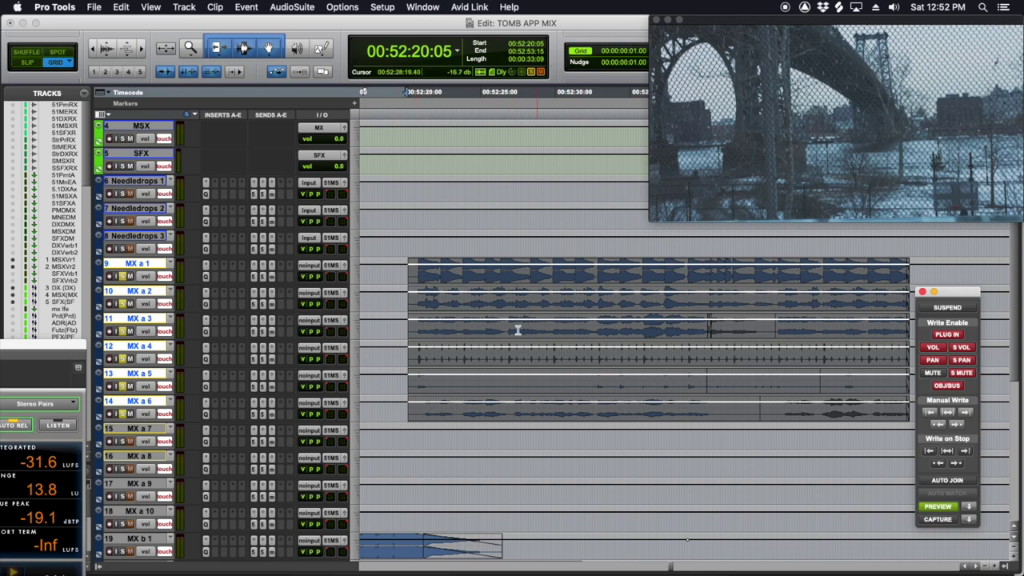
Pan both channels of MX a 1 through MX a 6 to the front center, with front position 0.
scroll(517, 329, "down", 3)
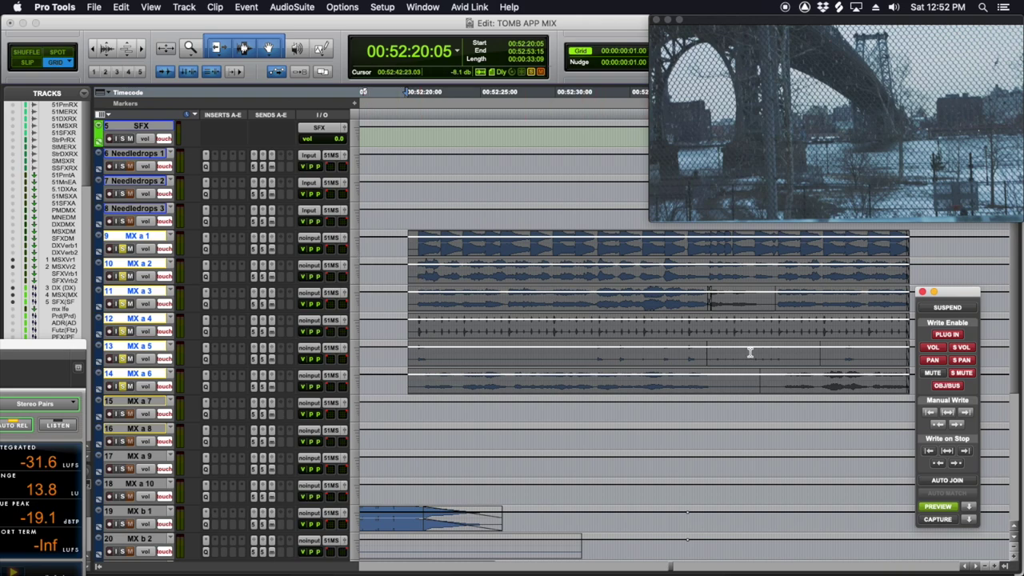
left_click(345, 239)
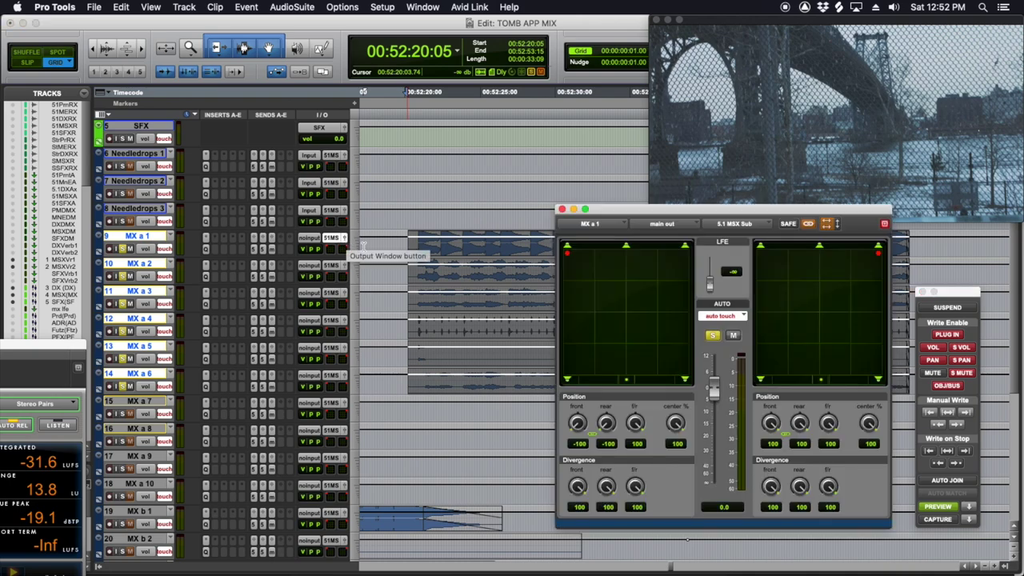
left_click(629, 251)
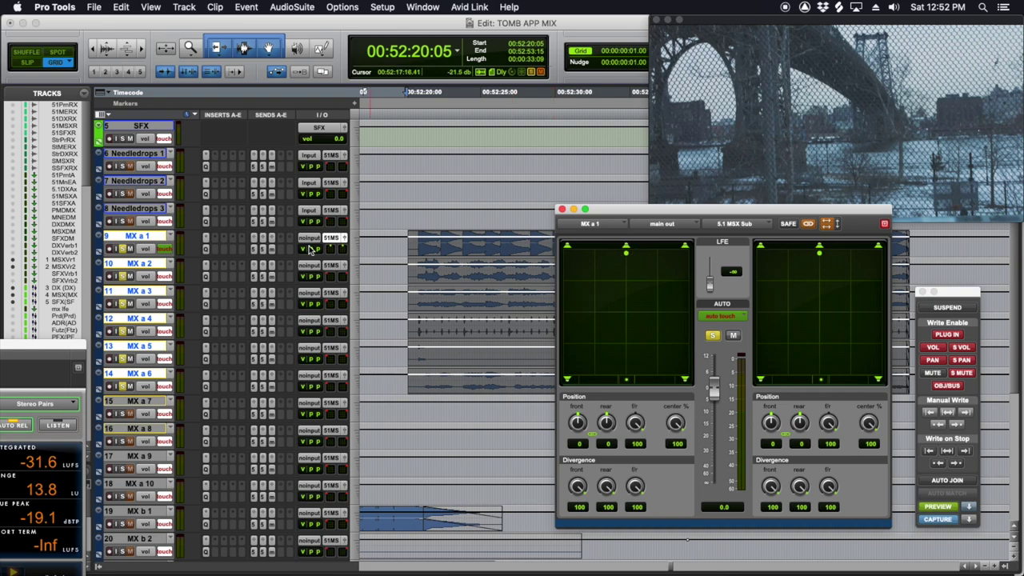
left_click(344, 267)
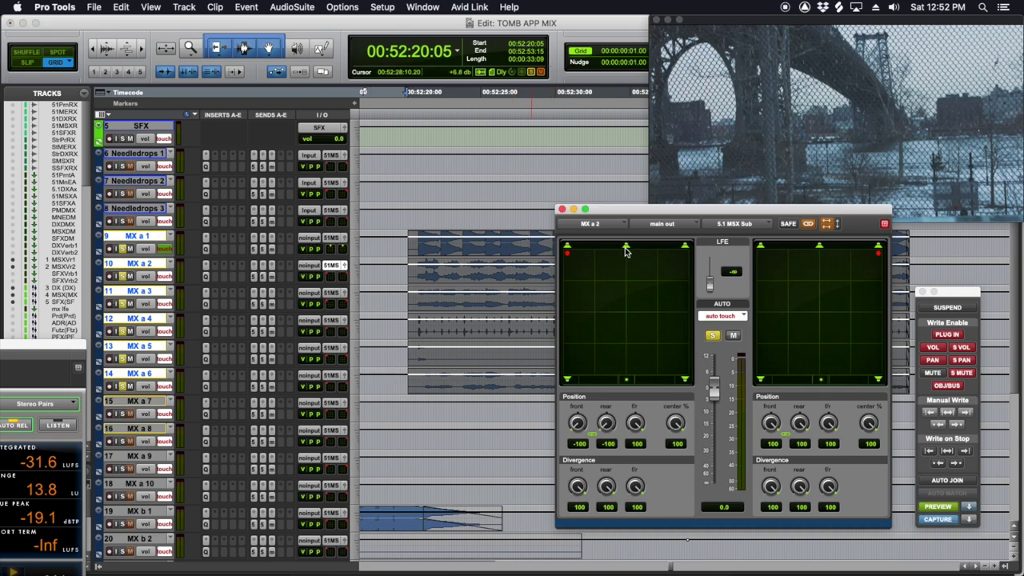
left_click(626, 251)
left_click(333, 293)
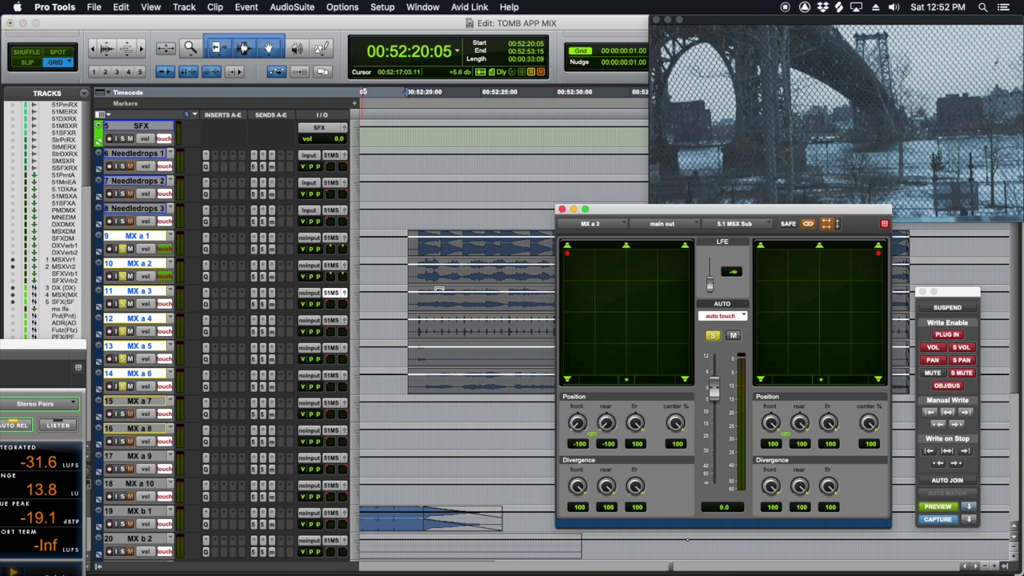
left_click(623, 249)
left_click(339, 334)
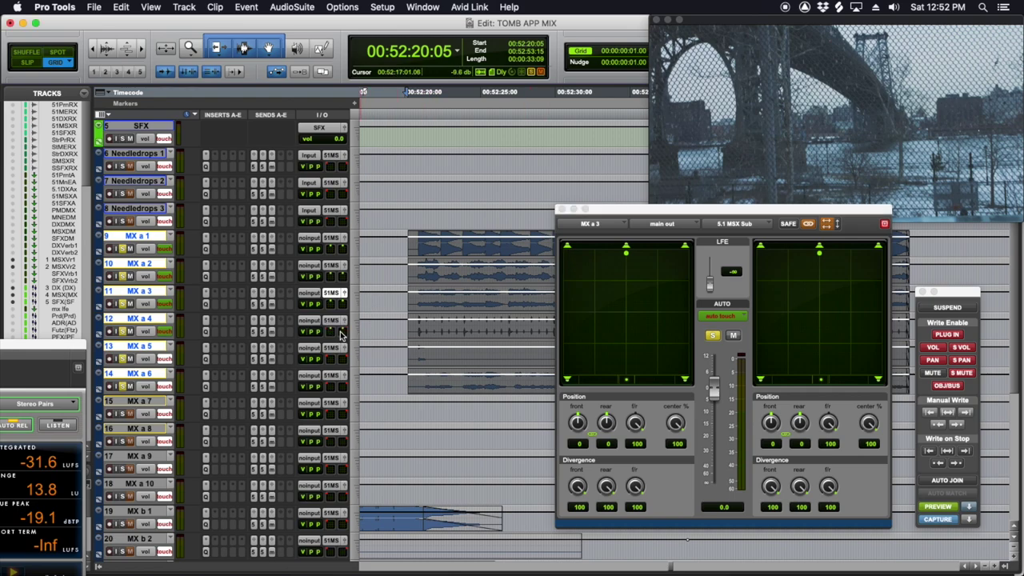
left_click(343, 385)
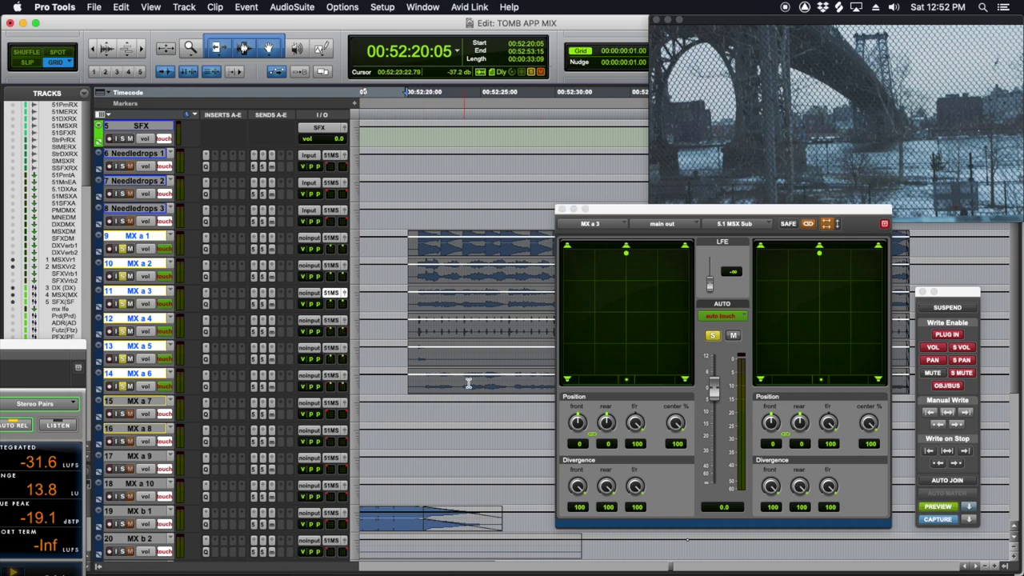
Open Pro-Q 3 on MX a 1 and add a low cut at about 293 Hz and a high cut at about 4449 Hz.
left_click(205, 250)
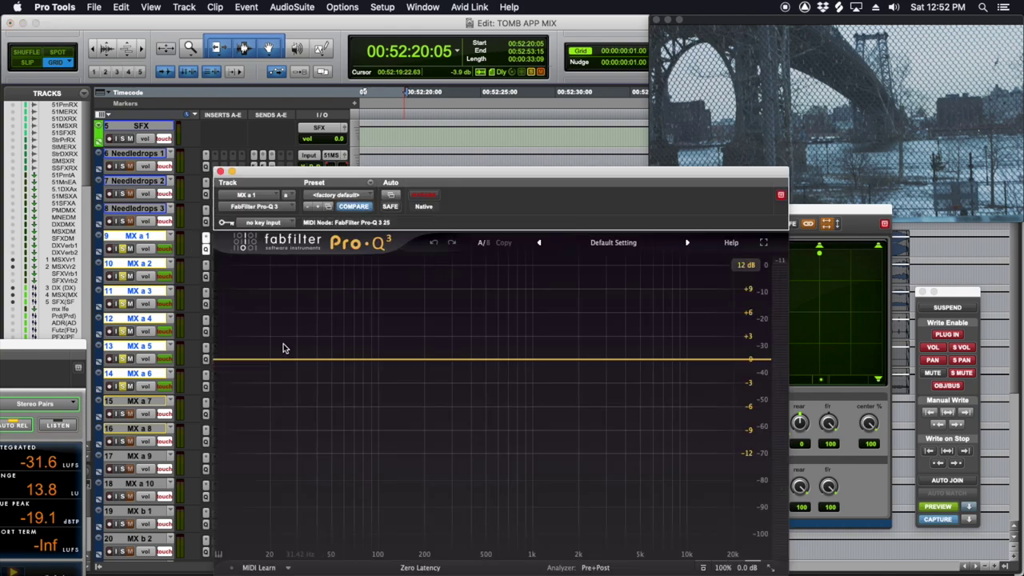
left_click_drag(252, 361, 451, 342)
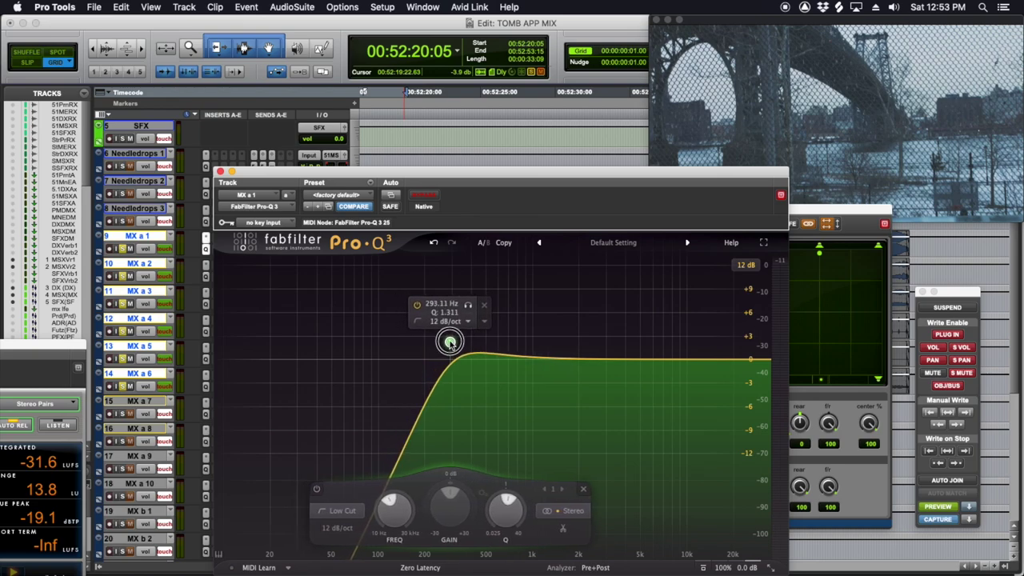
left_click(760, 359)
left_click_drag(760, 359, 633, 332)
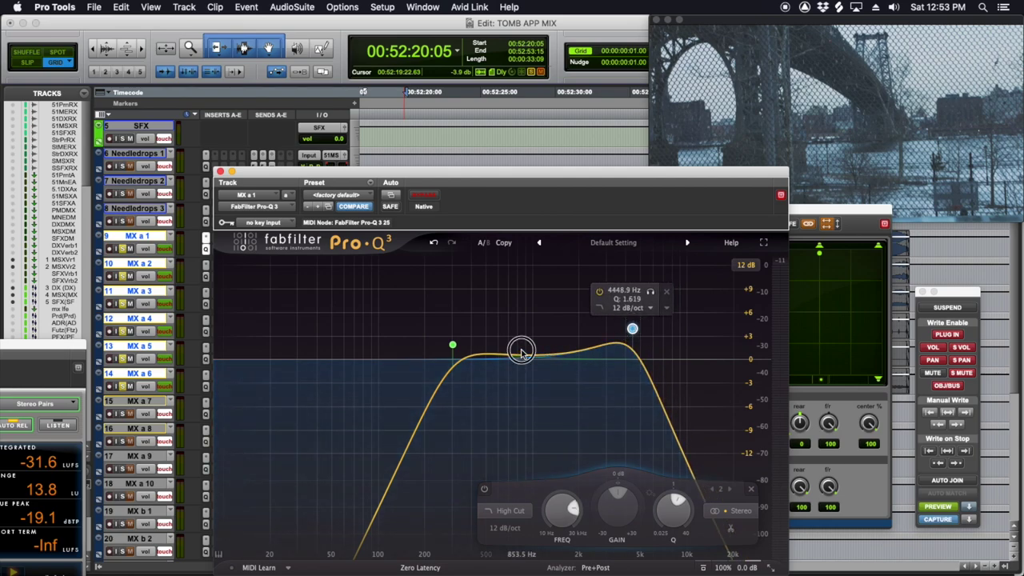
Add a narrow bell cut at about 798 Hz with a gain of about -7.8 dB and a Q of about 12.
left_click_drag(523, 355, 522, 293)
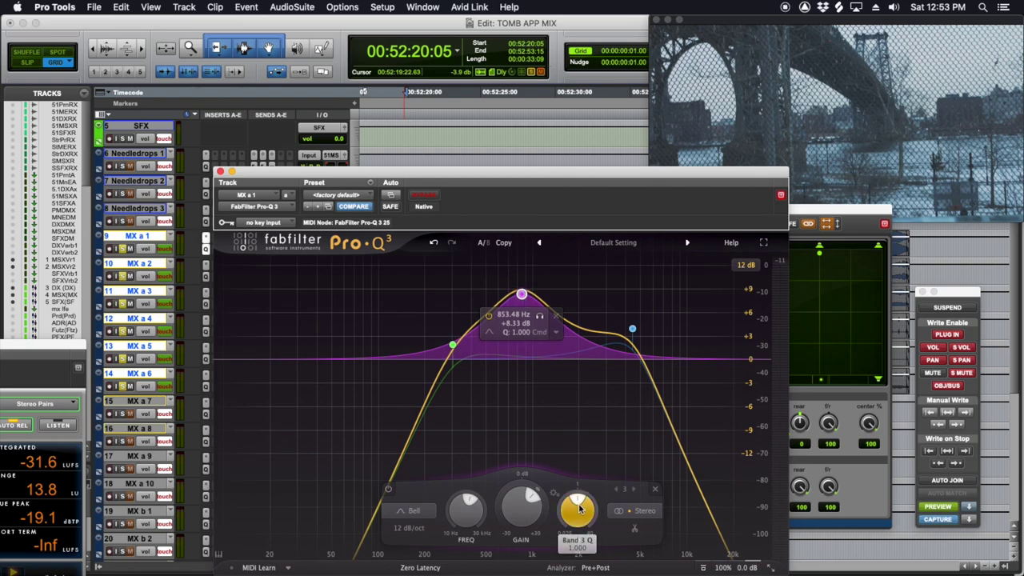
left_click_drag(576, 499, 582, 488)
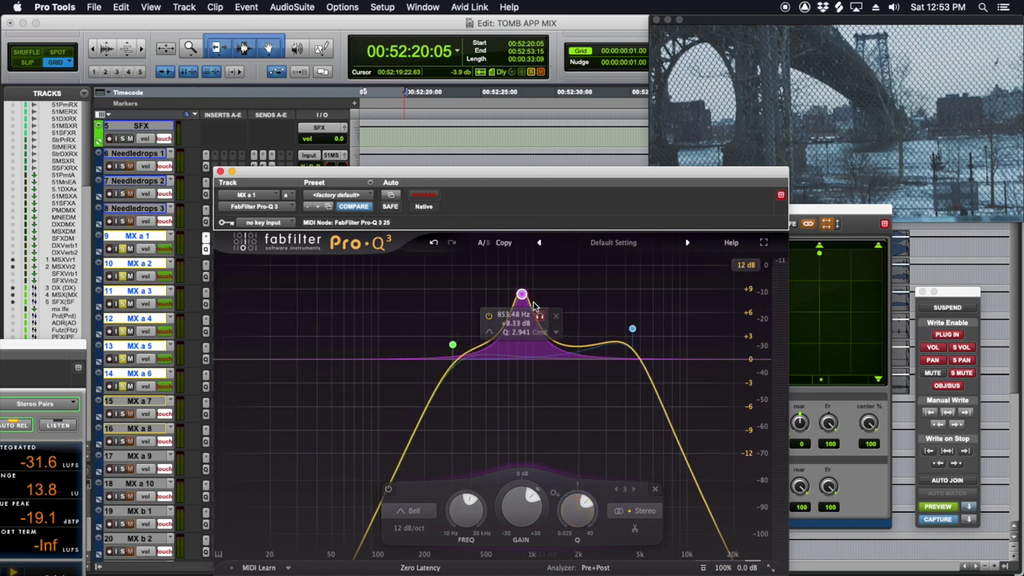
left_click_drag(521, 295, 522, 411)
left_click_drag(577, 502, 584, 511)
left_click_drag(522, 411, 517, 419)
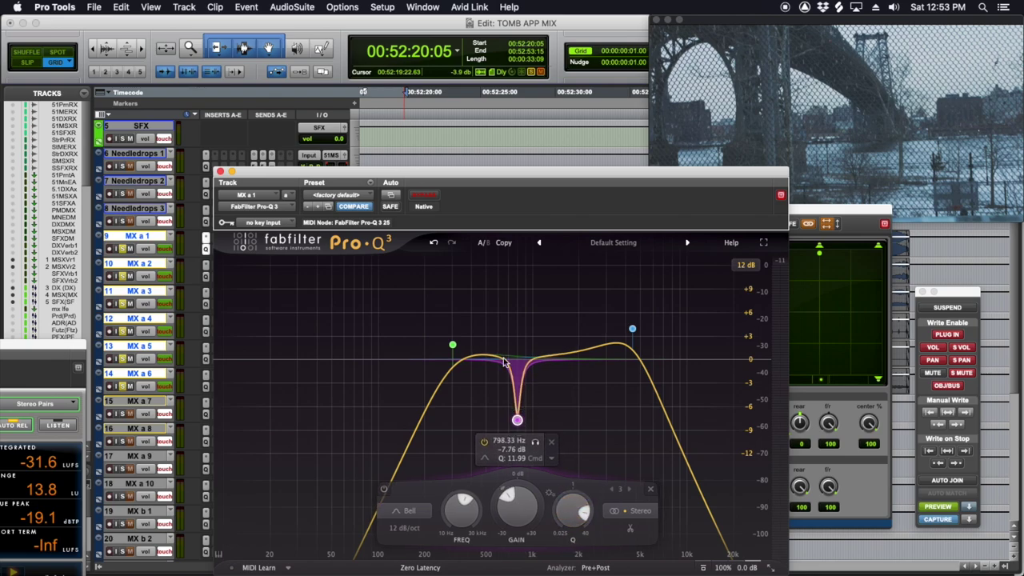
Add a narrow bell boost at about 505 Hz with a gain of about +7.7 dB and a Q of 13.62.
left_click_drag(486, 358, 480, 290)
left_click_drag(537, 500, 542, 522)
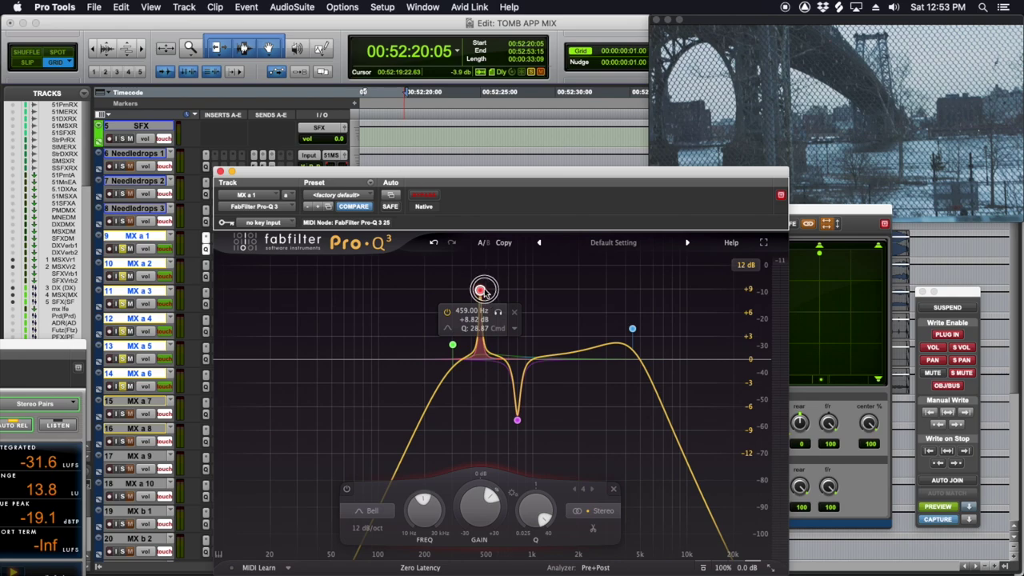
left_click_drag(482, 293, 490, 290)
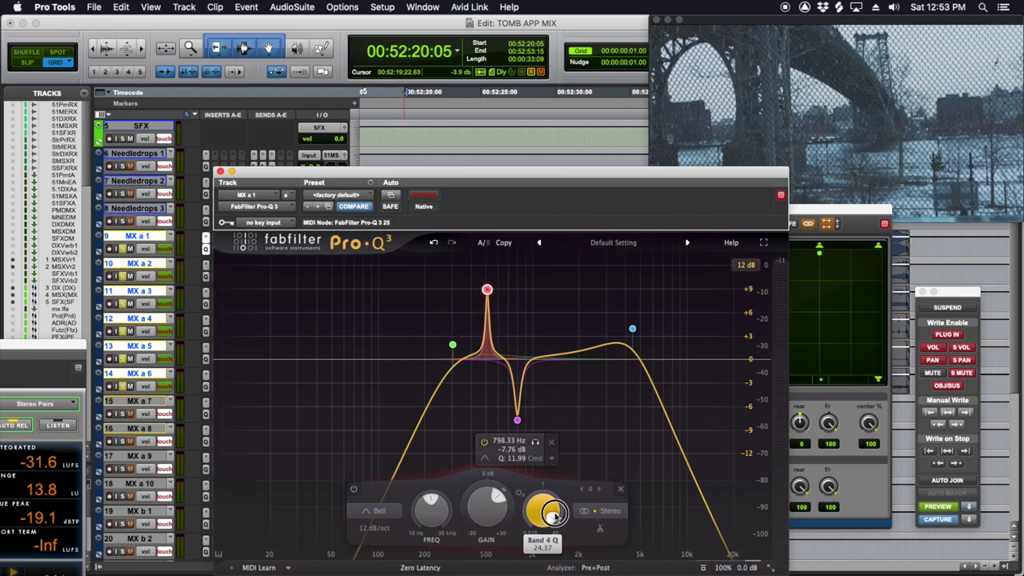
left_click_drag(554, 514, 555, 508)
left_click_drag(488, 291, 487, 298)
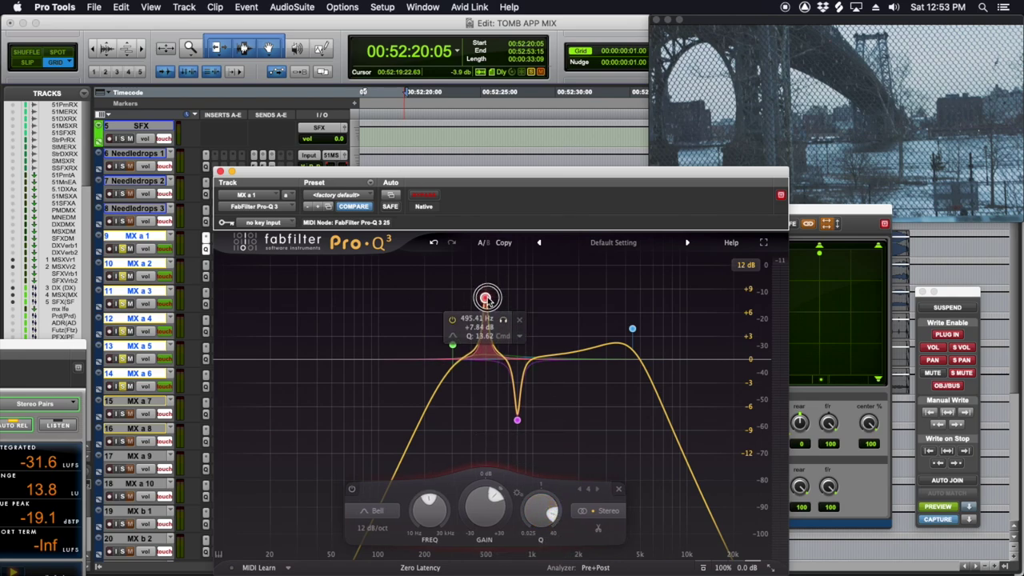
Add a bell cut of about -5 dB near 2 kHz with a Q of 4.342.
left_click_drag(563, 355, 572, 339)
left_click_drag(630, 501, 629, 490)
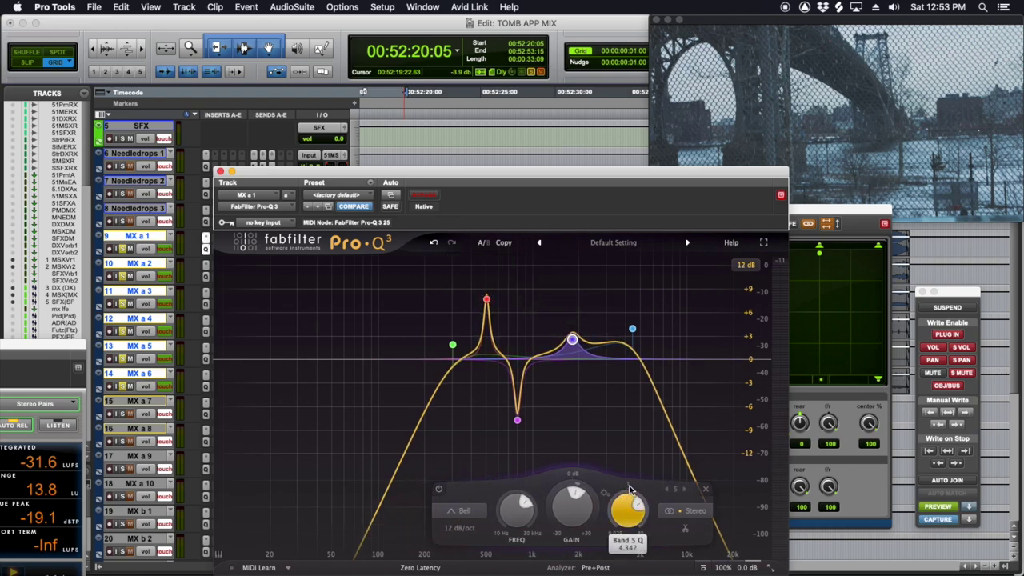
left_click_drag(572, 339, 580, 400)
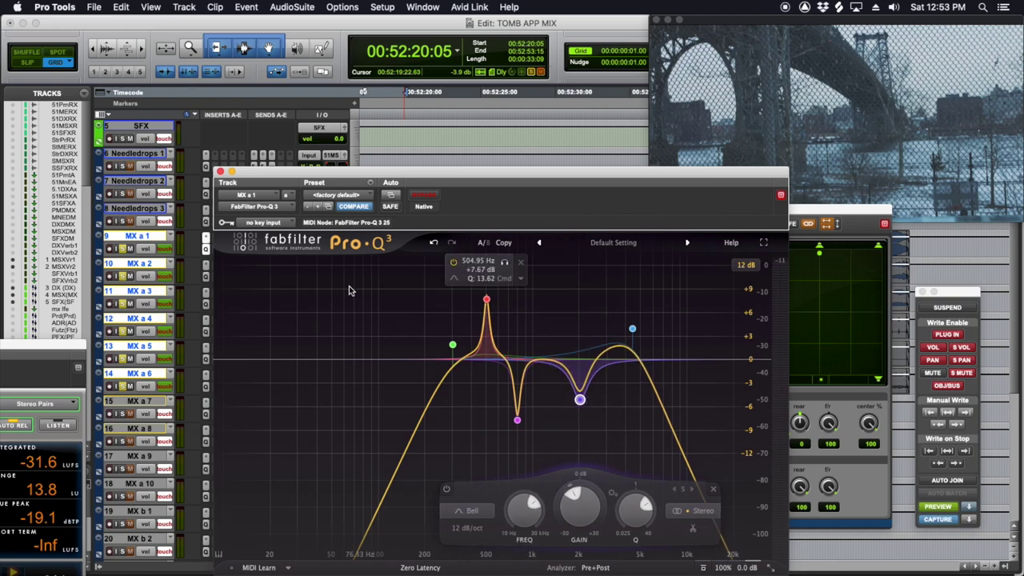
Move the Pro-Q 3 window clear of the inserts and inspect the EQ curves on MX a 2 through MX a 6.
left_click_drag(347, 171, 445, 170)
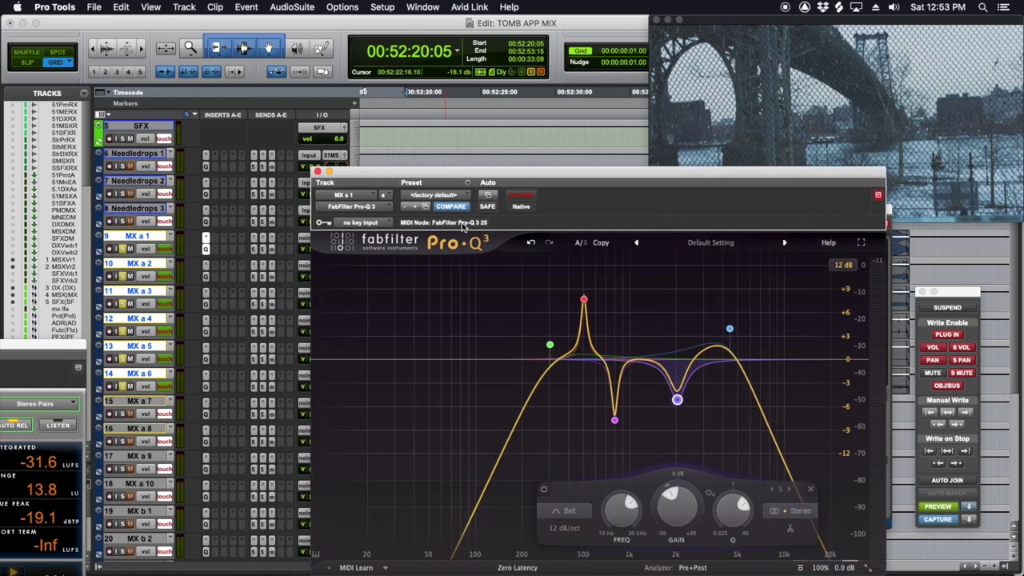
left_click(205, 265)
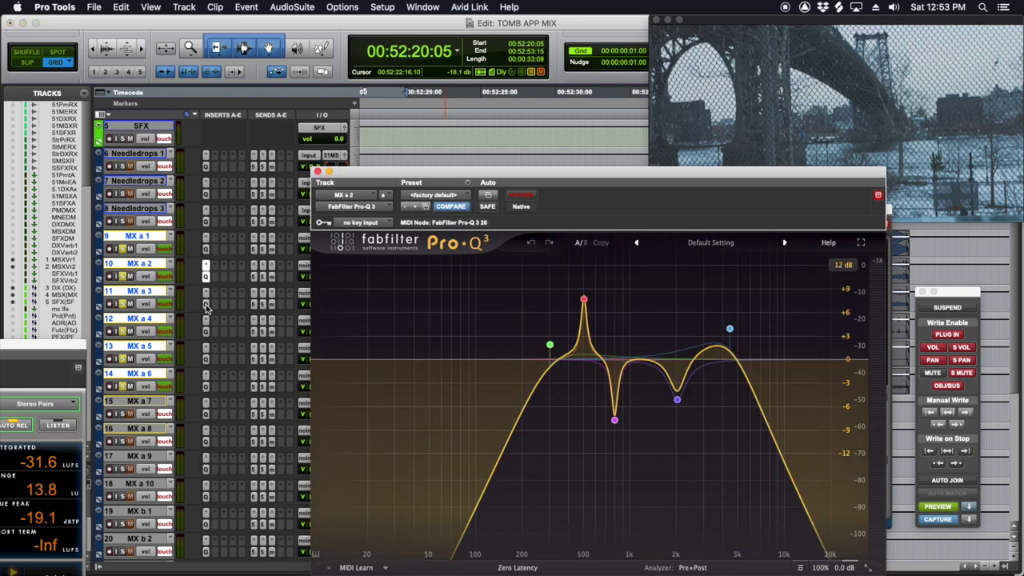
left_click(207, 306)
left_click(209, 334)
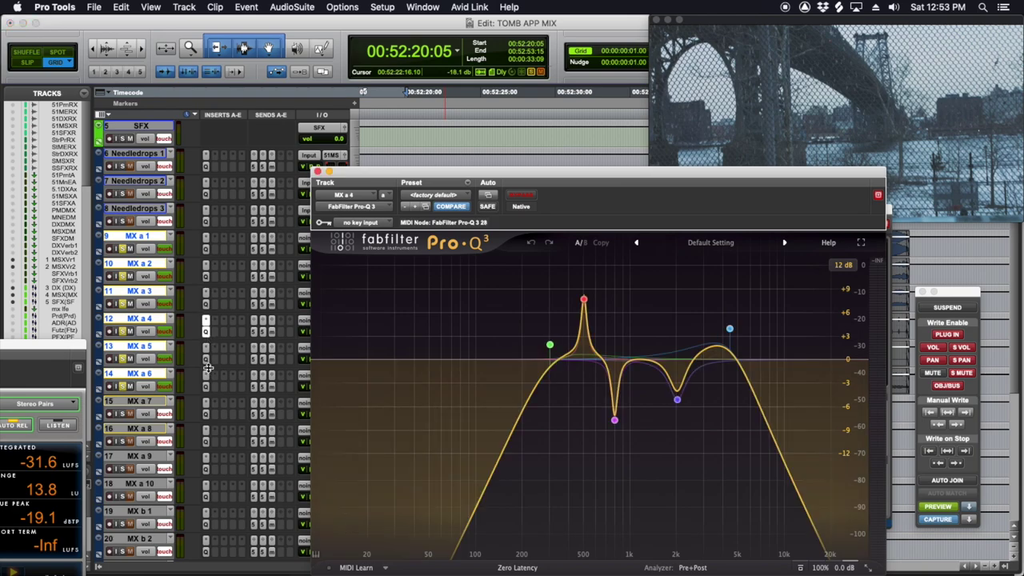
left_click(207, 362)
left_click(206, 389)
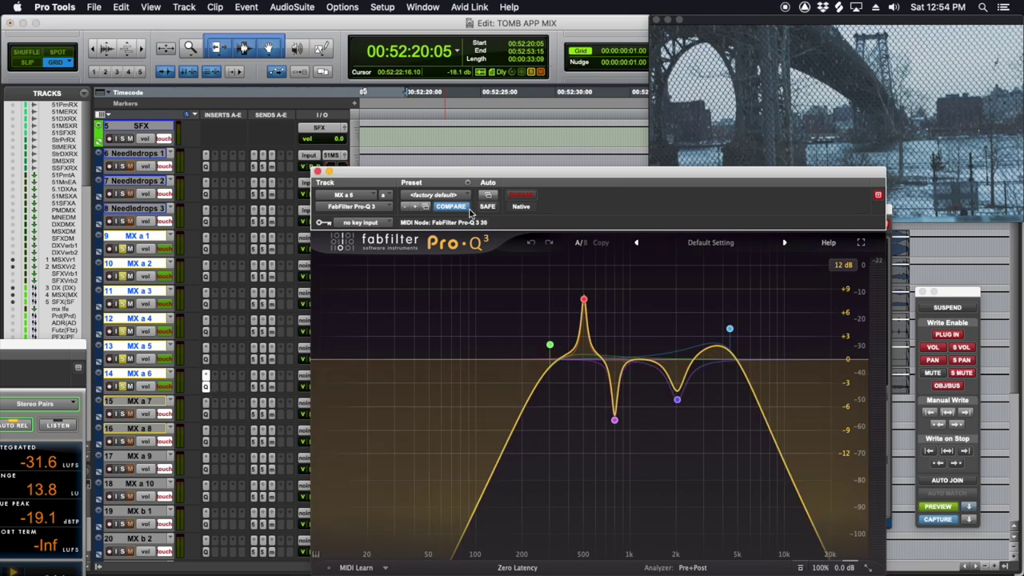
Audition the filtered music cue from 00:52:20:05, moving the Pro-Q 3 window clear of the music tracks.
key("space")
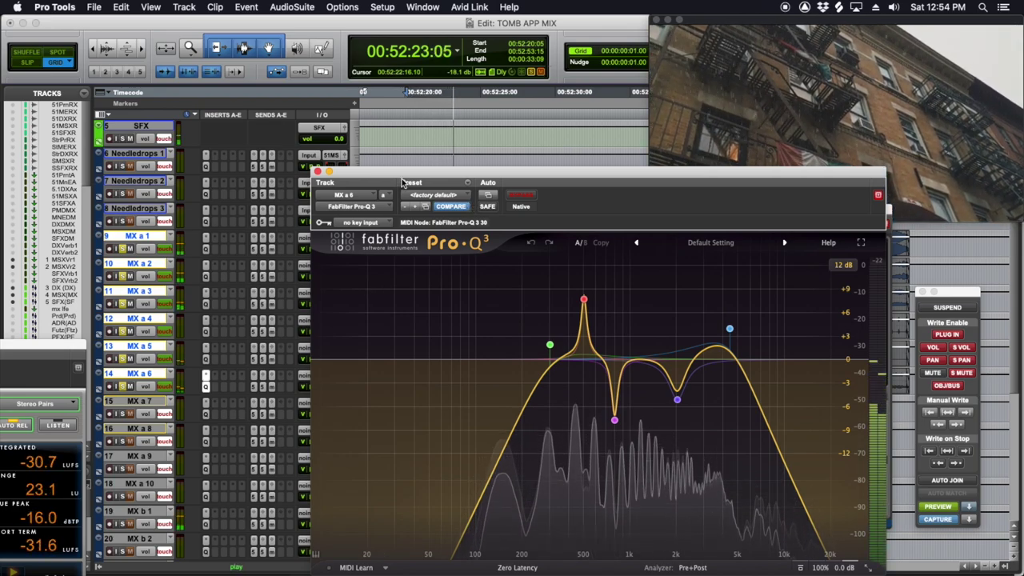
left_click_drag(343, 183, 369, 401)
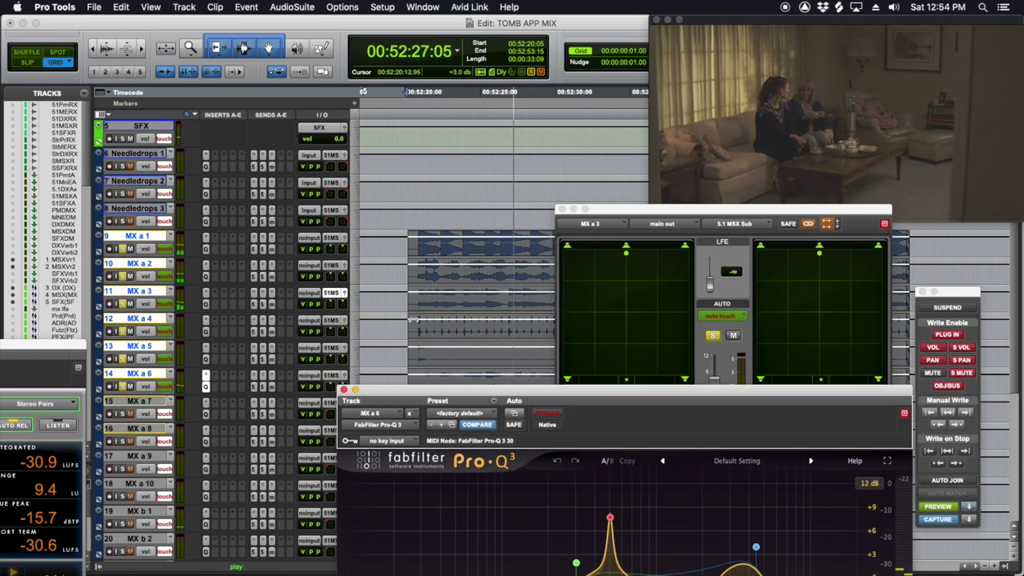
scroll(460, 252, "right", 3)
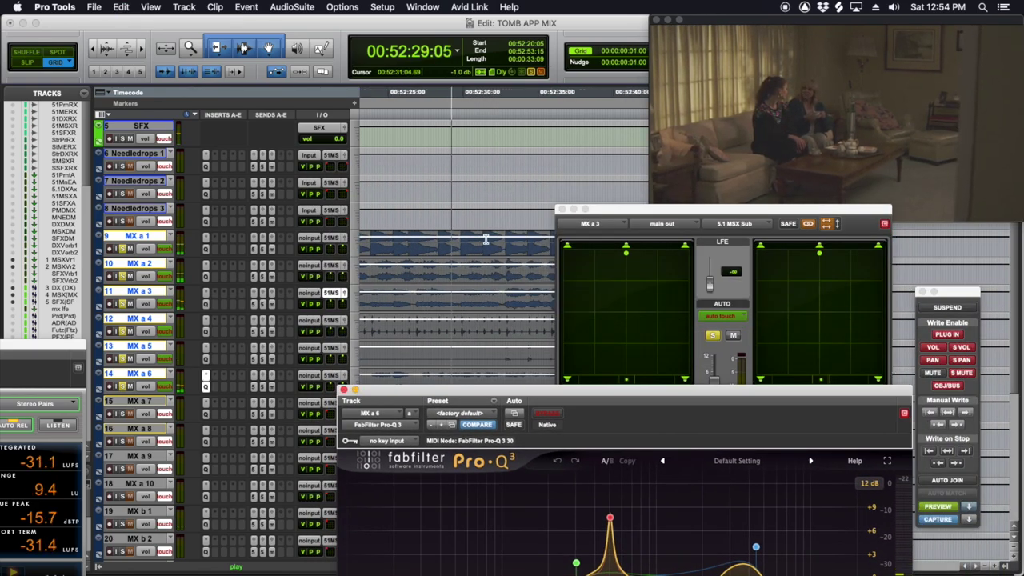
key("space")
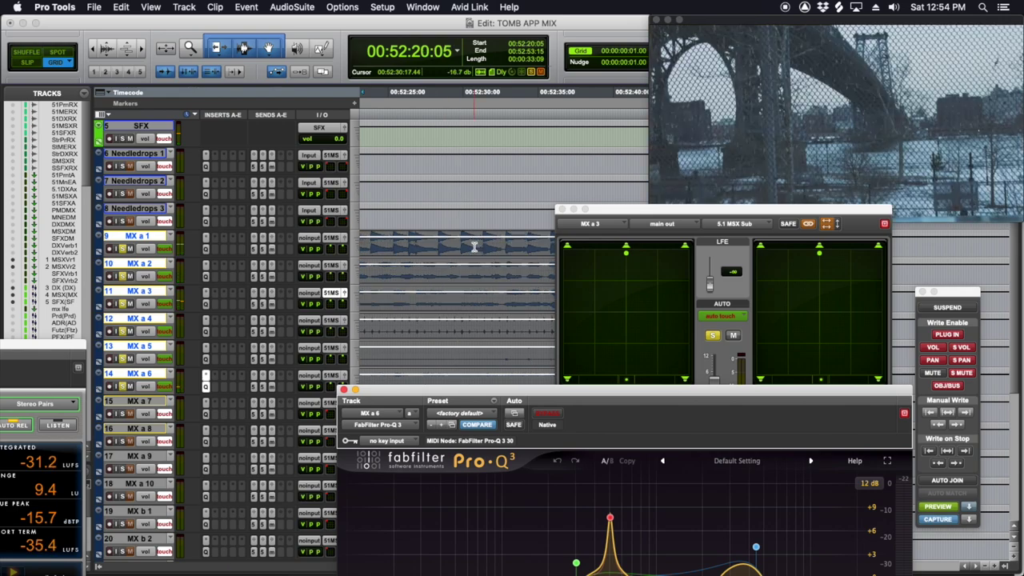
Switch the music tracks to waveform view and back to volume view, and replay the filtered cue.
key("ctrl+minus")
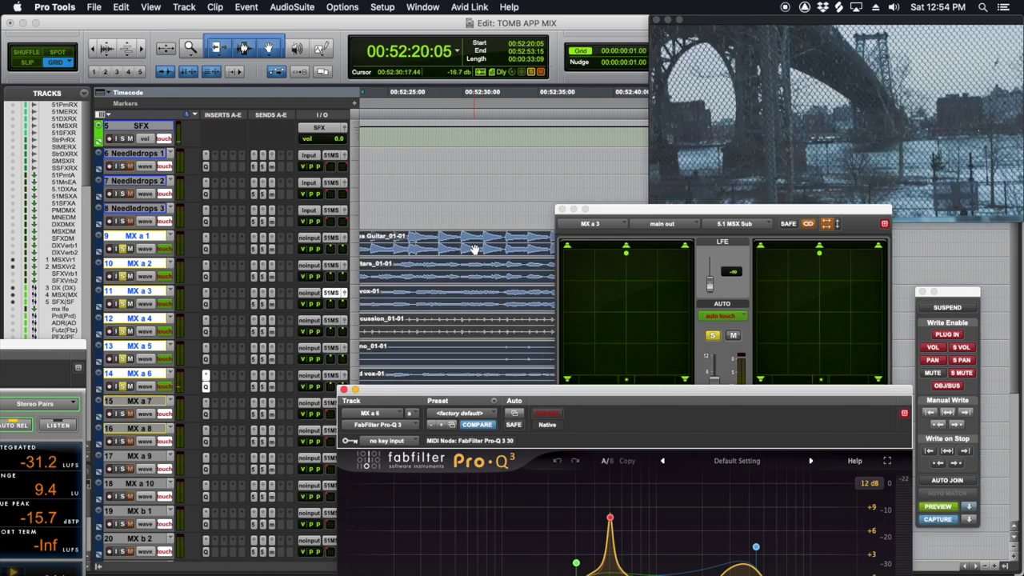
key("ctrl+minus")
scroll(475, 246, "left", 3)
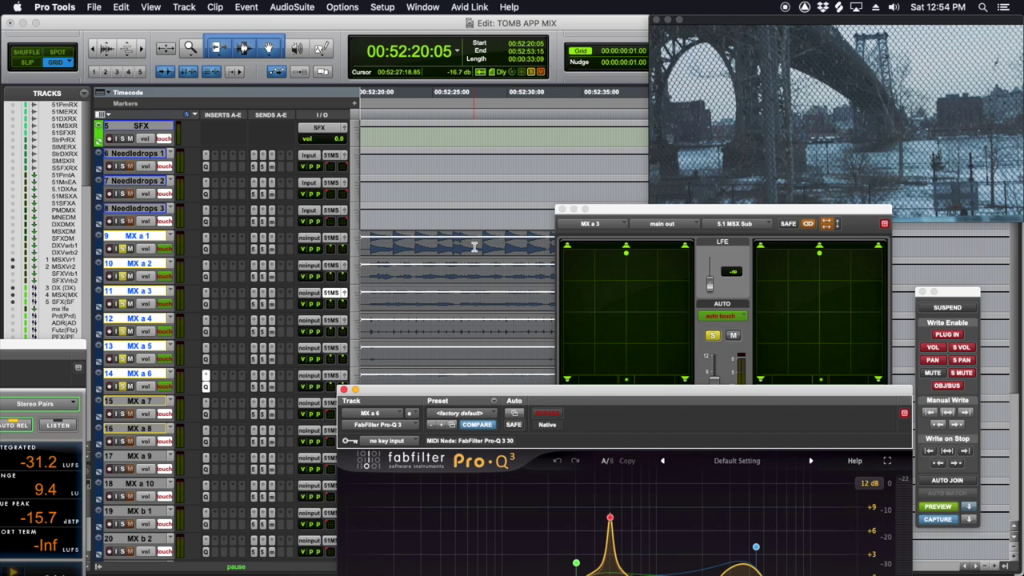
key("space")
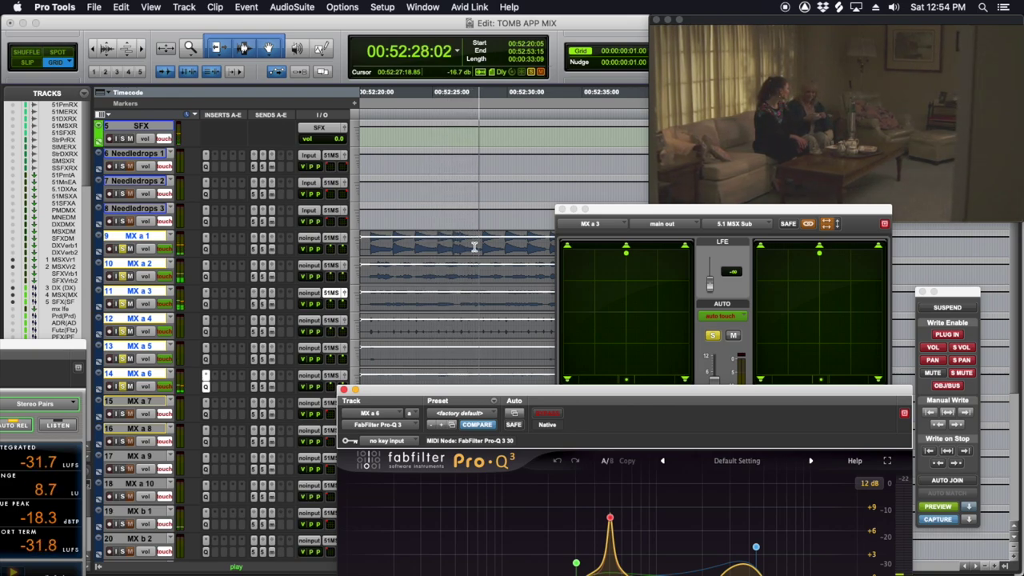
key("space")
Open the SansAmp PSA-1 on MX a 1 and display its Master Bypass automation on the track.
left_click(214, 238)
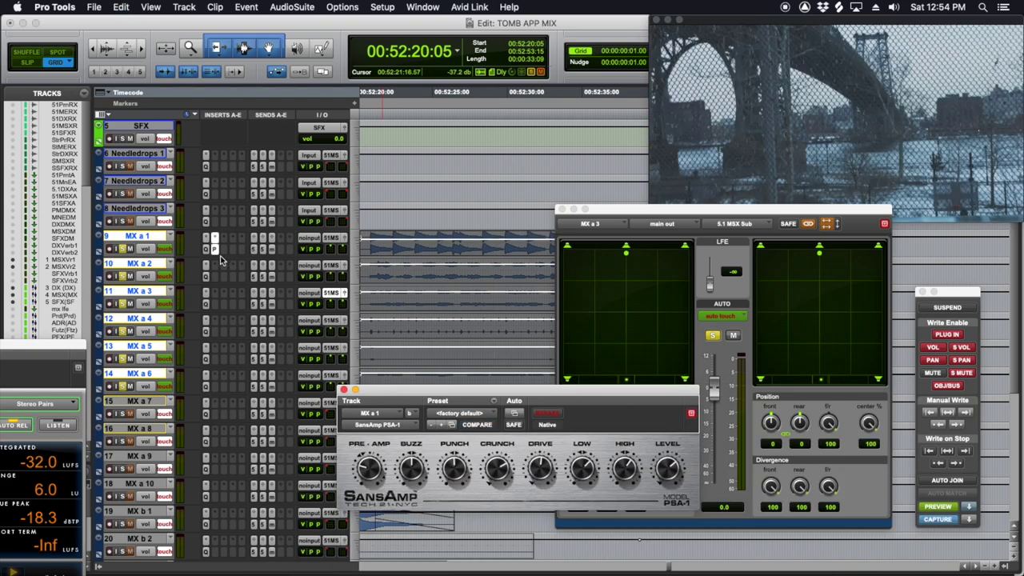
left_click(146, 248)
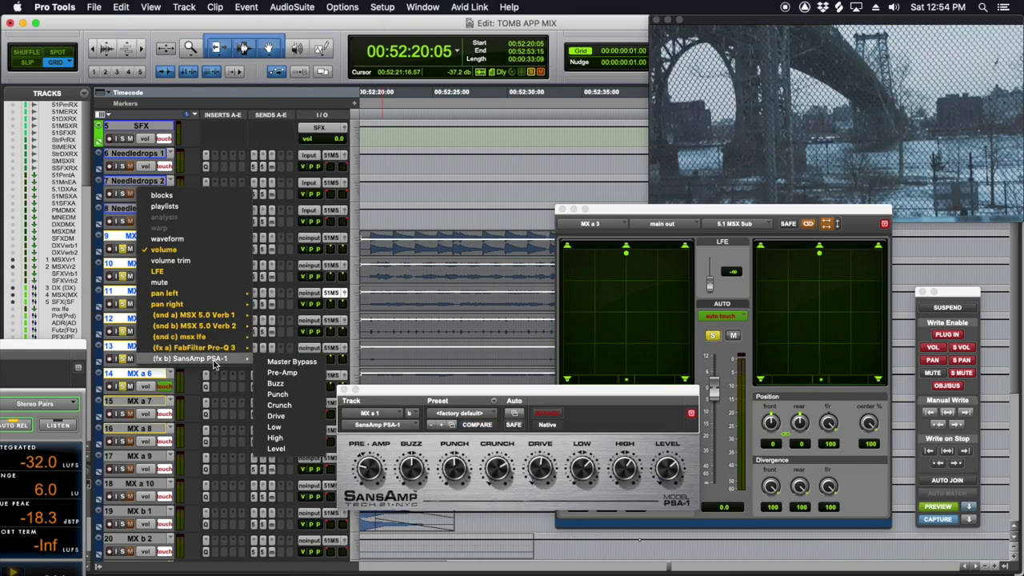
mouse_move(258, 362)
left_click(291, 362)
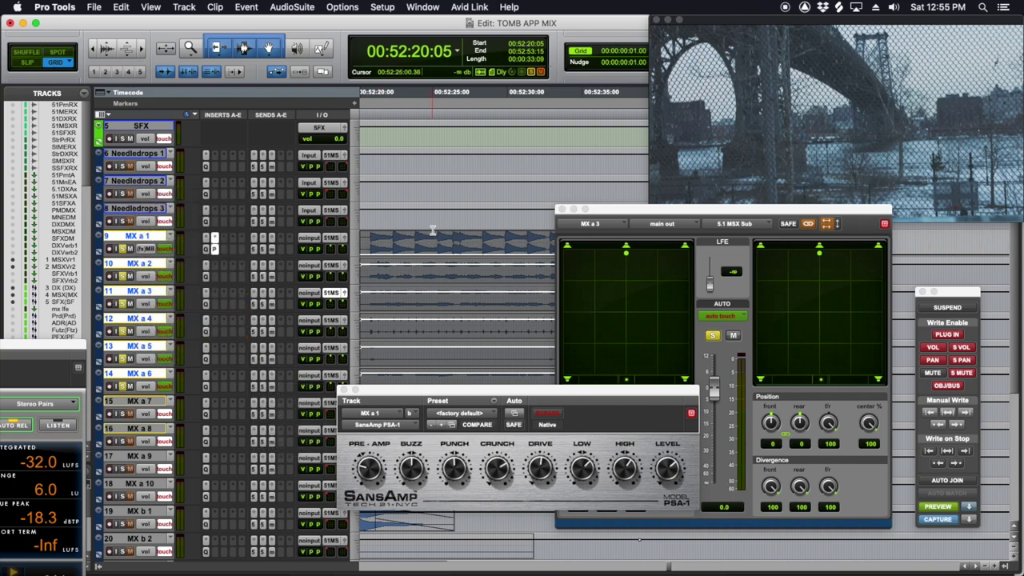
Select the whole MX a 1 clip in the Master Bypass automation lane, from 00:52:20:05 to 00:52:53:15.
left_click(461, 251)
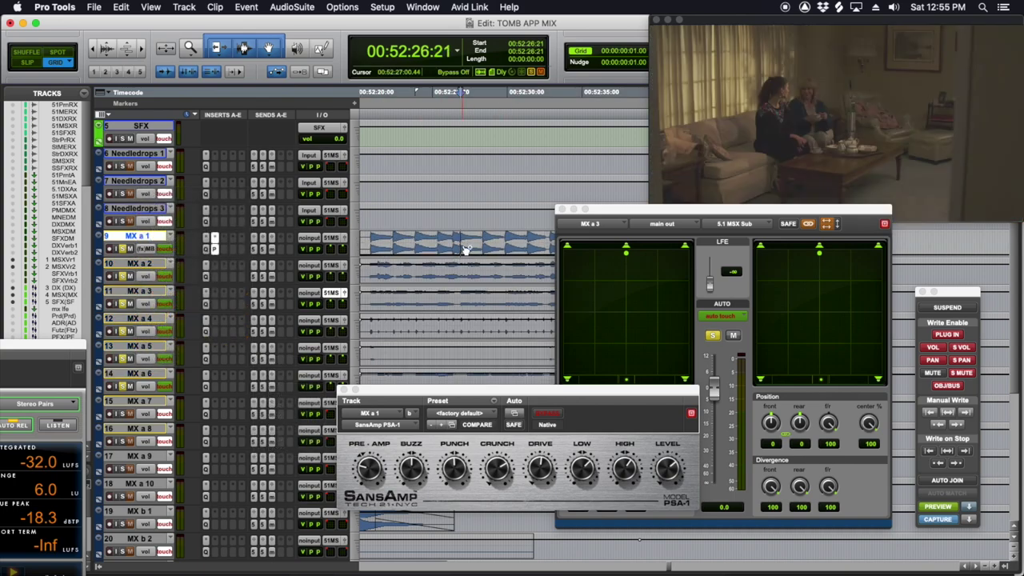
key("super+a")
left_click_drag(464, 239, 462, 266)
left_click(465, 247)
double_click(466, 247)
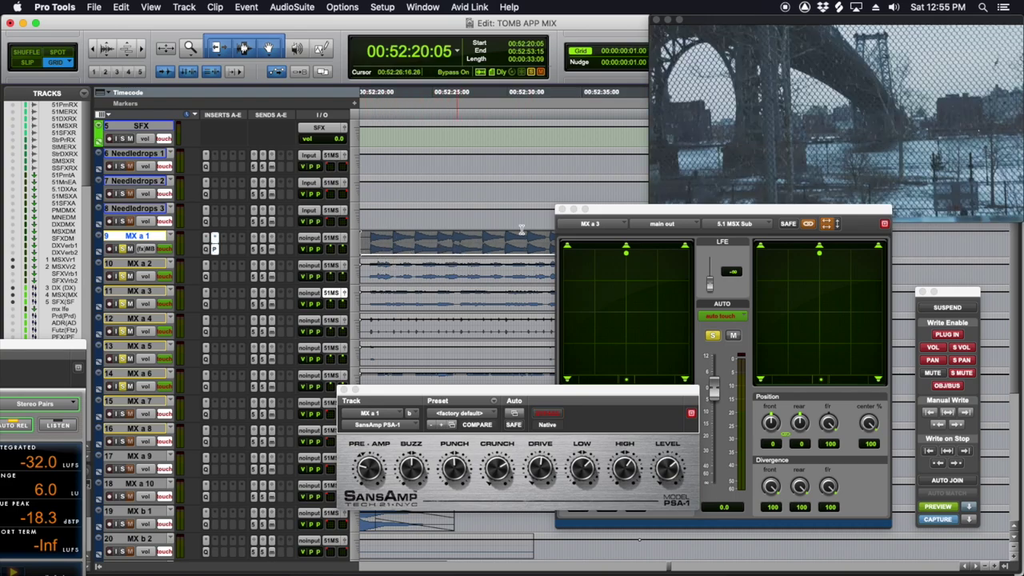
Close the MX a 3 panner window and bring the start of the music clips into view.
left_click_drag(614, 210, 631, 280)
left_click(595, 286)
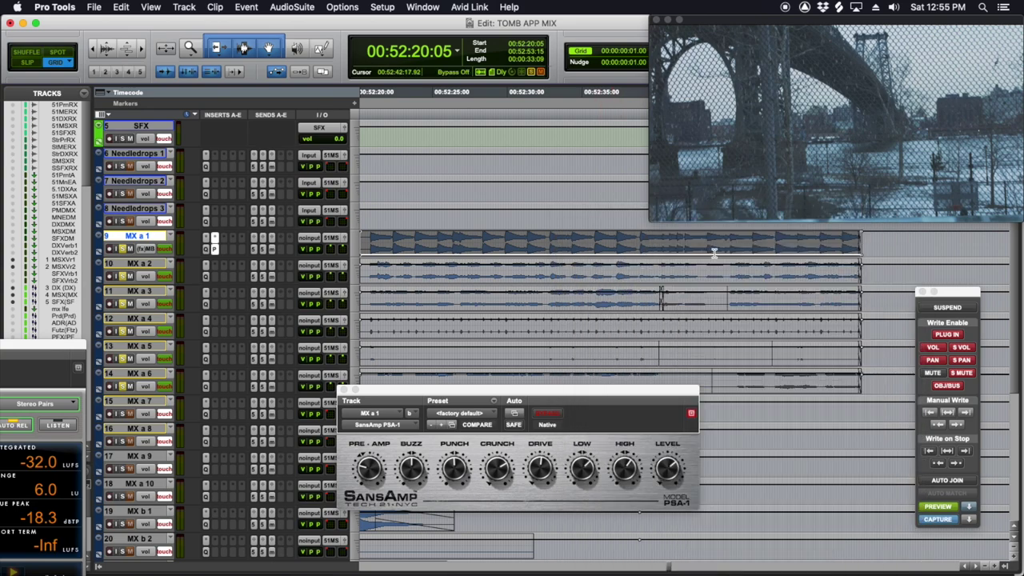
scroll(435, 248, "left", 3)
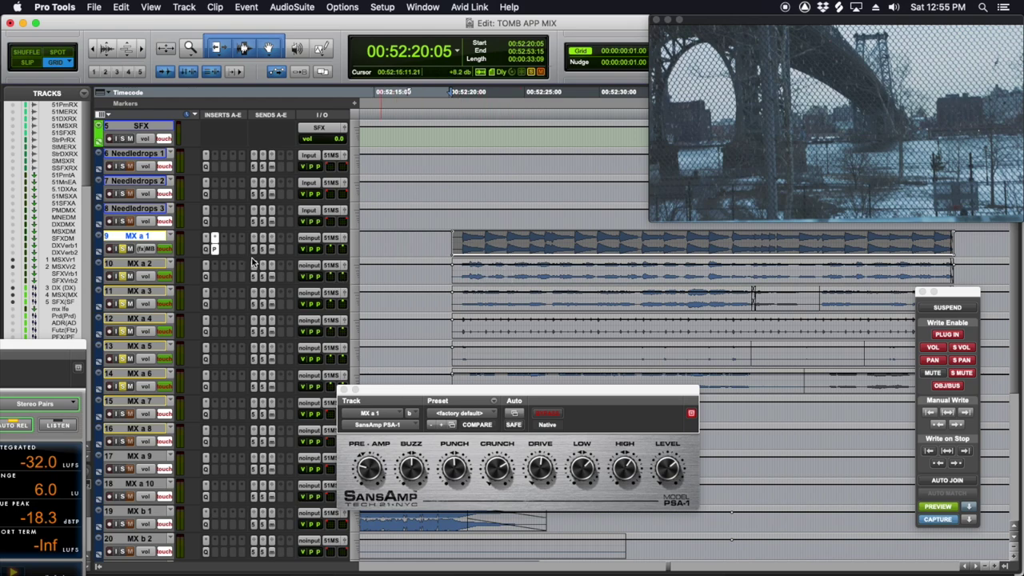
Copy the SansAmp PSA-1 insert from MX a 1 to MX a 2 and target the MX a 2 clip.
left_click_drag(215, 249, 215, 276)
left_click(463, 275)
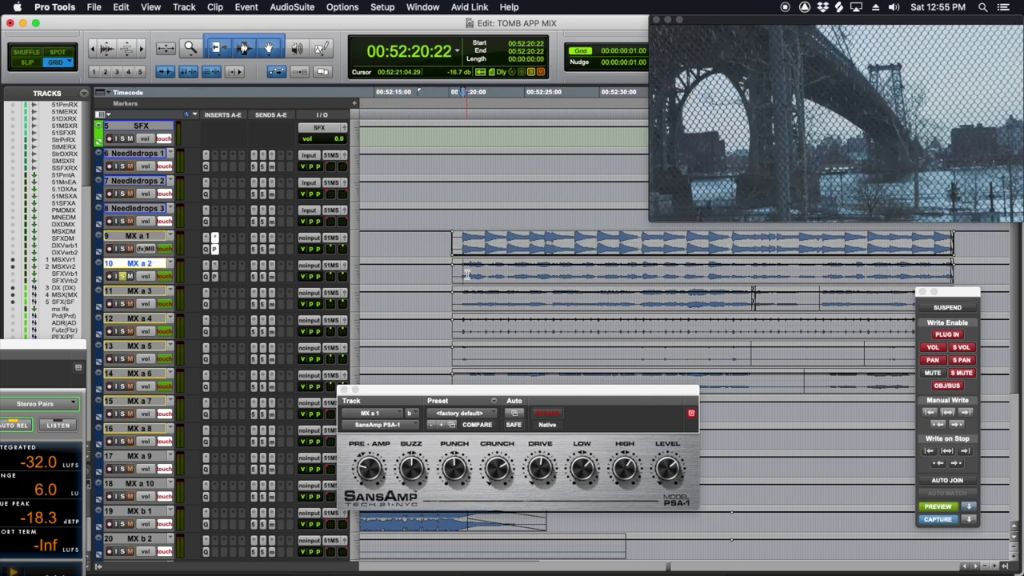
Adjust the Level of the SansAmp PSA-1 on MX a 2 while playing the cue from 00:52:20:05.
key("space")
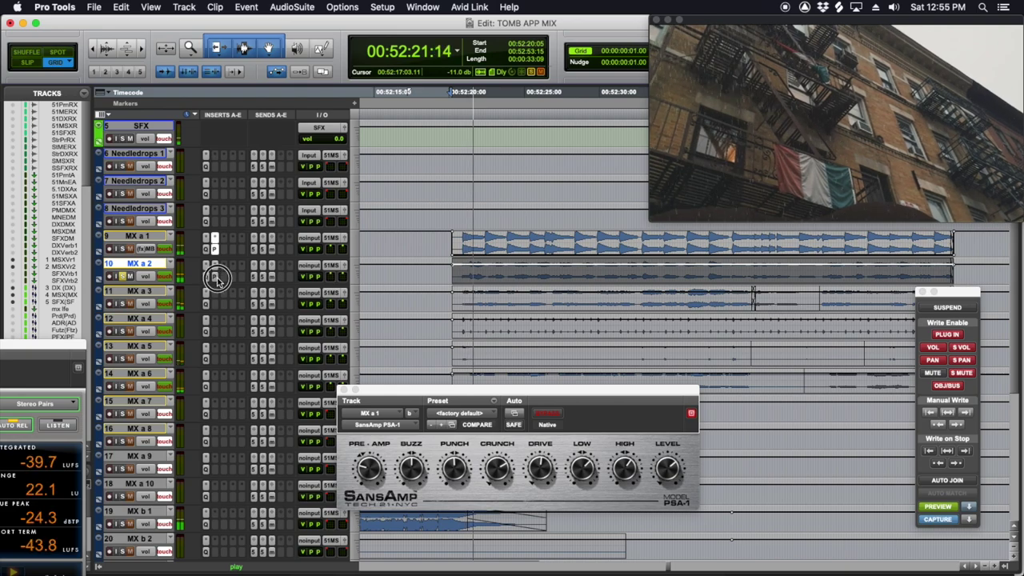
left_click(214, 276)
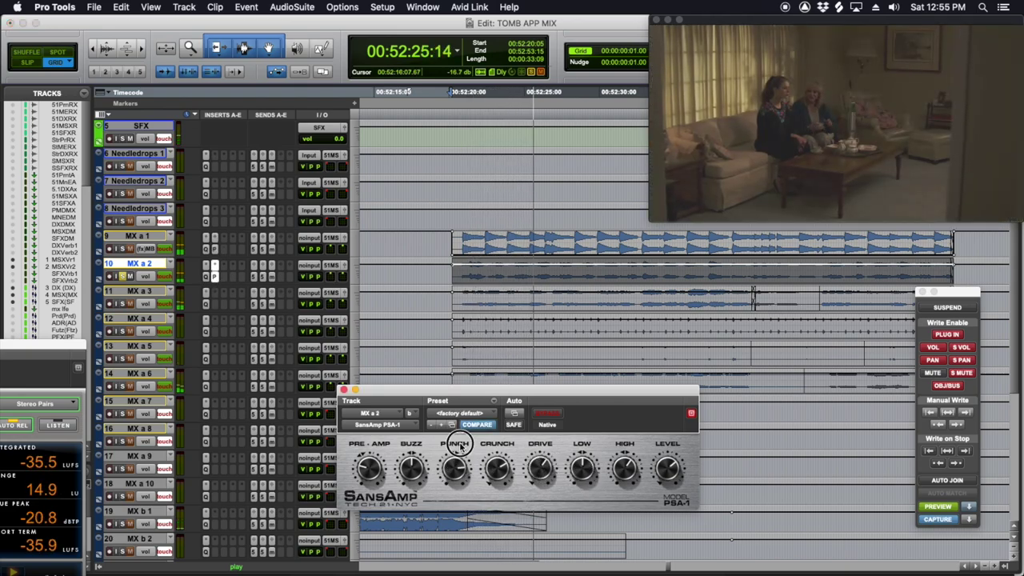
left_click_drag(668, 472, 666, 476)
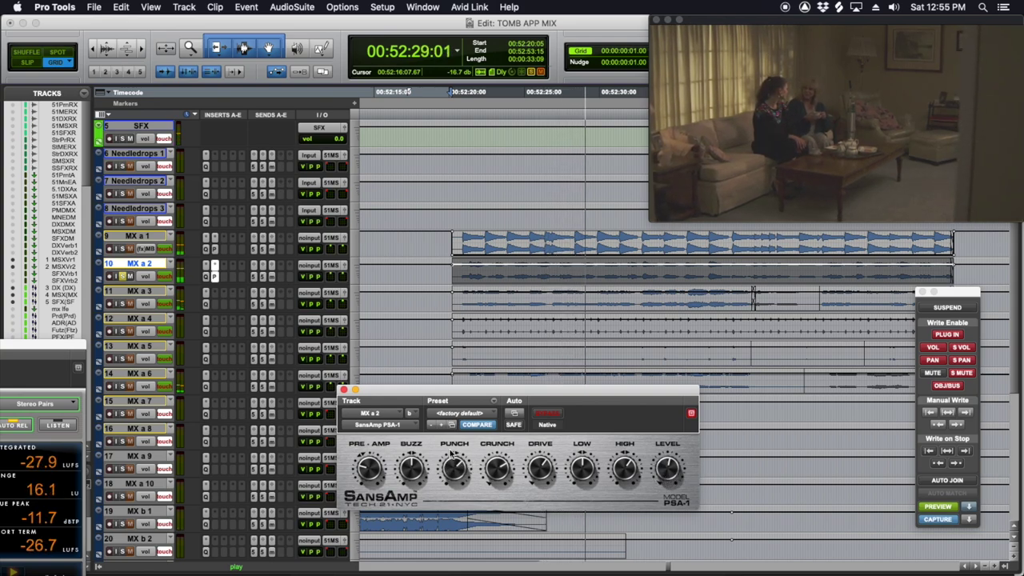
key("space")
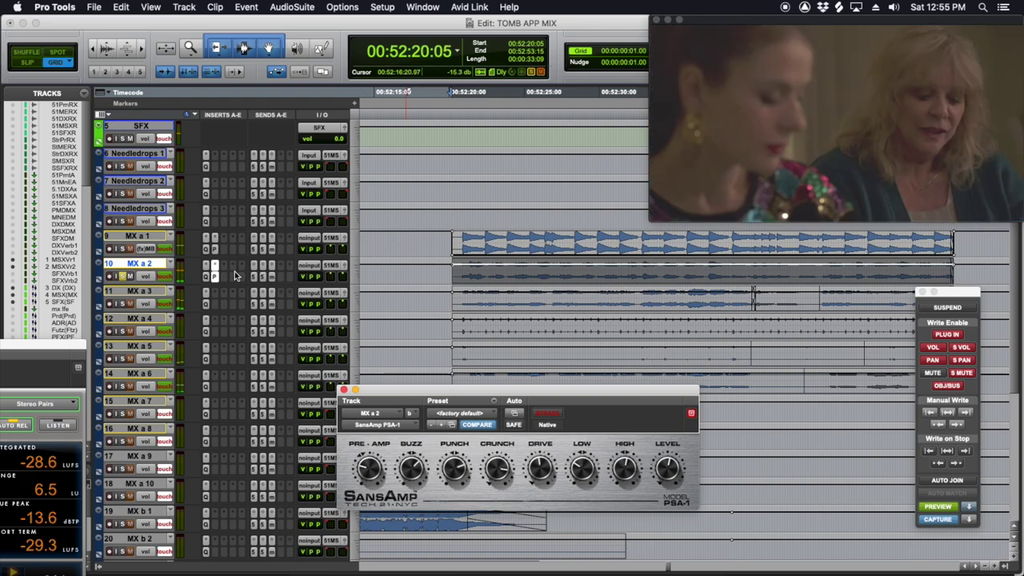
Copy the SansAmp PSA-1 insert to MX a 3 through MX a 7, accepting the plug-in change, and close the plug-in window.
left_click(214, 248)
left_click_drag(214, 248, 214, 264)
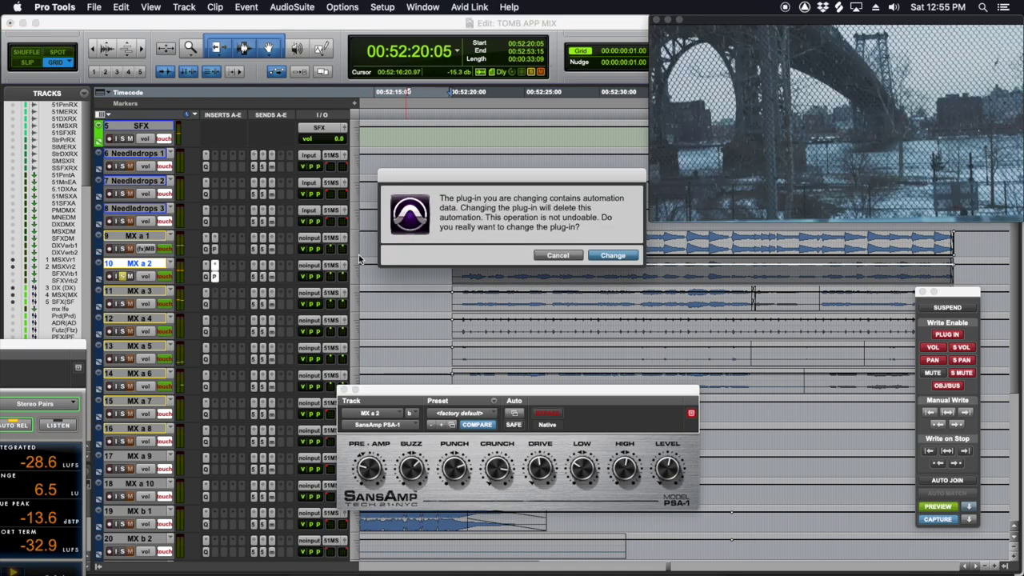
key("Return")
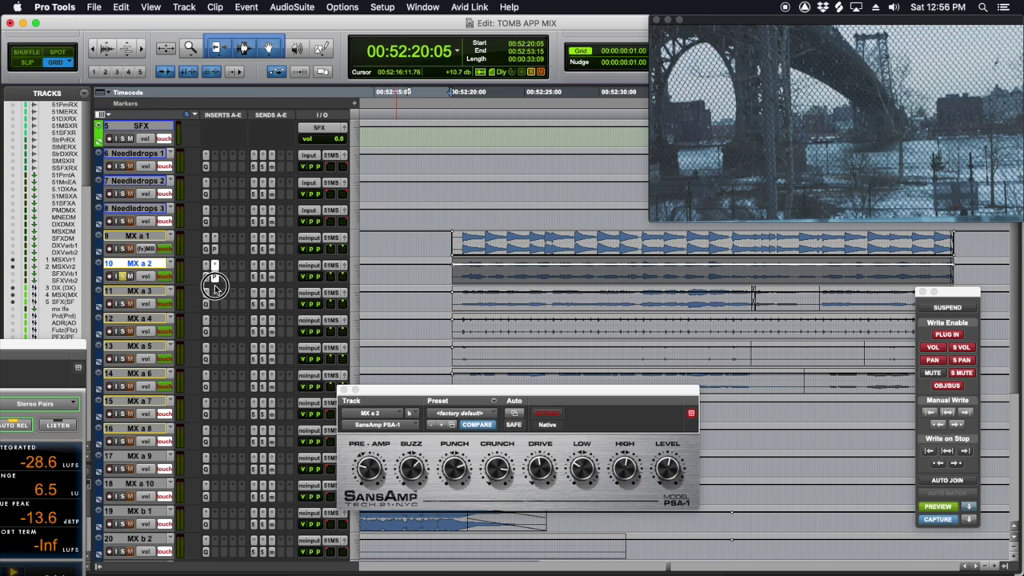
left_click_drag(210, 322, 214, 406)
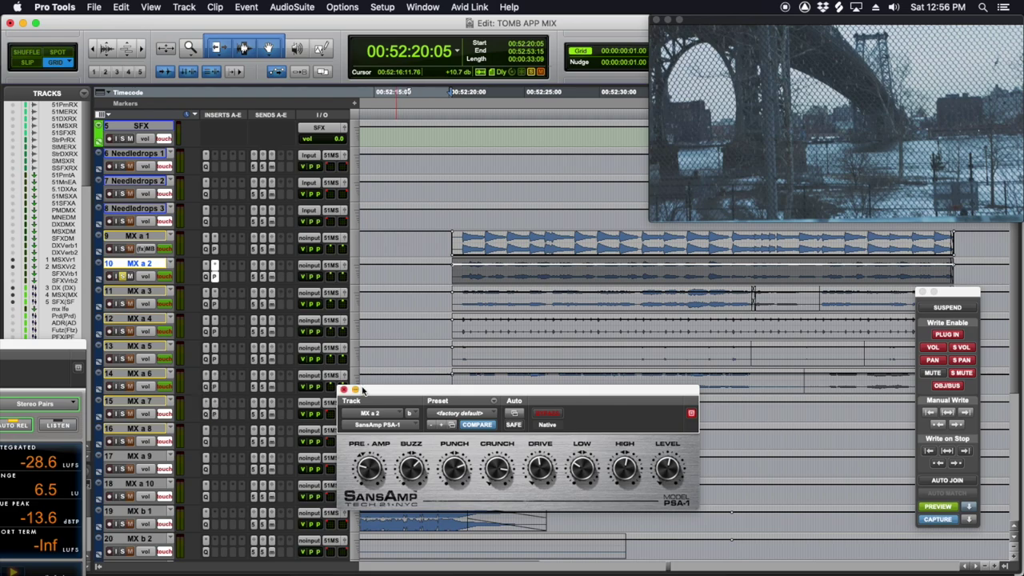
left_click_drag(363, 390, 414, 452)
left_click(391, 453)
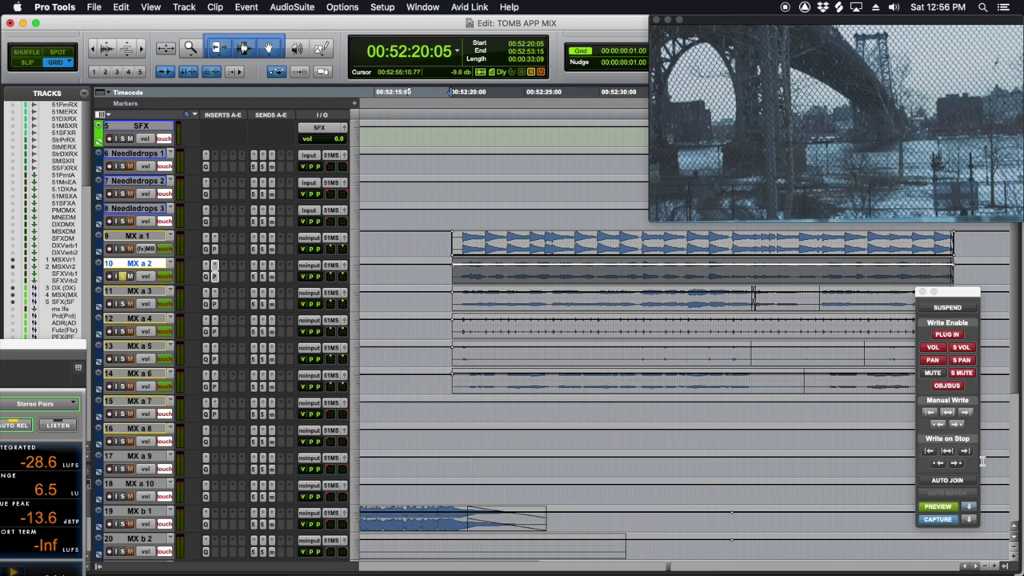
Extend the selection across MX a 1 through MX a 6 and turn off automation Preview.
key("shift+p")
key("shift+semicolon")
key("shift+semicolon")
key("shift+semicolon")
key("shift+semicolon")
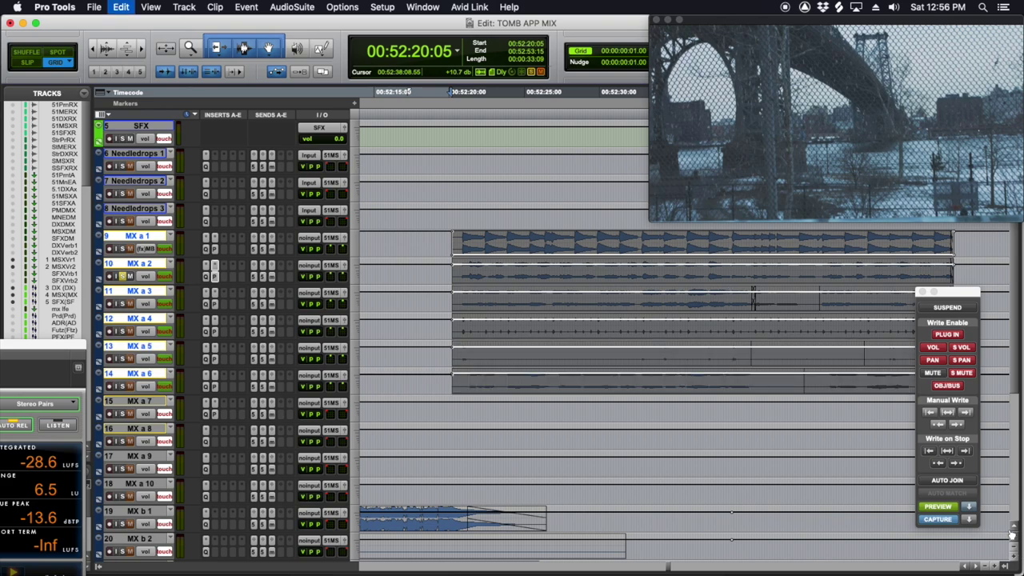
left_click(949, 508)
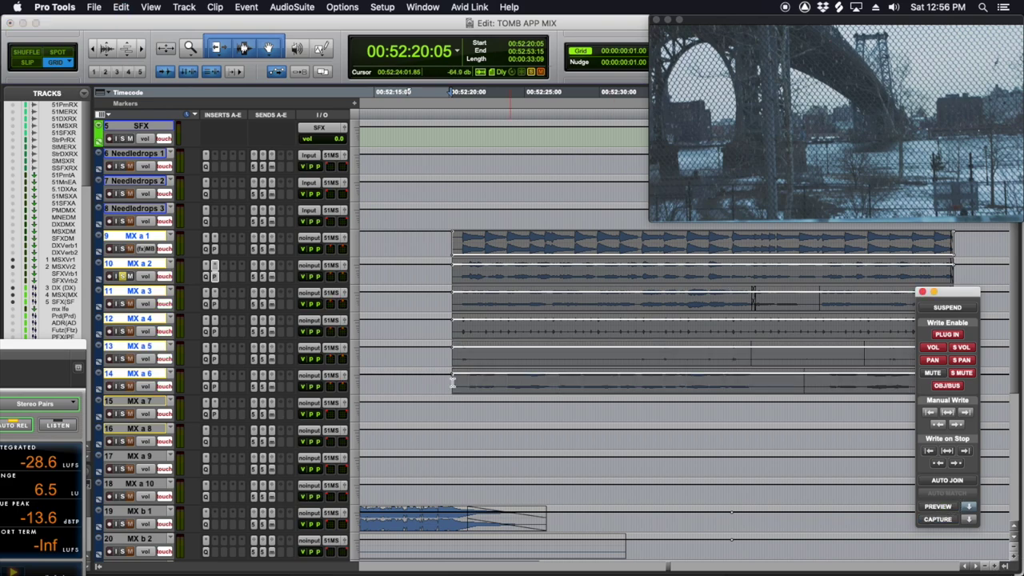
Select the whole MX a 1 clip, from 00:52:20:05 to 00:52:53:15.
left_click(440, 300)
left_click(483, 303)
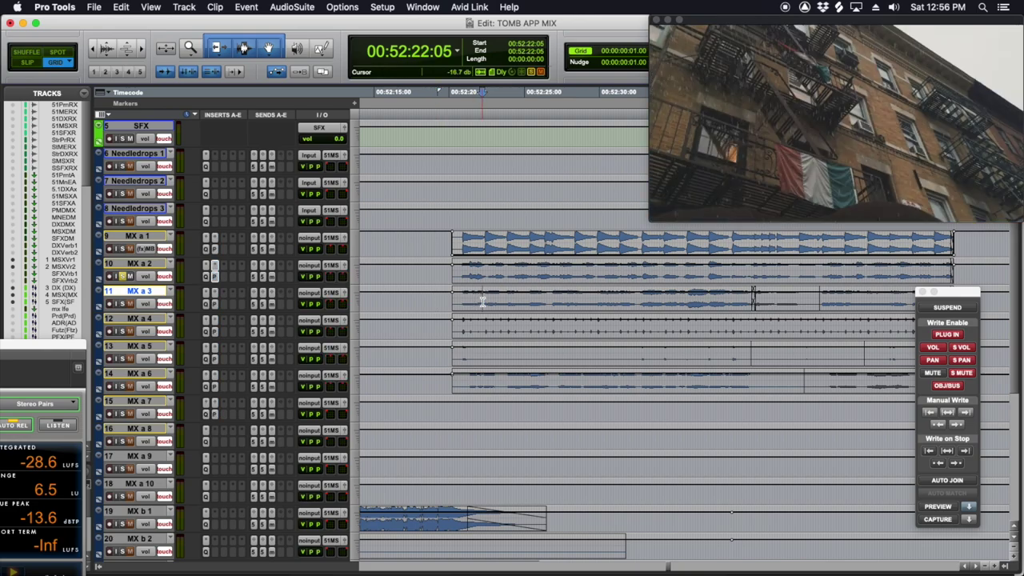
scroll(483, 301, "right", 5)
scroll(560, 320, "left", 2)
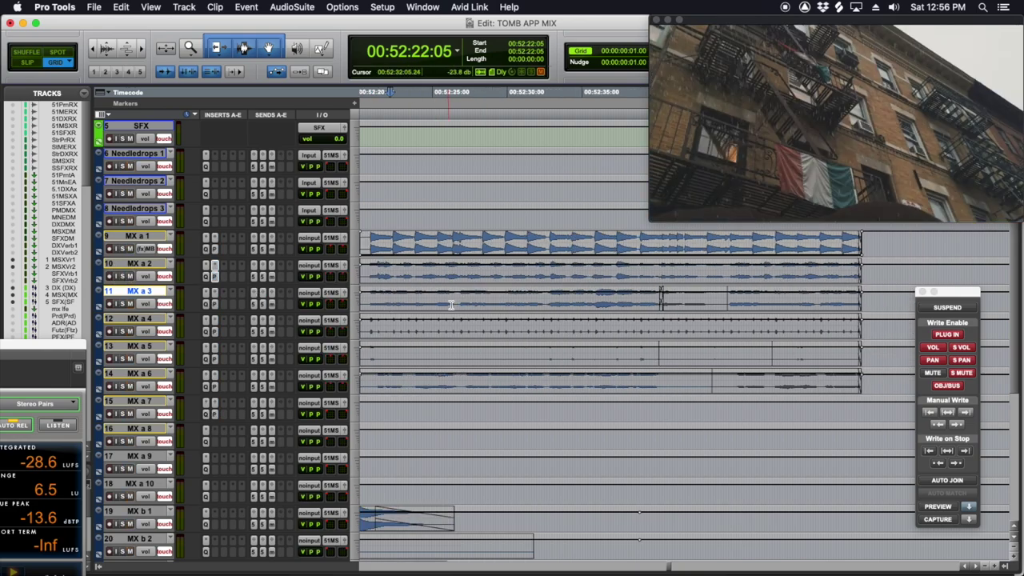
scroll(560, 320, "up", 3)
double_click(573, 330)
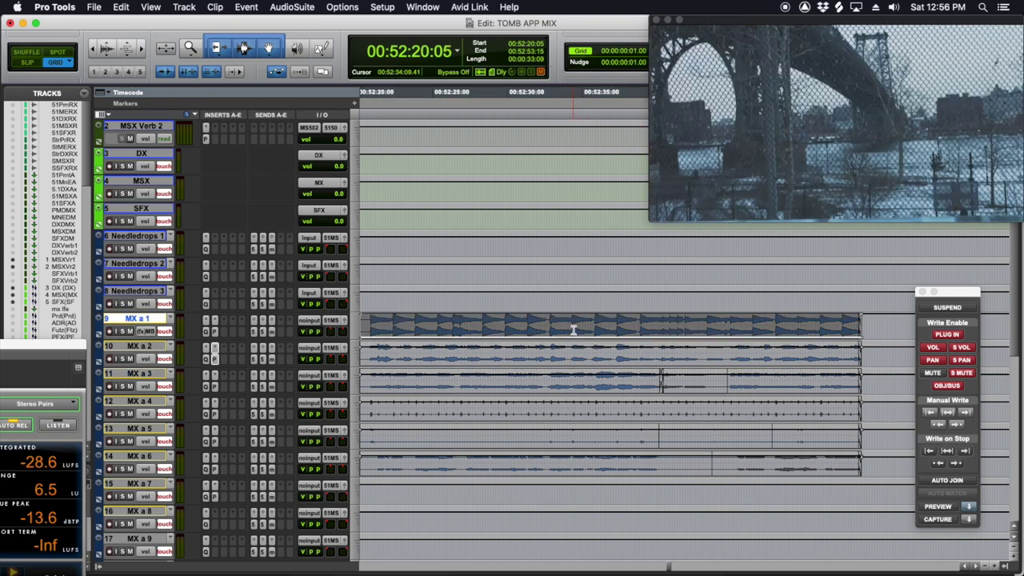
Move the clip-length selection up to the MSX Verb 1 track and turn on automation Preview.
key("p")
key("p")
key("p")
key("p")
key("p")
key("p")
key("p")
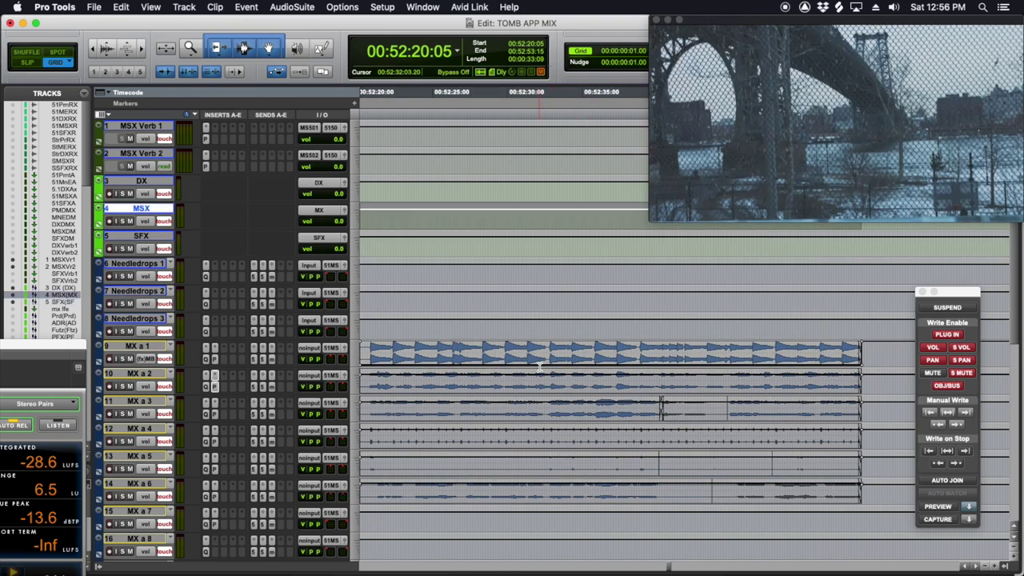
key("p")
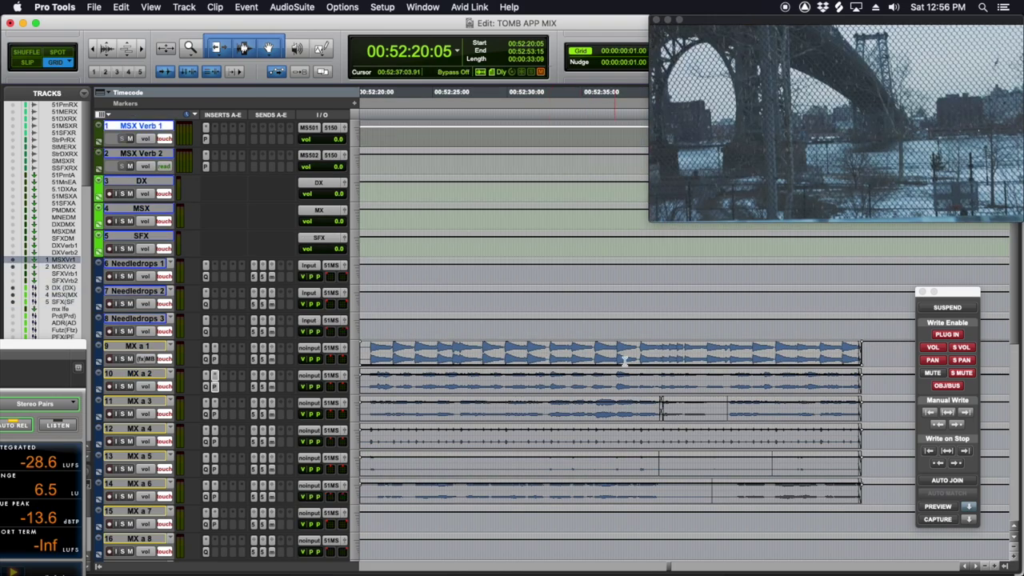
left_click(938, 507)
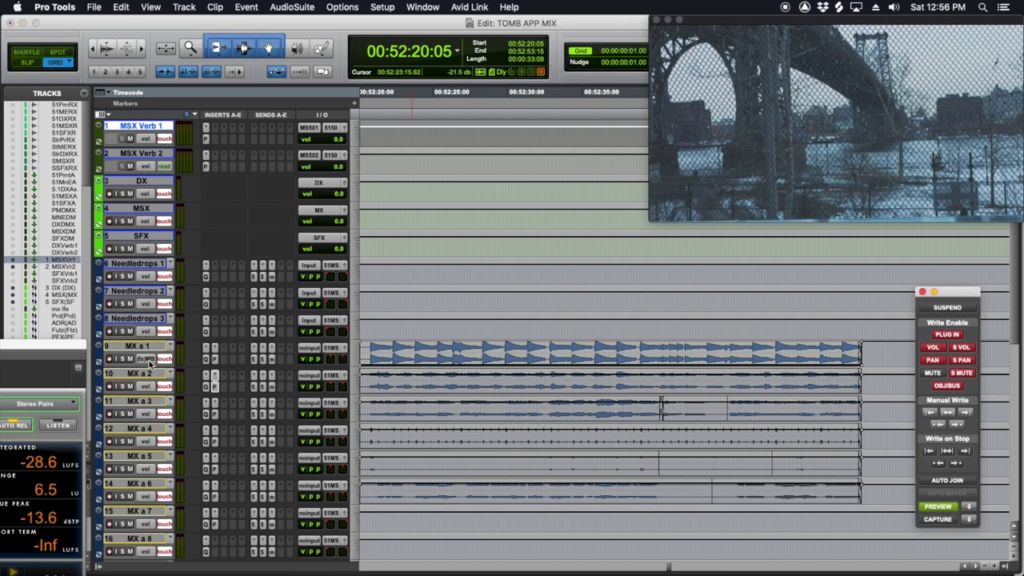
Show the send A (MSX 5.0 Verb 1) level automation on the music tracks and raise it across the MX a 1 clip.
left_click(148, 363)
mouse_move(240, 317)
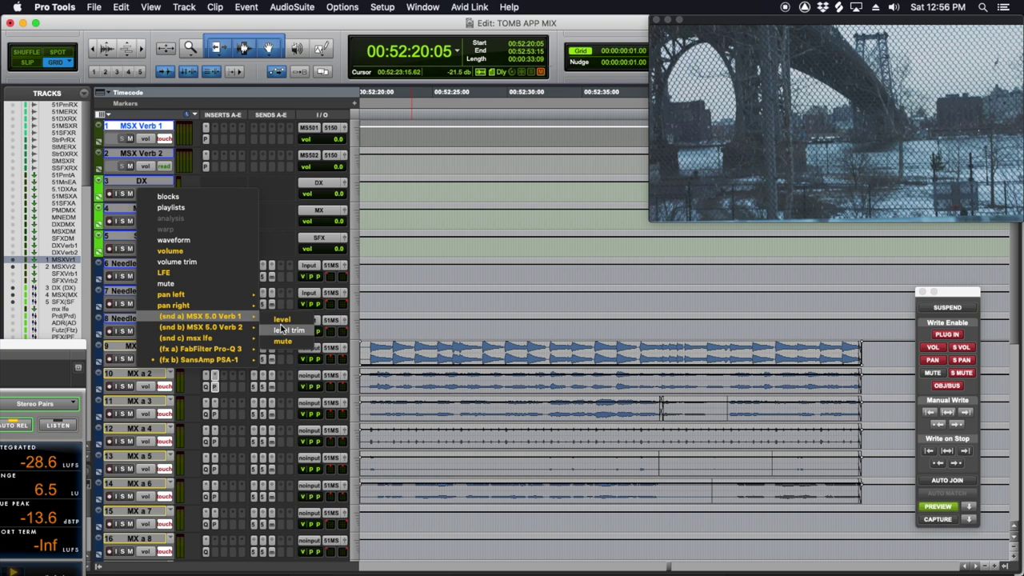
left_click(286, 330)
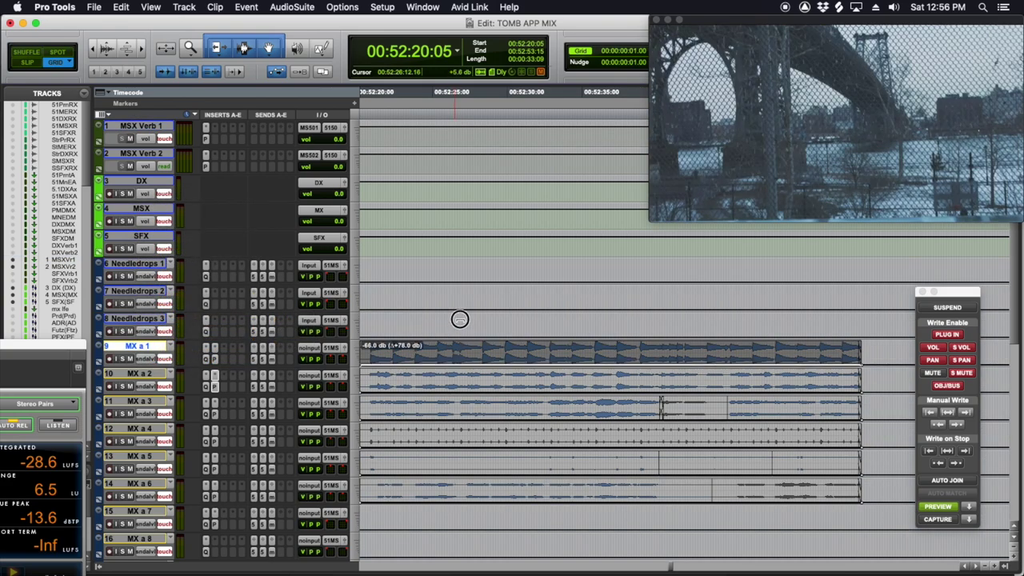
left_click_drag(460, 319, 463, 304)
Copy the send A level automation from MX a 1 and paste it onto the MX a tracks below, ending on MX a 6.
key("c")
key("semicolon")
key("v")
key("semicolon")
key("semicolon")
key("semicolon")
key("semicolon")
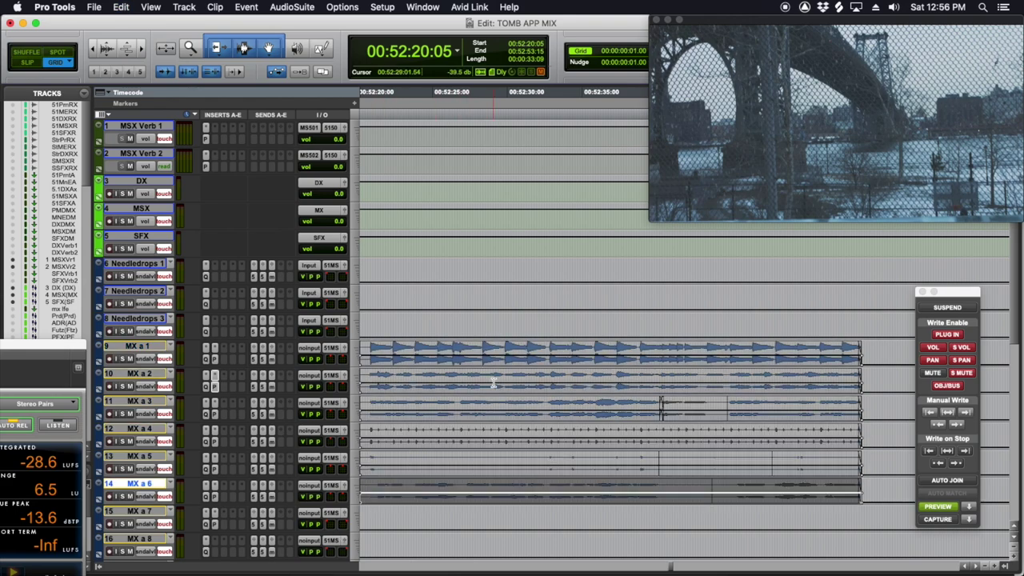
Move the selection up to MSX Verb 1 and open its PhoenixVerb Surround insert.
key("p")
key("p")
key("p")
key("p")
key("p")
key("p")
key("p")
key("p")
key("p")
key("p")
key("p")
key("p")
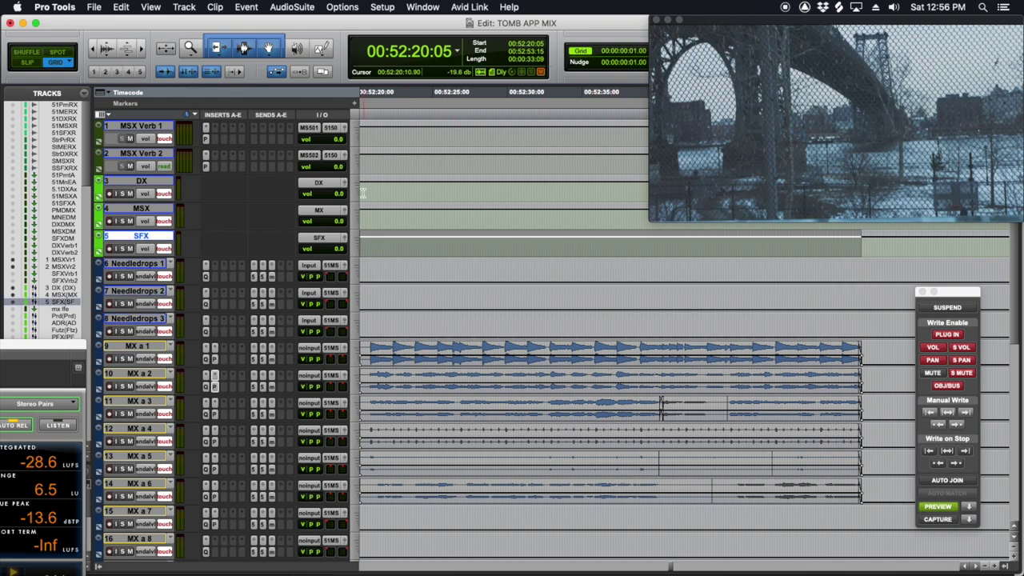
key("p")
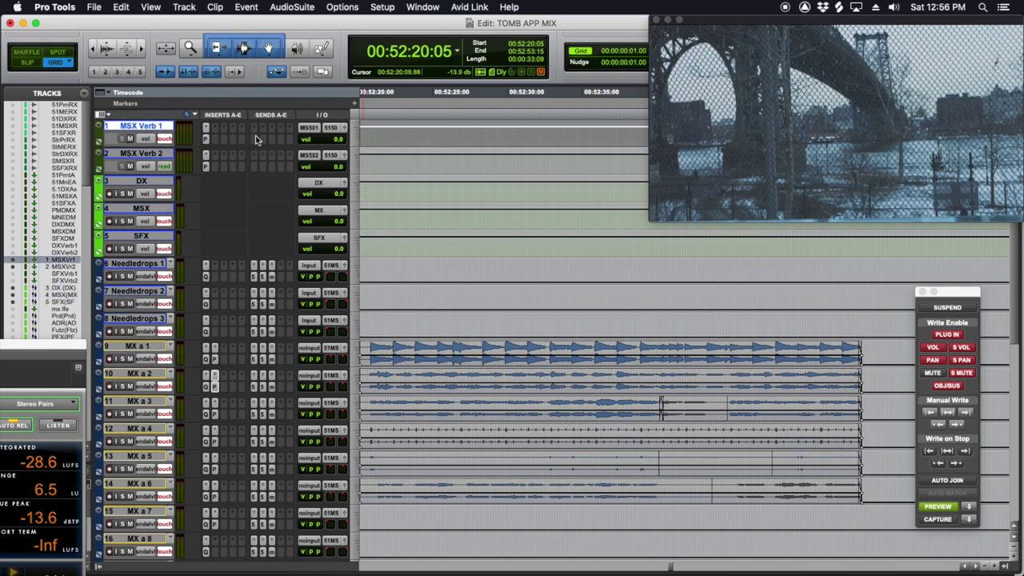
left_click(207, 141)
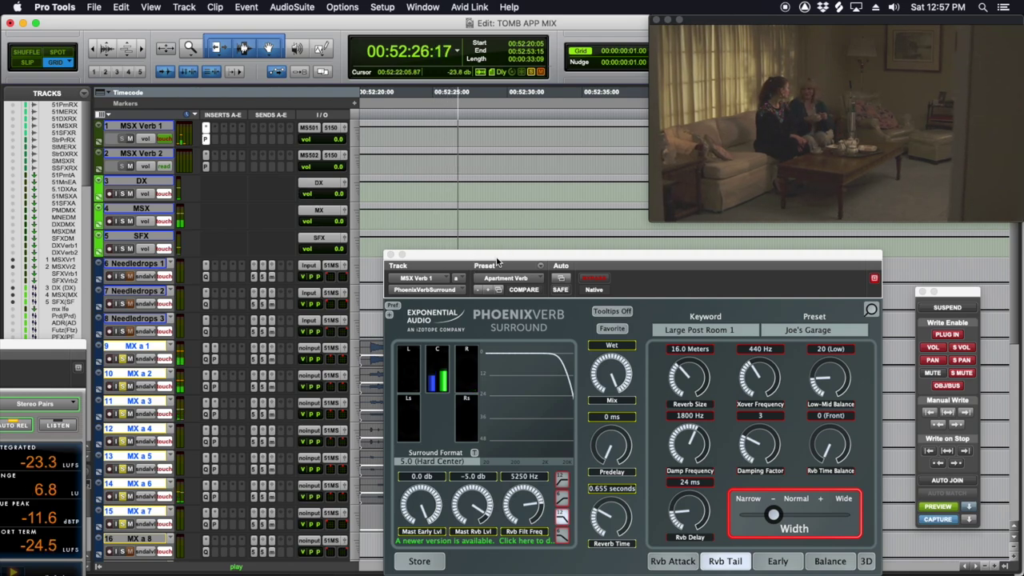
In PhoenixVerb's Balance settings, set Front Rvb Lvl to -2.5 dB and Front Early Lvl to 0.0 dB during playback, and stop playback.
left_click_drag(533, 254, 515, 177)
left_click(813, 484)
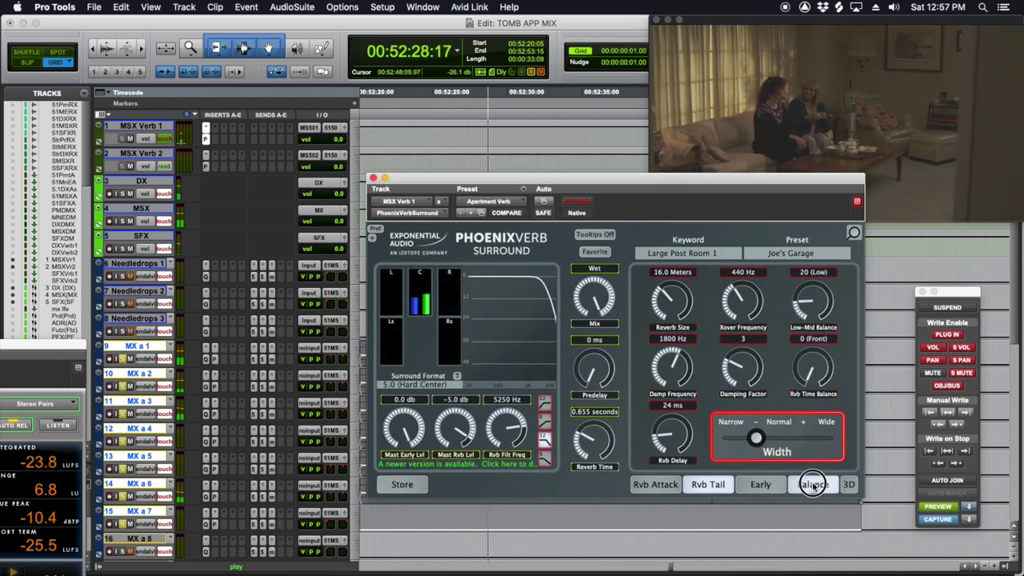
left_click_drag(666, 371, 665, 346)
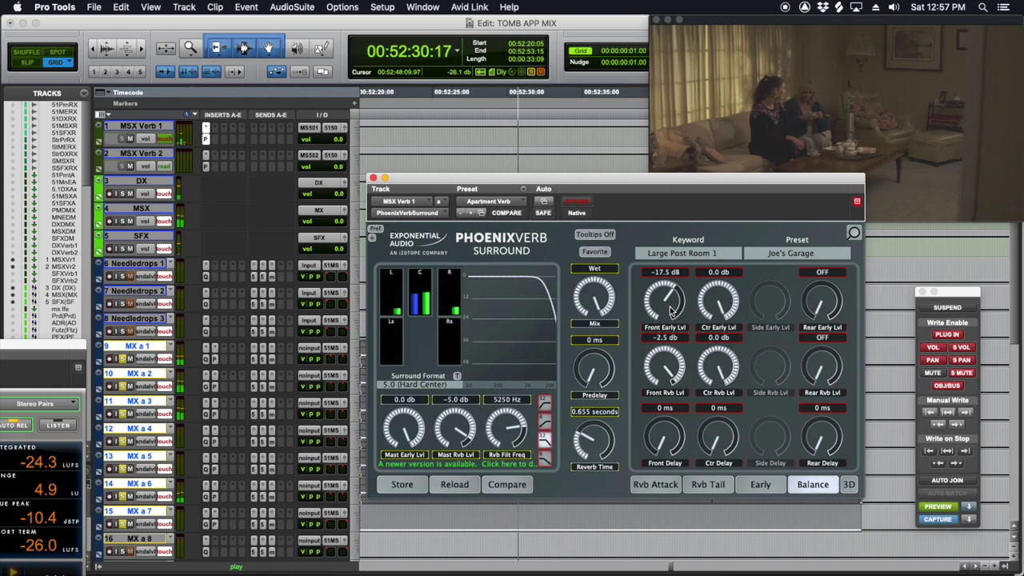
left_click(670, 311, "alt")
key("space")
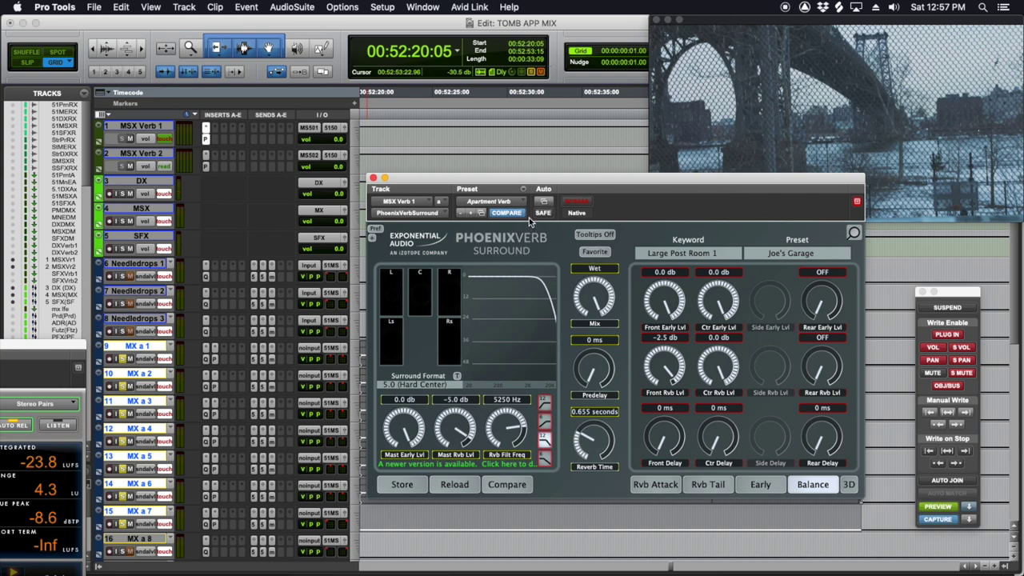
Return the selection to MSX Verb 1 and end automation Preview for the reverb settings.
key("p")
key("p")
key("p")
key("p")
key("p")
key("p")
key("p")
key("p")
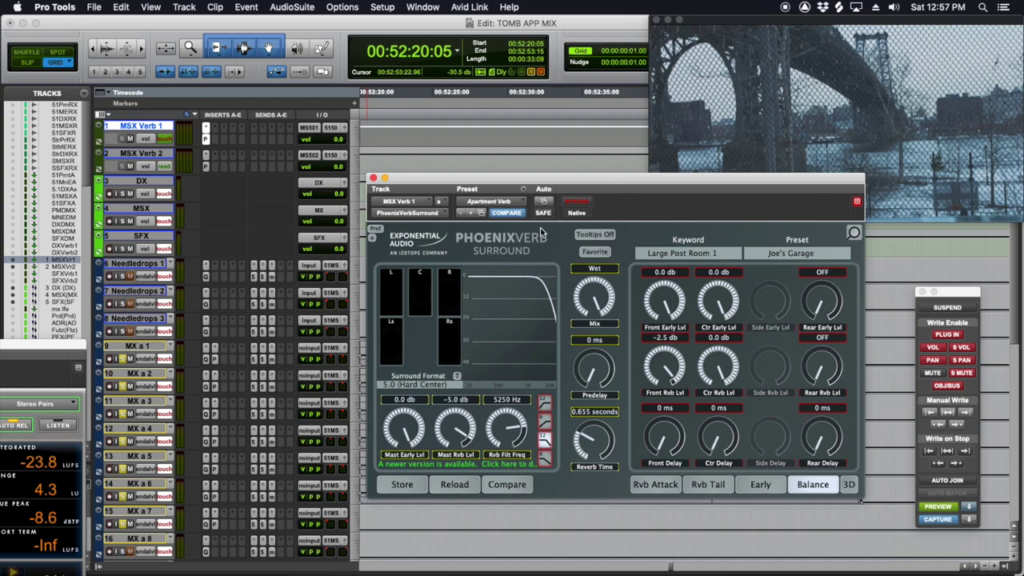
left_click(952, 509)
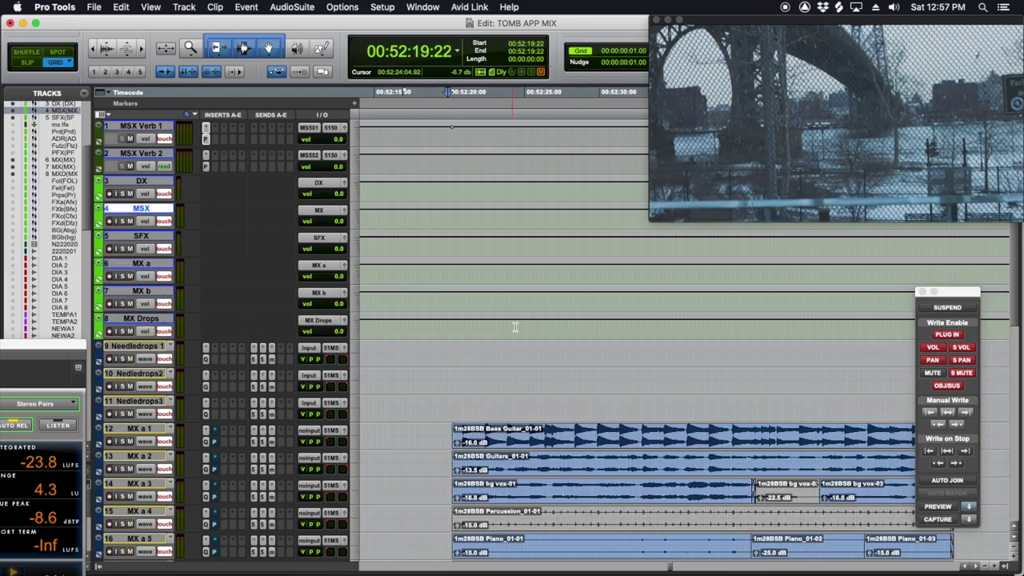
Target the MX a VCA master and place the edit cursor at 00:52:18:06, just before the music clips.
scroll(515, 327, "down", 5)
scroll(444, 400, "down", 2)
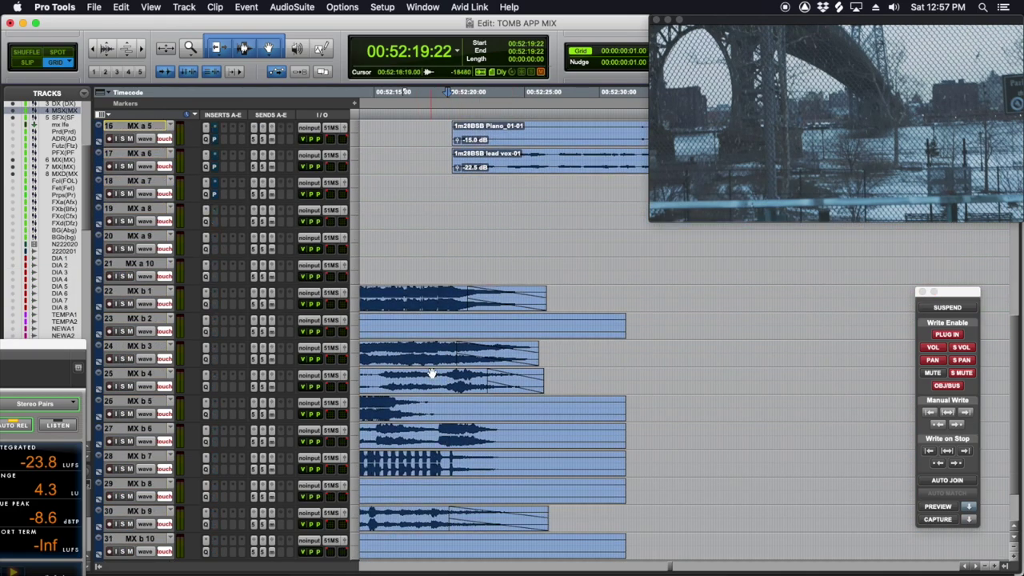
scroll(441, 240, "up", 6)
scroll(442, 204, "up", 1)
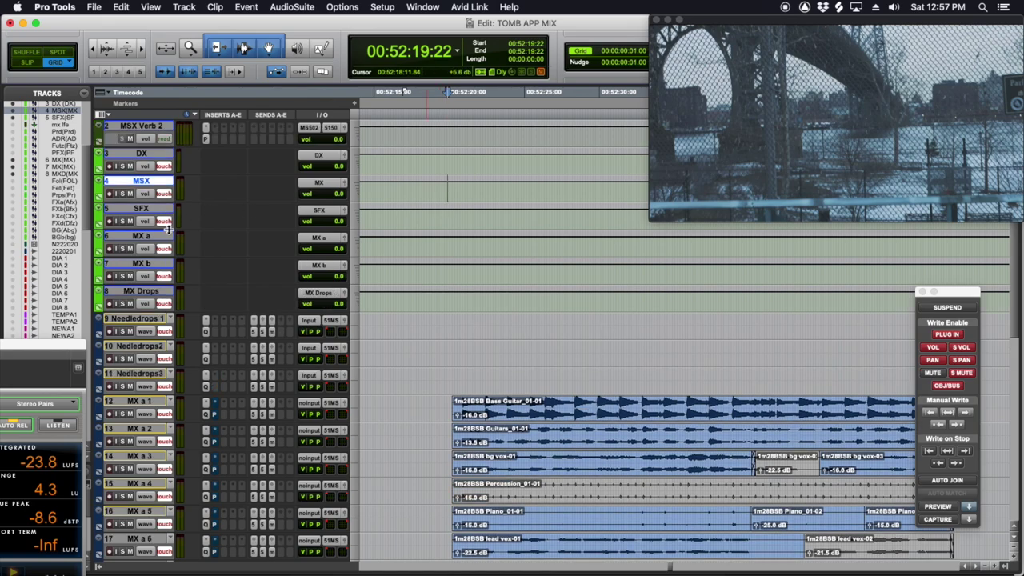
left_click(157, 238)
left_click(429, 245)
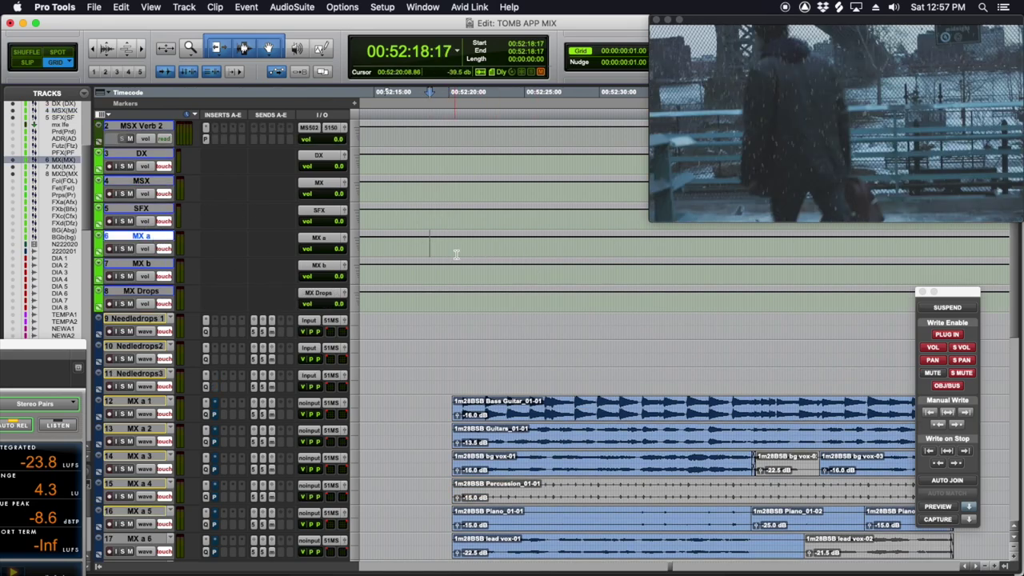
left_click(422, 245)
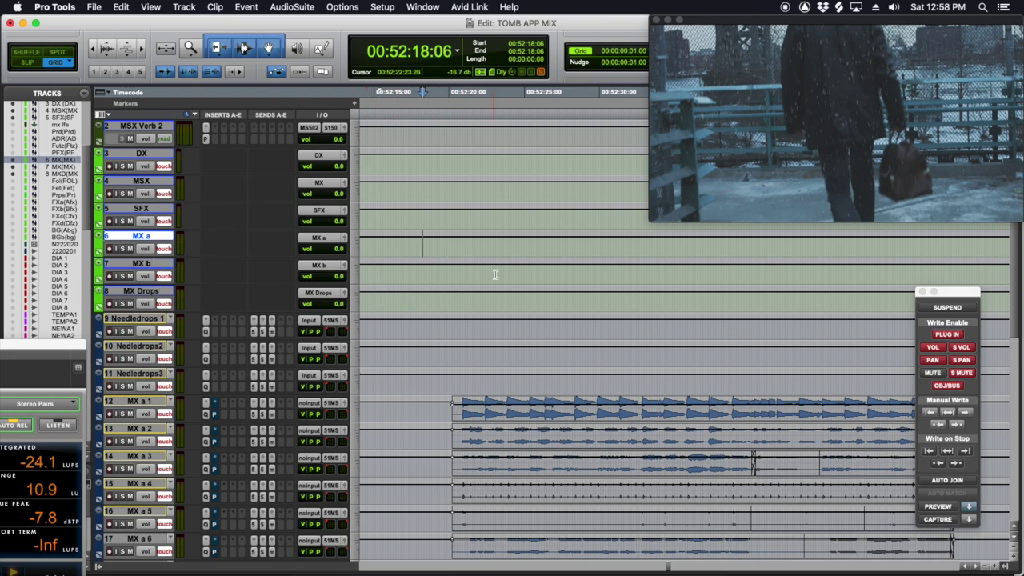
Play the cue from 00:52:18:06 while writing a gradual volume fade-down on the MX a VCA master, and stop after the cue.
scroll(495, 274, "down", 1)
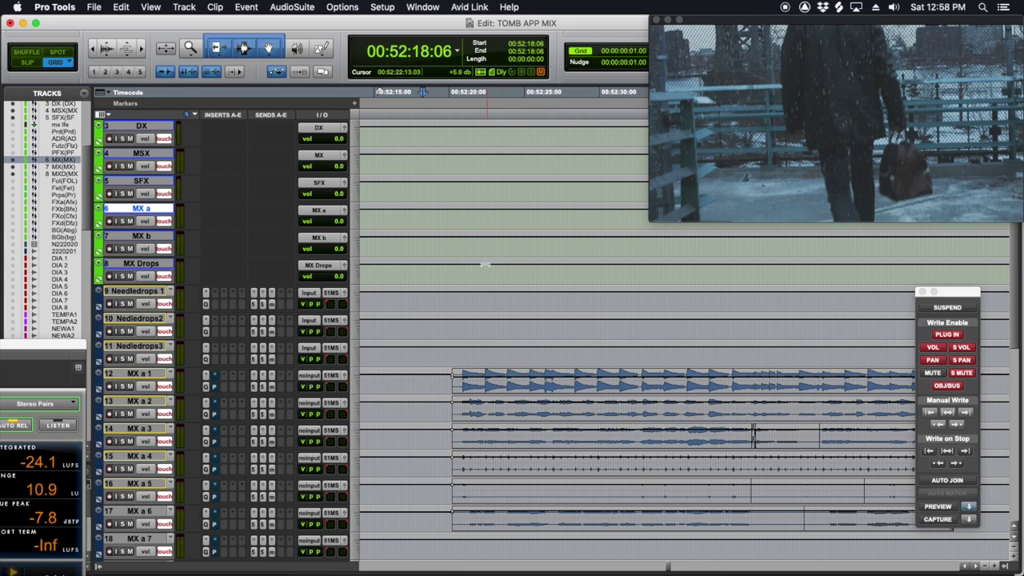
key("space")
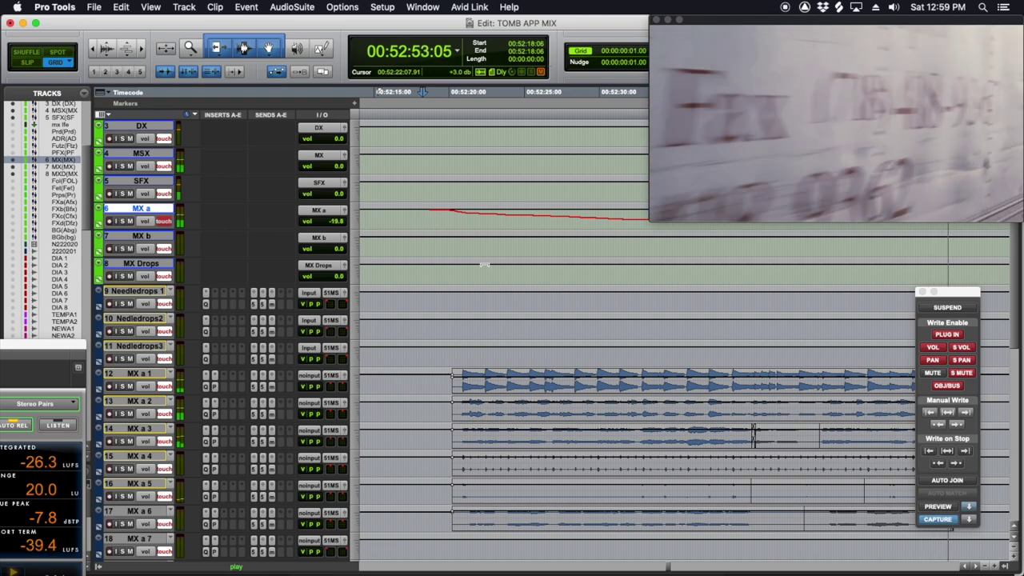
key("space")
Examine the volume automation on the MX a VCA master and the resulting curves on the individual MX a tracks.
scroll(642, 315, "up", 2)
left_click_drag(465, 274, 654, 285)
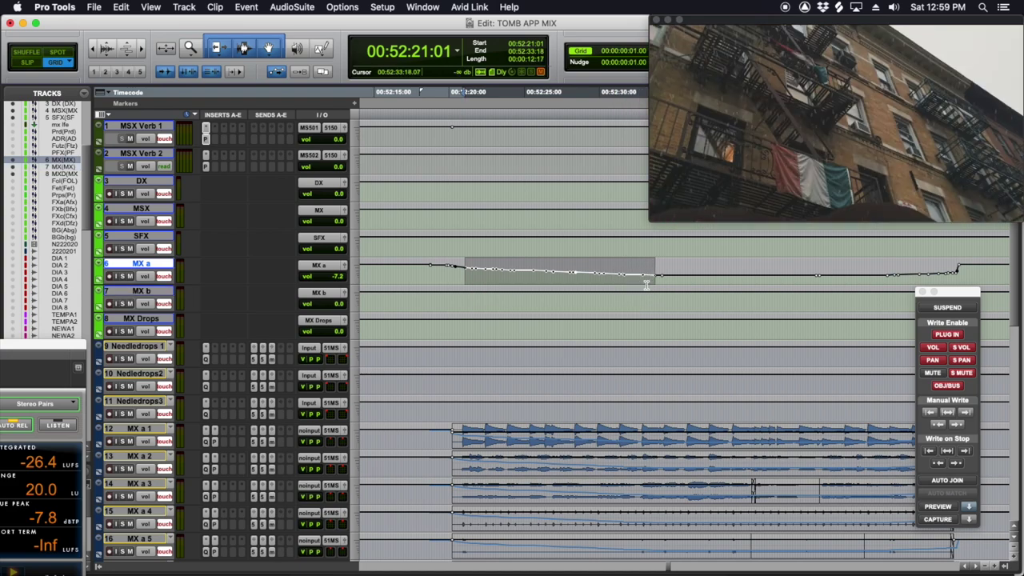
left_click(539, 280)
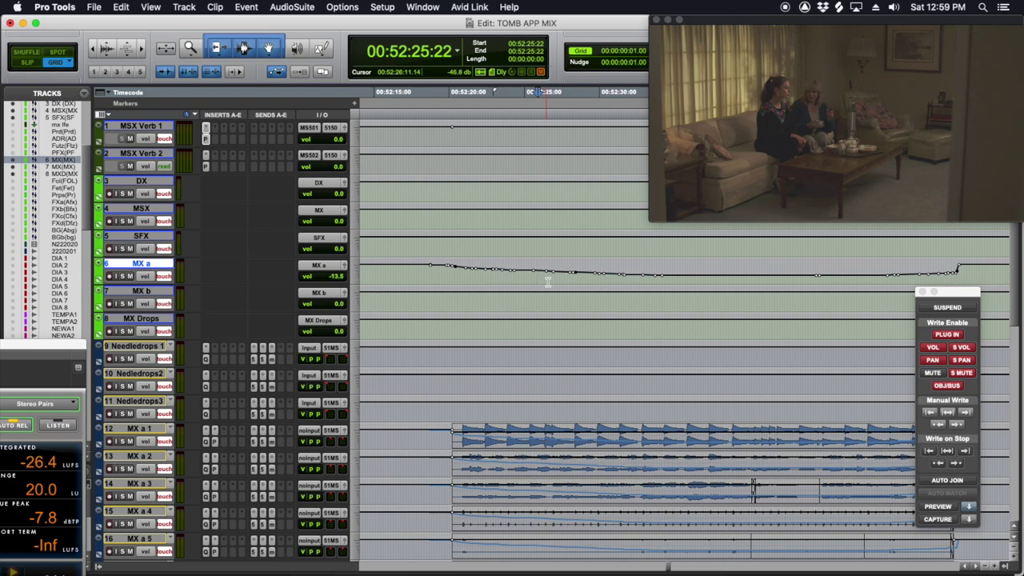
left_click_drag(622, 277, 656, 279)
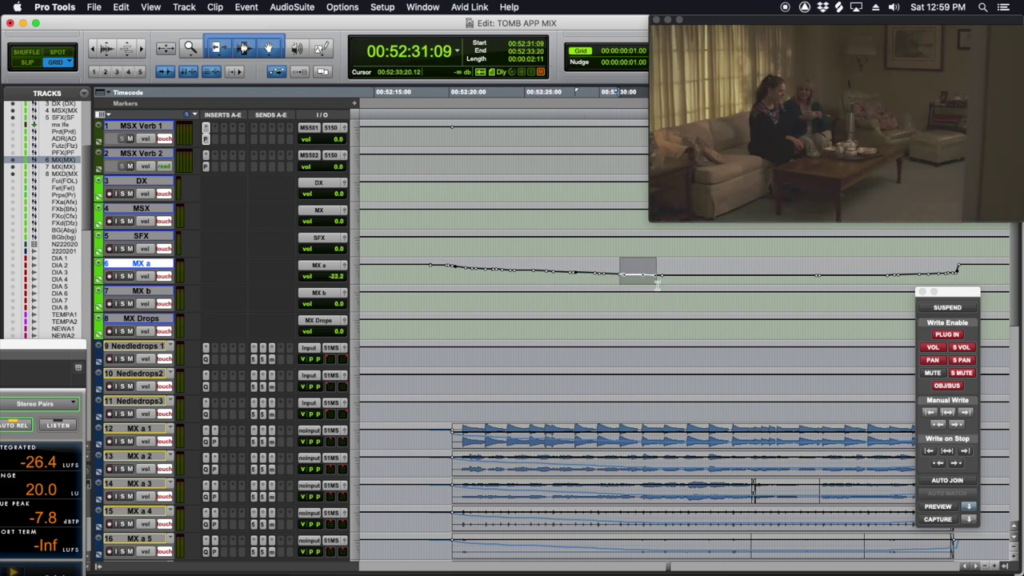
left_click(657, 282)
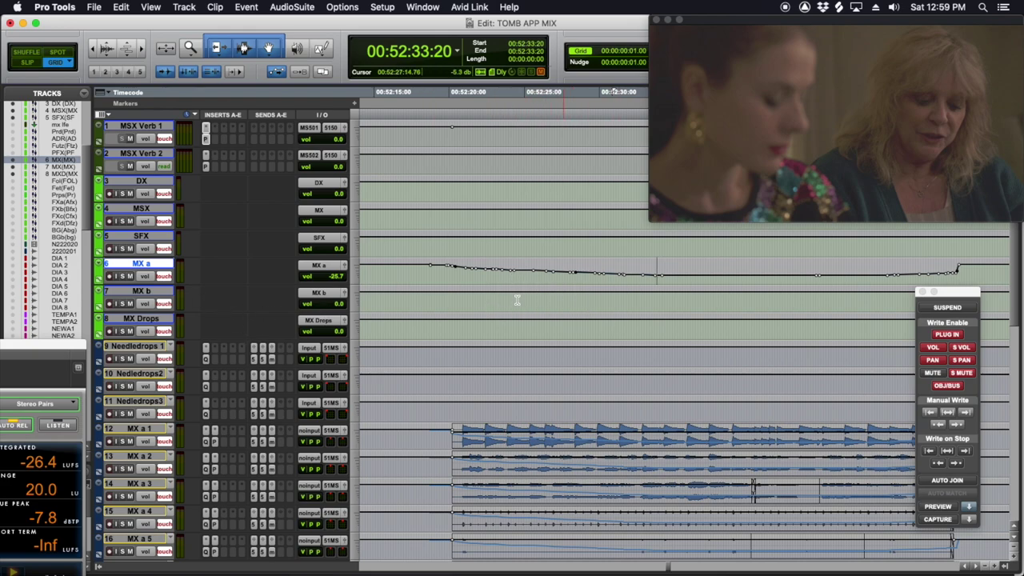
scroll(583, 286, "down", 3)
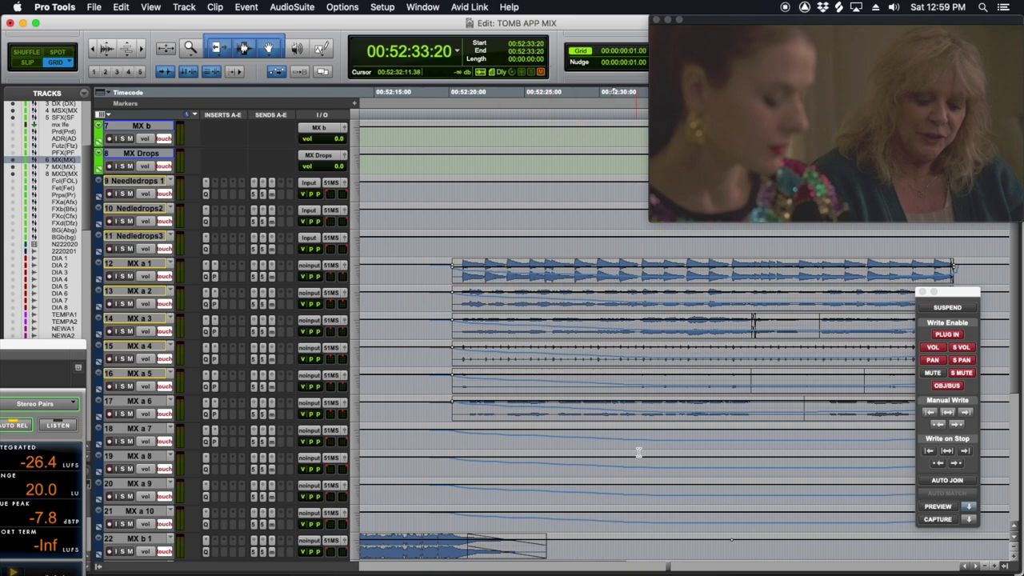
scroll(616, 386, "up", 3)
scroll(683, 403, "down", 3)
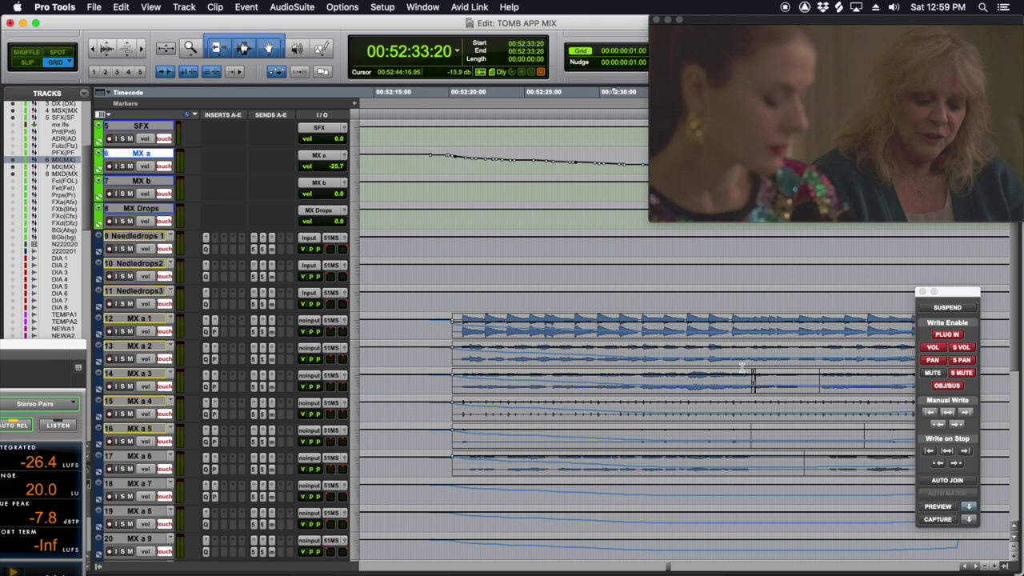
Place the edit cursor at 00:52:22:11, show the SFX ambience tracks and locate the B ambience clips around that time.
scroll(602, 335, "up", 3)
left_click(485, 278)
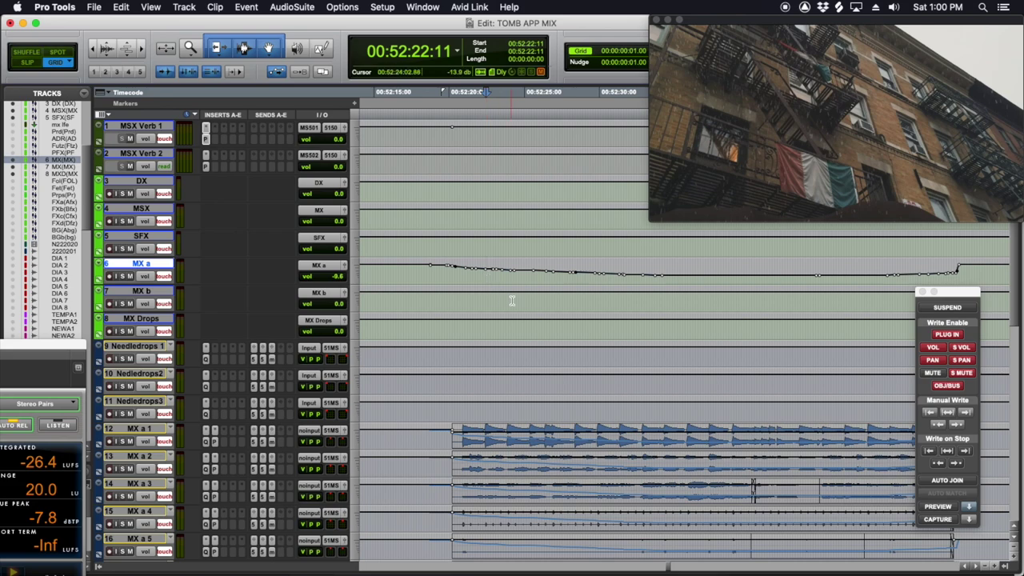
key("KP_Decimal")
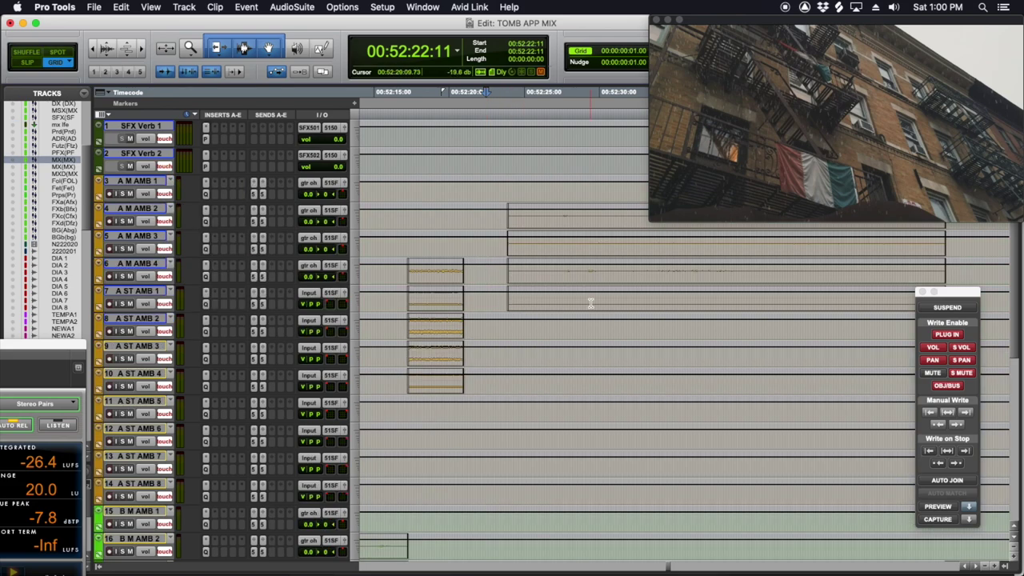
scroll(557, 313, "down", 5)
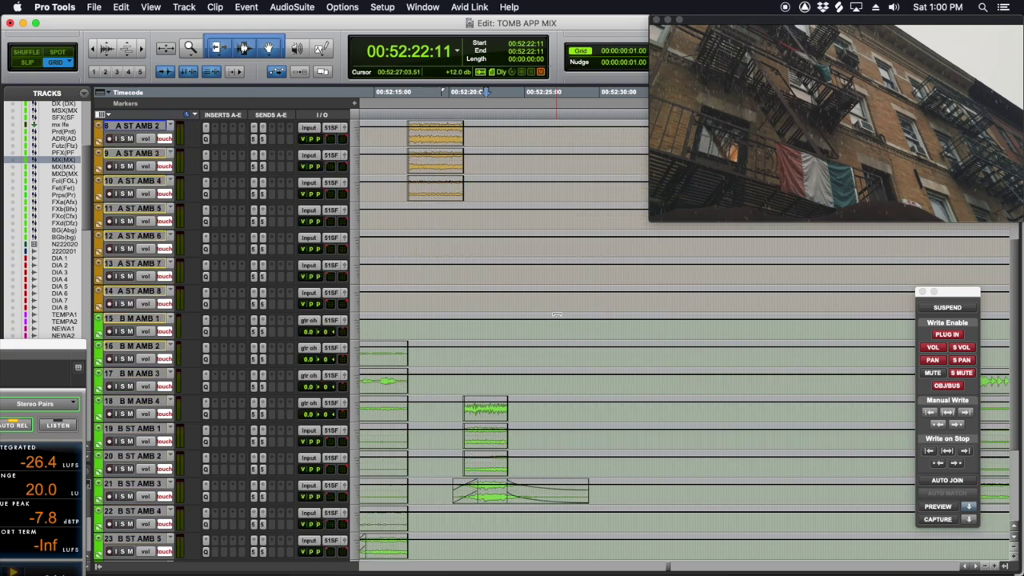
scroll(502, 424, "down", 2)
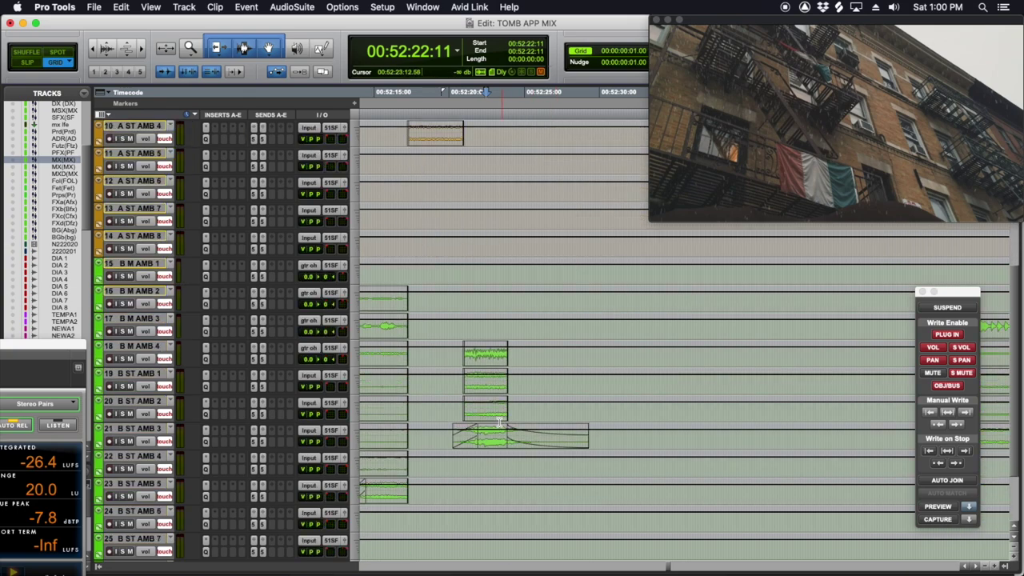
Solo the B M AMB 4 track and audition its clip from 00:52:20:20.
left_click(463, 357)
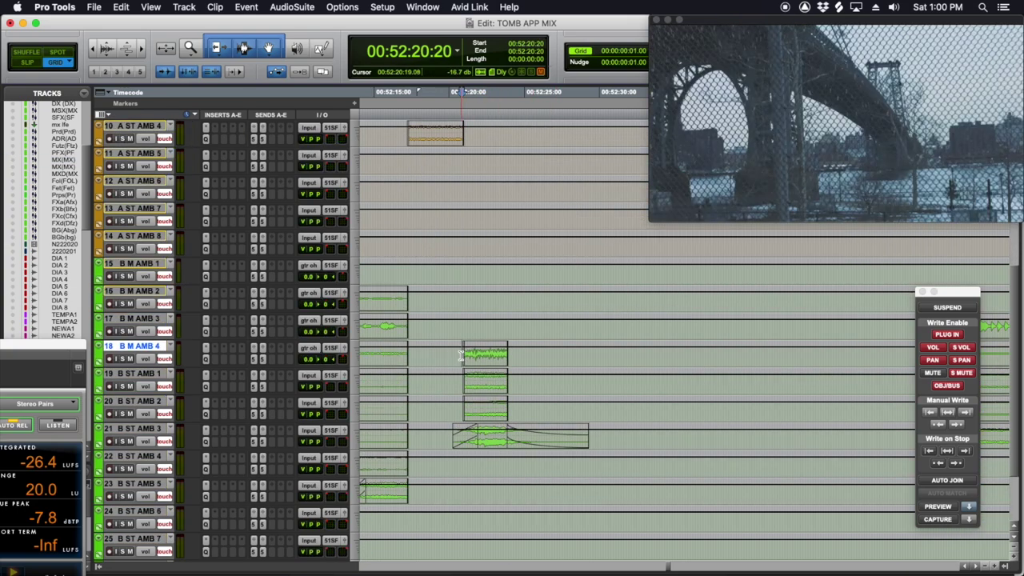
key("shift+s")
key("t")
key("space")
scroll(541, 359, "right", 5)
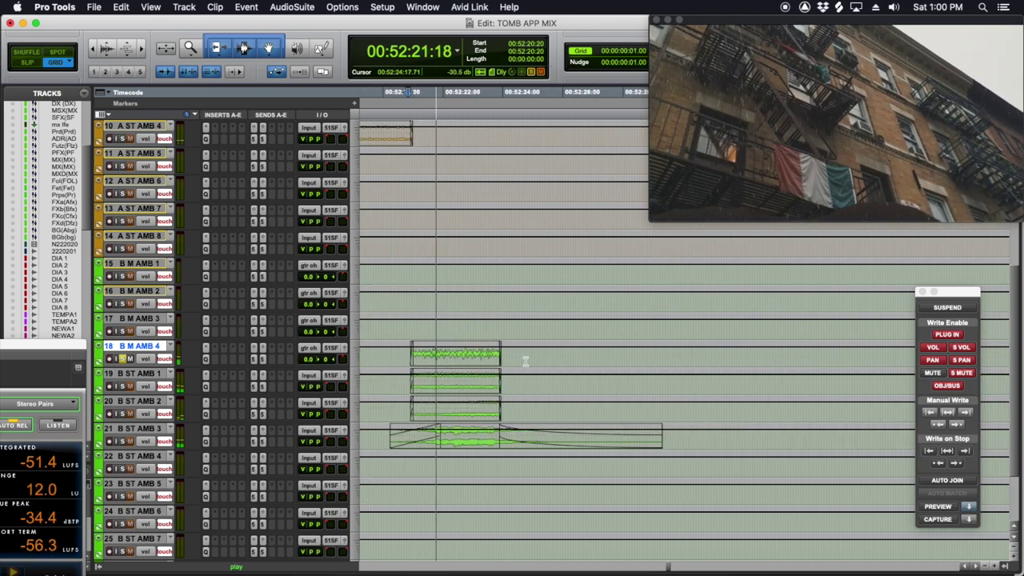
Solo and audition B ST AMB 1 from 00:52:20:18 and B ST AMB 2 from 00:52:20:20.
left_click(405, 389)
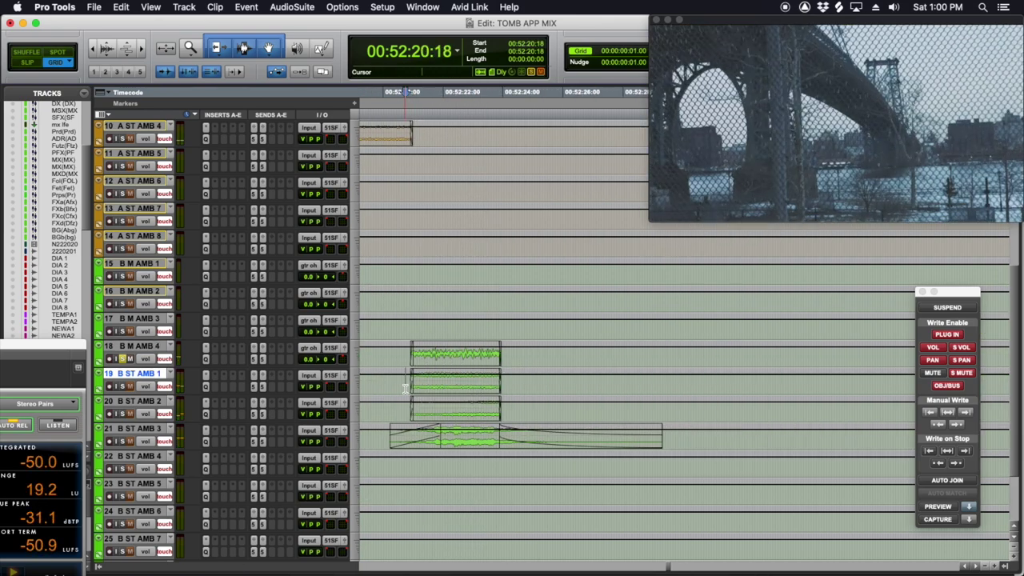
key("shift+s")
key("space")
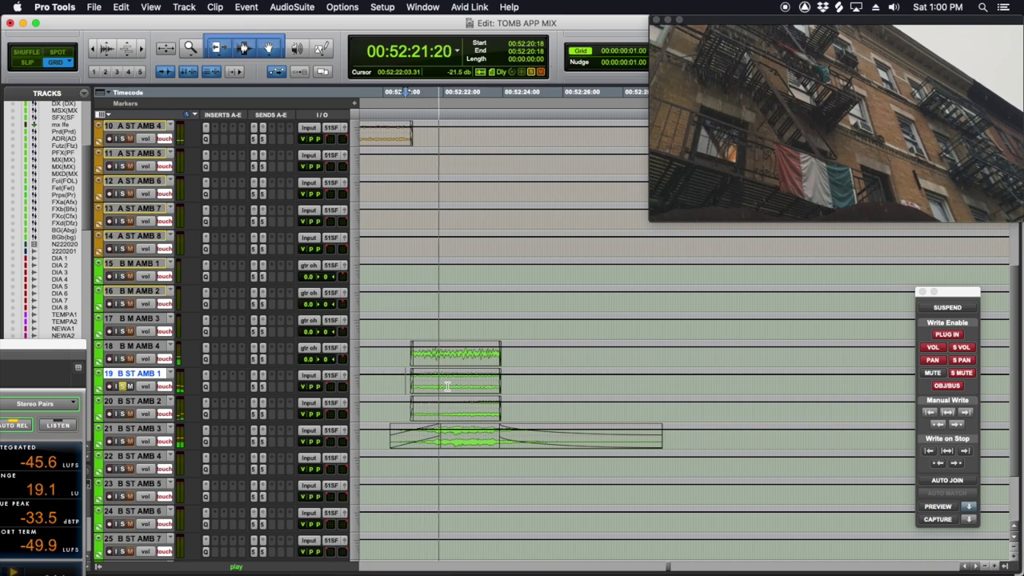
left_click(417, 414)
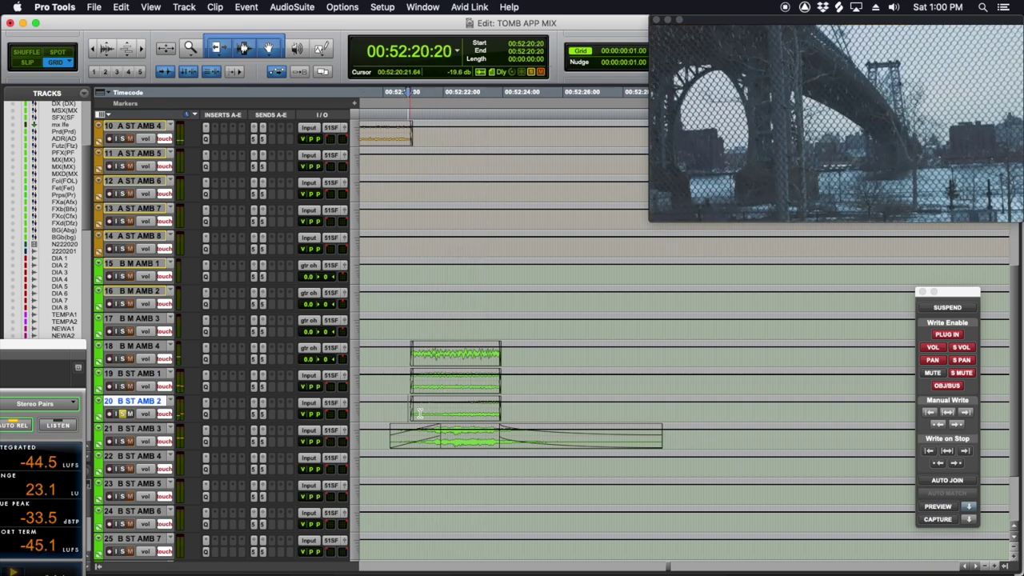
key("space")
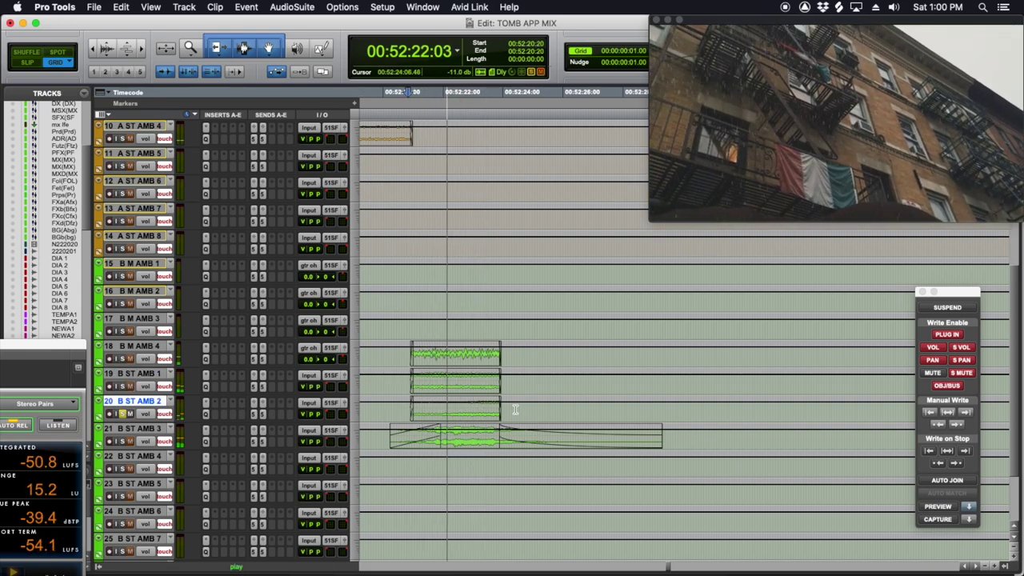
Solo B ST AMB 3, audition it from 00:52:21:00 and stop playback.
scroll(520, 408, "down", 3)
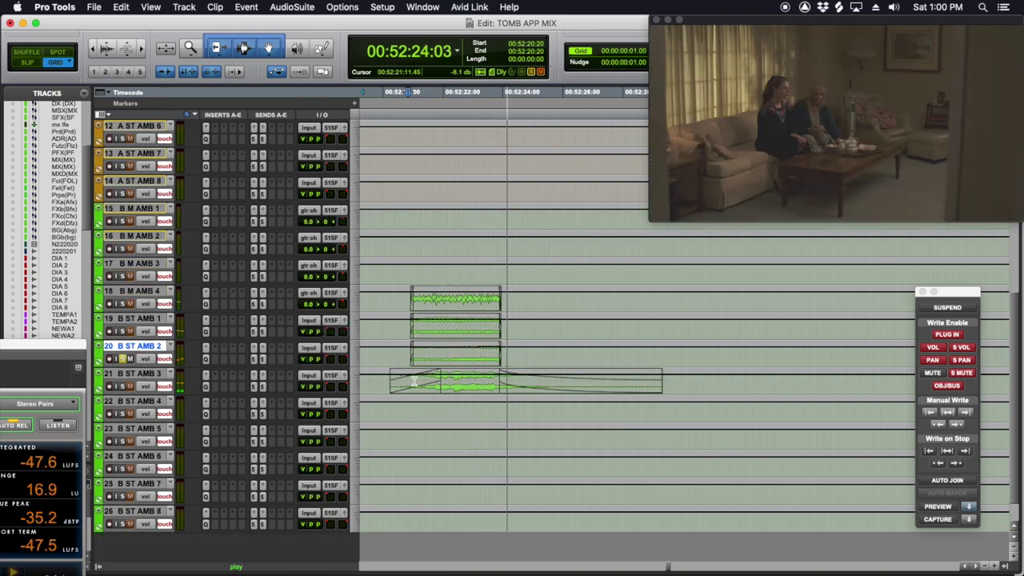
left_click(430, 382)
key("space")
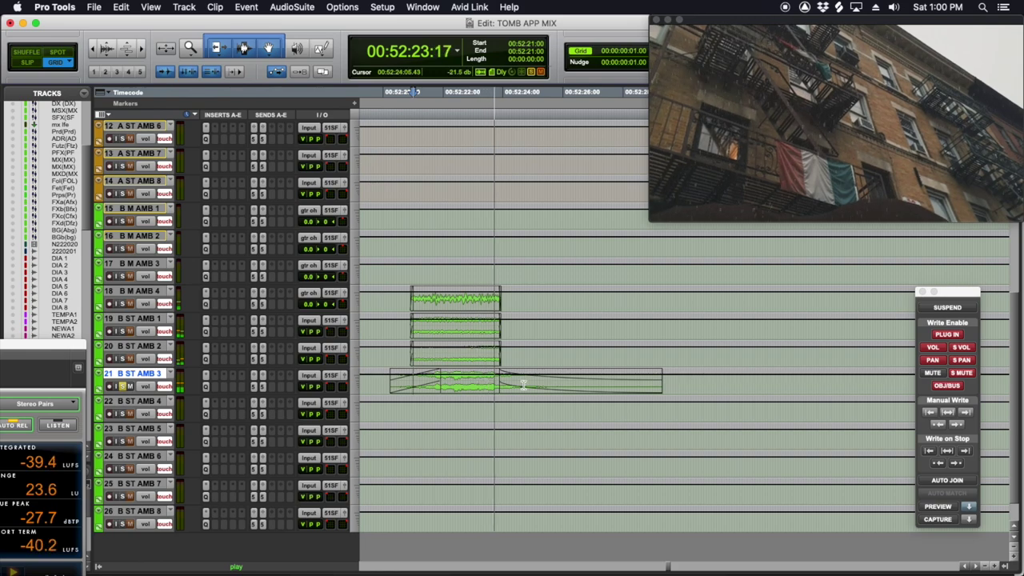
key("space")
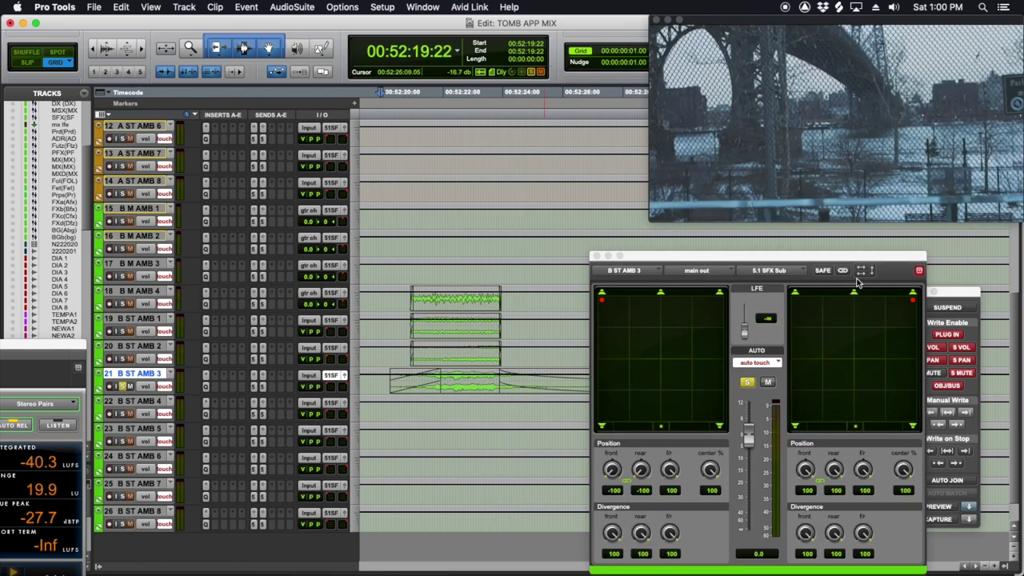
Link the two panners of B ST AMB 3 and place the edit cursor at 00:52:19:19, just before its clip.
double_click(473, 381)
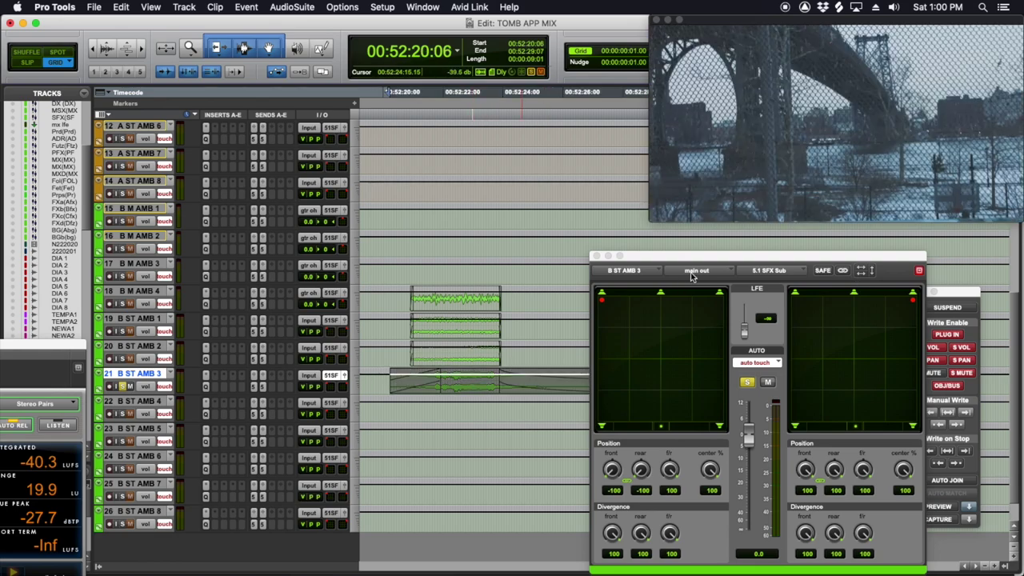
left_click(844, 271)
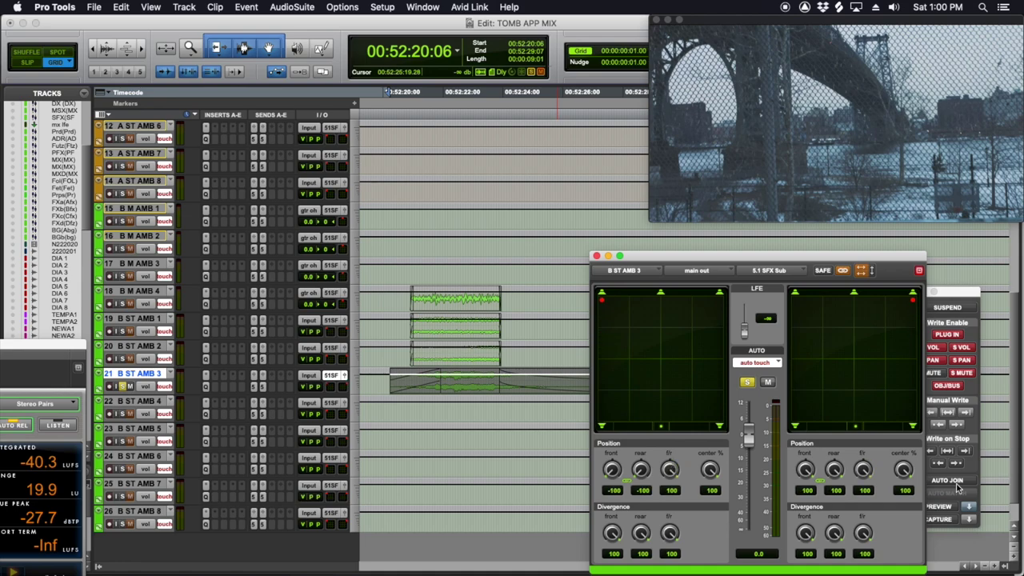
left_click(377, 385)
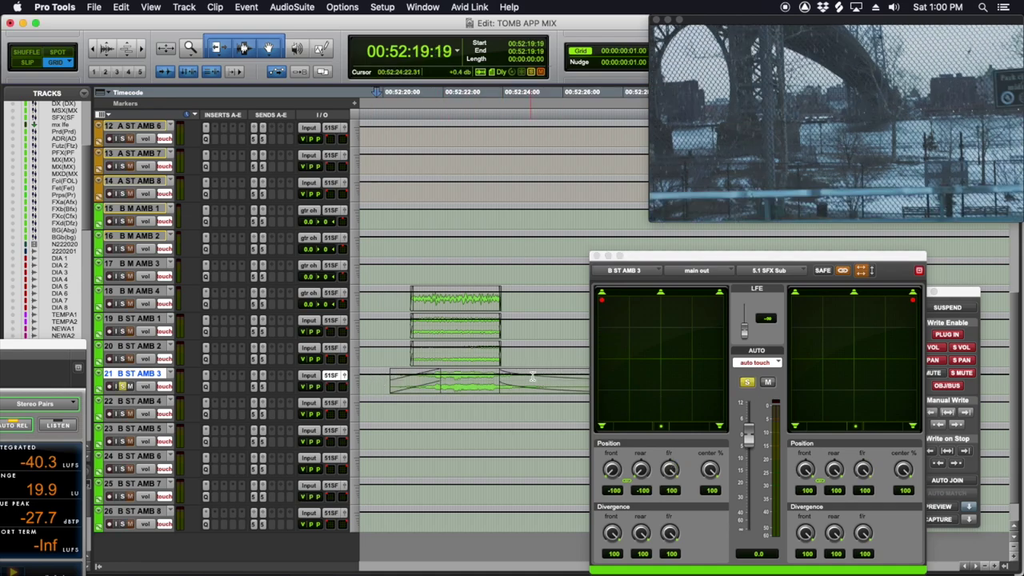
Play from 00:52:19:19 while writing a front-to-rear pan move on B ST AMB 3, and stop after the clip.
left_click_drag(600, 302, 601, 417)
key("space")
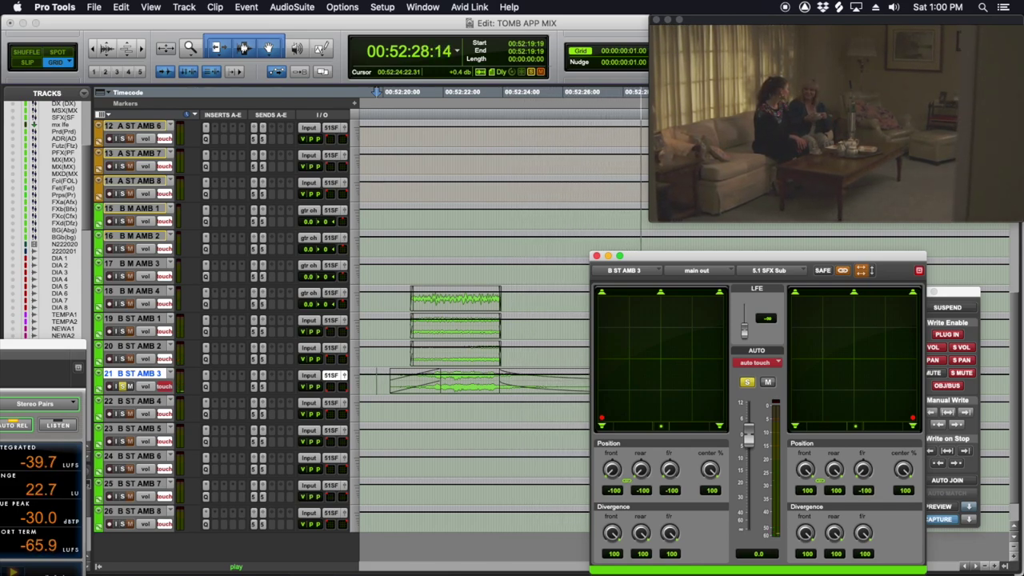
key("space")
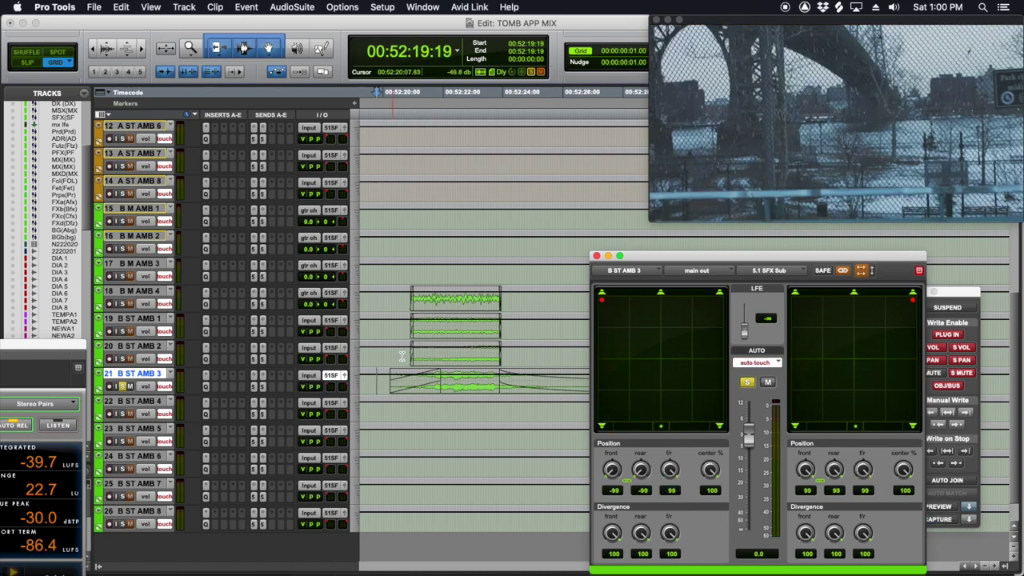
Clear the solo and write volume automation over the clips on B M AMB 4, B ST AMB 1 and B ST AMB 2, then play from 00:52:20:10.
left_click(382, 350)
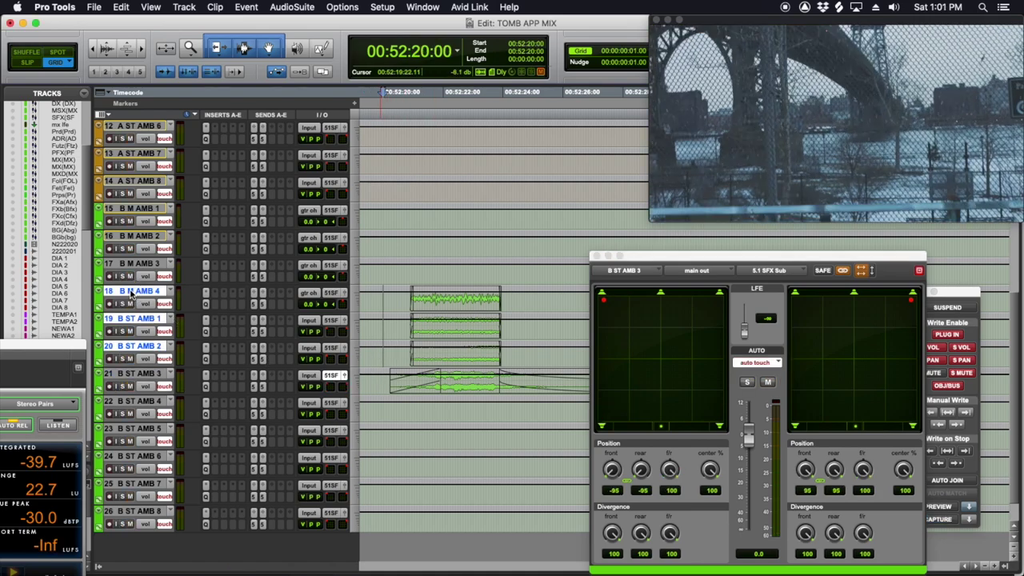
scroll(266, 321, "up", 5)
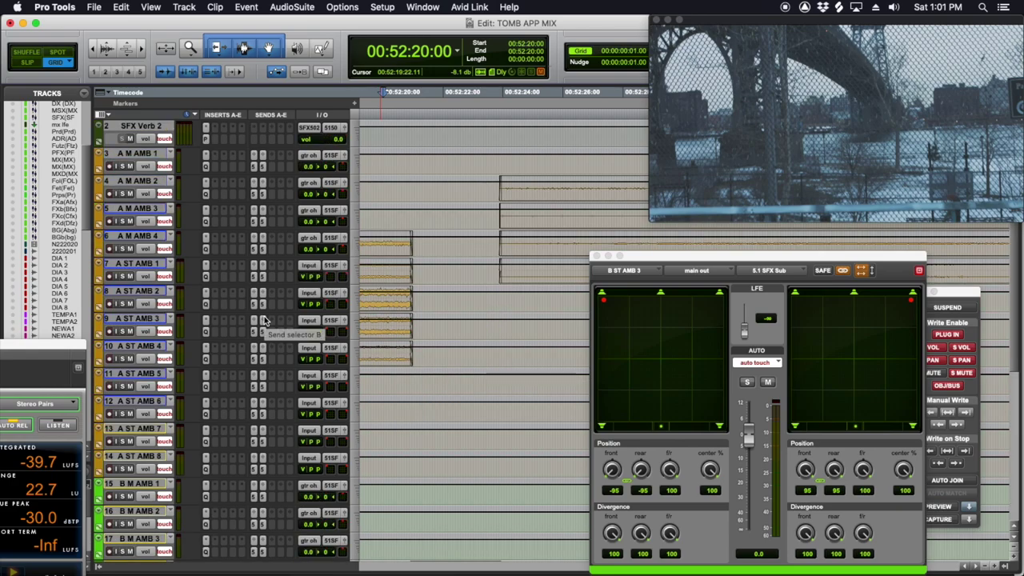
scroll(472, 311, "down", 5)
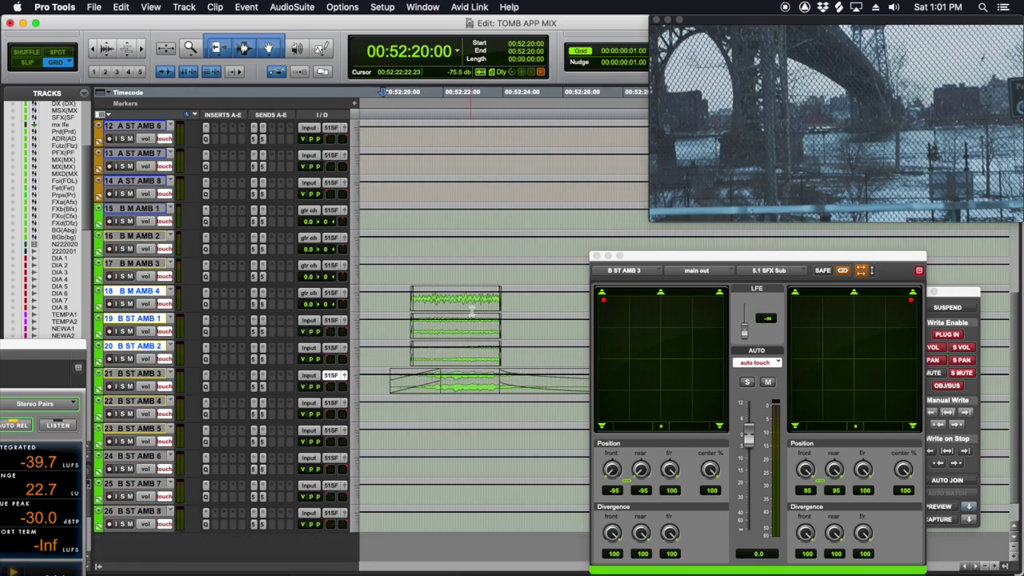
key("space")
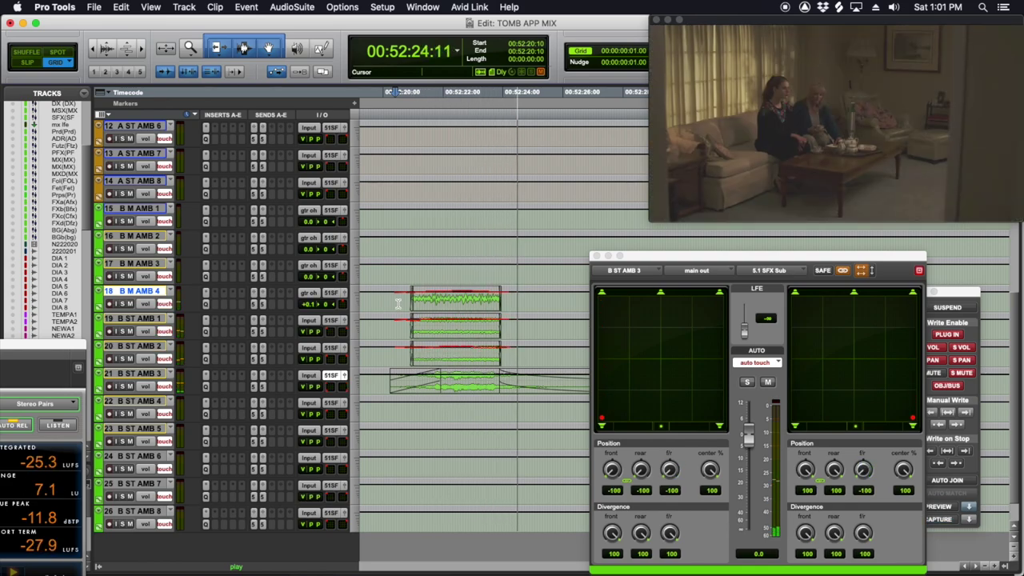
Stop playback and solo the A M AMB 2, A M AMB 3, A M AMB 4 and A ST AMB 1 tracks around 00:52:31.
scroll(541, 359, "up", 10)
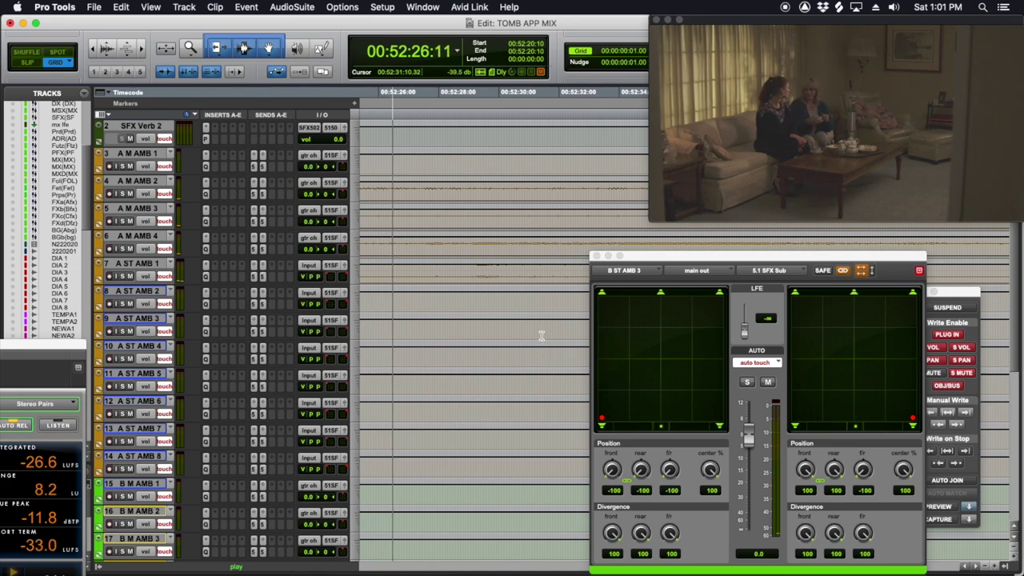
scroll(541, 360, "up", 1)
key("r")
key("space")
left_click(421, 215)
left_click_drag(421, 215, 432, 293)
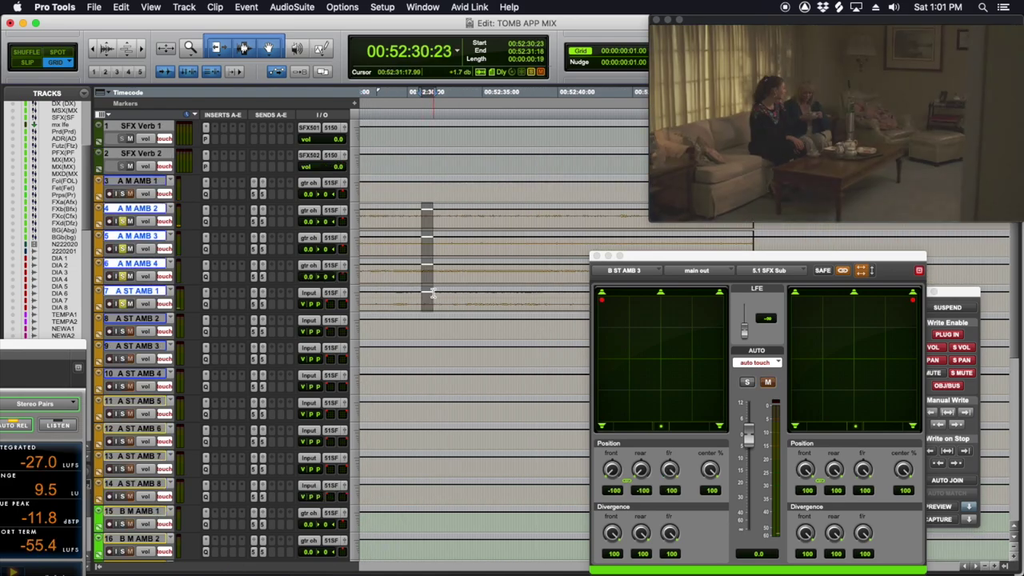
Audition the soloed A ambiences from 00:52:28:17, narrowing the solo to A ST AMB 1, then close the panner window and stop playback.
left_click(387, 223)
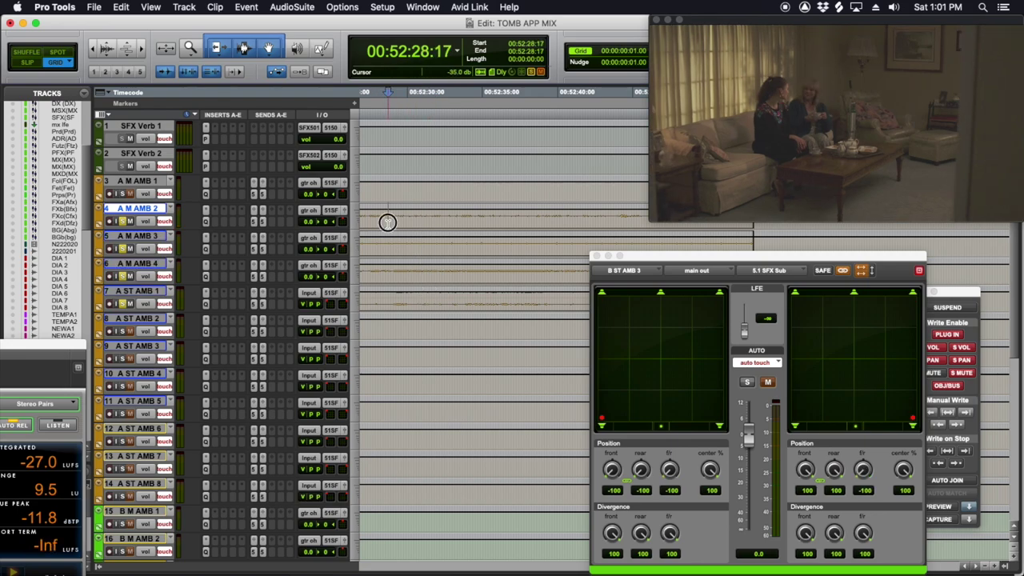
key("space")
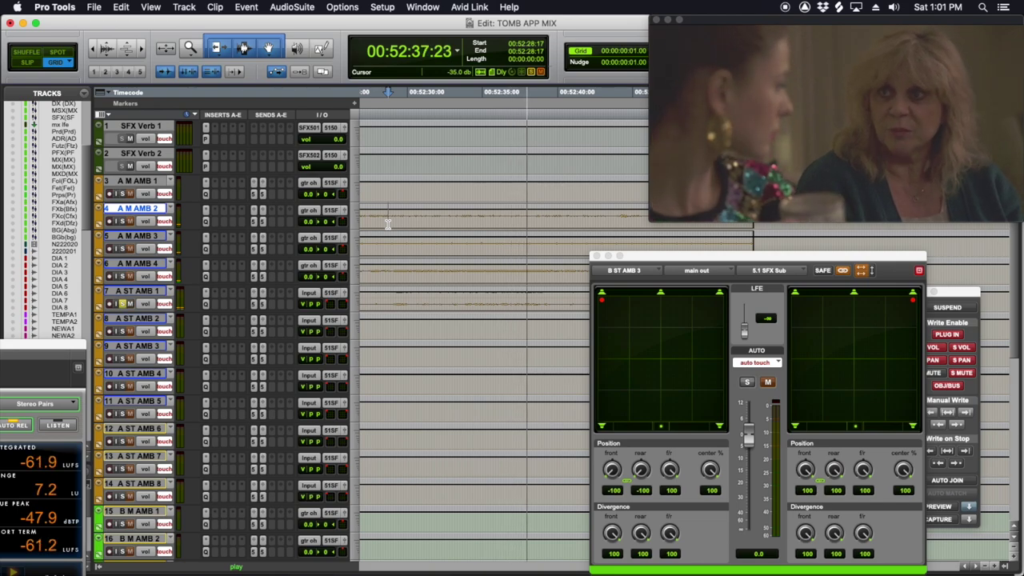
key("r")
left_click(596, 256)
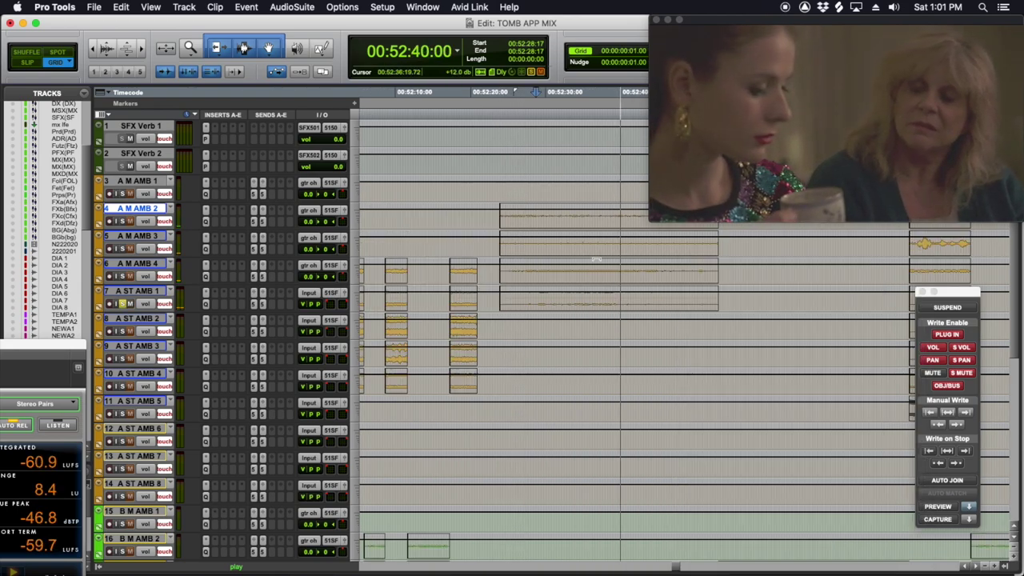
key("space")
Select the A M AMB 4 and A ST AMB 1 clips and preview Pro-Q 3 settings, with a 12 dB/oct high cut near 1.3 kHz on A M AMB 4.
double_click(493, 276)
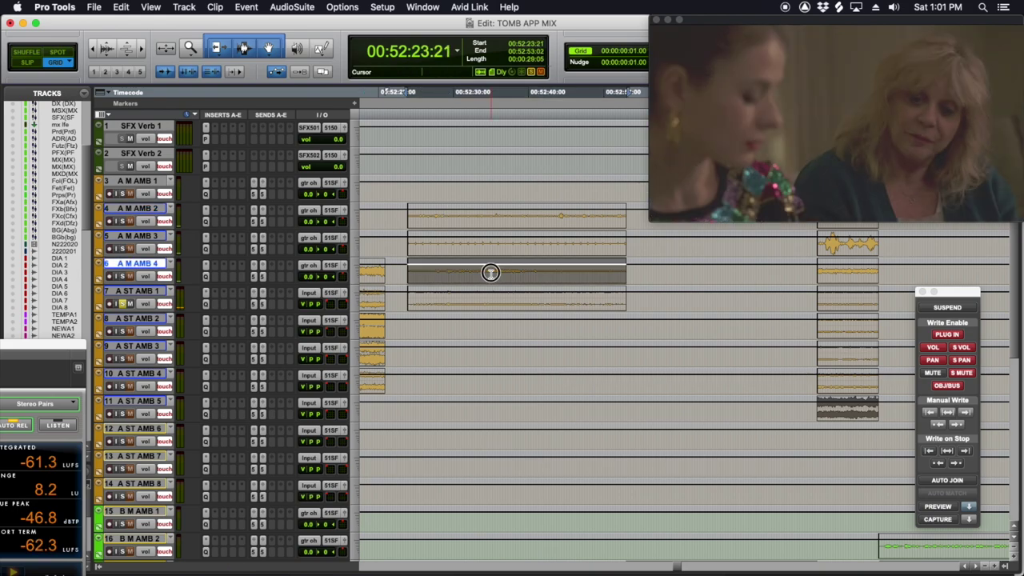
left_click(490, 301, "shift")
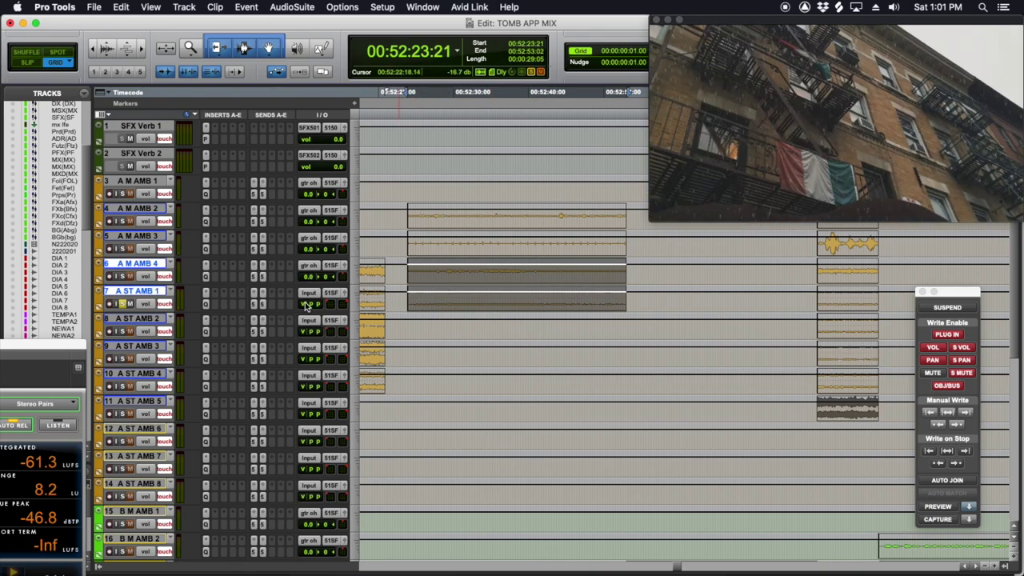
left_click(205, 270)
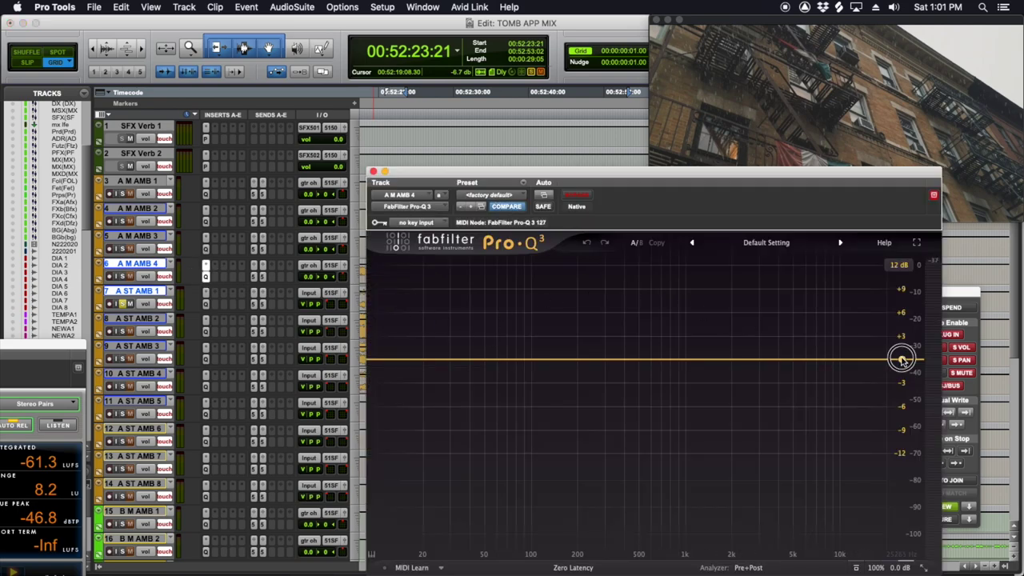
left_click_drag(902, 359, 703, 358)
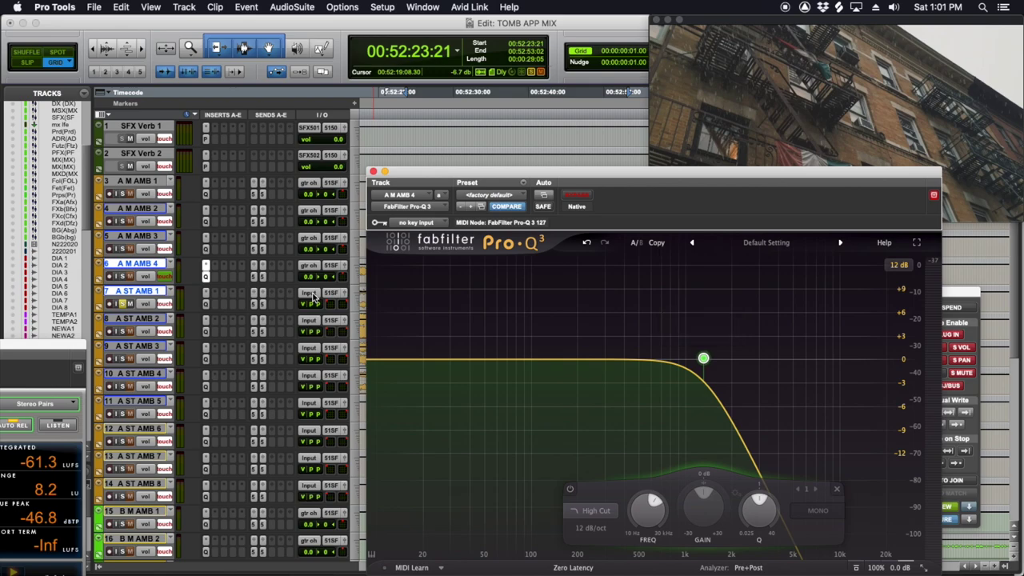
left_click(206, 303)
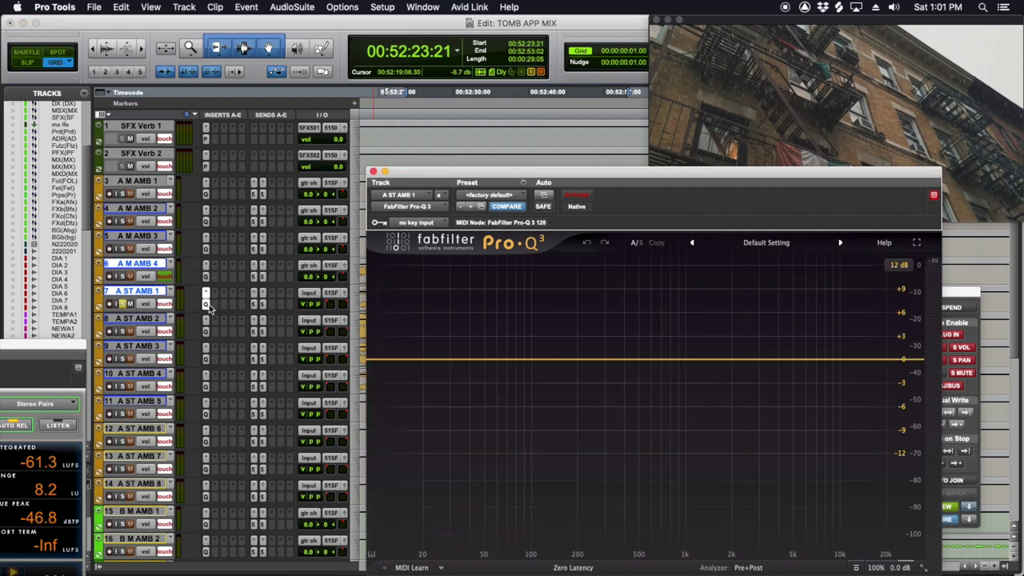
left_click(373, 172)
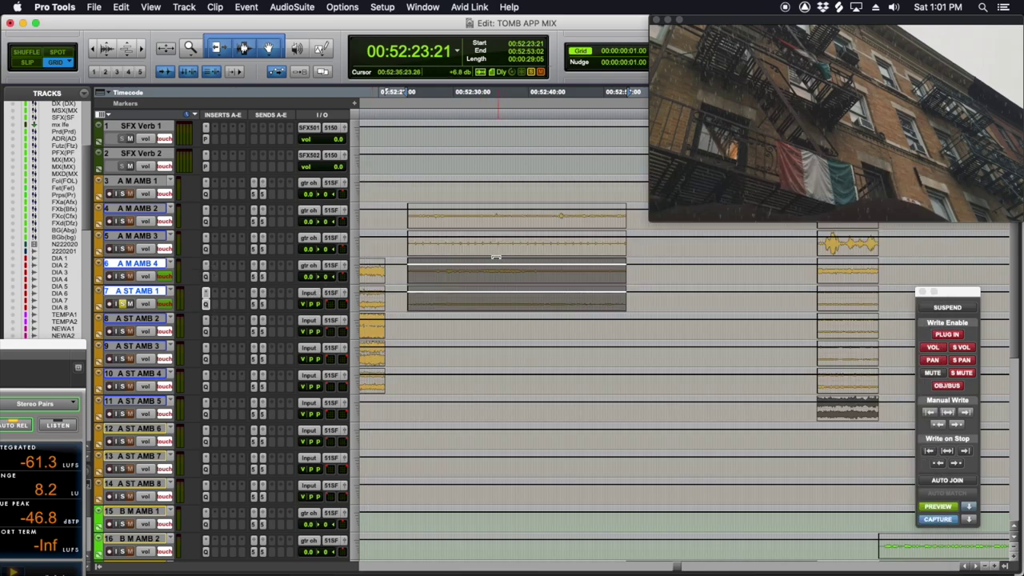
Show clip waveforms and play from 00:52:23:21, previewing pan 38 on A M AMB 3 and volume +6.4 on A M AMB 2.
key("ctrl+minus")
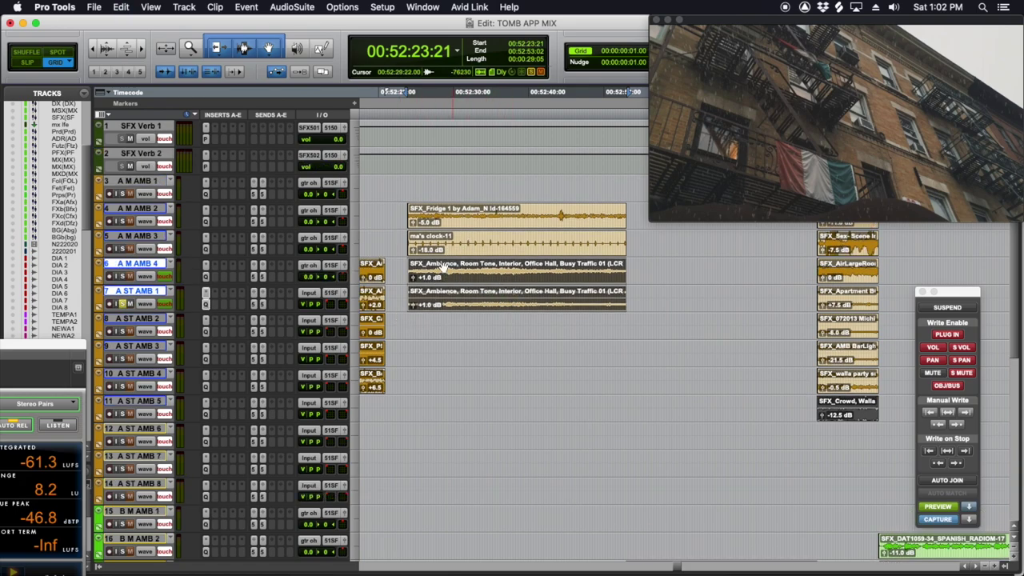
left_click(446, 246)
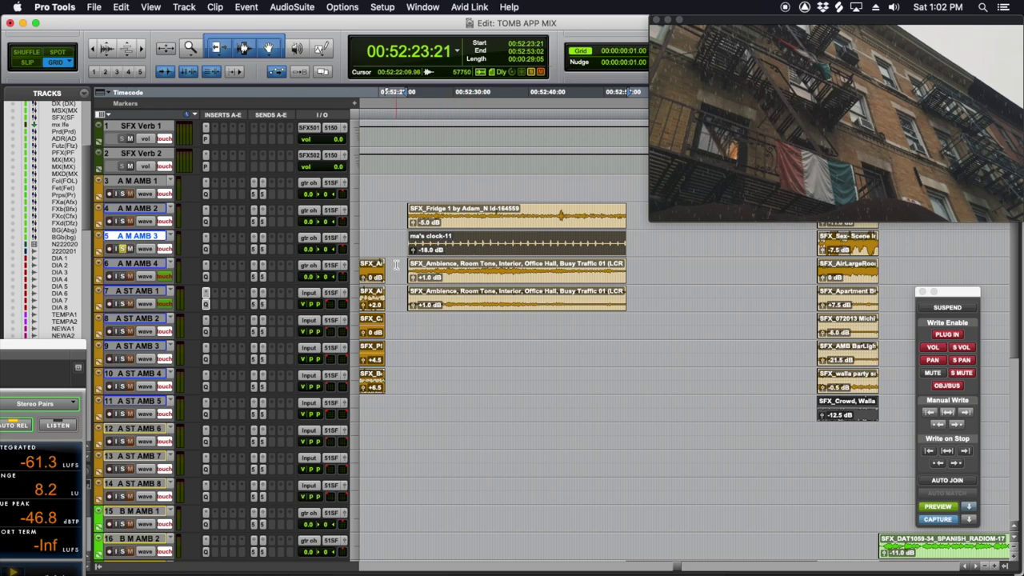
key("space")
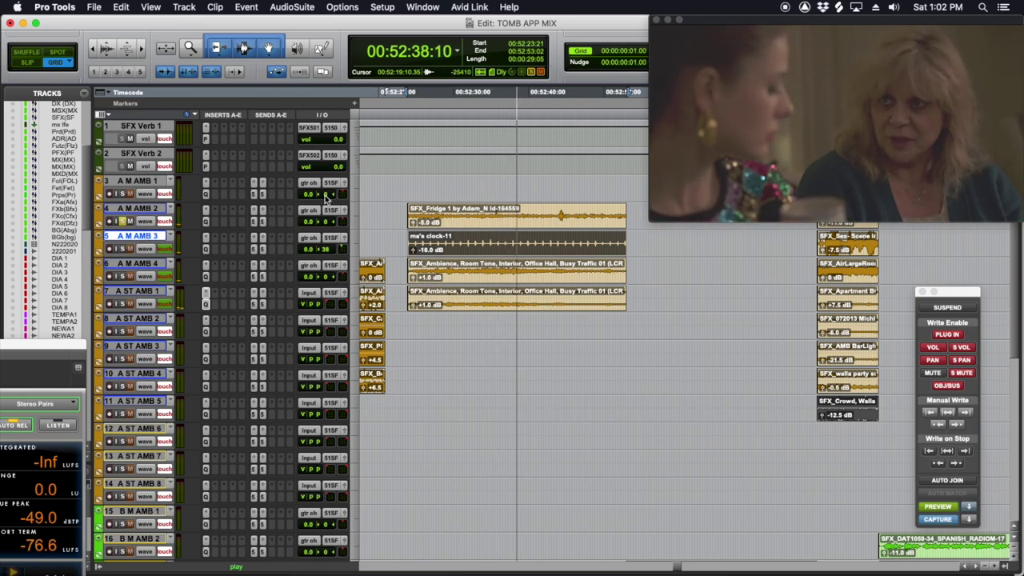
left_click(461, 223)
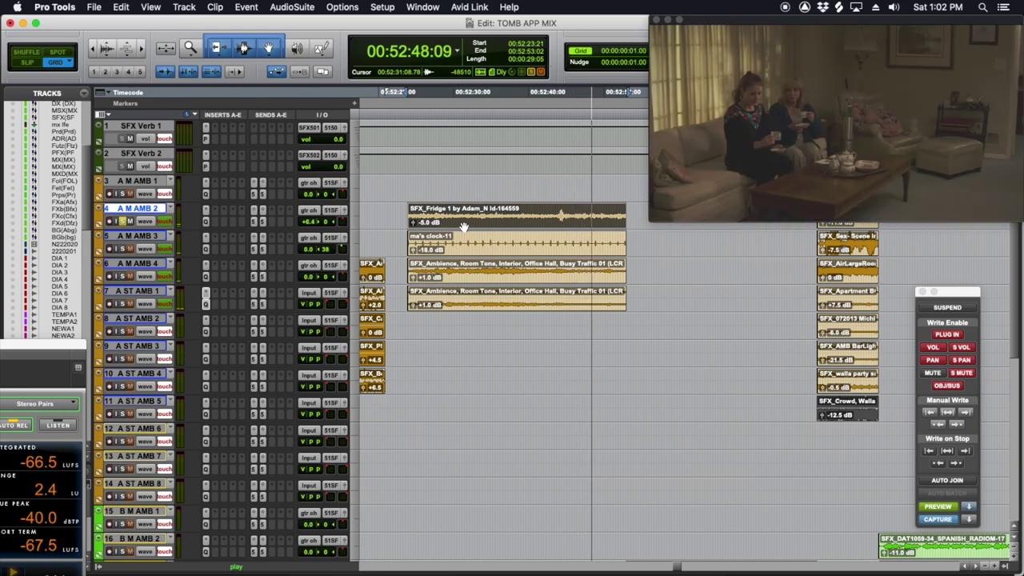
Extend the selection down through A ST AMB 1, write the previewed settings, and record volume automation on all four tracks from 00:52:23:11.
key("shift+semicolon")
key("shift+semicolon")
key("shift+semicolon")
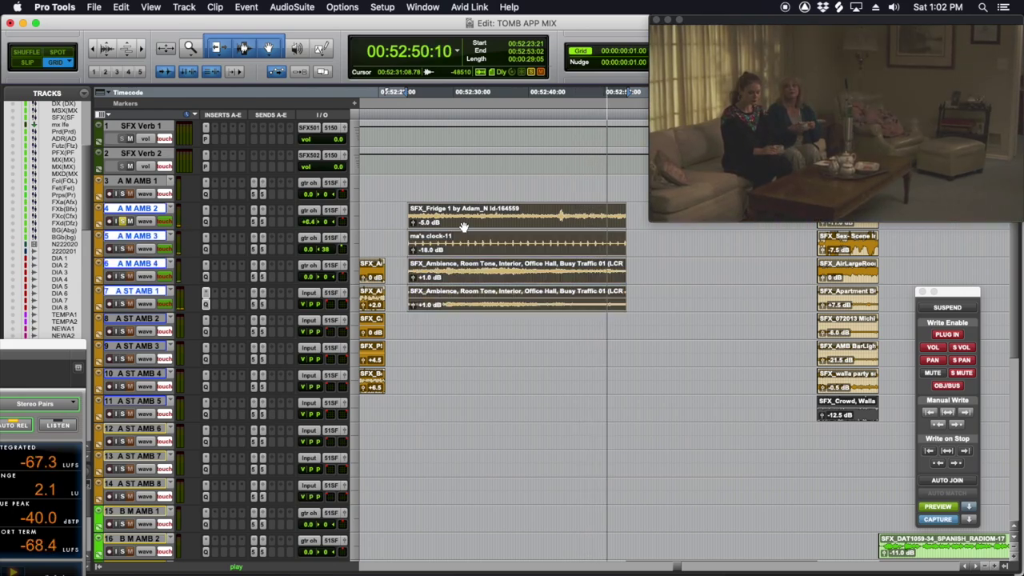
key("space")
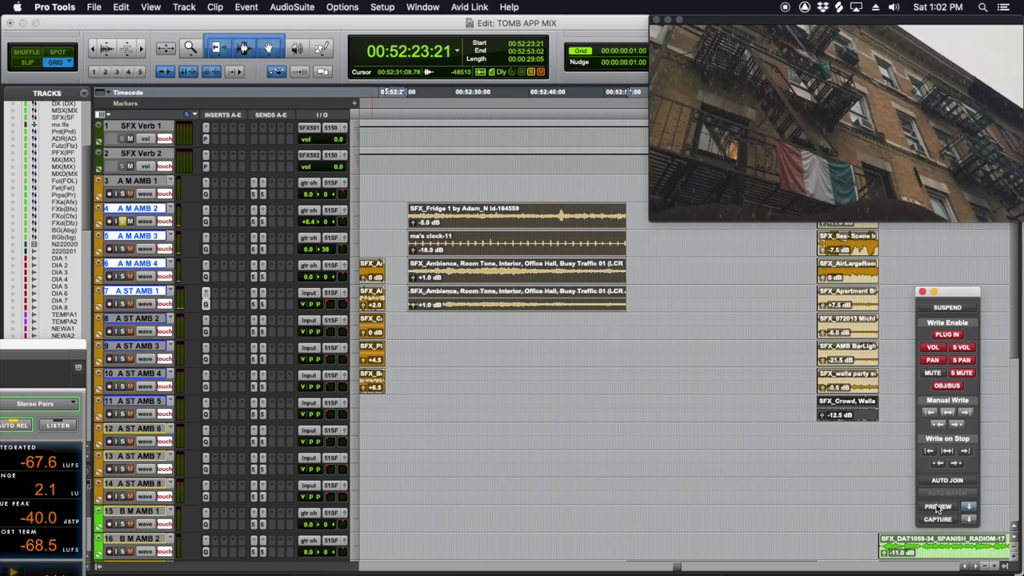
left_click(404, 205)
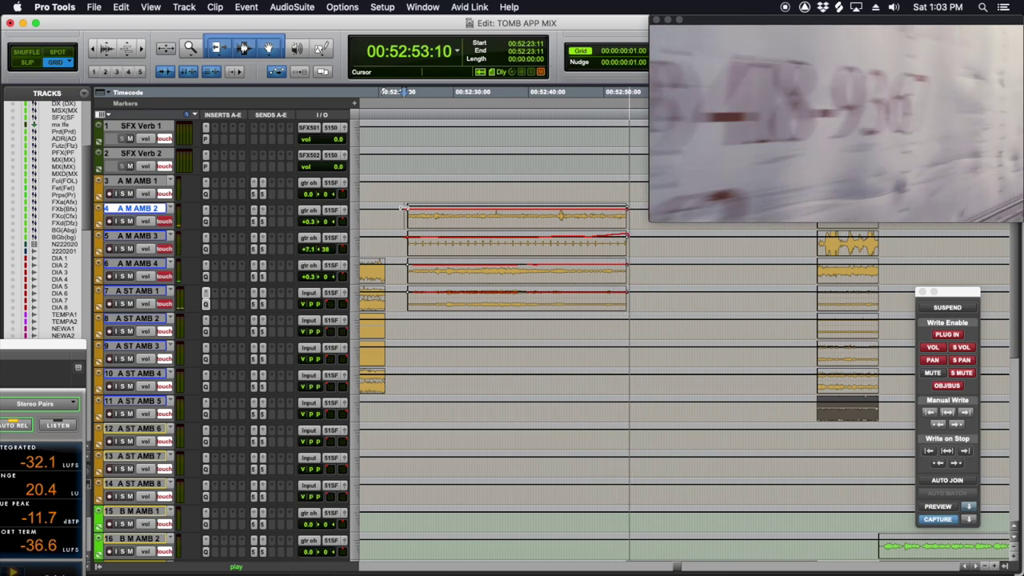
key("space")
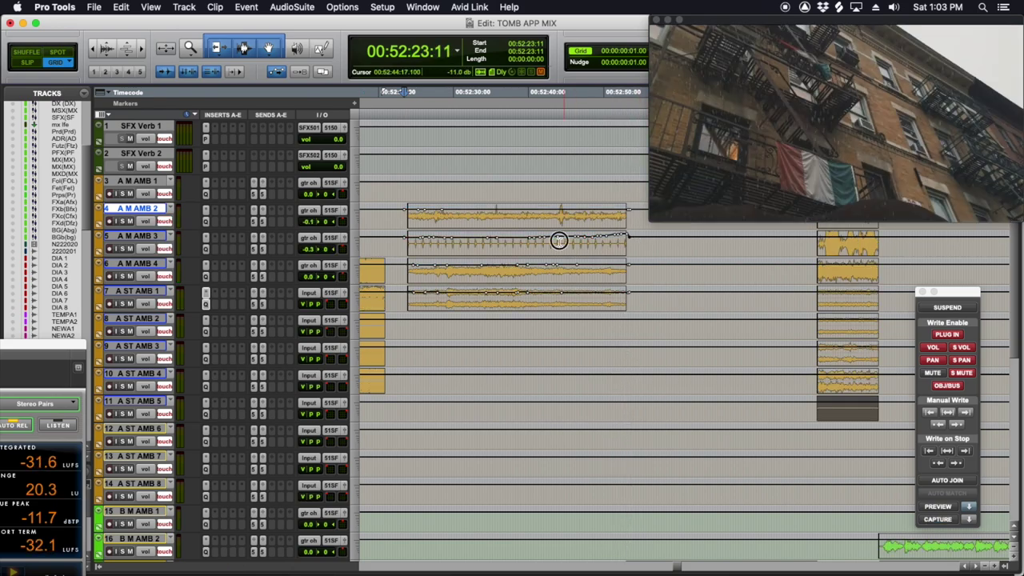
Place the edit cursor at 00:52:52:10 near the end of A M AMB 3, and bring up the Foley tracks followed by the SFX tracks.
left_click_drag(559, 241, 583, 240)
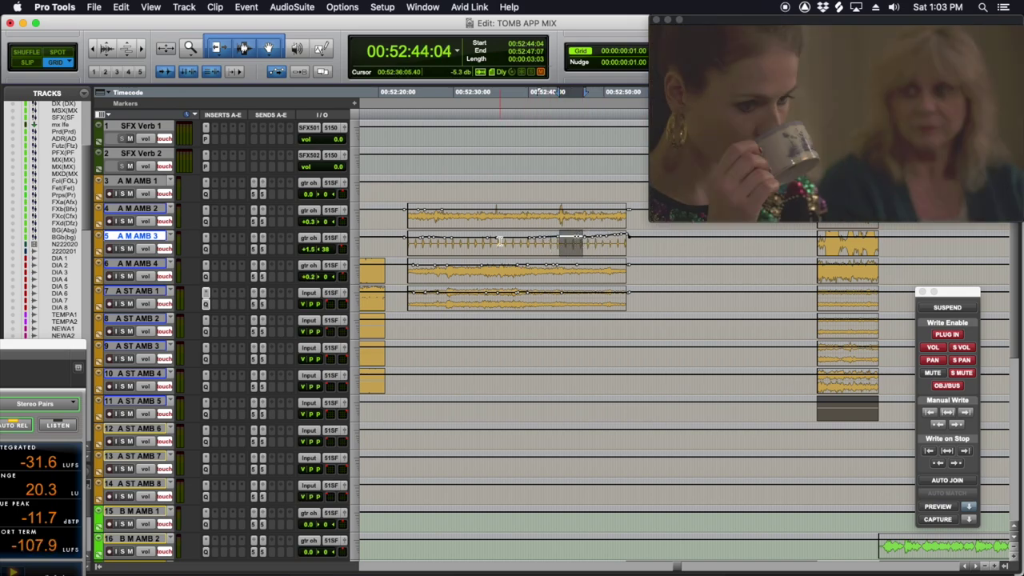
left_click(641, 252)
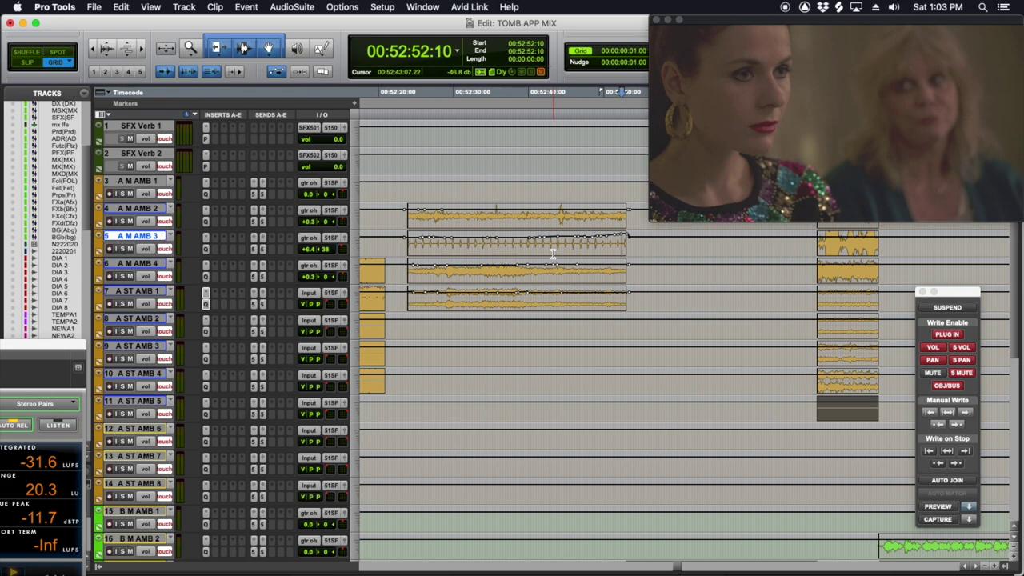
key("KP_Decimal")
key("3")
key("KP_Decimal")
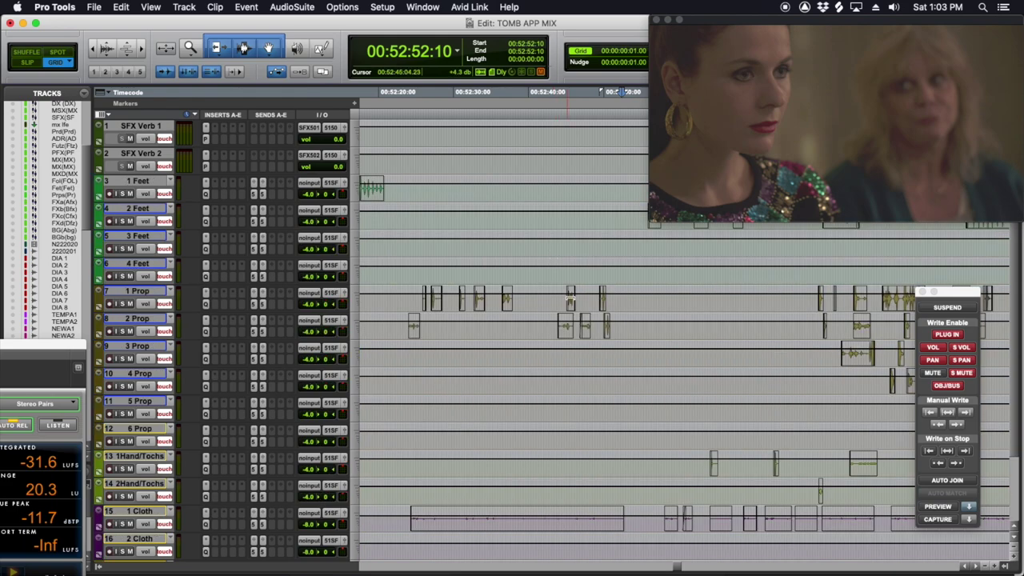
key("KP_Decimal")
key("4")
key("KP_Decimal")
key("KP_Decimal")
key("5")
key("KP_Decimal")
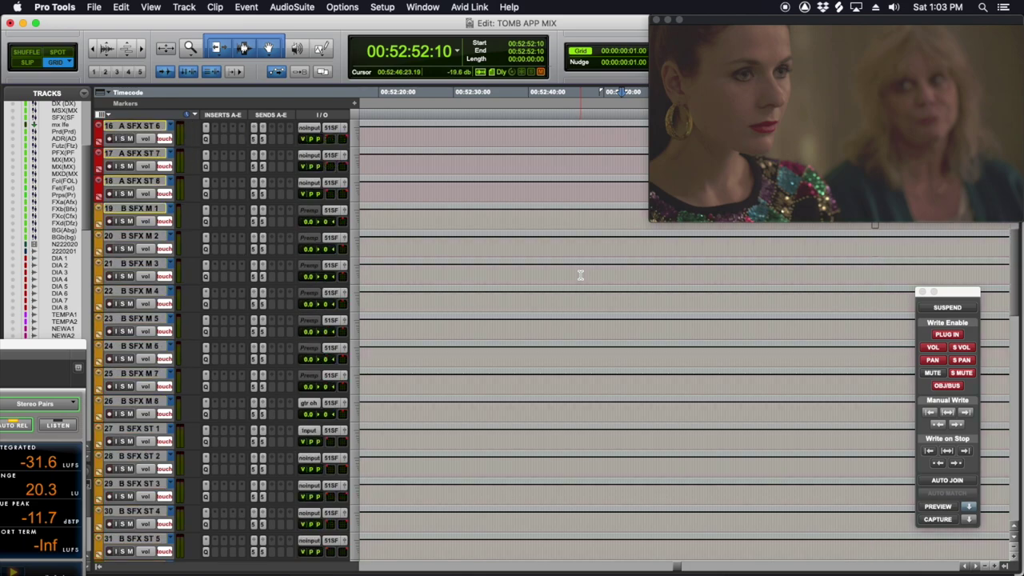
Zoom in on the C SFX M 6 clip around 00:52:52, solo its track and audition it.
left_click(627, 299)
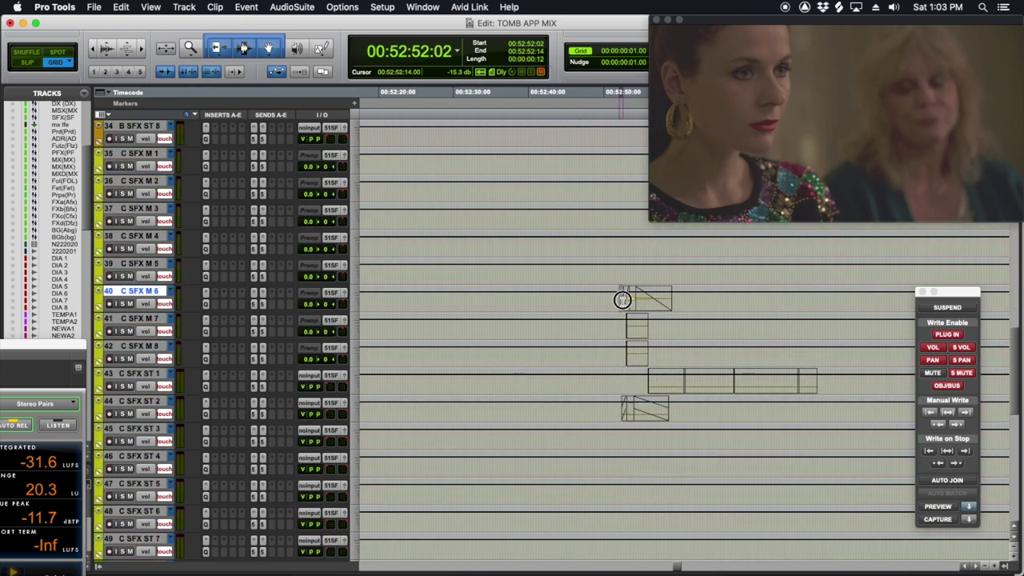
left_click_drag(627, 299, 632, 299)
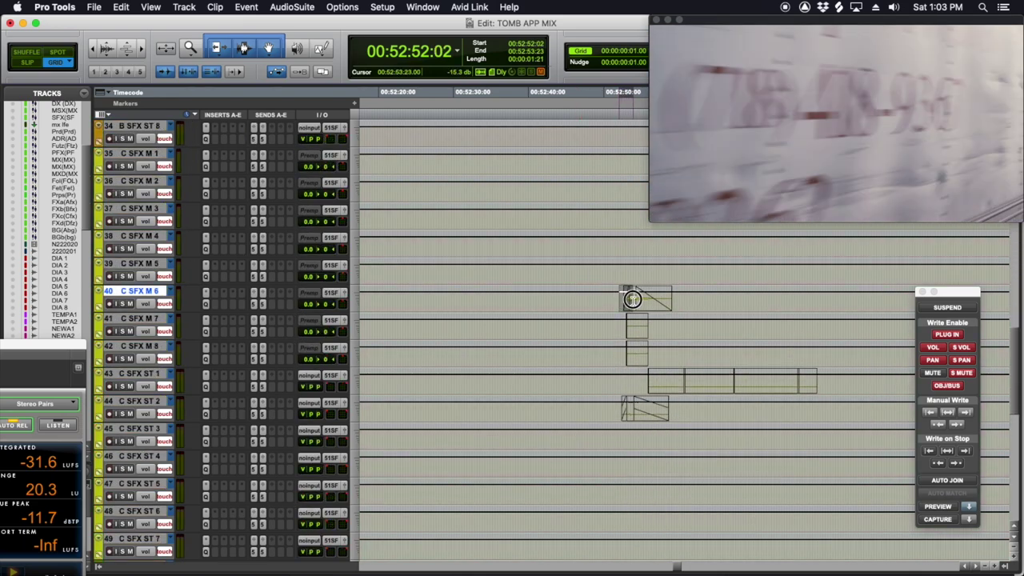
left_click(629, 299)
left_click(620, 298)
key("t")
key("t")
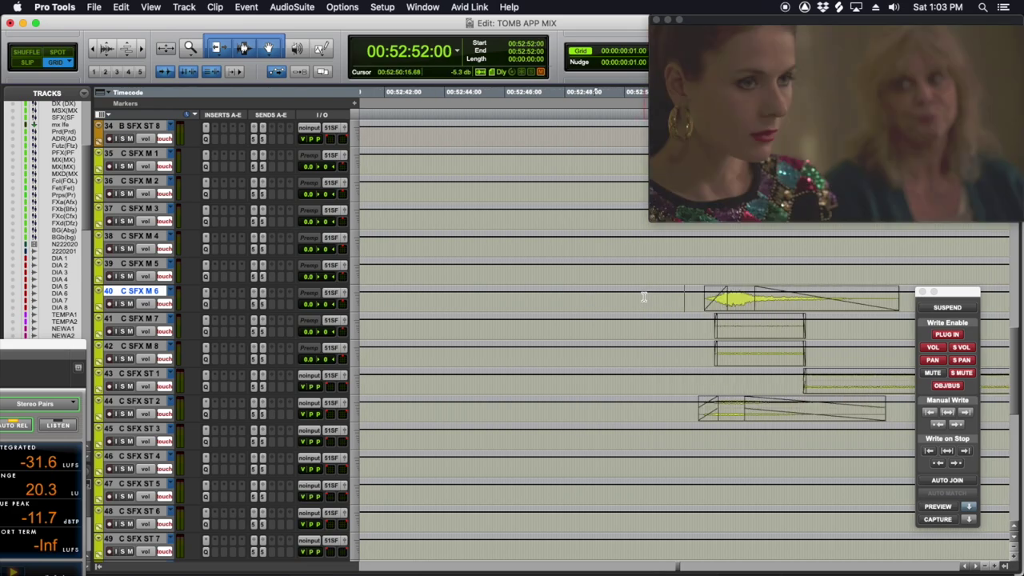
scroll(632, 286, "right", 4)
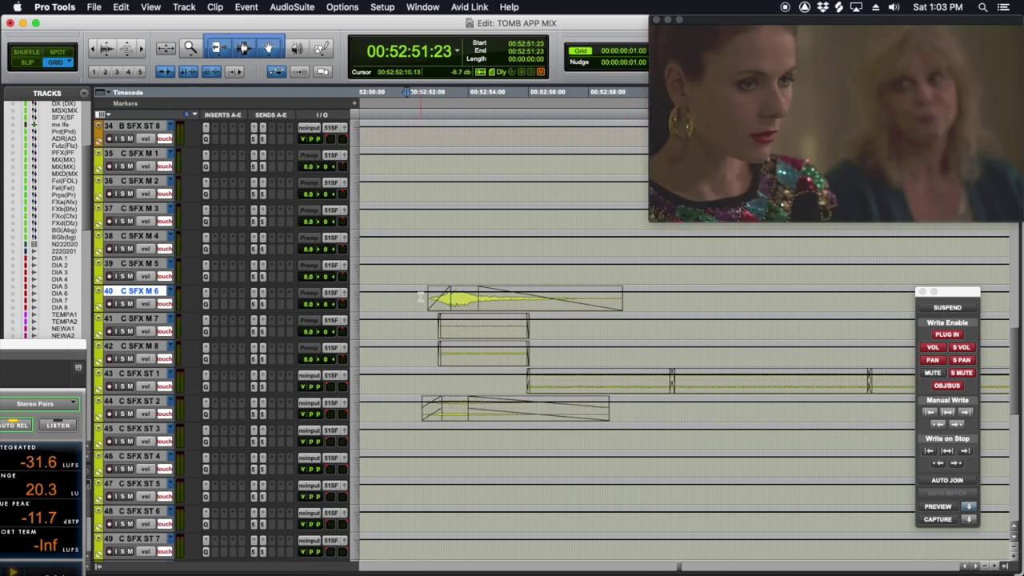
key("shift+s")
key("space")
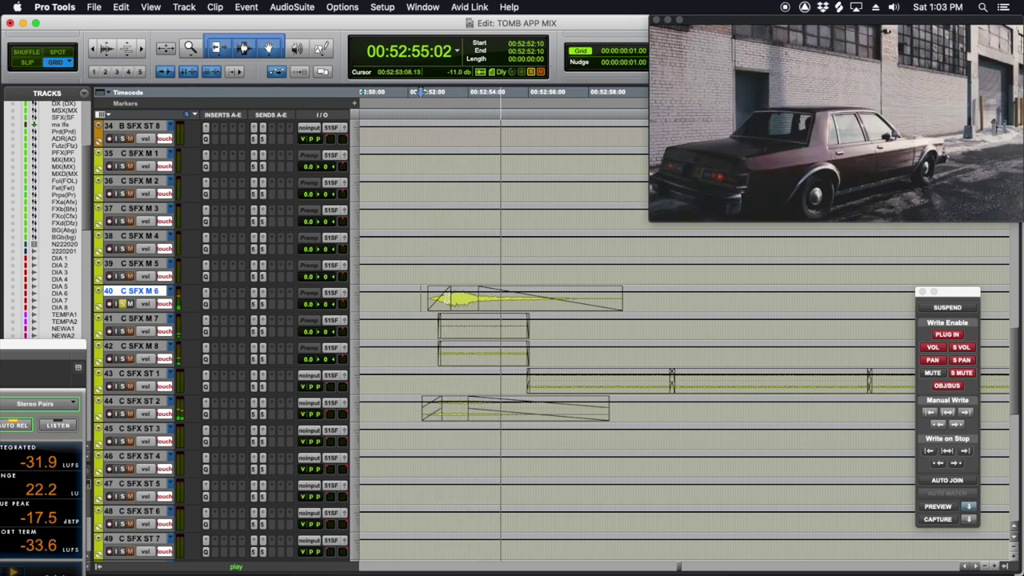
key("space")
Open the panner for C SFX M 6 and record a pan move from front center toward the left, playing from 00:52:51:00.
scroll(190, 321, "up", 1)
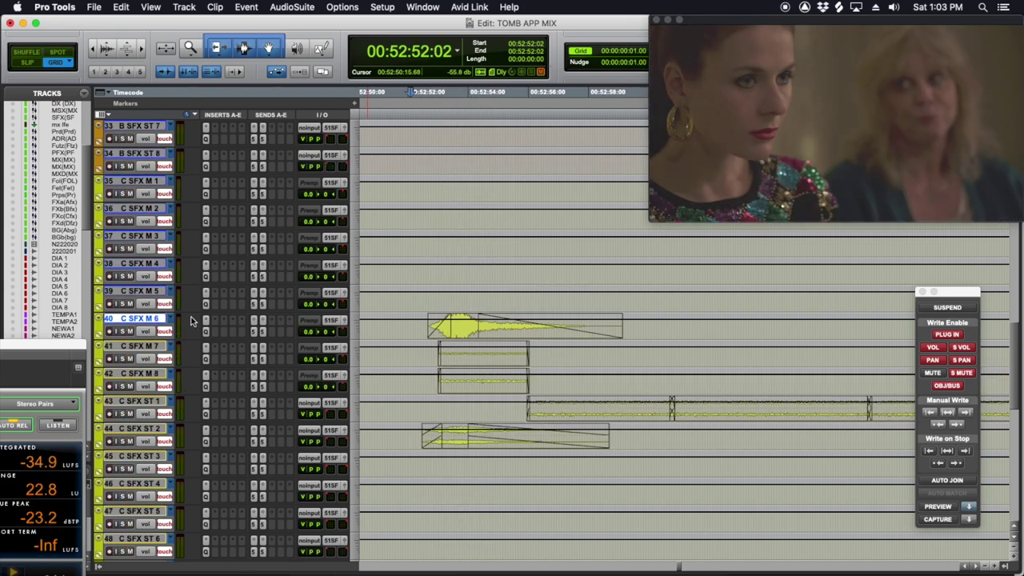
left_click(379, 326)
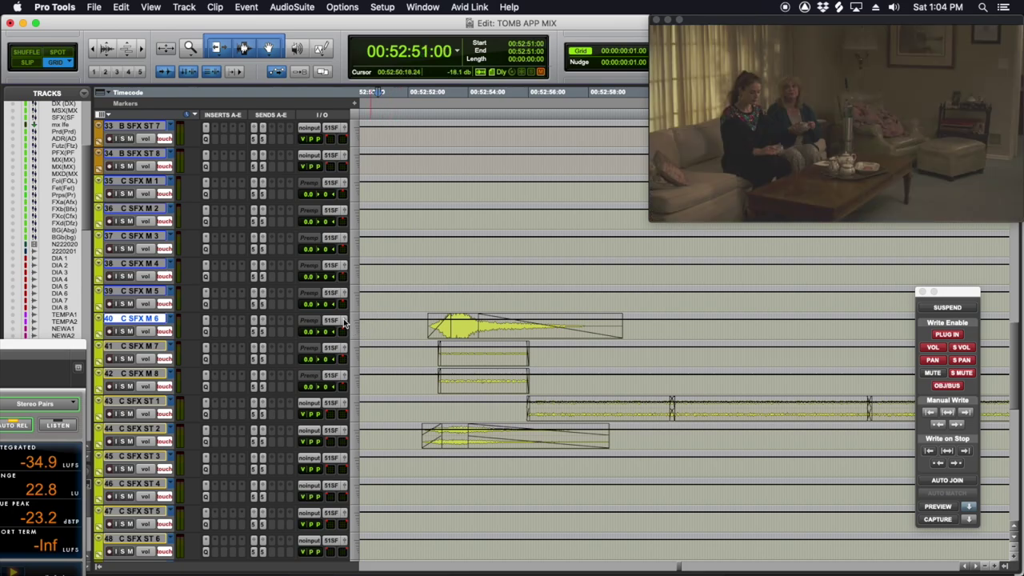
left_click(344, 322)
left_click_drag(651, 260, 668, 248)
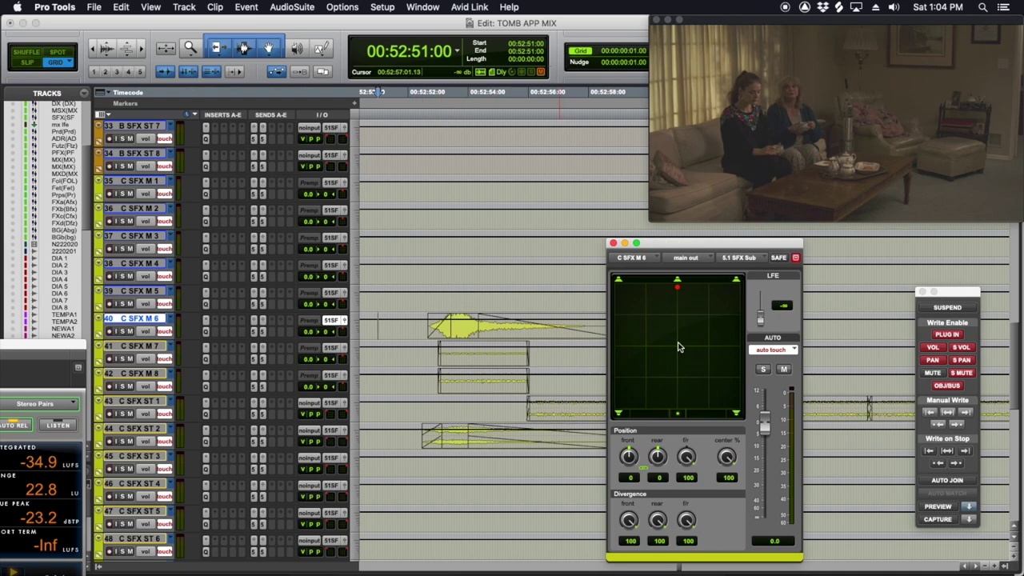
key("space")
left_click_drag(677, 286, 617, 322)
key("space")
Solo C SFX M 6 and play from 00:52:52:14 to audition its pan and volume automation.
left_click(426, 331)
key("shift+s")
key("space")
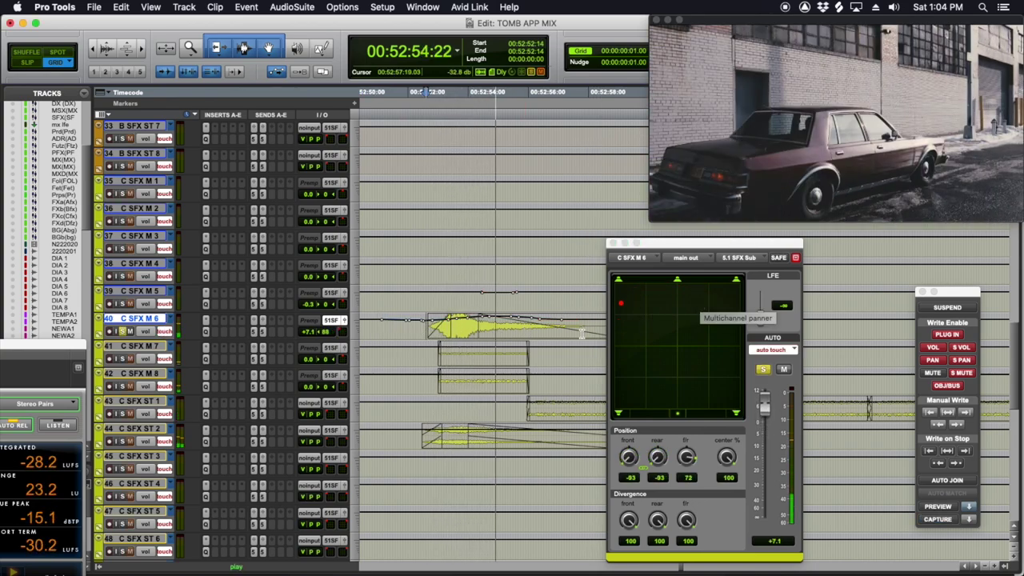
key("space")
Solo C SFX ST 2, turn off front inverse panning, preview both channels at front right and select its clip through 00:52:58:22.
key("shift+s")
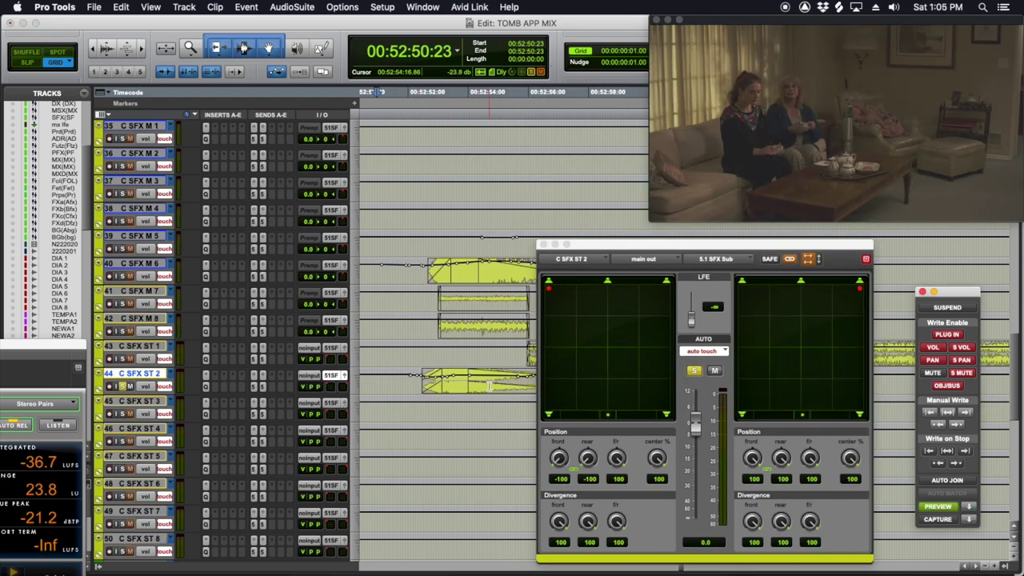
left_click(810, 258)
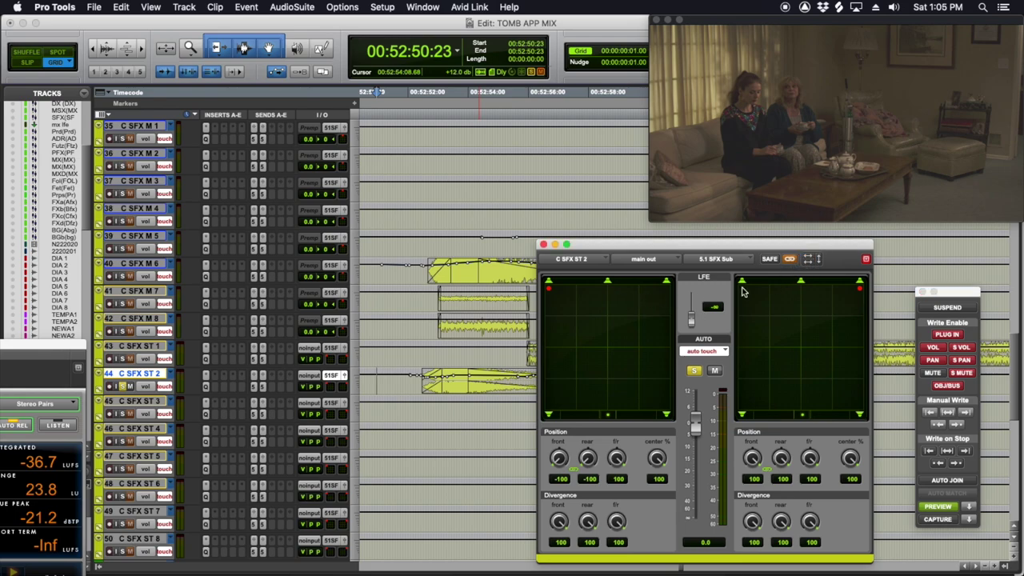
left_click(550, 289)
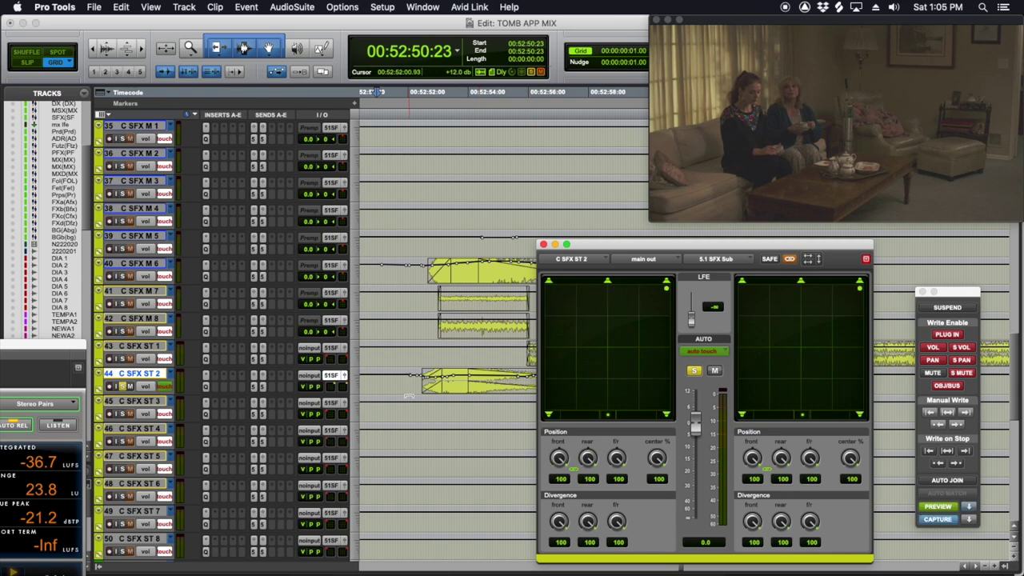
left_click_drag(602, 249, 705, 240)
left_click(614, 385, "shift")
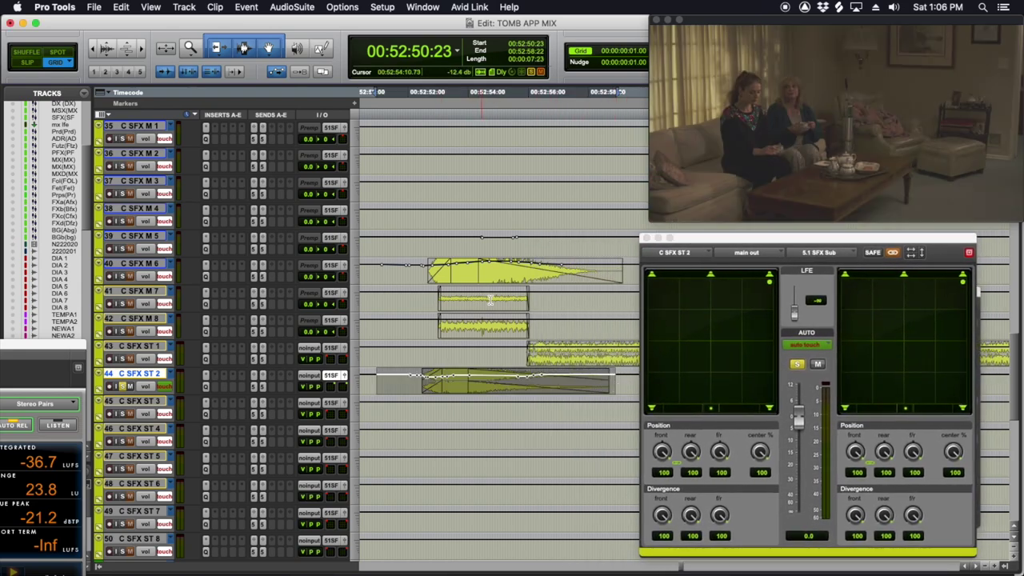
Disable volume writing and record C SFX ST 2's pan moving from front right to the left side during playback.
left_click_drag(782, 239, 644, 409)
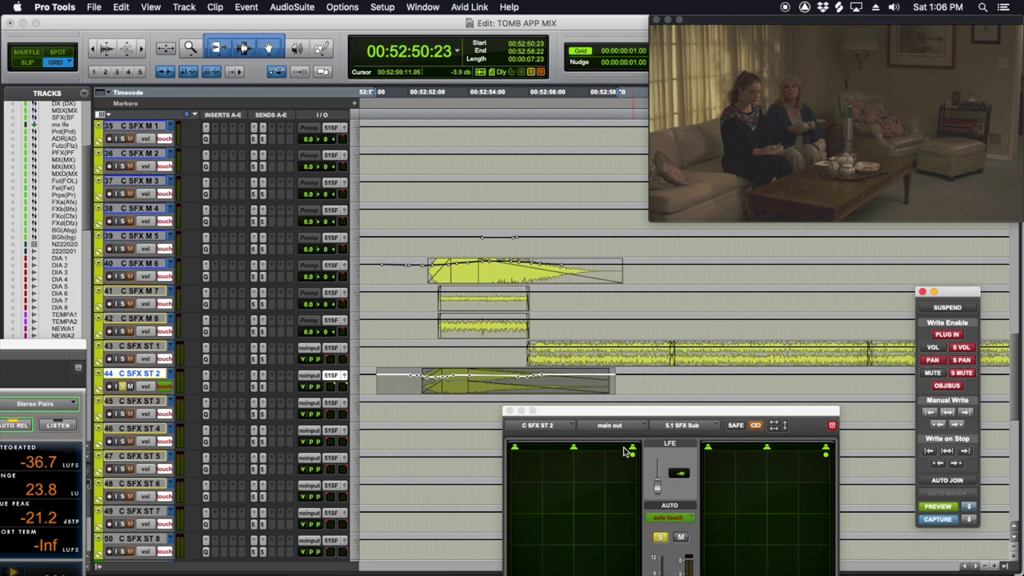
key("space")
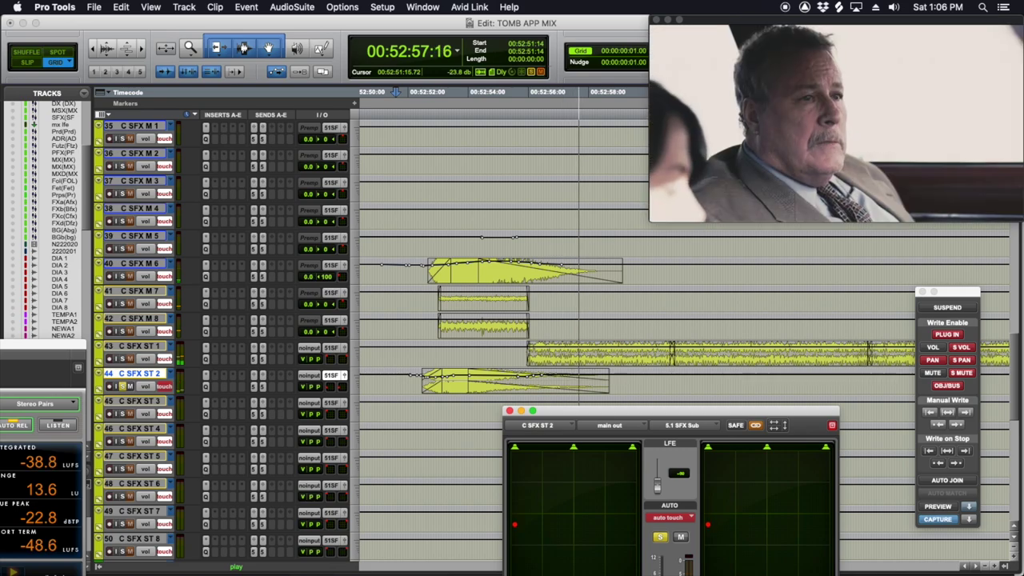
key("space")
Play from 00:52:51:19, clear the C SFX ST 2 solo, and put the cursor at 00:52:55:01 on C SFX M 8.
left_click(402, 382)
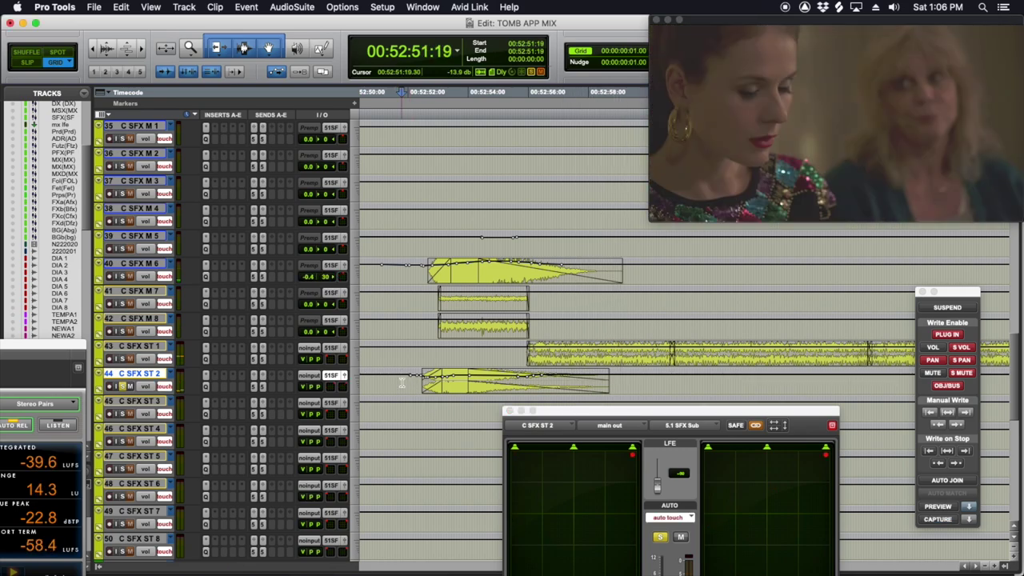
key("space")
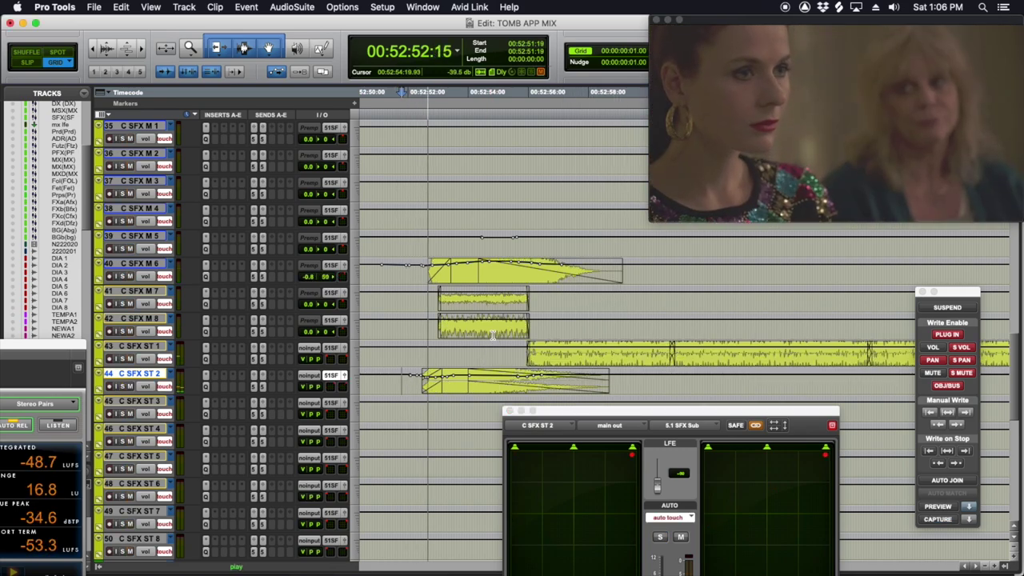
left_click(493, 331)
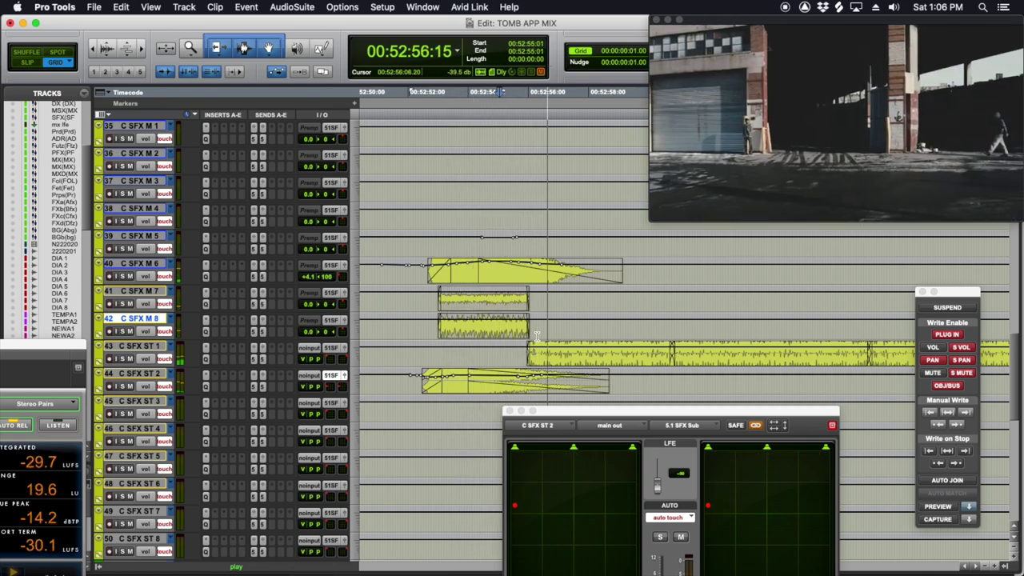
key("space")
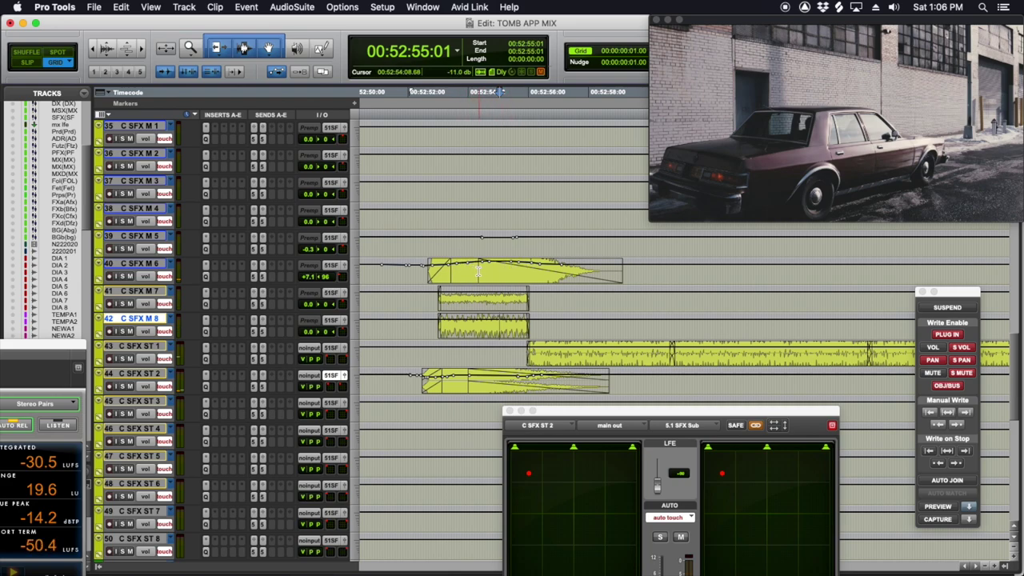
Close the panner, switch the tracks back to waveform view and audition the C SFX car clips from 00:52:50:10.
left_click_drag(478, 272, 465, 266)
key("ctrl+alt+minus")
key("ctrl+alt+minus")
key("super+alt+bracketleft")
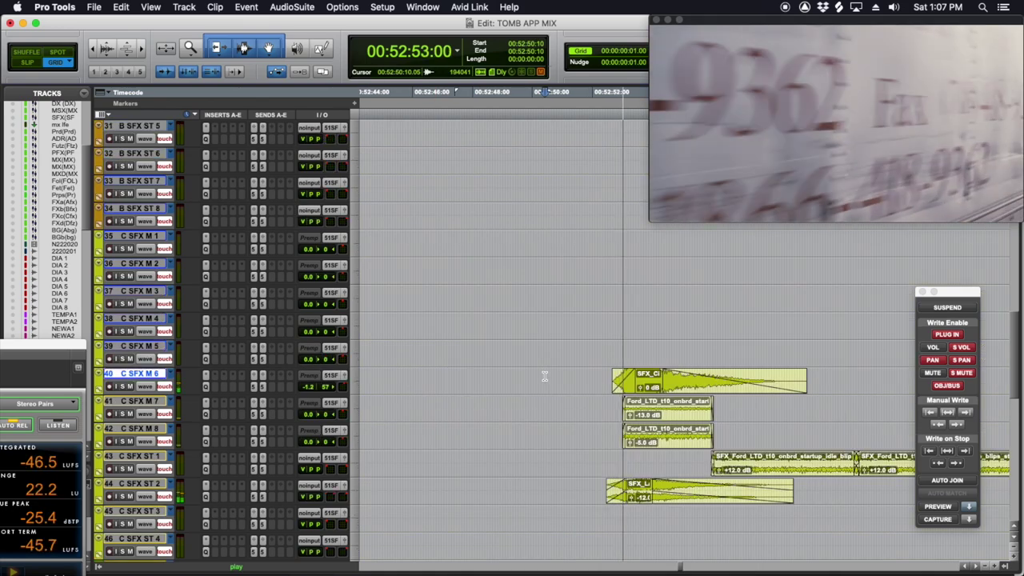
scroll(545, 376, "up", 6)
scroll(545, 376, "down", 6)
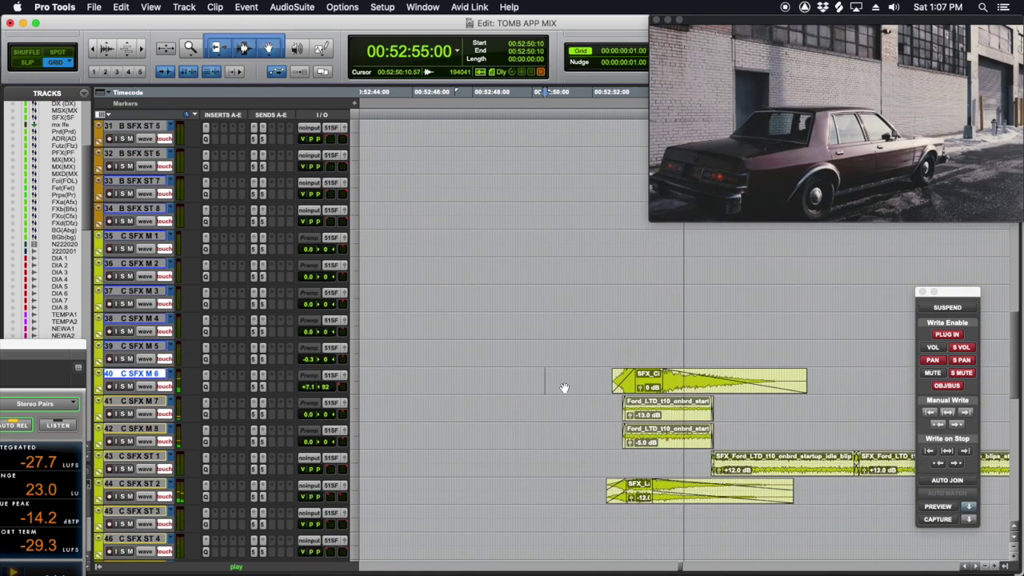
key("space")
Place the cursor at 00:52:52:07 and open FabFilter Pro-Q 3 on C SFX M 6, moving its window clear of the clips.
left_click(601, 374)
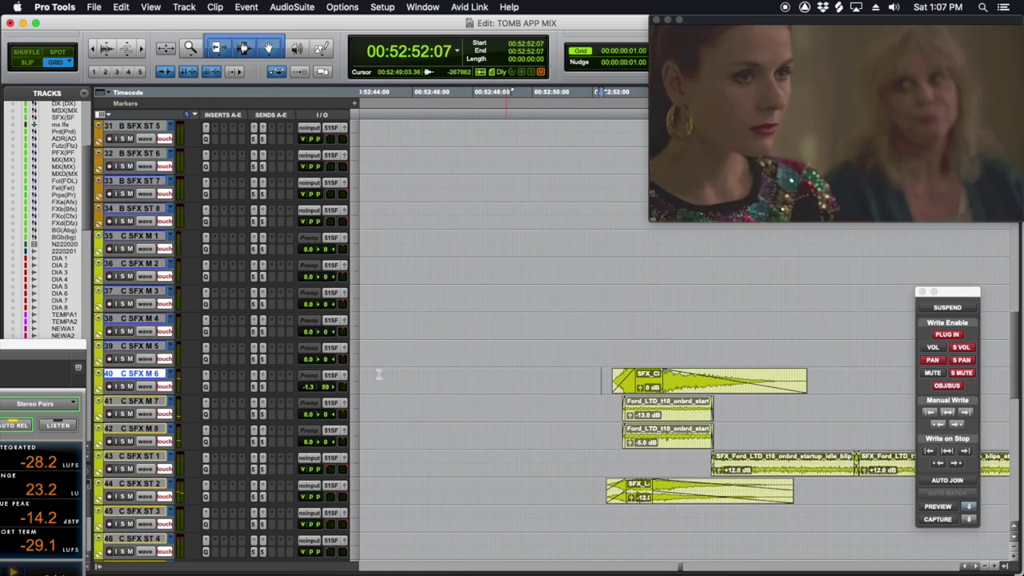
left_click(205, 376)
left_click_drag(550, 182, 187, 78)
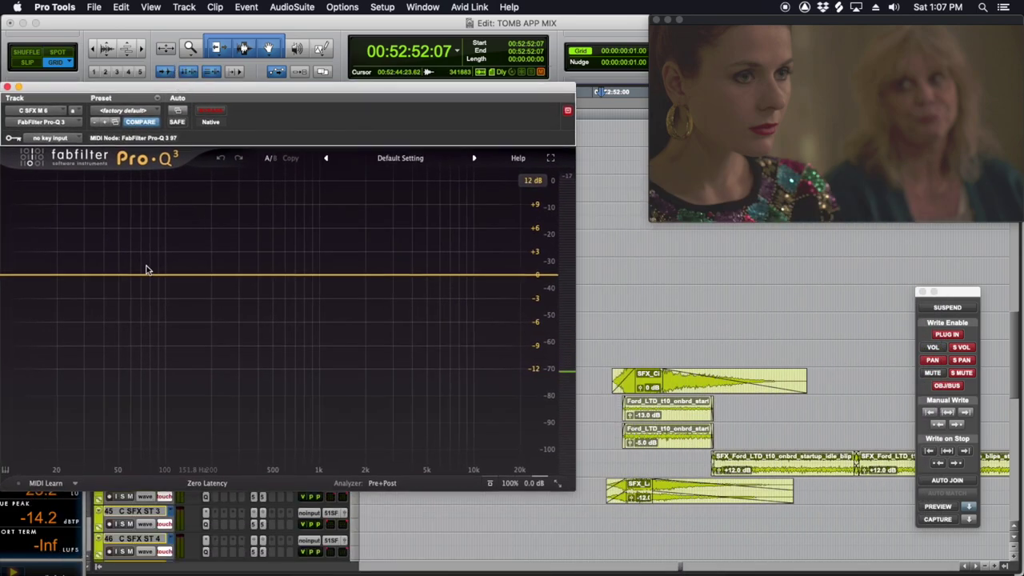
Shape the low end of C SFX M 6 with a low-shelf band in Pro-Q 3 during playback, and close the EQ.
key("space")
left_click_drag(27, 277, 140, 236)
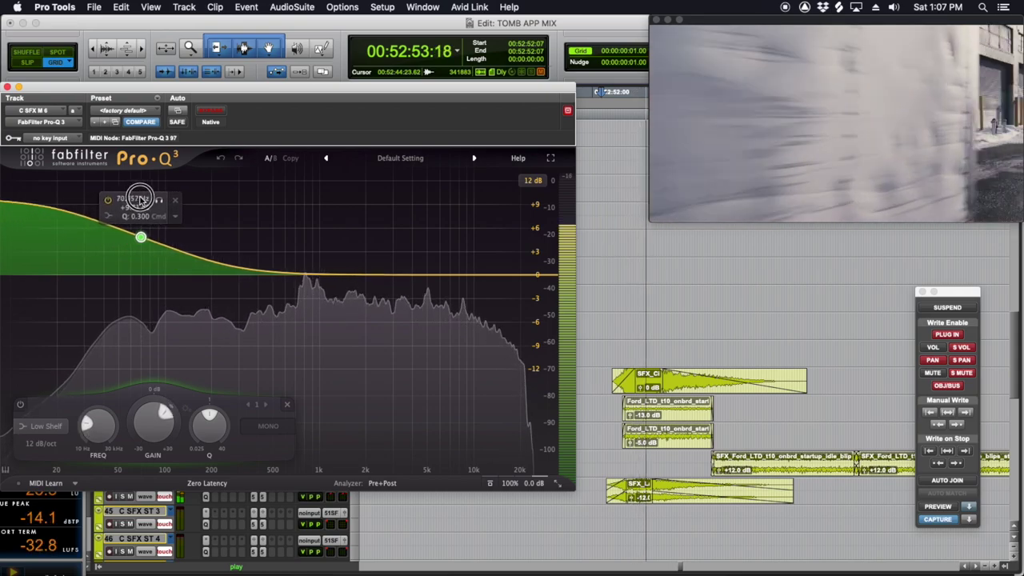
left_click_drag(137, 198, 320, 274)
key("super+w")
key("space")
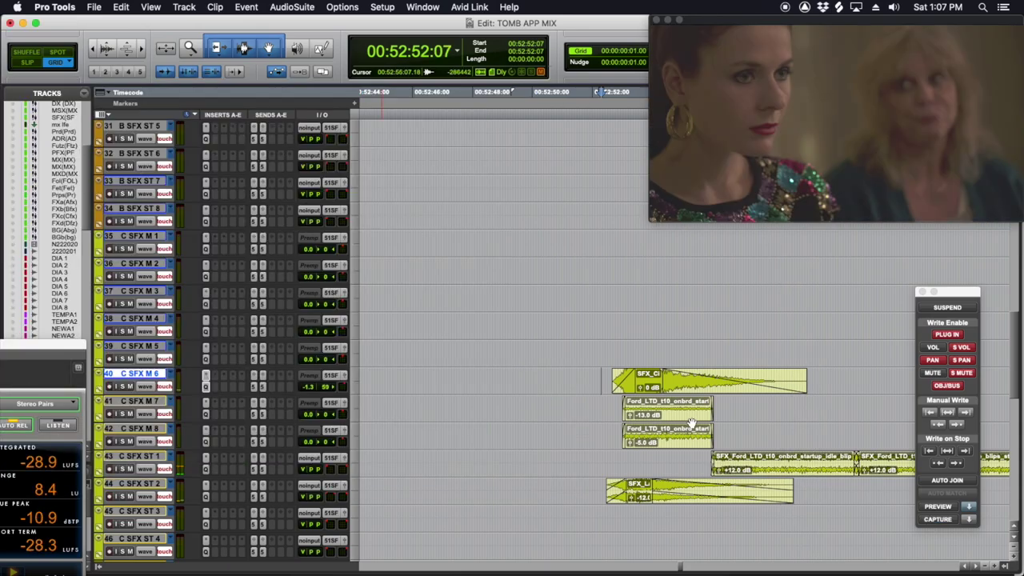
Place the cursor at 00:52:44:15 and recall memory location 3 to show the Foley tracks.
scroll(578, 403, "left", 5)
left_click(555, 377)
scroll(554, 374, "up", 10)
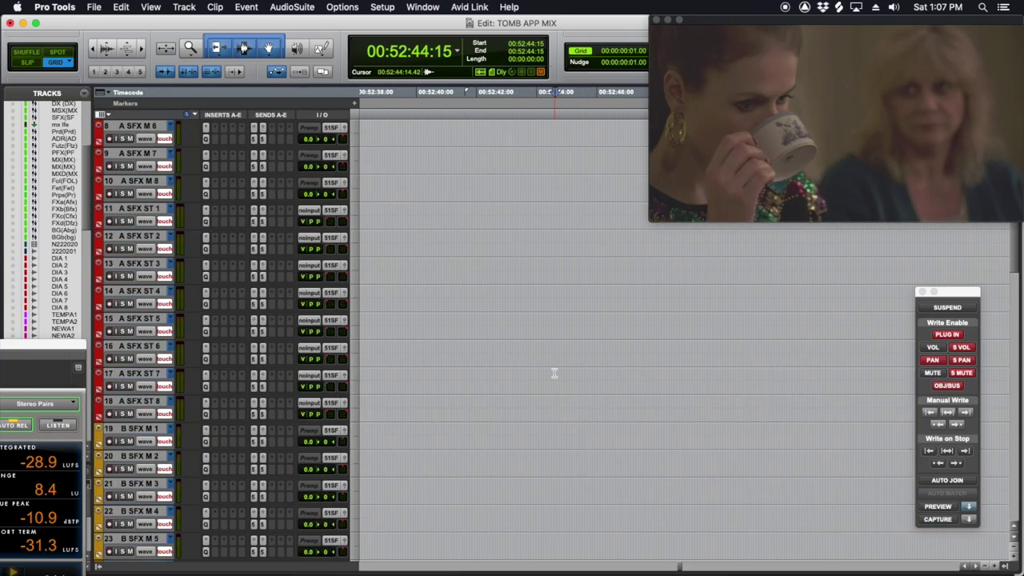
scroll(554, 373, "up", 5)
scroll(554, 374, "down", 6)
key("KP_Decimal")
key("3")
key("KP_Decimal")
scroll(555, 374, "up", 3)
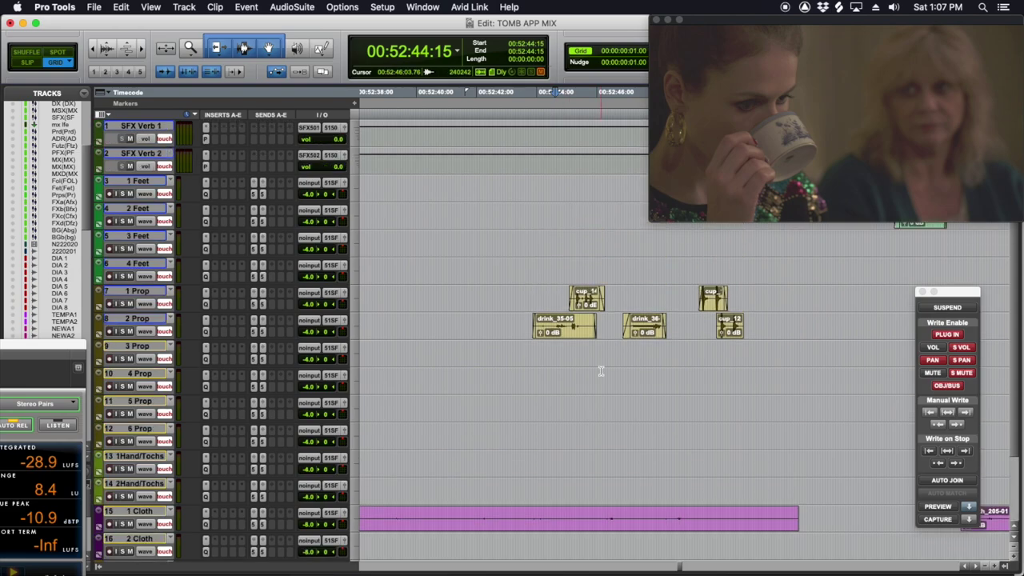
Select 1 Prop and 2 Prop from 00:52:23:18 to 00:52:35:02 and audition the soloed cup clips.
scroll(601, 371, "down", 3)
scroll(601, 371, "left", 5)
key("r")
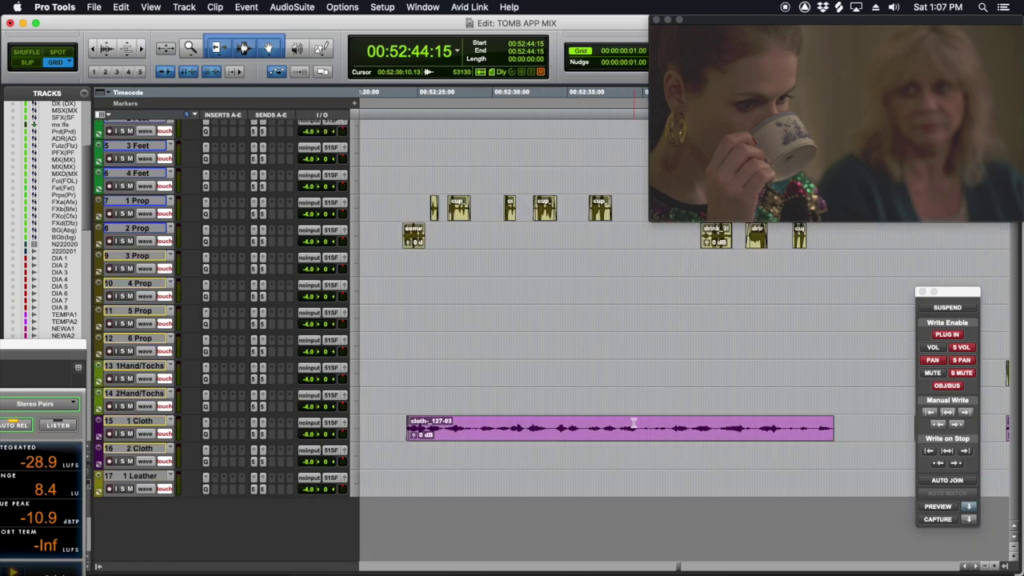
scroll(589, 390, "up", 1)
scroll(494, 310, "up", 2)
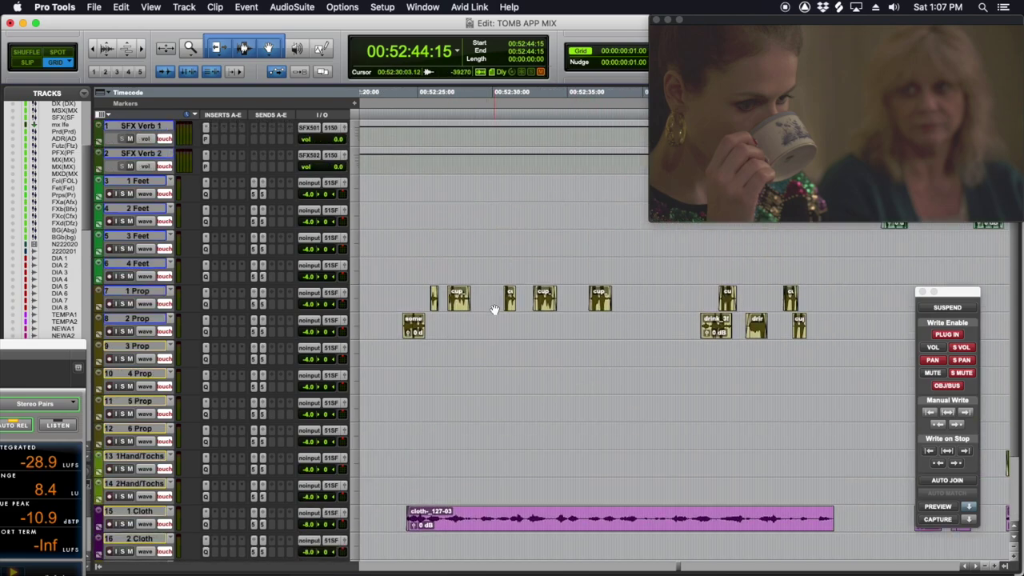
left_click(394, 320)
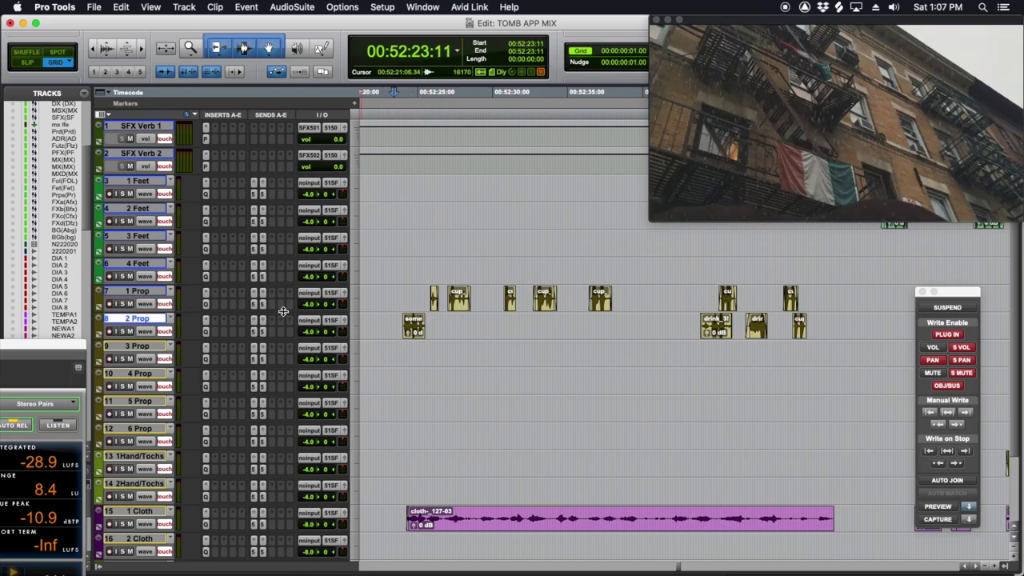
left_click_drag(398, 284, 568, 319)
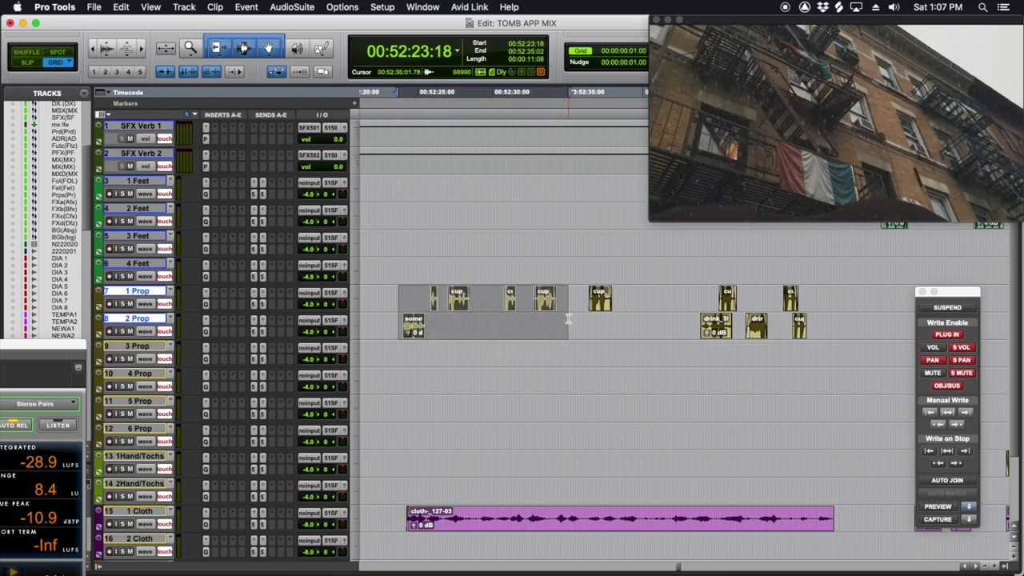
key("space")
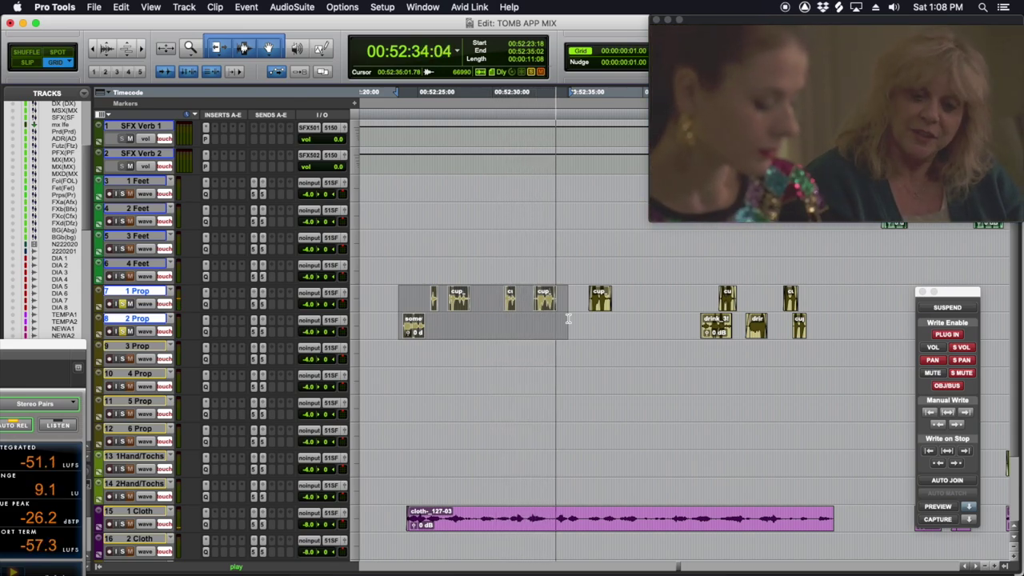
Audition the cup clip on 1 Prop from 00:52:36:05, clear the solos, and put the cursor at 00:52:43:12.
left_click(585, 292)
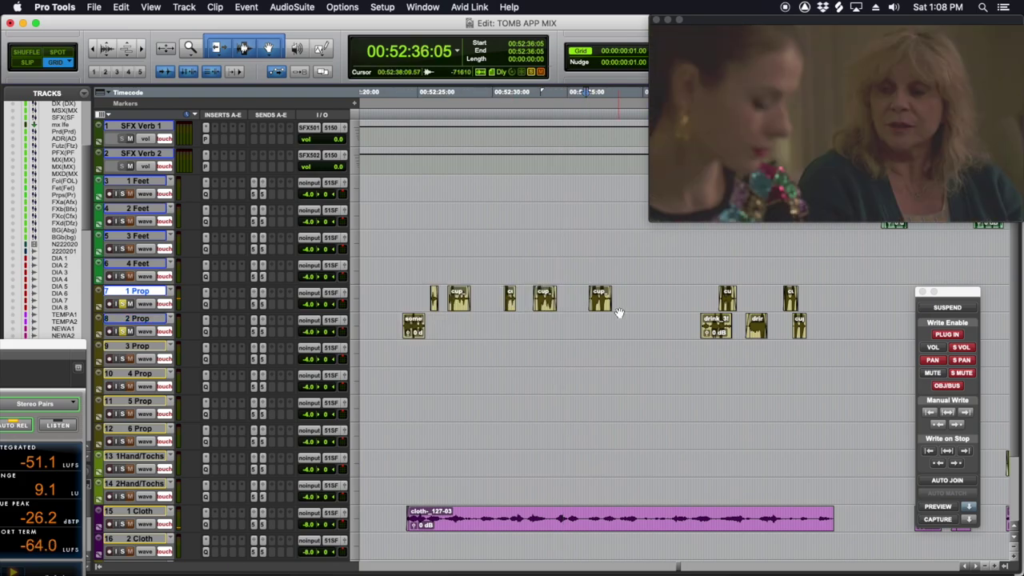
key("space")
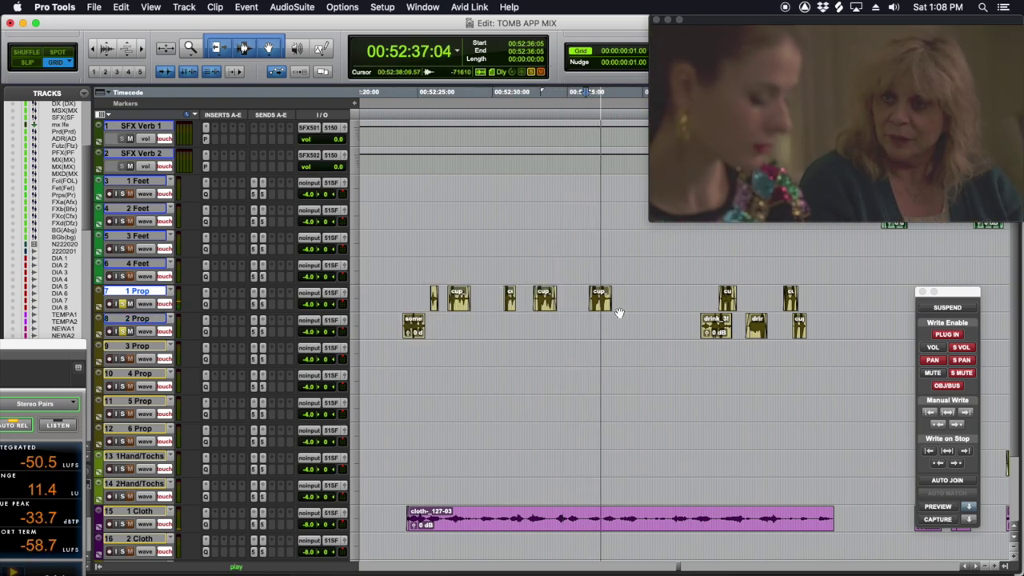
key("space")
left_click_drag(676, 298, 699, 295)
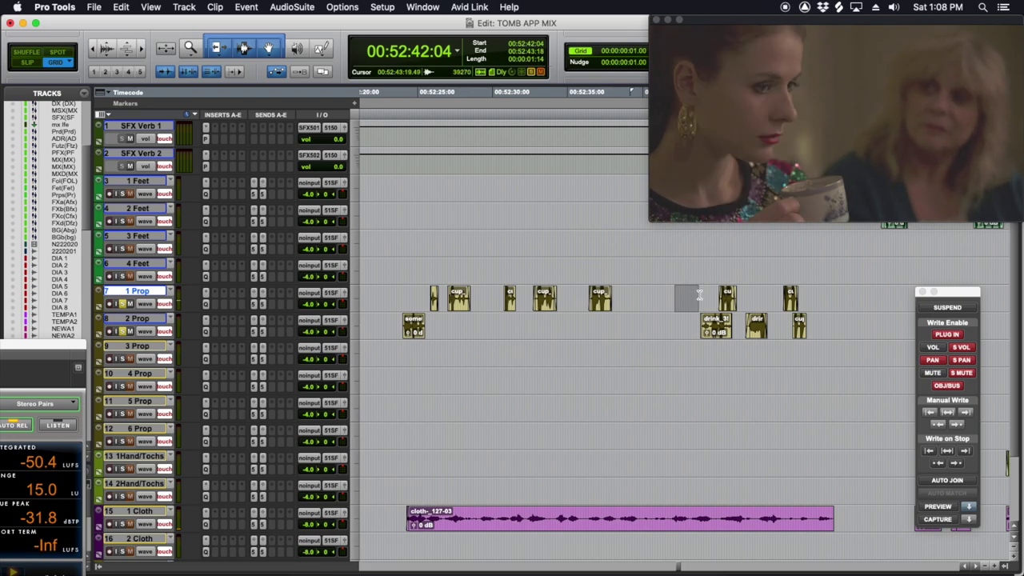
left_click(695, 295)
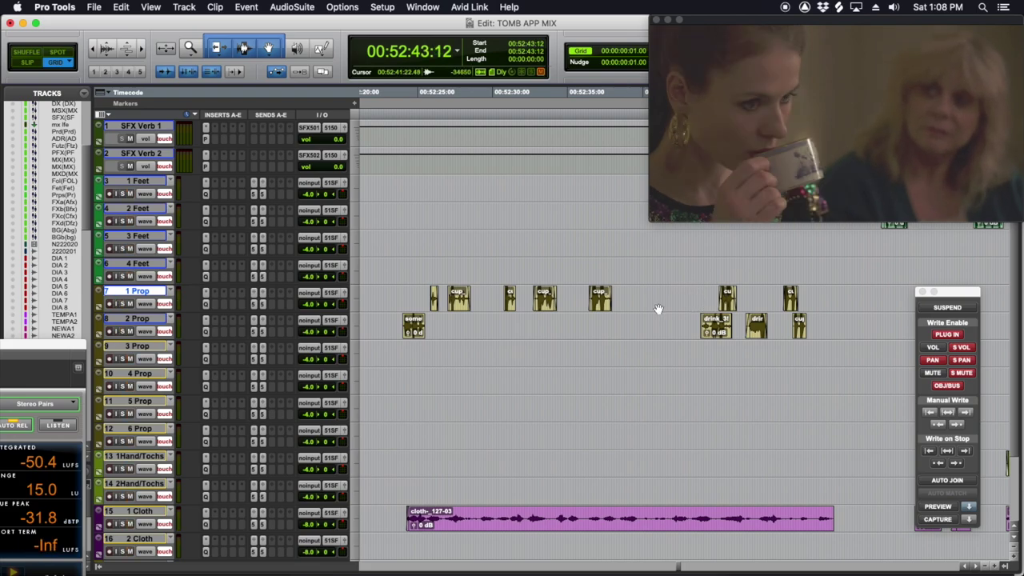
Enable volume writing, show the volume lanes, and record level rides on the prop and cloth tracks from 00:52:22:22 during playback.
left_click(391, 320)
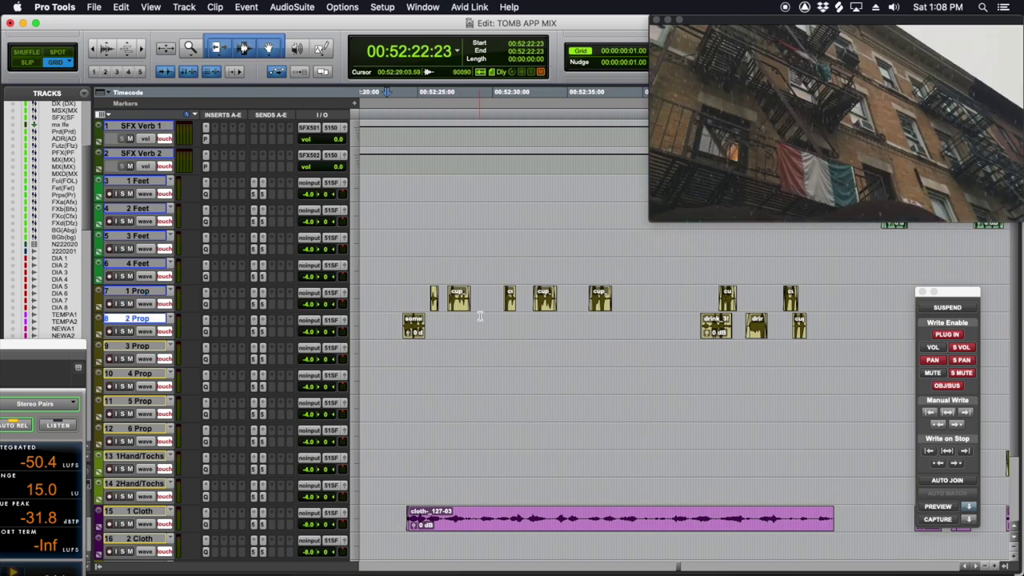
scroll(430, 370, "down", 2)
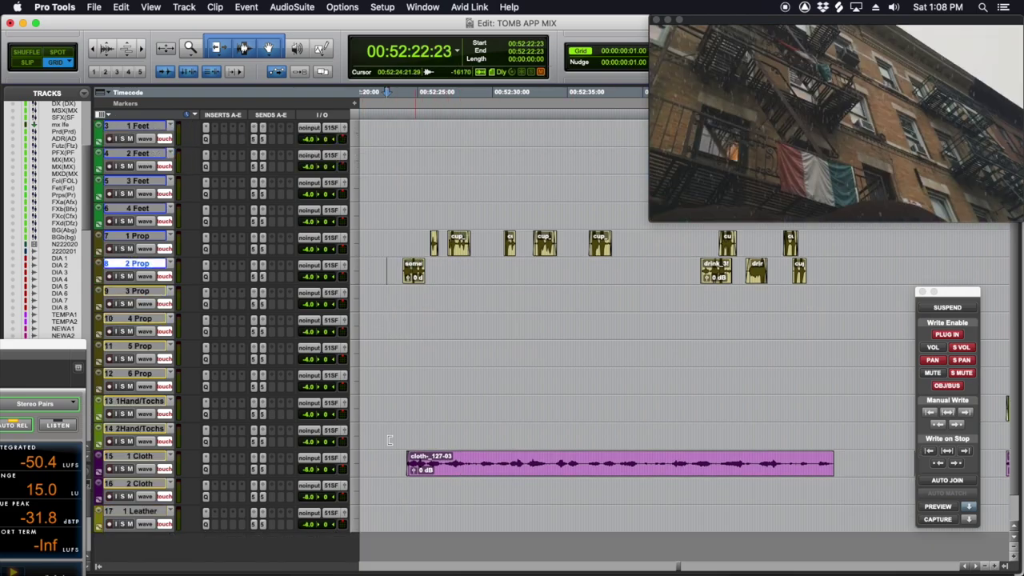
left_click(142, 457)
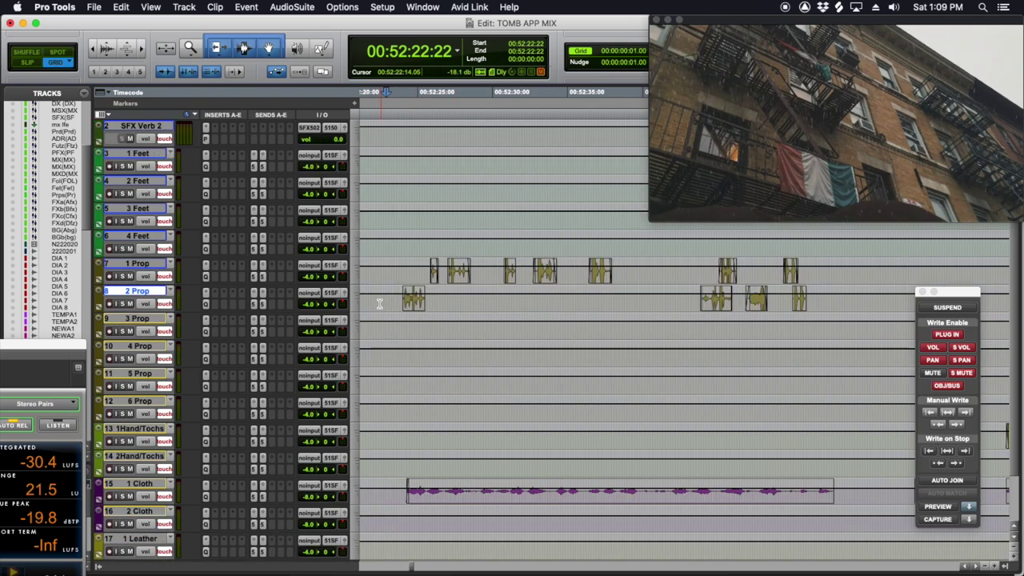
key("space")
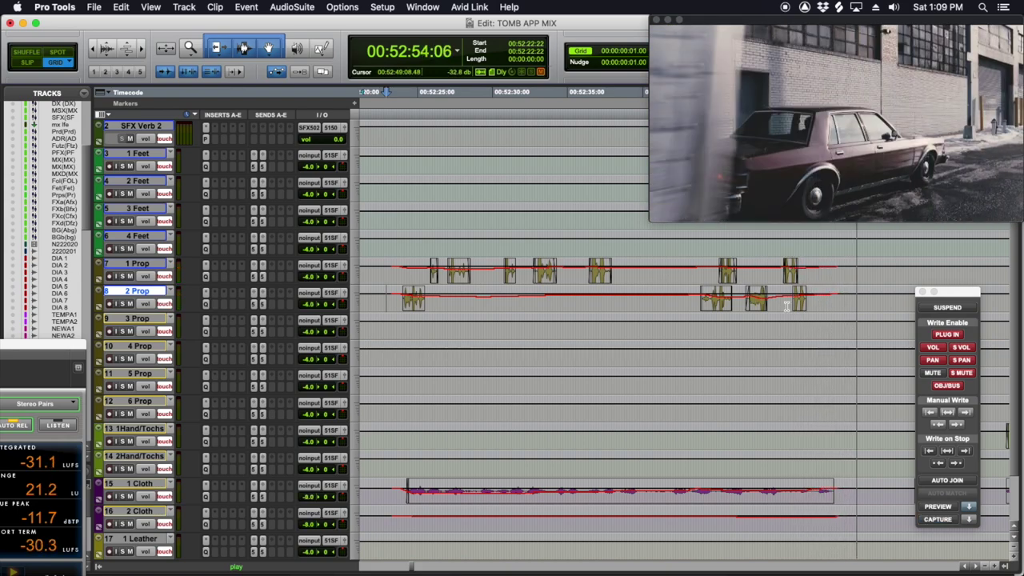
key("space")
Return the tracks to waveform view, select 2 Prop's drink clips up to 00:52:48:23, and place the cursor at 00:52:43:08 on 1 Prop.
left_click(706, 303)
key("ctrl+alt+minus")
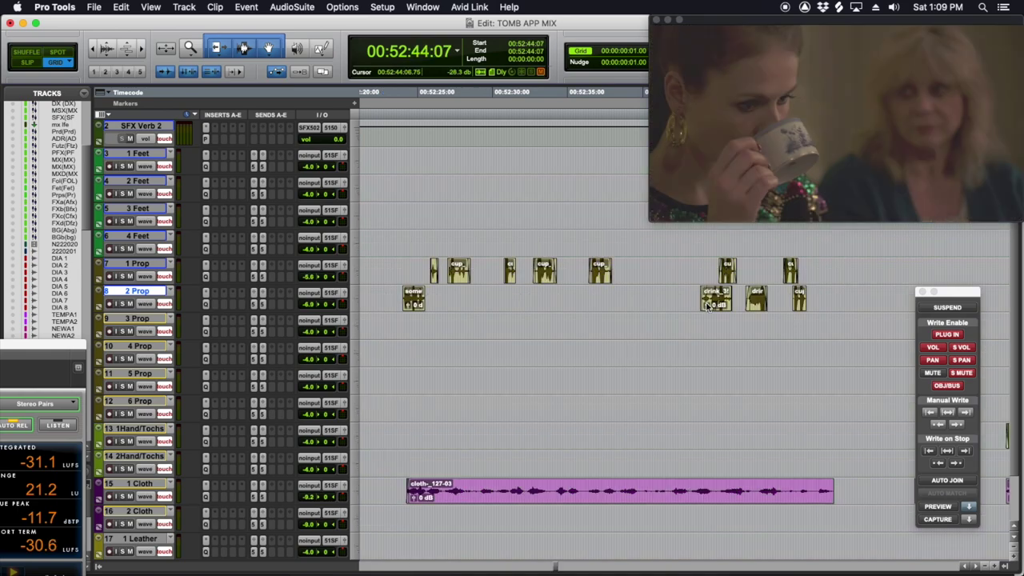
left_click_drag(693, 293, 775, 291)
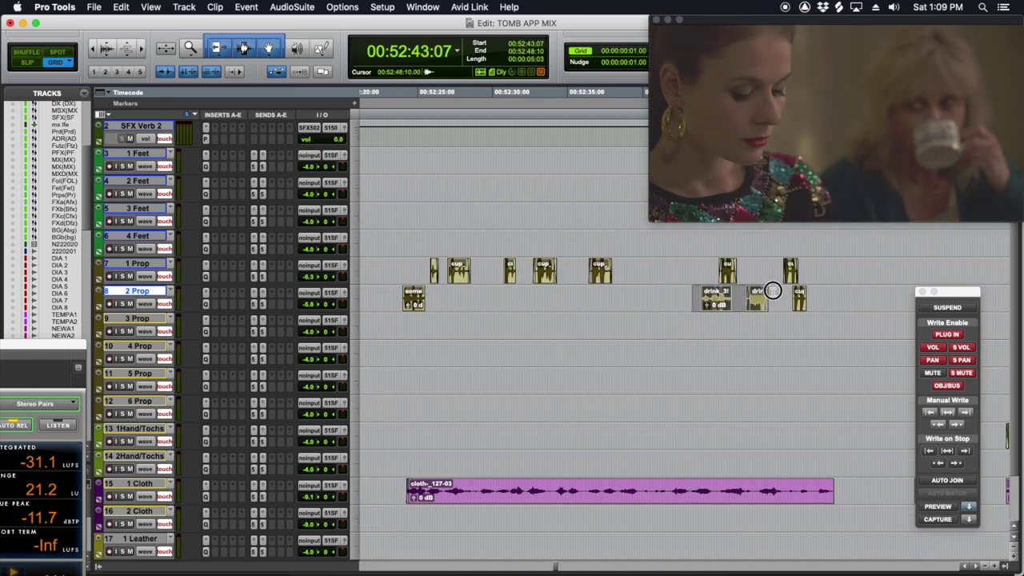
scroll(688, 303, "right", 3)
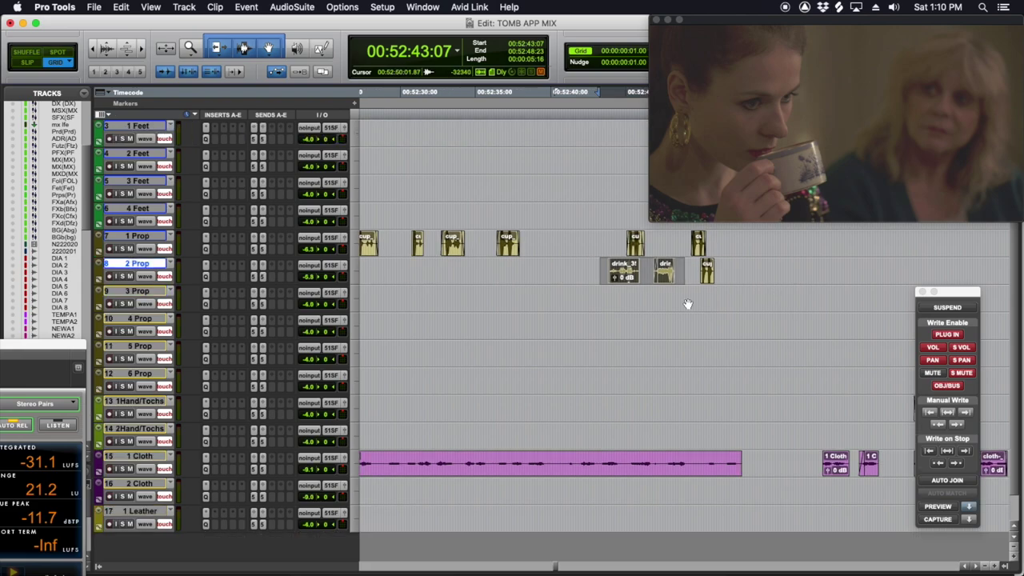
scroll(686, 304, "up", 2)
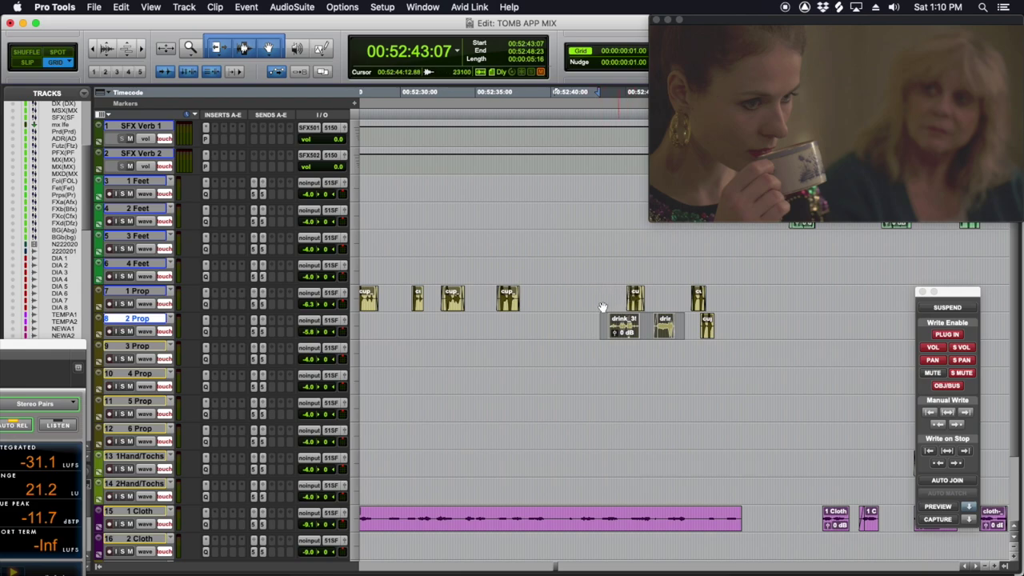
left_click(600, 291)
key("r")
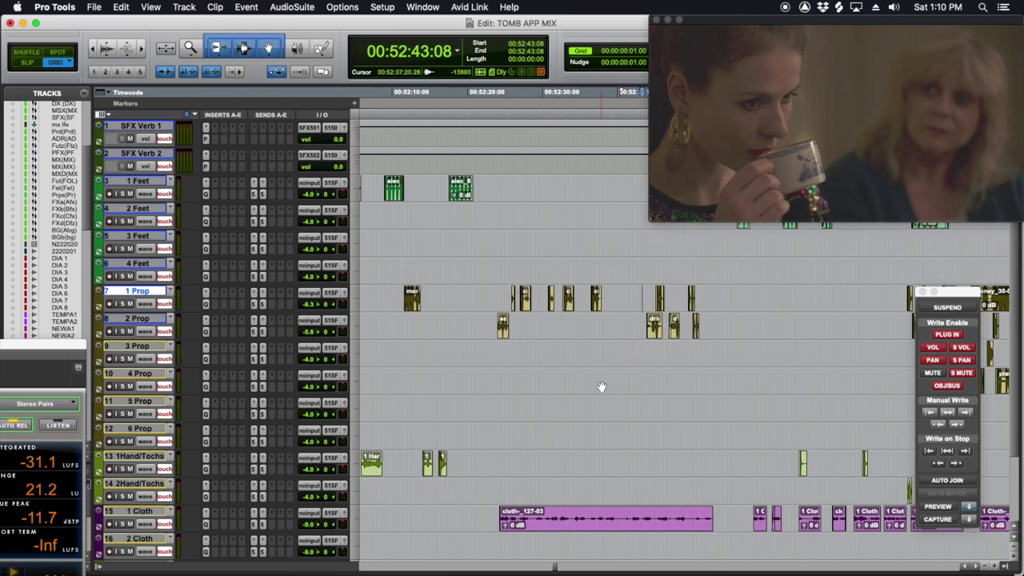
Recall memory location 2 to show the dialogue tracks and play DIA 1 from 00:22:45:10.
key("period")
key("2")
key("period")
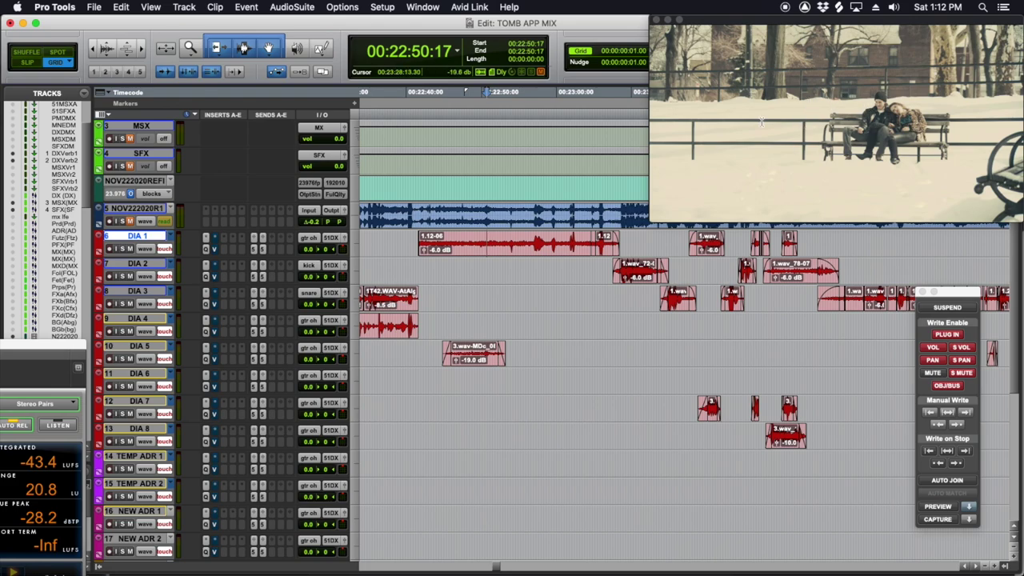
left_click(467, 240)
left_click(453, 240)
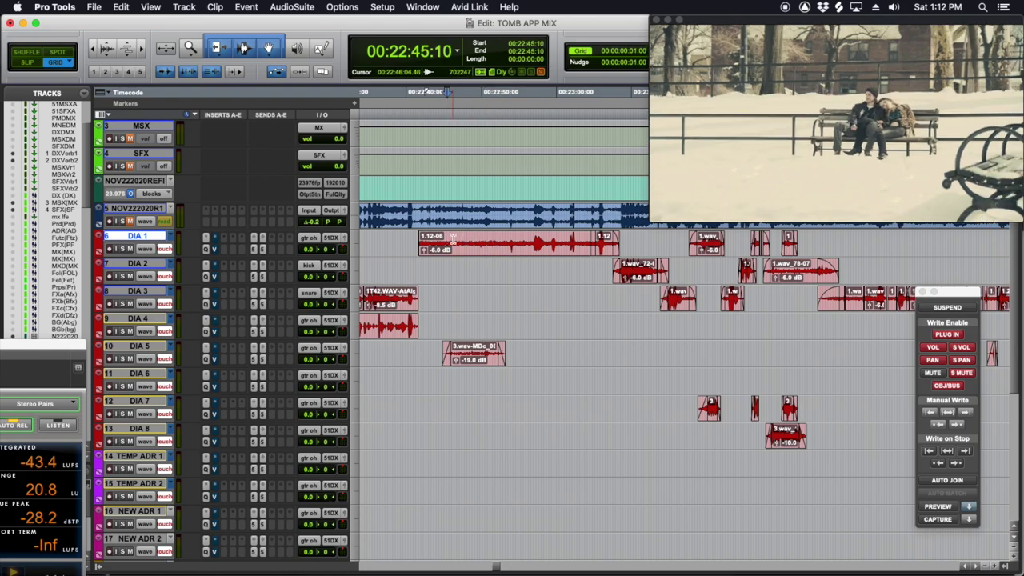
key("space")
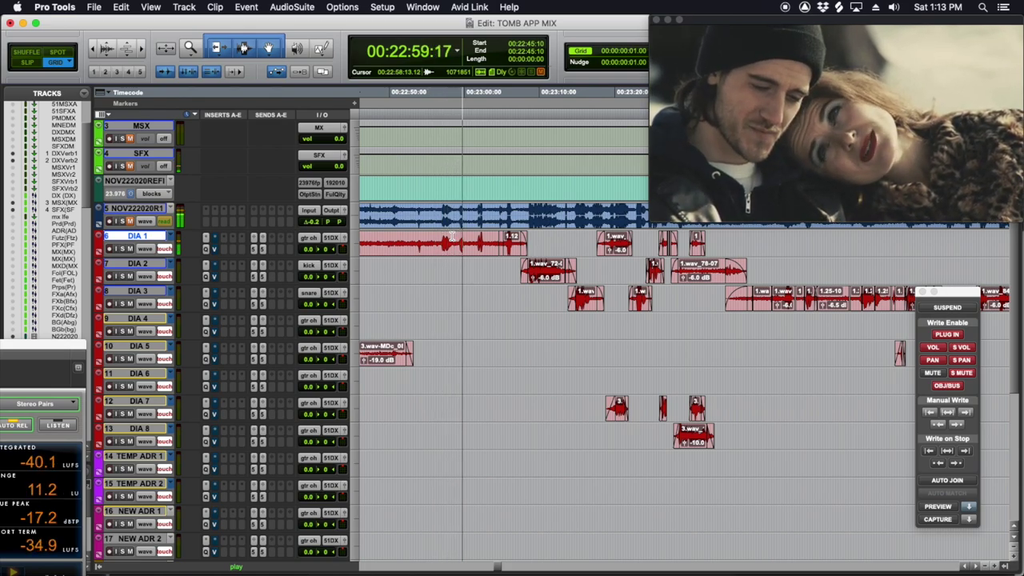
key("space")
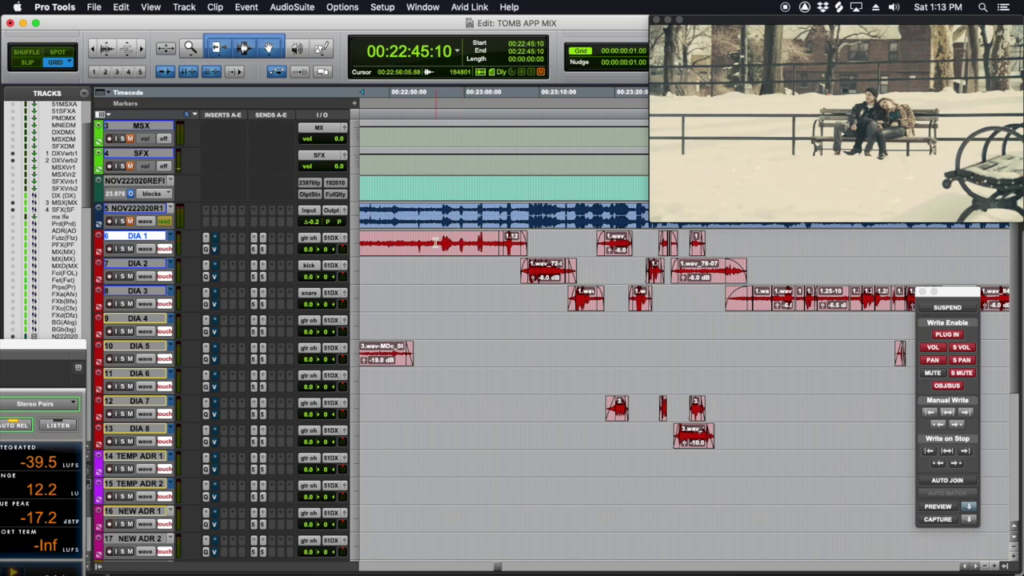
Select the DIA 1 stretch from 00:22:50:21 to 00:22:55:20 and look over the surrounding dialogue clips.
left_click(436, 242)
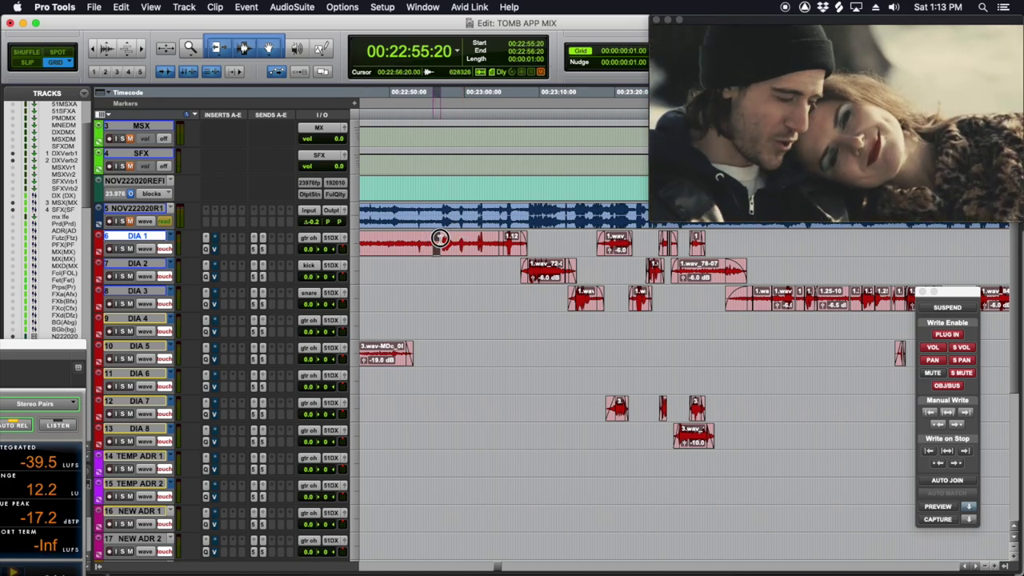
left_click_drag(440, 239, 394, 238)
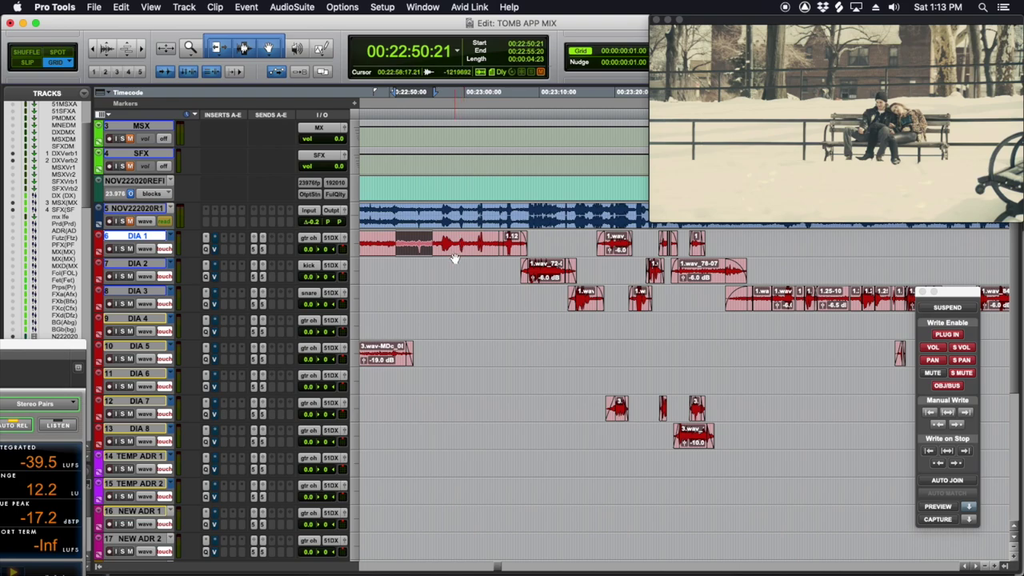
scroll(454, 258, "left", 3)
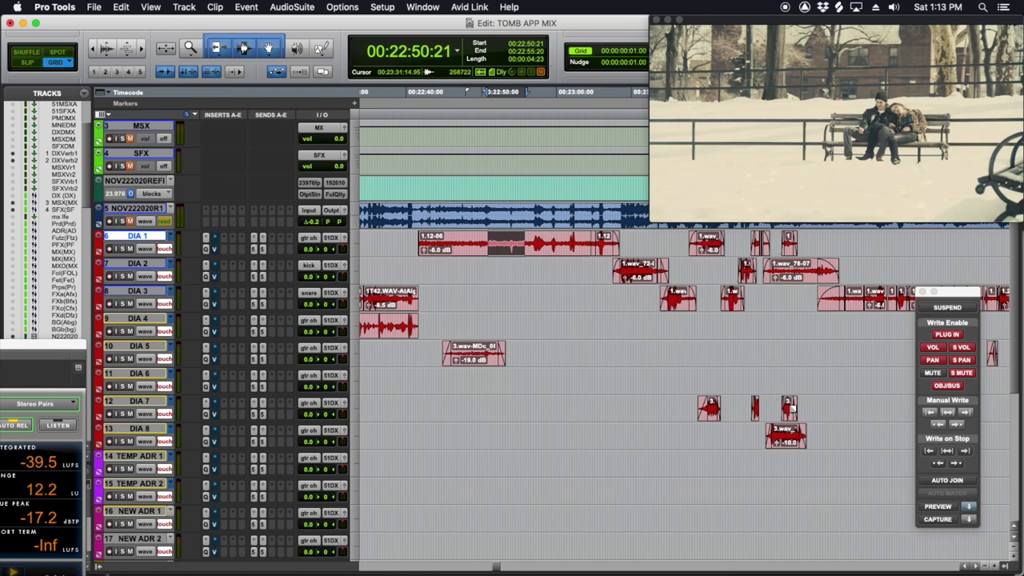
scroll(558, 282, "down", 1)
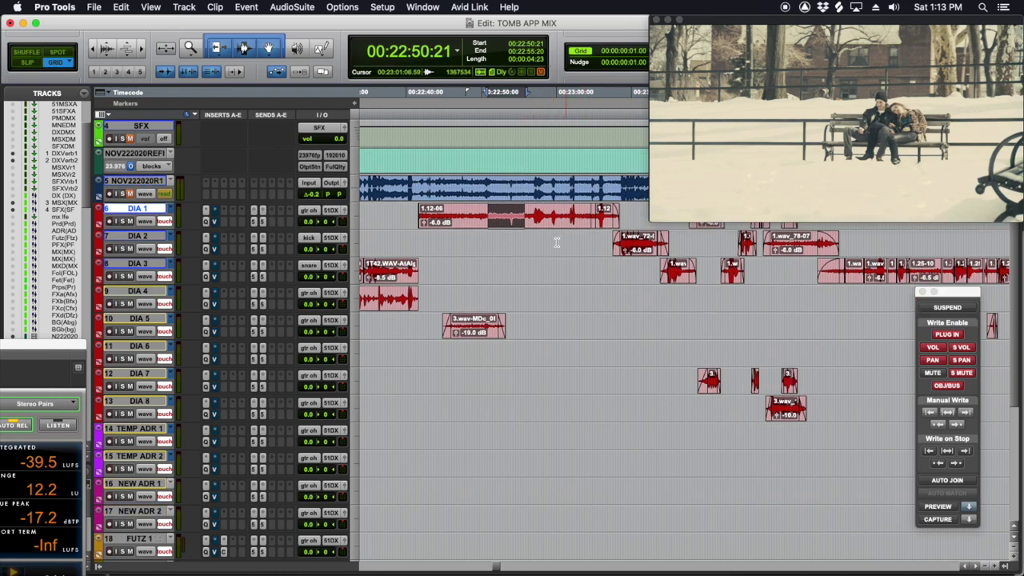
scroll(551, 233, "up", 1)
scroll(632, 275, "up", 1)
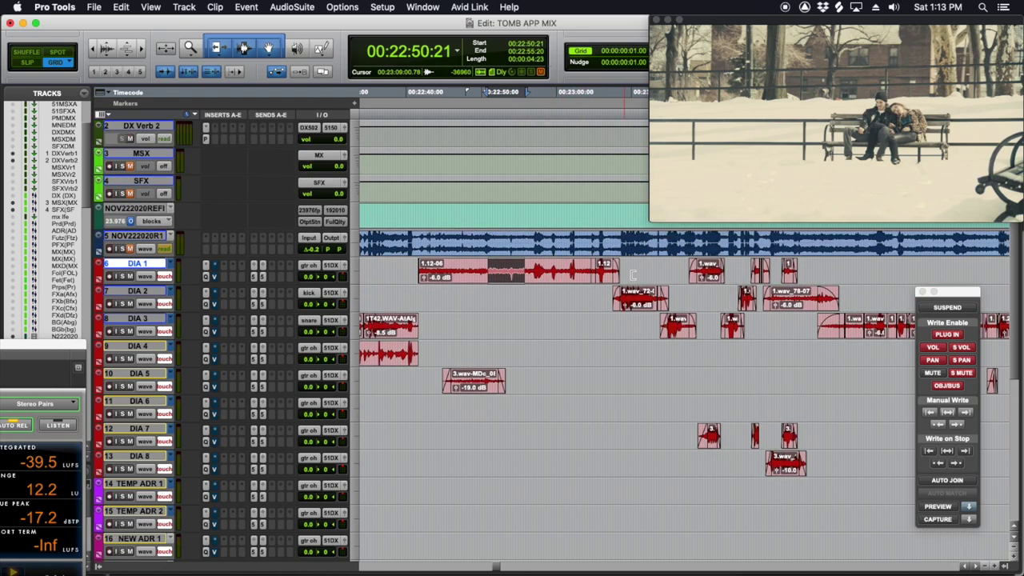
scroll(632, 277, "right", 3)
scroll(631, 278, "up", 1)
scroll(612, 301, "left", 3)
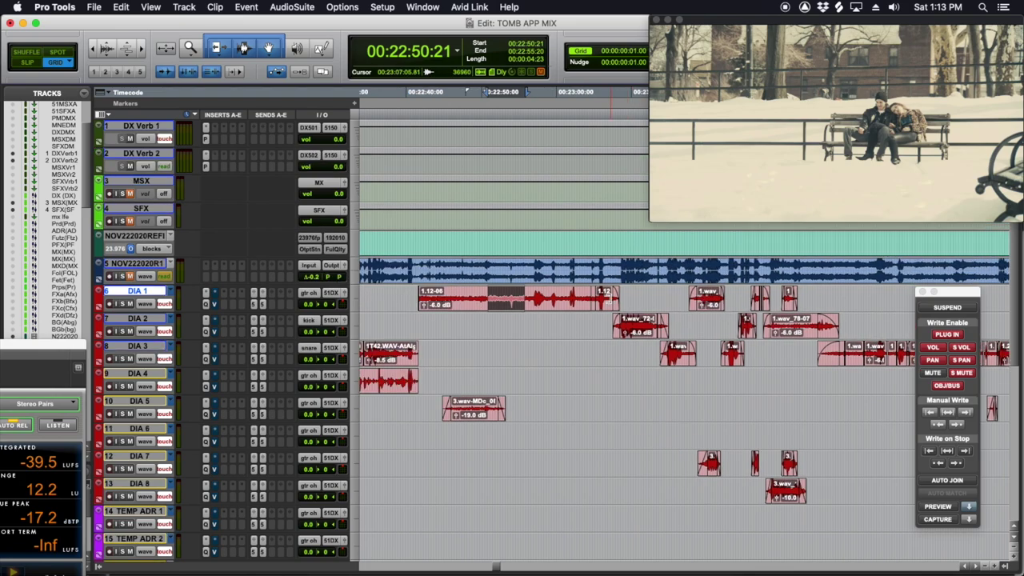
Select the two adjoining 1.12 clips on DIA 1 from 00:22:41:15 to 00:23:08:11, solo the track, and start playback.
left_click(533, 314)
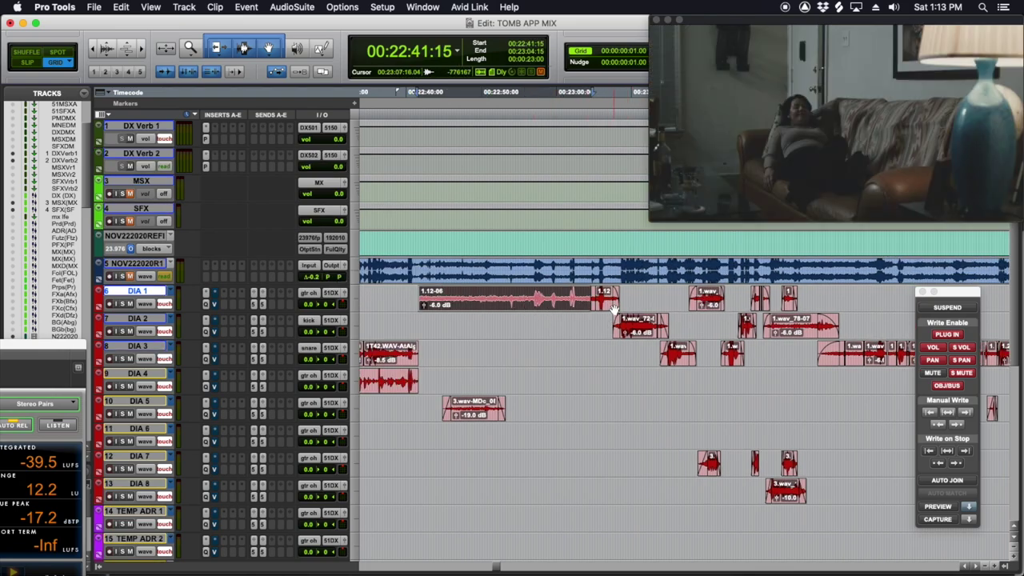
left_click(613, 308, "shift")
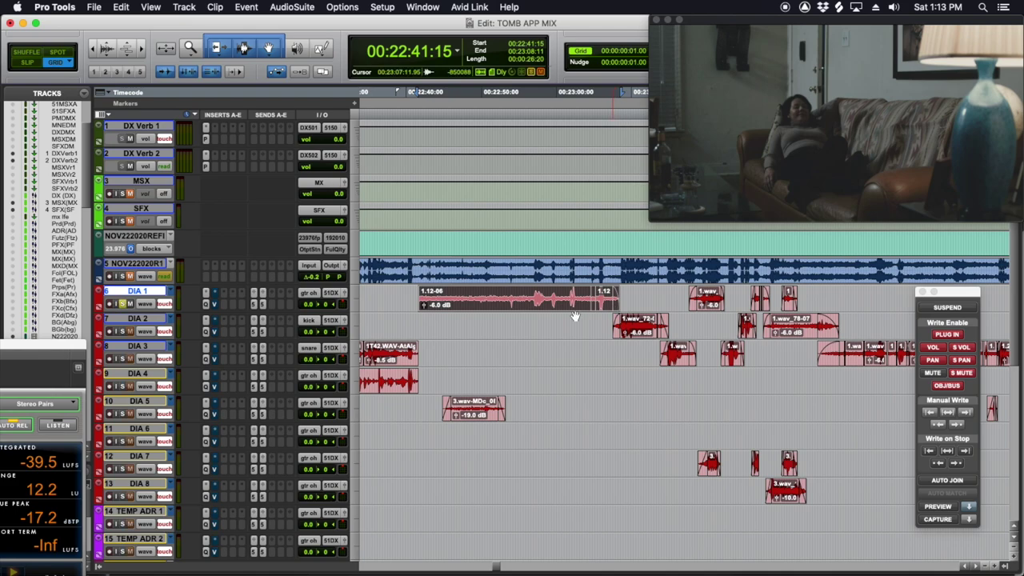
key("space")
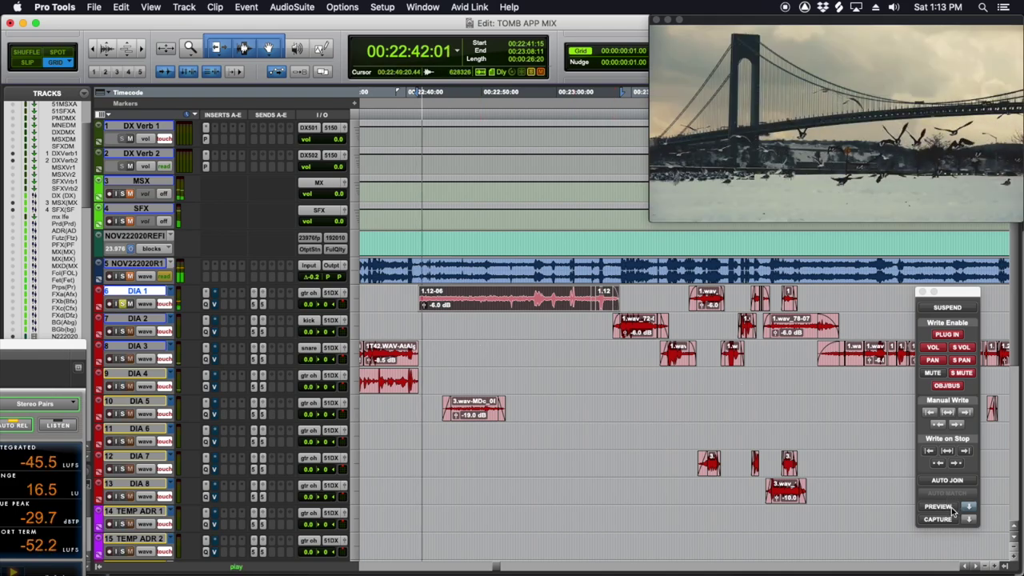
Enable automation preview and learn a Voice De-noise profile on DIA 1 from the stretch between 00:22:45:07 and 00:22:49:11.
left_click(938, 507)
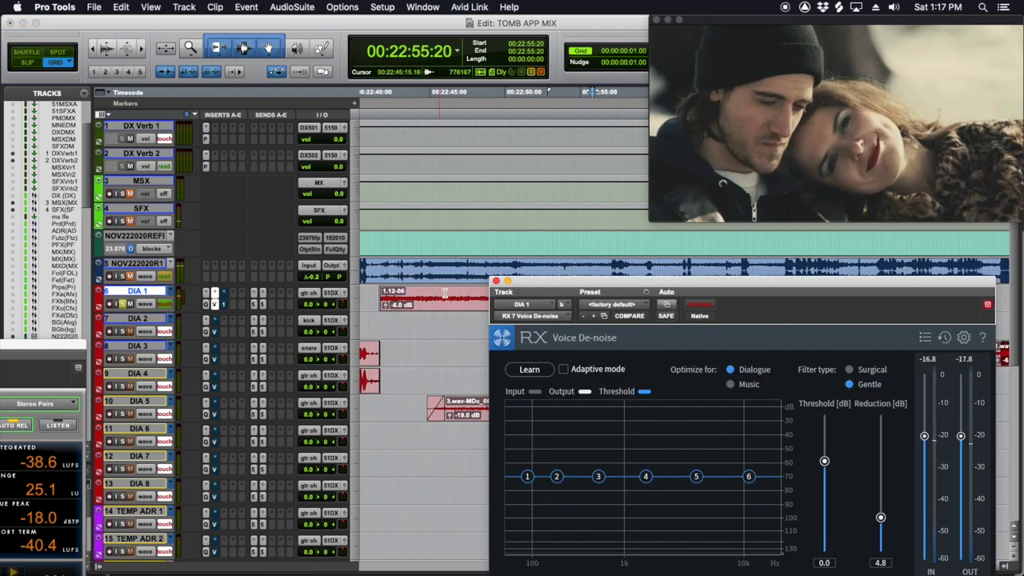
key("space")
left_click_drag(528, 288, 605, 226)
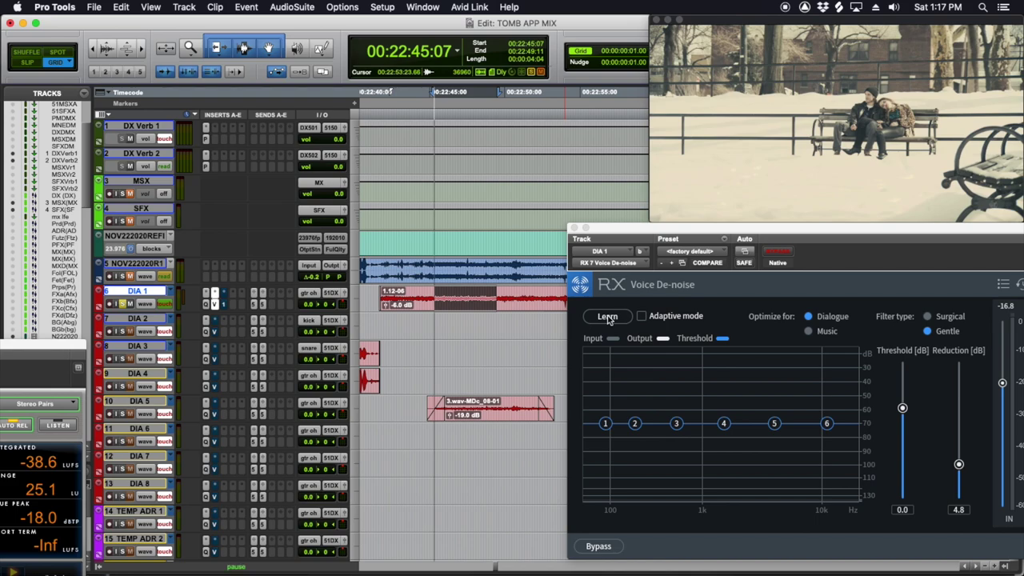
left_click(608, 317)
key("space")
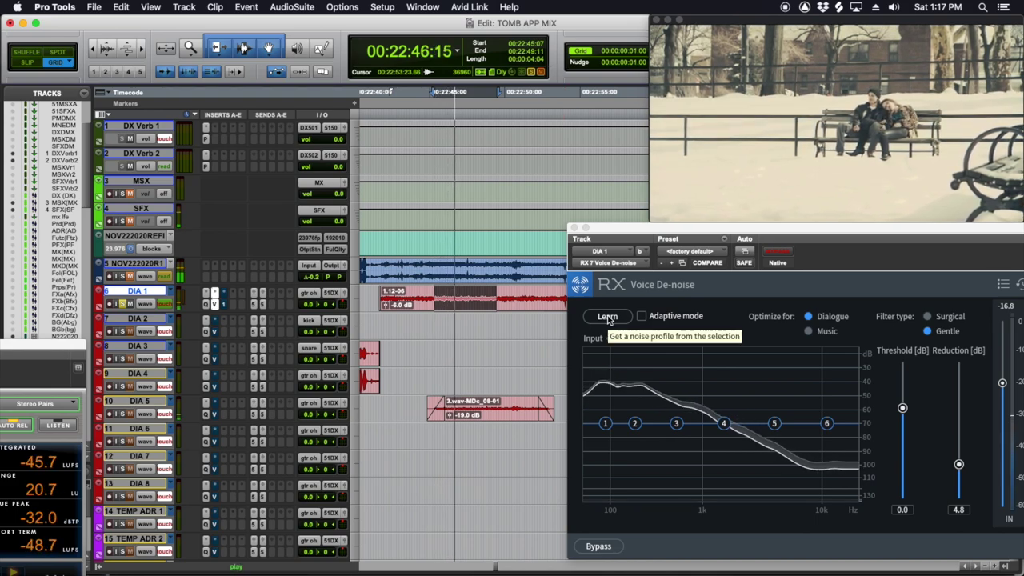
left_click(608, 316)
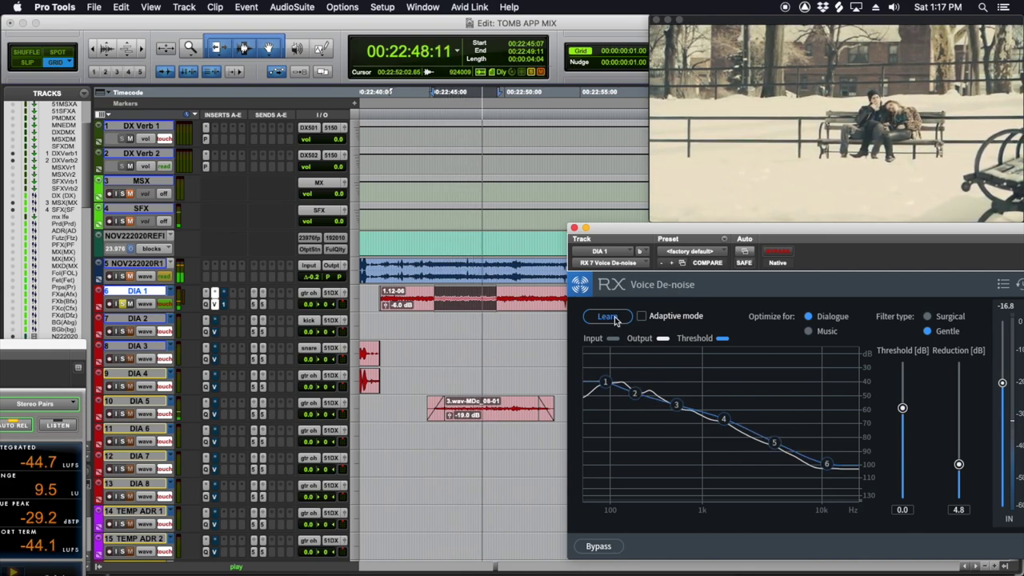
left_click(610, 317)
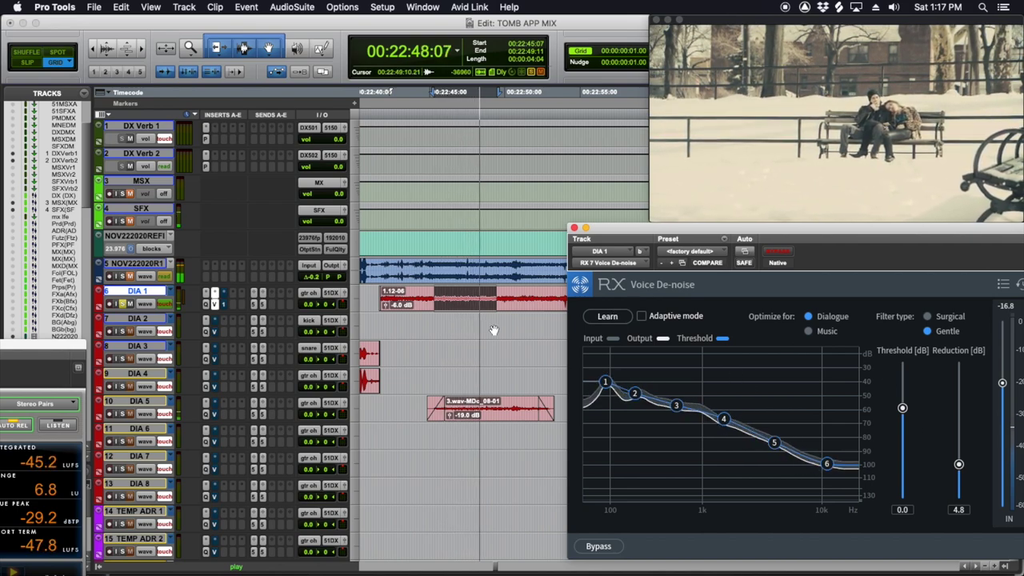
Place the cursor at 00:22:56:01 on DIA 1 and play the dialogue through Voice De-noise to judge the noise reduction.
scroll(496, 321, "right", 2)
key("space")
left_click(470, 290)
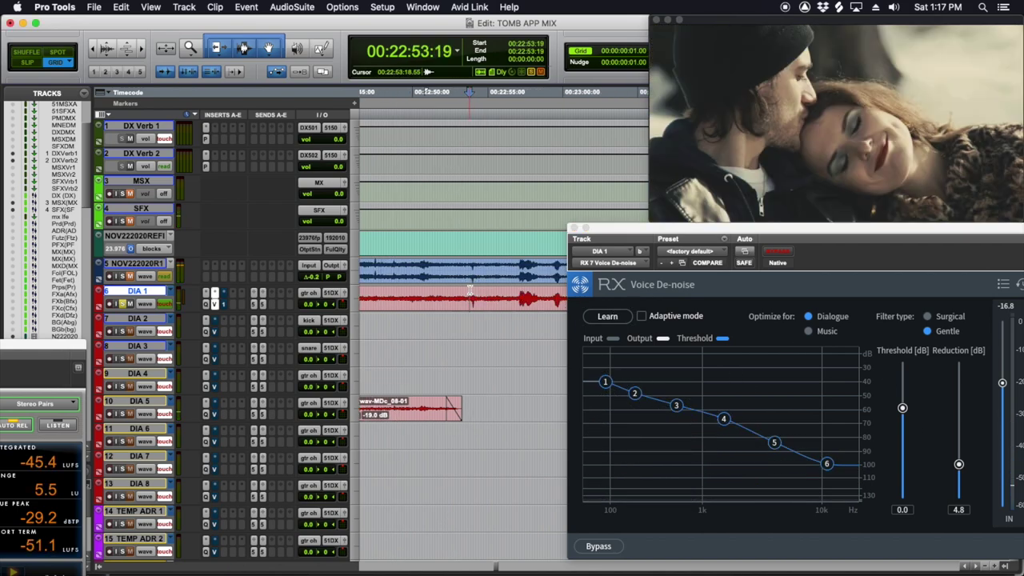
left_click(506, 289)
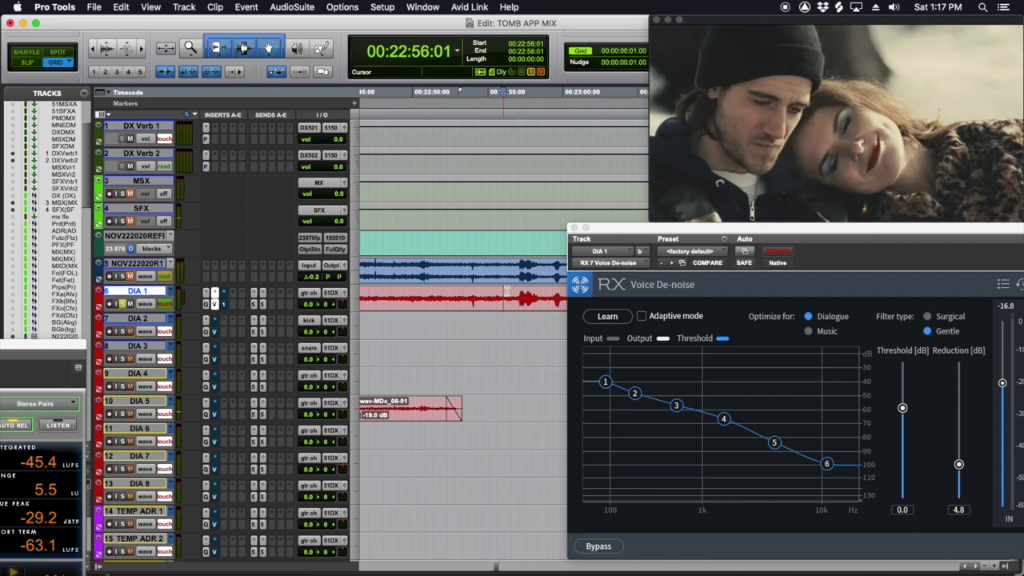
key("space")
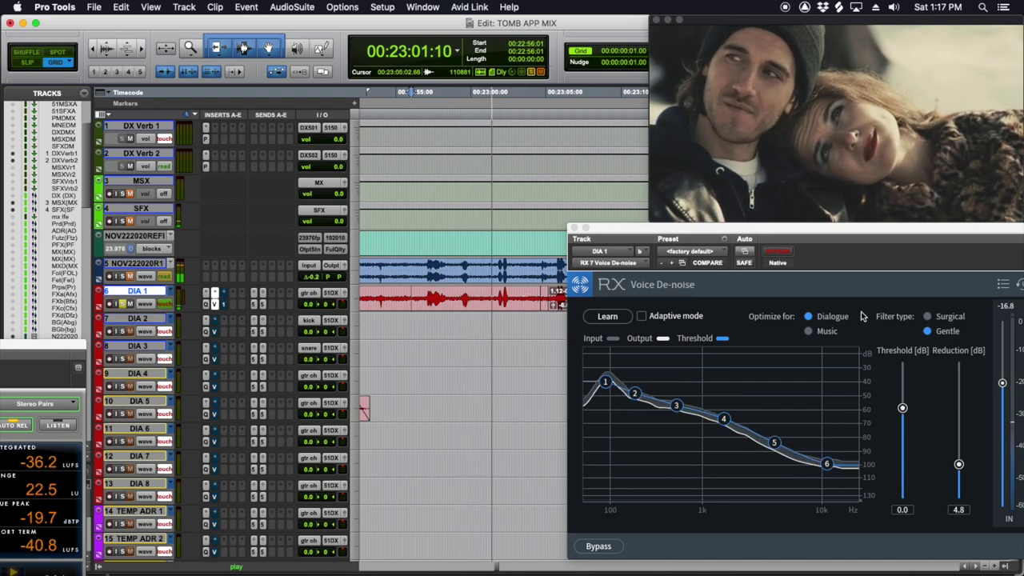
key("space")
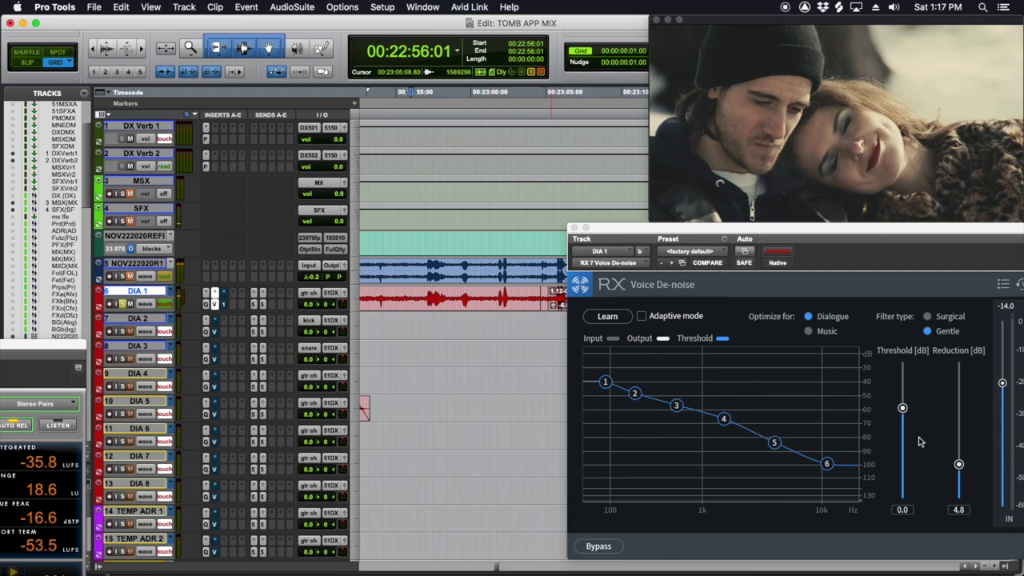
Raise the Voice De-noise reduction on DIA 1 to 13.9 dB during playback from 00:22:56:01.
key("space")
left_click_drag(959, 464, 964, 406)
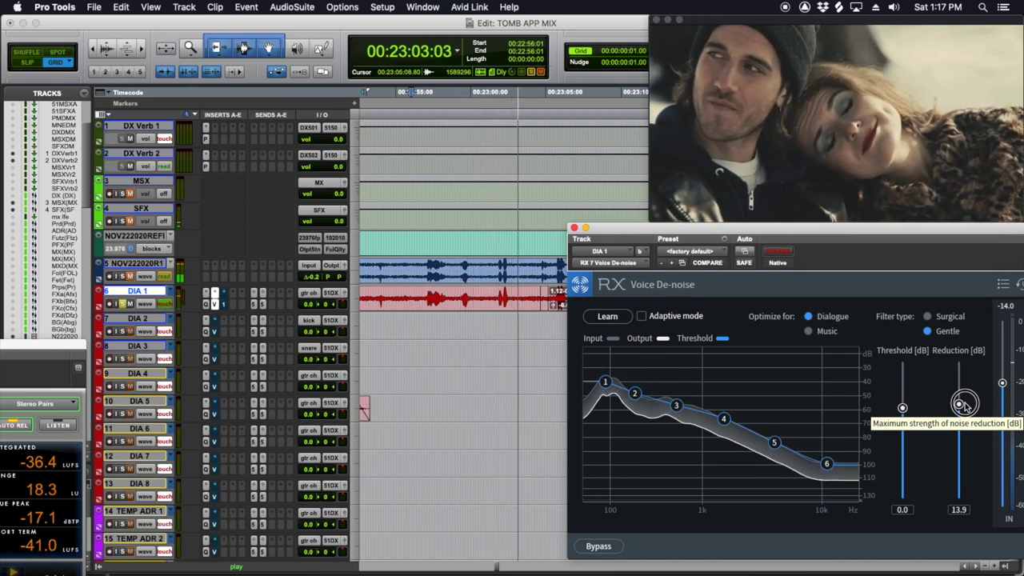
key("space")
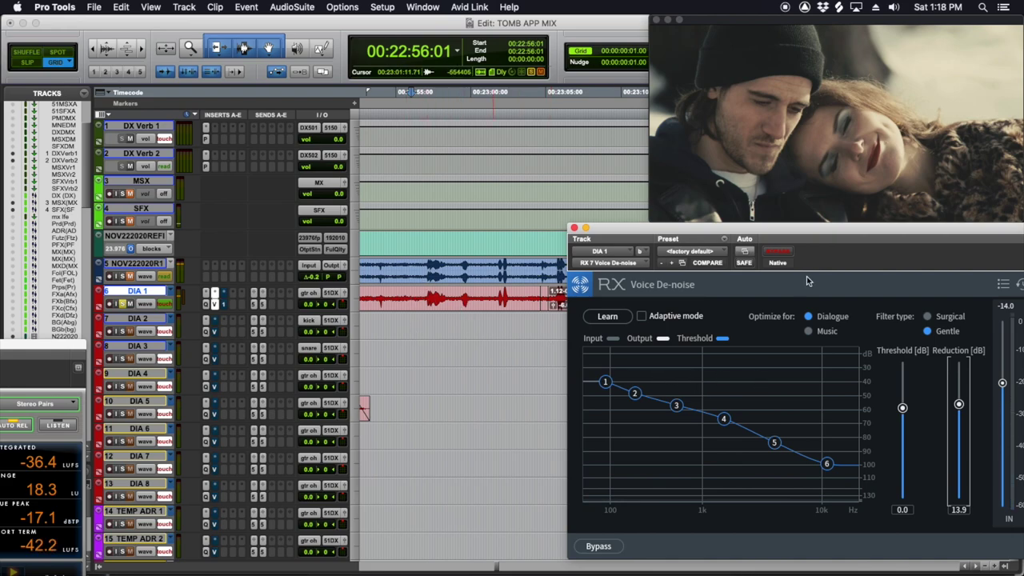
Raise the Voice De-noise output gain on DIA 1 to about 4.6 dB and listen to the line from 00:22:56:01.
left_click_drag(858, 231, 662, 232)
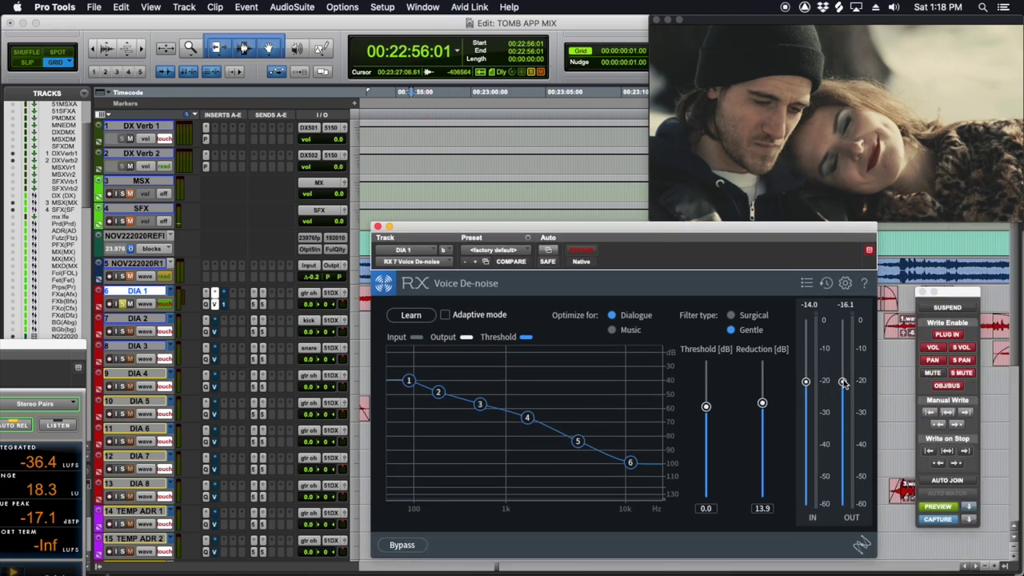
key("space")
left_click_drag(843, 382, 843, 352)
key("space")
key("space")
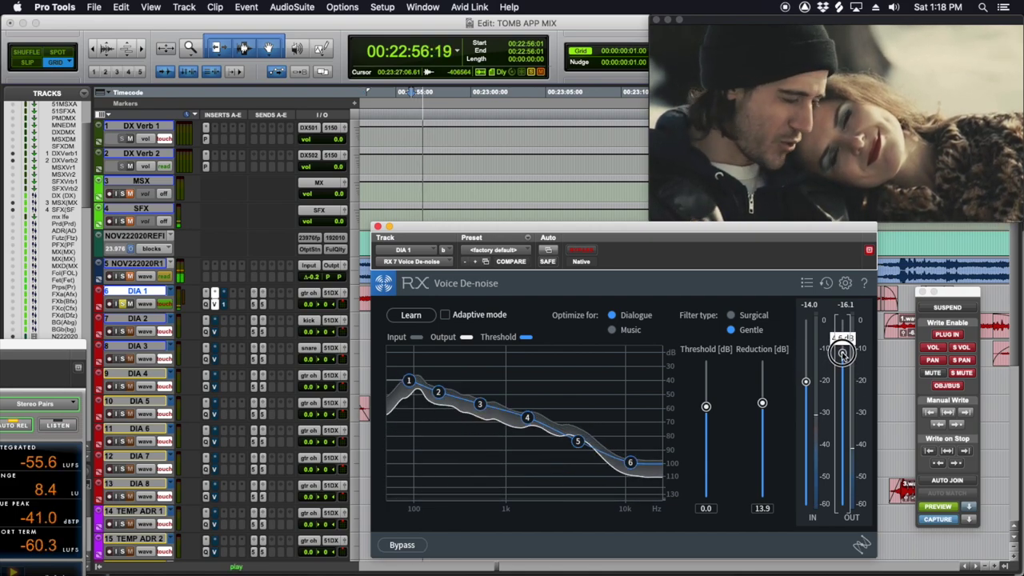
left_click_drag(782, 229, 923, 196)
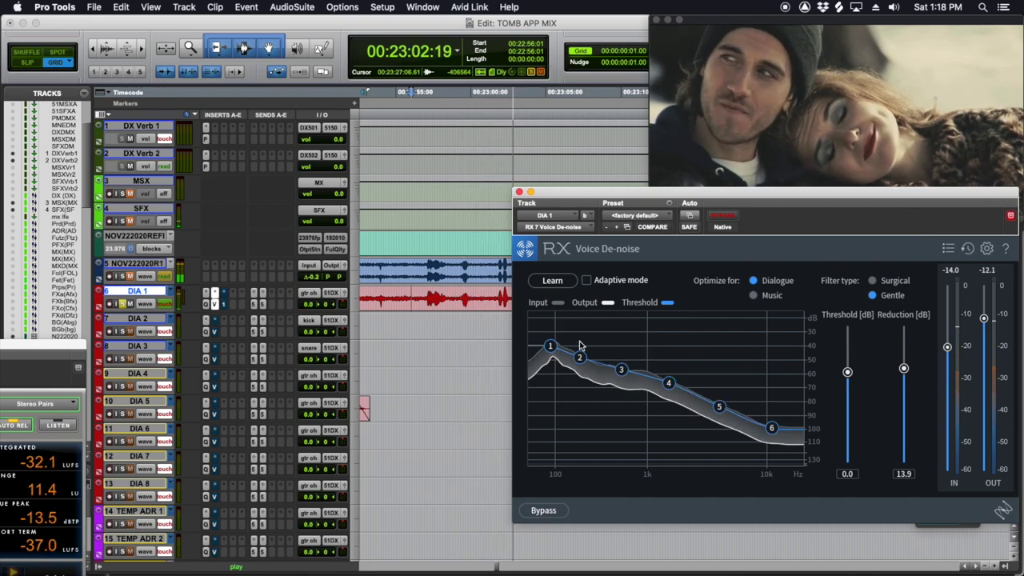
key("space")
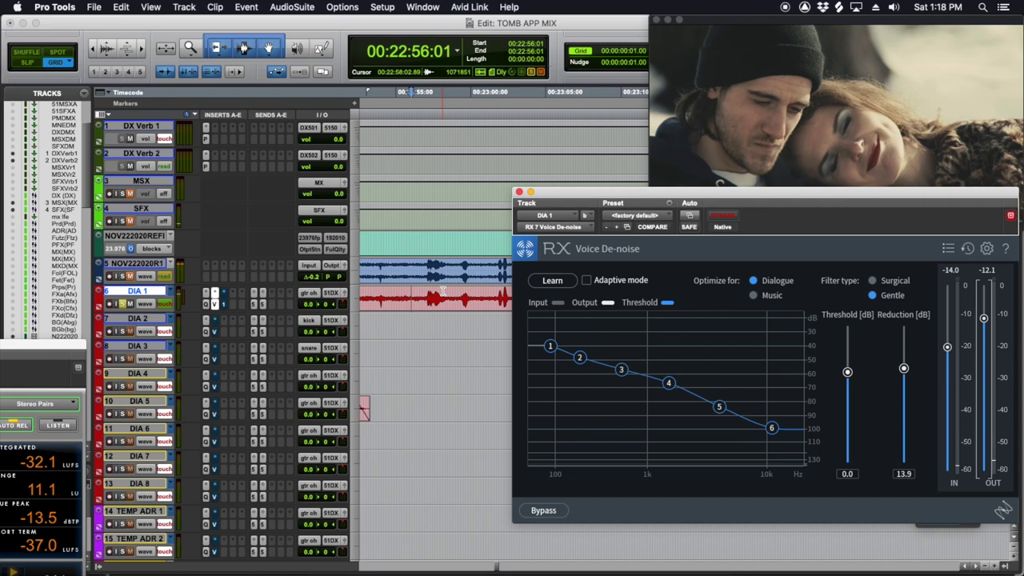
Copy the DIA 1 stretch from 00:22:56:00 to 00:23:03:04 onto DIA 2 and compare both tracks in playback.
left_click_drag(442, 291, 404, 333)
key("space")
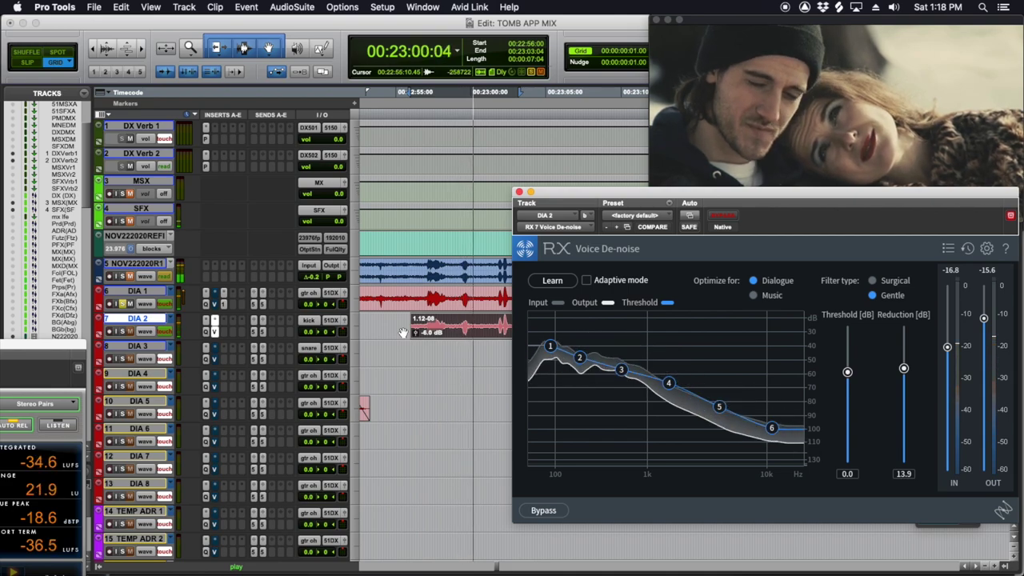
key("space")
key("space")
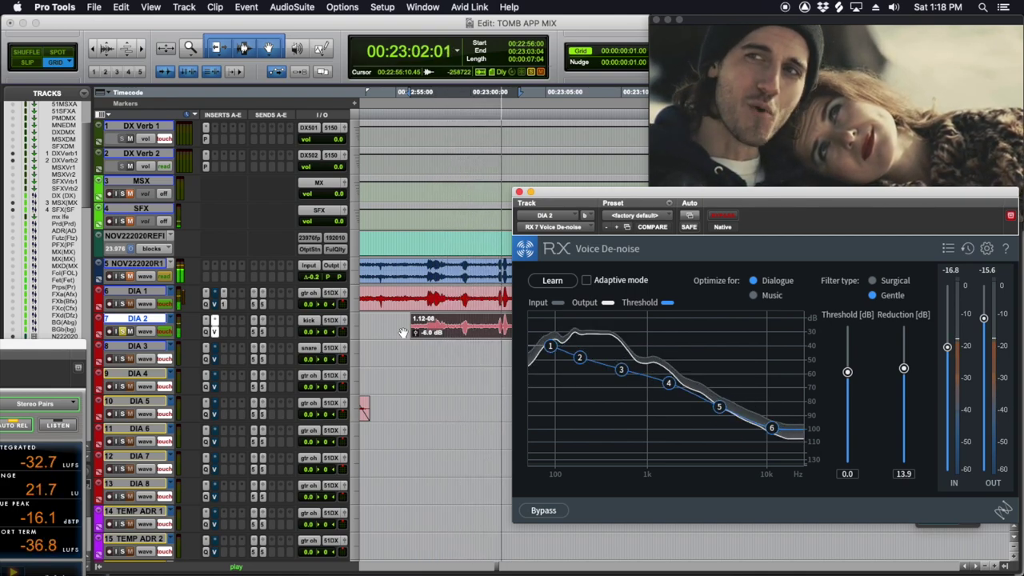
key("space")
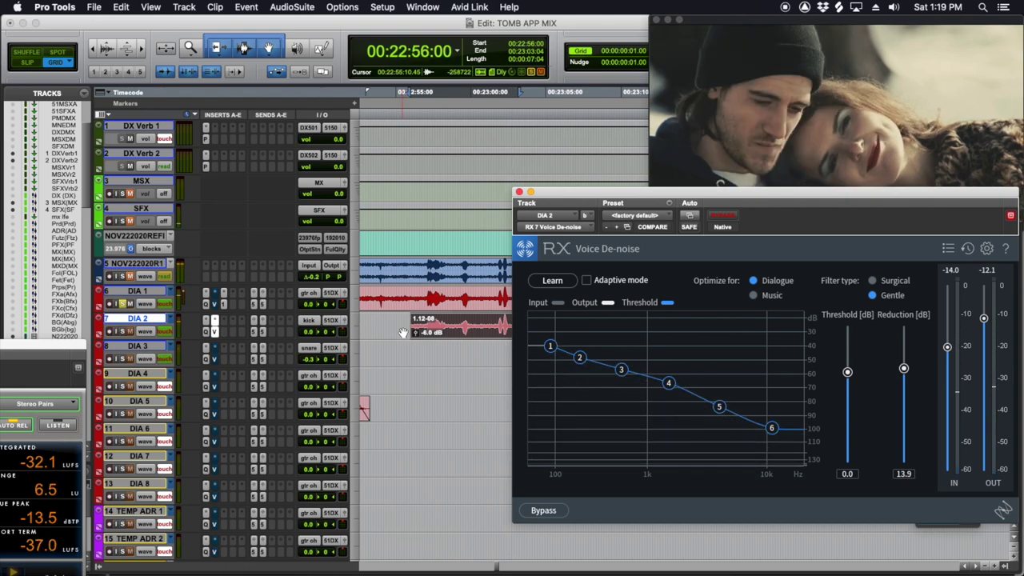
key("space")
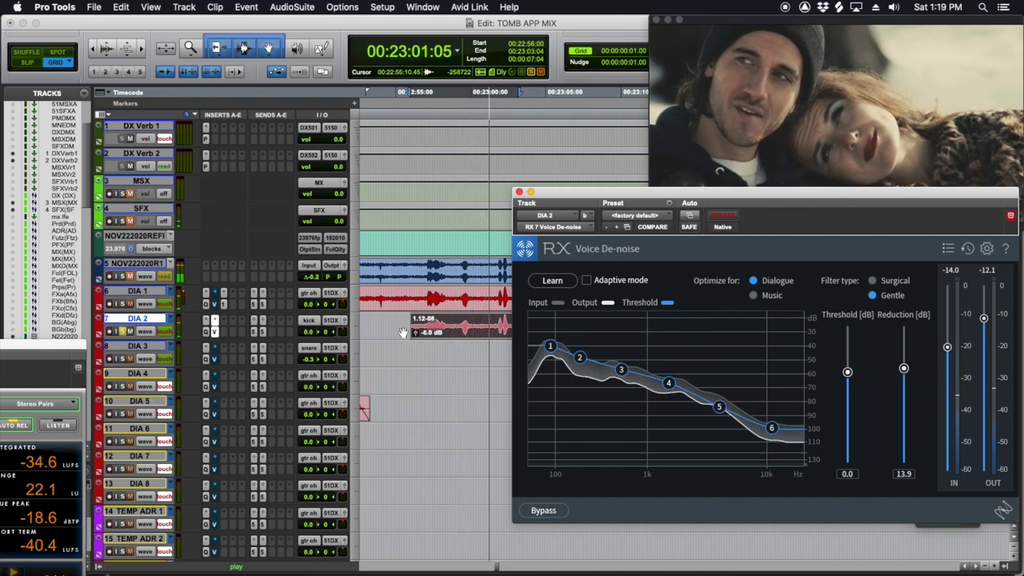
key("space")
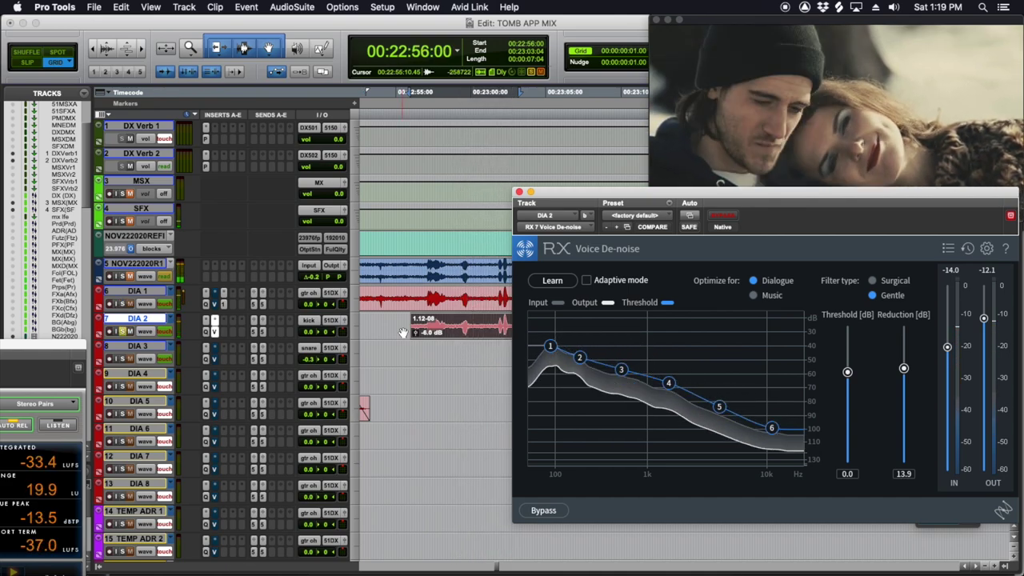
key("space")
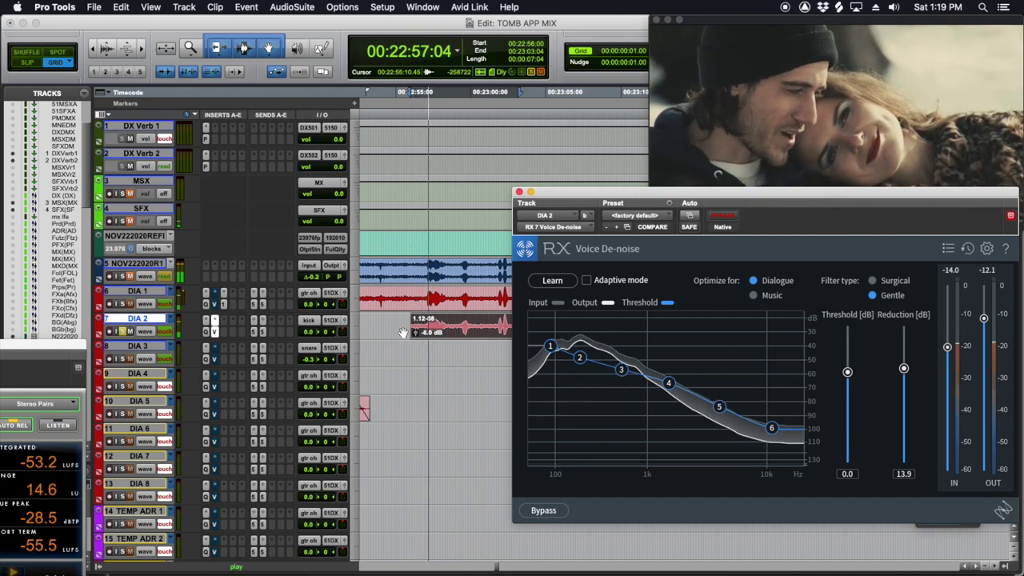
key("space")
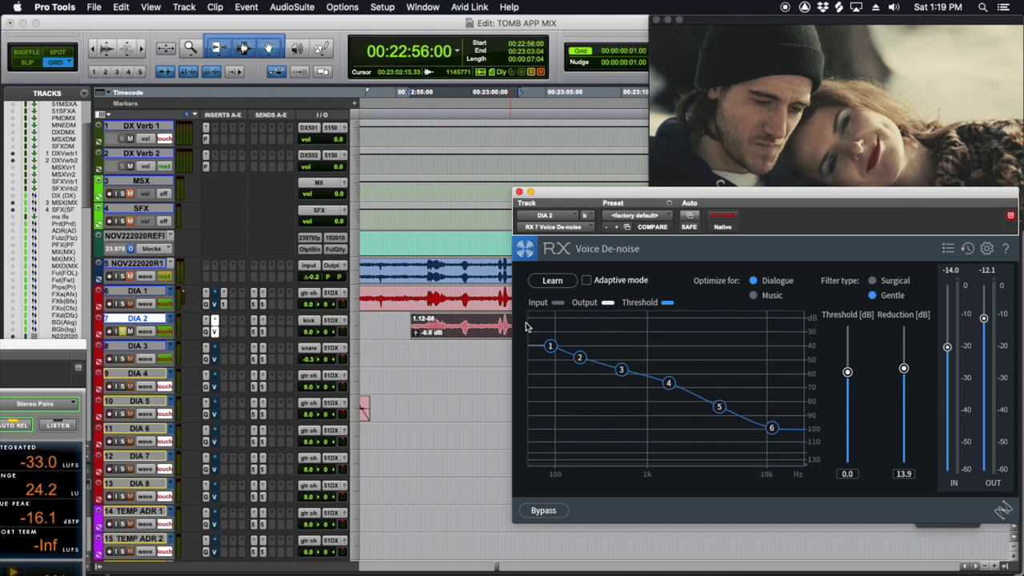
Close the Voice De-noise window, delete the copied clip from DIA 2, and remove the third insert from DIA 1.
left_click(519, 192)
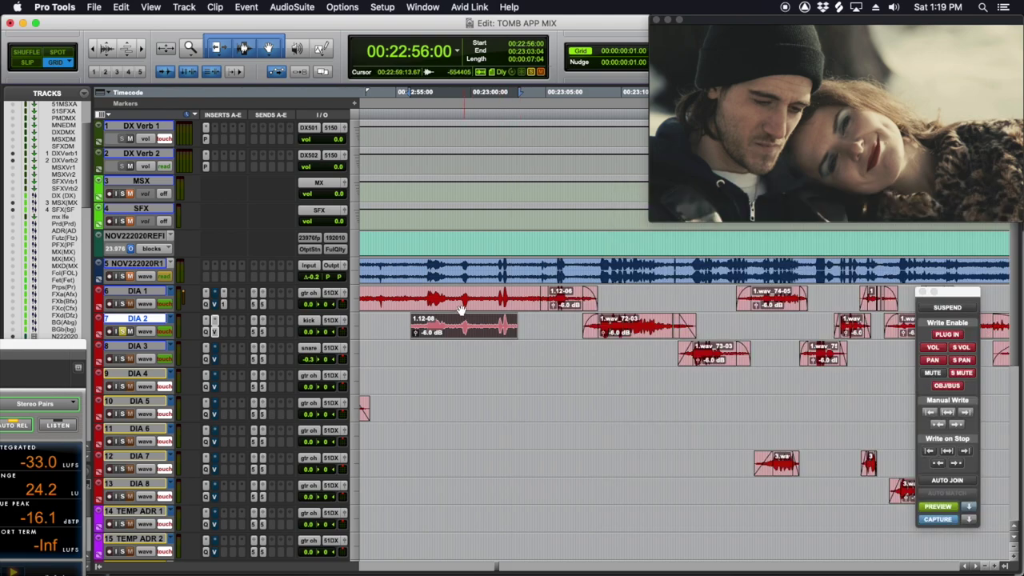
key("Delete")
left_click(424, 300)
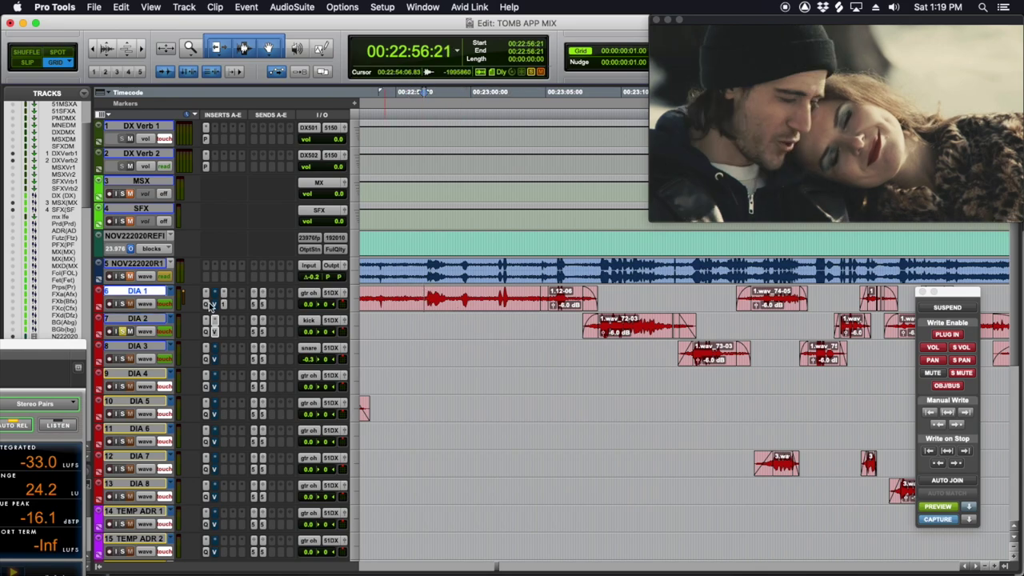
left_click(225, 293)
left_click(270, 216)
Reopen Voice De-noise on DIA 1 and set reduction to 6.2 dB and output gain to 3.1 dB during playback from 00:22:56:05.
left_click(215, 304)
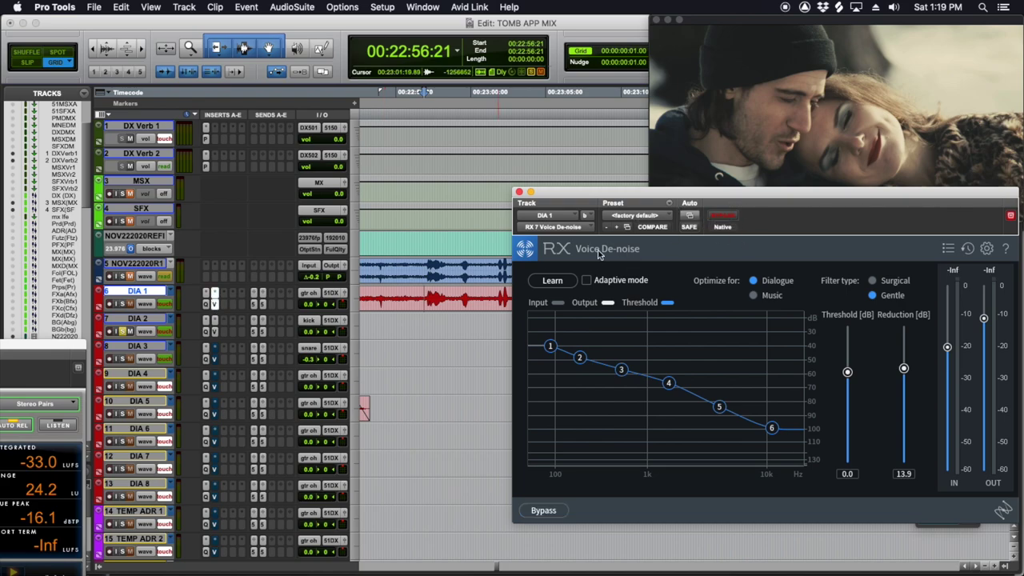
left_click(413, 288)
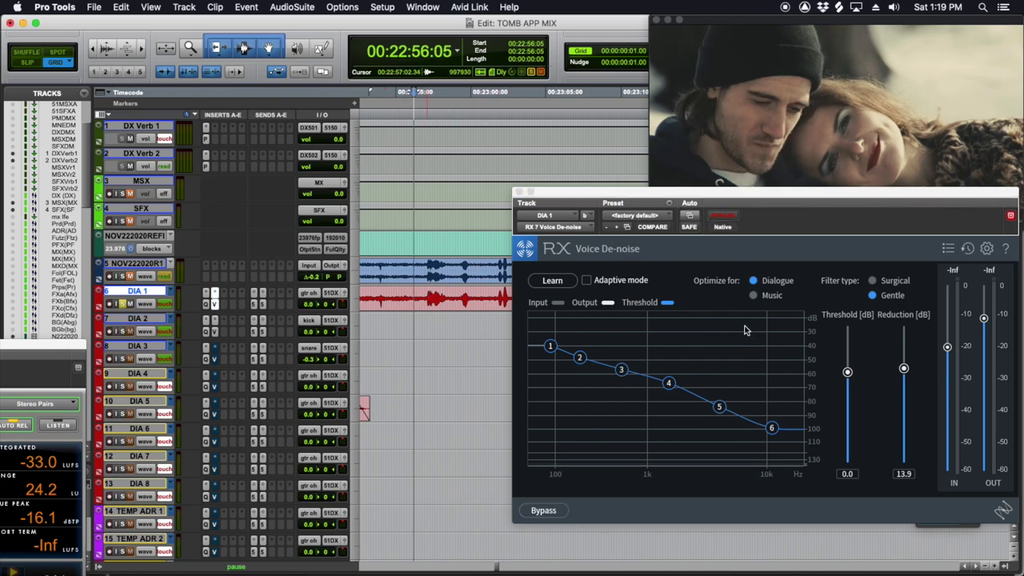
key("space")
left_click_drag(903, 369, 904, 419)
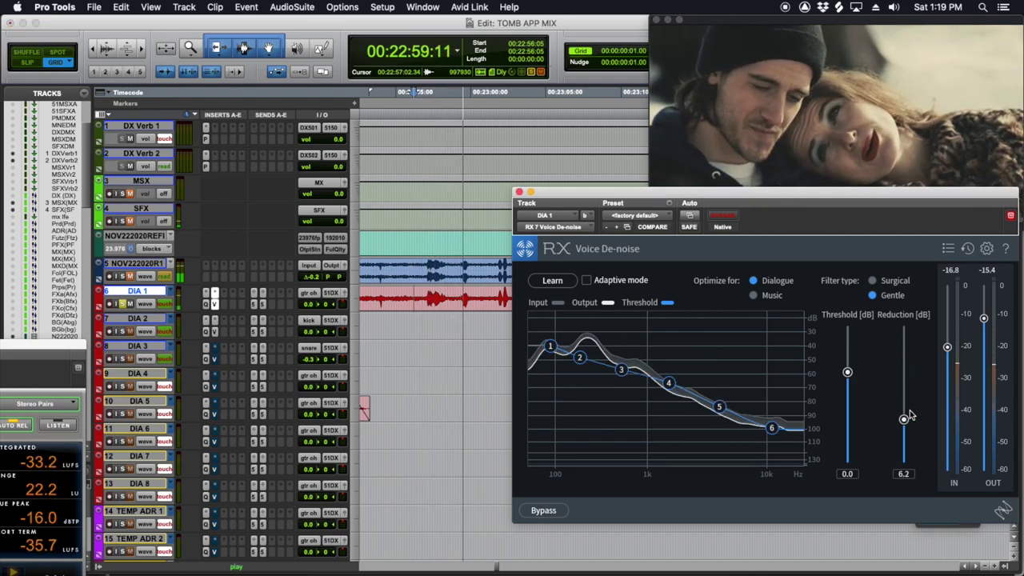
left_click_drag(987, 320, 985, 328)
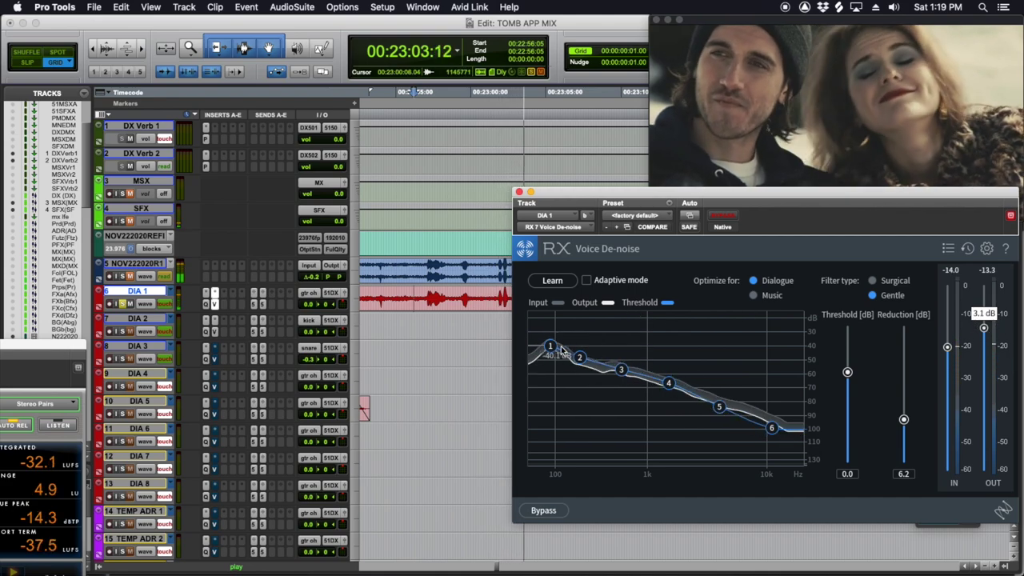
key("space")
Play DIA 1 from 00:22:55:07 and open its FabFilter Pro-Q 3 equalizer.
left_click_drag(567, 192, 551, 345)
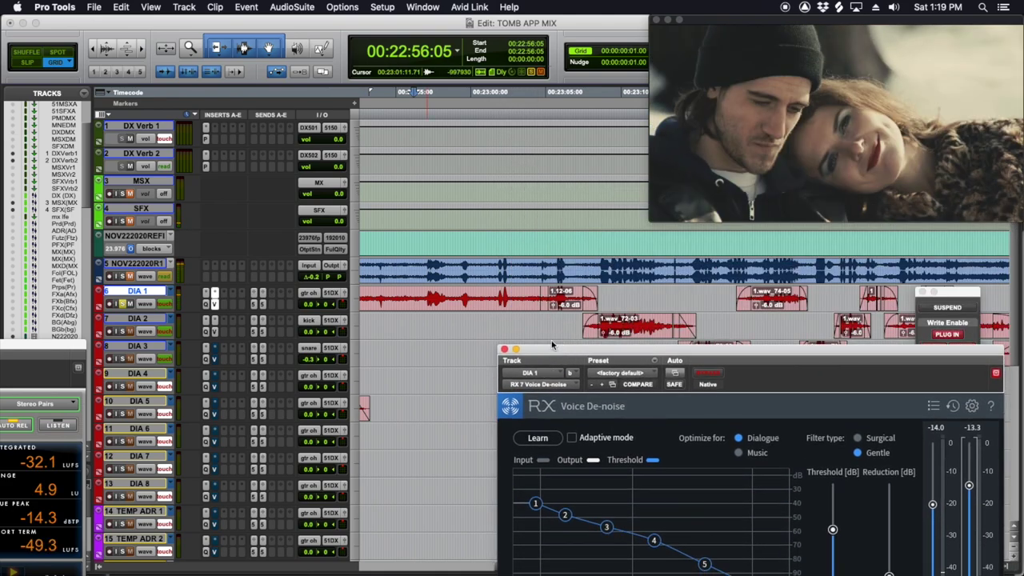
scroll(561, 302, "down", 4)
scroll(562, 305, "up", 2)
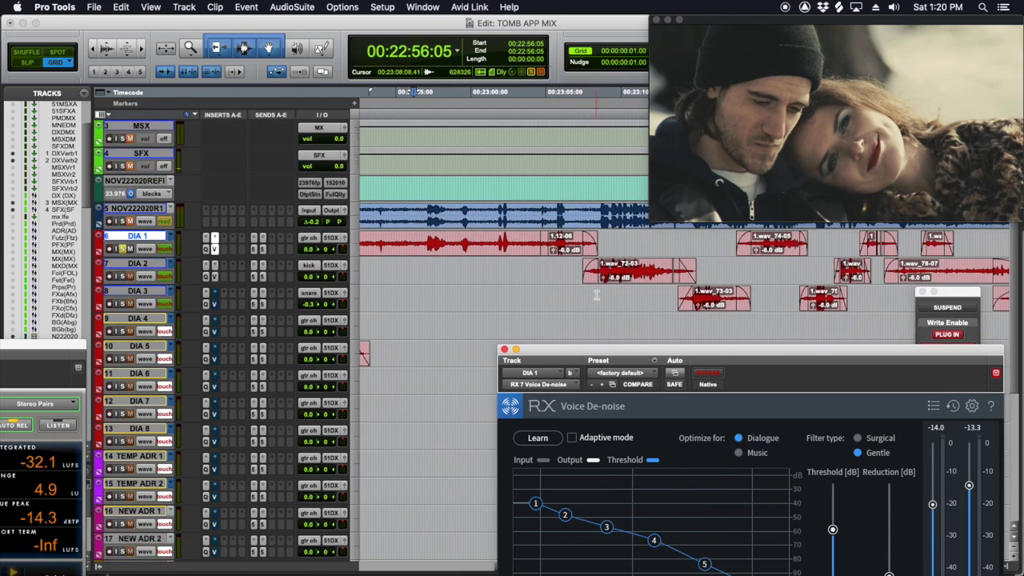
key("r")
scroll(577, 290, "right", 2)
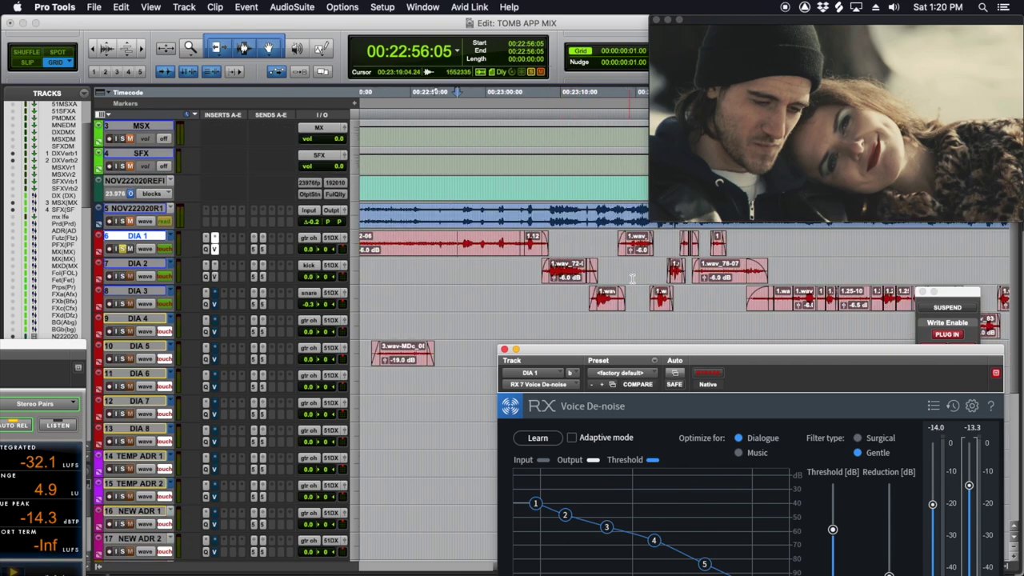
left_click(451, 237)
key("space")
left_click(207, 238)
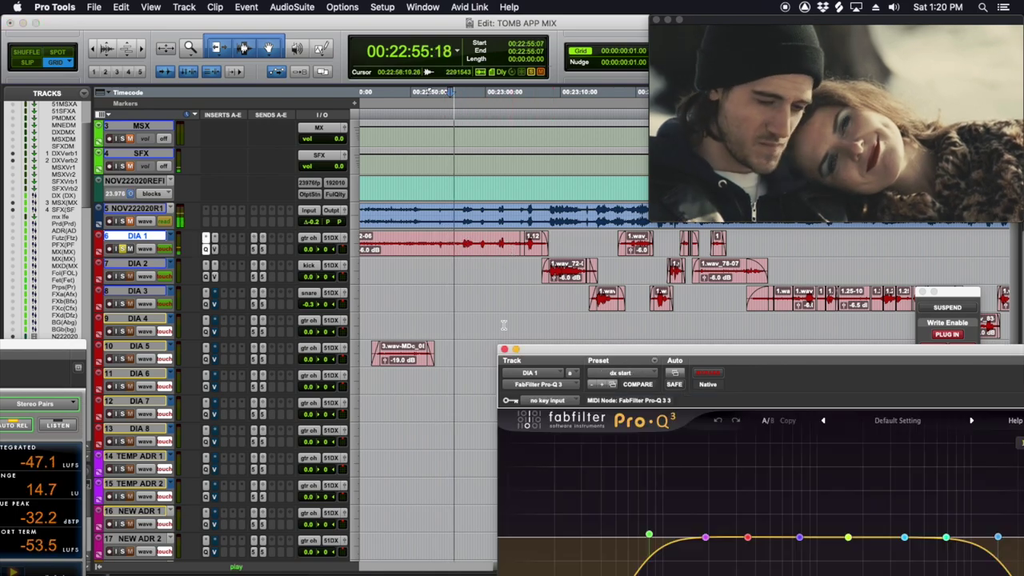
Set the low cut of DIA 1's Pro-Q 3 to about 87 Hz with a Q of 0.733, and close the equalizer.
left_click_drag(670, 350, 606, 218)
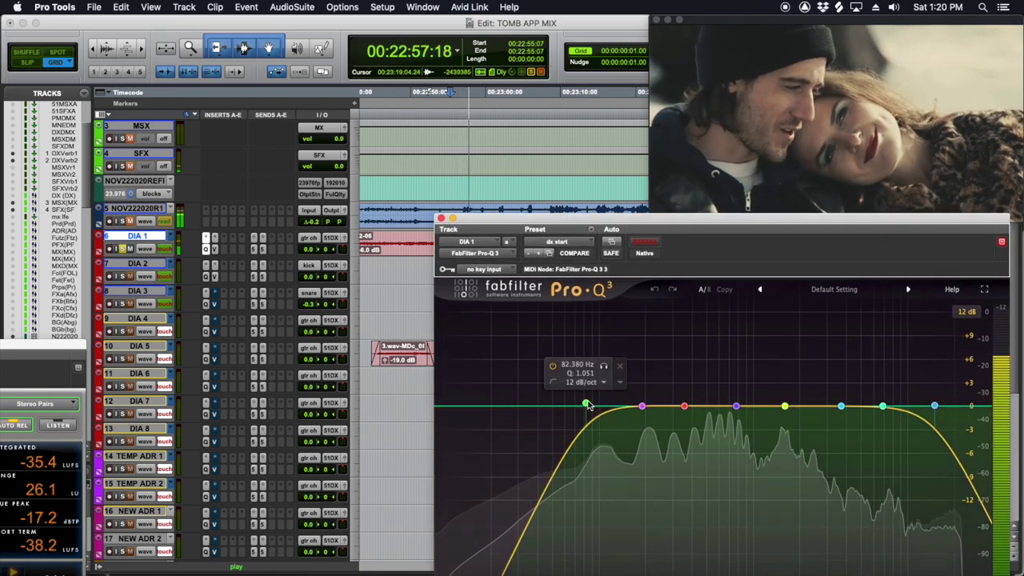
left_click_drag(587, 403, 589, 424)
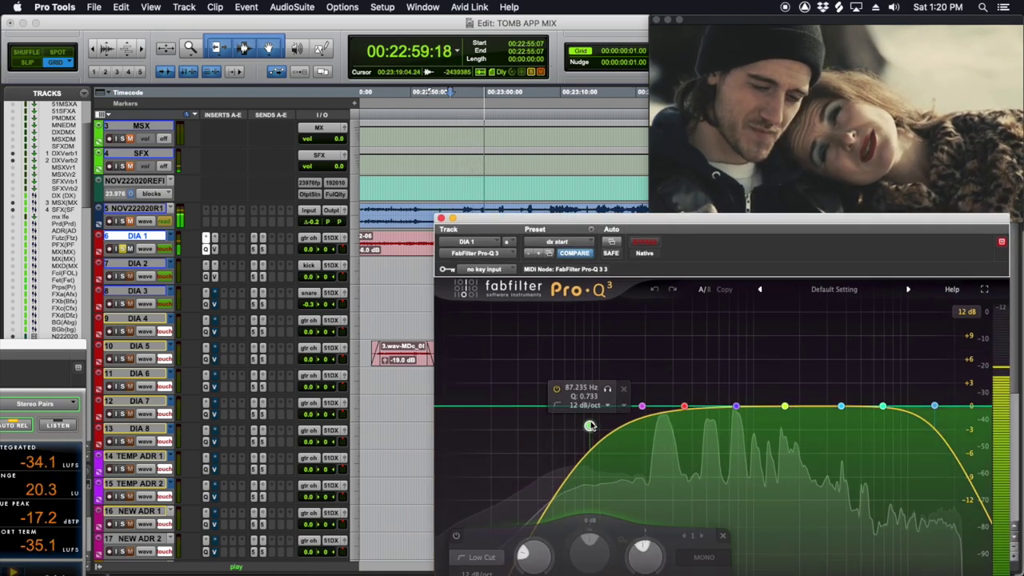
left_click_drag(557, 224, 510, 312)
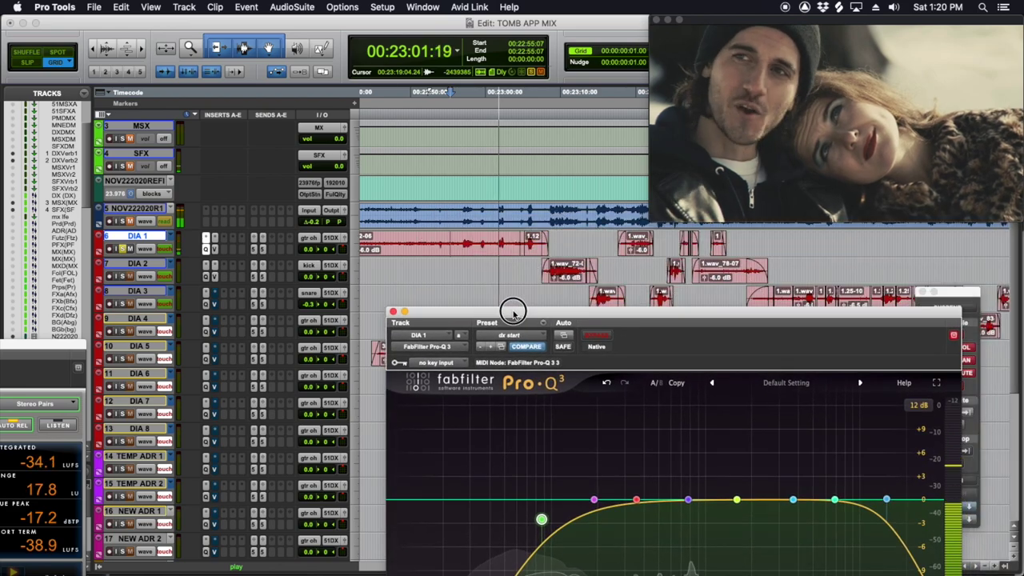
key("space")
left_click(413, 219)
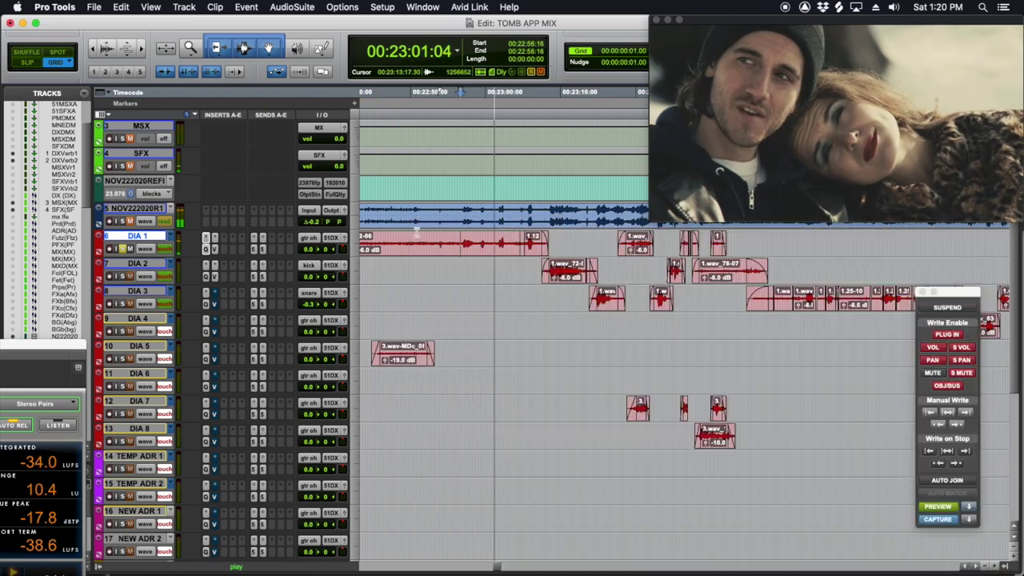
key("space")
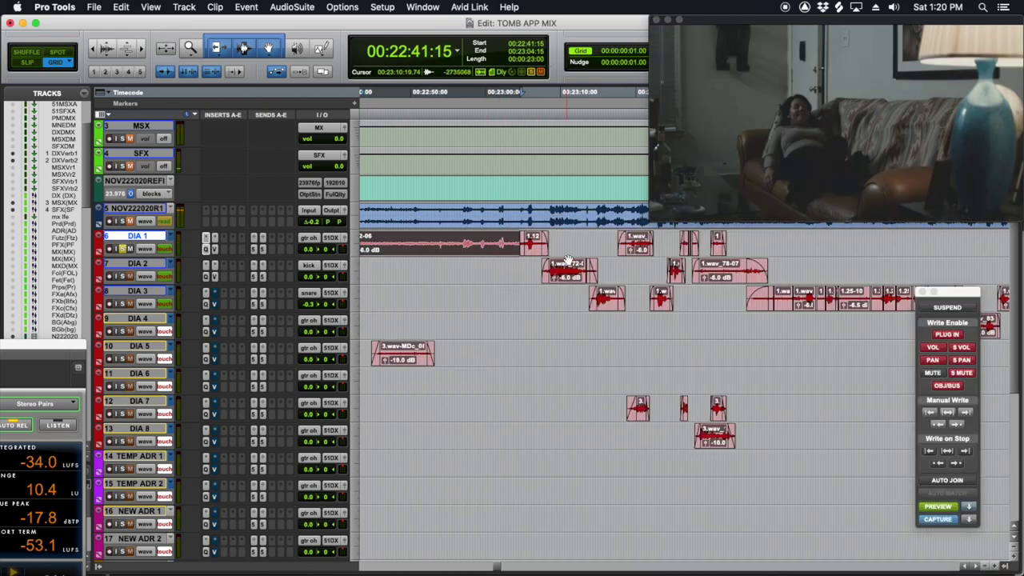
Select the DIA 1 range from 00:22:41:15 to 00:24:39:18 and copy its pan automation.
scroll(607, 284, "up", 2)
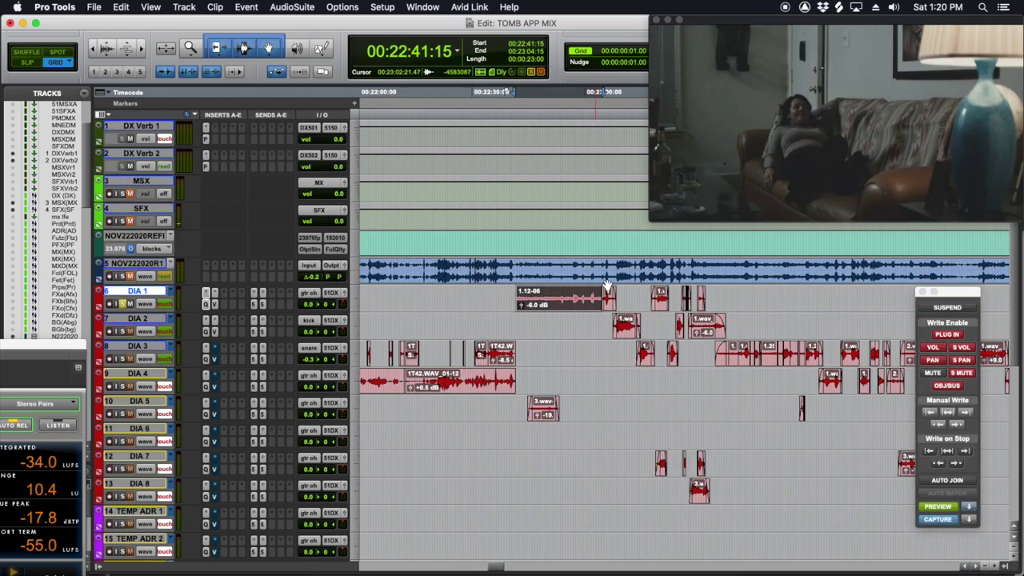
left_click_drag(563, 306, 775, 297)
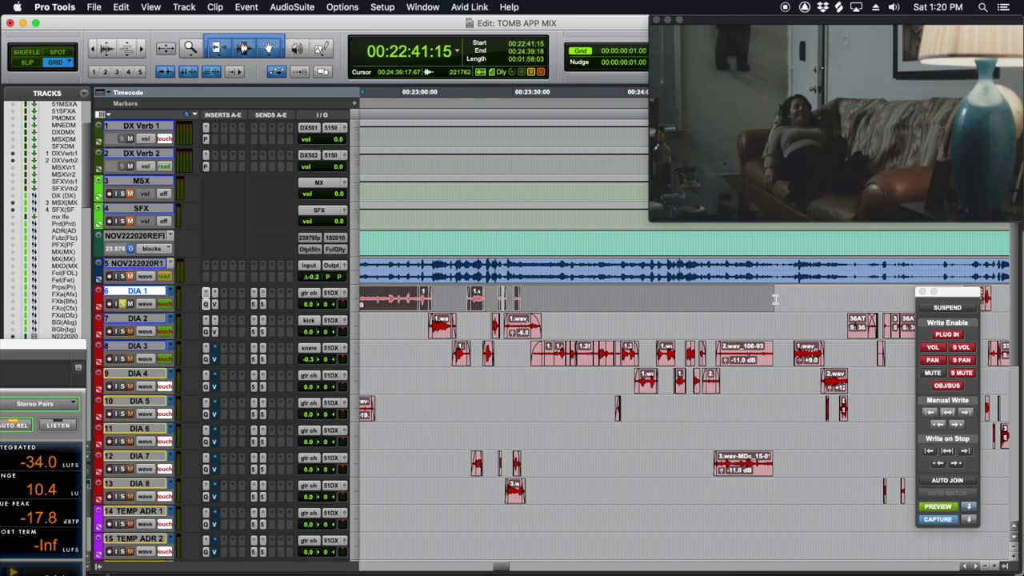
scroll(699, 317, "left", 3)
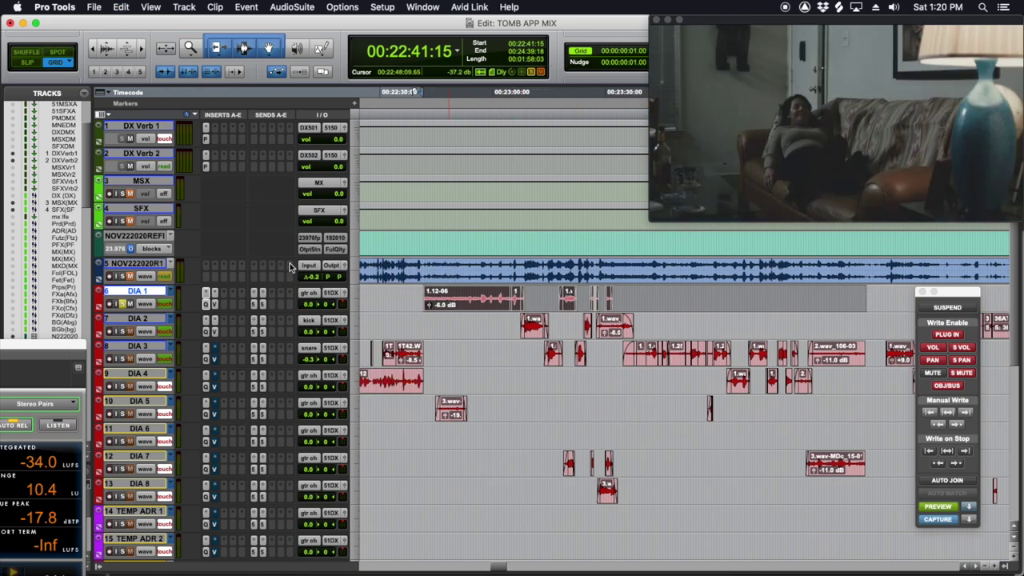
left_click(128, 7)
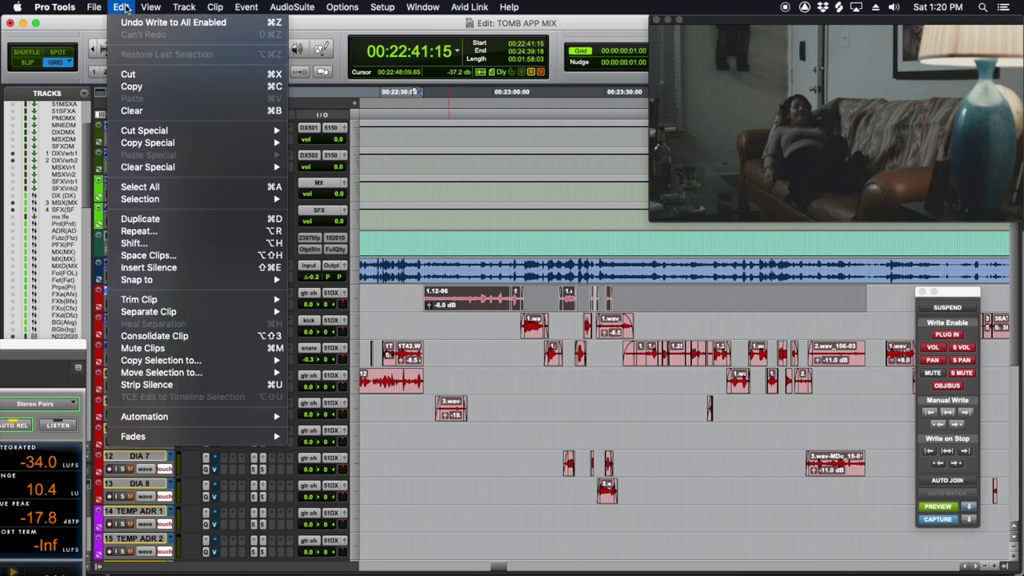
mouse_move(183, 150)
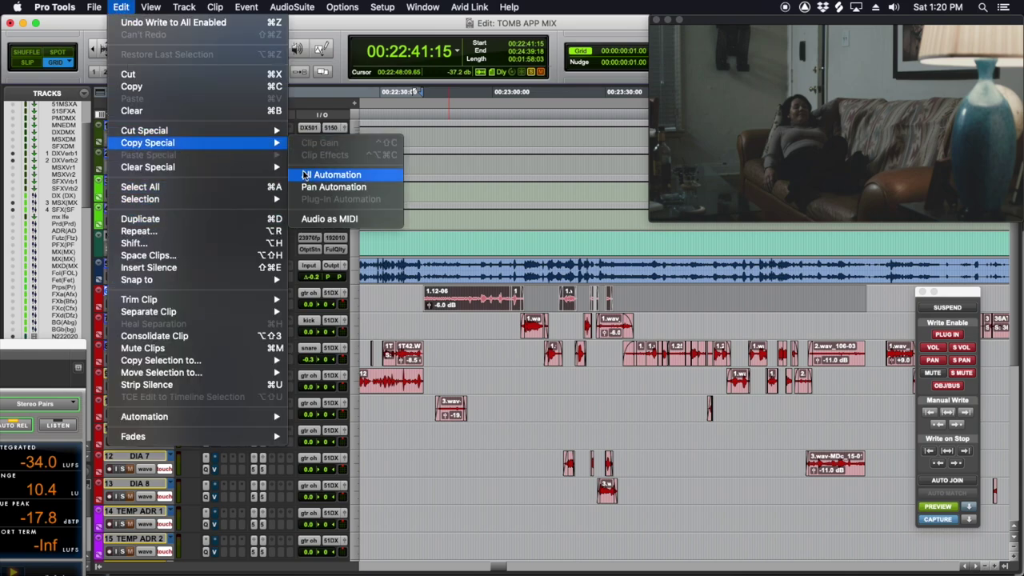
left_click(333, 187)
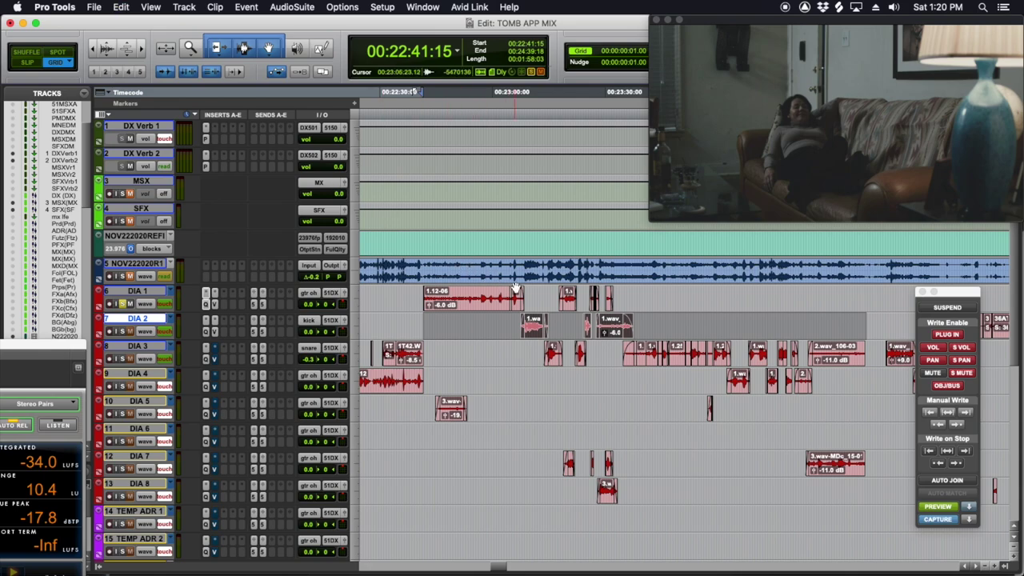
Select the scene's clip ranges in turn on DIA 3, DIA 4 and DIA 5, with DIA 5's early range from 00:22:41:14 to 00:22:59:16.
scroll(571, 335, "right", 5)
left_click_drag(432, 348, 762, 350)
left_click(617, 370)
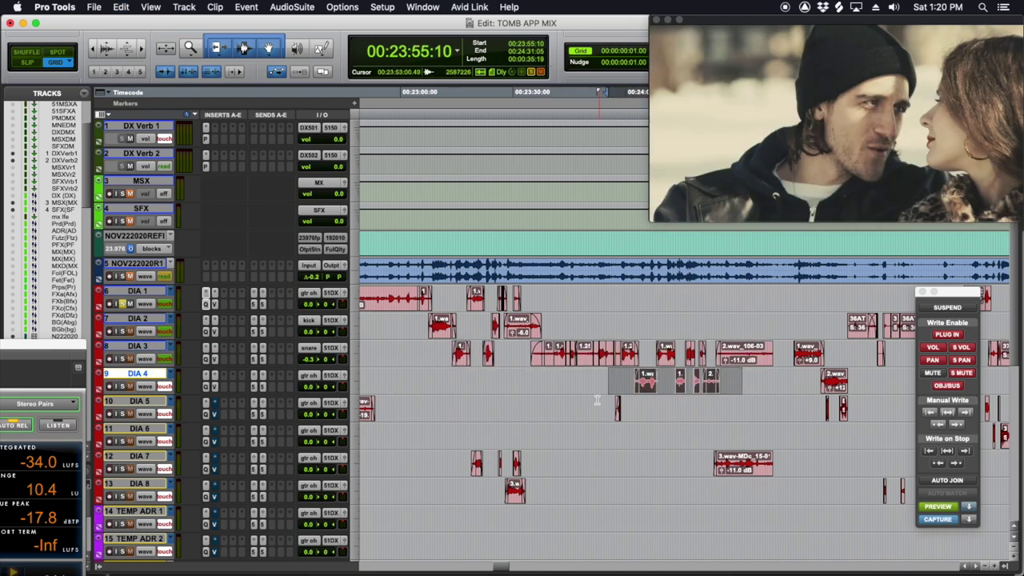
left_click_drag(600, 407, 686, 408)
scroll(512, 444, "left", 5)
left_click_drag(424, 408, 491, 407)
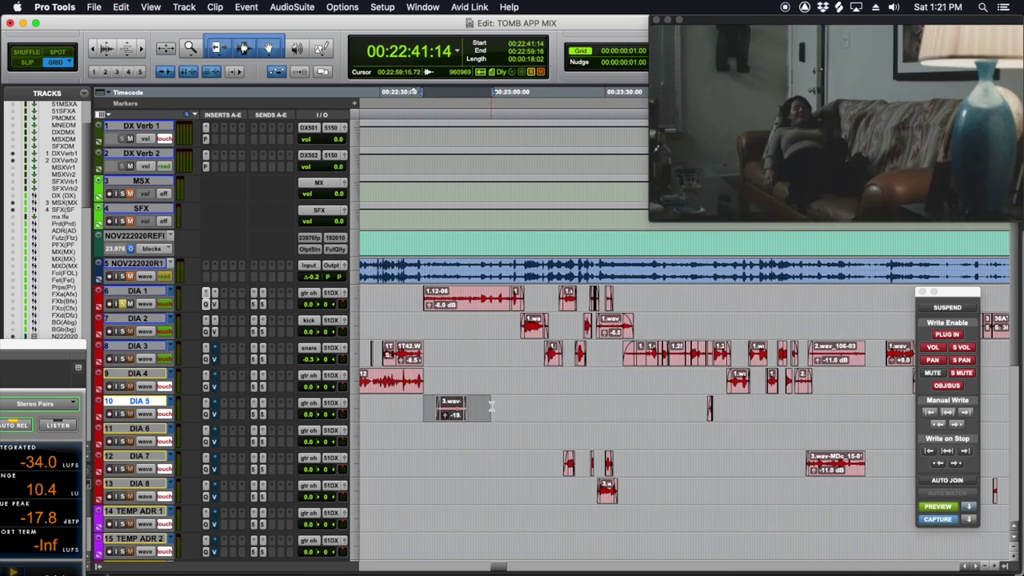
Copy the DIA 7 range from 00:23:16:13 to 00:24:44:12 and select DIA 8's range from 00:23:26:14 to 00:23:45:08.
left_click_drag(554, 461, 884, 452)
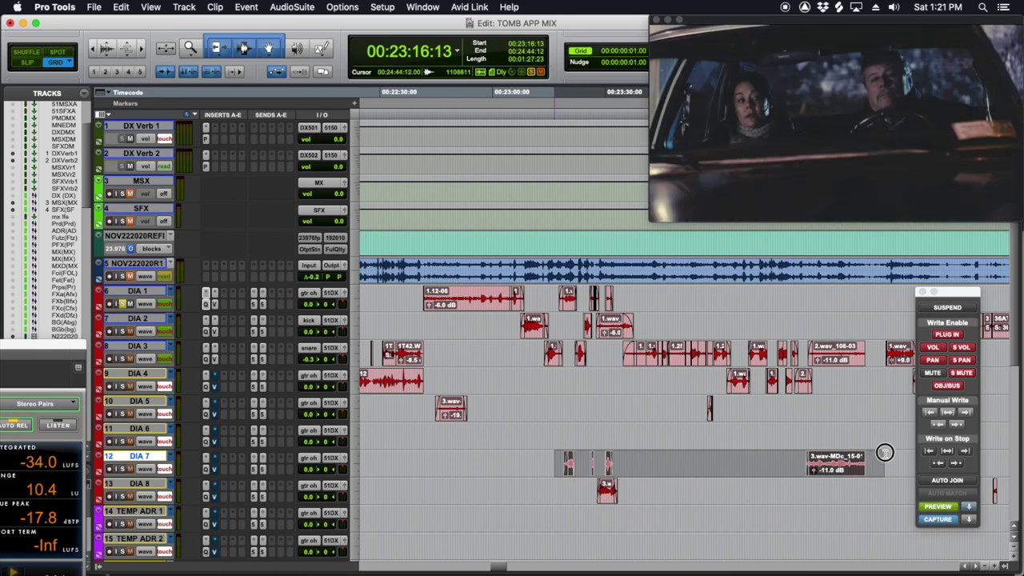
key("super+c")
left_click_drag(596, 488, 662, 488)
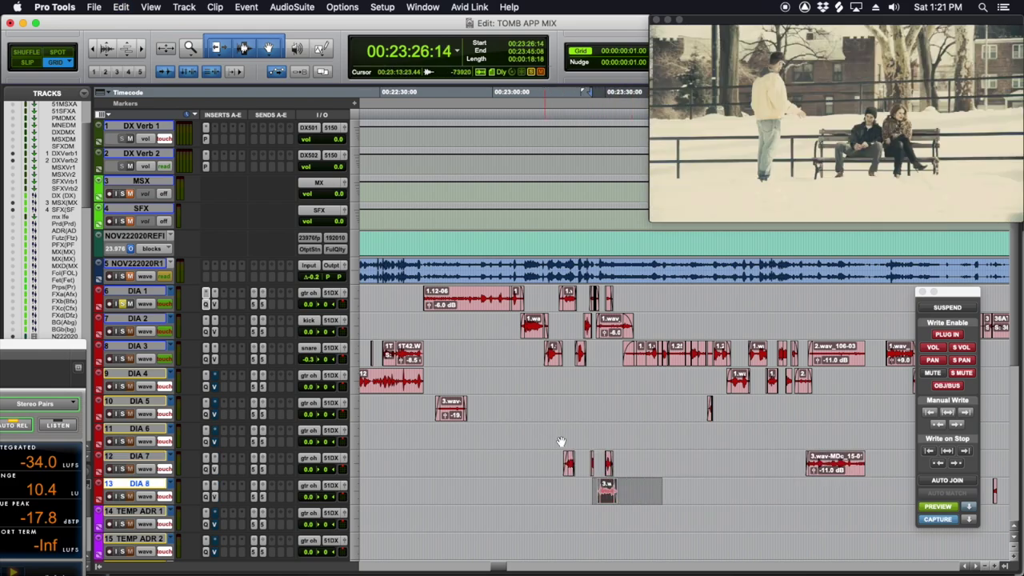
Turn off automation preview and write a volume automation pass on the dialogue tracks, playing from 00:22:39:13 to about 00:23:03.
left_click(944, 508)
left_click(416, 320)
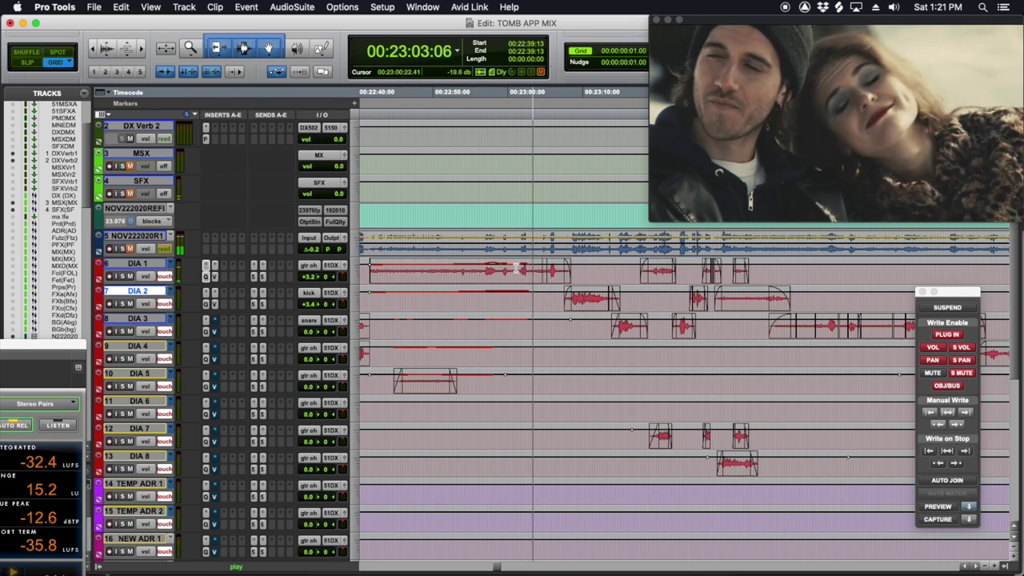
key("space")
Write another volume automation pass on the dialogue tracks, playing from 00:22:52:10 to about 00:23:23.
left_click(478, 281)
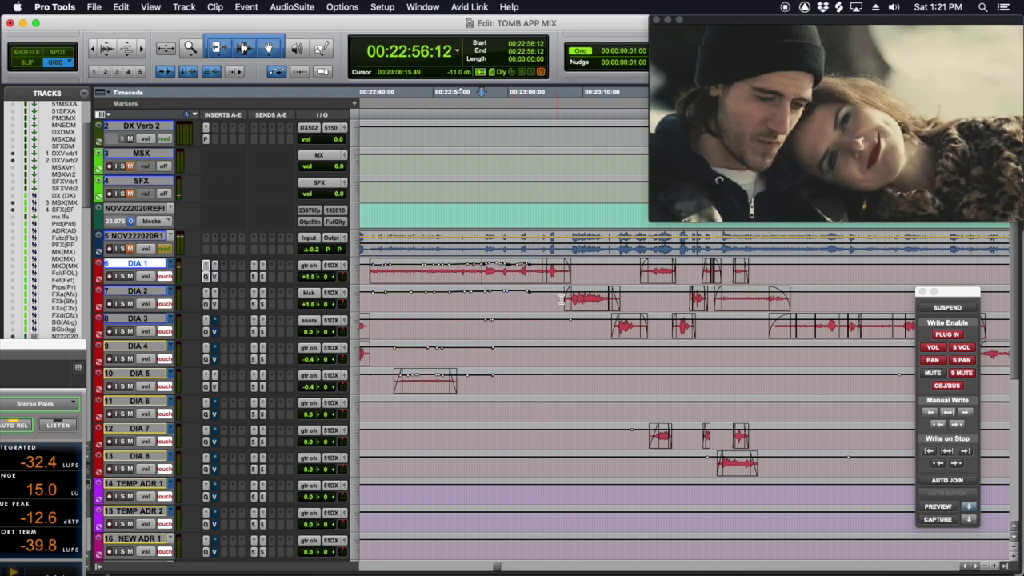
left_click(485, 280)
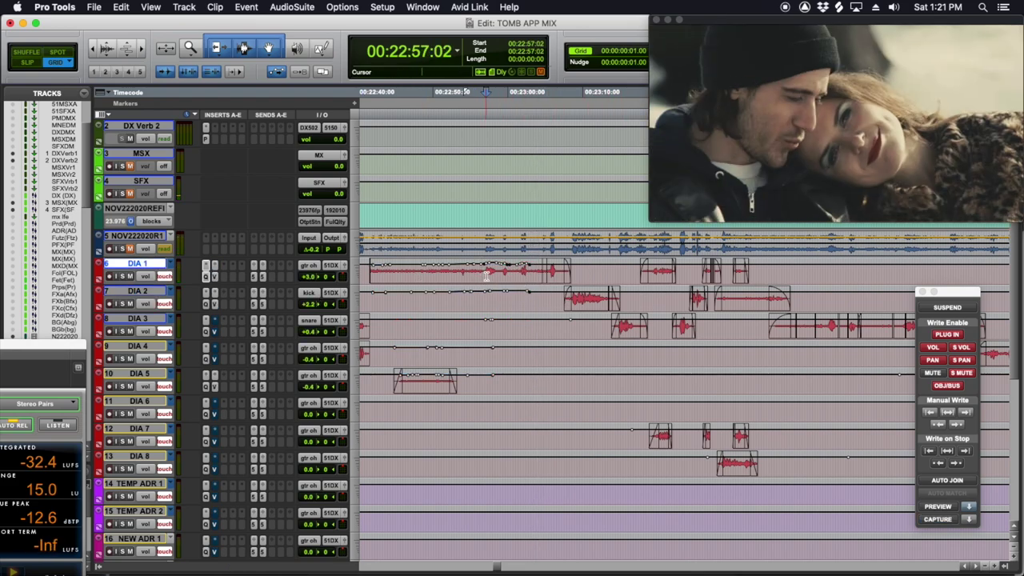
key("t")
key("super+alt+bracketright")
key("super+alt+bracketright")
scroll(560, 282, "right", 5)
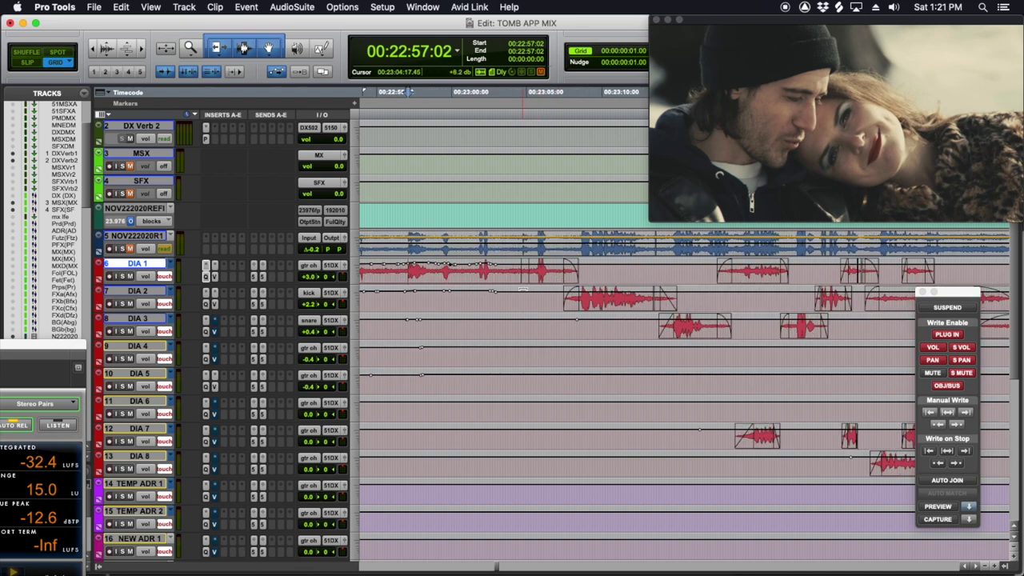
scroll(564, 281, "left", 2)
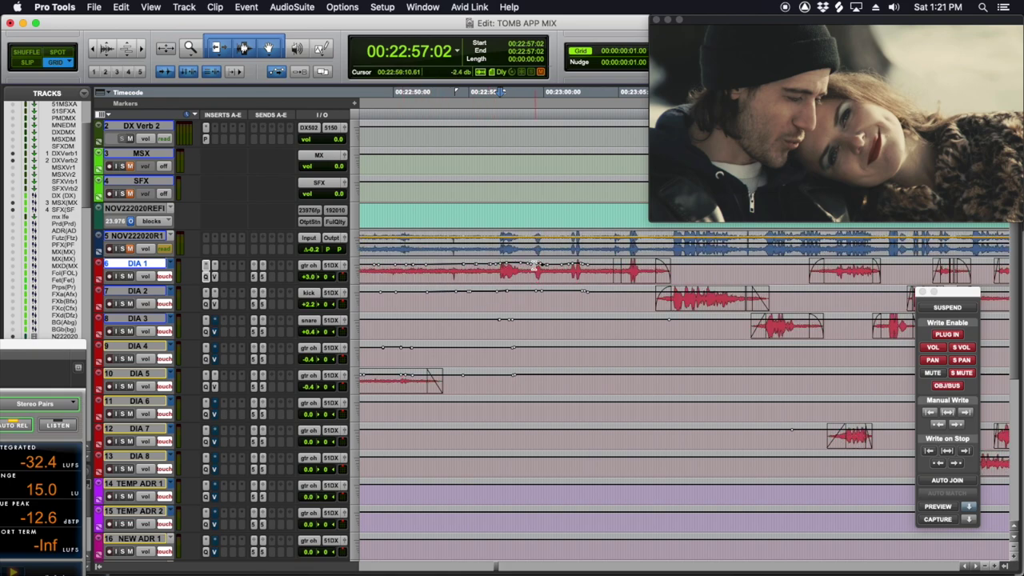
key("space")
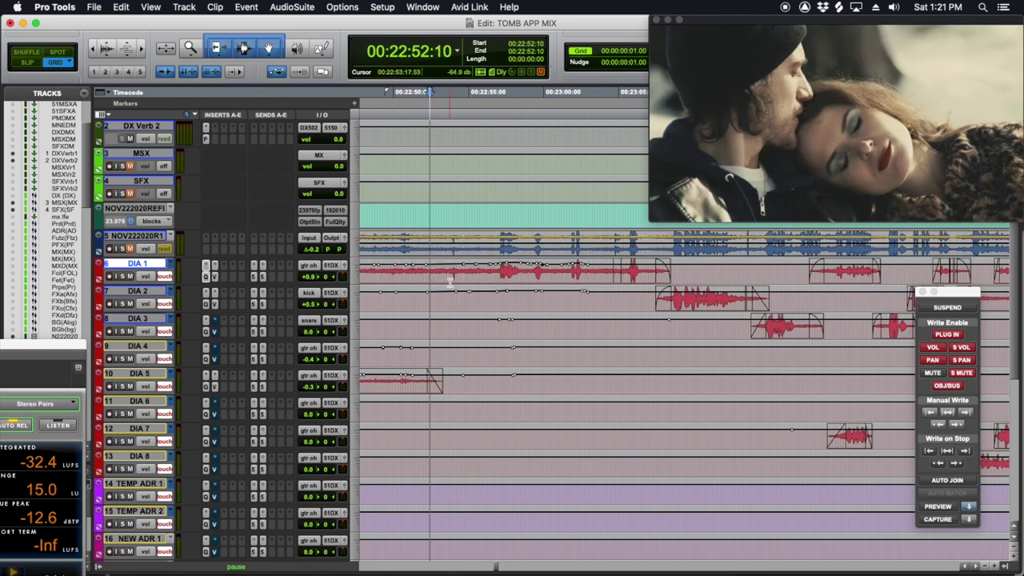
key("space")
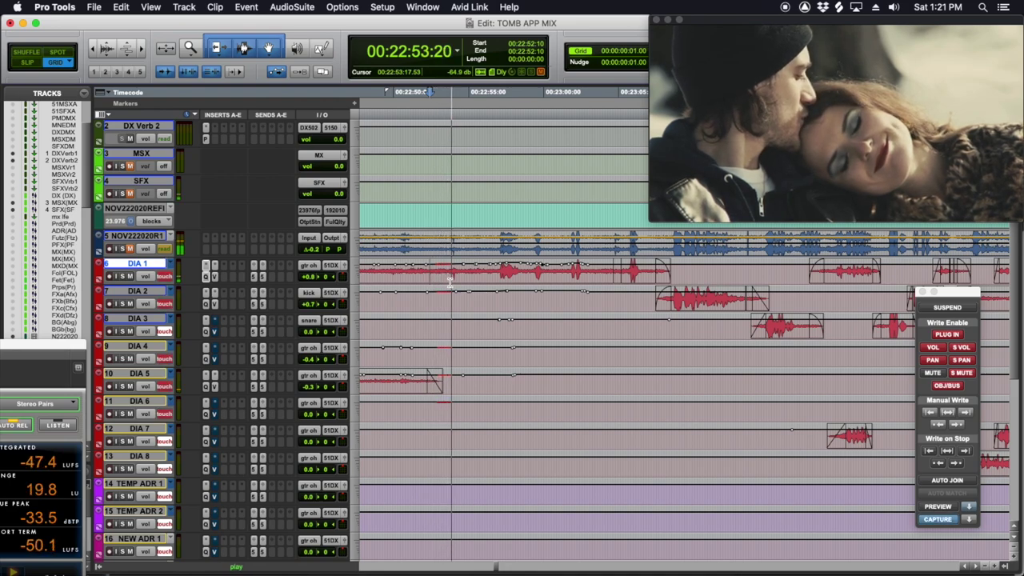
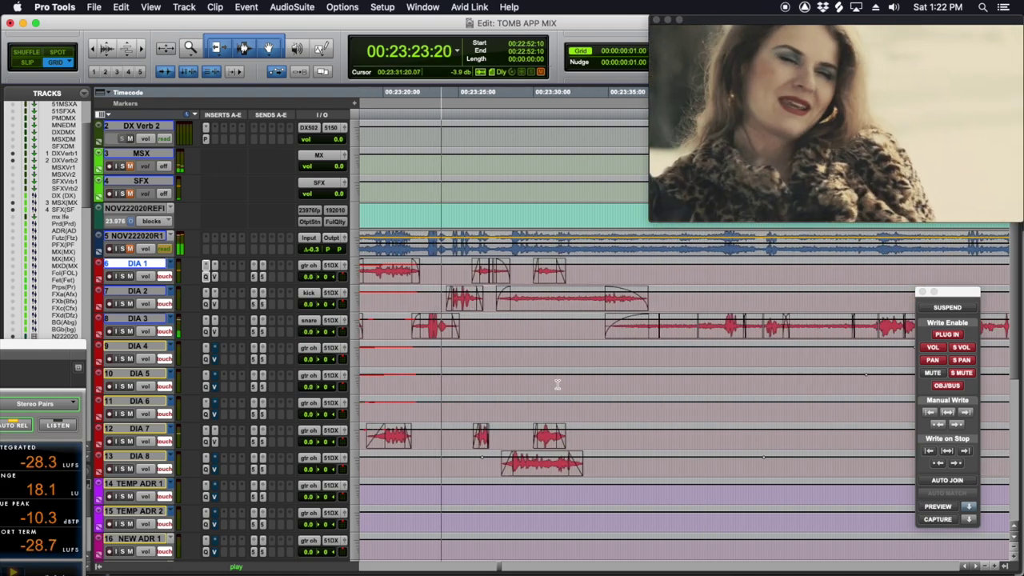
scroll(557, 385, "up", 1)
key("space")
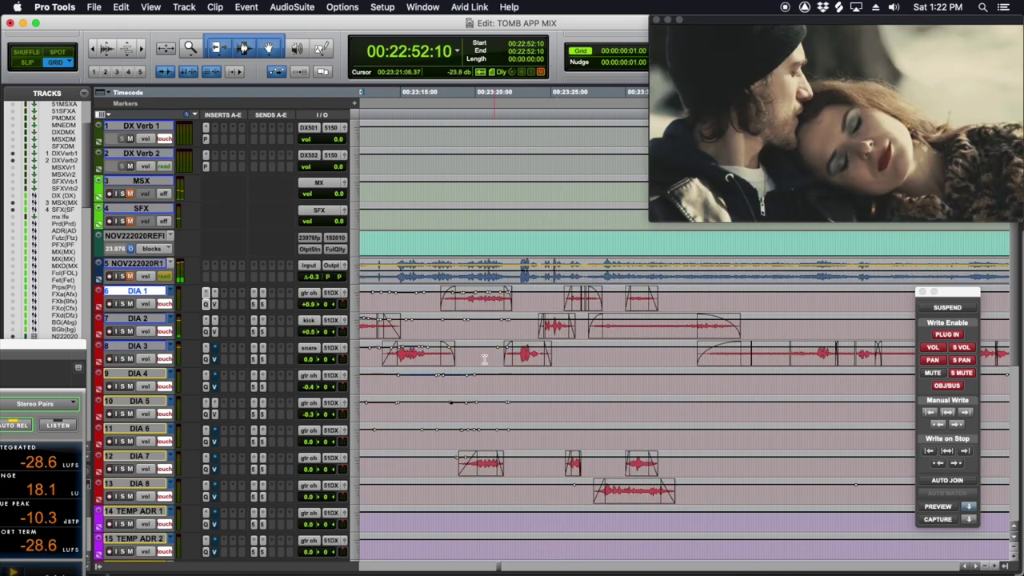
Audition the DIA 7 clip from 00:23:18:18 and again from 00:23:19:18, with the waveform height enlarged.
left_click(484, 359)
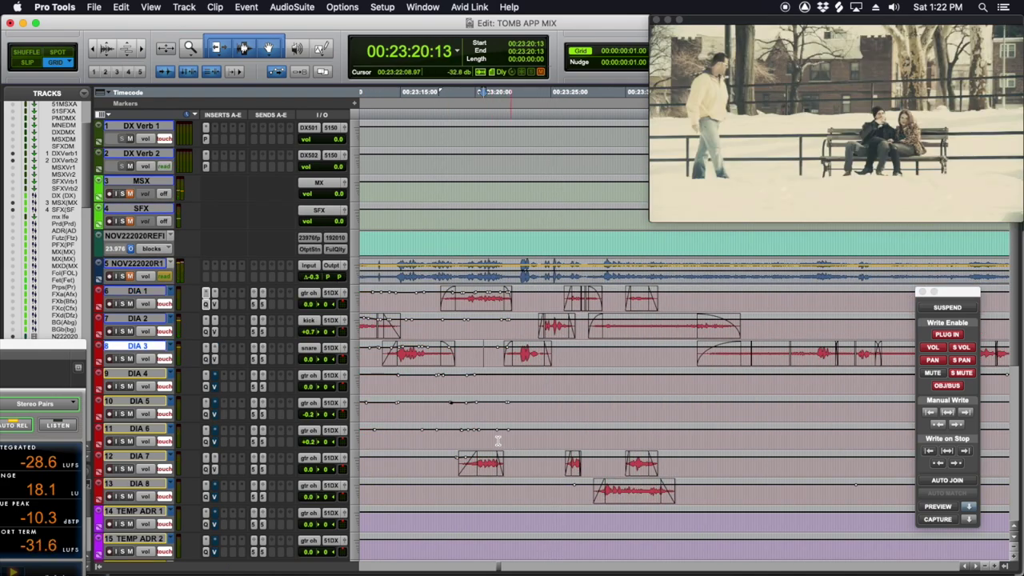
left_click(456, 467)
key("space")
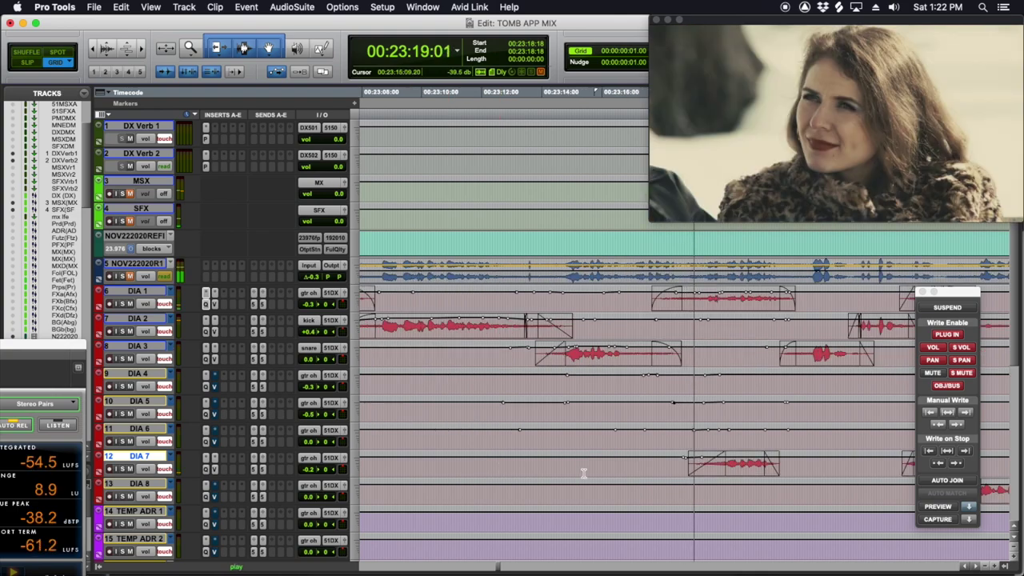
key("super+bracketright")
key("space")
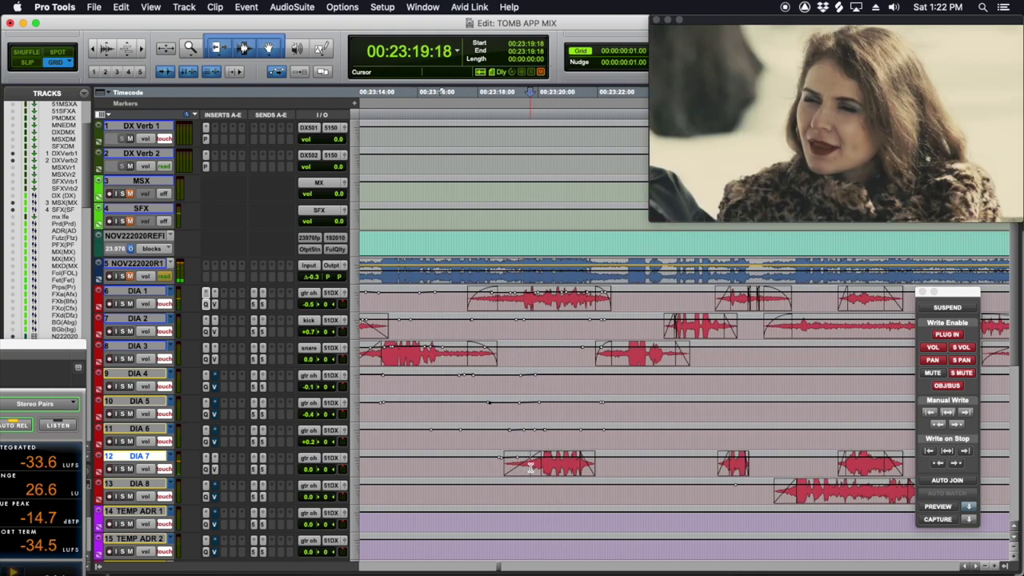
key("space")
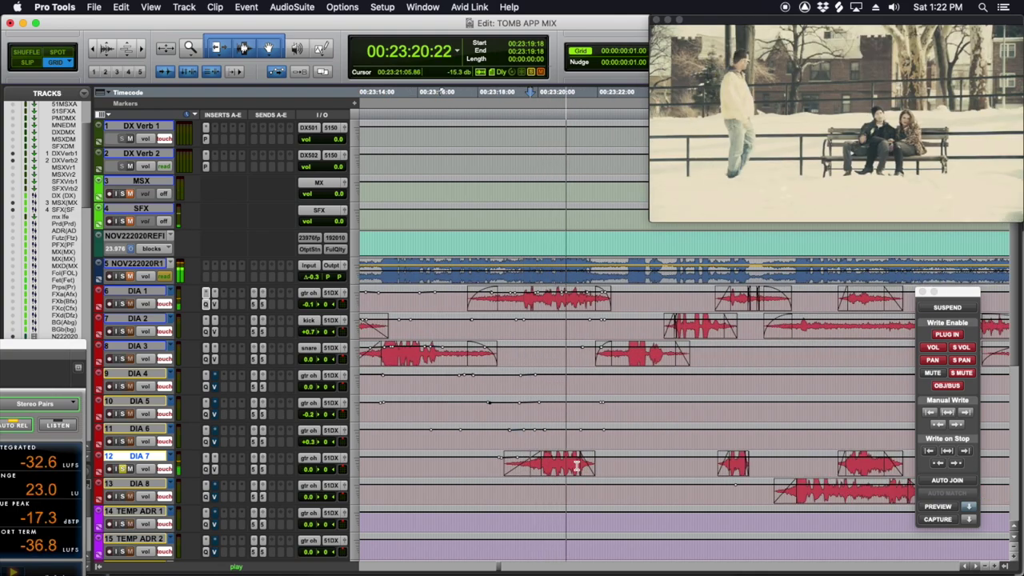
key("space")
Audition DIA 7 from 00:23:18:18 while checking the low-frequency bands of its Pro-Q 3, and close the plug-in.
left_click_drag(569, 468, 544, 468)
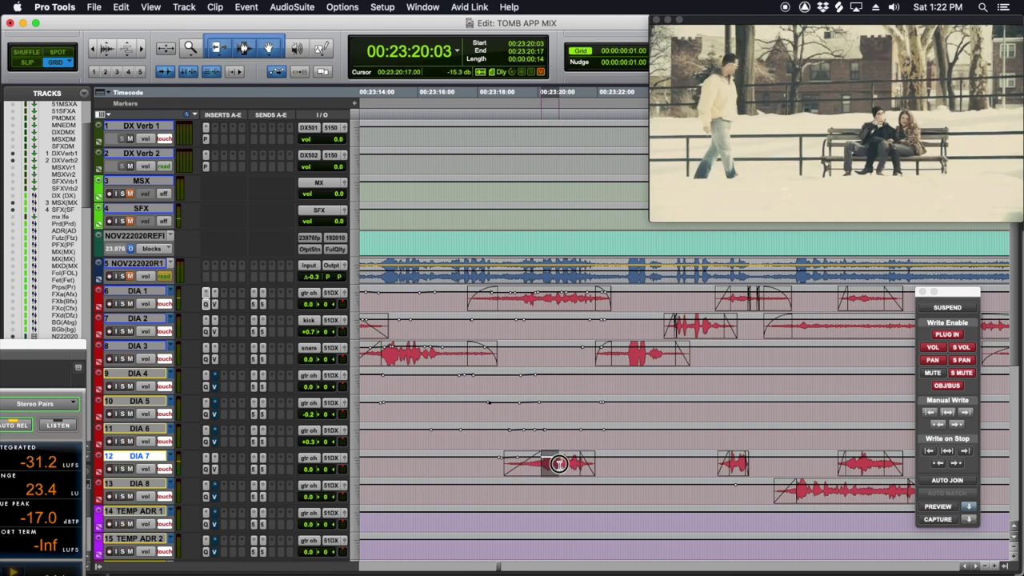
left_click(559, 464)
left_click(502, 471)
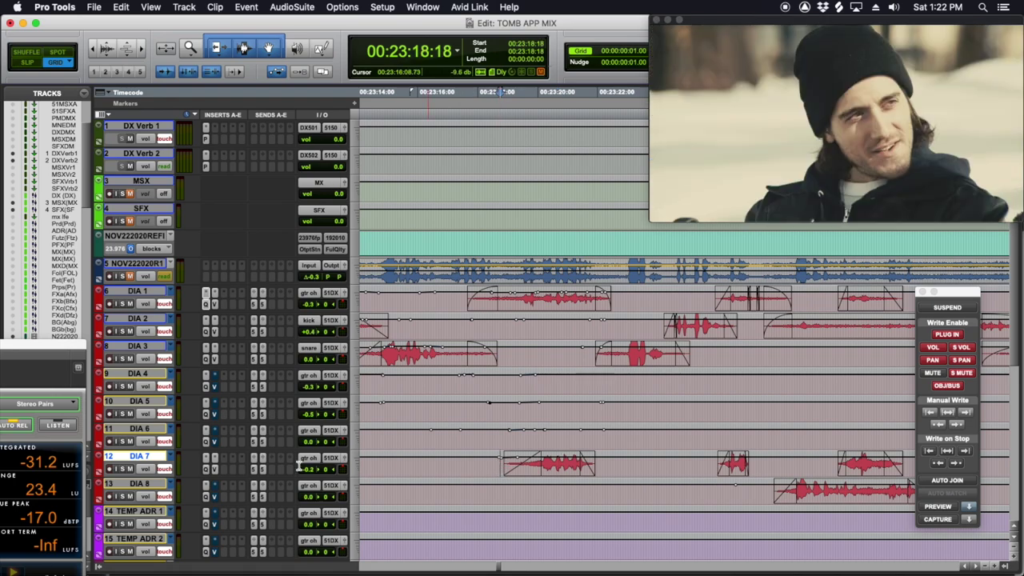
left_click(208, 470)
key("space")
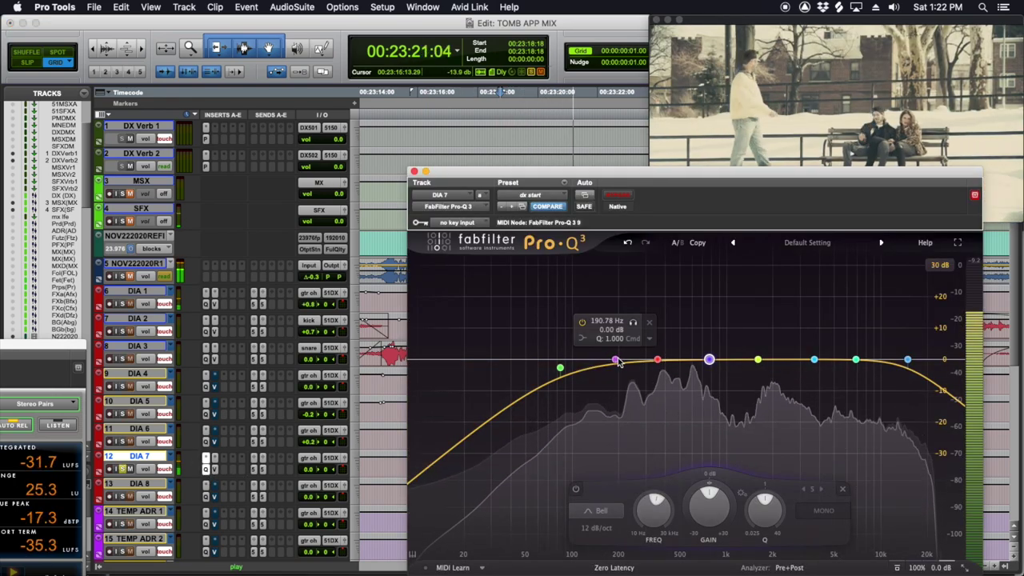
key("space")
key("space")
mouse_move(613, 358)
left_mouse_down()
mouse_move(641, 346)
mouse_move(572, 367)
mouse_move(596, 364)
left_mouse_up()
key("space")
key("space")
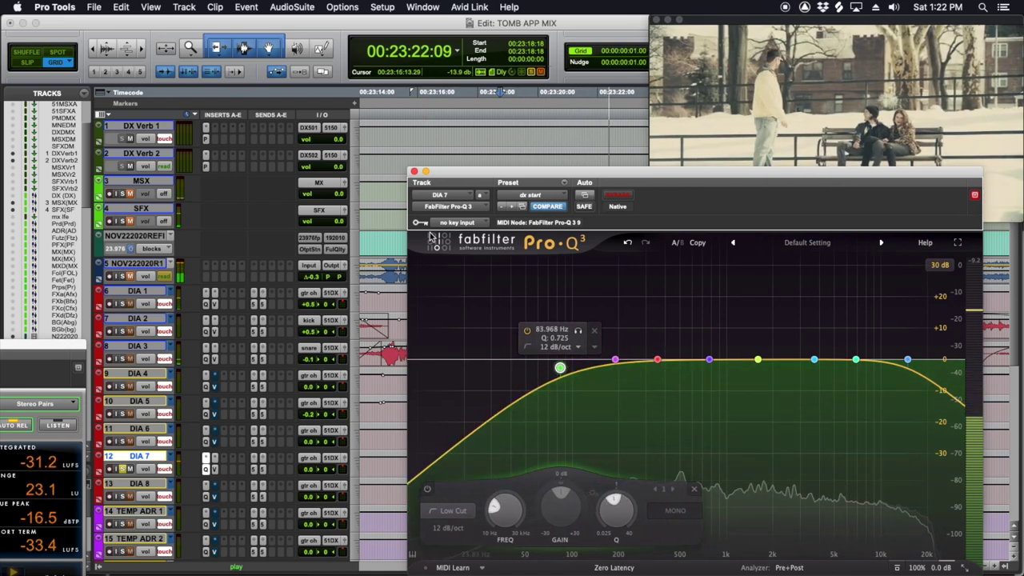
key("space")
left_click(414, 171)
Write a volume automation pass on the dialogue tracks, playing from 00:23:18:06 to about 00:23:23.
left_click(485, 464)
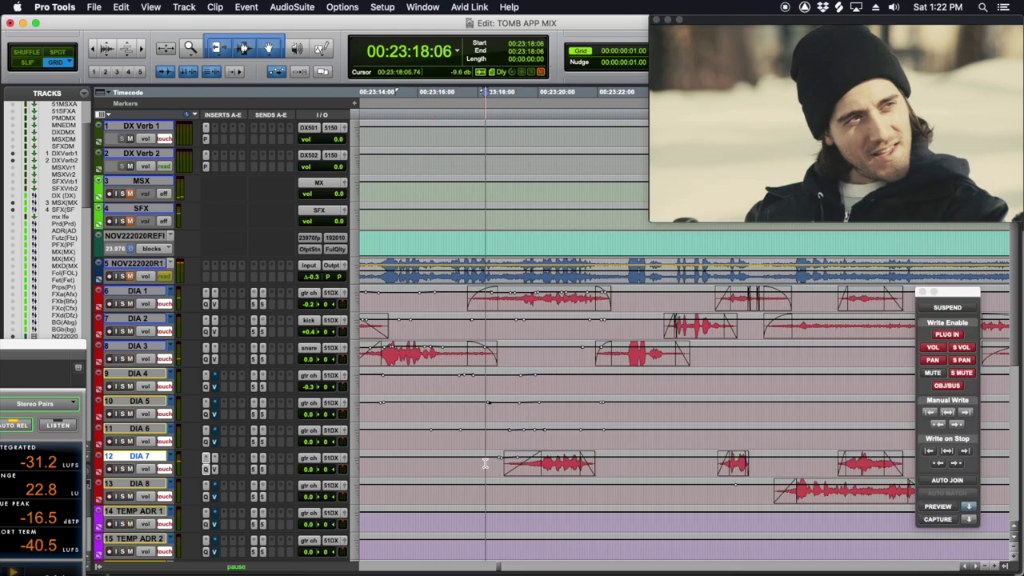
key("space")
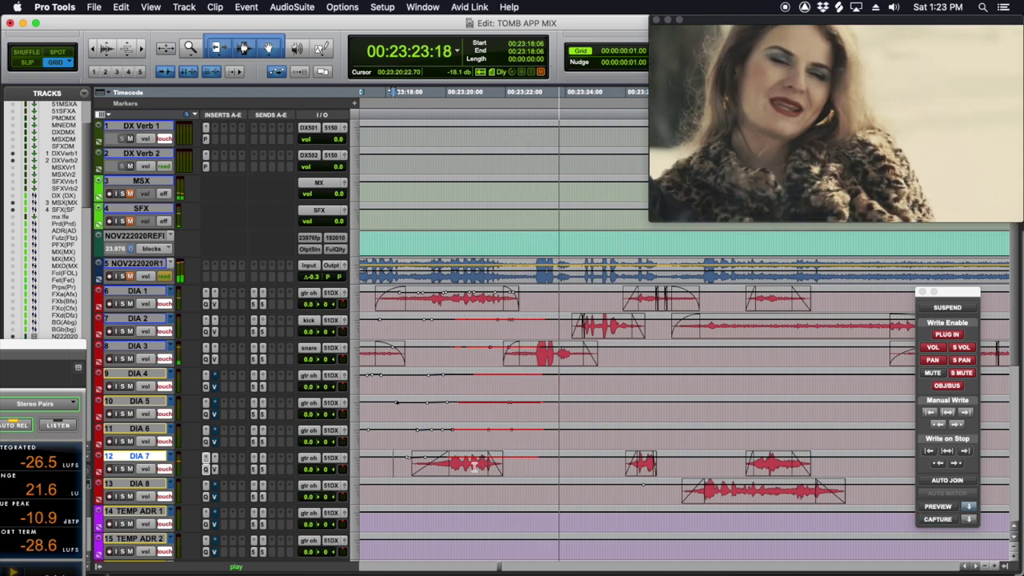
key("space")
Render RX 7 Dialogue Isolate with noise gain at -6.0 dB onto the DIA 7 clip at 00:23:18:21, and close the plug-in.
left_click(474, 464)
key("minus")
left_click(468, 469)
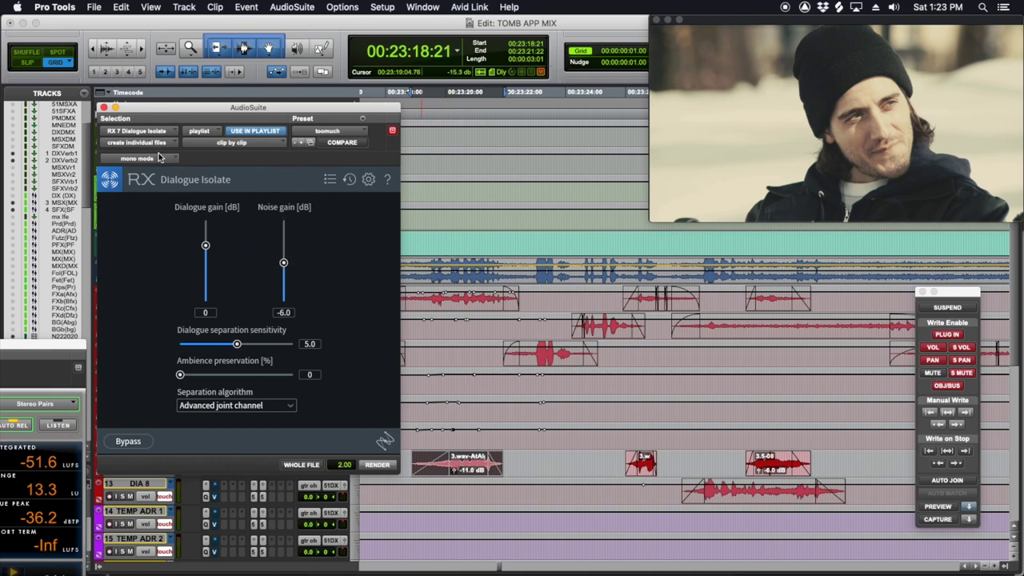
left_click(378, 465)
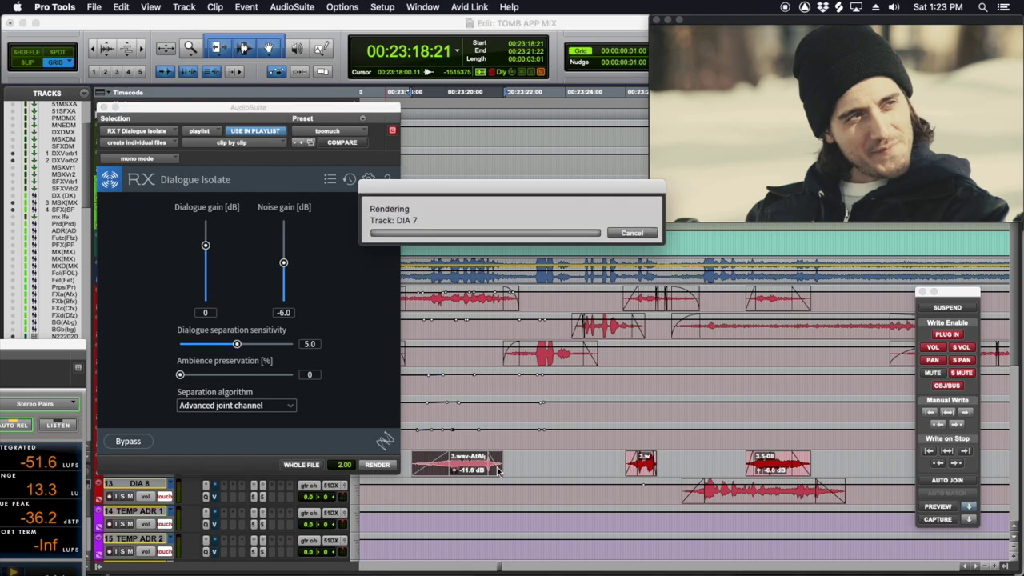
key("space")
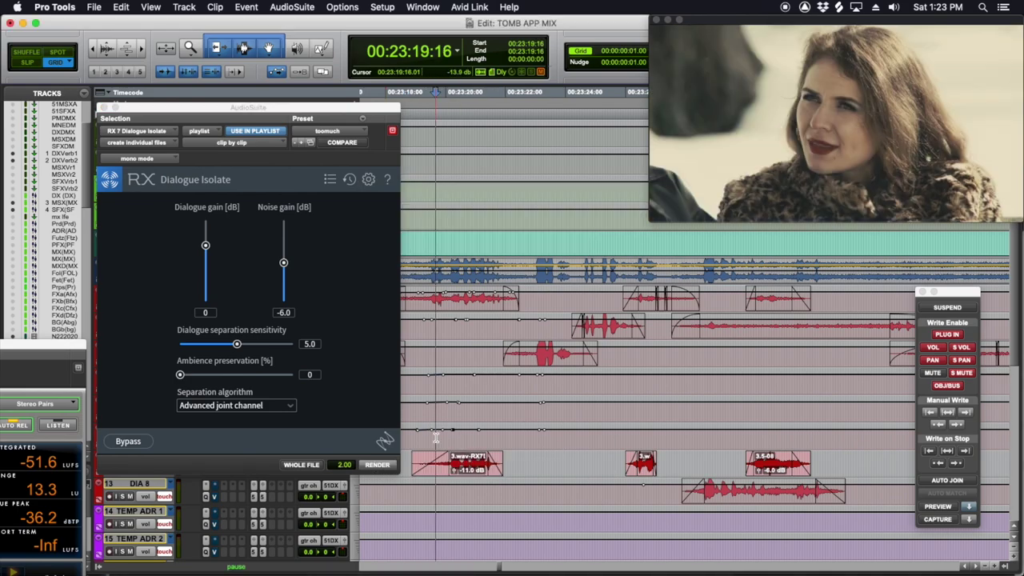
left_click(104, 107)
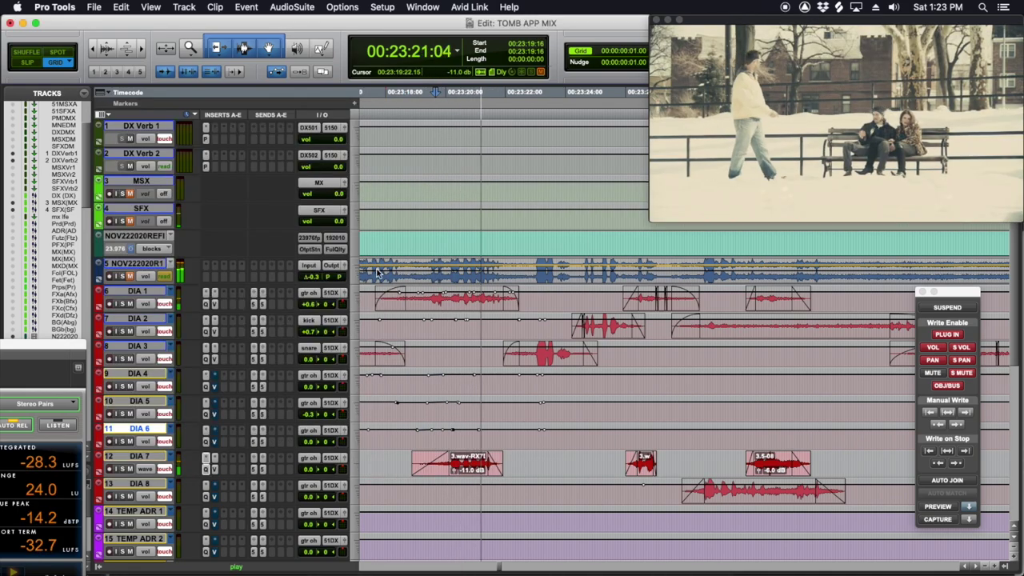
Write a volume automation pass on the dialogue tracks, playing from 00:23:19:06 to about 00:23:27.
key("space")
left_click(423, 361)
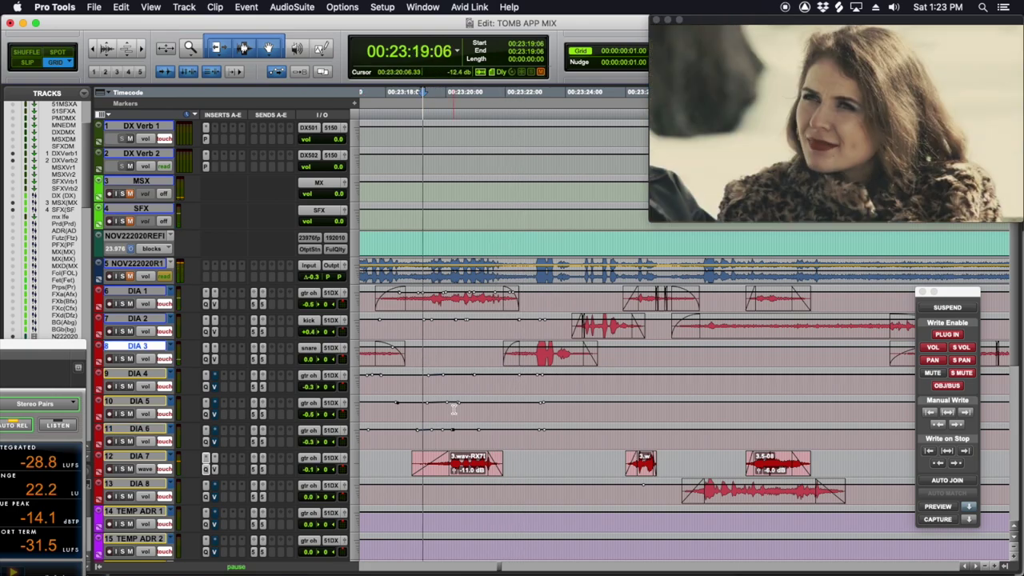
key("space")
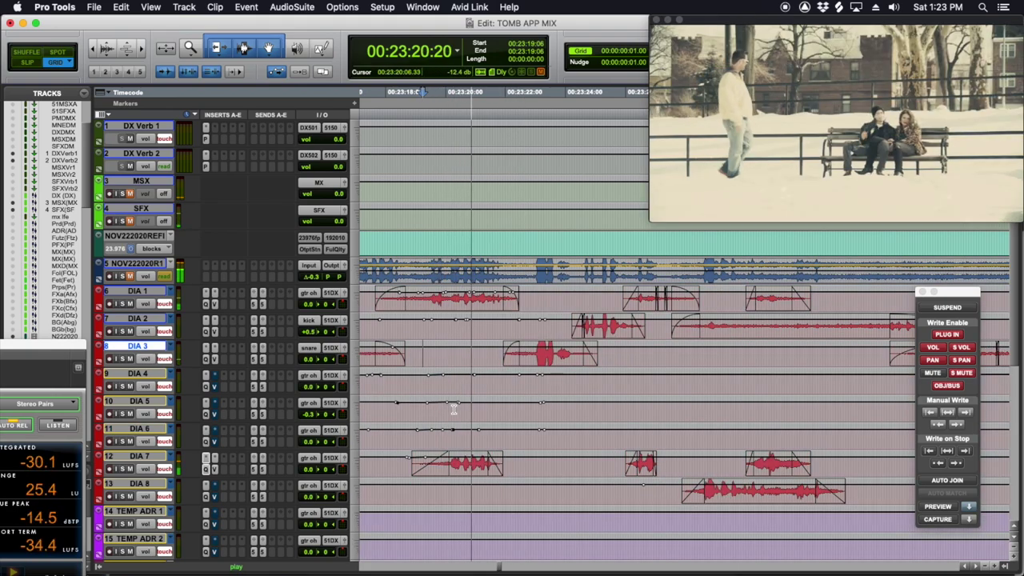
key("space")
key("space")
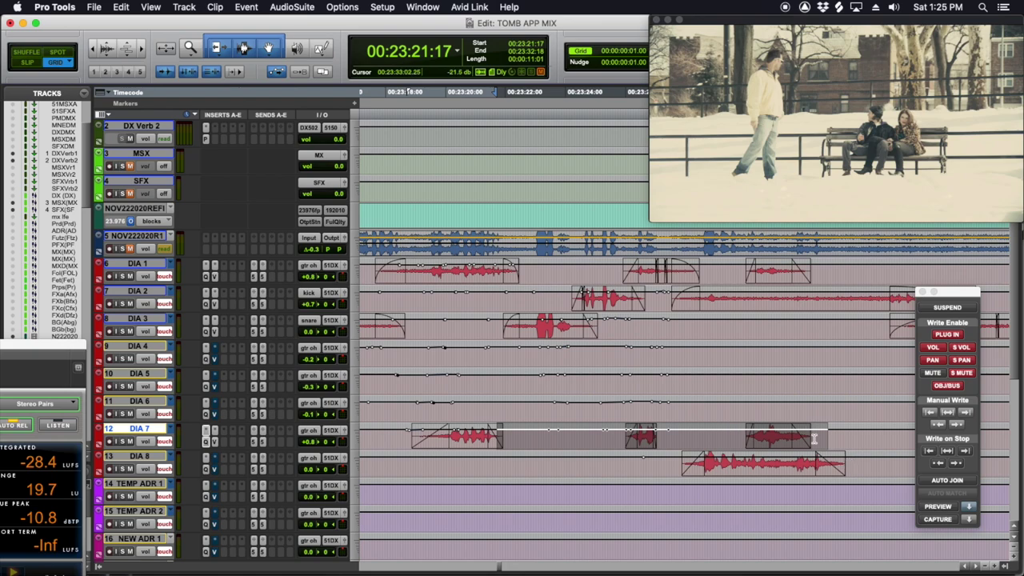
Clear the volume automation on DIA 7 from 00:23:21:17 to 00:23:33:02.
left_click(497, 436)
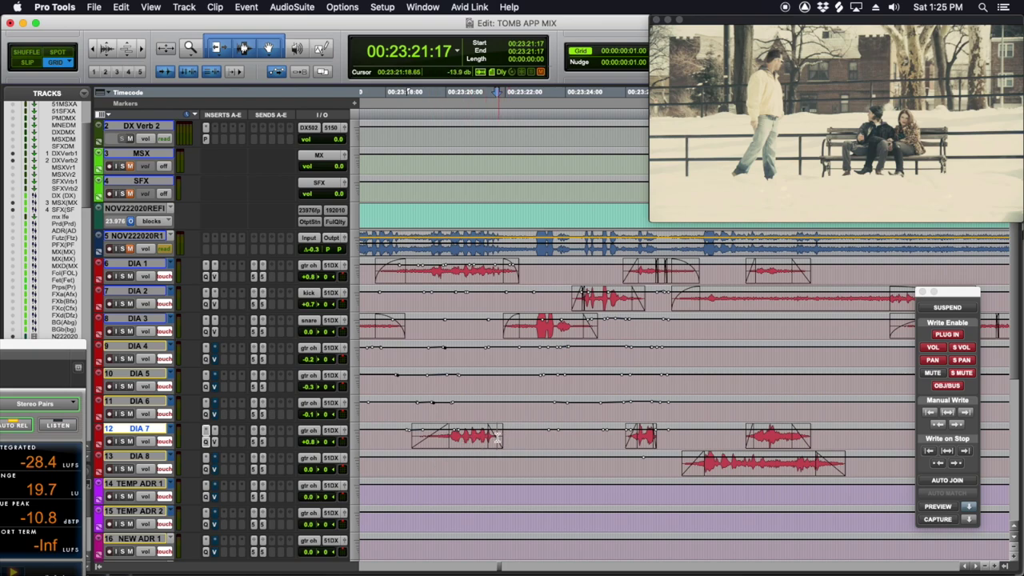
left_click_drag(497, 436, 839, 434)
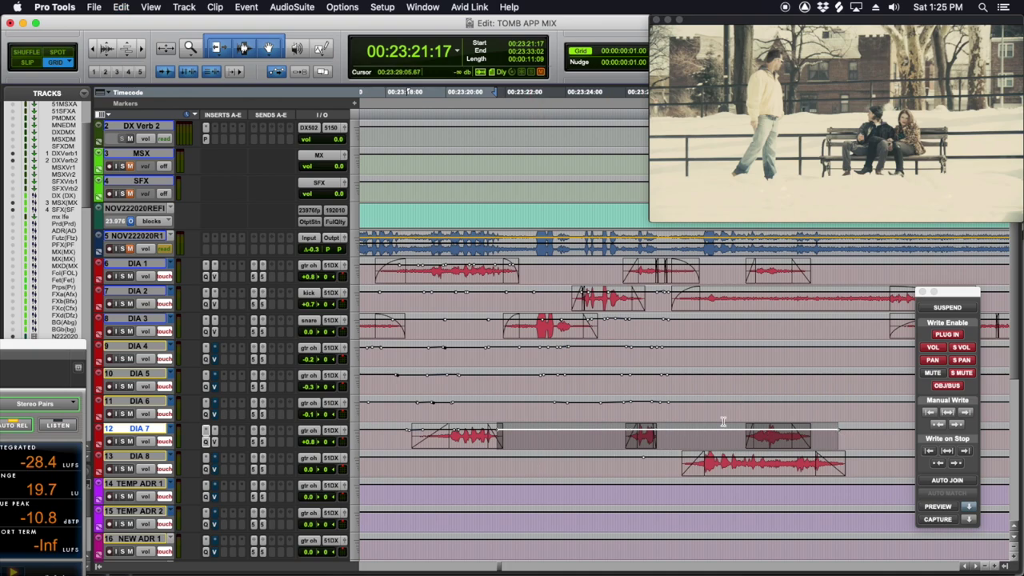
scroll(600, 432, "left", 3)
scroll(418, 442, "right", 3)
Write another volume automation pass on the dialogue tracks, playing from 00:23:20:07 to about 00:23:26.
left_click(456, 436)
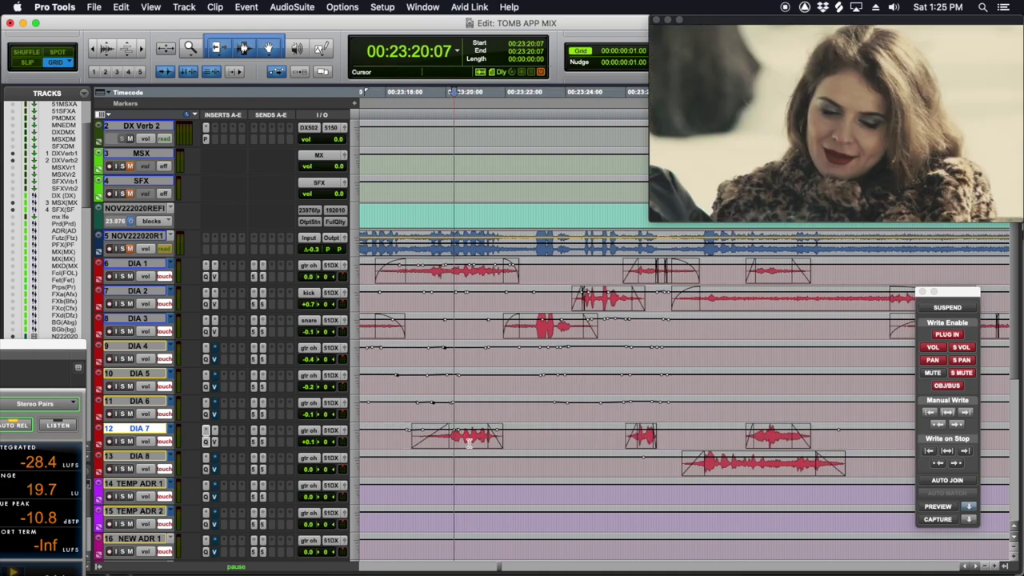
key("space")
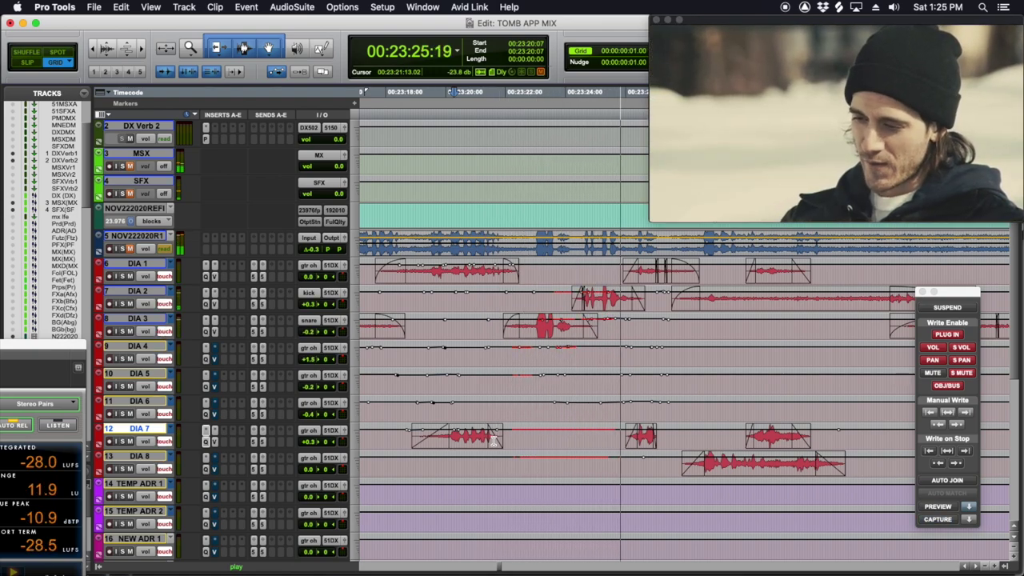
key("space")
Audition the DIA 3 clip in solo from 00:23:22:21 with the timeline zoomed in.
left_click(531, 326)
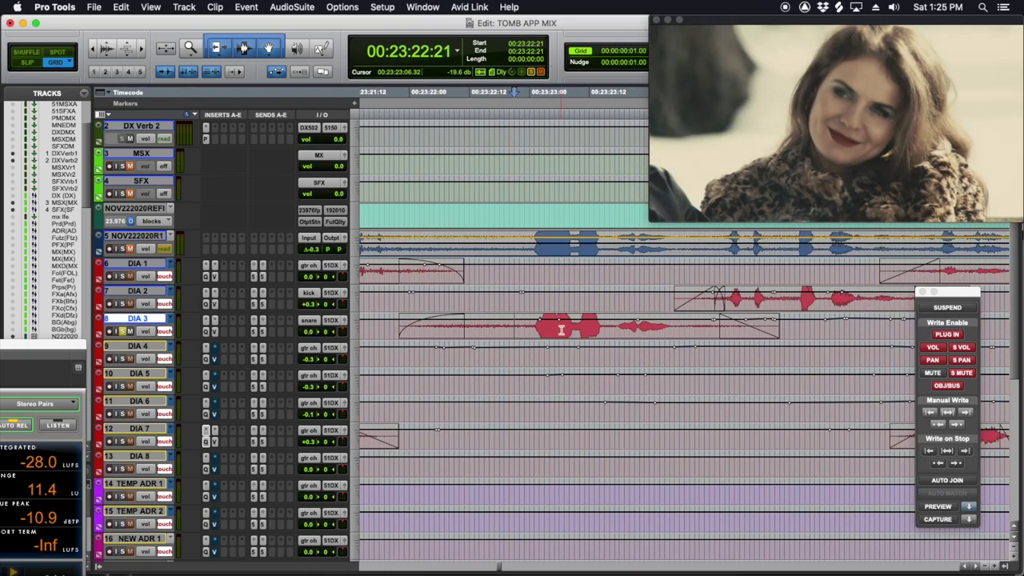
key("space")
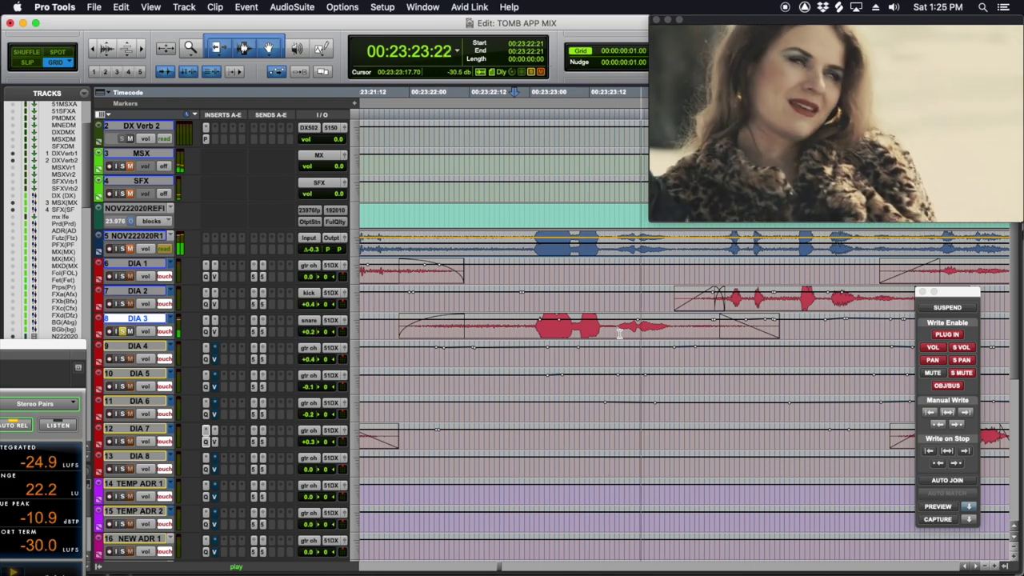
key("space")
Write volume automation on DIA 3, playing from 00:23:21:08 to about 00:23:24.
key("super+bracketleft")
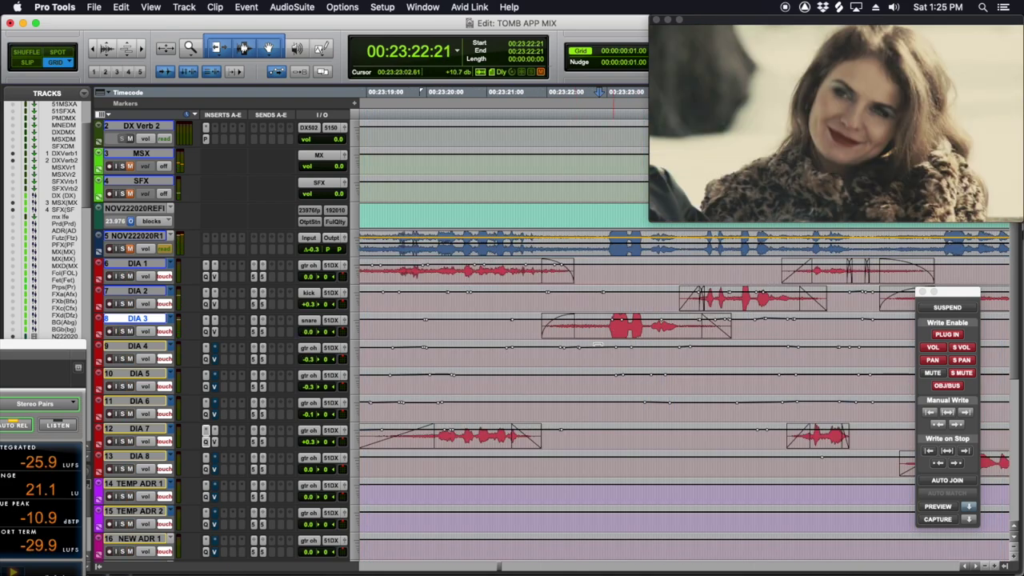
scroll(587, 343, "left", 3)
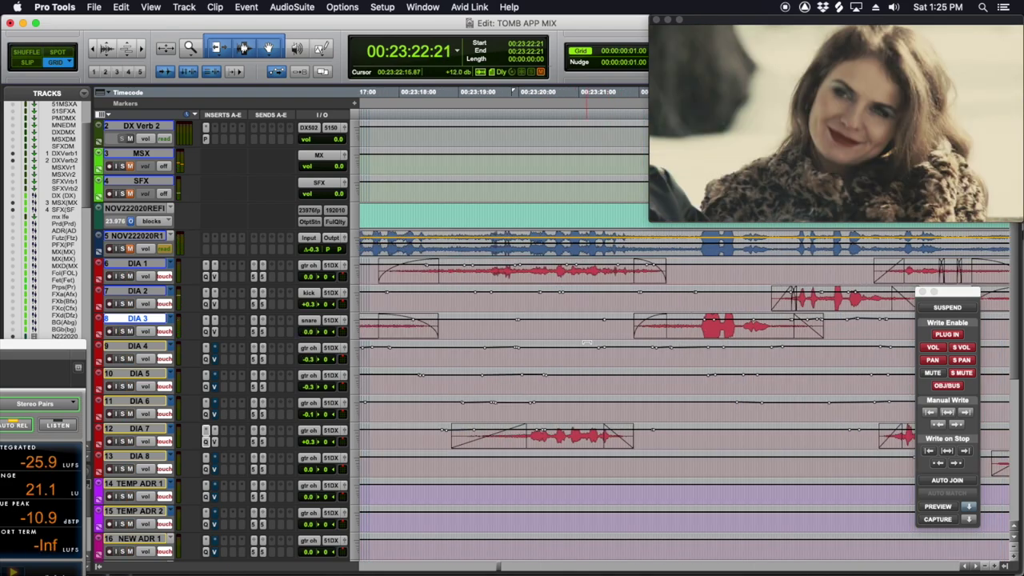
scroll(661, 335, "right", 3)
left_click(527, 332)
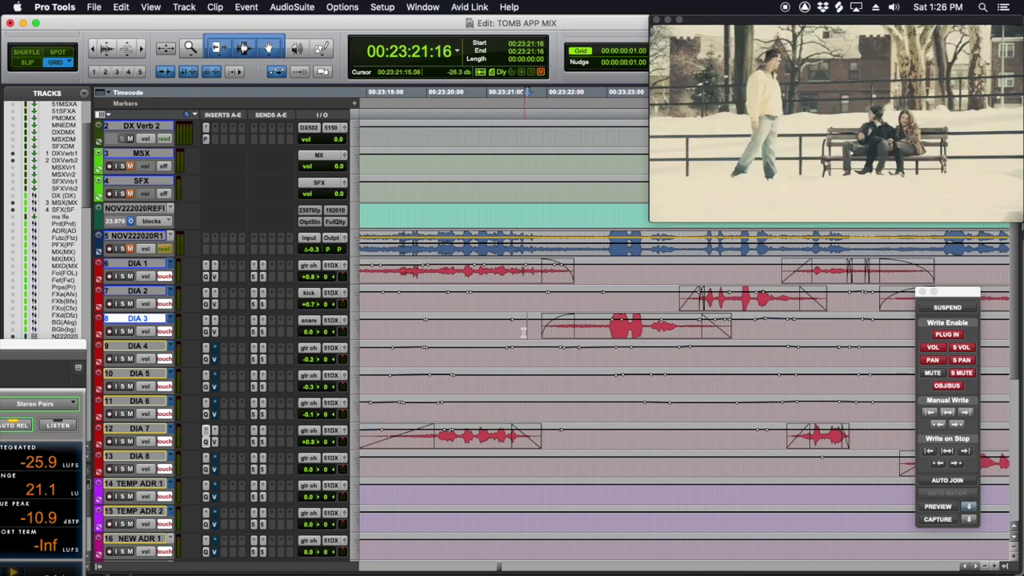
left_click(507, 330)
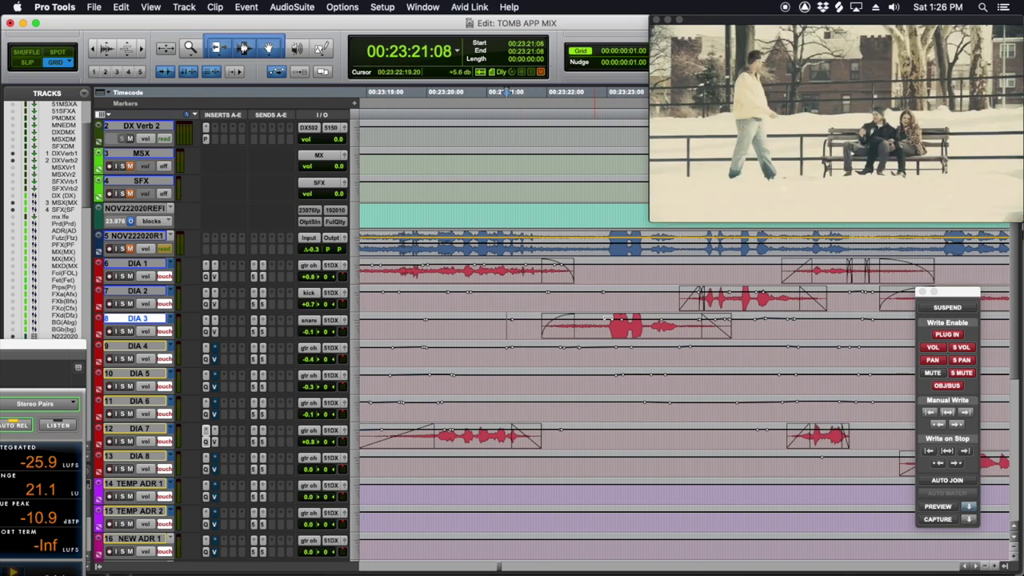
key("space")
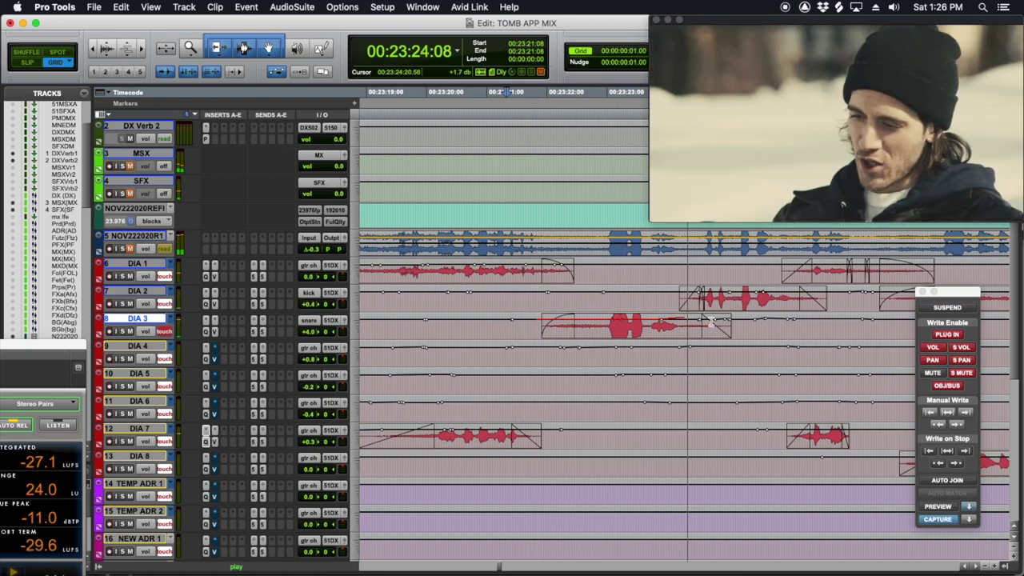
key("space")
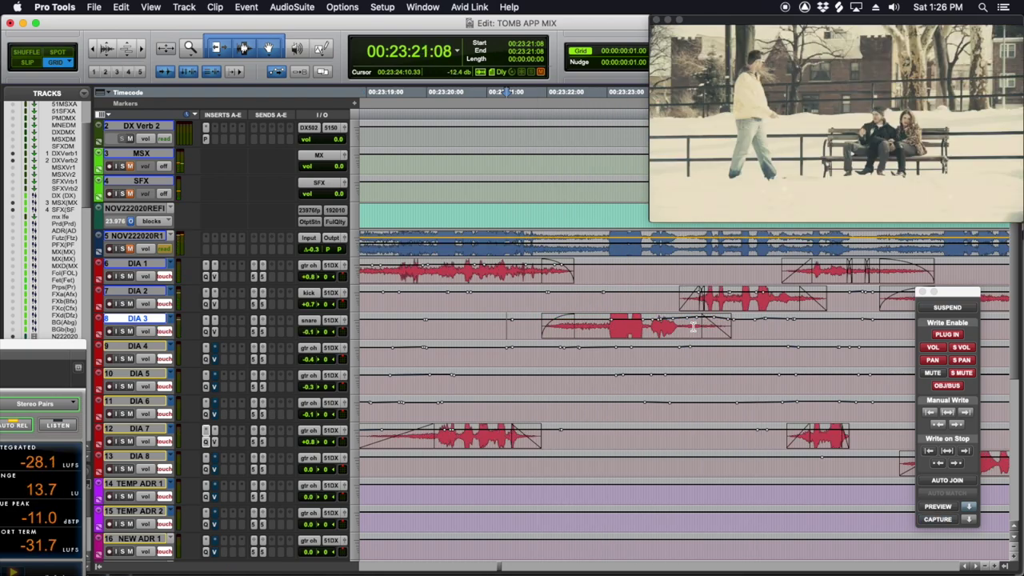
Write volume automation on DIA 2, playing from about 00:23:23 to about 00:23:26.
scroll(720, 292, "right", 5)
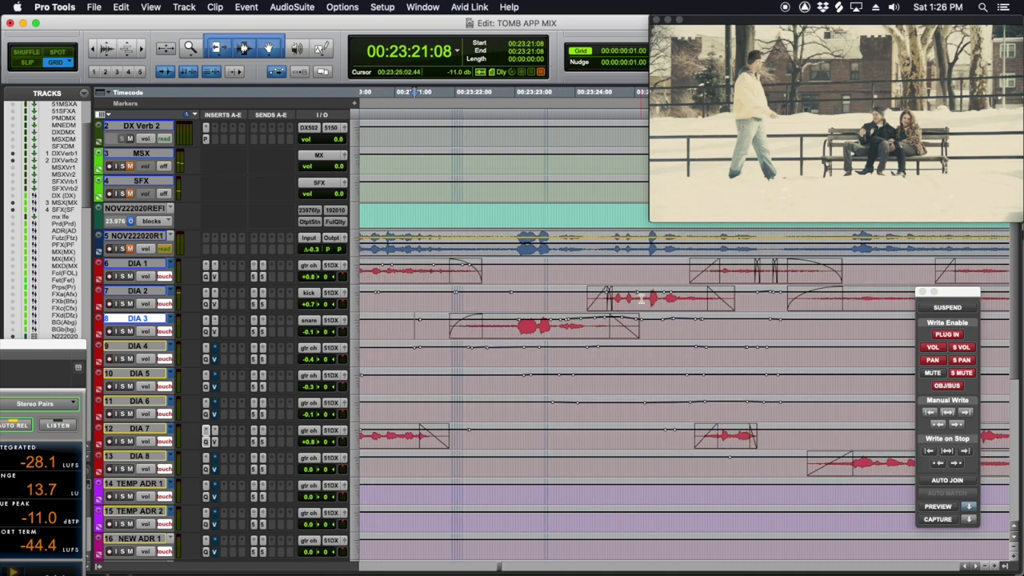
left_click(529, 297)
key("space")
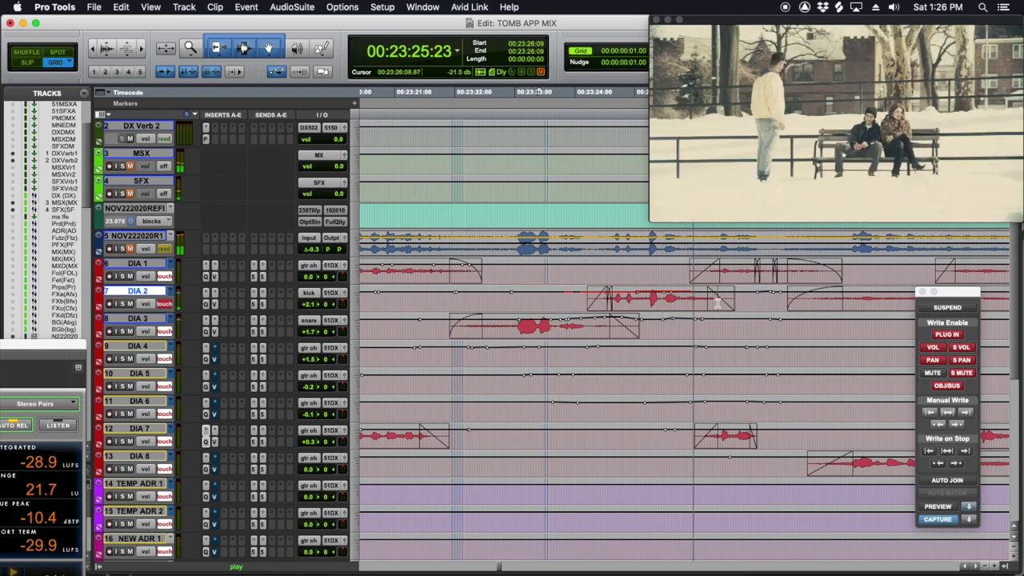
key("space")
Adjust the Reduction of DIA 2's RX 7 Voice De-noise during playback from 00:23:24:01, and close the plug-in.
scroll(692, 313, "right", 5)
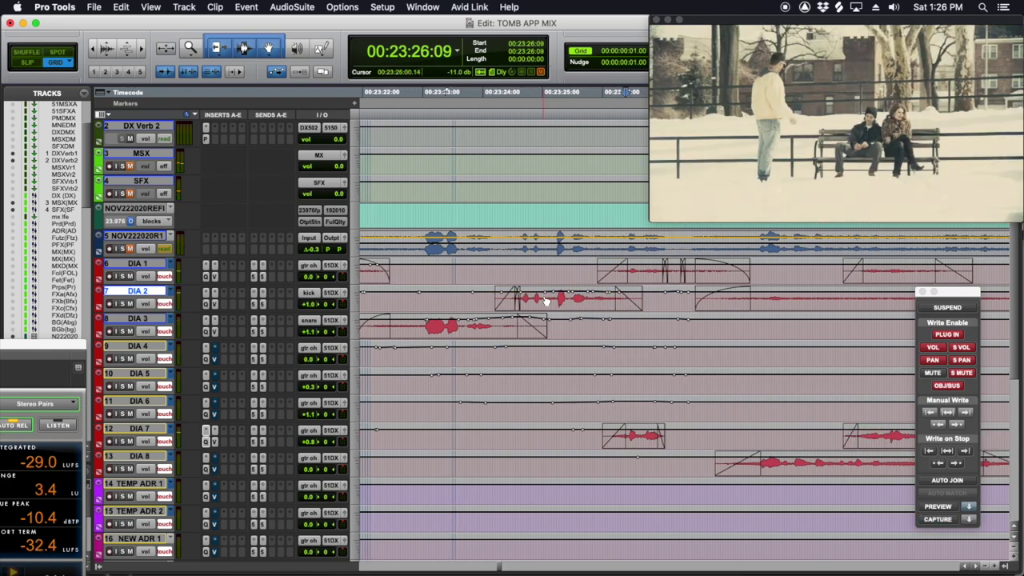
left_click(485, 298)
left_click(214, 304)
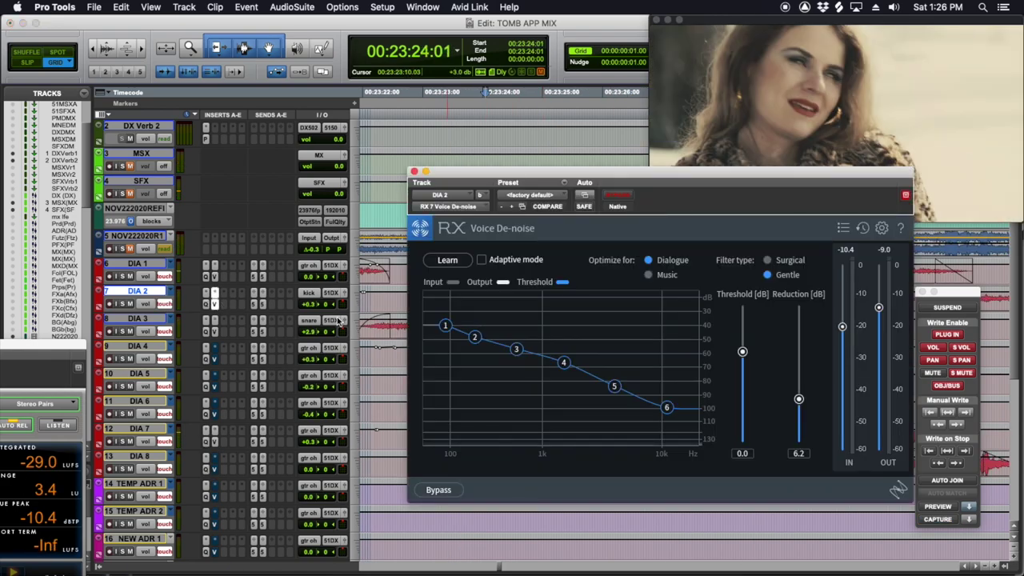
key("space")
mouse_move(800, 401)
left_mouse_down()
mouse_move(800, 360)
mouse_move(800, 402)
left_mouse_up()
left_click(414, 171)
Audition DIA 1 in solo from 00:23:25:23 and DIA 7 in solo from about 00:23:26.
left_click(623, 278)
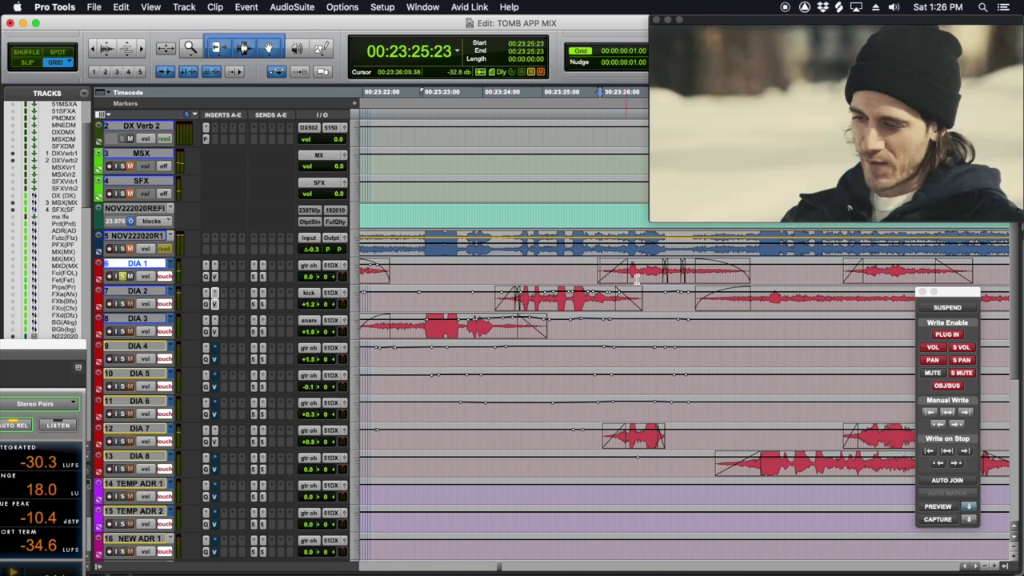
key("space")
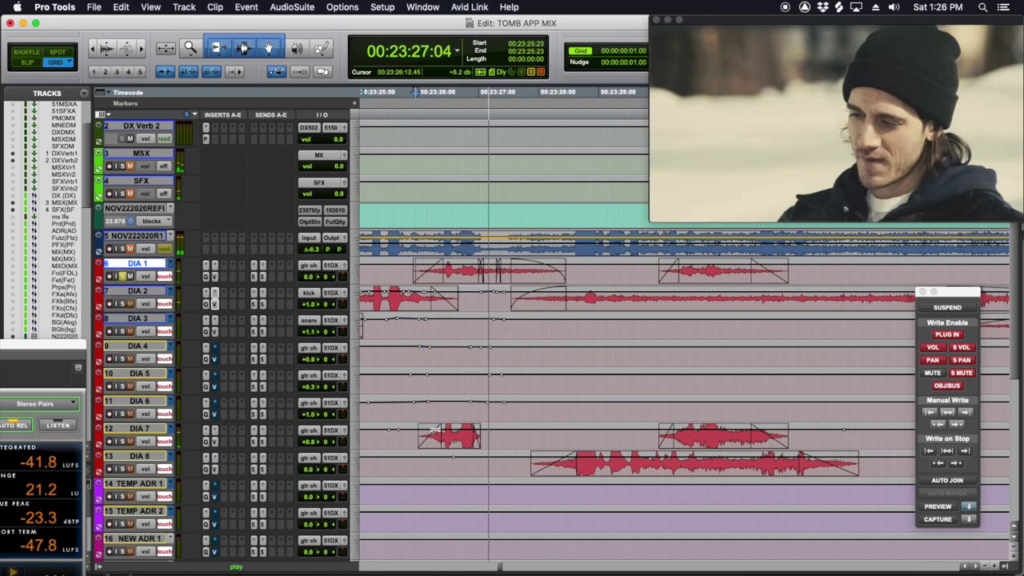
key("space")
left_click(433, 438)
key("space")
key("space")
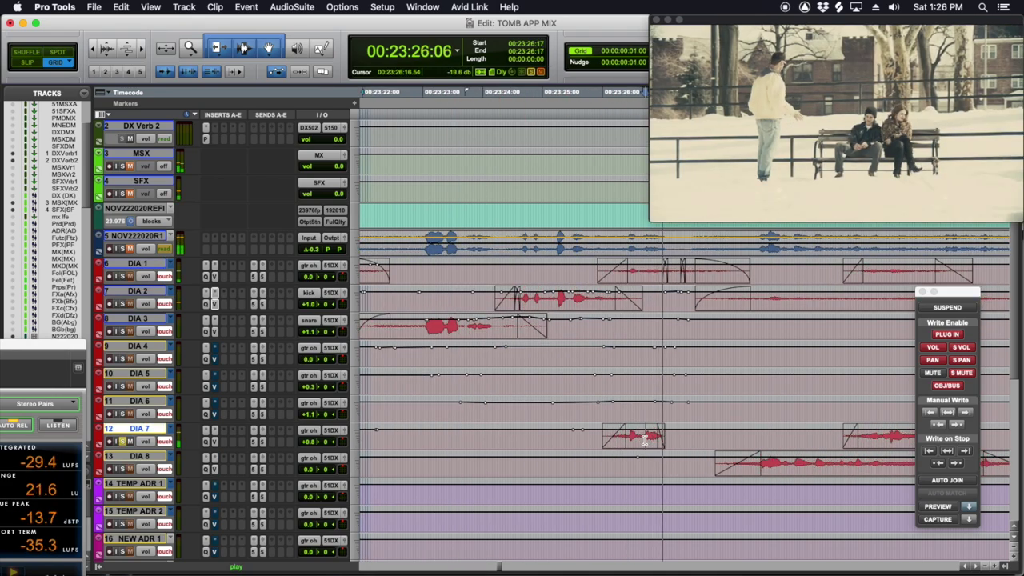
Select the DIA 7 clip starting at 00:23:26:00 and open the AudioSuite RX 7 Dialogue Isolate for it.
double_click(644, 438)
left_click(291, 8)
mouse_move(336, 107)
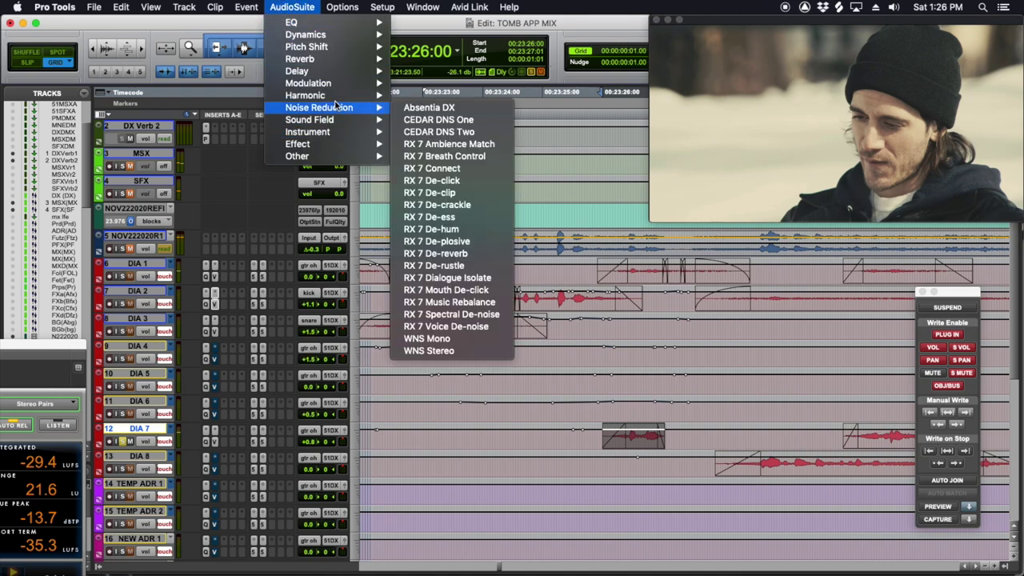
left_click(463, 280)
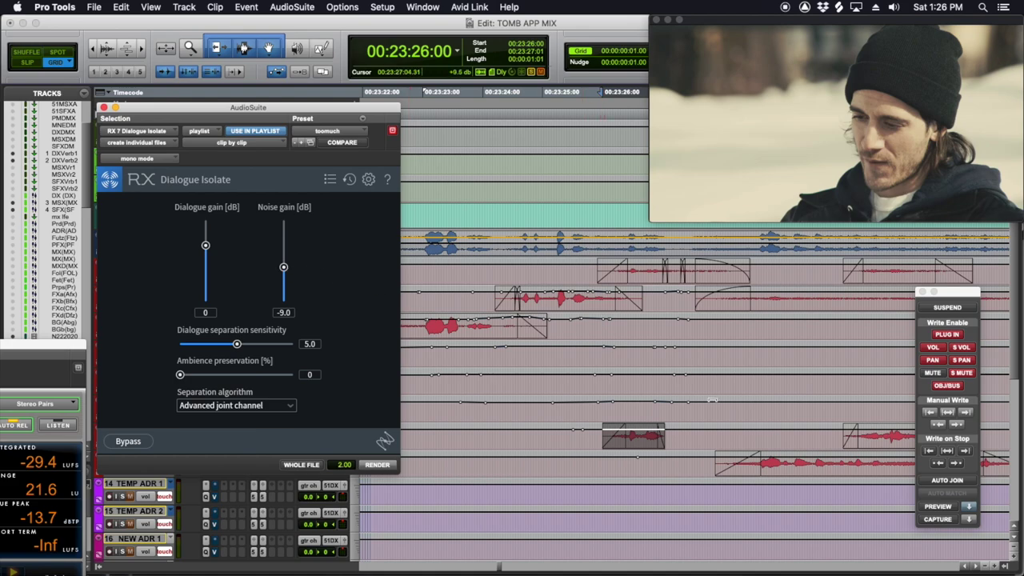
Copy the DIA 7 clip at 00:23:26:00 up to DIA 6 at the same timeline position.
left_click(647, 439)
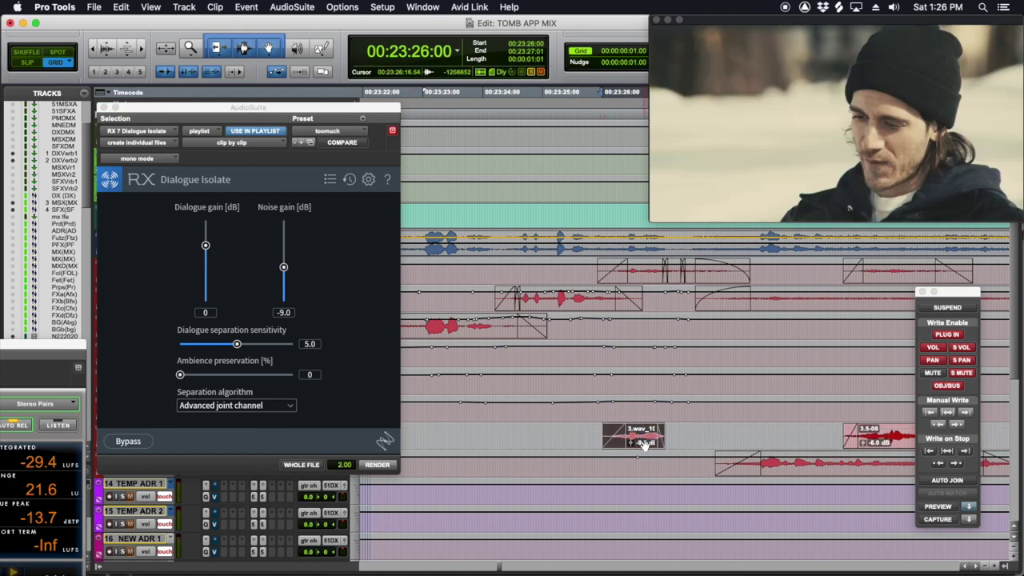
left_click_drag(644, 441, 640, 404)
left_click(641, 433)
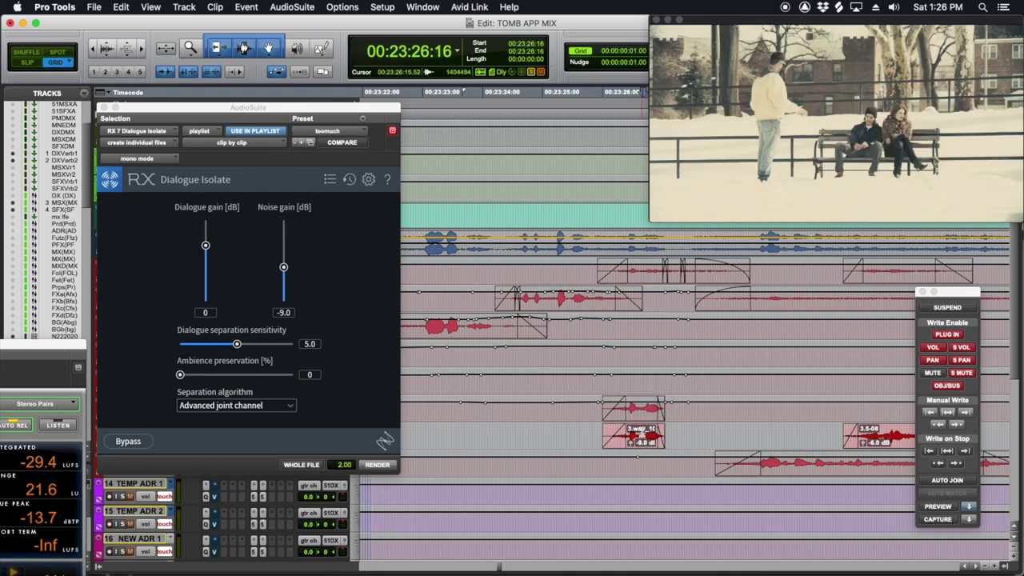
Set the Dialogue Isolate noise gain to -13 dB and render it onto the DIA 7 clip at 00:23:26:00.
left_click(643, 443)
left_click_drag(284, 273, 285, 274)
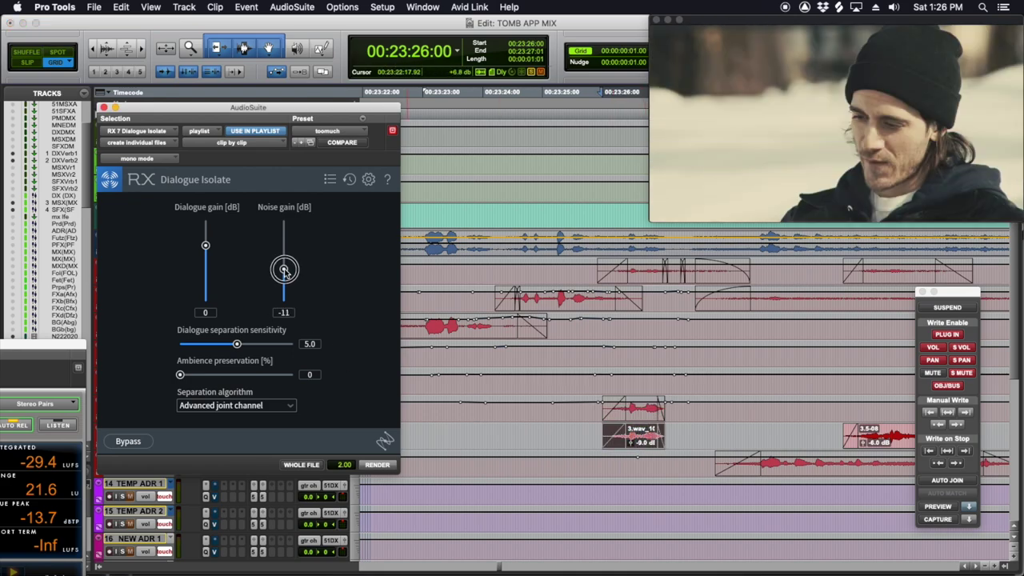
left_click(378, 465)
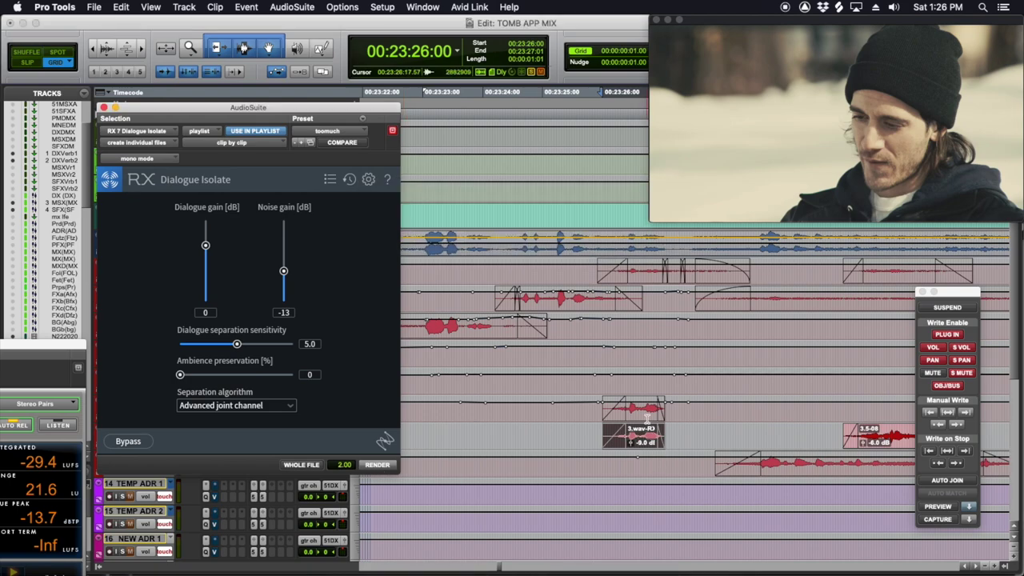
Audition the rendered DIA 7 clip from 00:23:26:02.
left_click(608, 432)
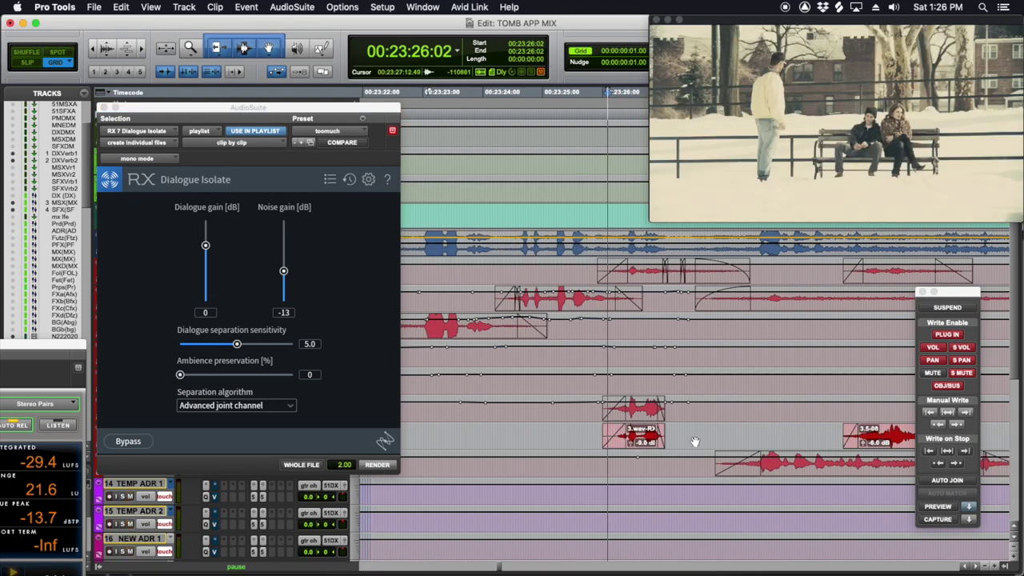
key("space")
key("space")
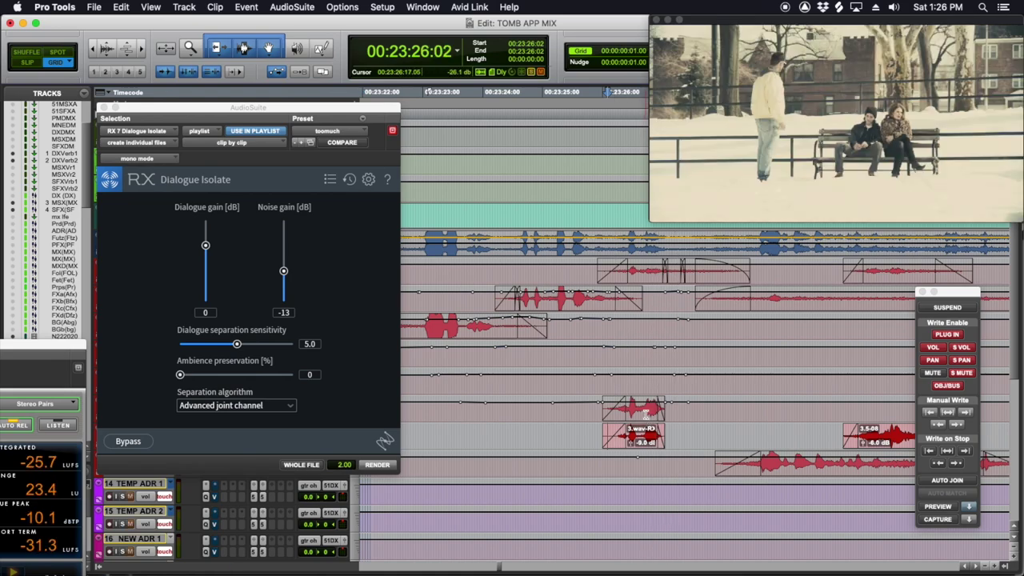
Switch the tracks to waveform view and lower the clip gain of the DIA 6 and DIA 7 clips at 00:23:26:00 to -15 dB.
double_click(644, 414)
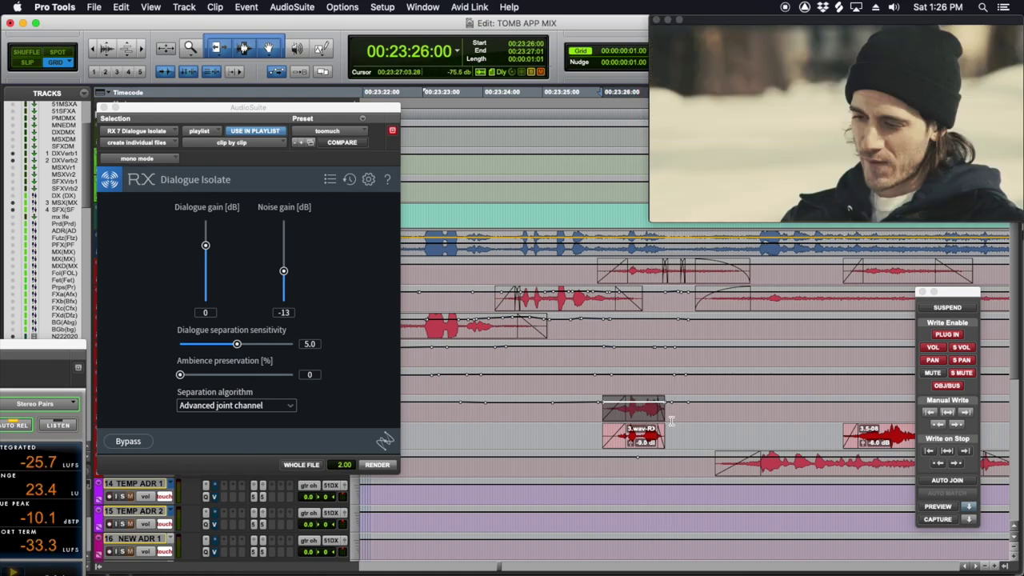
key("ctrl+minus")
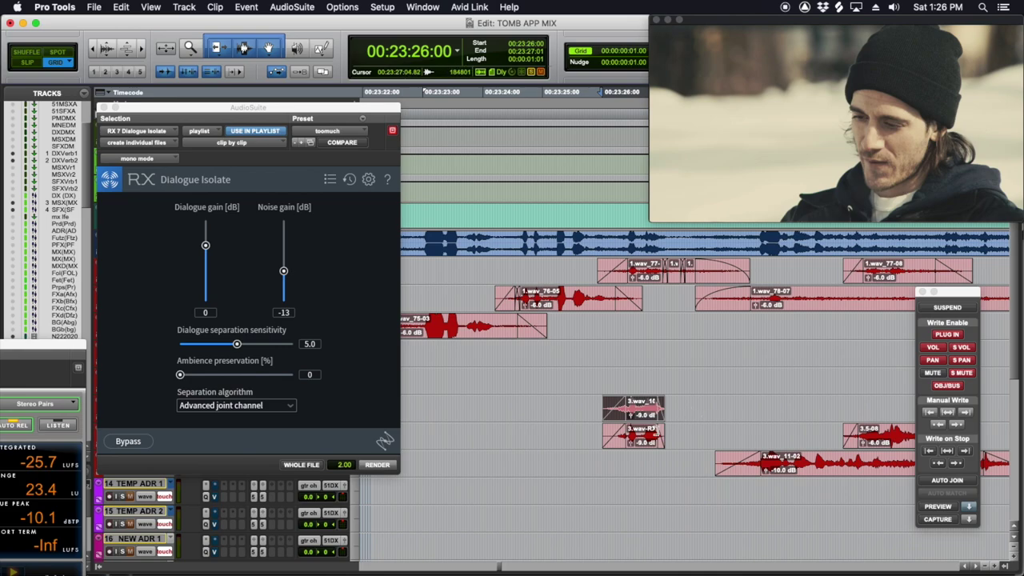
left_click(640, 446, "shift")
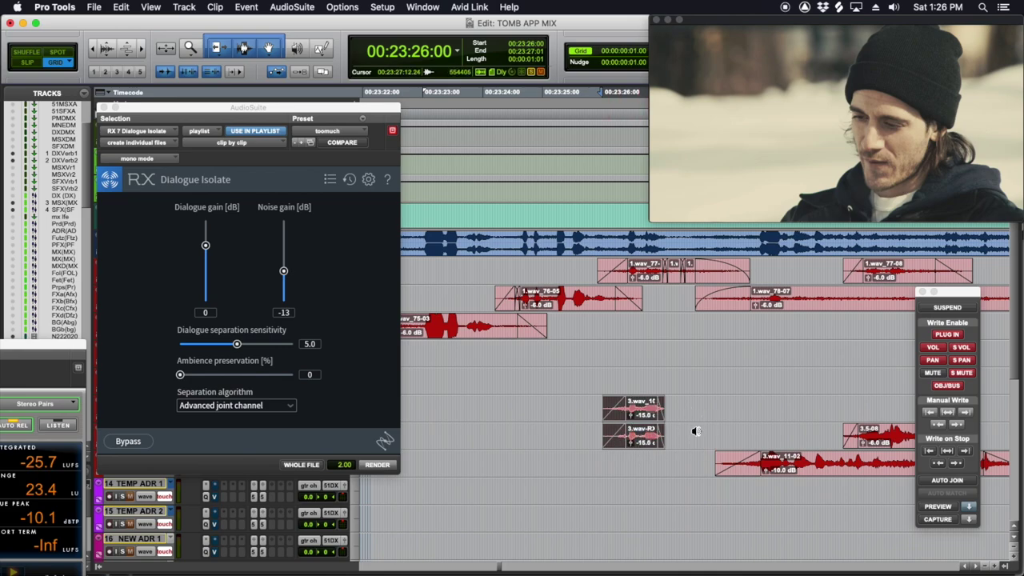
scroll(694, 433, "down", 2)
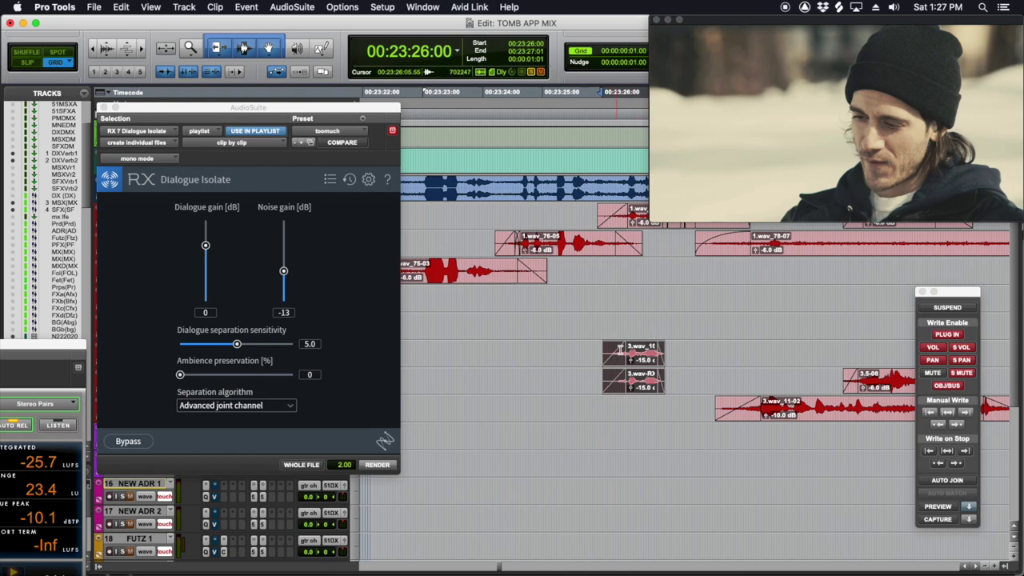
Close Dialogue Isolate and play the scene from 00:23:24:00 up to the lines around 00:23:30:00.
left_click(104, 108)
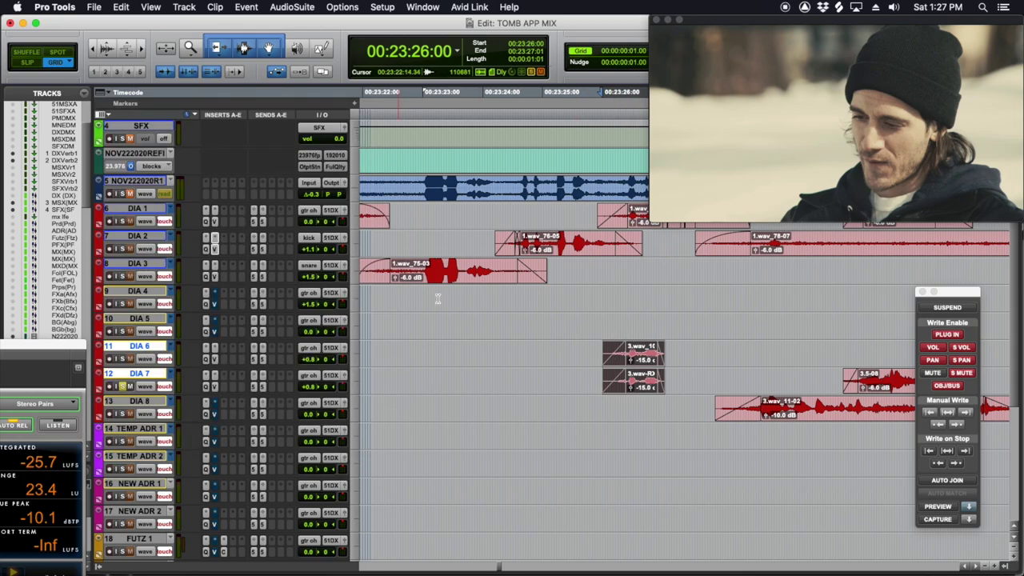
scroll(480, 311, "left", 1)
scroll(544, 336, "right", 1)
left_click(525, 344)
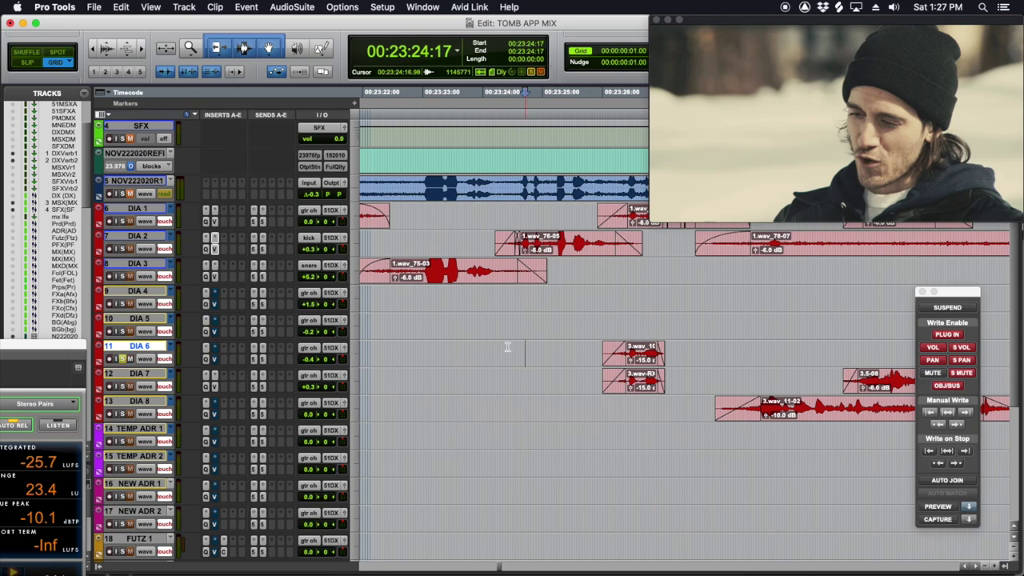
left_click(482, 345)
key("space")
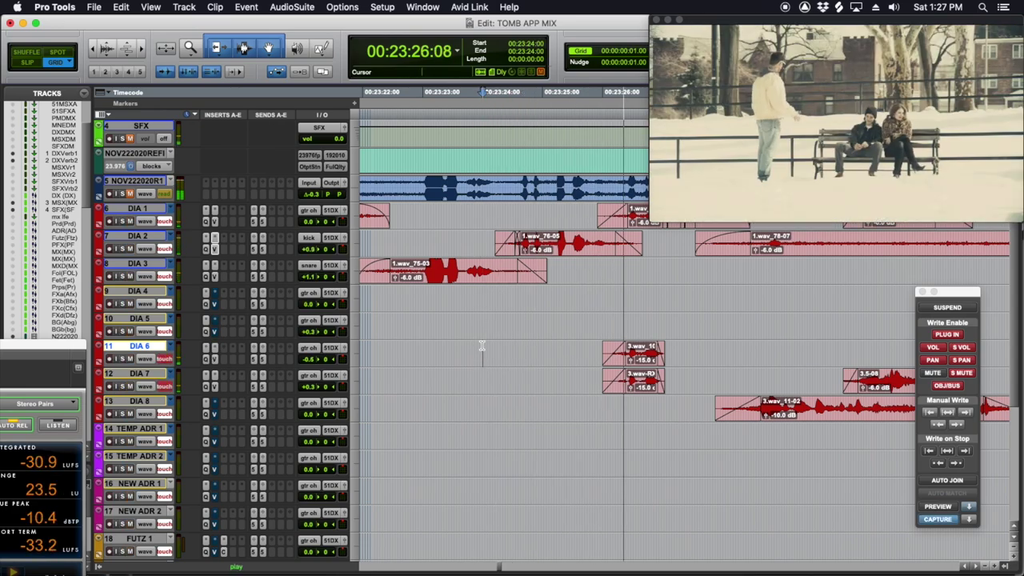
scroll(534, 349, "right", 5)
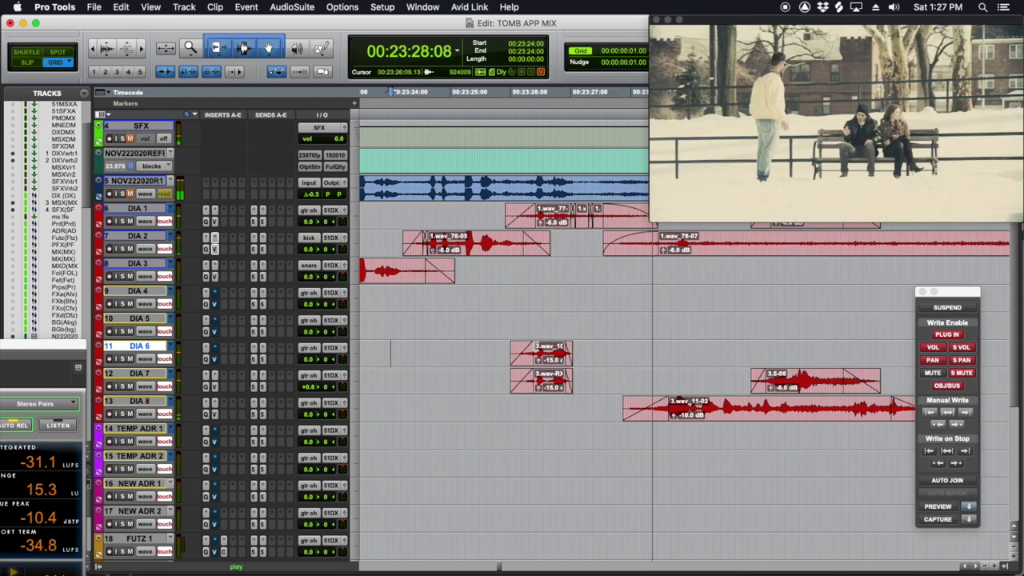
key("super+bracketleft")
scroll(616, 359, "right", 3)
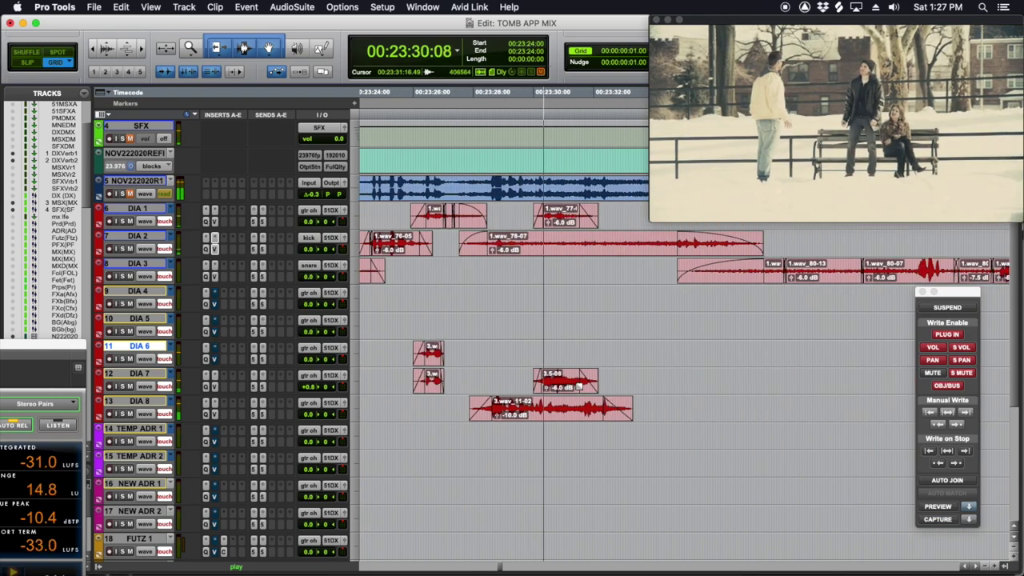
Open RX 7 Dialogue Isolate for the DIA 7 clip at 00:23:30:00 and copy that clip up to DIA 6 at the same timeline position.
left_click(552, 383)
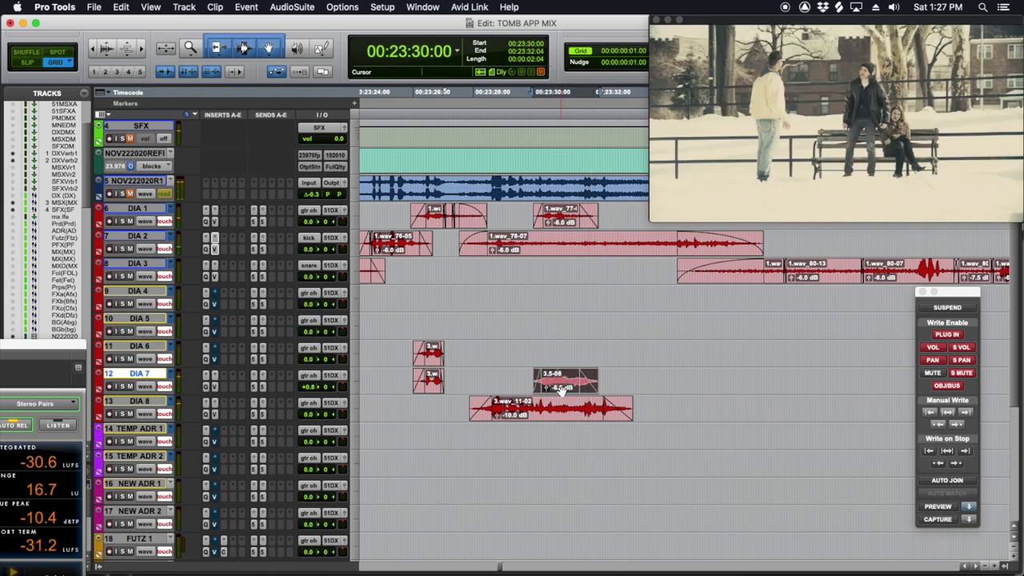
left_click(292, 6)
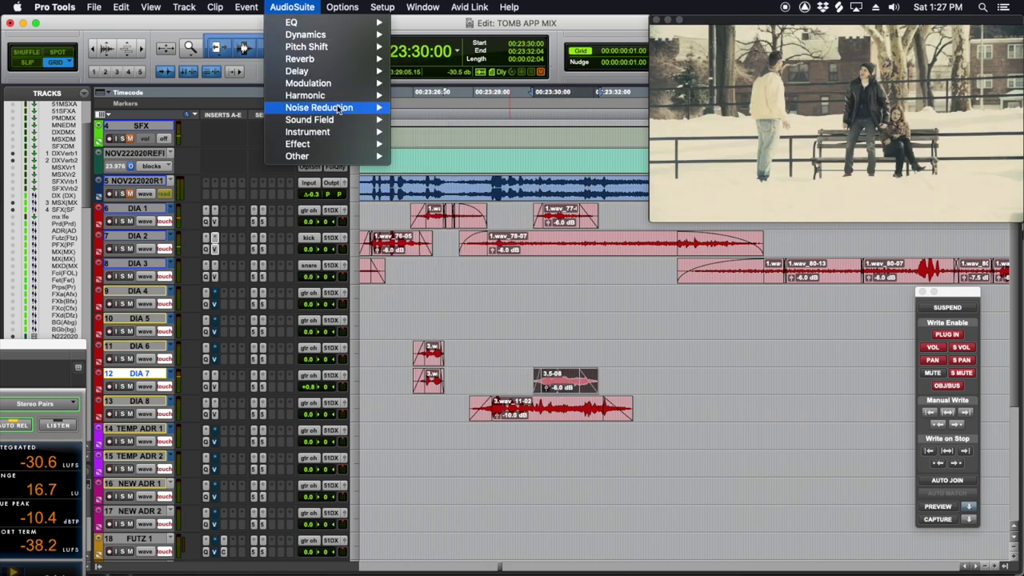
mouse_move(352, 108)
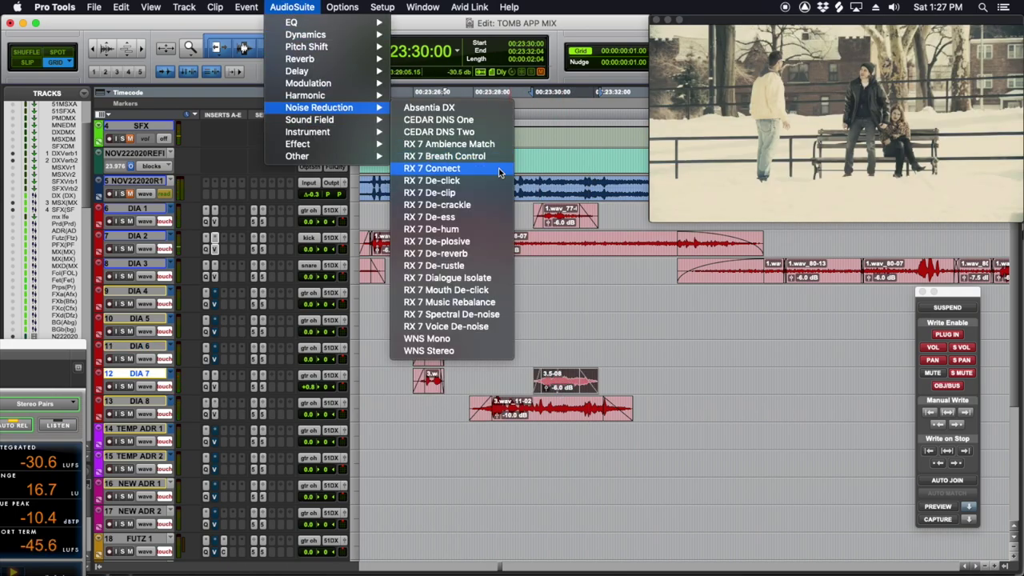
left_click(465, 282)
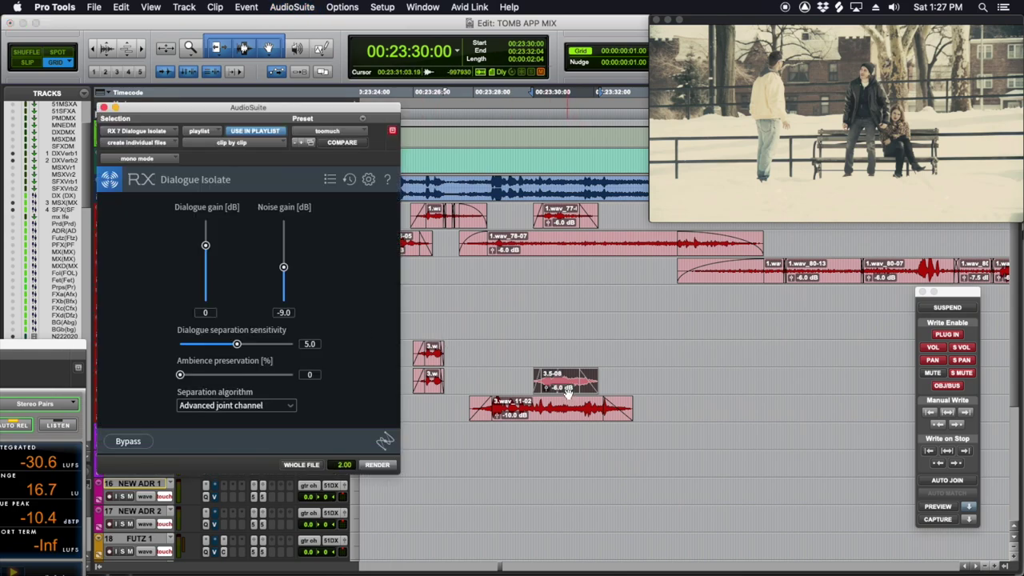
left_click_drag(567, 392, 568, 365)
left_click(568, 378)
left_click(566, 389)
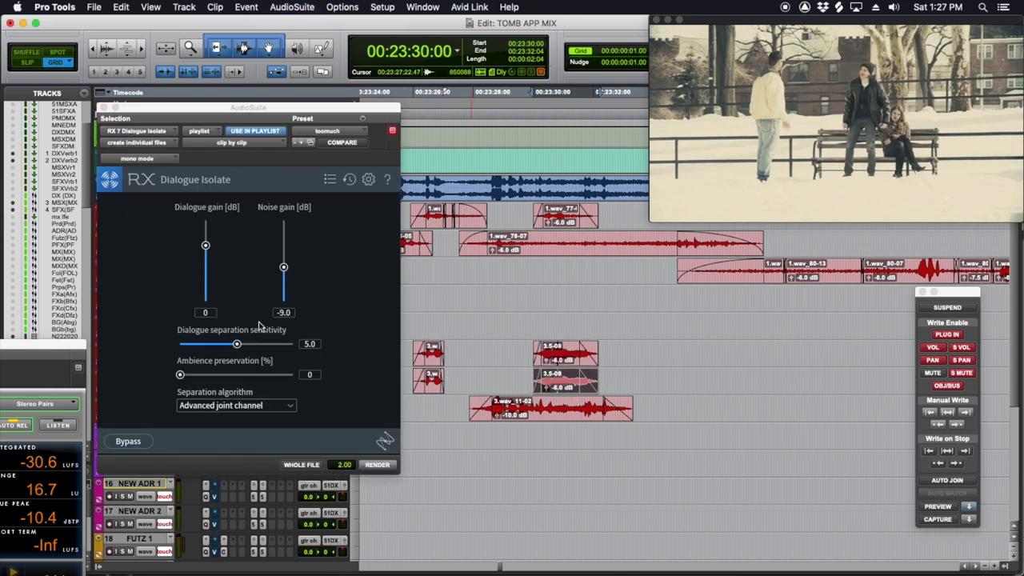
Render Dialogue Isolate with a -13 dB noise gain onto the DIA 7 clip at 00:23:30:00 and mute its copy on DIA 6.
left_click_drag(285, 267, 286, 273)
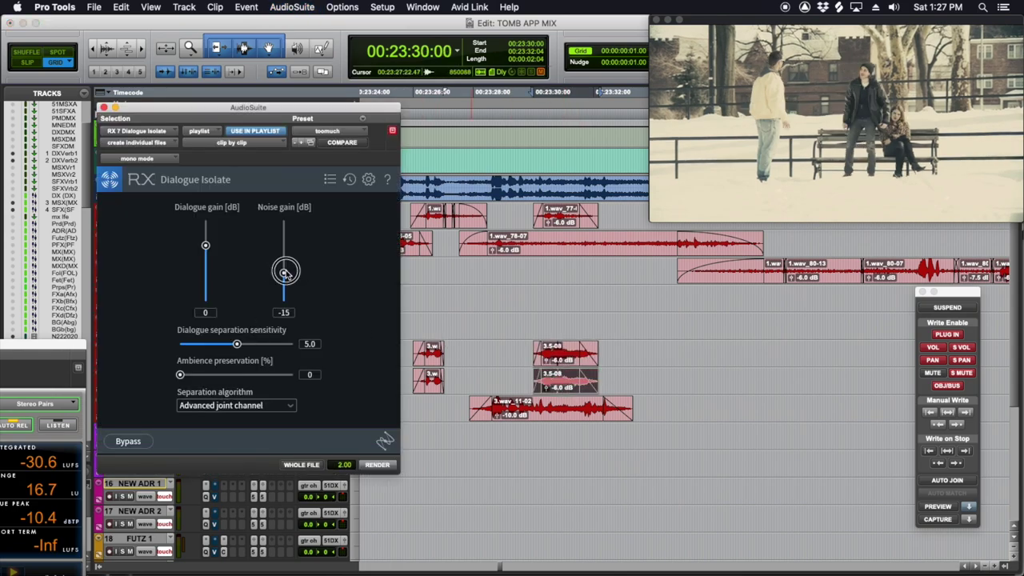
left_click(378, 465)
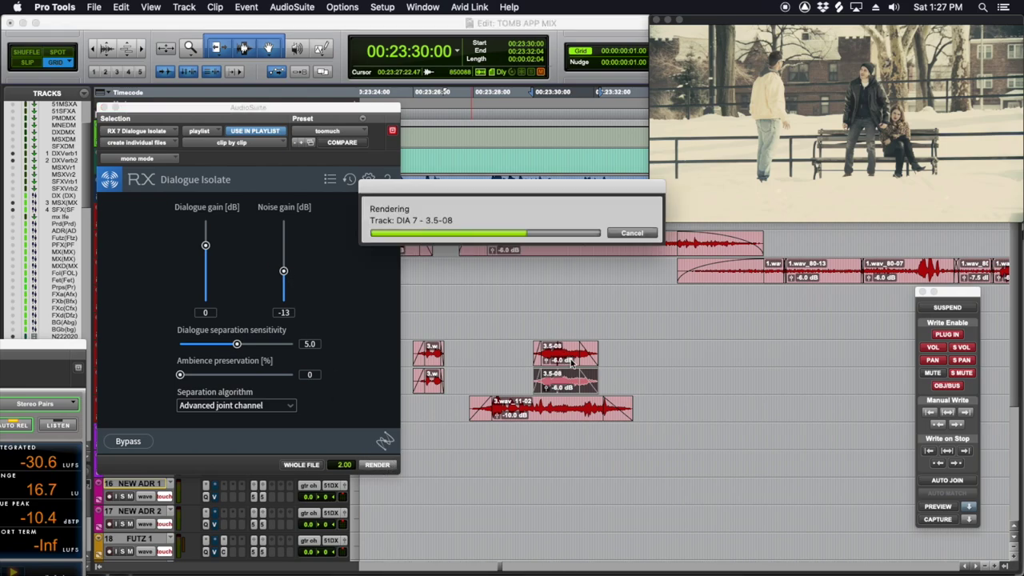
left_click(600, 368)
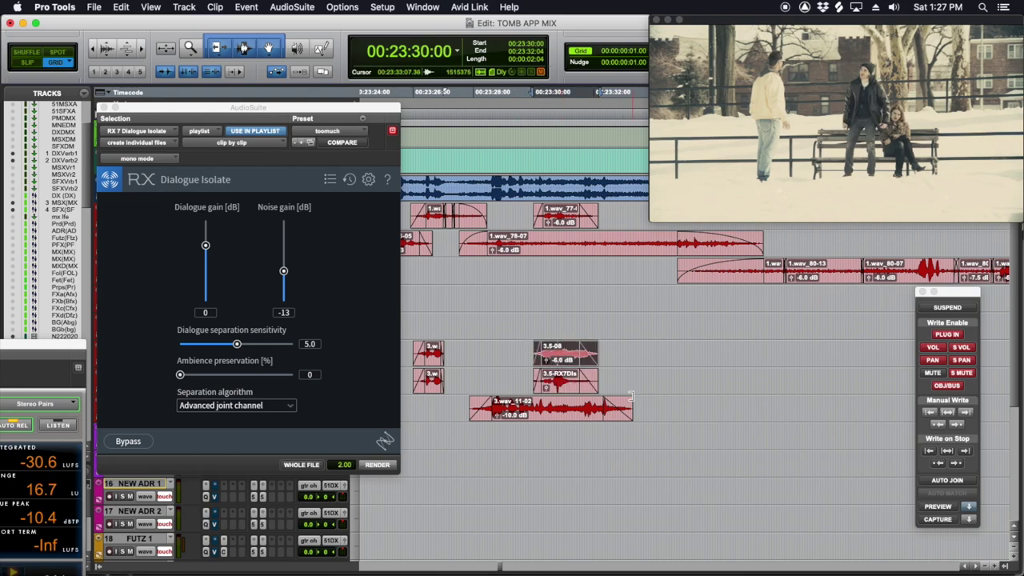
Play the processed dialogue from 00:23:25:15 and close the Dialogue Isolate window.
scroll(630, 393, "left", 3)
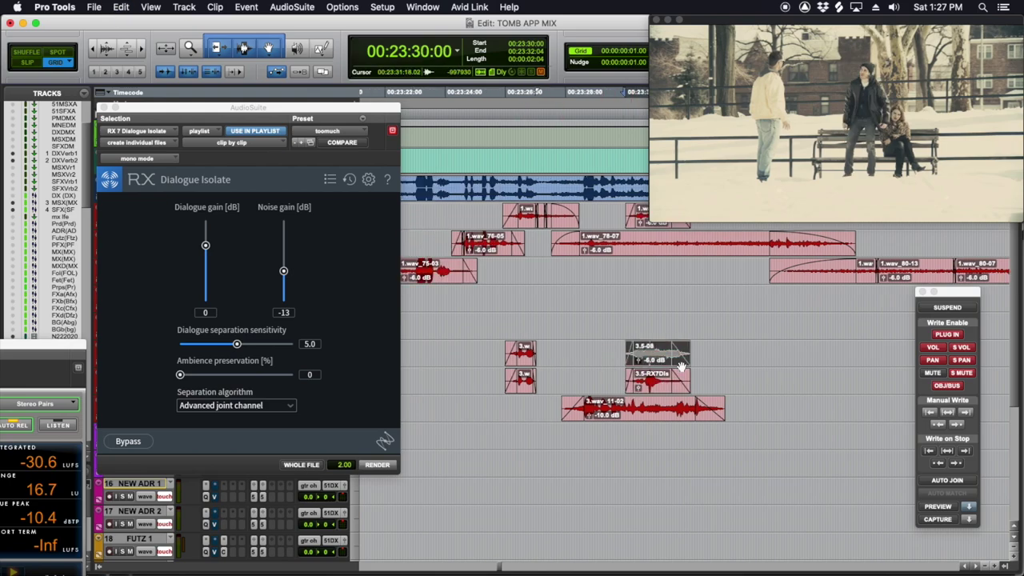
left_click(495, 376)
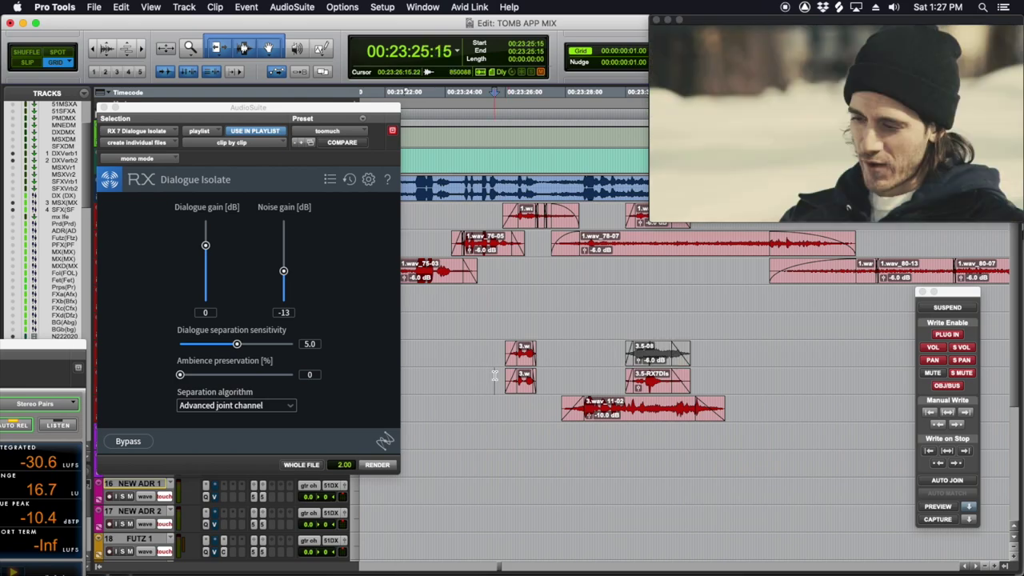
key("space")
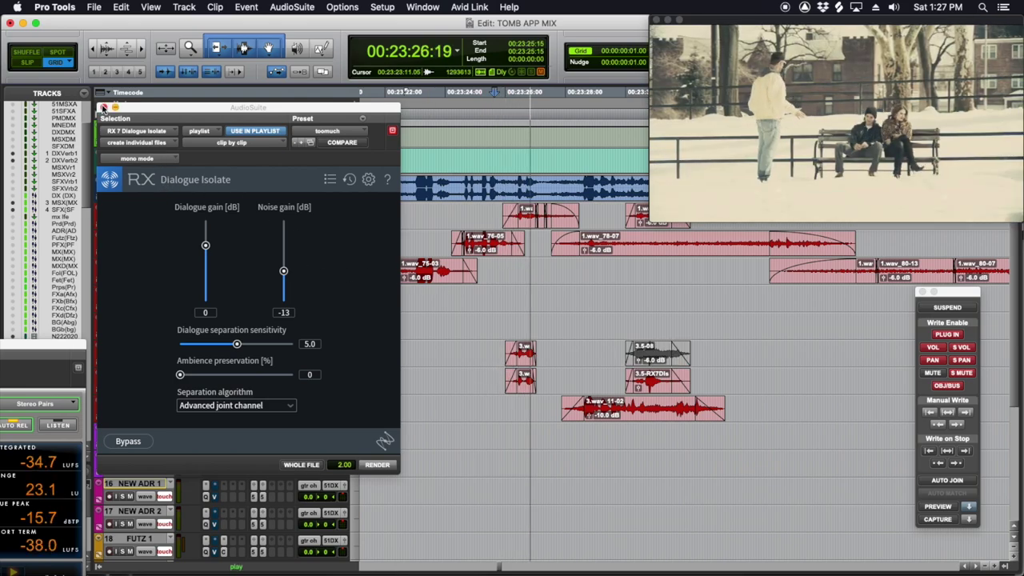
left_click(102, 107)
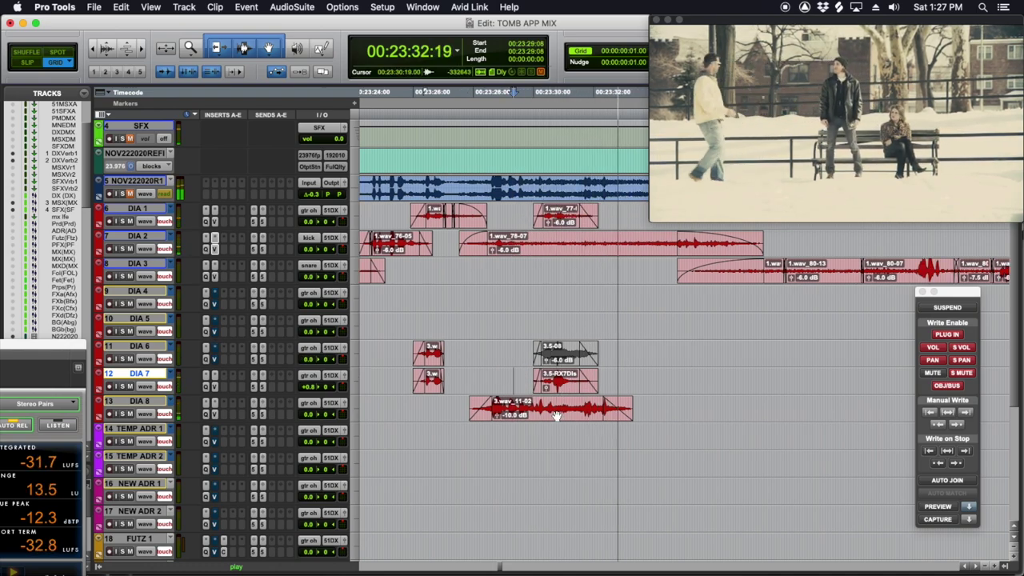
Render RX 7 Dialogue Isolate with a -5 dB noise gain onto the DIA 8 clip at 00:23:27:21 and close the plug-in.
left_click(557, 418)
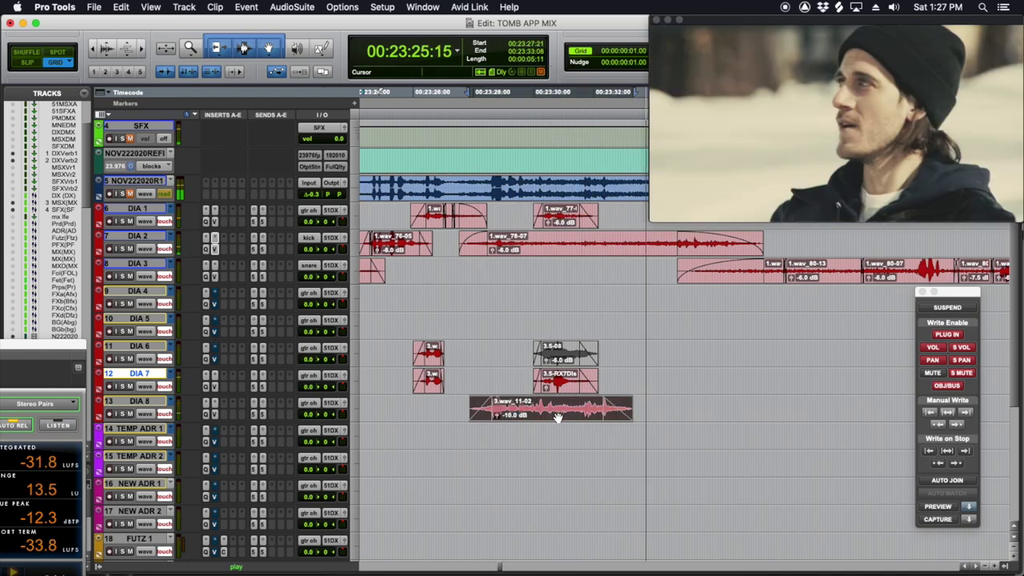
left_click(302, 8)
mouse_move(330, 112)
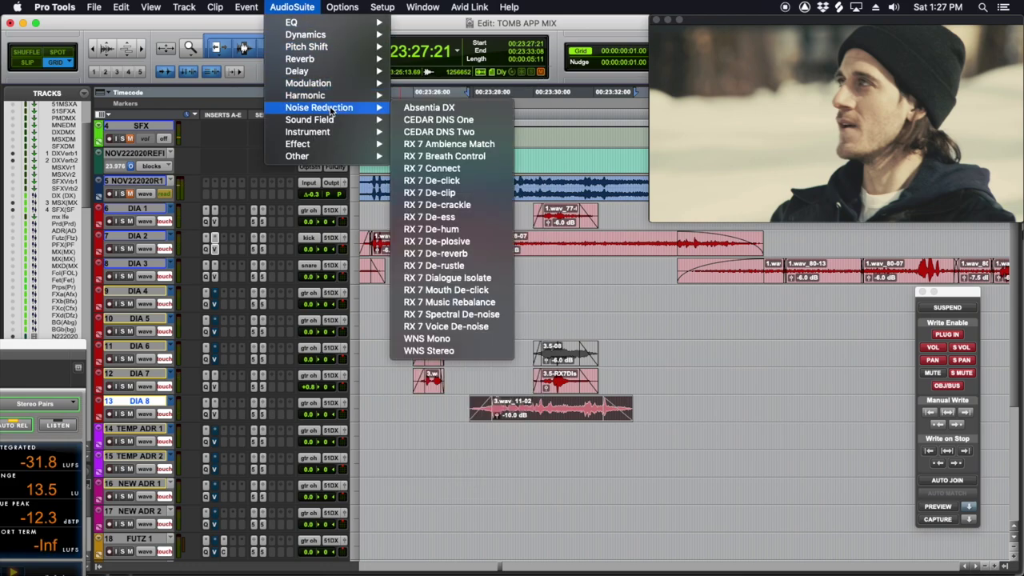
left_click(444, 277)
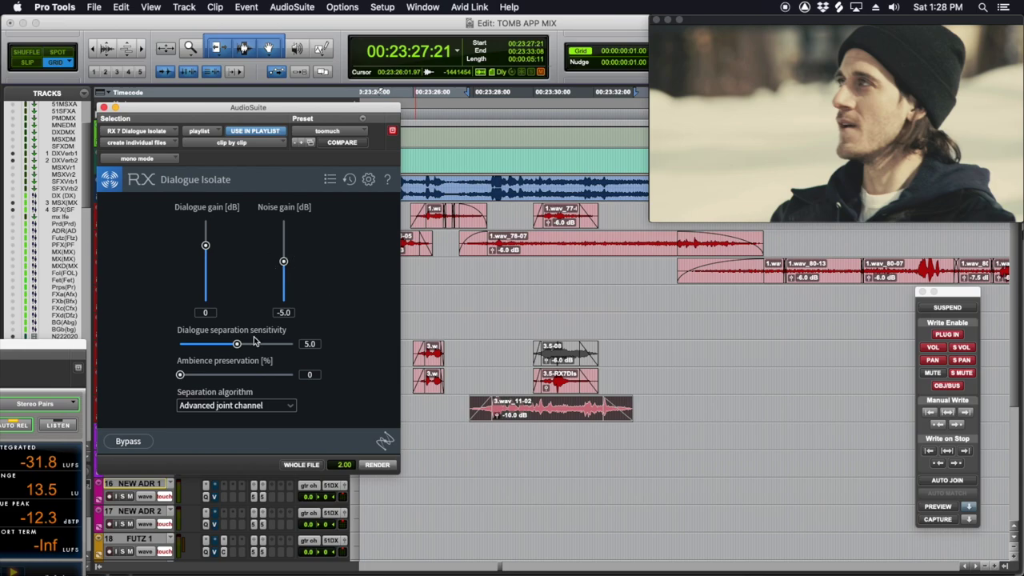
left_click(380, 464)
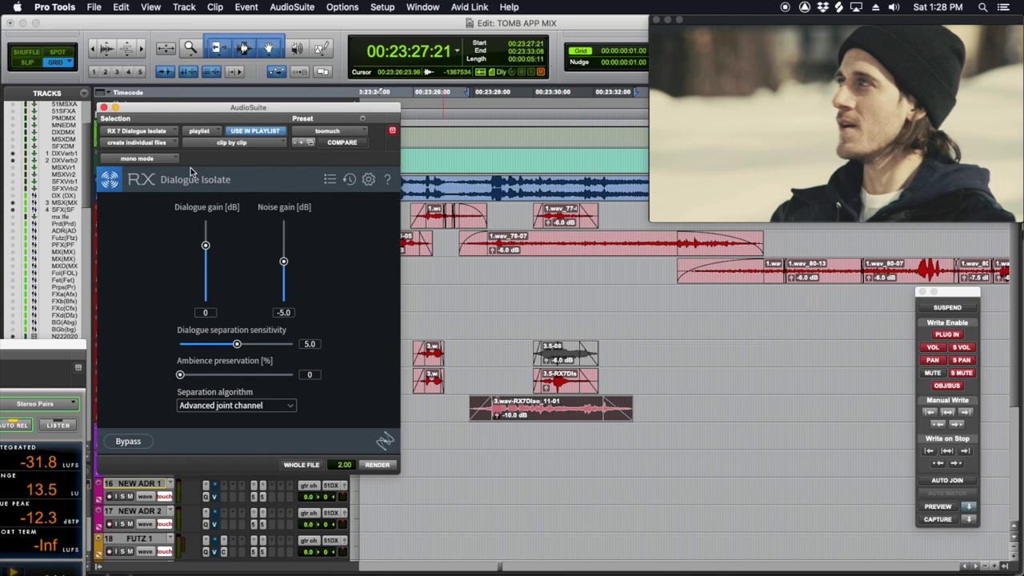
left_click(104, 107)
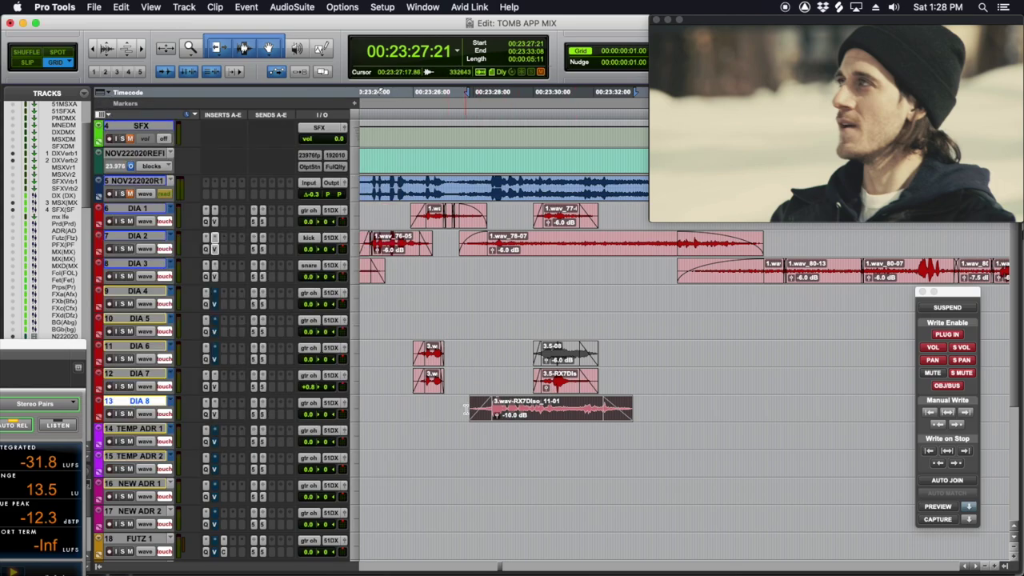
Audition DIA 2 in solo from 00:23:28:01 and DIA 8 in solo from 00:23:28:06.
scroll(447, 434, "left", 3)
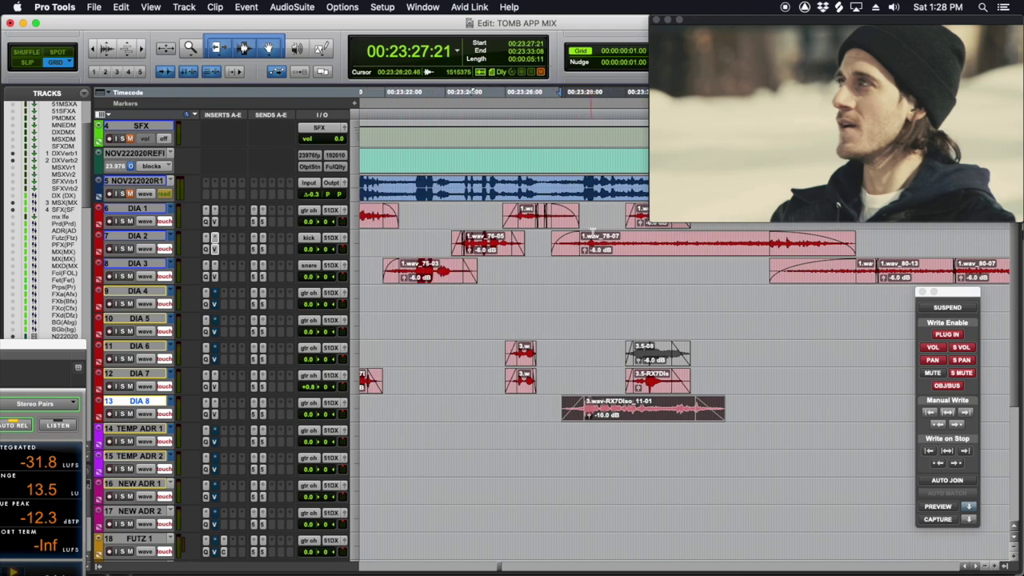
left_click(567, 237)
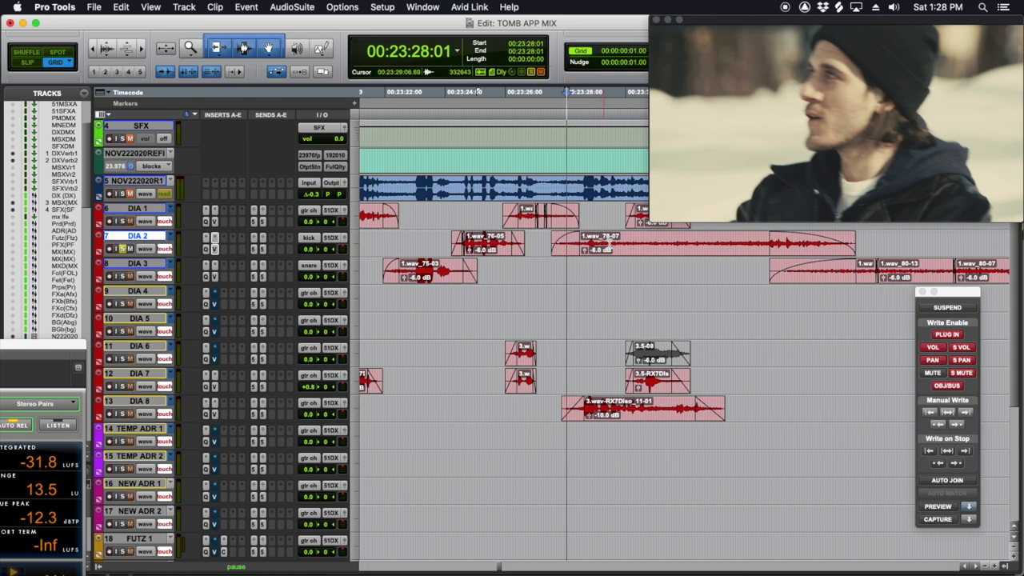
key("space")
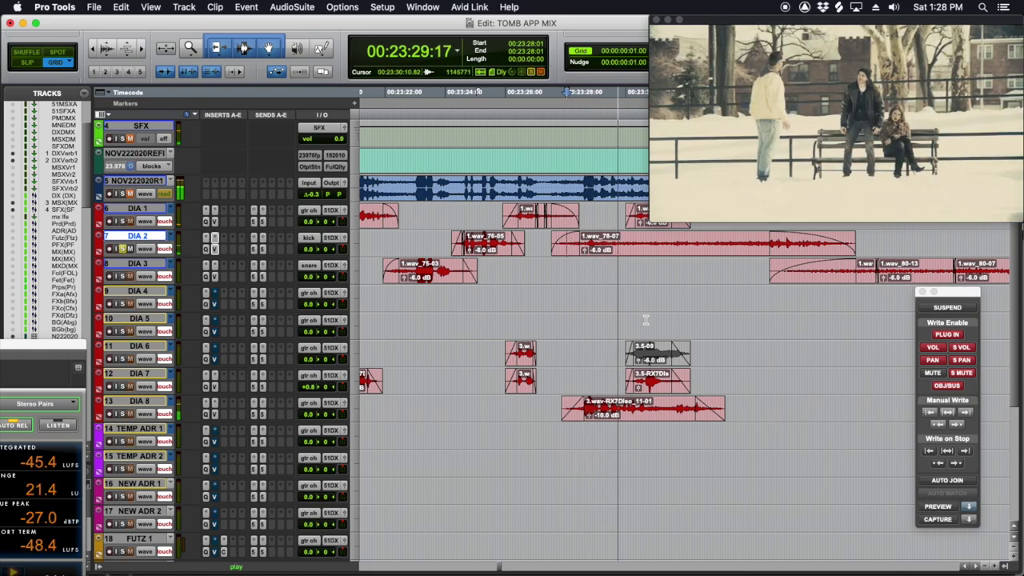
key("space")
left_click(573, 404)
key("space")
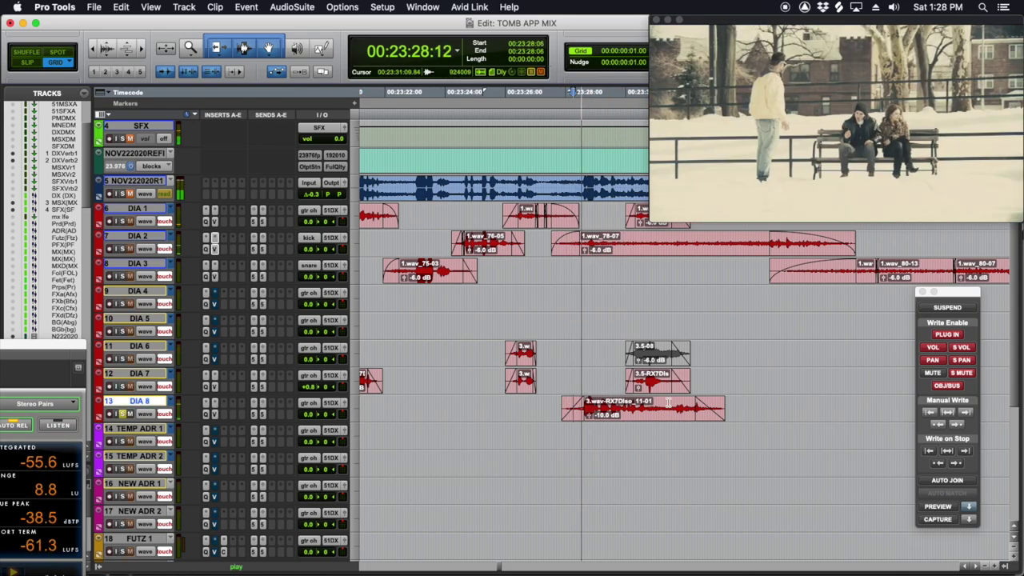
Select the DIA 8 clip at 00:23:27:21, enable automation Preview, and play it with the track's Pro-Q 3 open.
left_click(643, 413)
key("space")
left_click(938, 507)
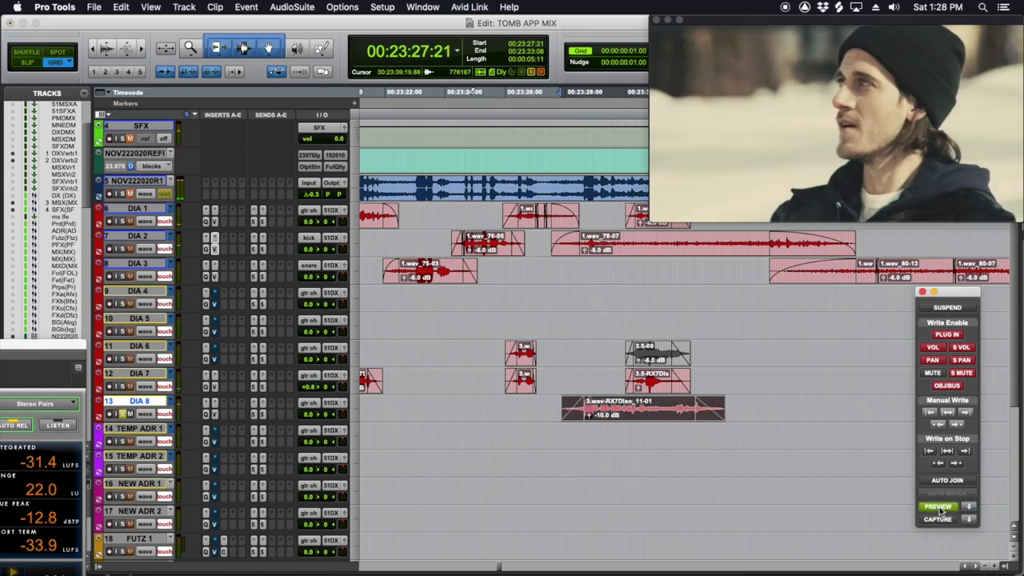
left_click(207, 414)
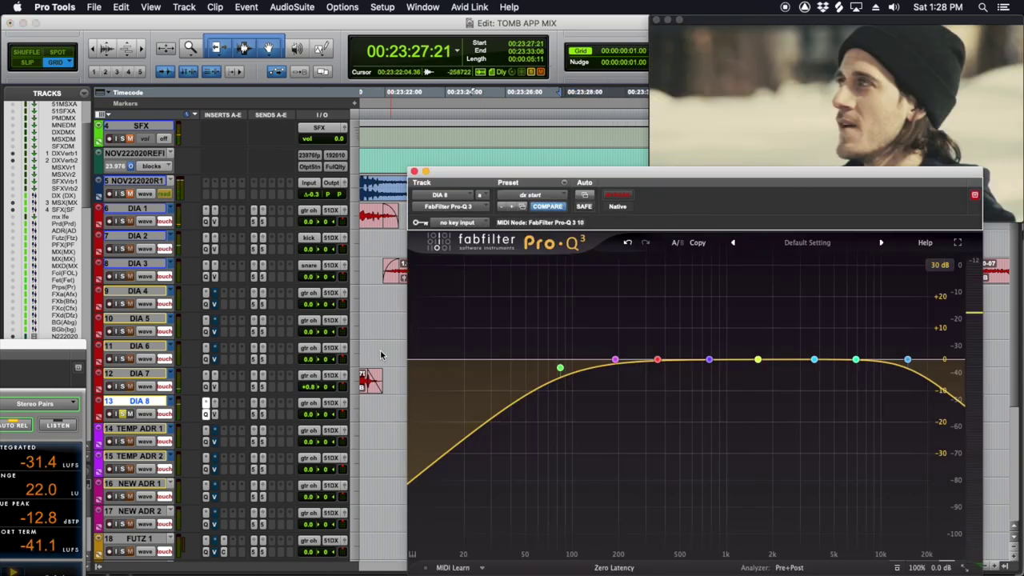
key("space")
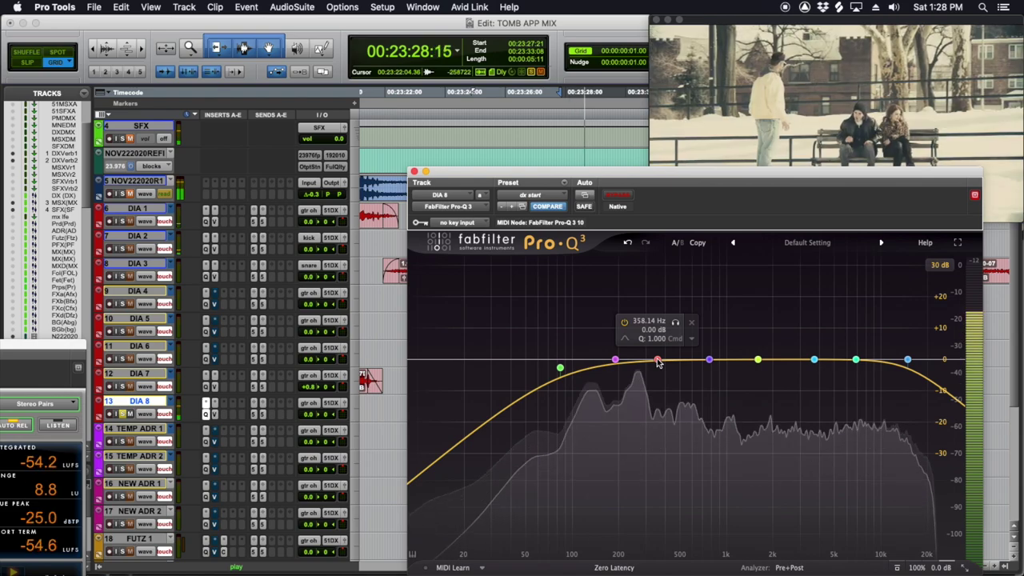
Shape DIA 8's EQ with a cut of about 3 dB near 300 Hz, slight high-band cuts and a slight mid boost, and close Pro-Q 3.
mouse_move(657, 362)
left_mouse_down()
mouse_move(647, 327)
mouse_move(645, 370)
left_mouse_up()
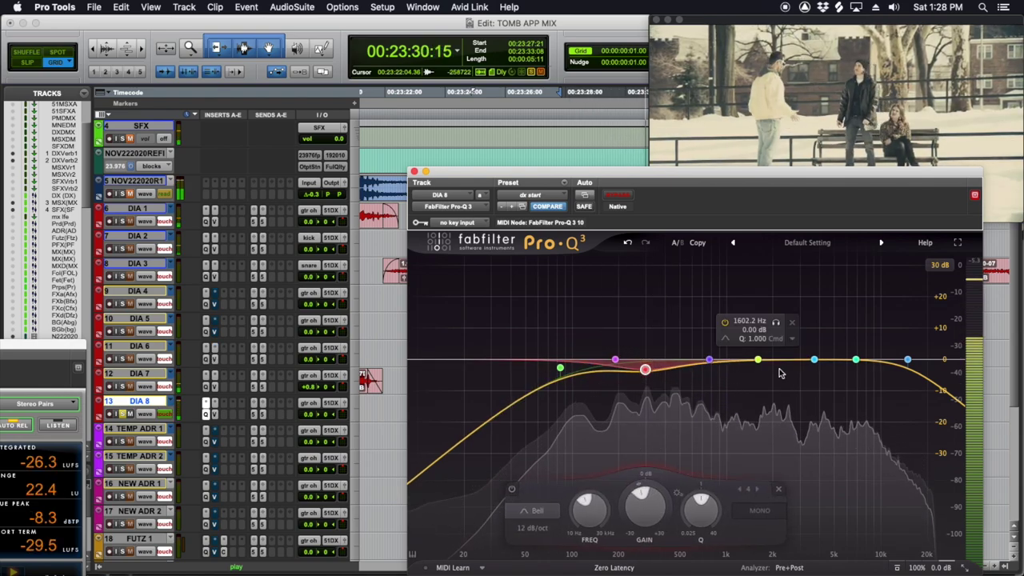
left_click(814, 360)
left_click_drag(856, 360, 845, 366)
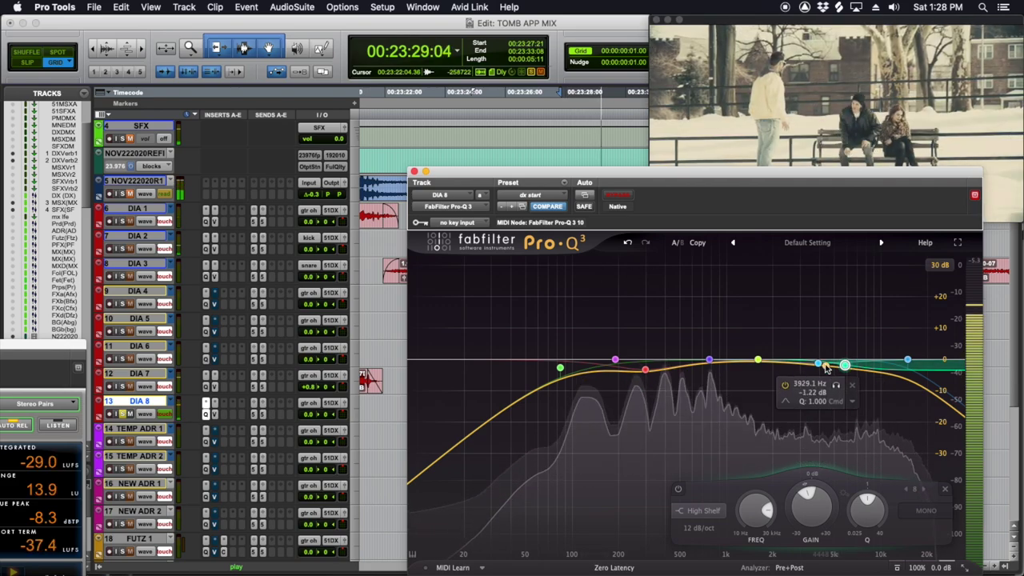
mouse_move(709, 361)
left_mouse_down()
mouse_move(712, 280)
mouse_move(704, 359)
left_mouse_up()
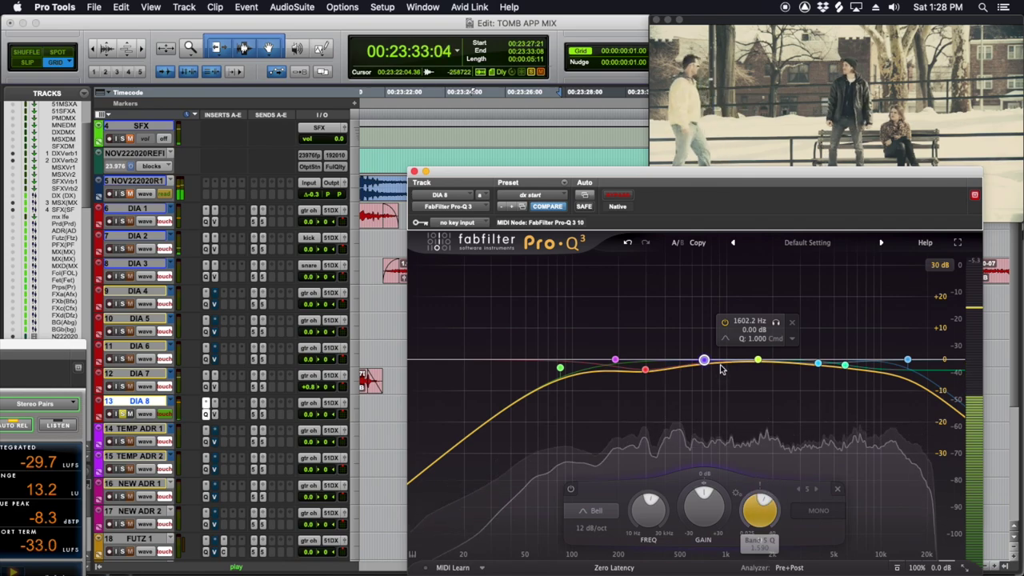
mouse_move(704, 359)
left_mouse_down()
mouse_move(704, 277)
mouse_move(699, 381)
mouse_move(699, 357)
left_mouse_up()
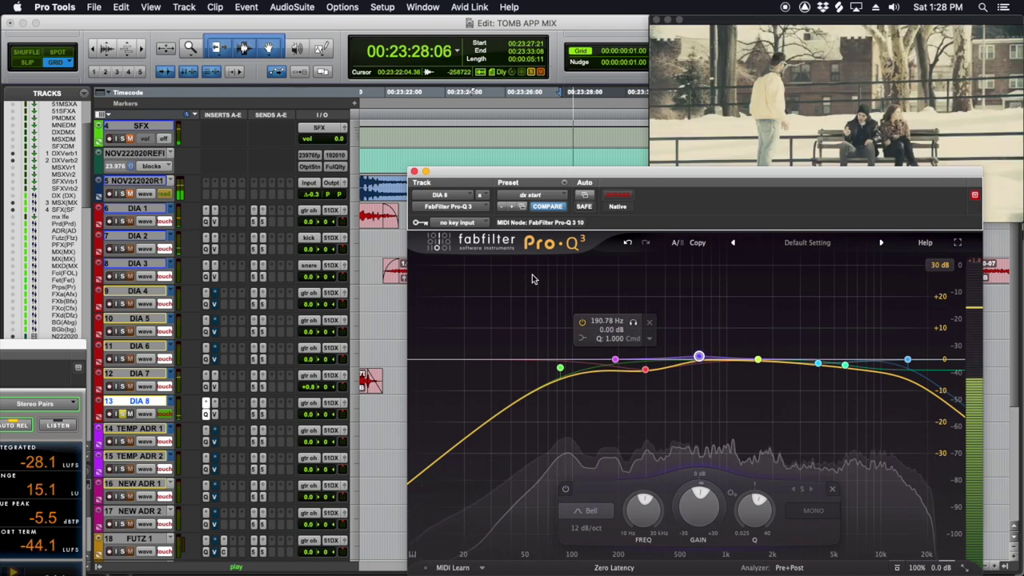
left_click(414, 172)
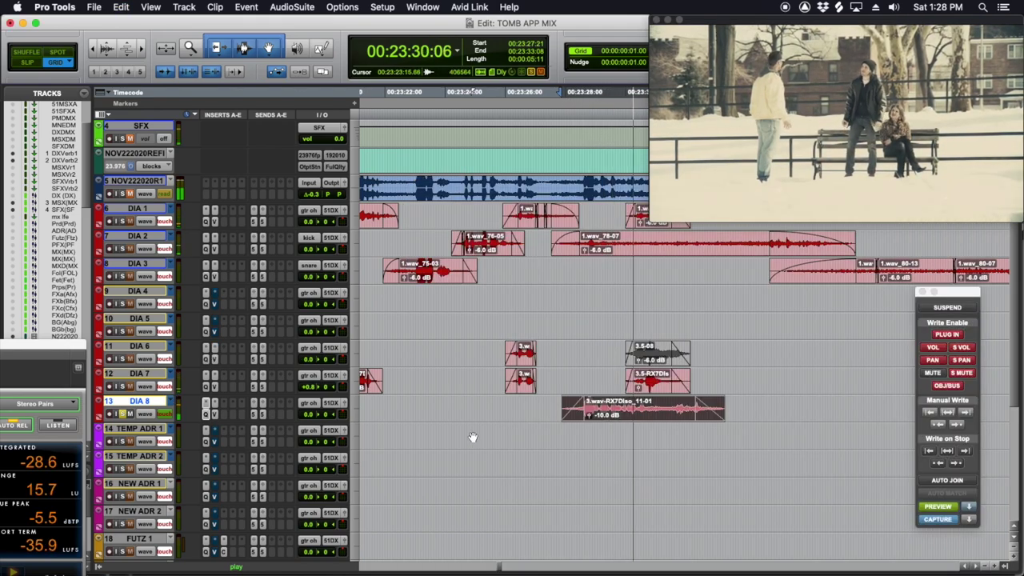
Turn off Preview, show the volume lanes, and write volume automation on the DIA tracks during playback from 00:23:23:05.
left_click(943, 505)
left_click(422, 408)
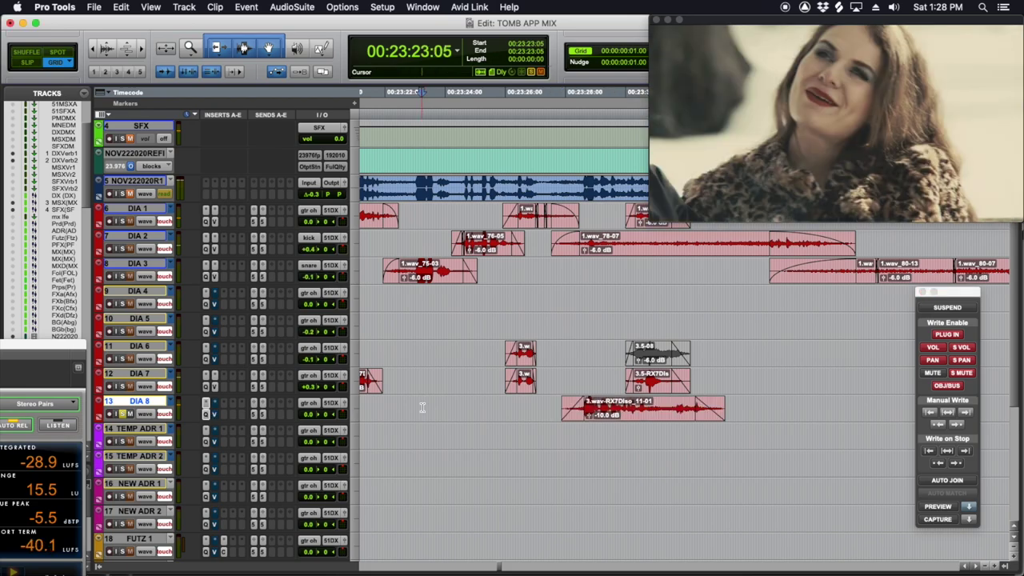
key("space")
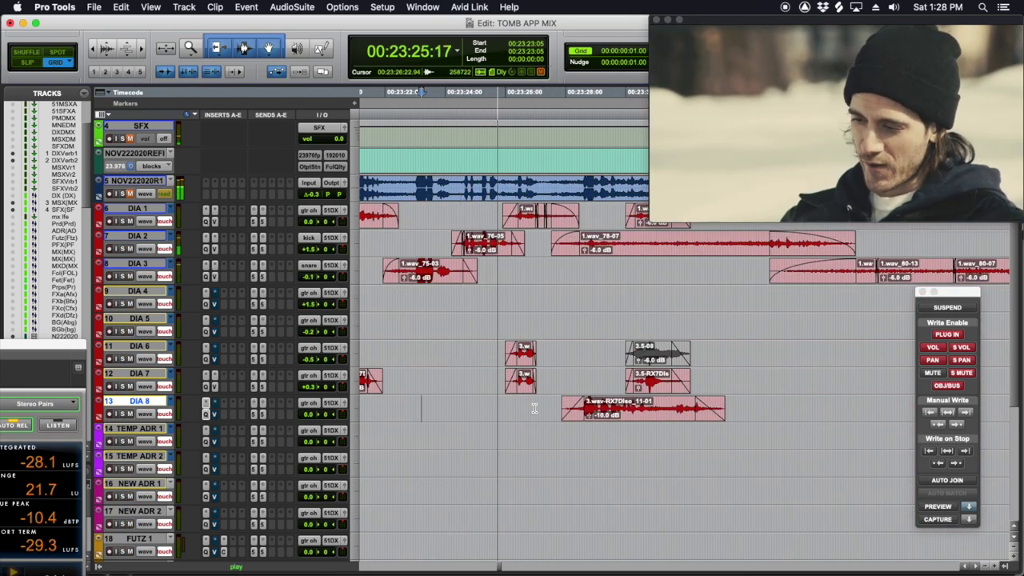
key("ctrl+minus")
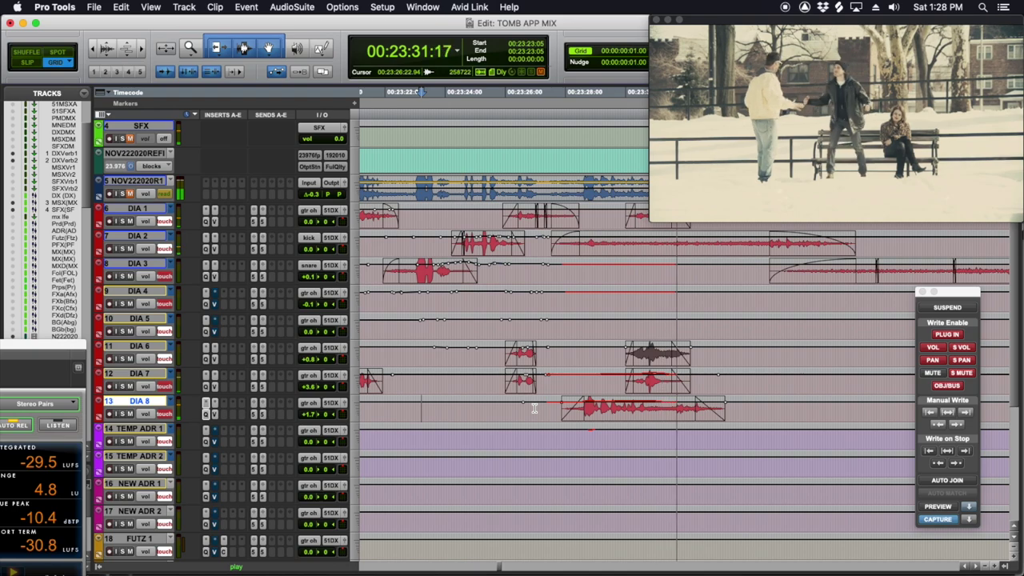
key("space")
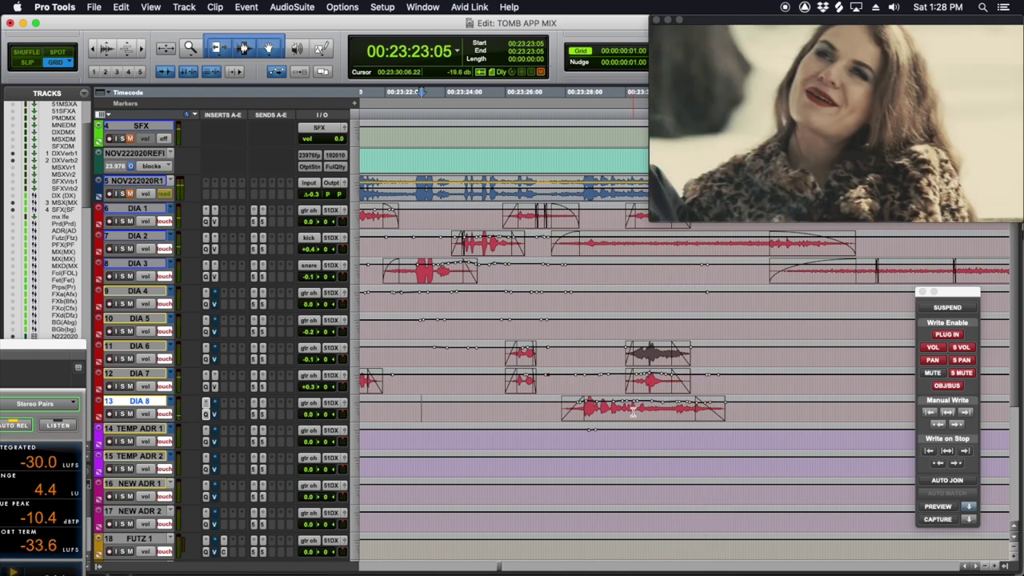
Rewrite the volume automation on DIA 8 from 00:23:30:04 and on DIA 7 from 00:23:29:12.
left_click(630, 408)
key("space")
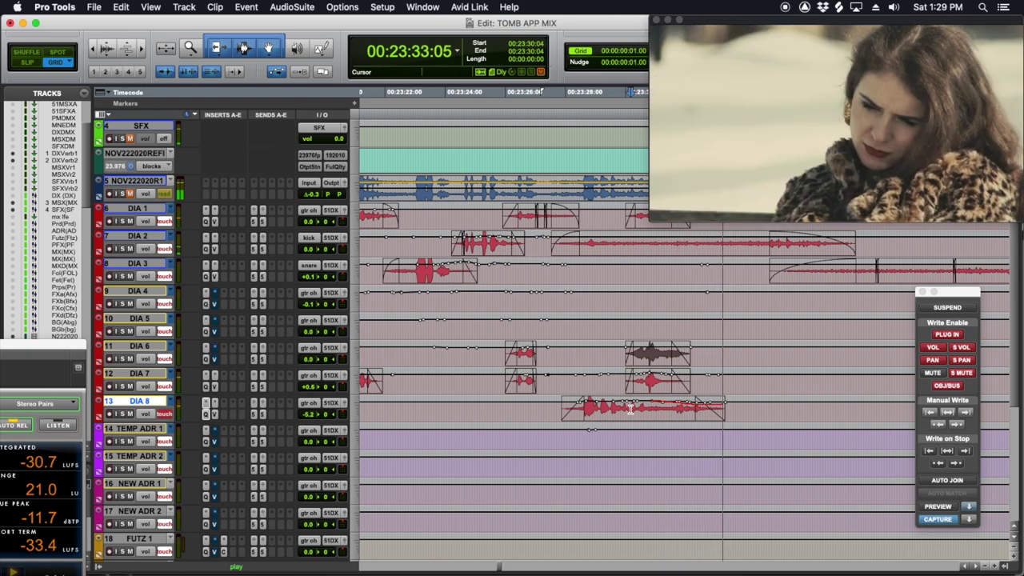
key("space")
left_click(610, 383)
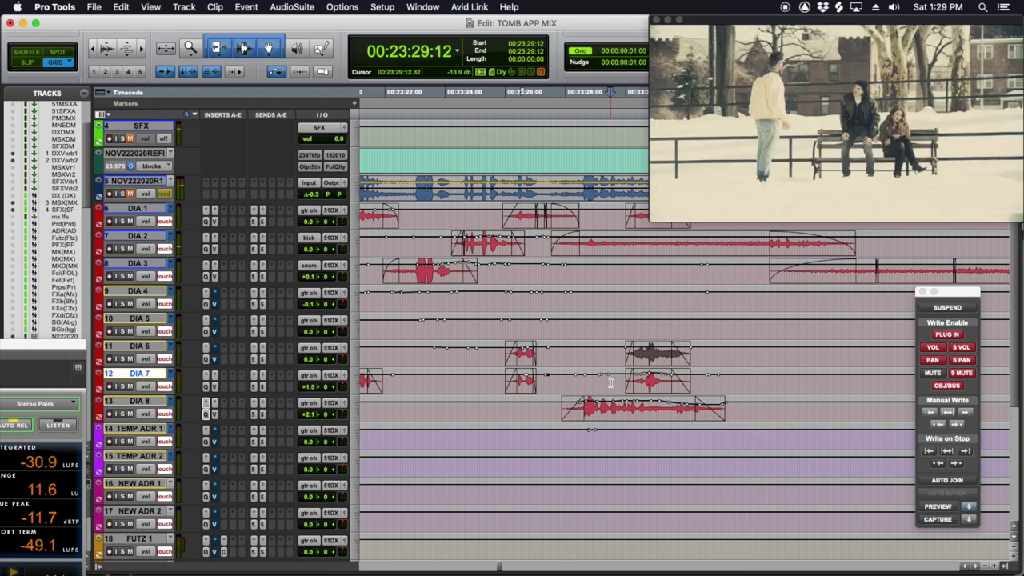
key("space")
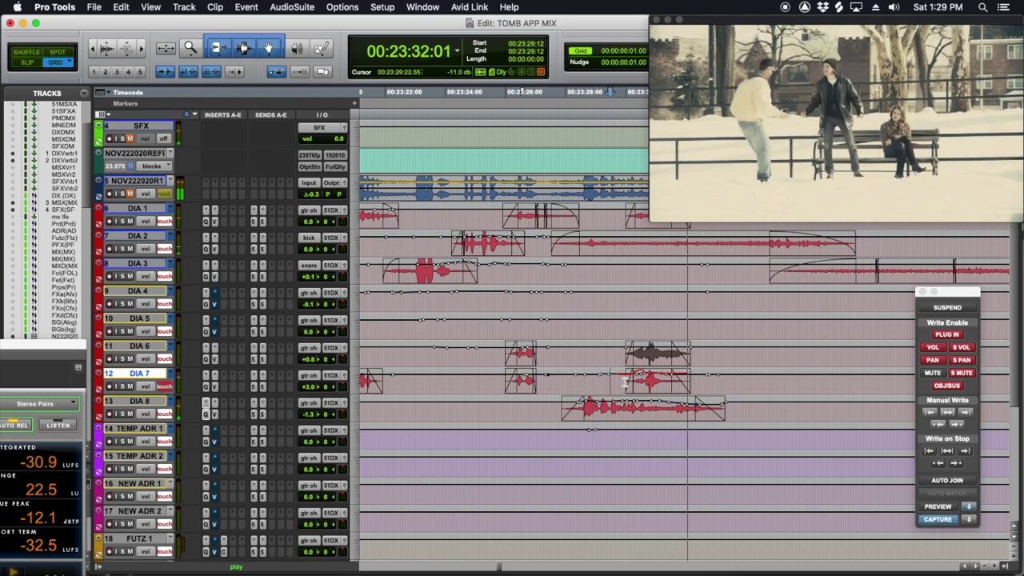
Play on from 00:23:29:23 to about 00:23:59 and write volume automation on DIA 1 through DIA 4.
left_click(533, 380)
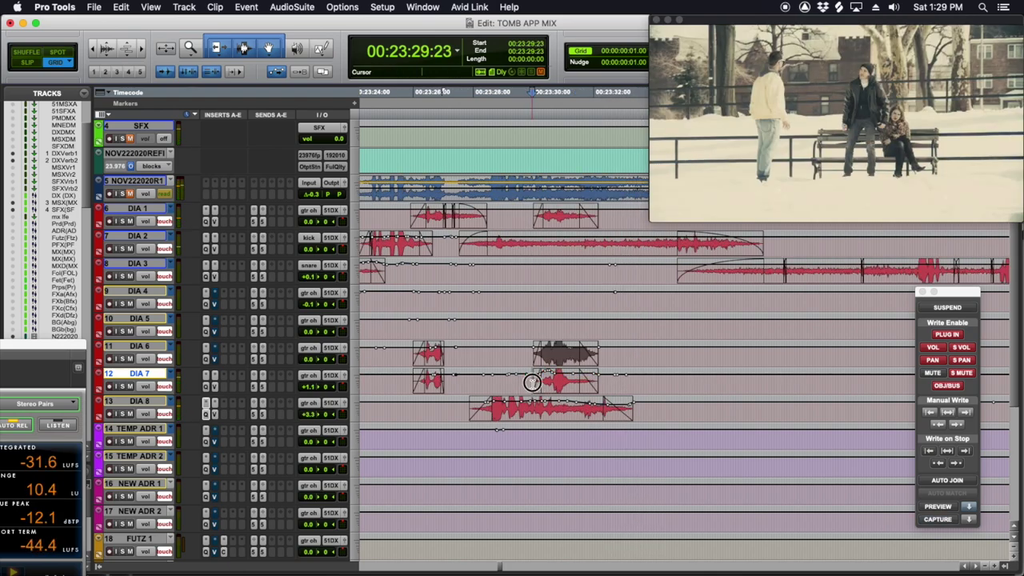
key("space")
scroll(605, 395, "right", 3)
scroll(605, 395, "down", 1)
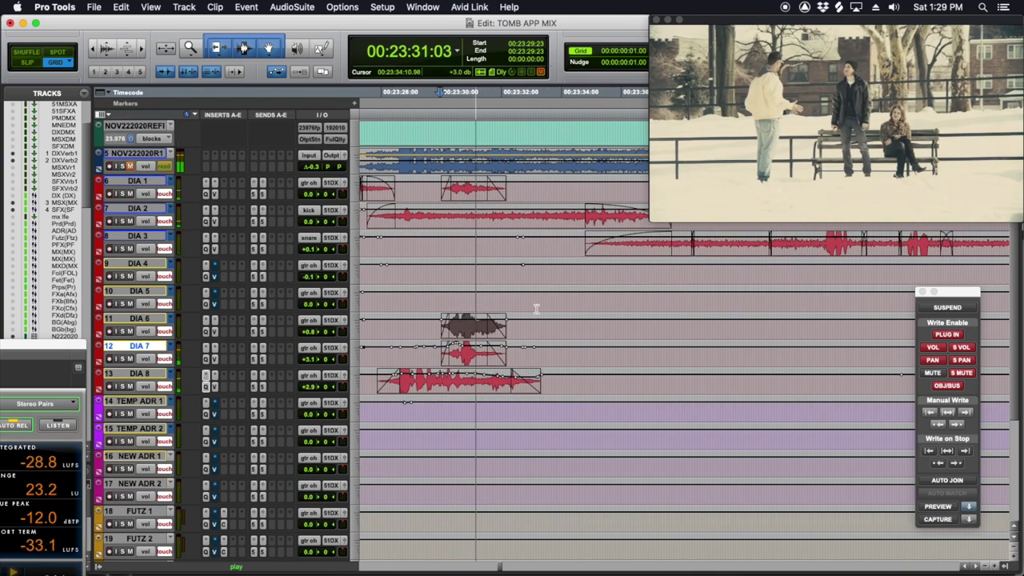
scroll(530, 263, "up", 2)
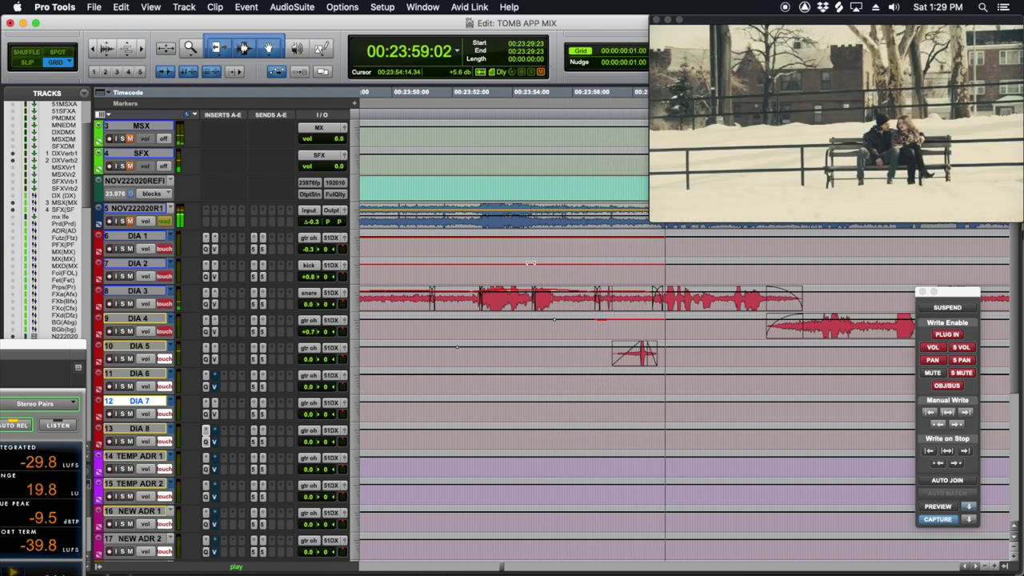
key("space")
Write volume automation on DIA 3, DIA 4 and DIA 5 during playback from 00:23:55:09.
left_click(553, 300)
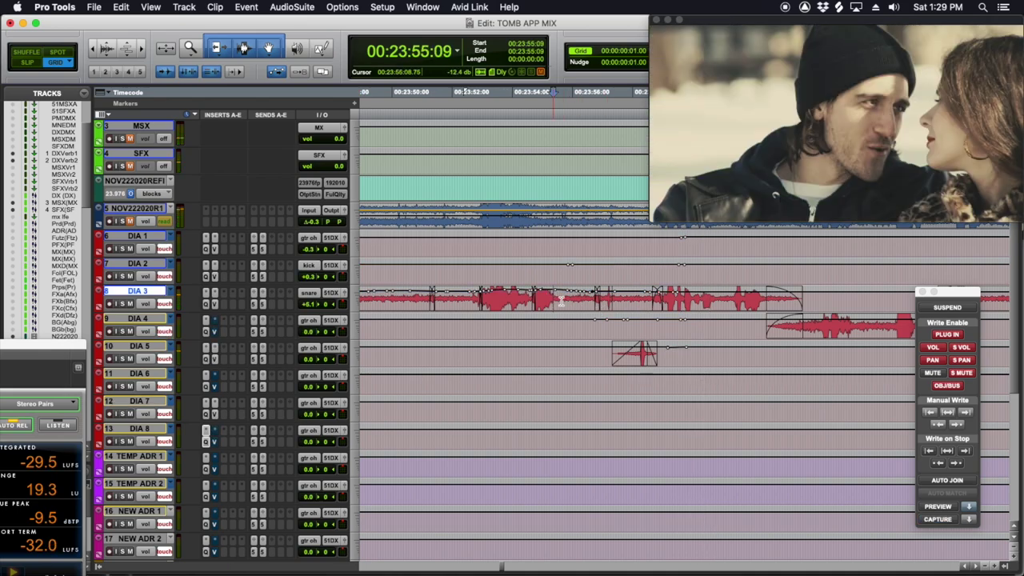
key("space")
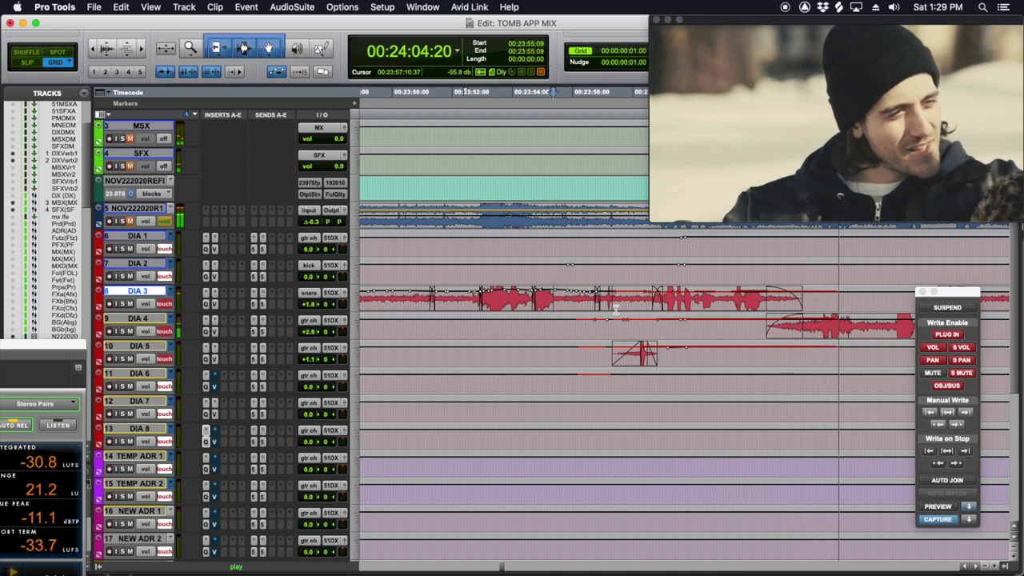
key("space")
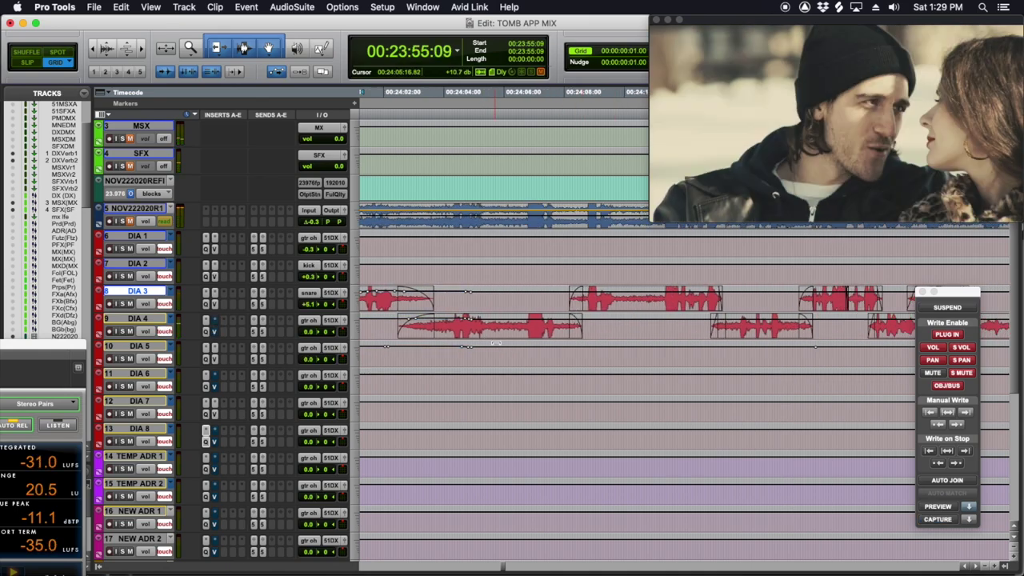
Audition the DIA 4 clip from 00:24:01:22, open the track's RX 7 Voice De-noise and move its window clear of the clips.
left_click(659, 325)
key("space")
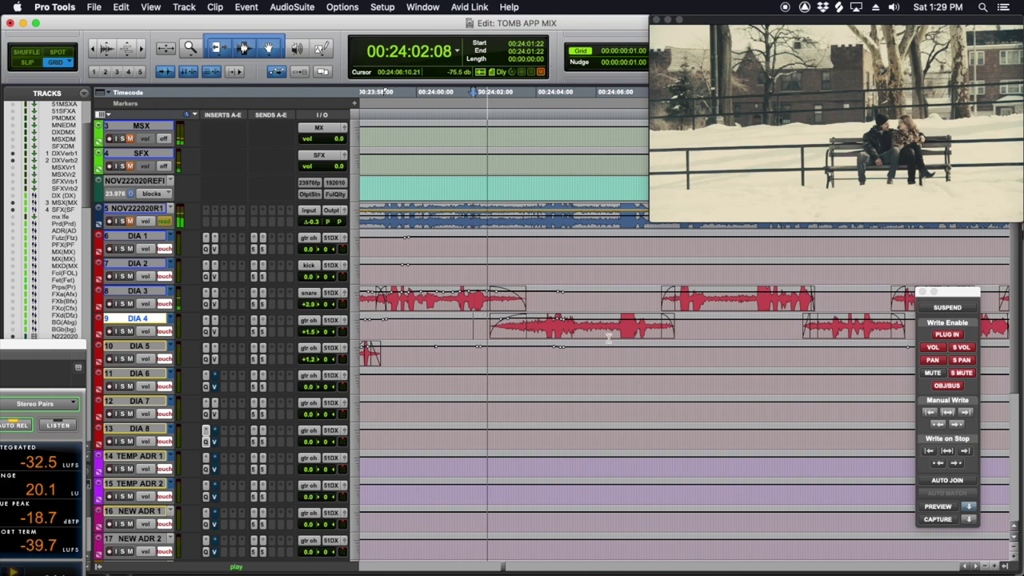
key("space")
left_click(463, 328)
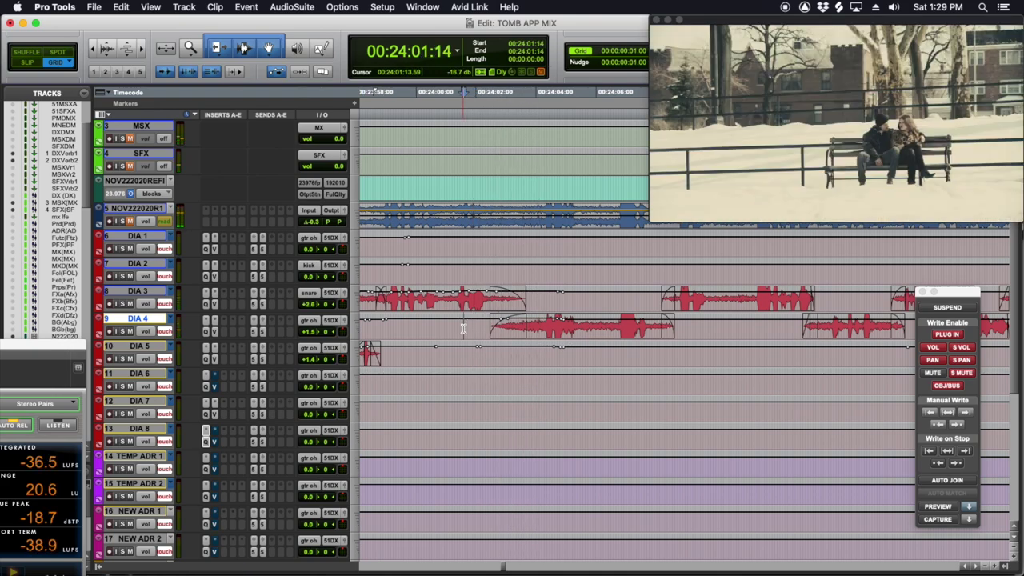
left_click(216, 331)
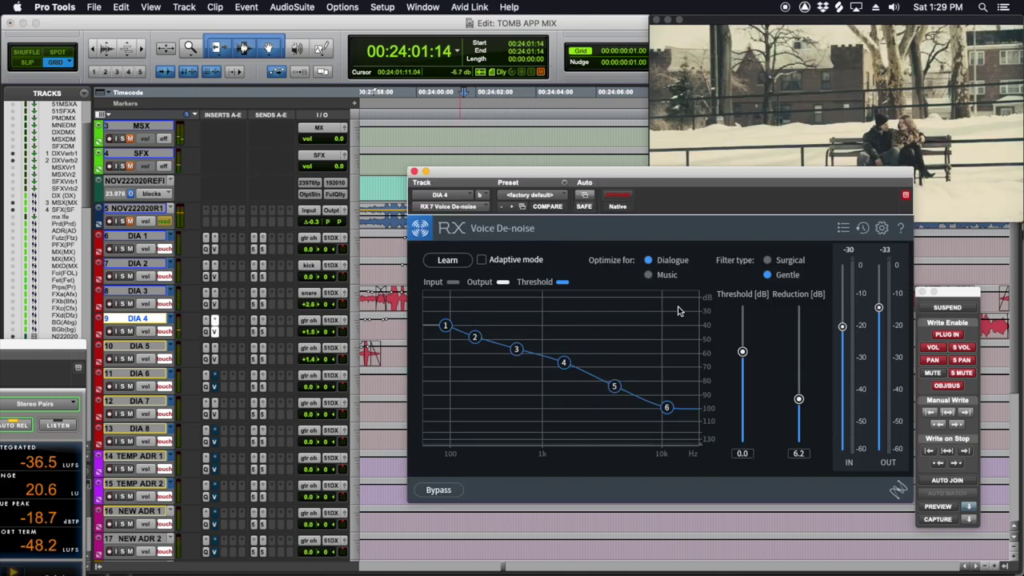
left_click_drag(743, 181, 279, 165)
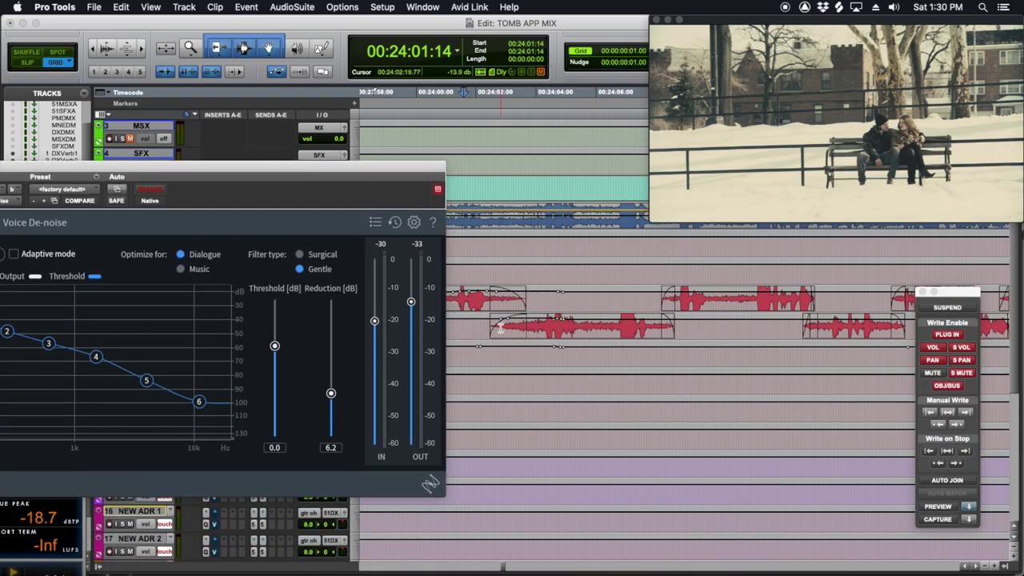
Play DIA 4 from 00:24:02:06 and raise its Voice De-noise reduction to 10.7 dB at the clip.
key("space")
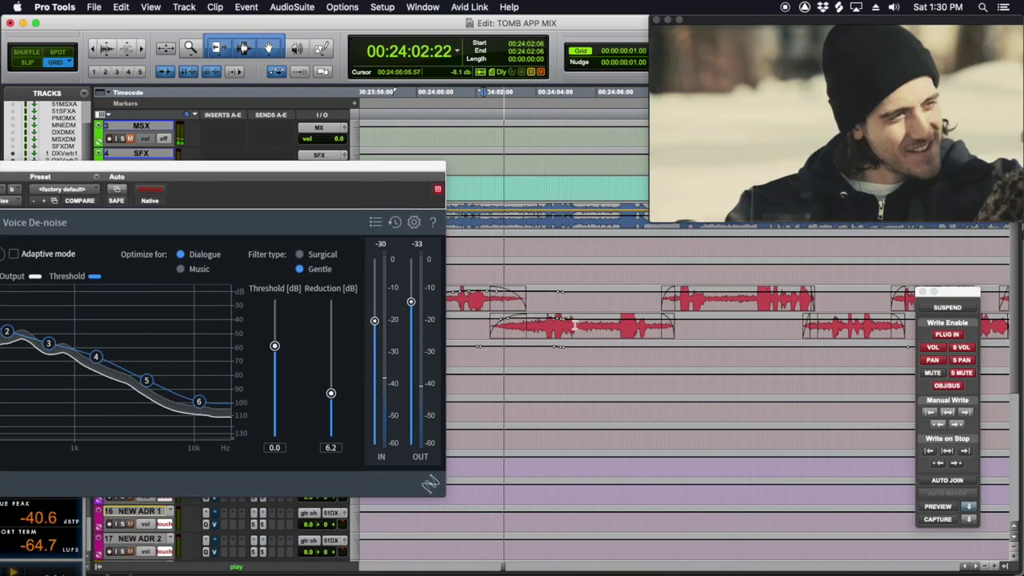
key("space")
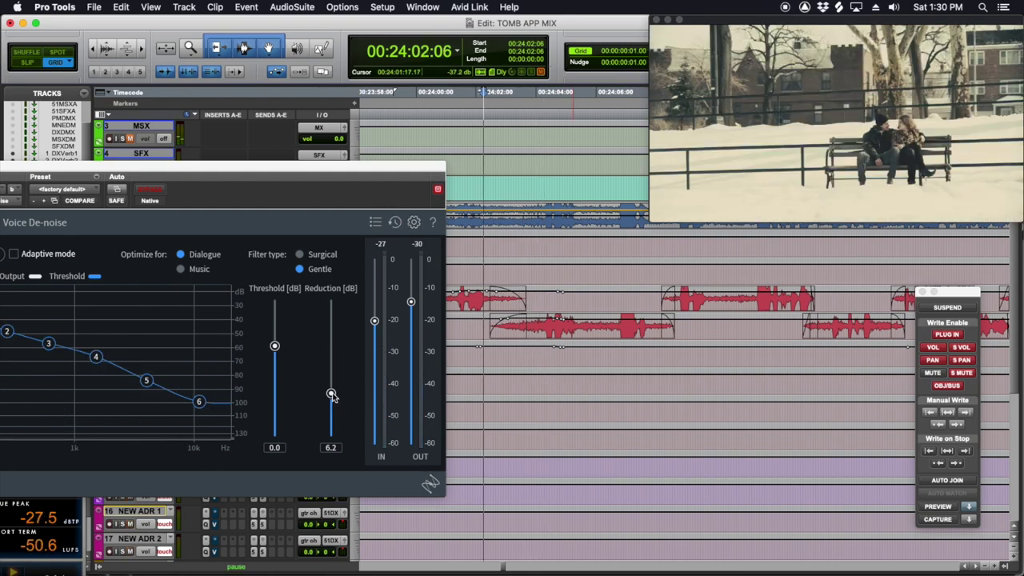
key("space")
mouse_move(331, 394)
left_mouse_down()
mouse_move(331, 360)
mouse_move(332, 393)
left_mouse_up()
key("space")
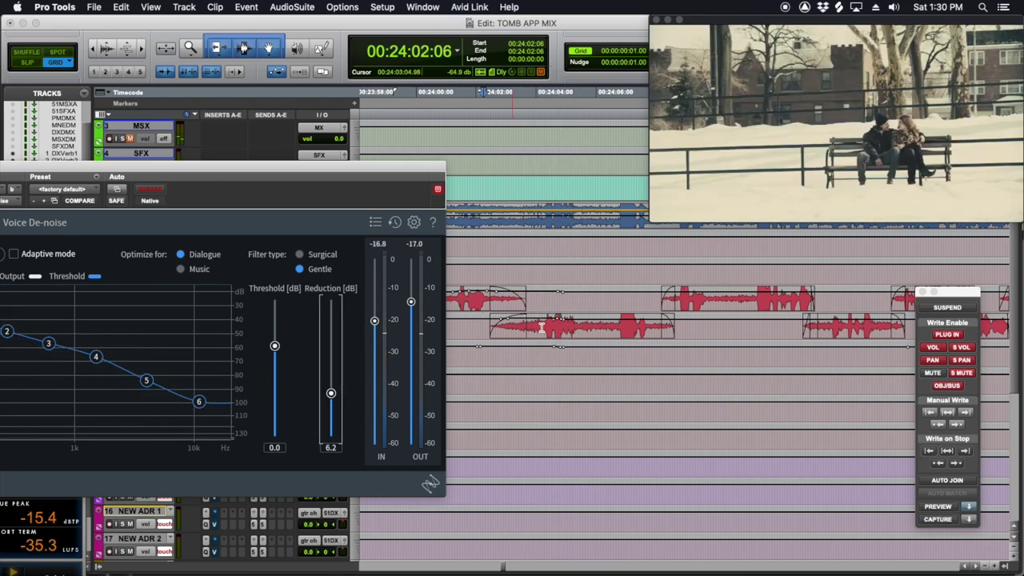
left_click(522, 332)
left_click_drag(497, 327, 492, 327)
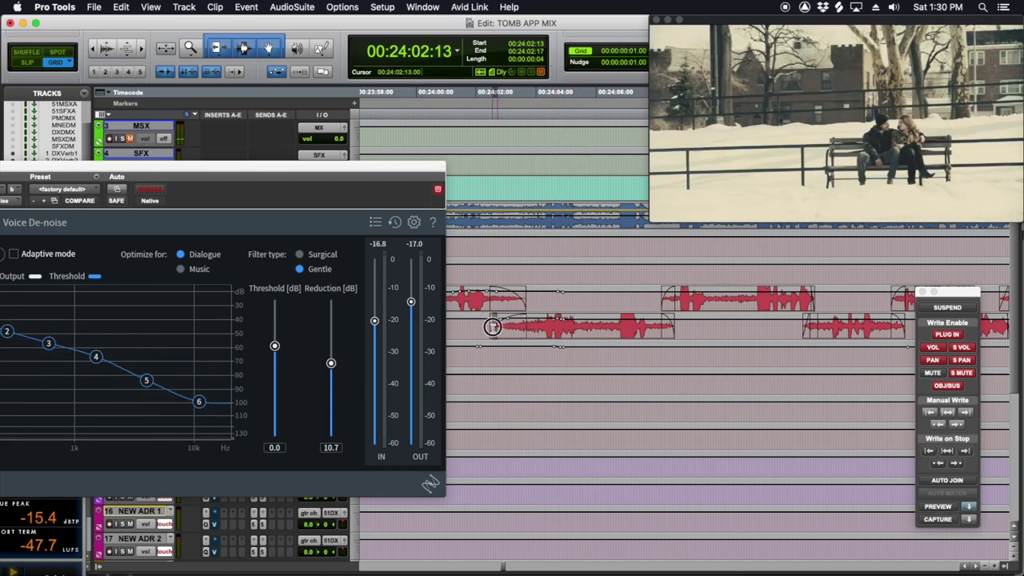
Play the de-noised DIA 4 clip from 00:24:00:16 and close the Voice De-noise window.
scroll(493, 328, "left", 3)
left_click(528, 334)
key("space")
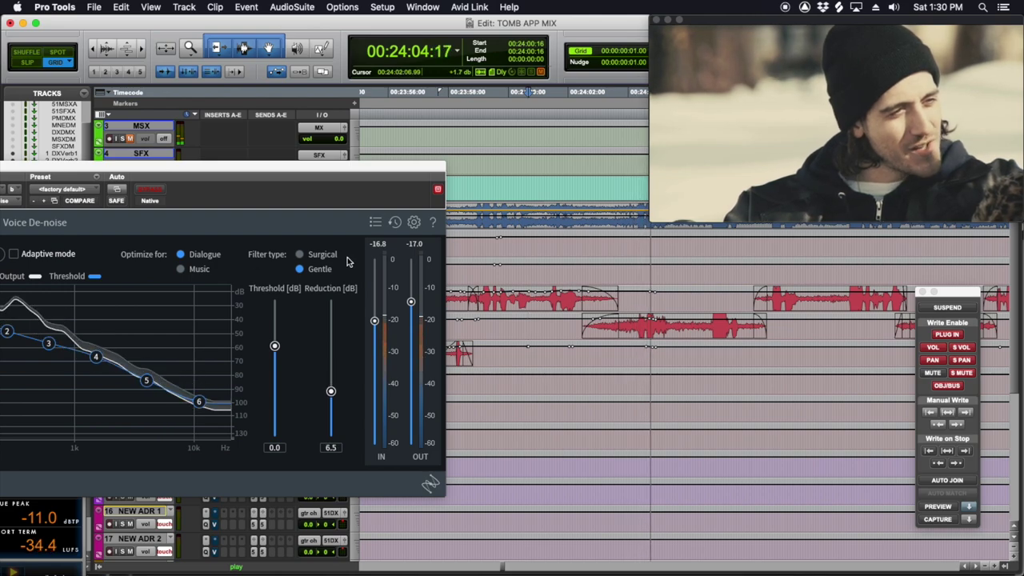
left_click_drag(103, 171, 268, 240)
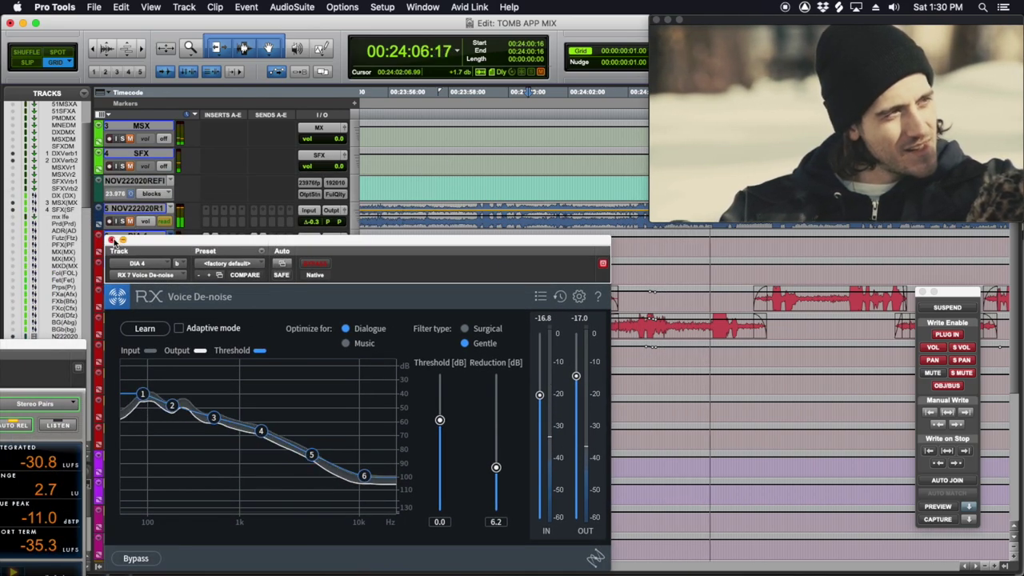
left_click(112, 240)
key("space")
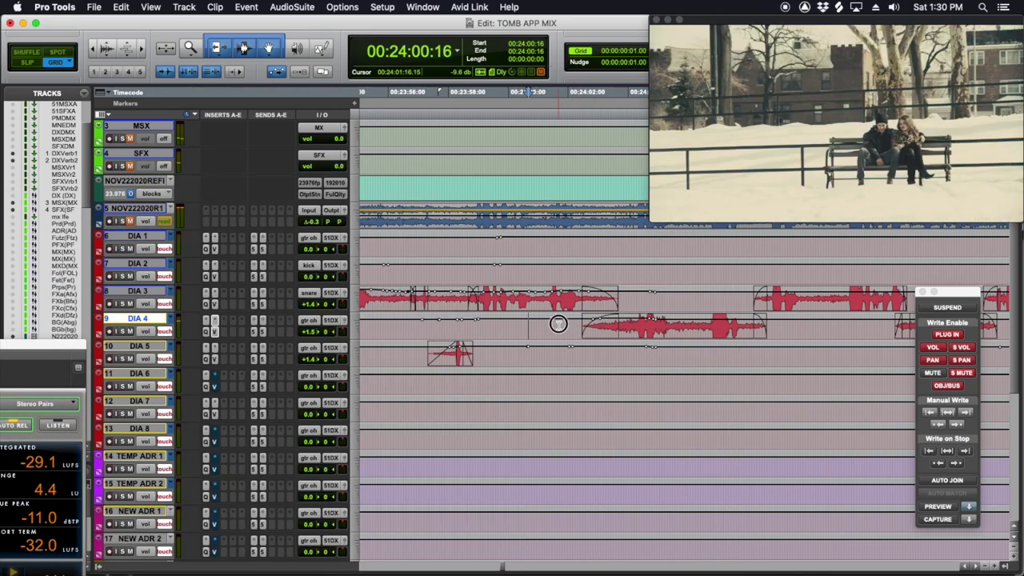
Adjust DIA 4's Pro-Q 3 curve from around 270 Hz during playback from 00:24:01:16 and close the plug-in.
key("space")
left_click(212, 330)
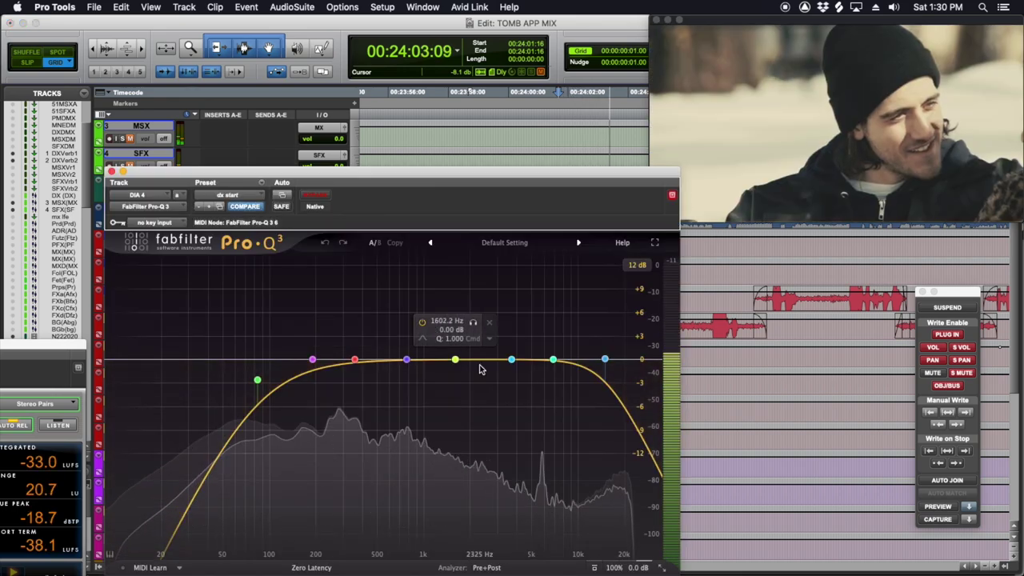
key("space")
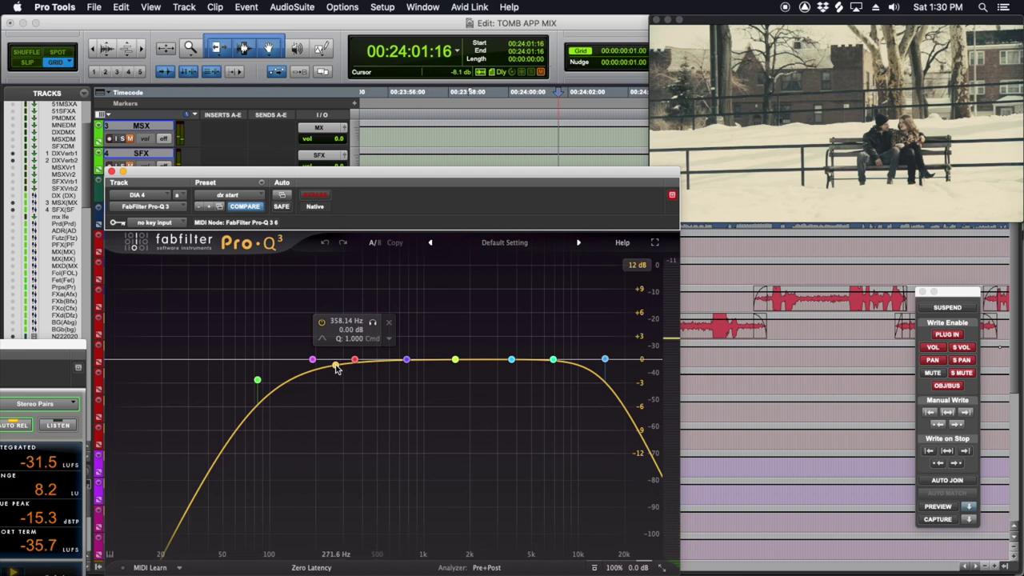
key("space")
left_click_drag(336, 366, 423, 365)
left_click(111, 171)
key("space")
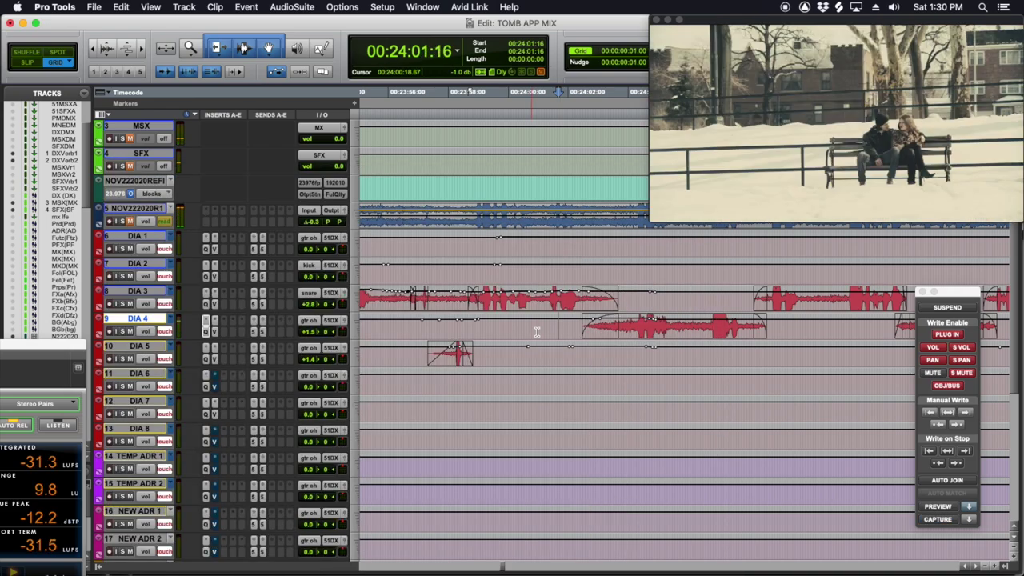
Write volume automation on DIA 3 and DIA 4 during playback, repeating the pass from 00:24:06:05.
key("space")
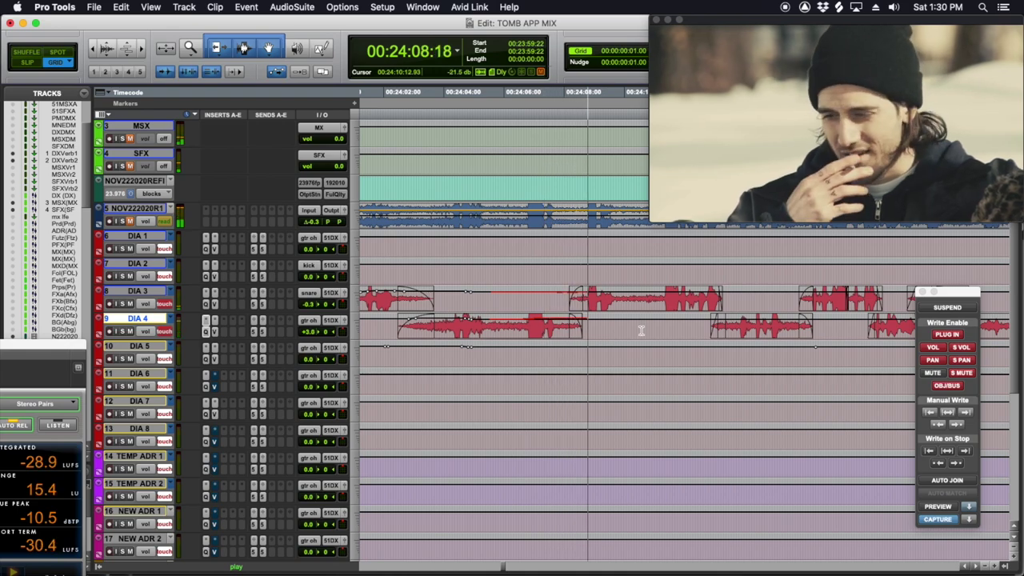
key("space")
left_click(509, 325)
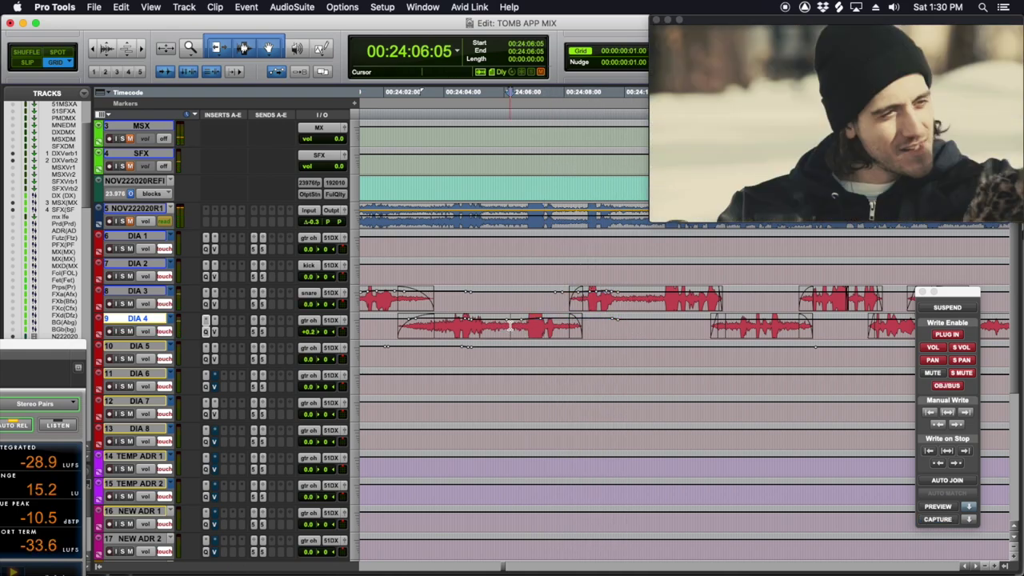
key("space")
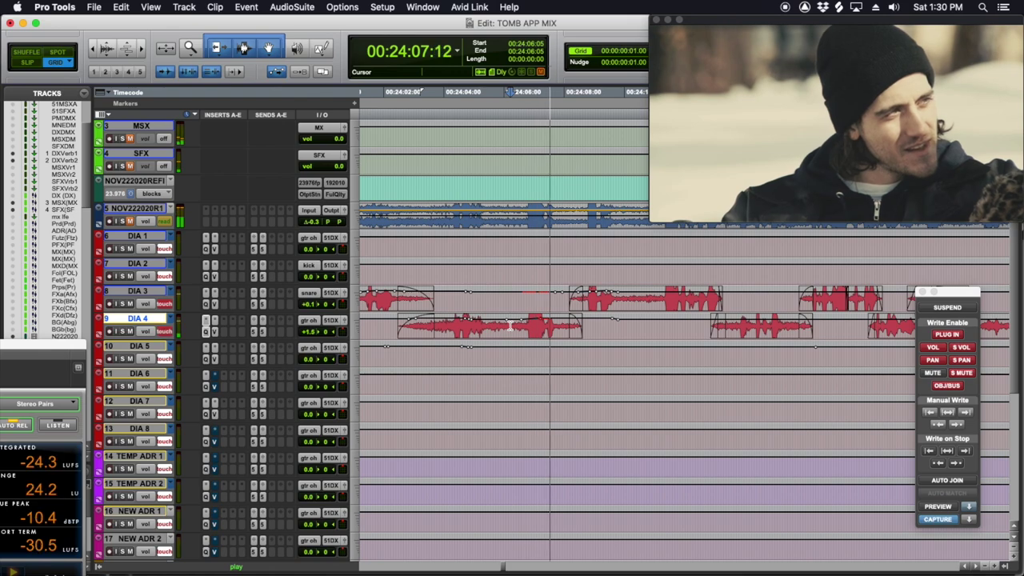
left_click(521, 327)
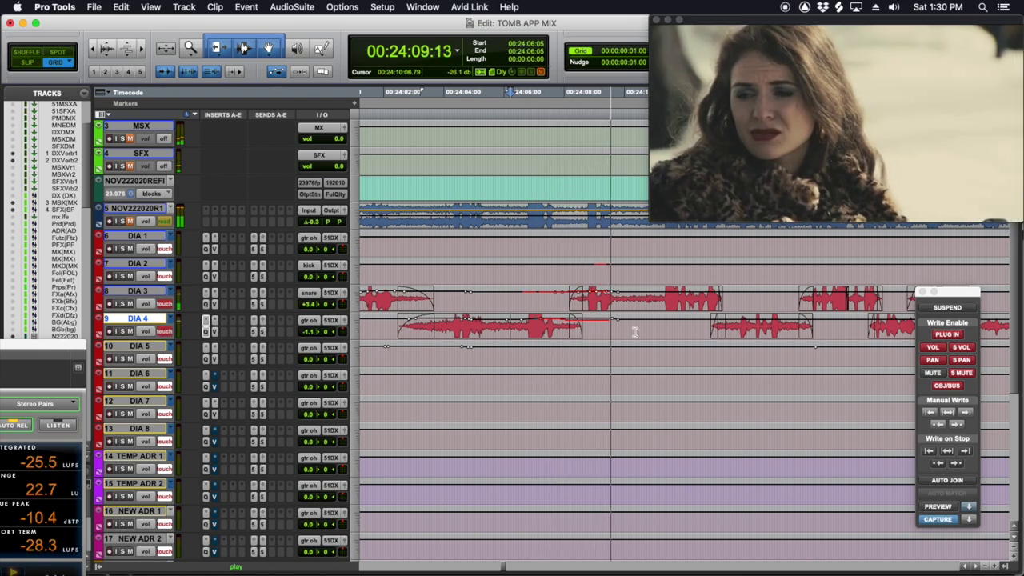
key("space")
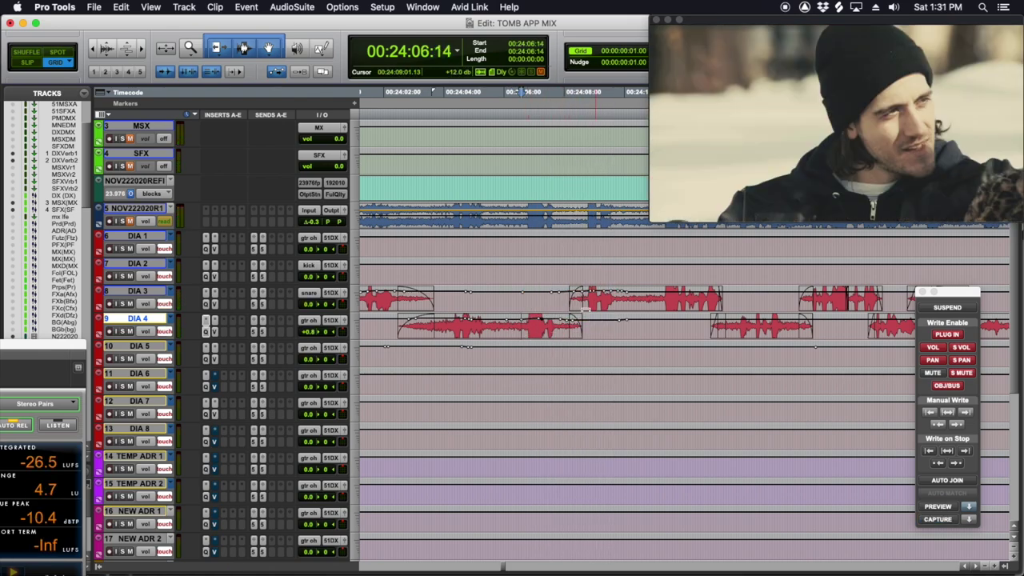
Write volume automation on DIA 3 and DIA 4 from 00:24:05:19 and place the cursor on DIA 4 at 00:24:17:18.
left_click(497, 298)
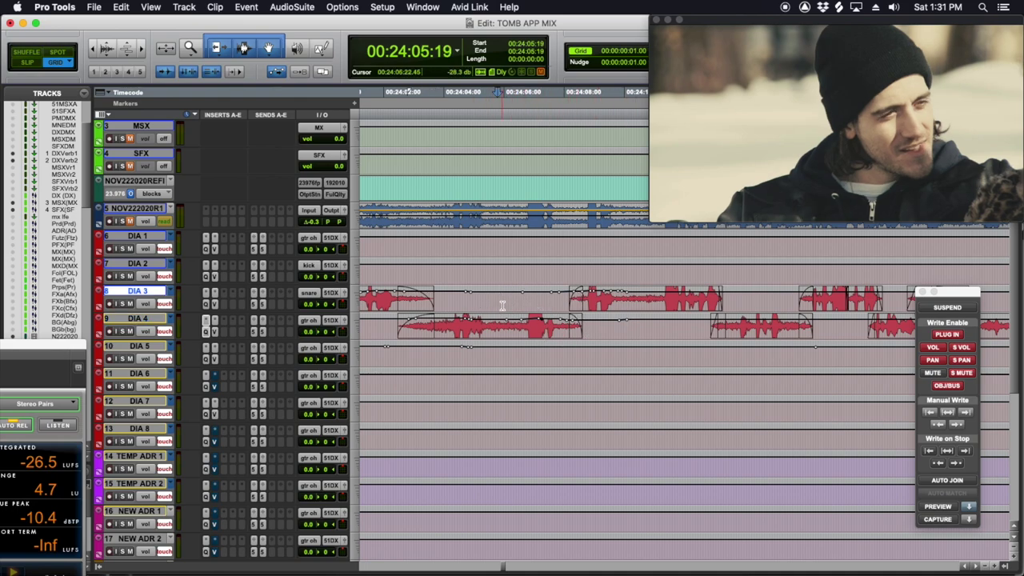
key("space")
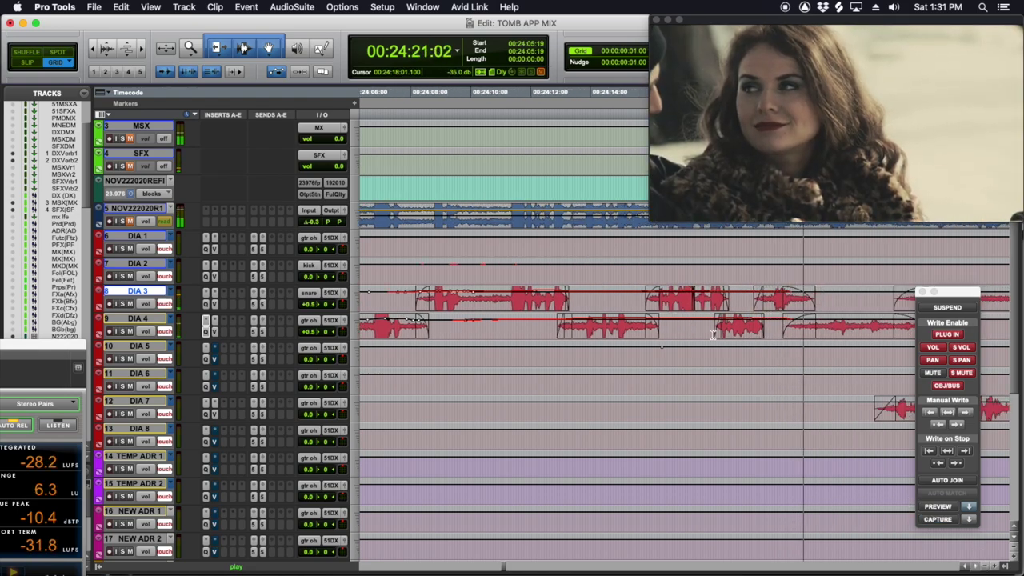
key("space")
left_click(717, 326)
left_click(698, 326)
left_click(712, 326)
left_click(704, 326)
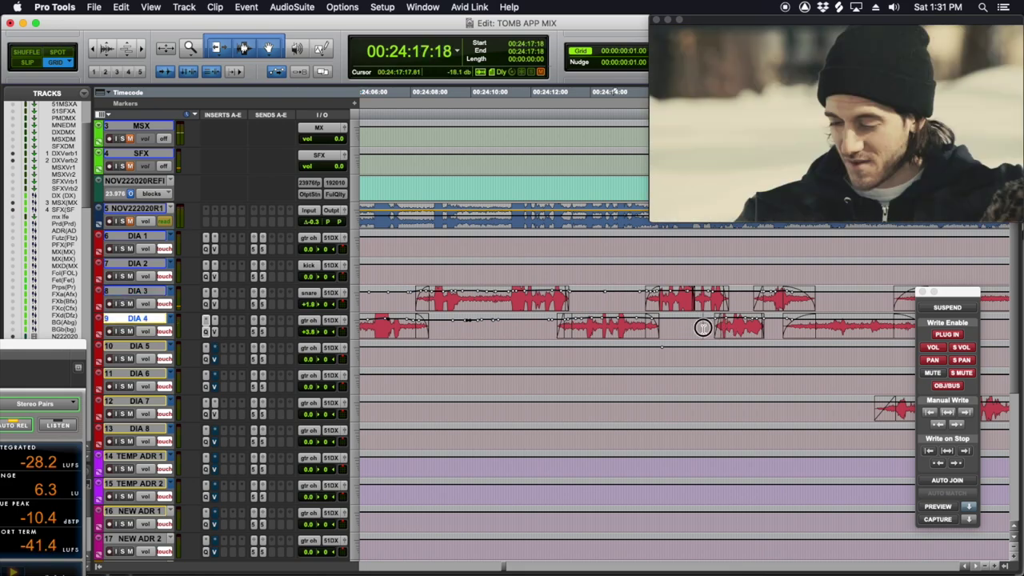
Examine DIA 3's 00:24:09:12 to 00:24:11:05 section in RX 7, marking the 532 to 837 Hz band, and return to Pro Tools.
left_click(472, 298)
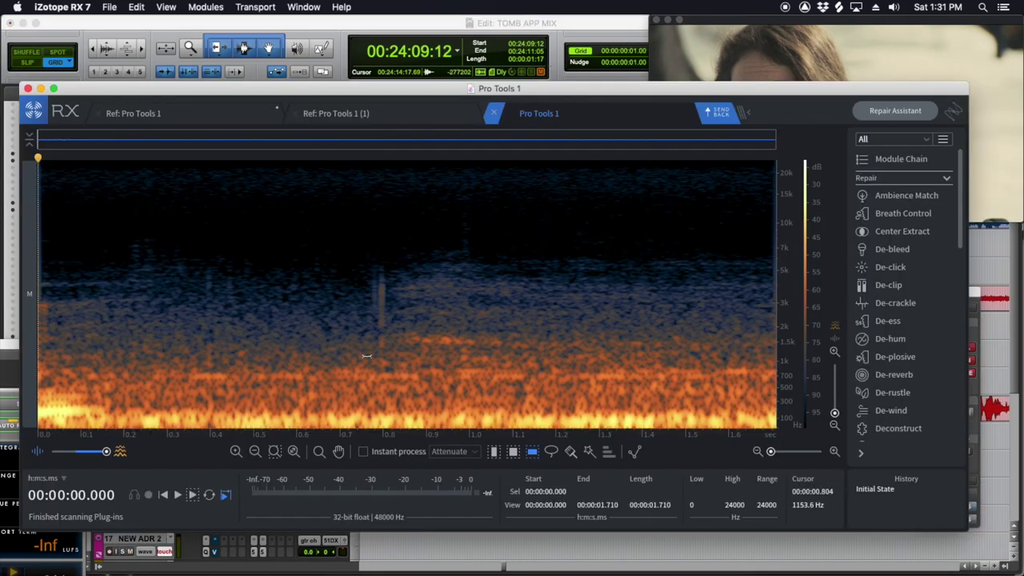
left_click_drag(351, 369, 351, 385)
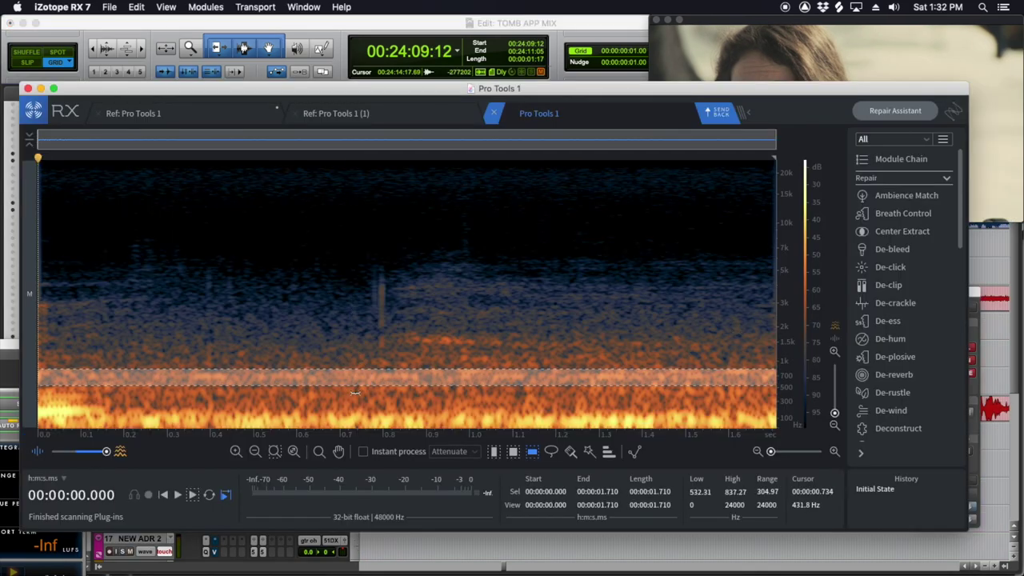
left_click(354, 392)
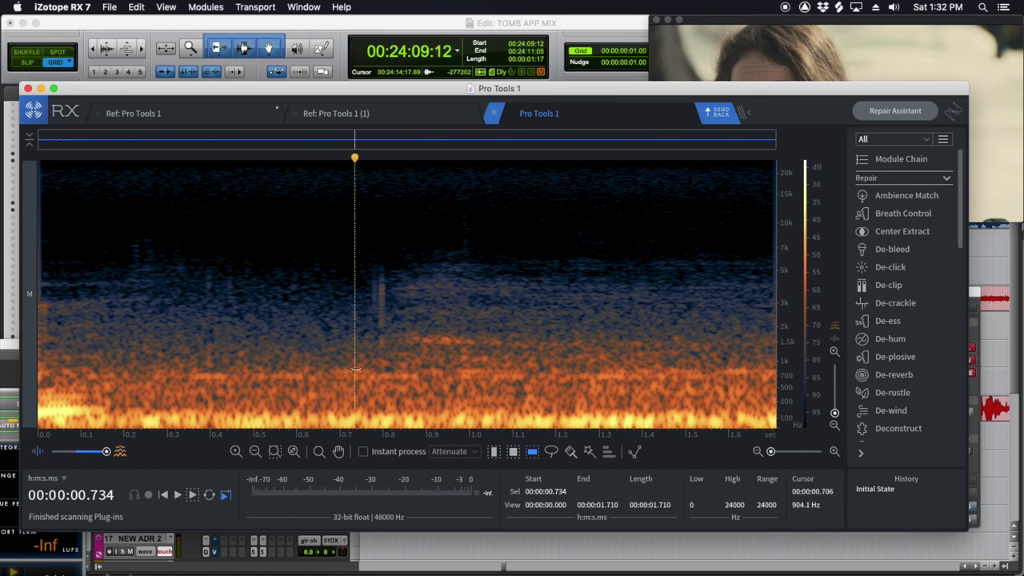
left_click(429, 21)
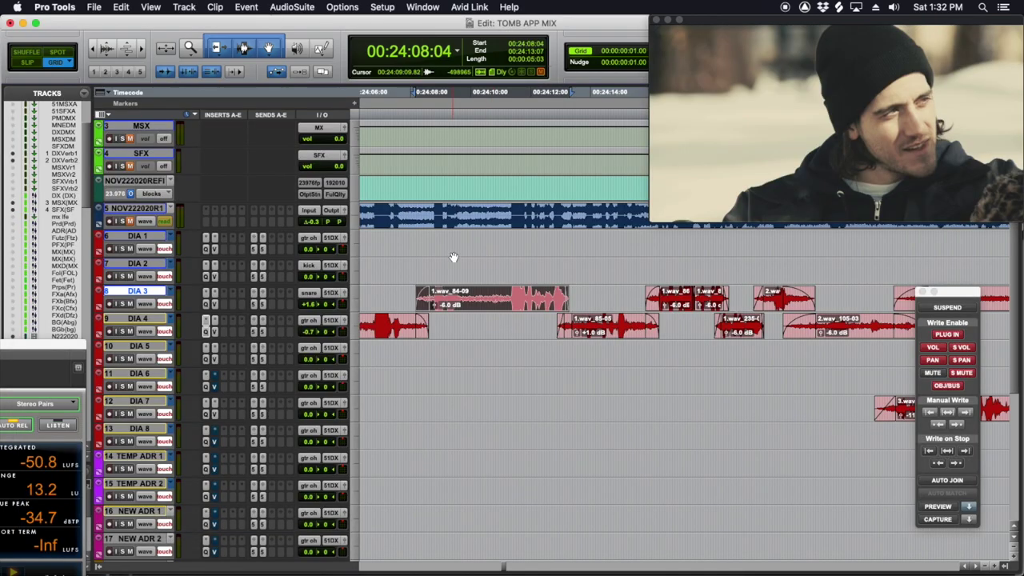
Open Absentia DX for the DIA 3 clip, recheck its RX 7 spectrogram and set the processing range to 500 to 2000 Hz.
left_click(292, 7)
mouse_move(337, 112)
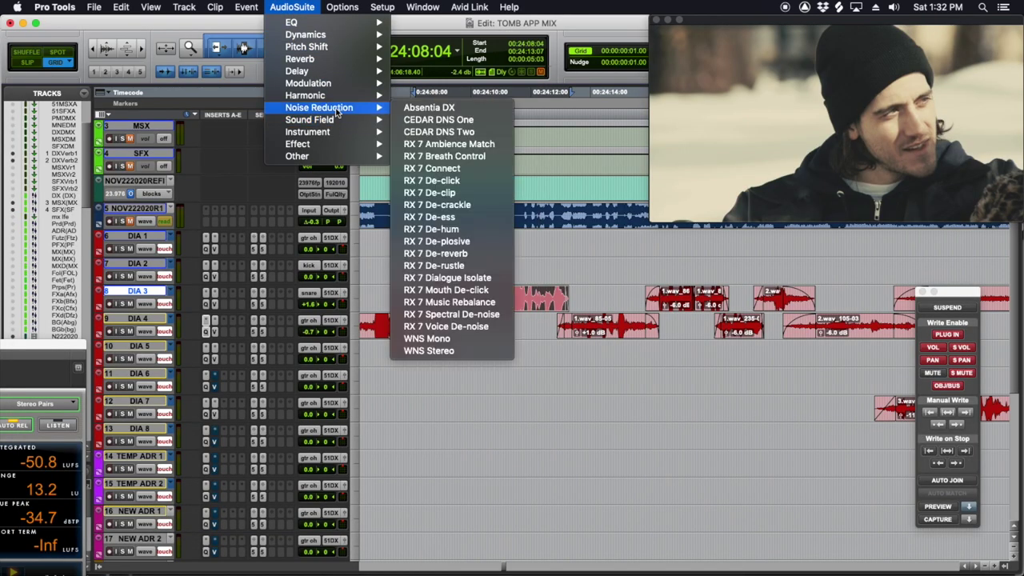
left_click(444, 108)
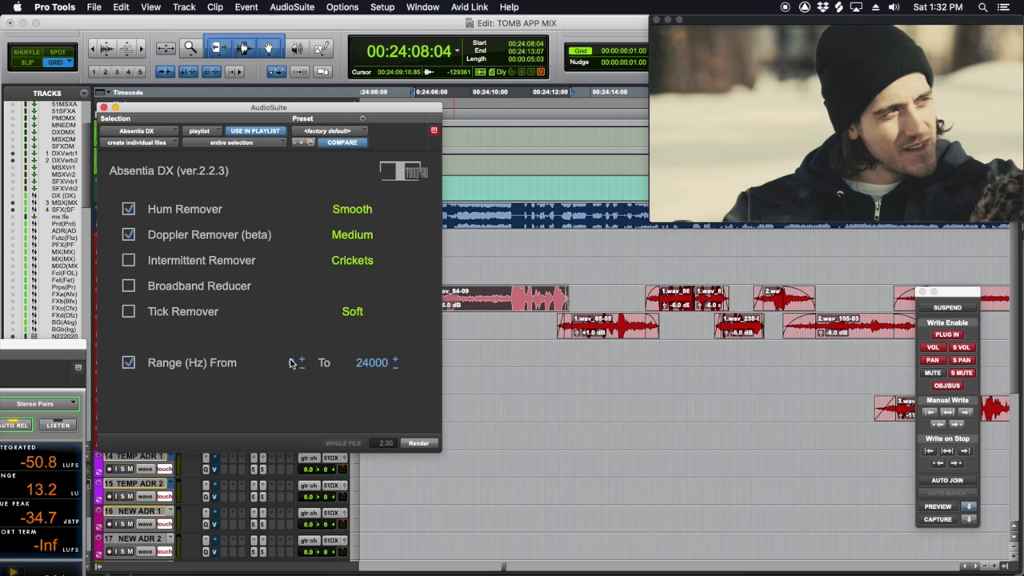
key("super+Tab")
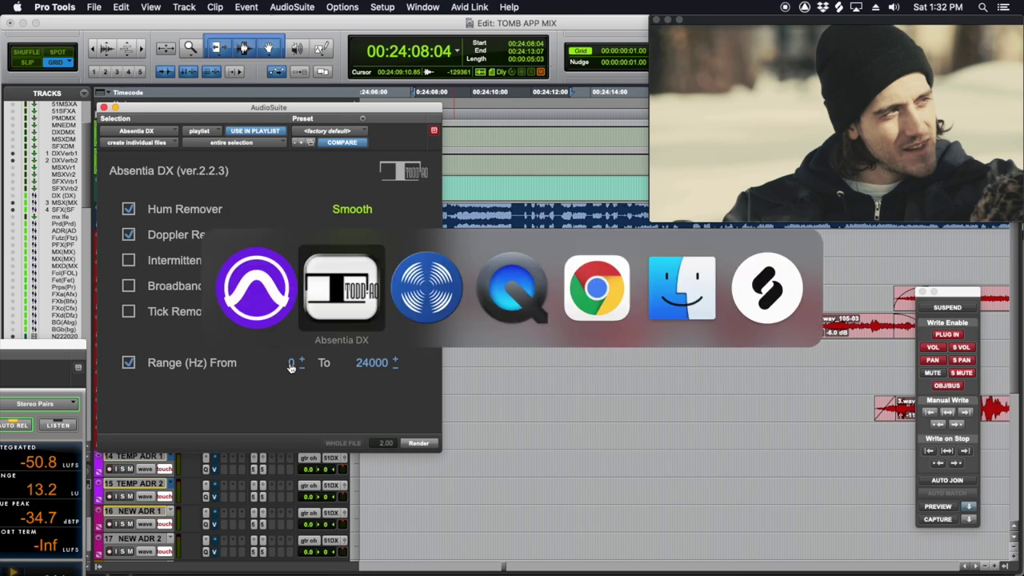
key("super+Tab")
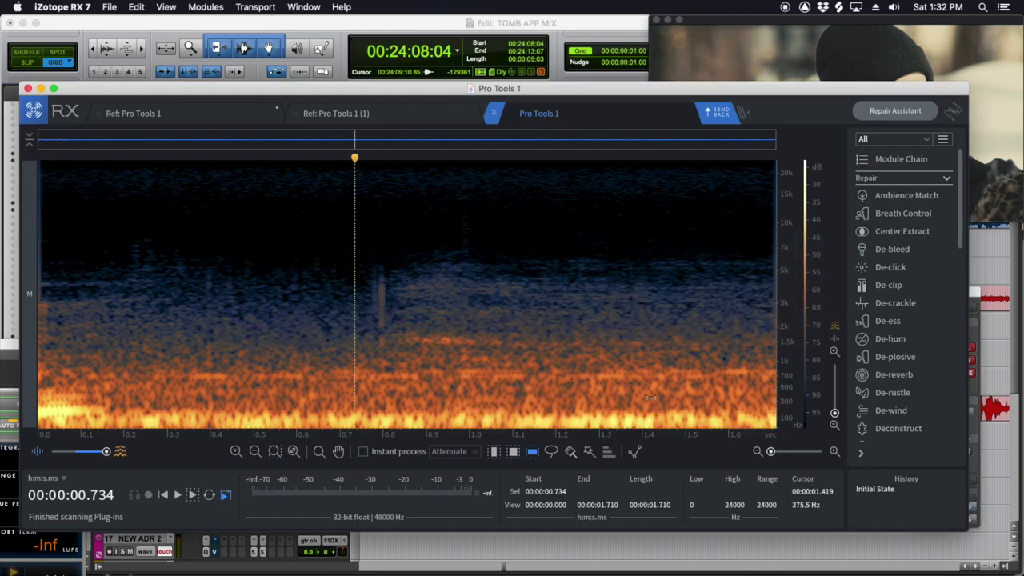
key("super+Tab")
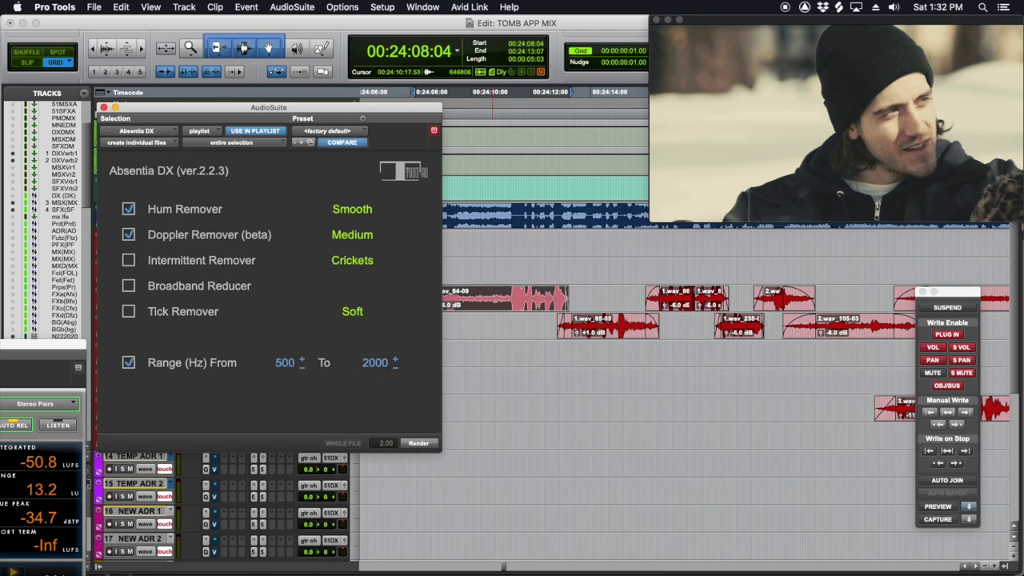
Set Absentia DX to process clip by clip and render it on the DIA 3 clip at 00:24:08:04.
left_click(222, 144)
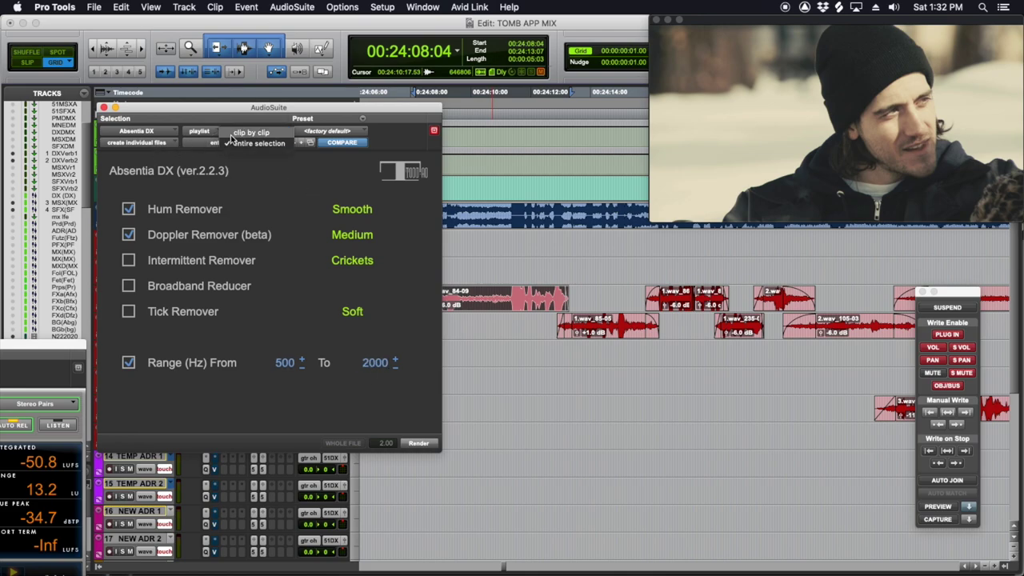
left_click(232, 131)
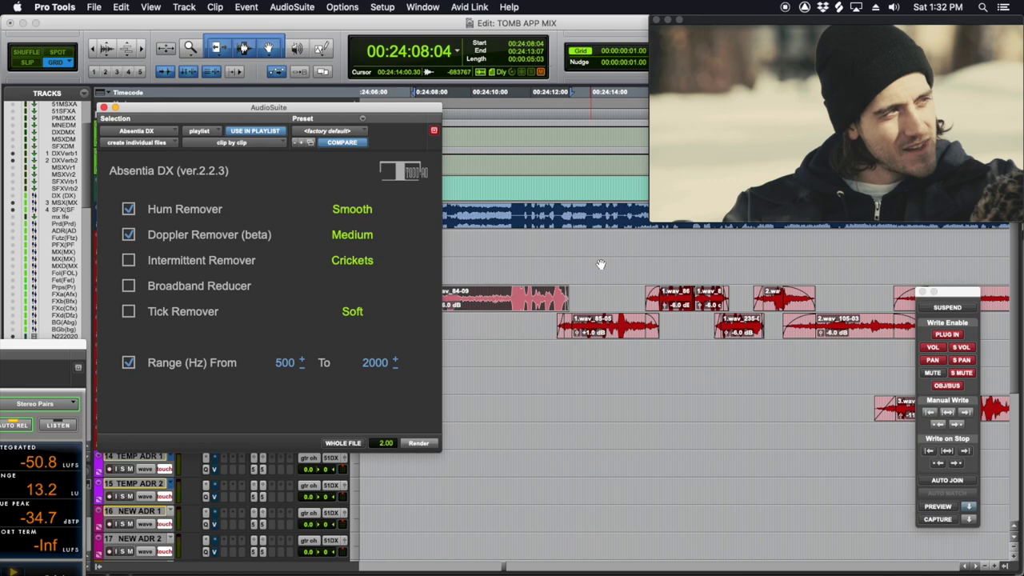
left_click(419, 443)
scroll(600, 344, "left", 5)
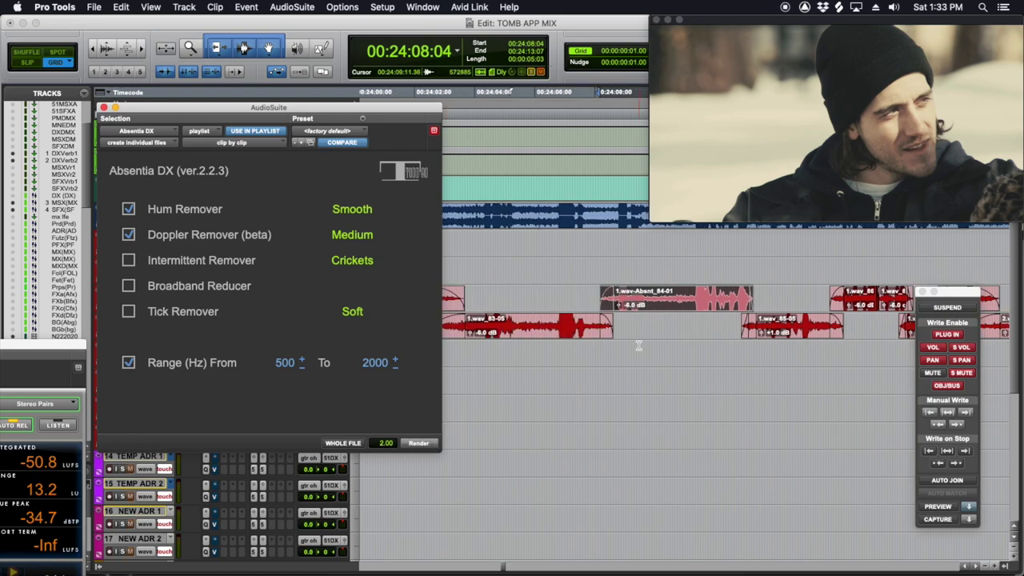
Compare the Absentia DX render of the DIA 3 clip with the original in playback and close the Absentia DX window.
key("space")
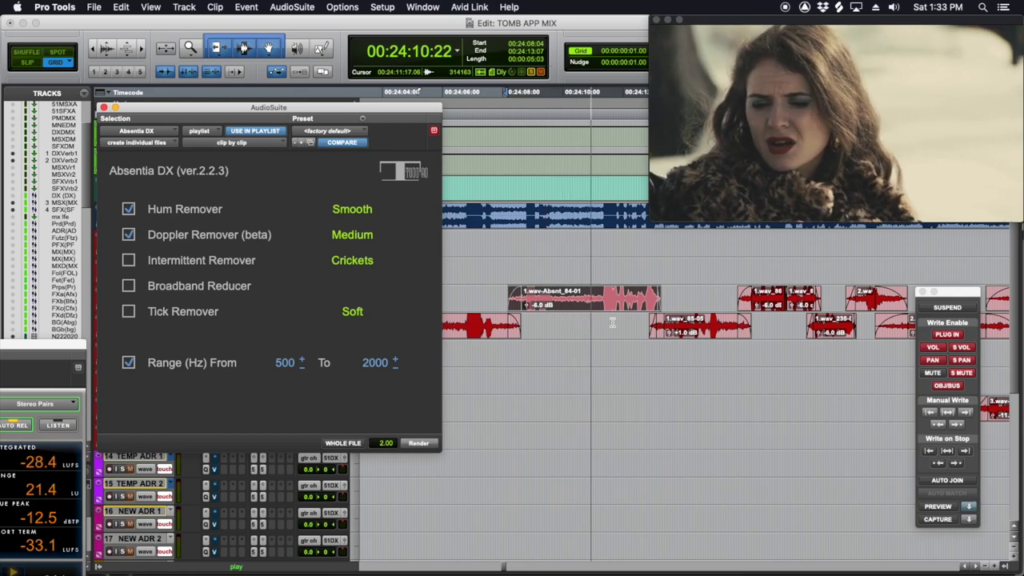
key("space")
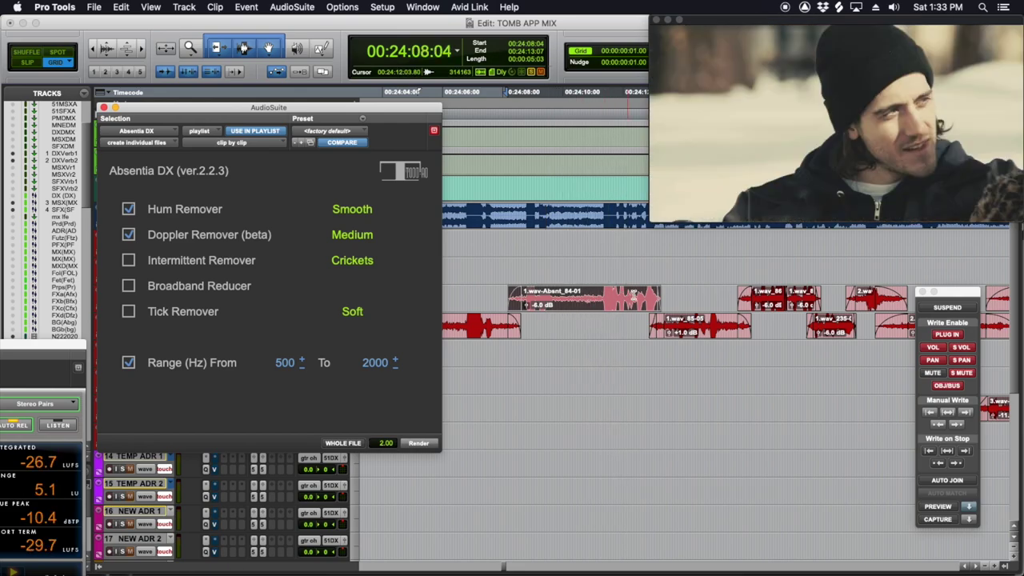
key("space")
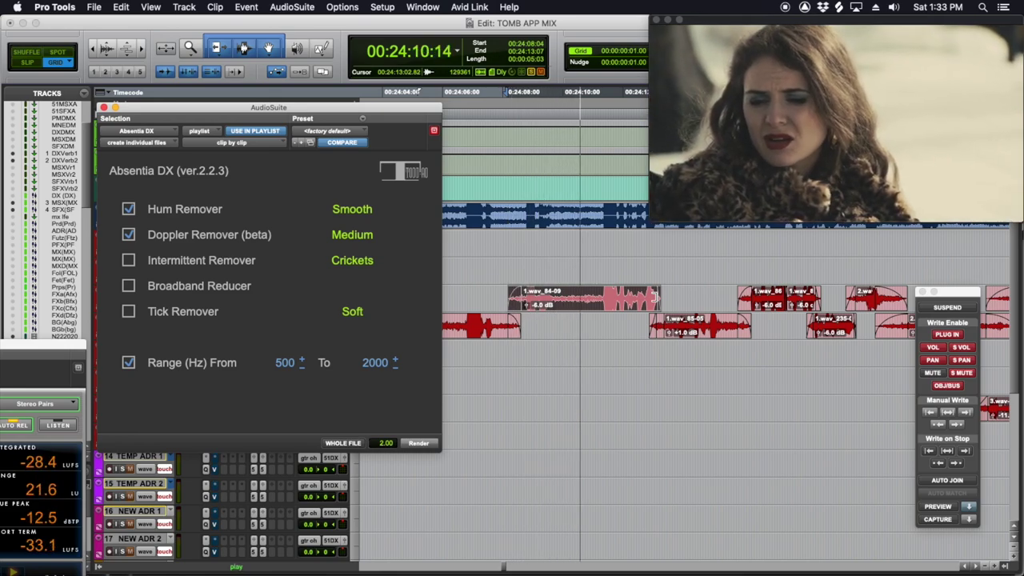
key("space")
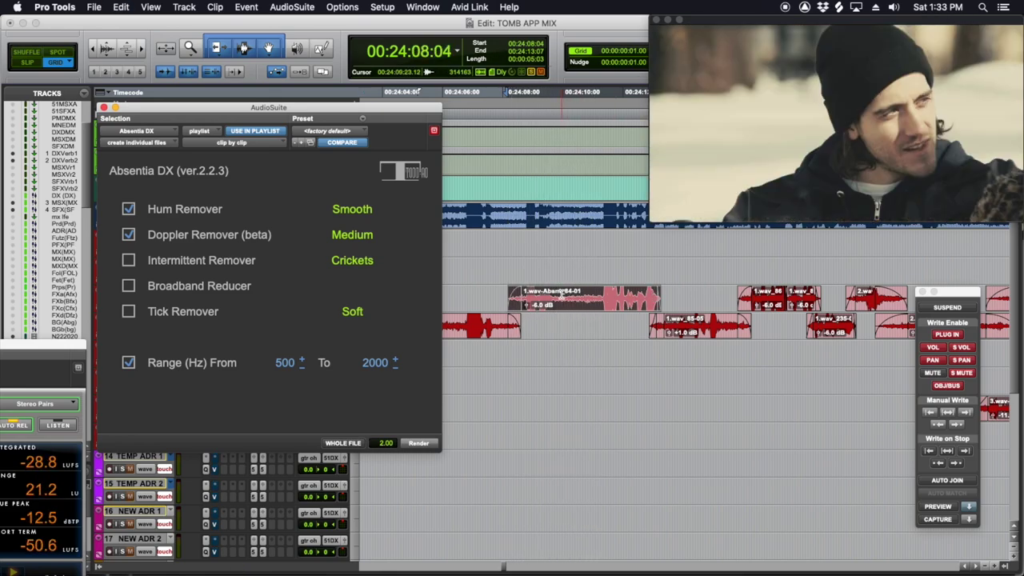
left_click(521, 267)
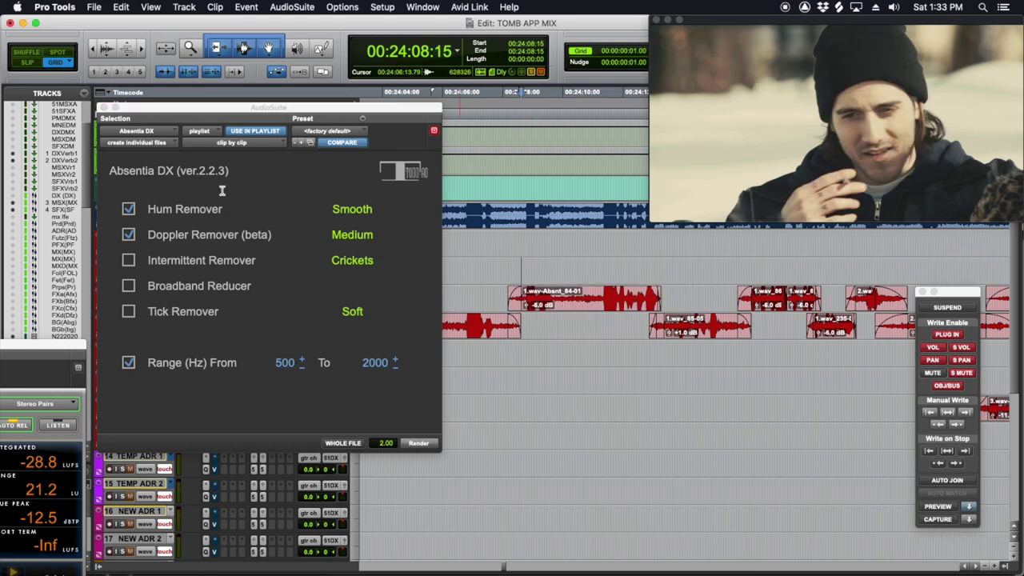
left_click(103, 107)
Play the scene from 00:24:06:18, display the tracks' volume automation and audition DIA 4 at 00:24:19:08.
left_click(464, 292)
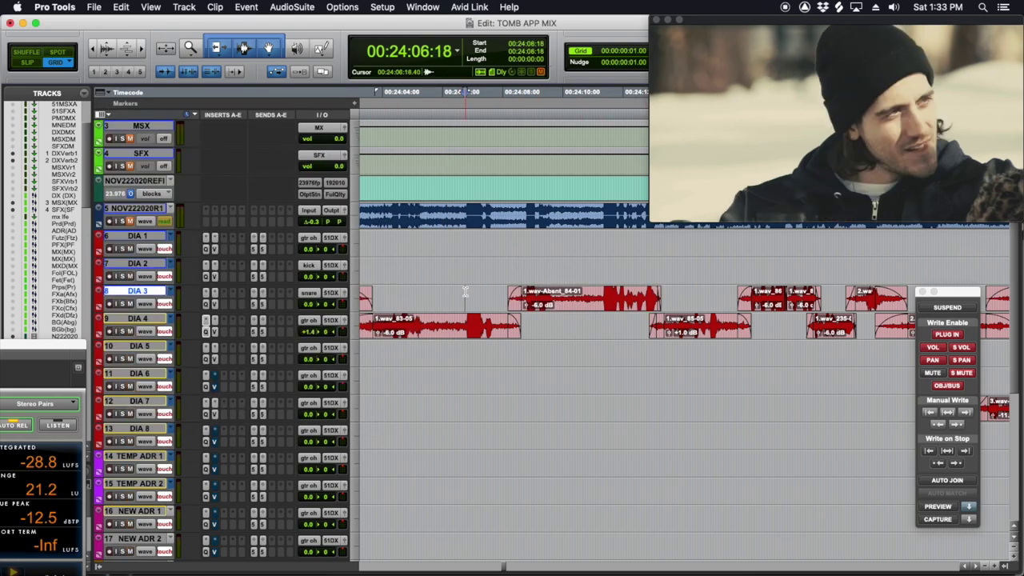
key("space")
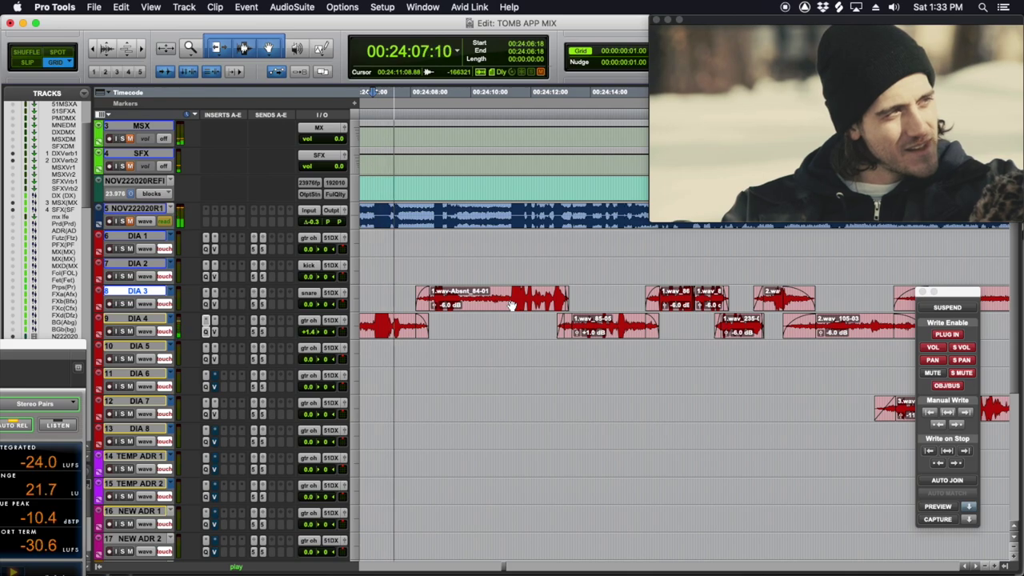
key("ctrl+alt+minus")
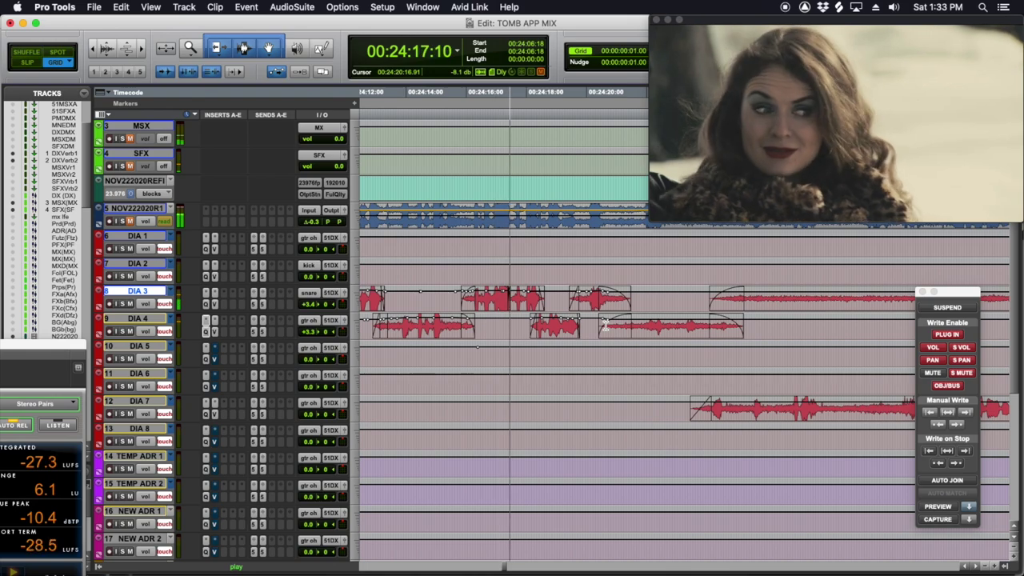
left_click(568, 327)
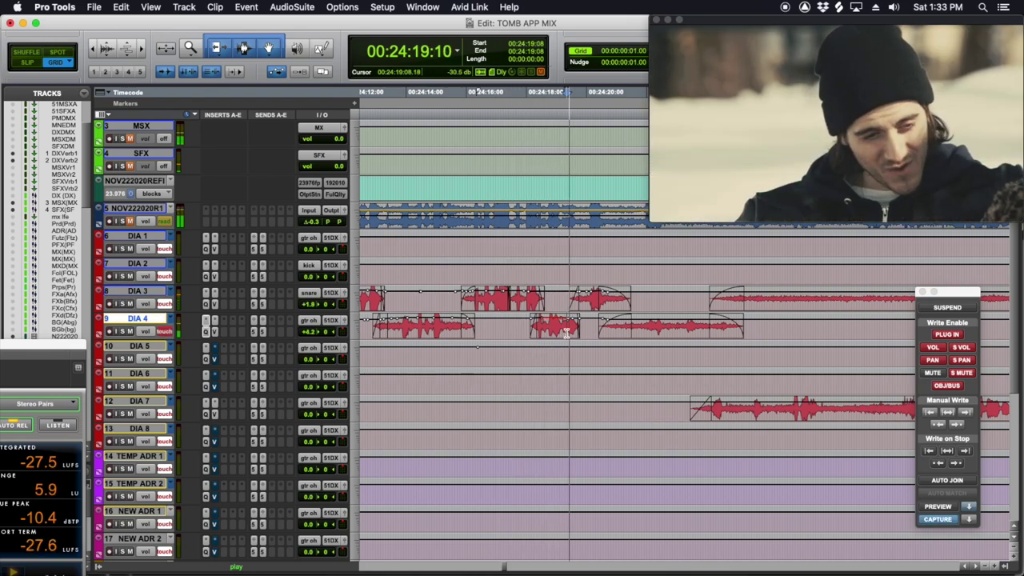
key("space")
Open DIA 4's RX 7 Voice De-noise, move its window off the clips and audition from 00:24:17:16.
left_click(521, 329)
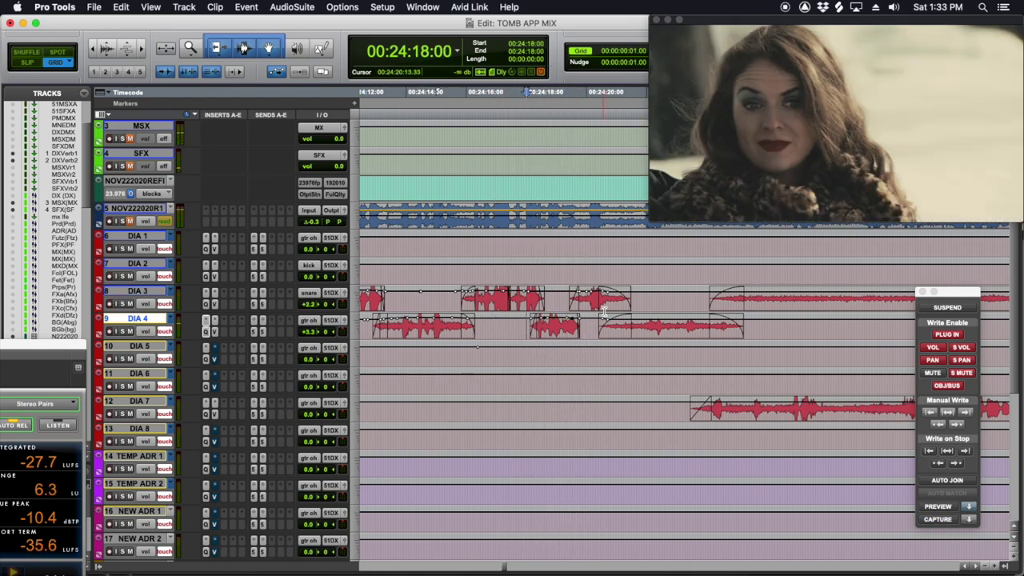
left_click(524, 329)
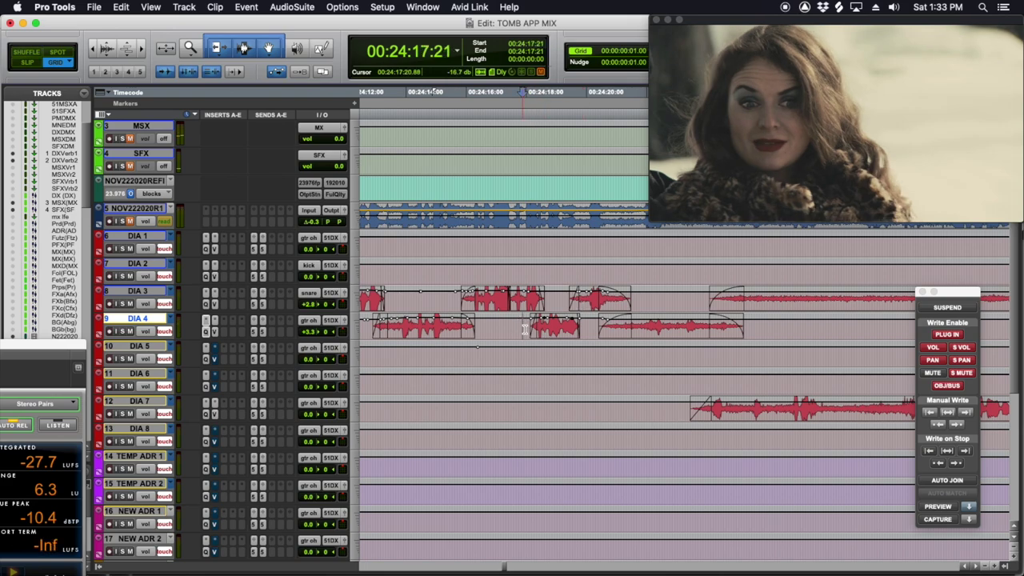
left_click(516, 328)
left_click(214, 333)
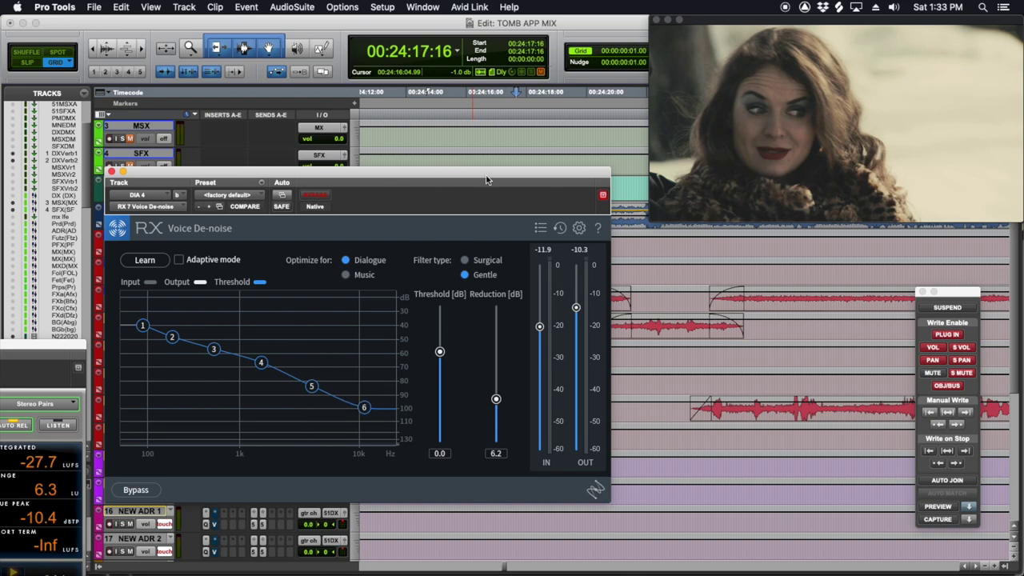
left_click_drag(487, 179, 359, 124)
key("space")
key("space")
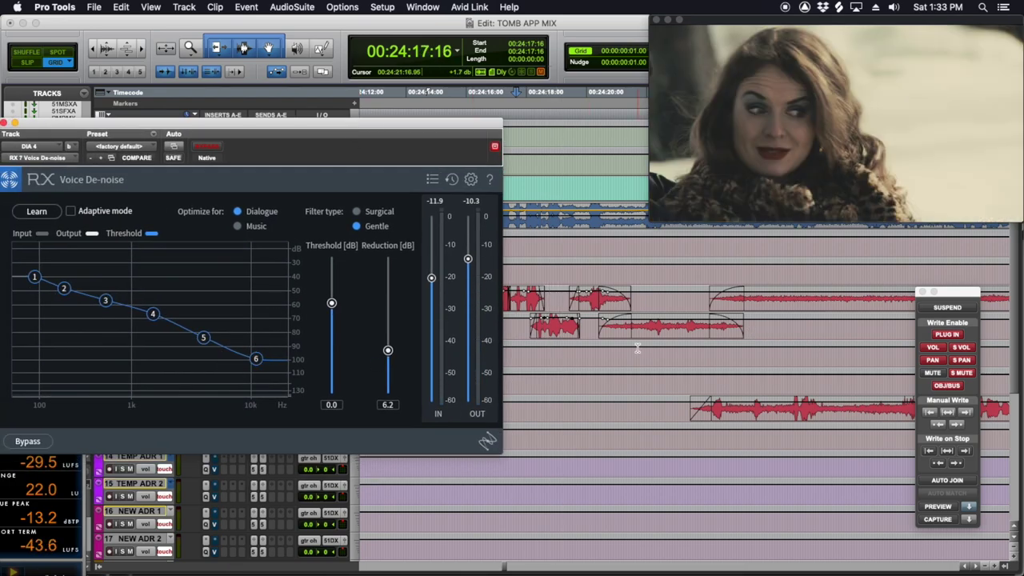
Raise threshold nodes 4 and 5 together to -40.9 and -54.4 dB in DIA 4's Voice De-noise during playback from 00:24:17:07.
scroll(619, 336, "left", 3)
left_click(617, 332)
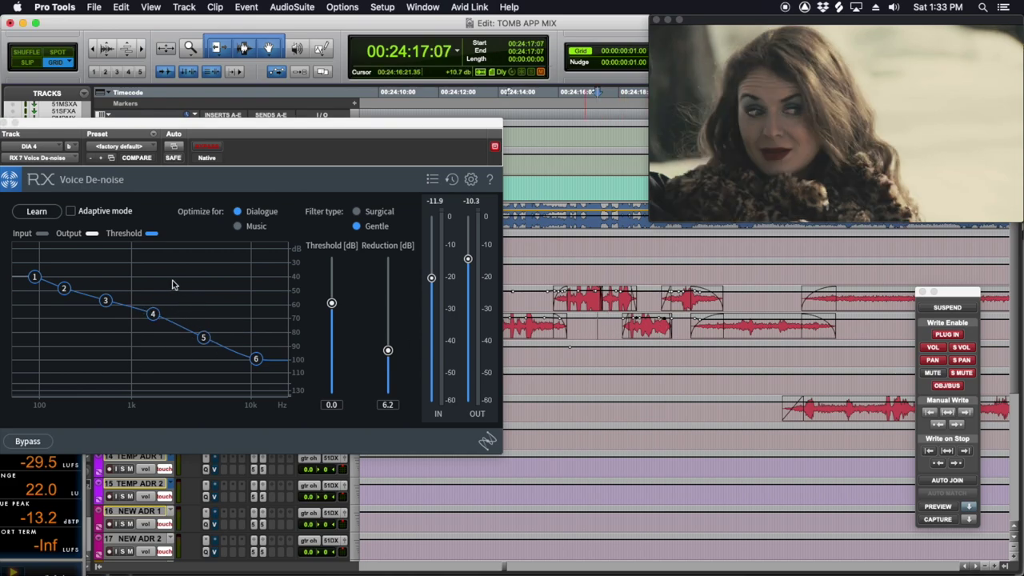
left_click_drag(145, 271, 204, 339)
key("space")
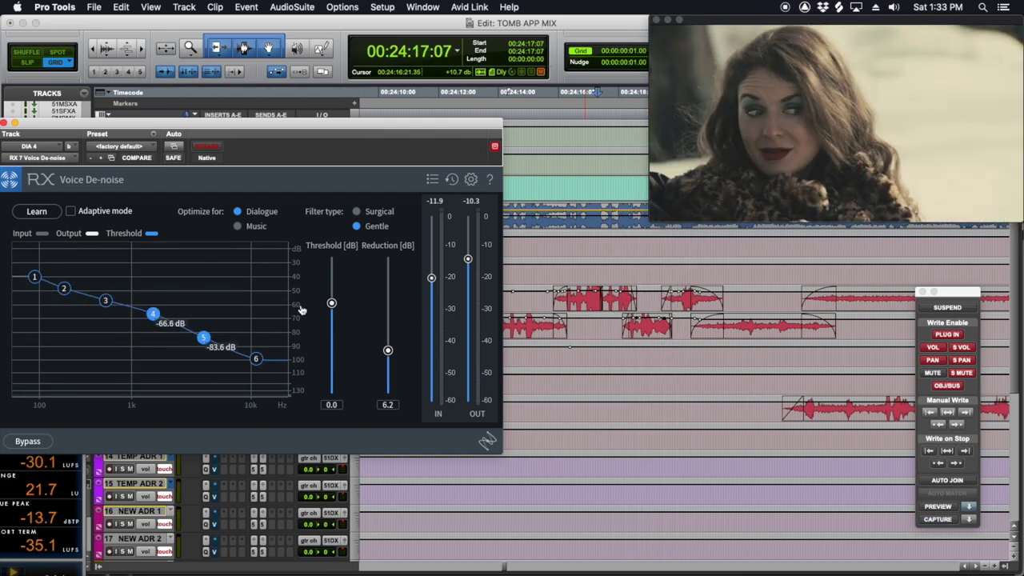
left_click(596, 332)
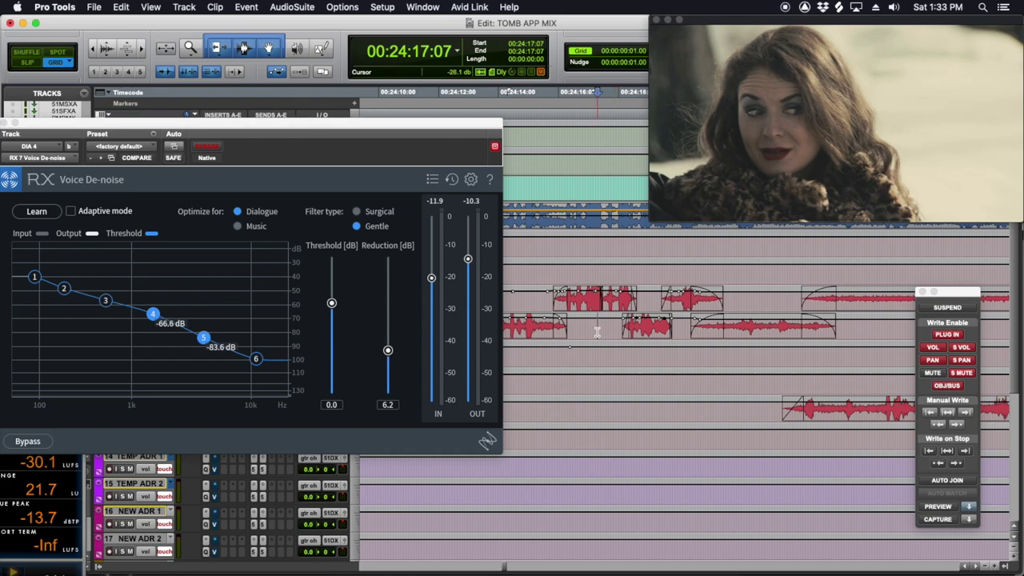
key("space")
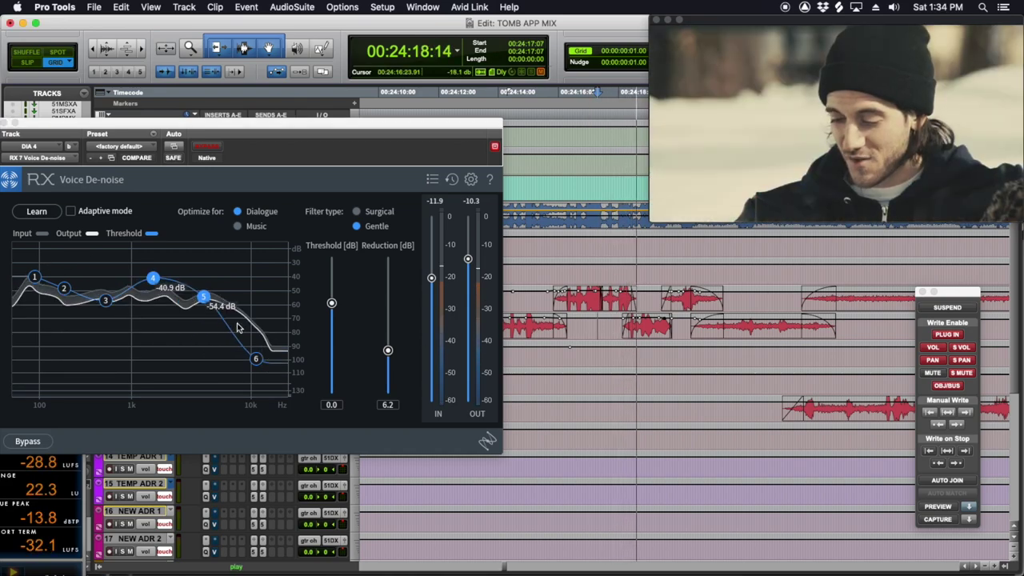
key("space")
Raise DIA 4's Voice De-noise reduction slightly during playback, then replay from 00:24:15:15 and close the plug-in window.
key("space")
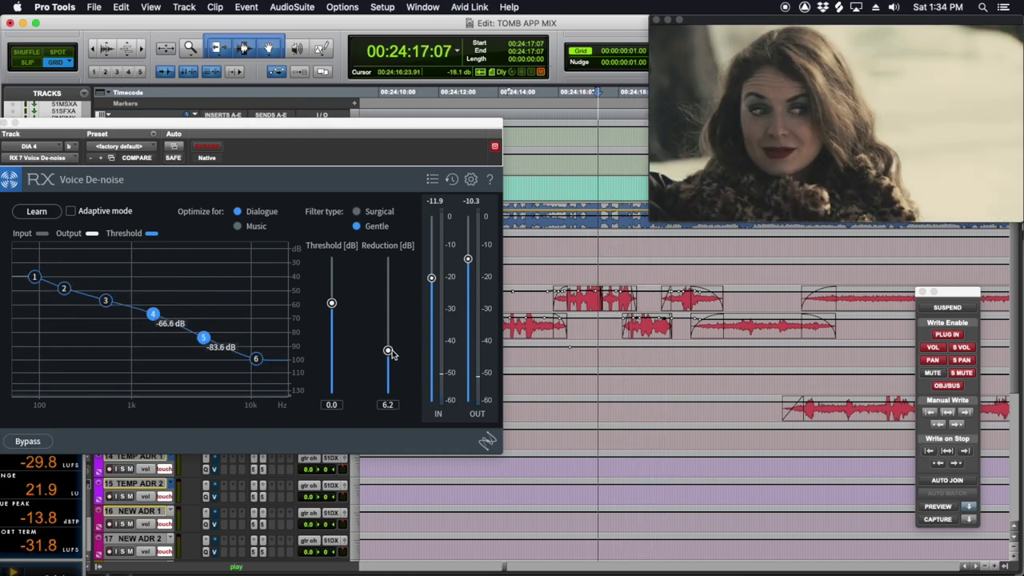
left_click_drag(388, 352, 387, 342)
key("space")
left_click(547, 299)
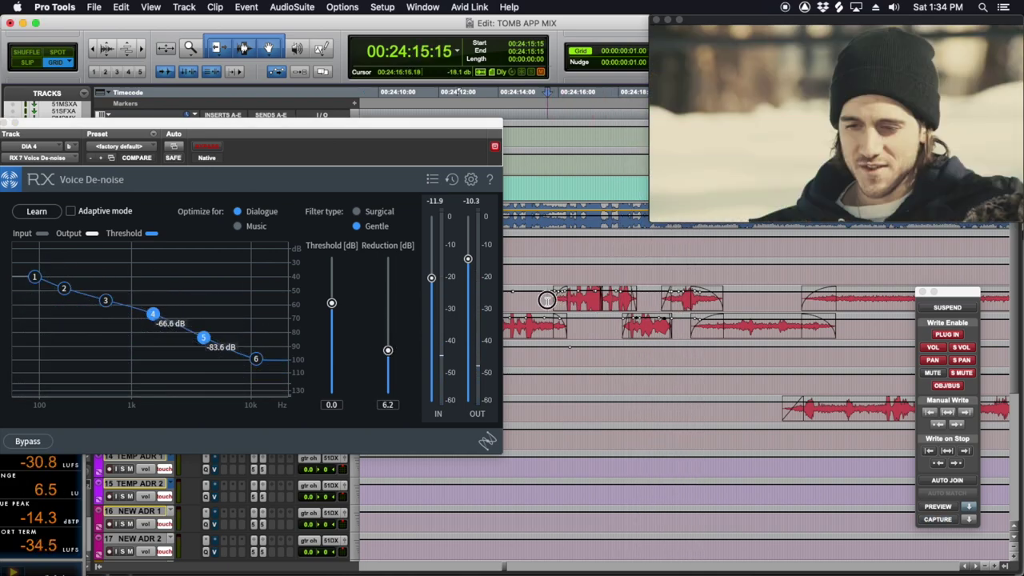
key("space")
key("super+w")
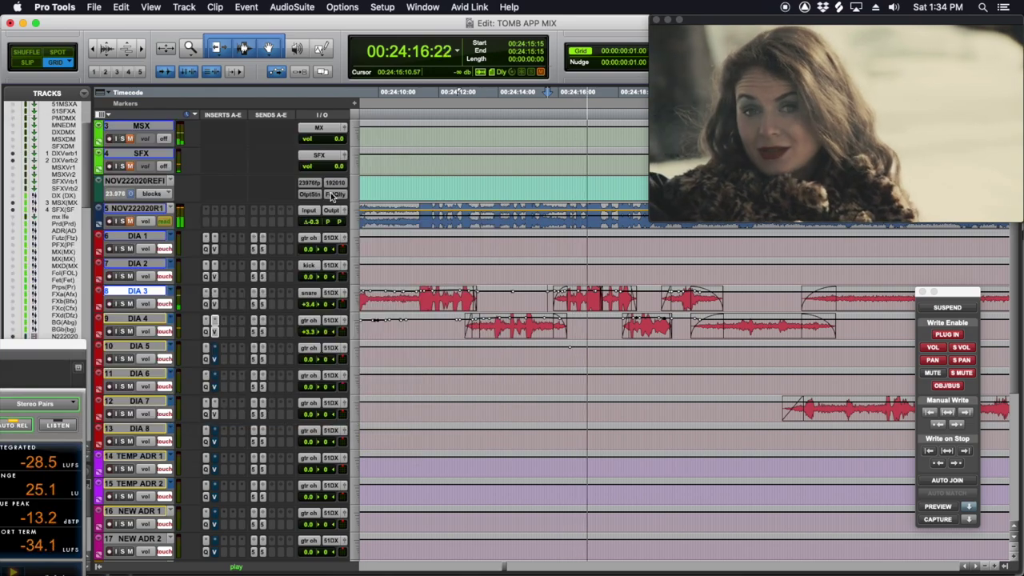
Replay DIA 3 from 00:24:16:09, open its Pro-Q 3 and audition the line from 00:24:16:15.
left_click(694, 333)
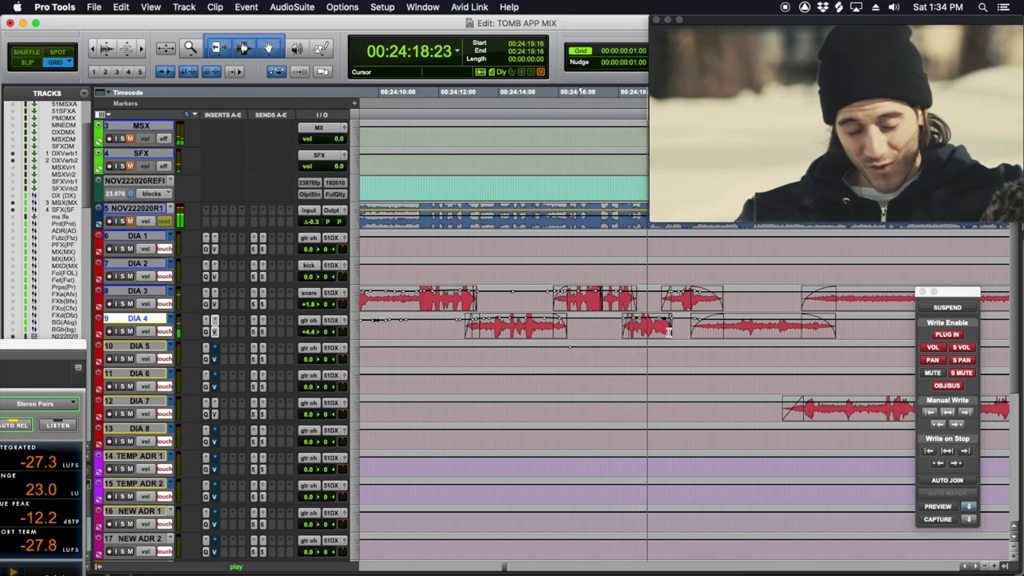
key("space")
left_click(569, 304)
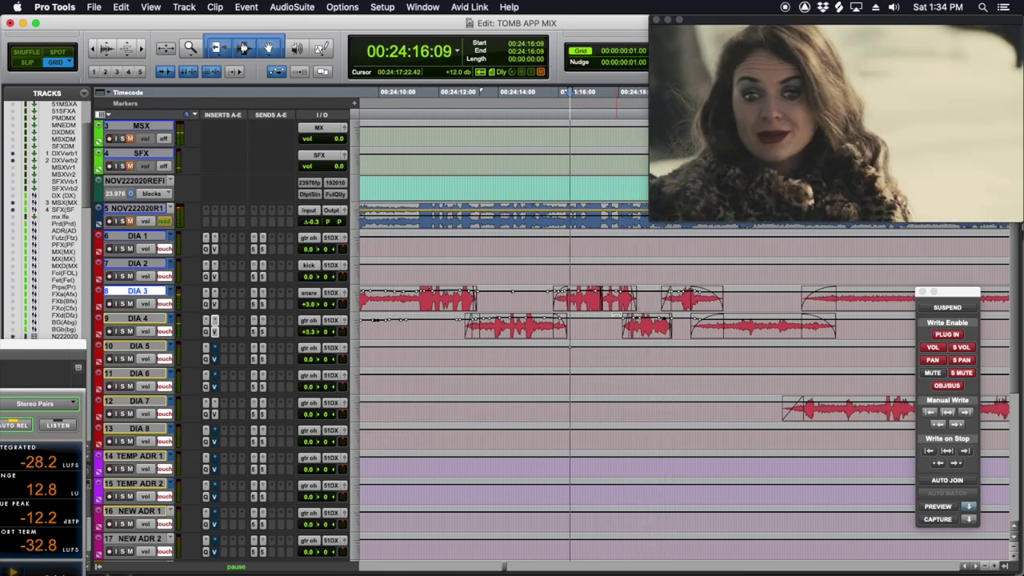
key("space")
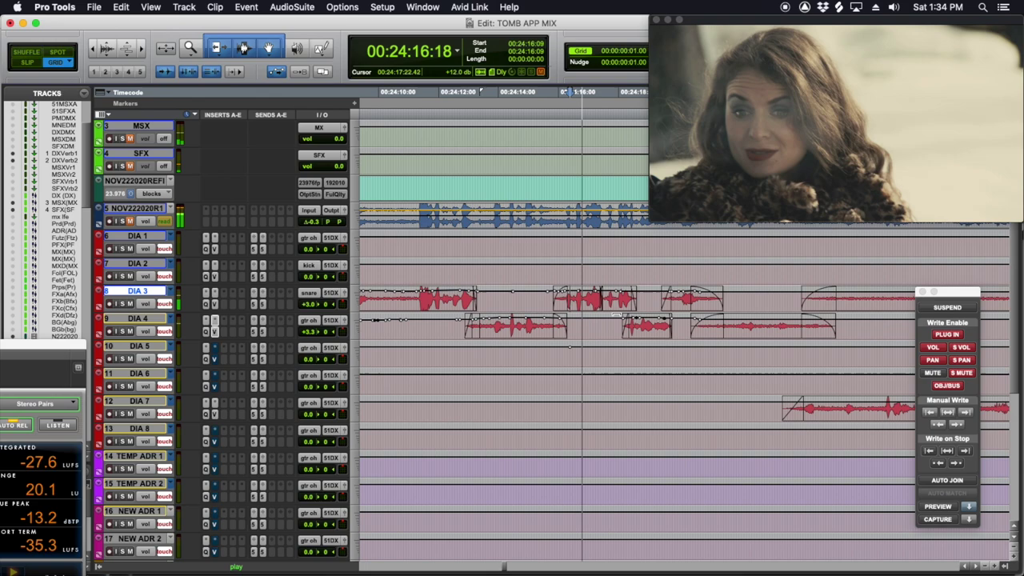
left_click(204, 306)
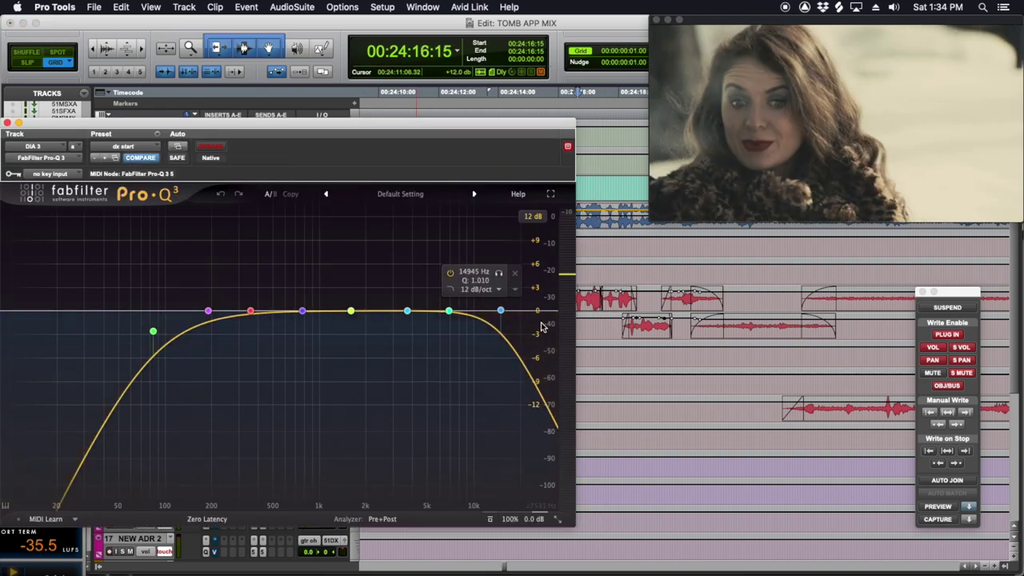
key("space")
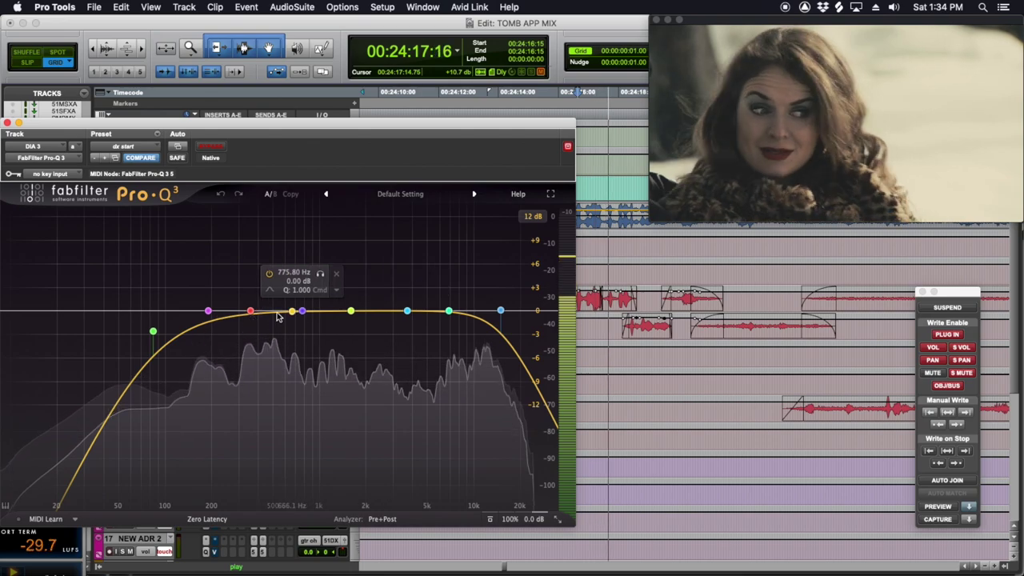
Cut DIA 3's Pro-Q 3 bell band near 379 Hz by about 0.5 dB during playback and close the EQ window.
left_click(250, 311)
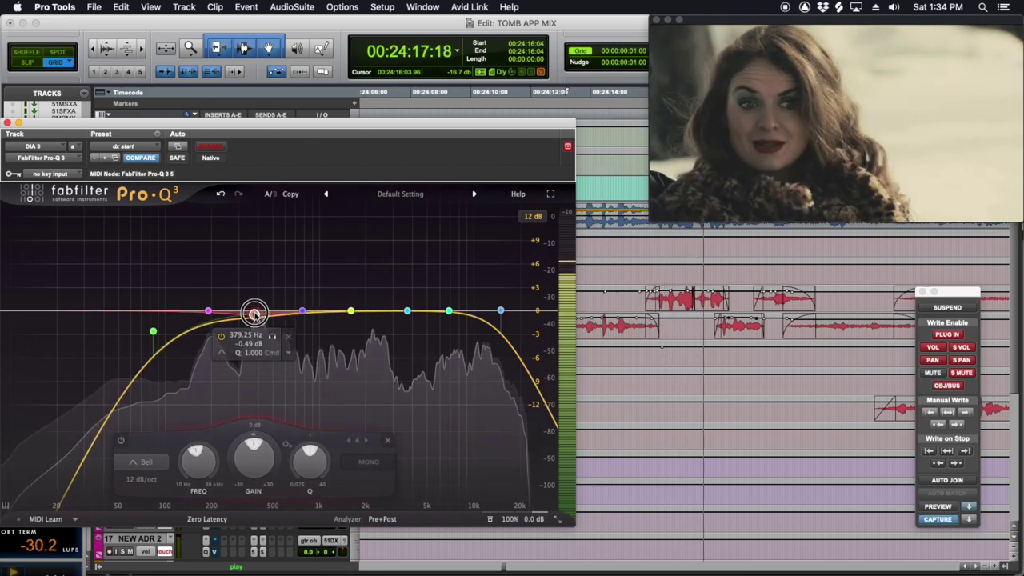
key("space")
key("space")
left_click_drag(308, 457, 319, 462)
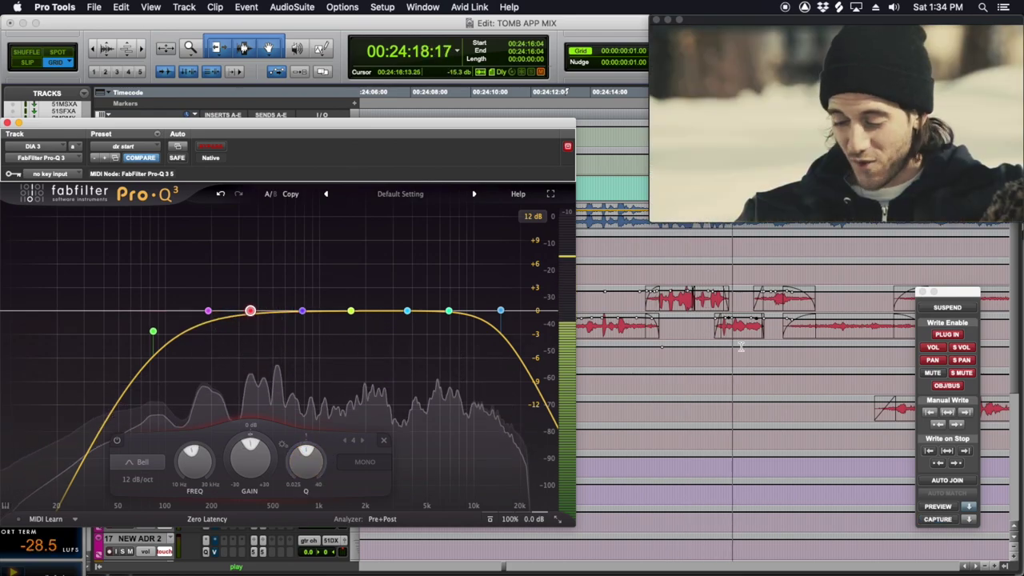
key("space")
key("space")
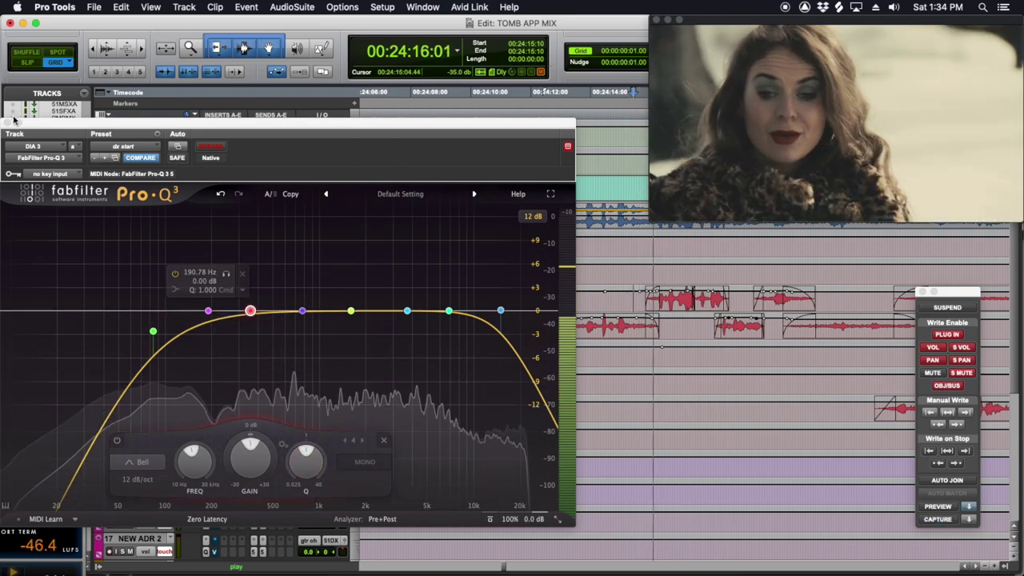
left_click(7, 122)
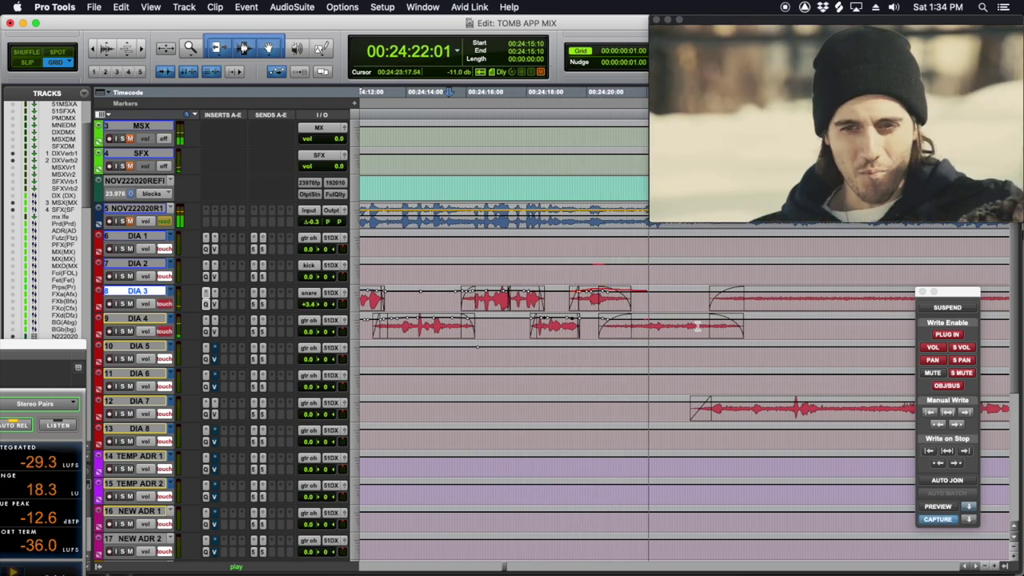
Select the DIA 3 clip at 00:24:19:10 and render Absentia DX noise reduction on it clip by clip.
left_click(596, 306)
key("space")
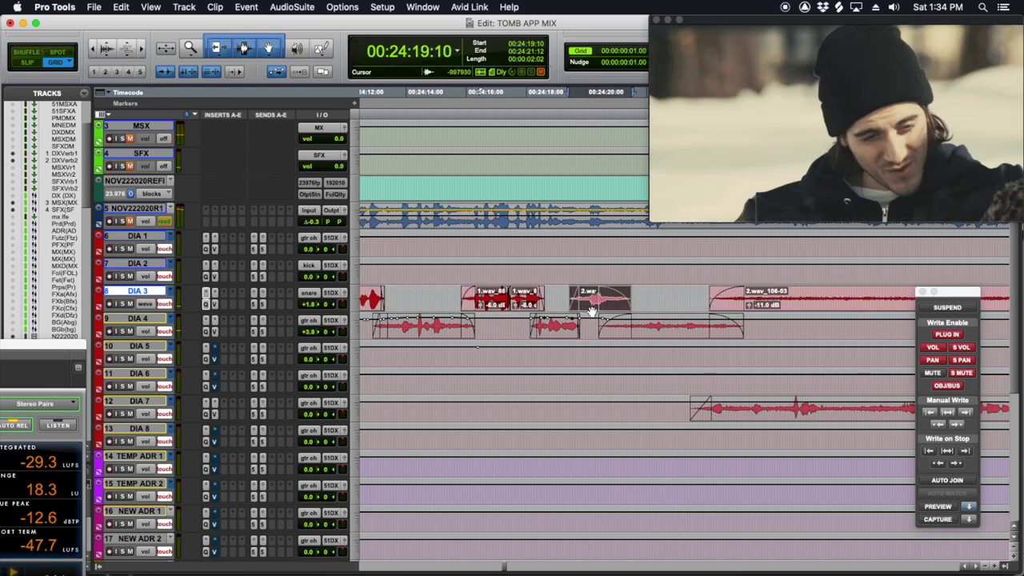
left_click(292, 7)
mouse_move(320, 107)
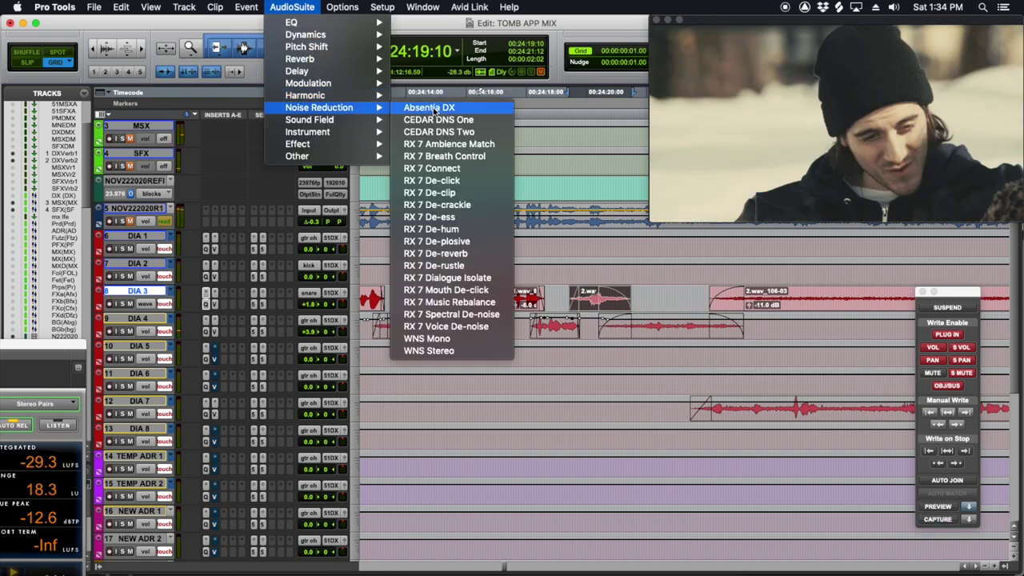
left_click(429, 108)
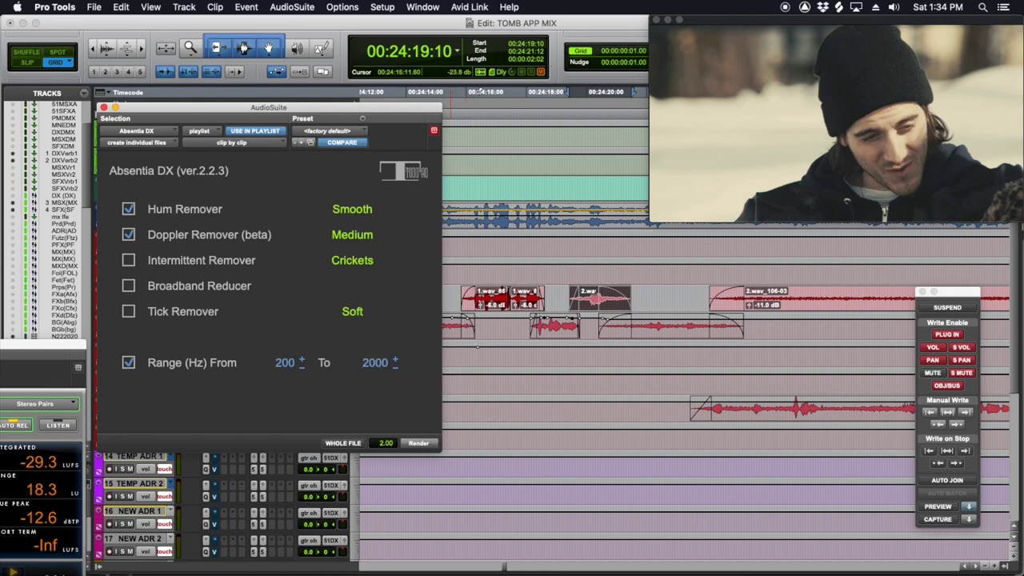
left_click(418, 444)
Audition the processed DIA 3 clip from 00:24:18:20 with the track's RX 7 Voice De-noise open.
left_click(560, 290)
key("space")
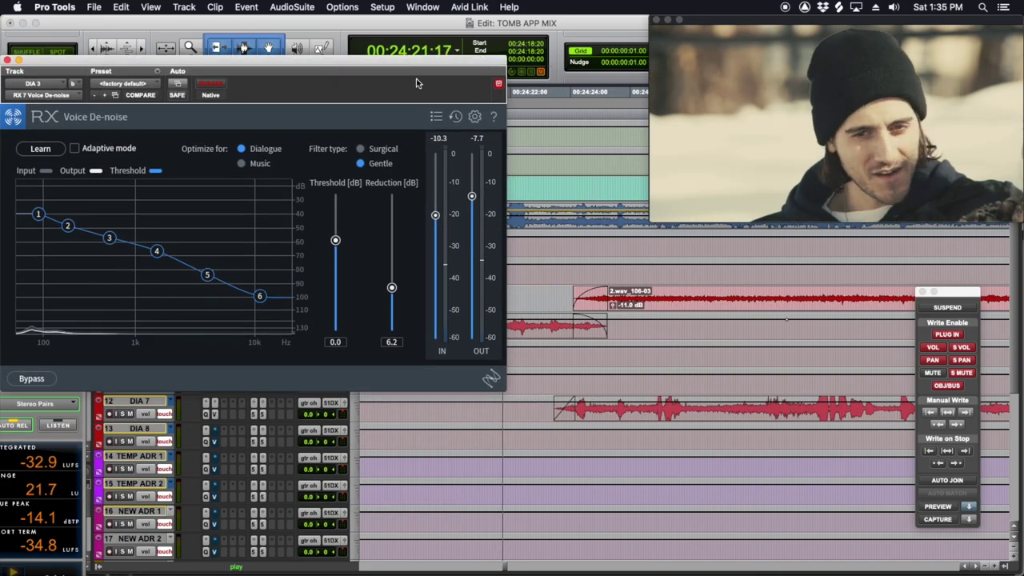
key("space")
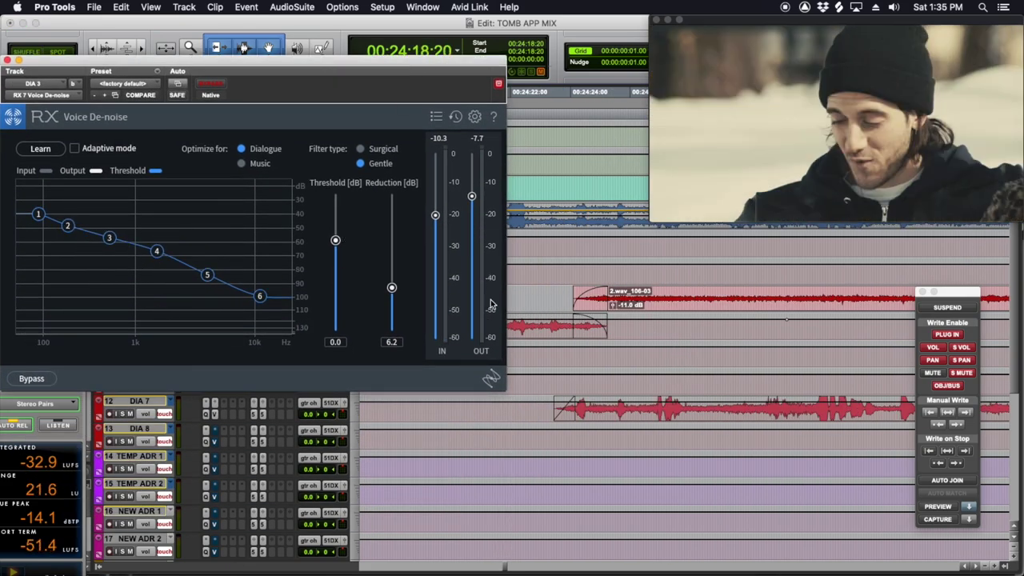
Raise DIA 3's Voice De-noise reduction to 7.3 dB during playback, close the window and replay from 00:24:18:21.
scroll(712, 312, "left", 5)
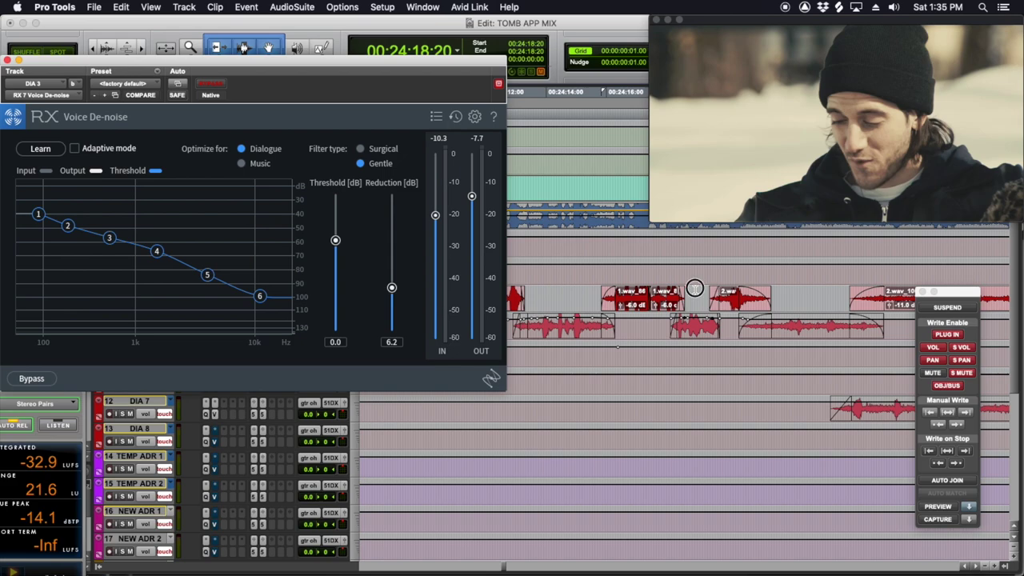
left_click(694, 288)
key("space")
left_click_drag(392, 289, 391, 275)
key("space")
key("space")
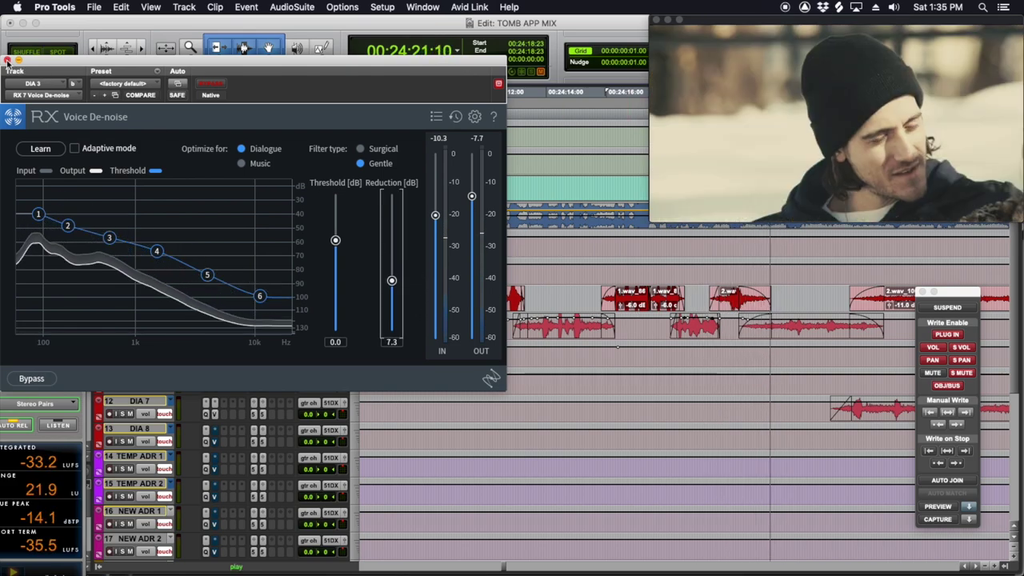
left_click(8, 60)
key("space")
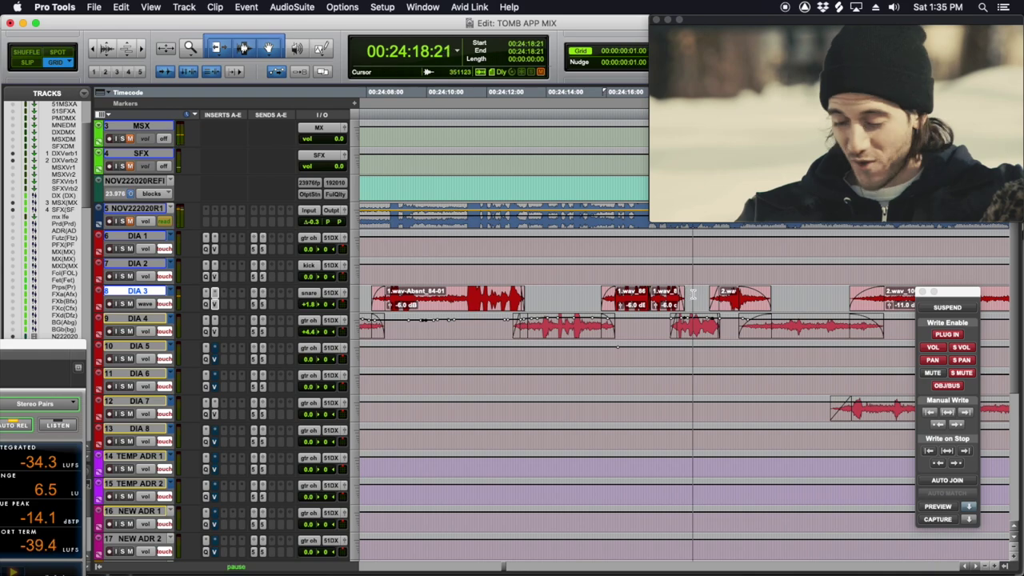
key("space")
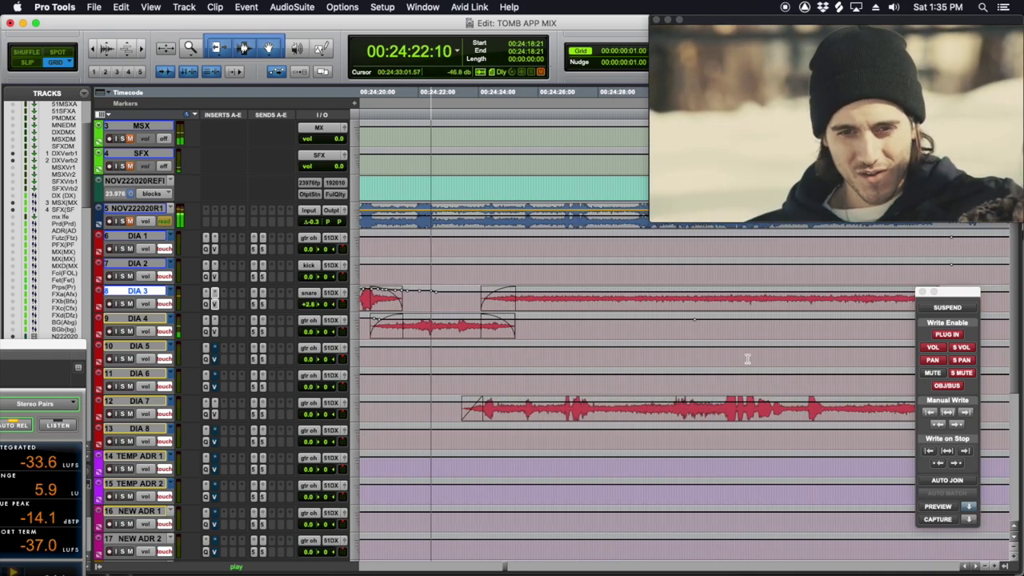
left_click(495, 332)
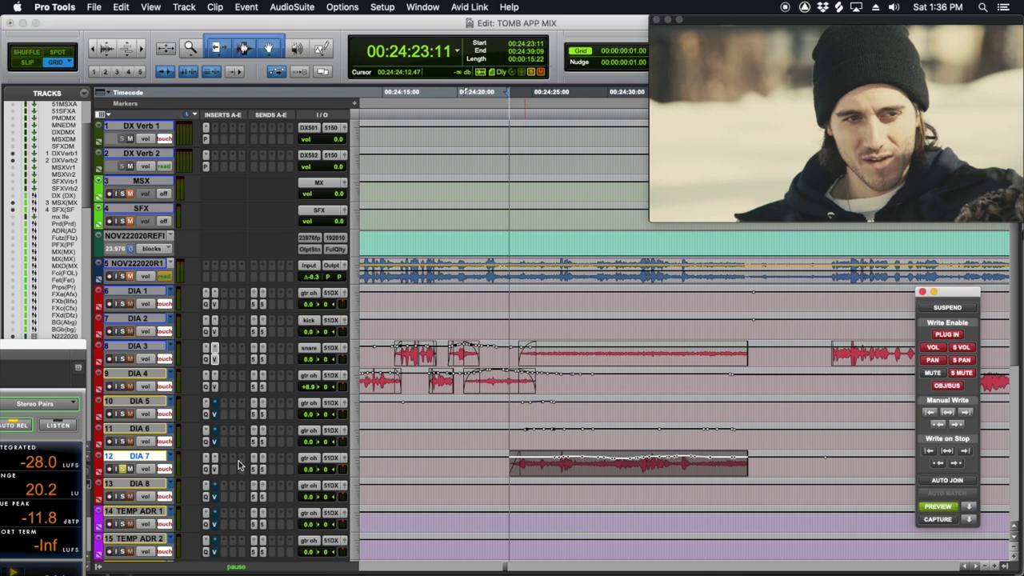
Examine the soloed DIA 7 clip's spectrum in Pro-Q 3 during playback from 00:24:23:11 and close the EQ.
left_click(207, 470)
key("space")
mouse_move(207, 254)
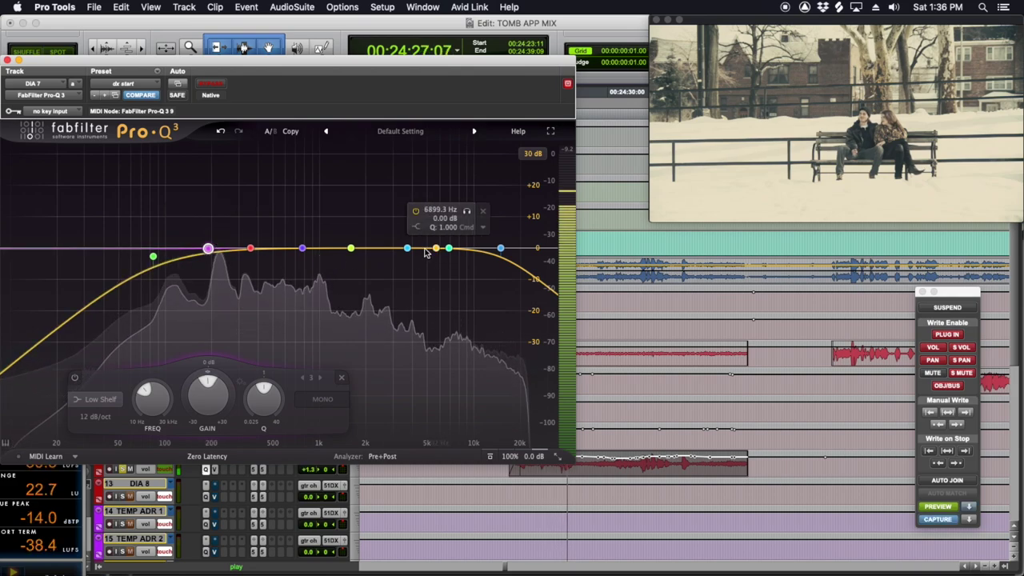
left_click(8, 60)
In DIA 7's Voice De-noise, raise node 5, set node 6 to -78.6 dB and reduction to 6.7 dB, and turn automation preview off.
left_click(214, 469)
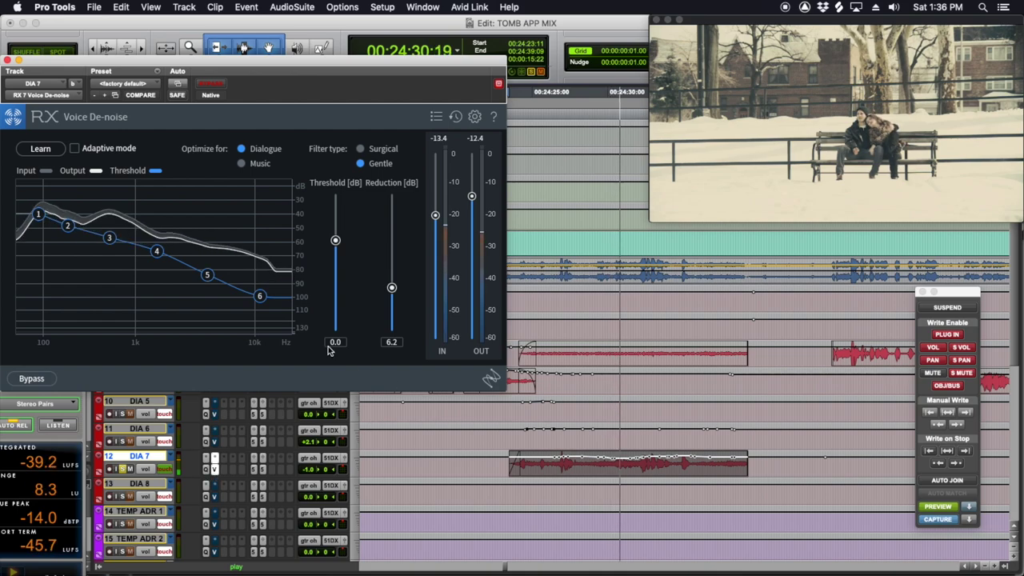
left_click_drag(207, 275, 207, 264)
left_click_drag(259, 296, 259, 267)
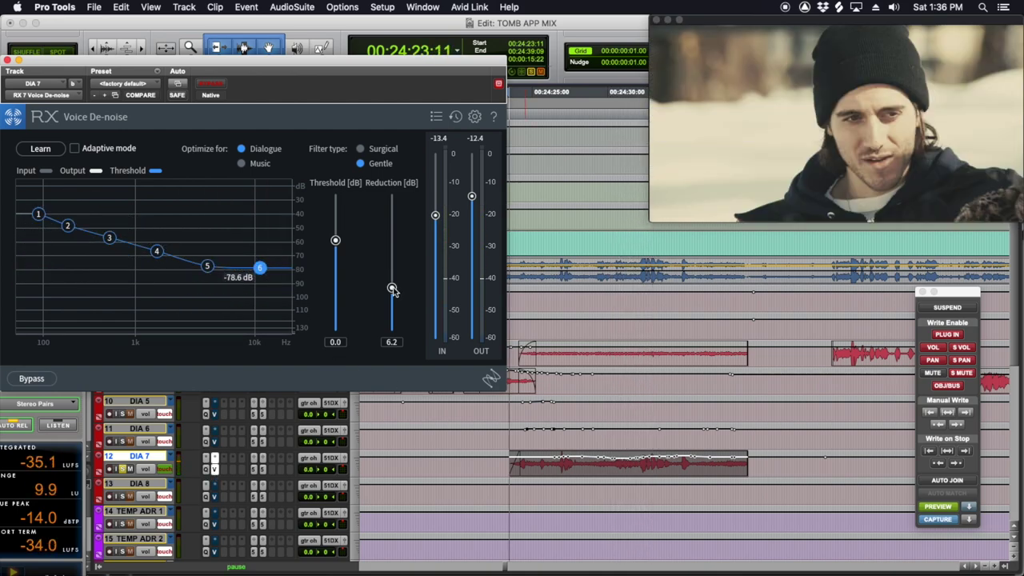
left_click_drag(392, 290, 392, 286)
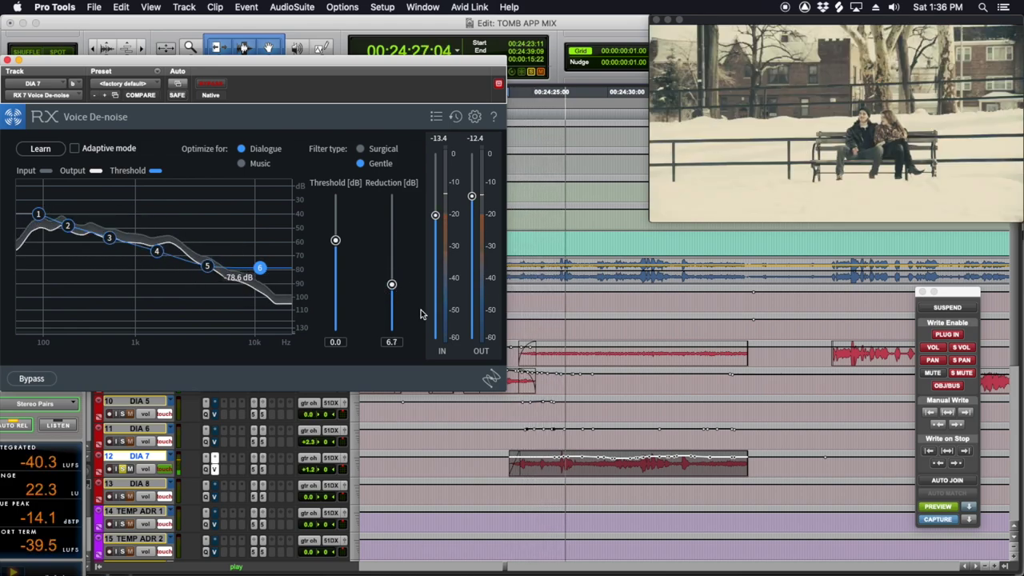
left_click(936, 507)
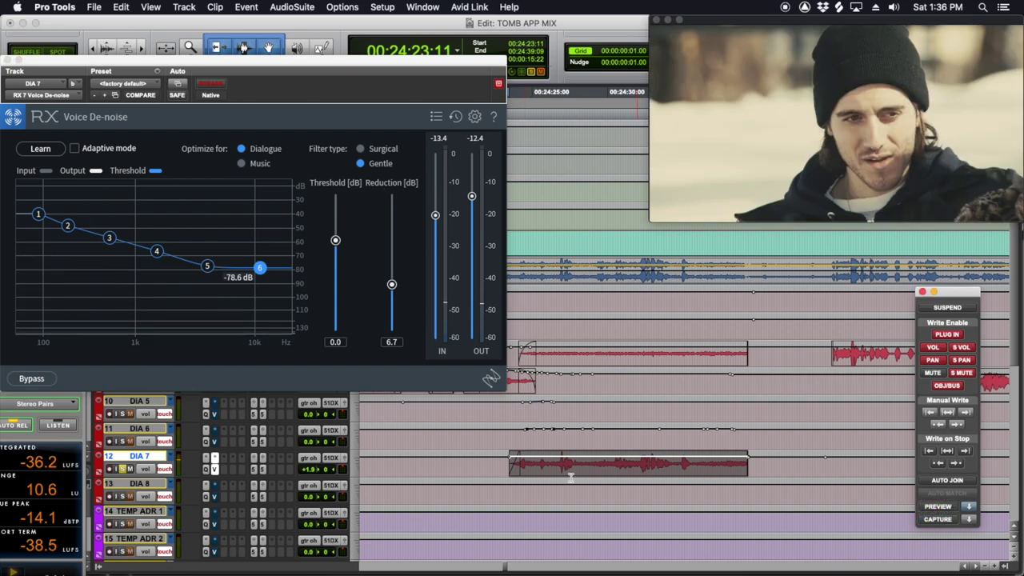
Write volume automation on the DIA 7 clip during playback from 00:24:21:19 to 00:24:39:15 and close the Voice De-noise window.
left_click(484, 465)
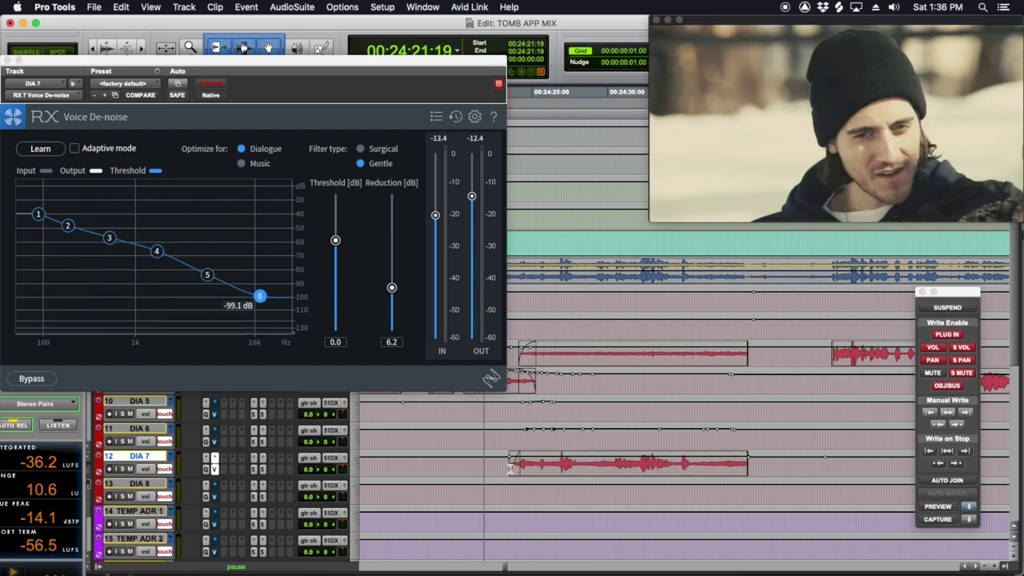
key("space")
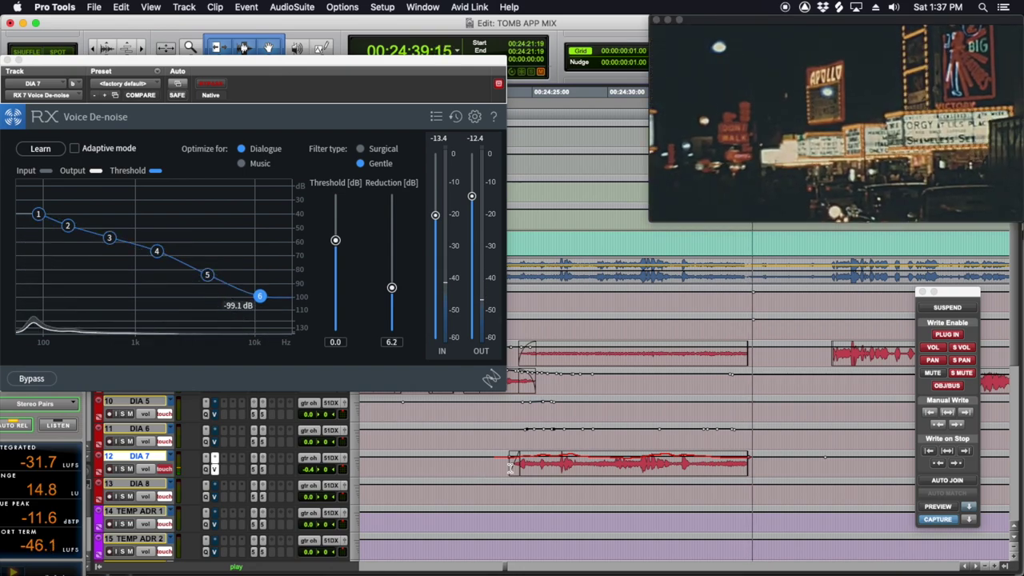
key("space")
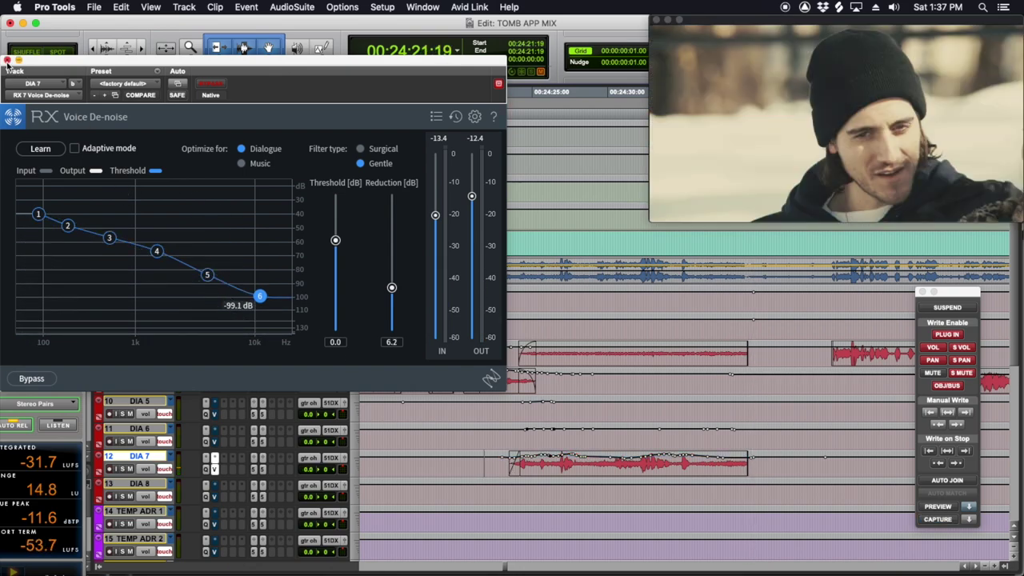
left_click(8, 61)
key("r")
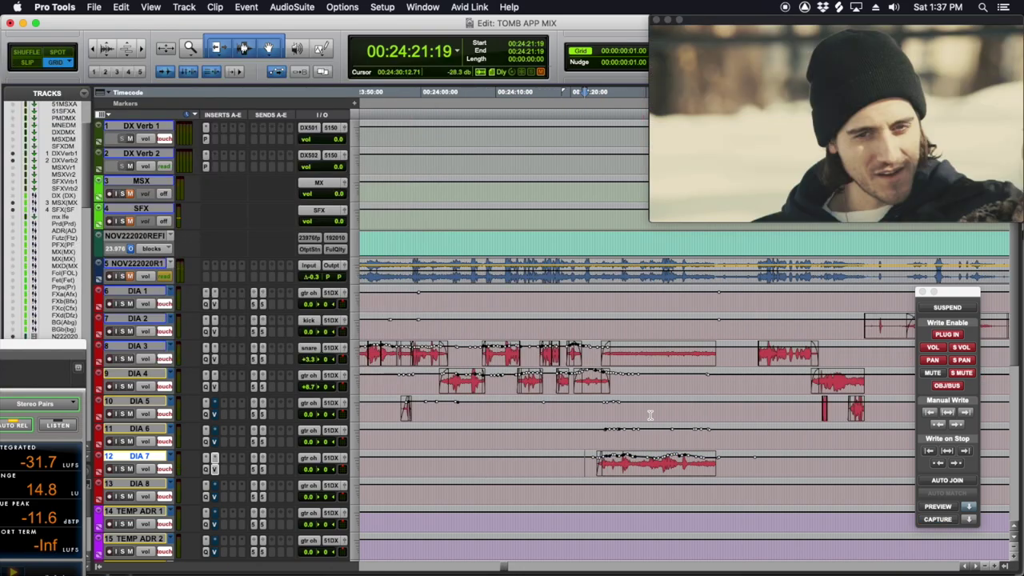
scroll(650, 415, "left", 5)
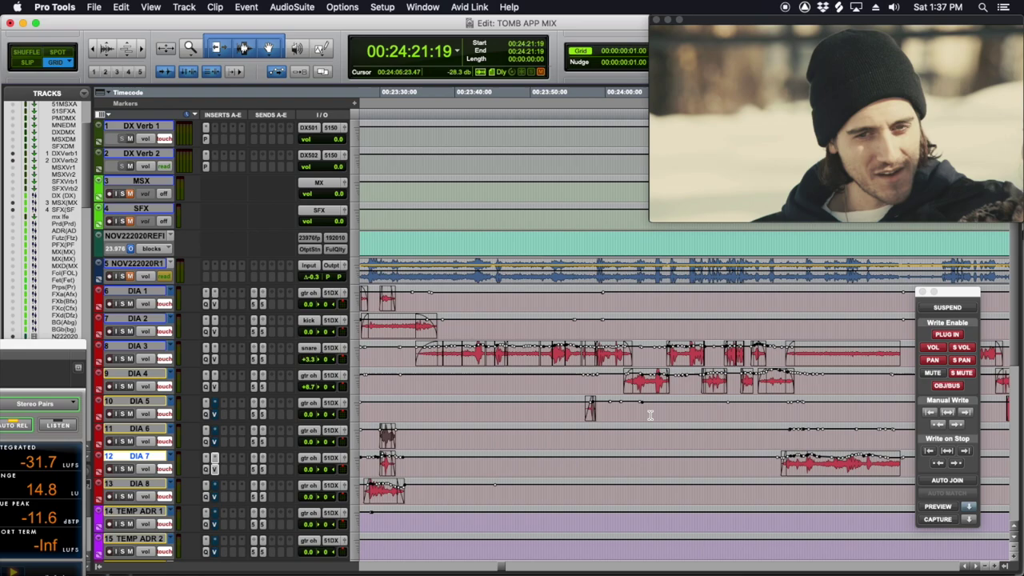
left_click(924, 292)
scroll(548, 346, "left", 8)
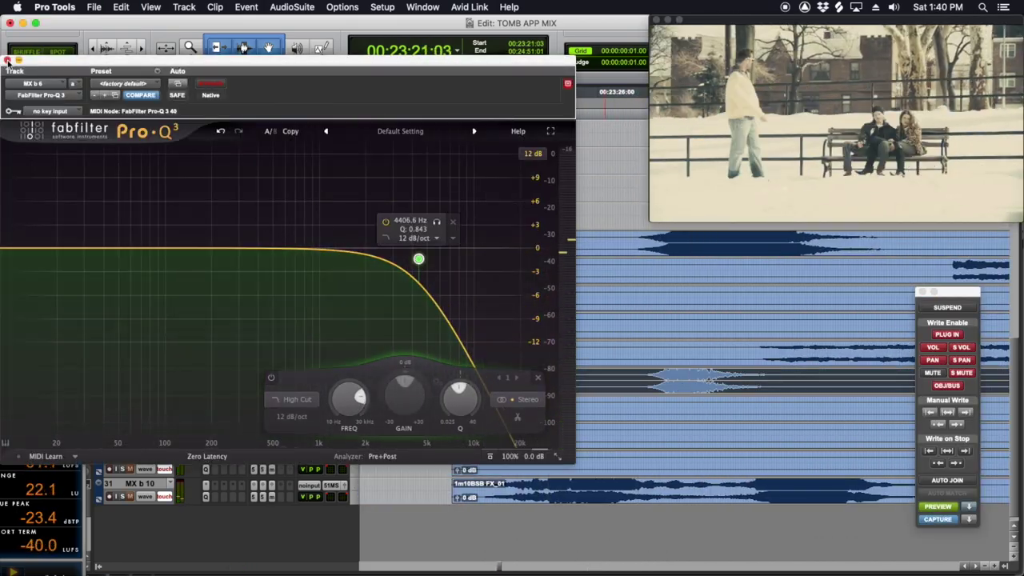
Close MX b 6's Pro-Q 3, write volume automation on the MX b tracks from 00:23:20:08, and replay from an earlier point.
left_click(7, 61)
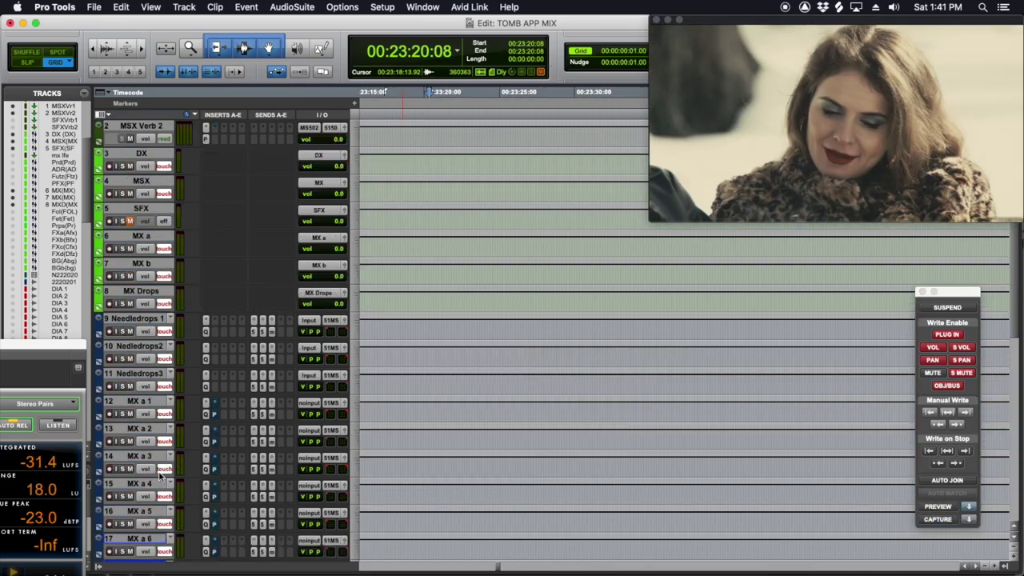
scroll(160, 477, "down", 15)
key("space")
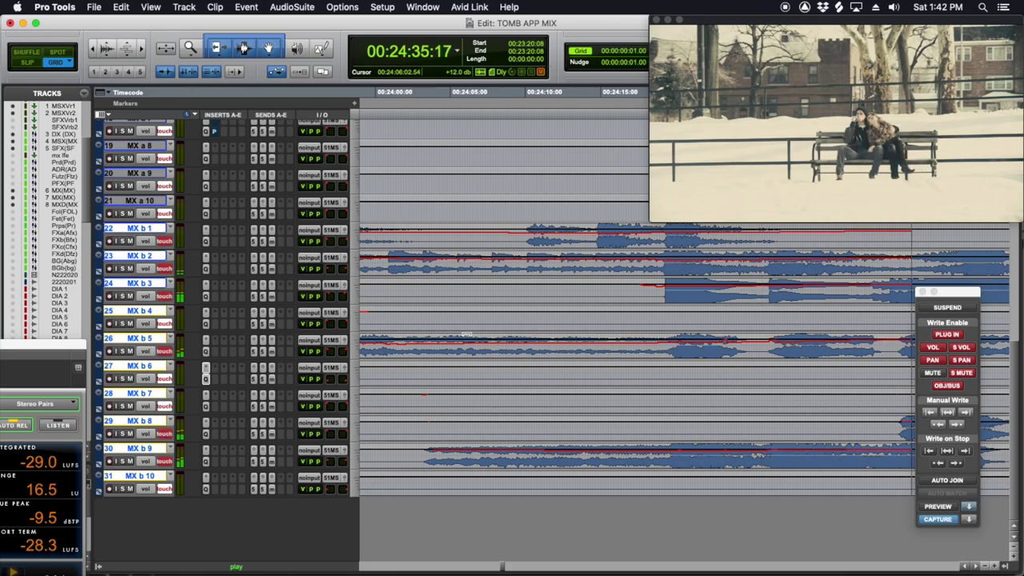
key("space")
scroll(466, 335, "left", 10)
left_click(380, 465)
key("space")
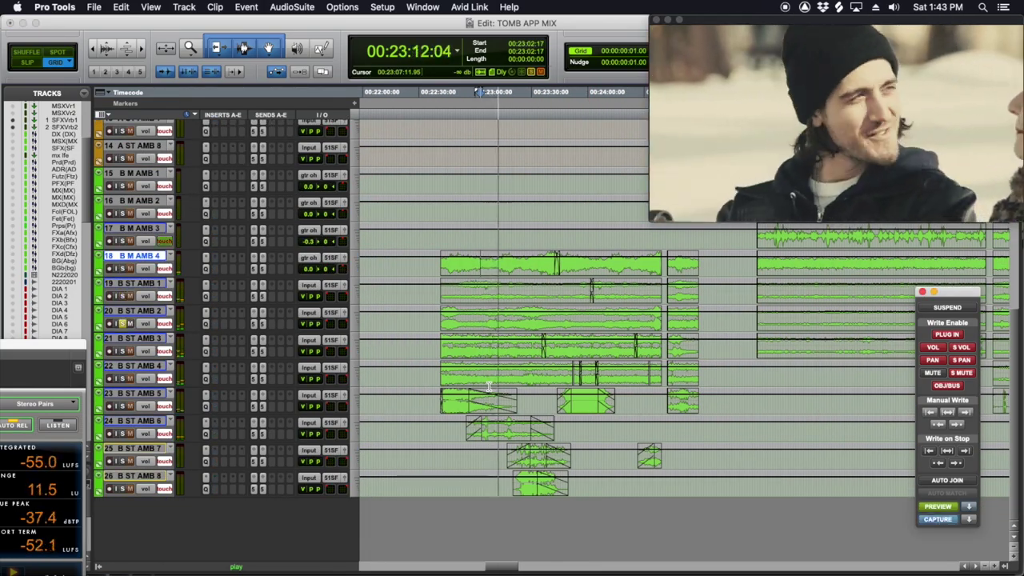
Solo B ST AMB 3, 4 and 5 in turn during playback and adjust B ST AMB 4's panning in its panner.
left_click(138, 338)
left_click(122, 351)
left_click(122, 378)
left_click(344, 378)
left_click(510, 255)
left_click(122, 406)
Enlarge the waveform display and audition the soloed B ST AMB 5 clip.
key("super+alt+bracketleft")
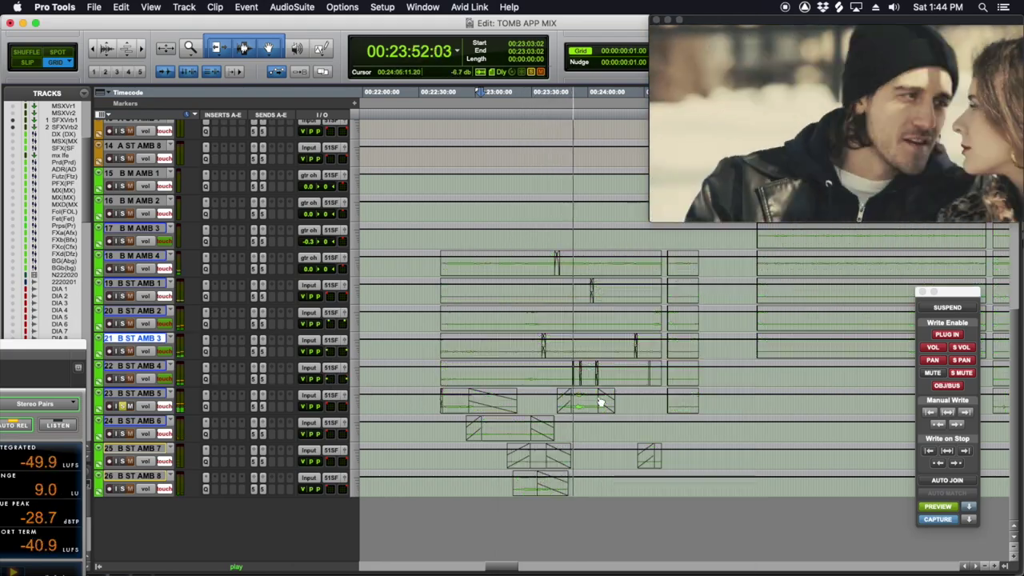
key("super+alt+bracketright")
key("super+alt+bracketright")
key("super+alt+bracketright")
double_click(480, 402)
key("space")
key("space")
Solo B ST AMB 6 instead of AMB 5, select its clip and open its first insert, ending on the B M AMB 4 track.
left_click(122, 406)
left_click(123, 433)
left_click(480, 430)
key("super+bracketright")
double_click(448, 432)
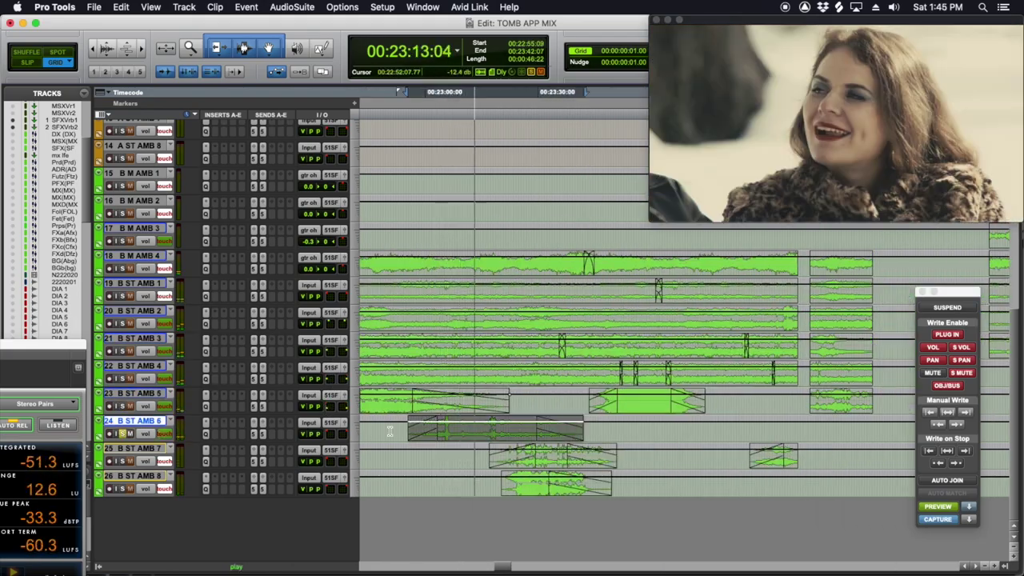
left_click(205, 422)
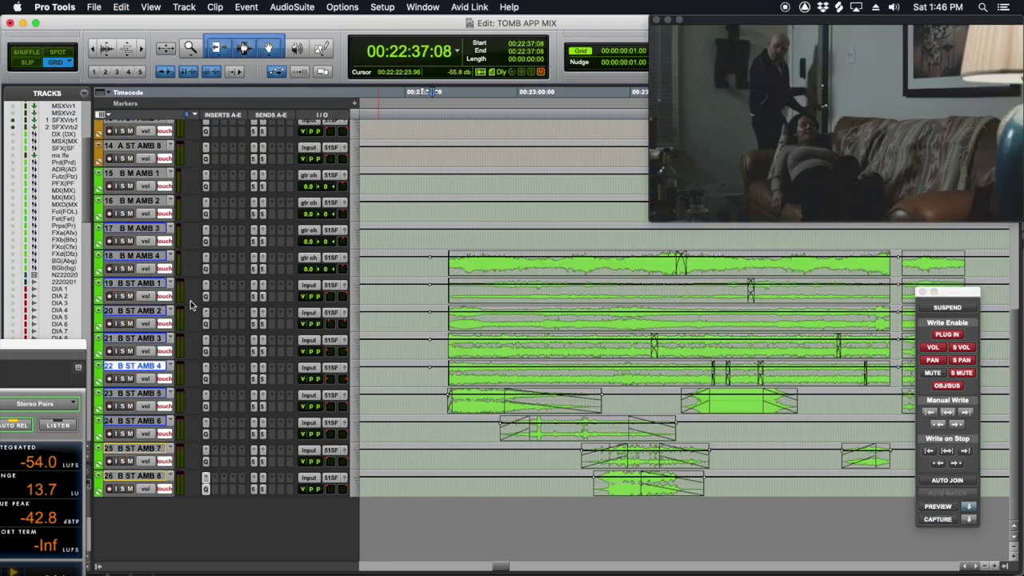
left_click(132, 255)
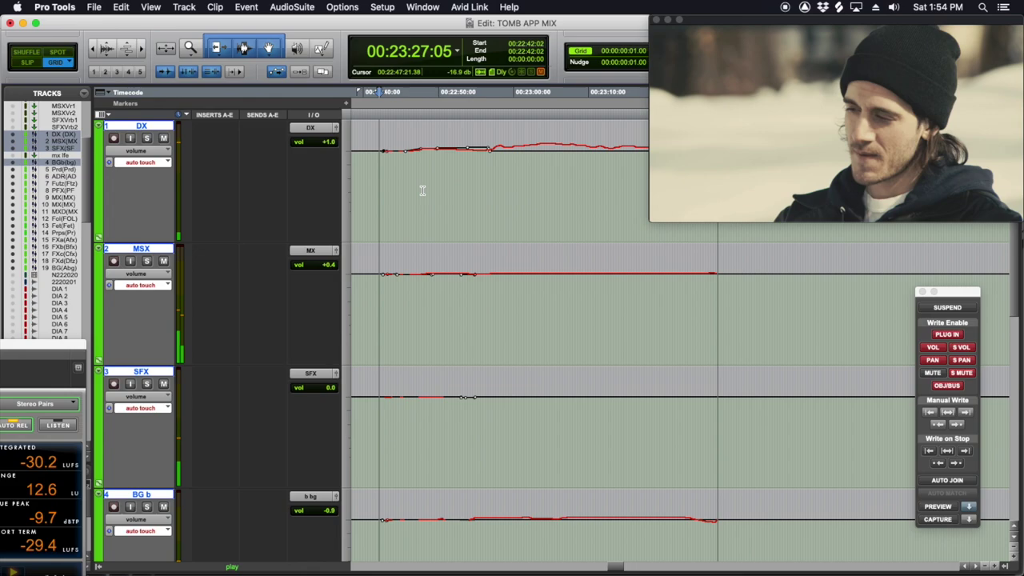
End the current volume pass and start a new DX volume pass from 00:23:19:17.
key("space")
left_click(476, 191)
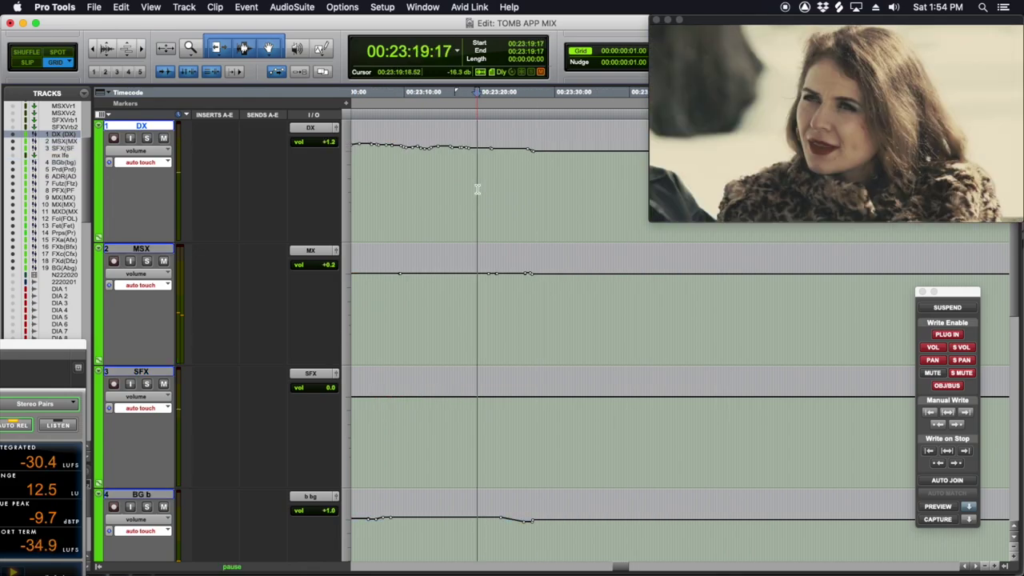
key("space")
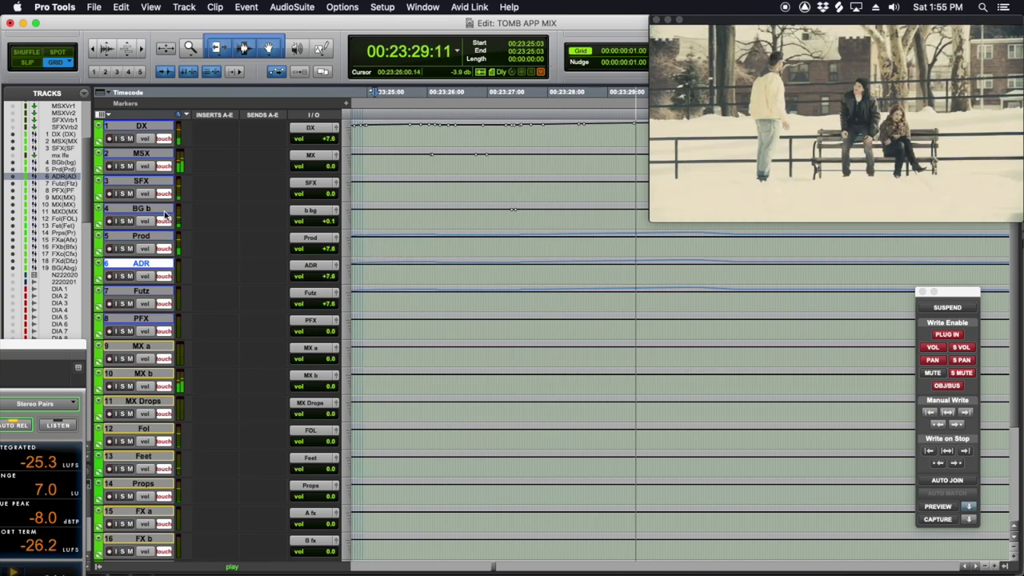
Make the DX, MSX, SFX and BG b tracks taller and lower BG b's volume to about -4.6 dB during playback.
left_click(155, 209)
left_click(155, 126, "shift")
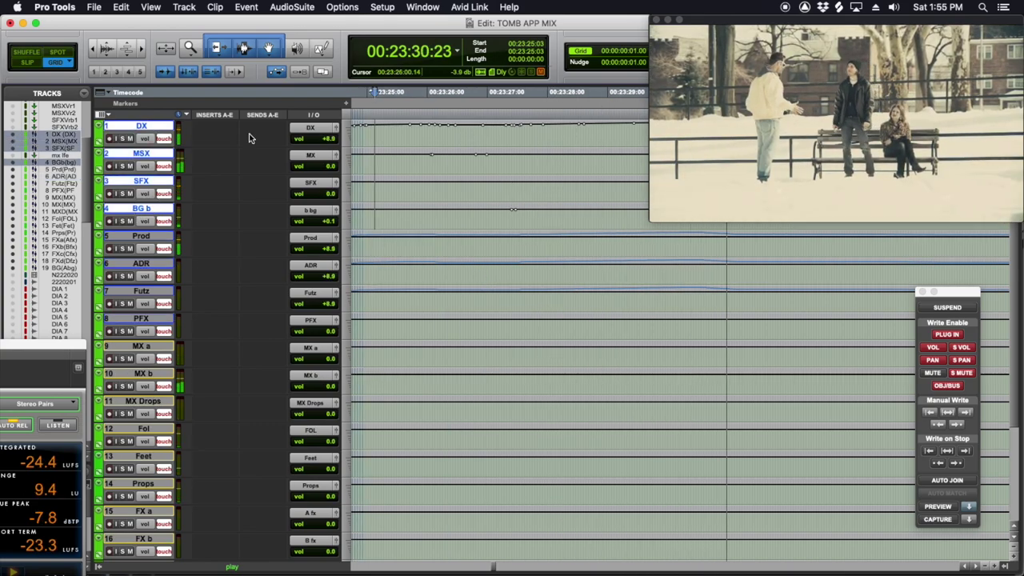
left_click(347, 134)
left_click(366, 157)
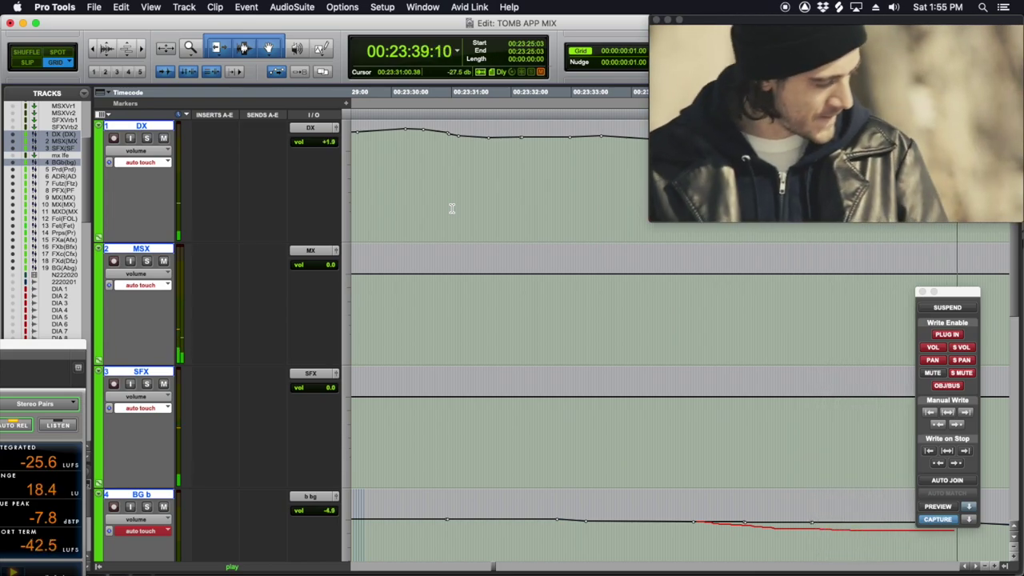
key("space")
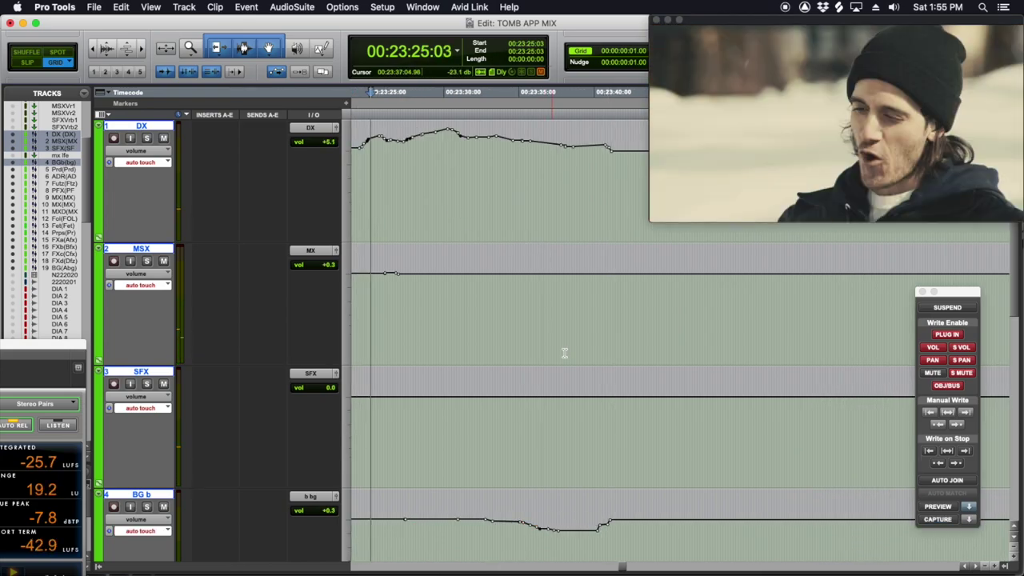
Try a BG b volume automation pass from 00:23:30:13.
scroll(564, 353, "down", 5)
left_click(452, 292)
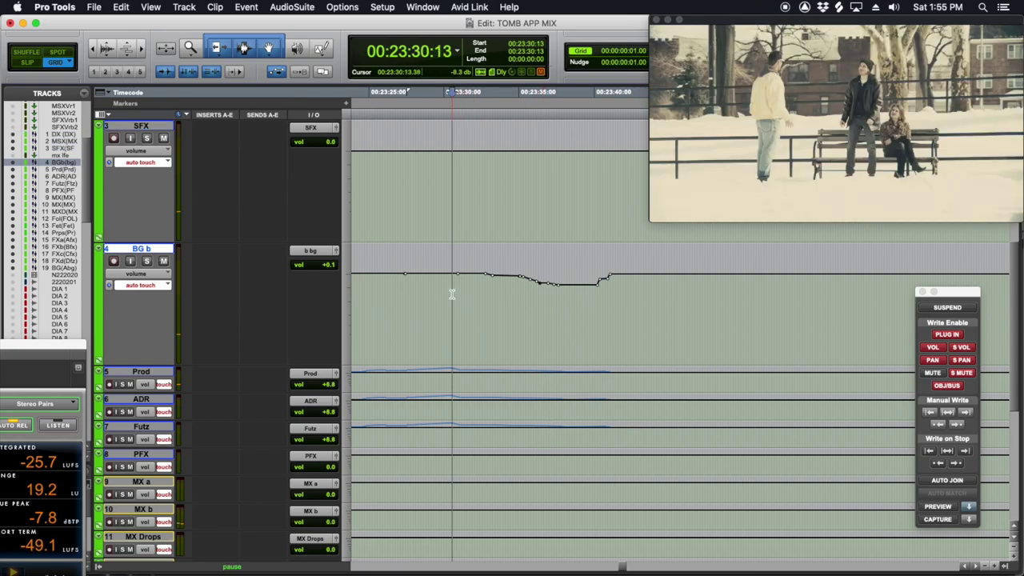
key("space")
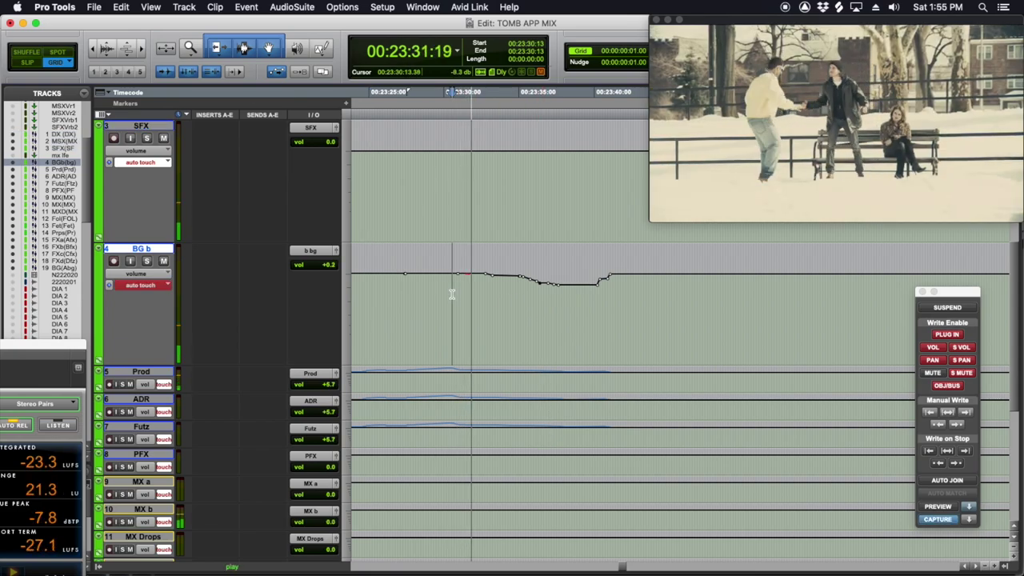
key("space")
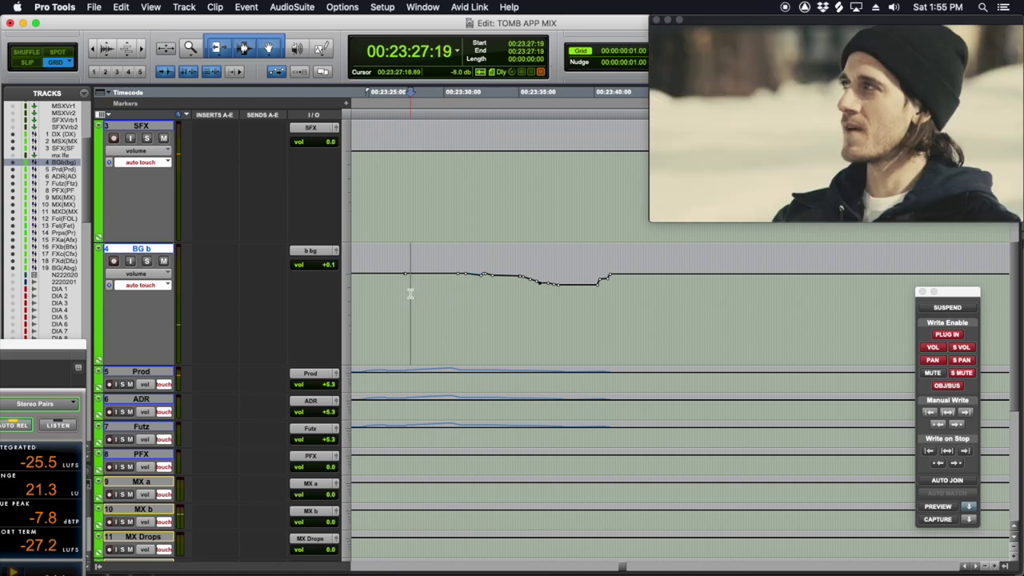
Write a BG b volume dip and DX volume automation during playback from 00:23:27:19 to about 00:24:40:06.
key("space")
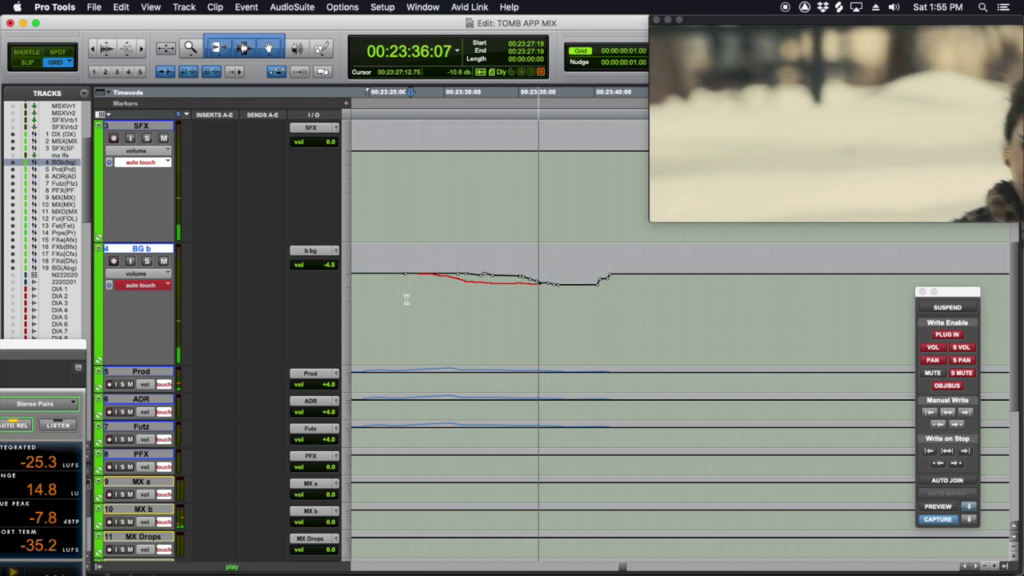
scroll(478, 295, "up", 3)
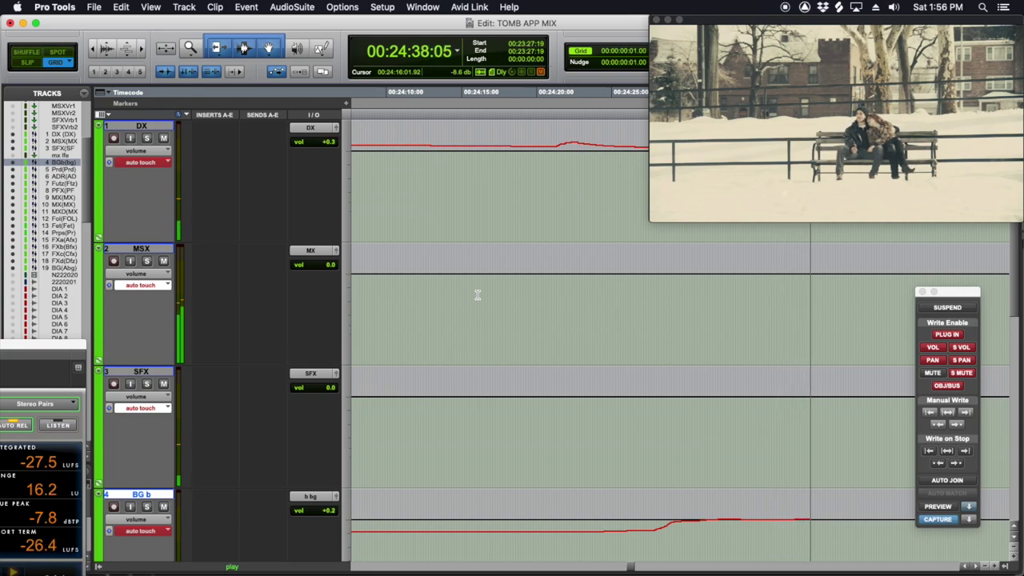
key("r")
key("r")
key("r")
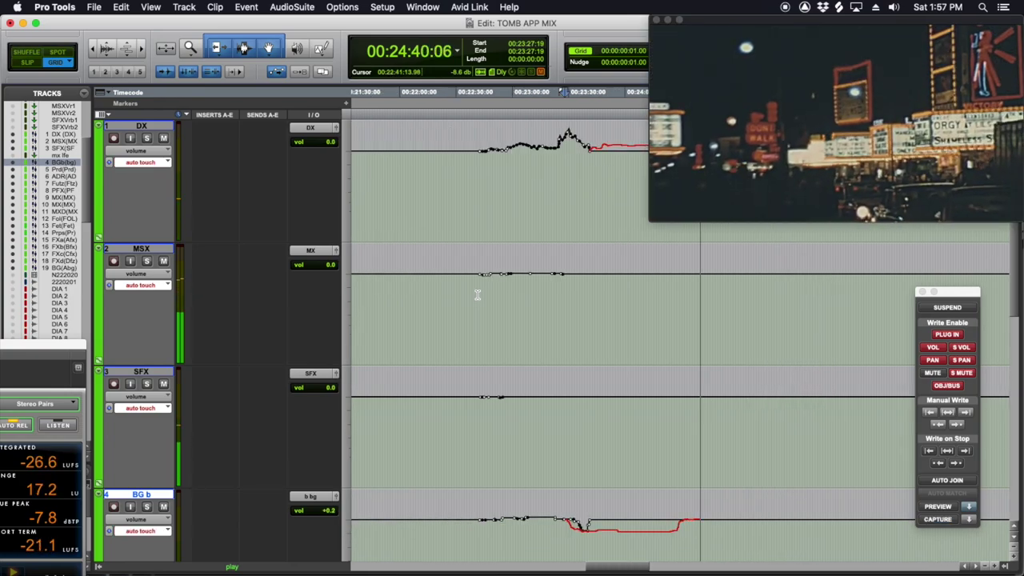
key("space")
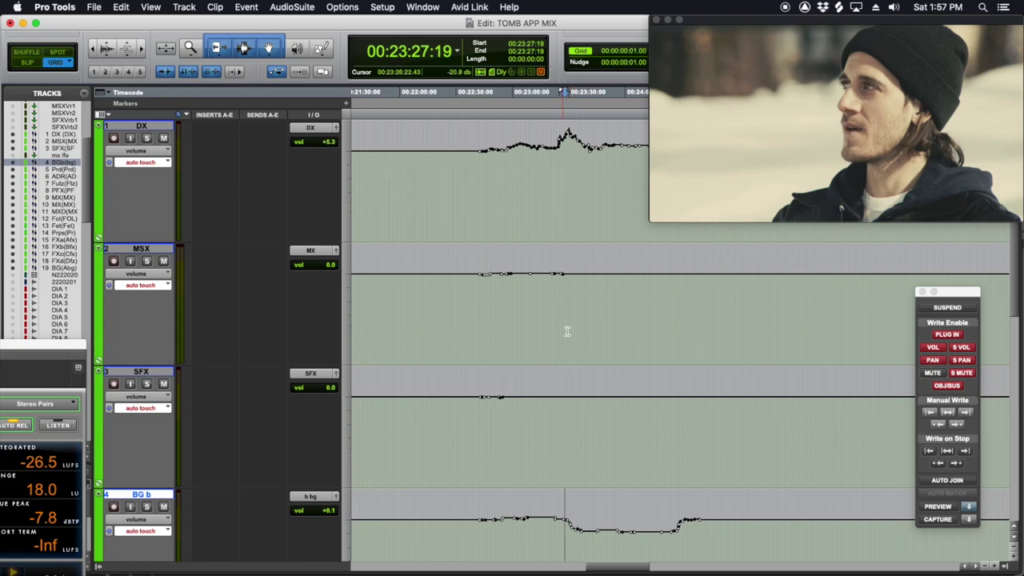
Check the BG b and DX volume levels at 00:23:52:20 and 00:24:09:13.
scroll(572, 327, "down", 3)
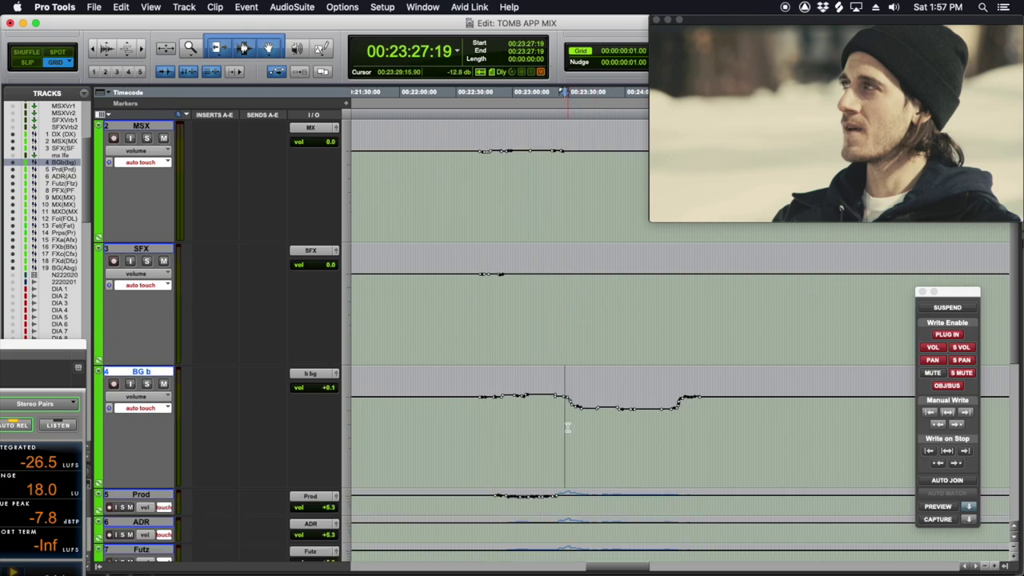
left_click(610, 436)
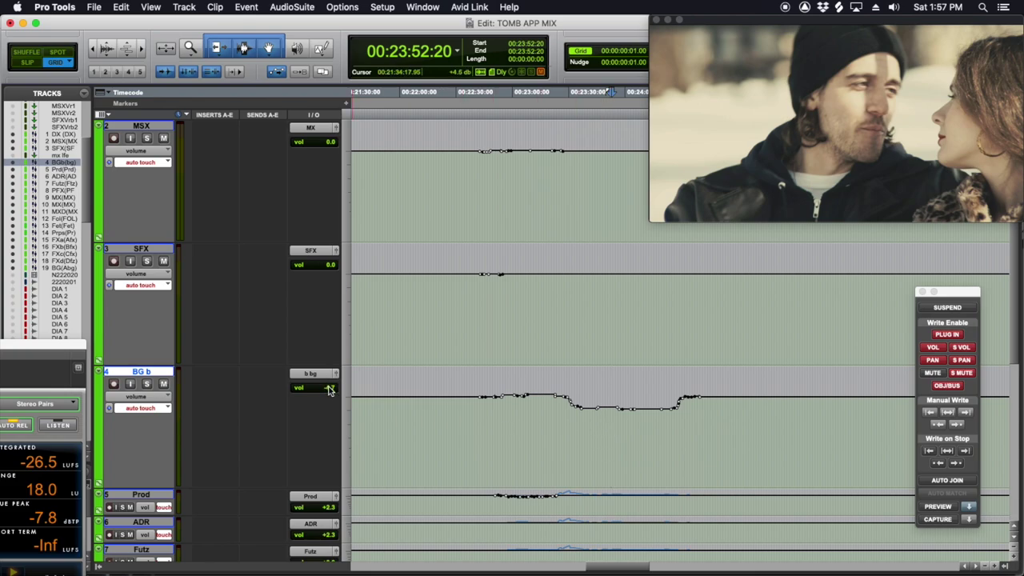
scroll(740, 398, "up", 3)
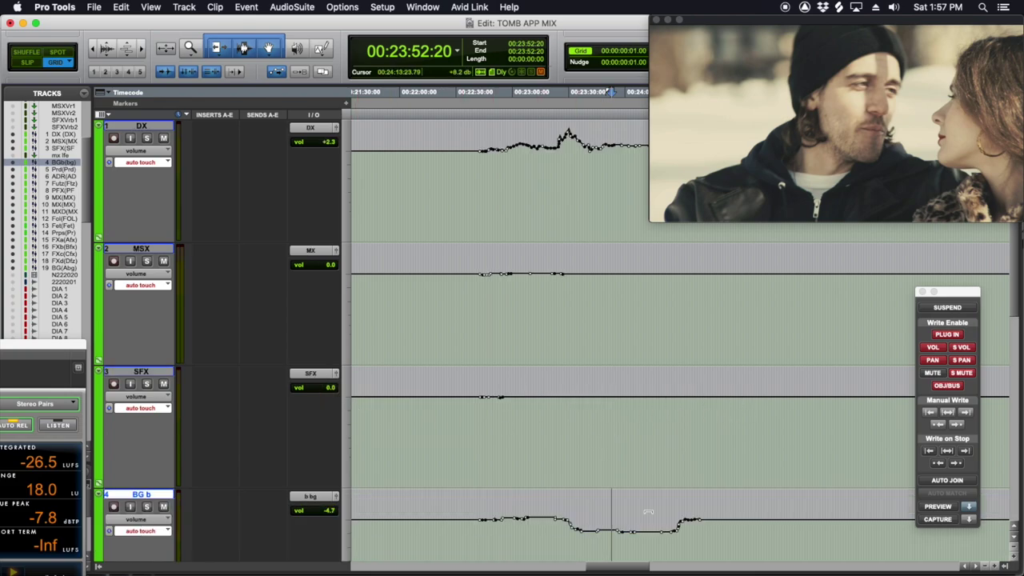
left_click(642, 536)
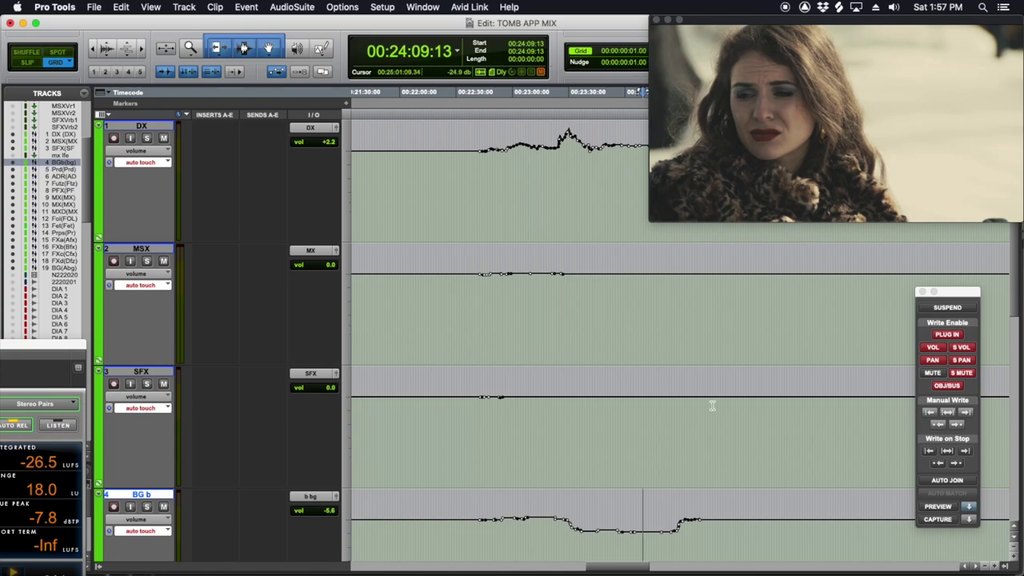
scroll(712, 406, "right", 3)
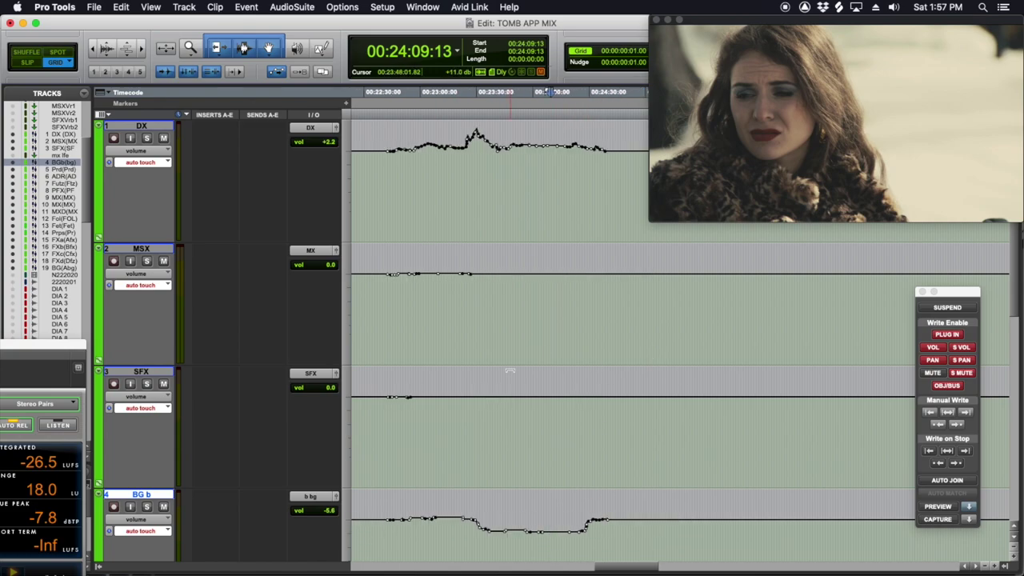
scroll(509, 372, "down", 3)
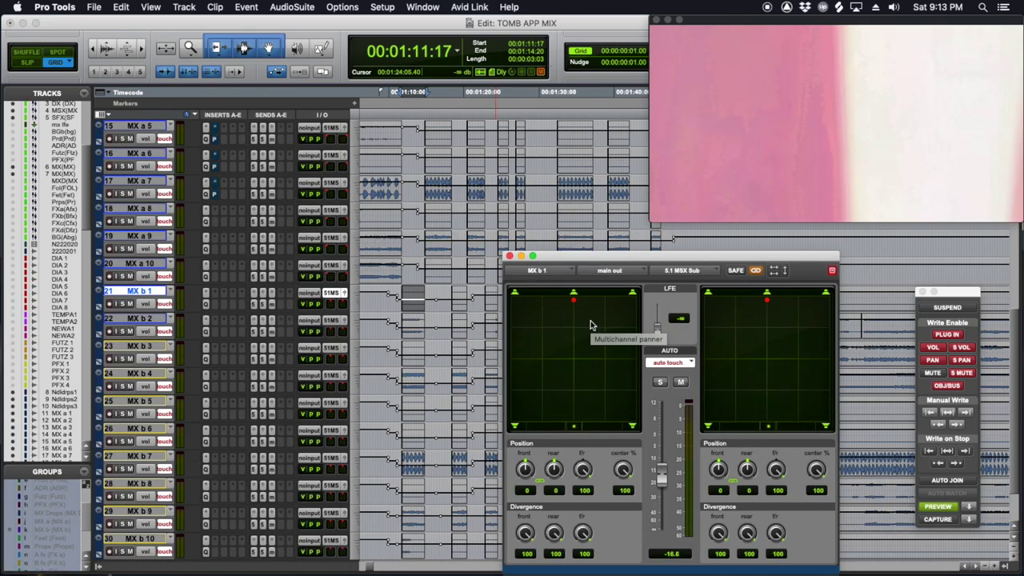
Pan MX b 1 to front -46 and rear -46 over the selected range and apply Copy Special to it.
key("space")
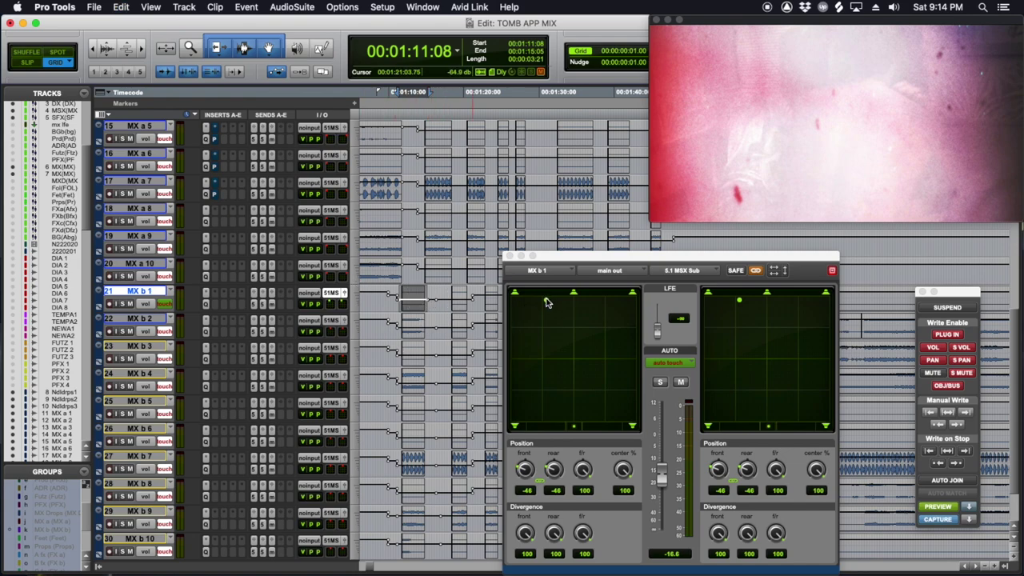
left_click(122, 7)
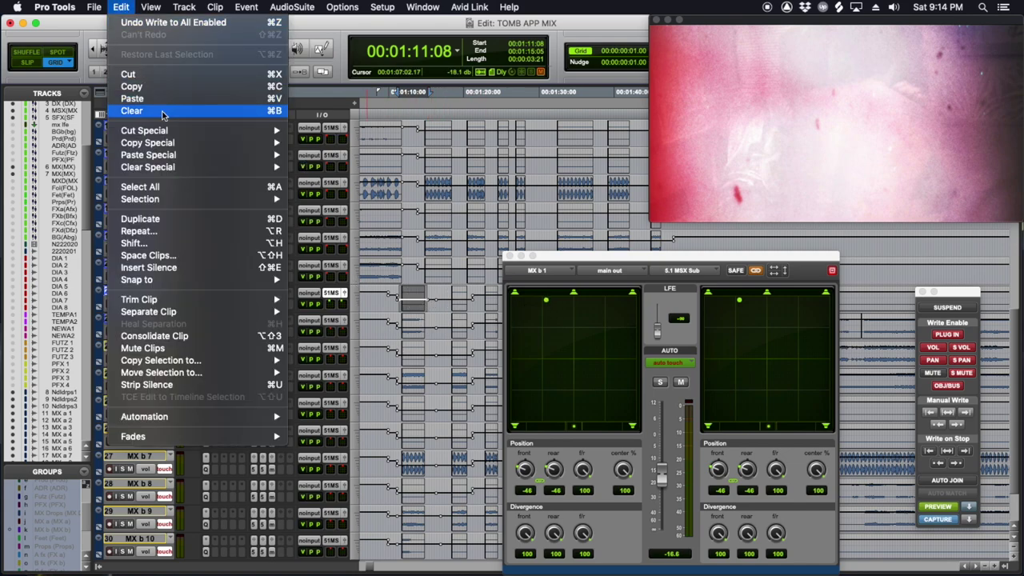
mouse_move(164, 143)
left_click(344, 187)
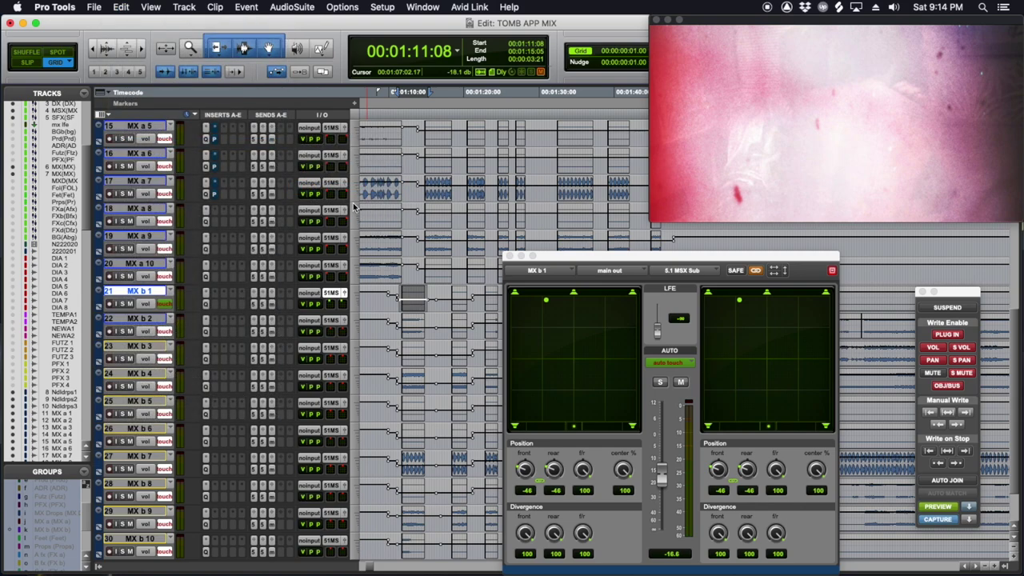
Move the edit selection track by track from MX b 1 down to MX b 10.
key("semicolon")
key("semicolon")
key("semicolon")
key("semicolon")
key("semicolon")
key("semicolon")
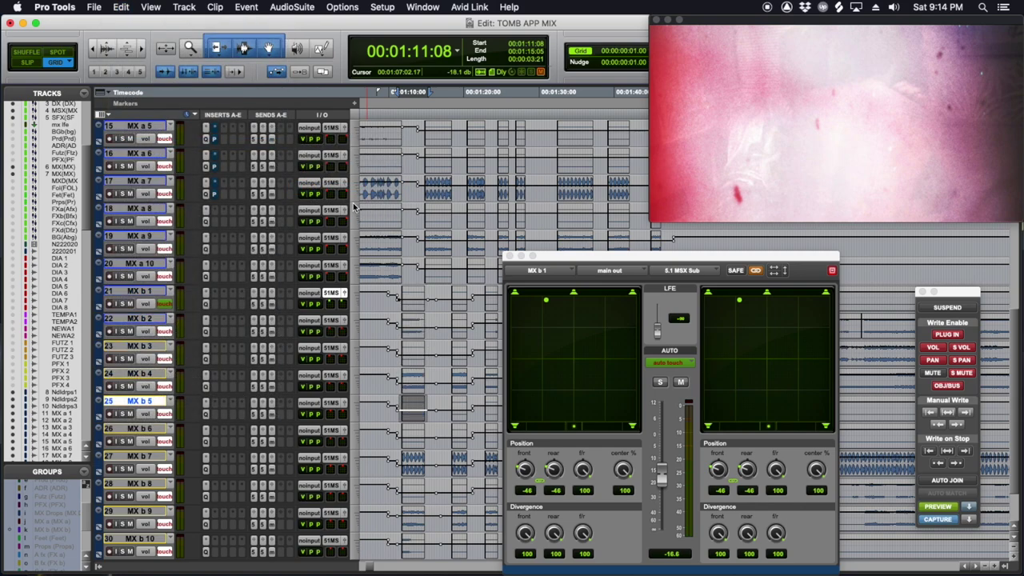
key("semicolon")
key("semicolon")
key("semicolon")
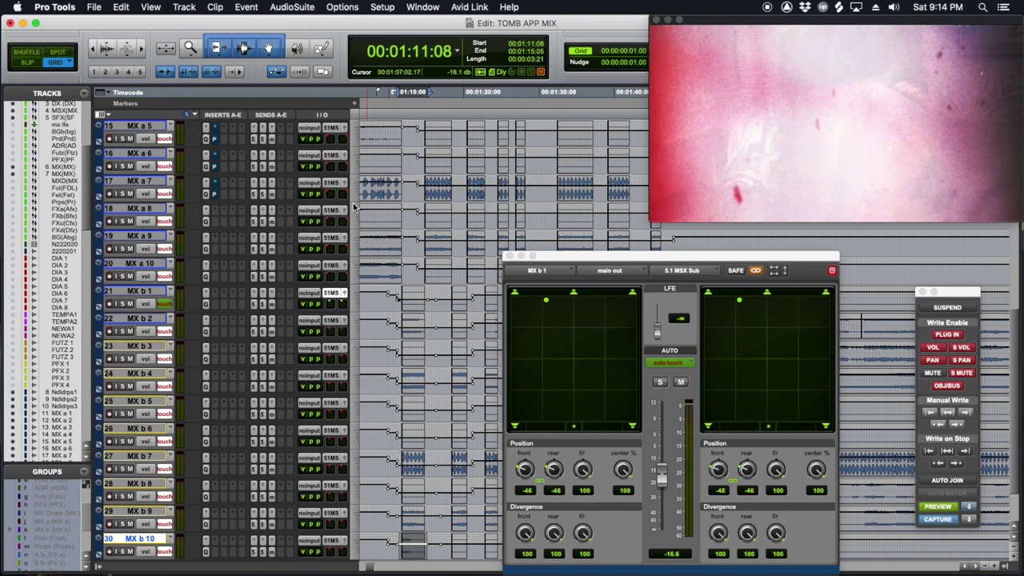
Close the MX b 1 panner, place the edit cursor on MX b 1 at 01:13:08 and turn off automation Preview mode.
scroll(372, 371, "down", 3)
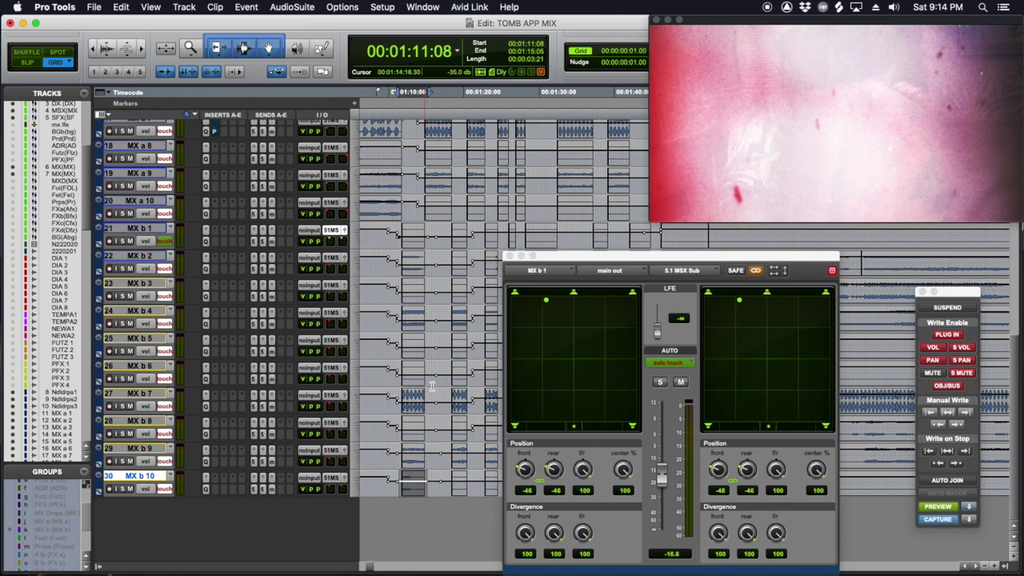
left_click(510, 255)
left_click(413, 233)
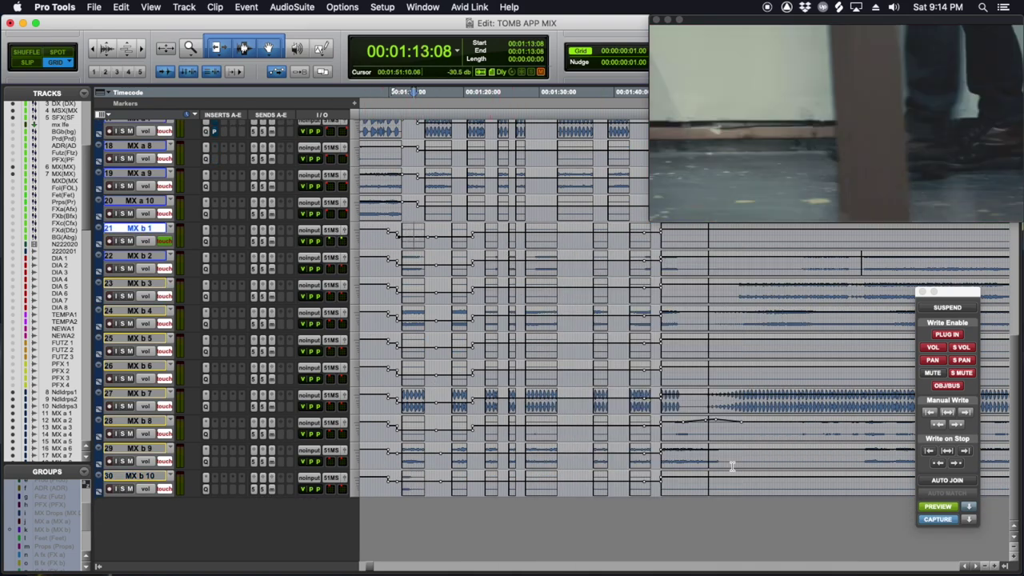
left_click(922, 509)
Display the MSX 5.0 Verb 1 send level automation on the music tracks.
left_click(146, 240)
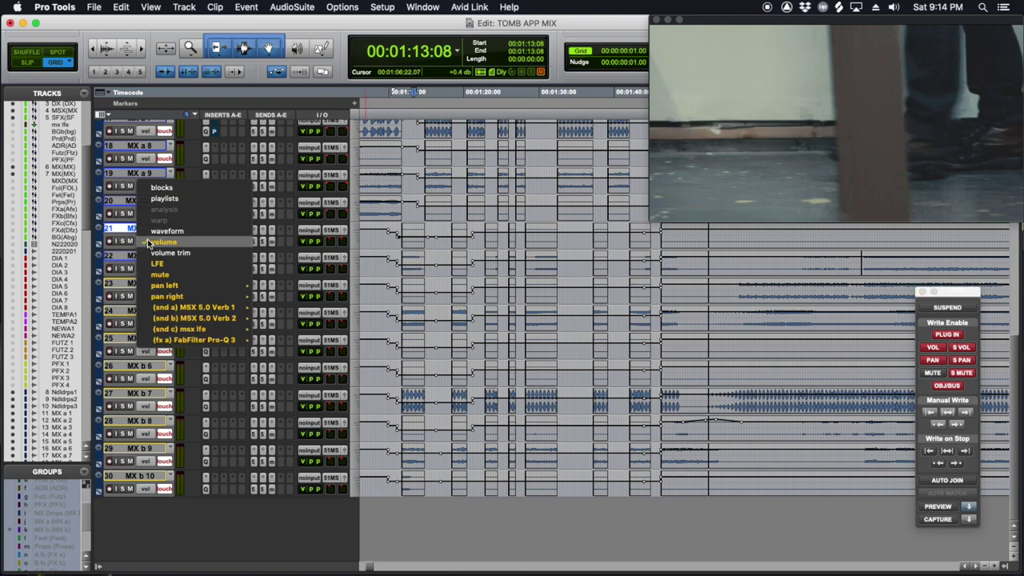
mouse_move(237, 300)
mouse_move(199, 307)
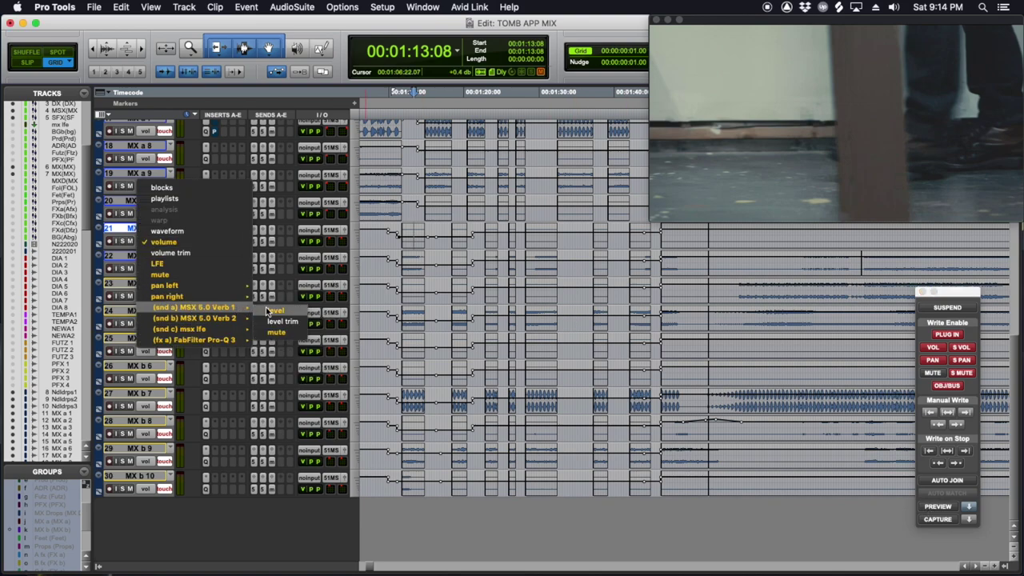
left_click(280, 309)
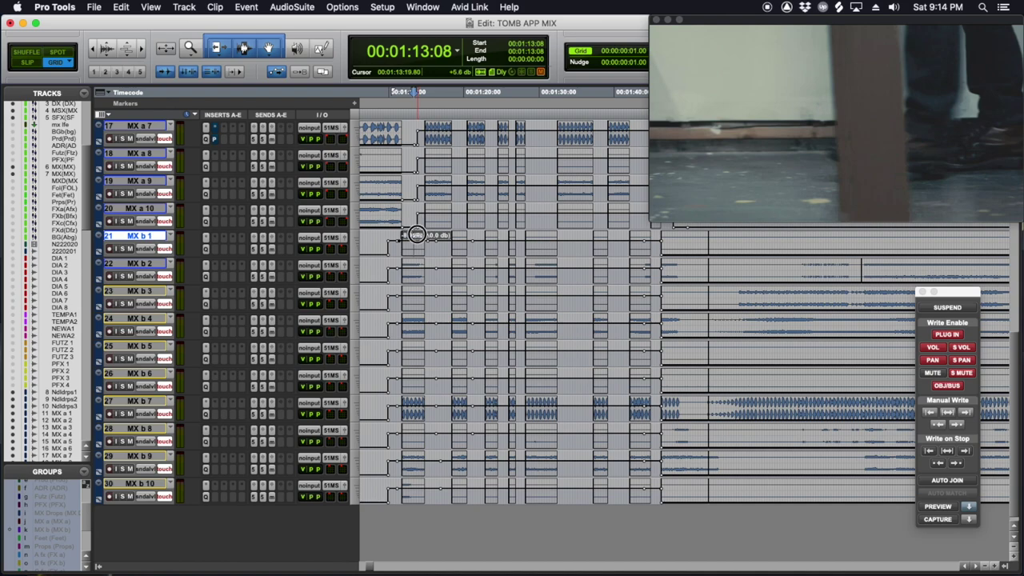
Copy MX b 1's Verb 1 send level automation from 01:11:17 to 01:14:20 and move the selection down through the MX b tracks.
double_click(413, 239)
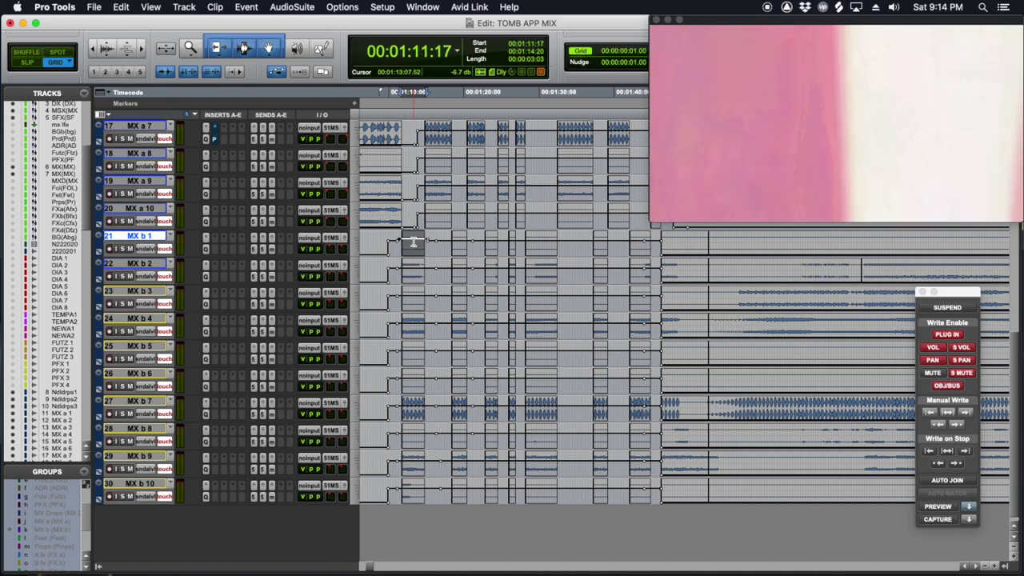
key("super+c")
key("semicolon")
key("semicolon")
key("semicolon")
key("semicolon")
key("semicolon")
key("semicolon")
key("semicolon")
key("semicolon")
key("semicolon")
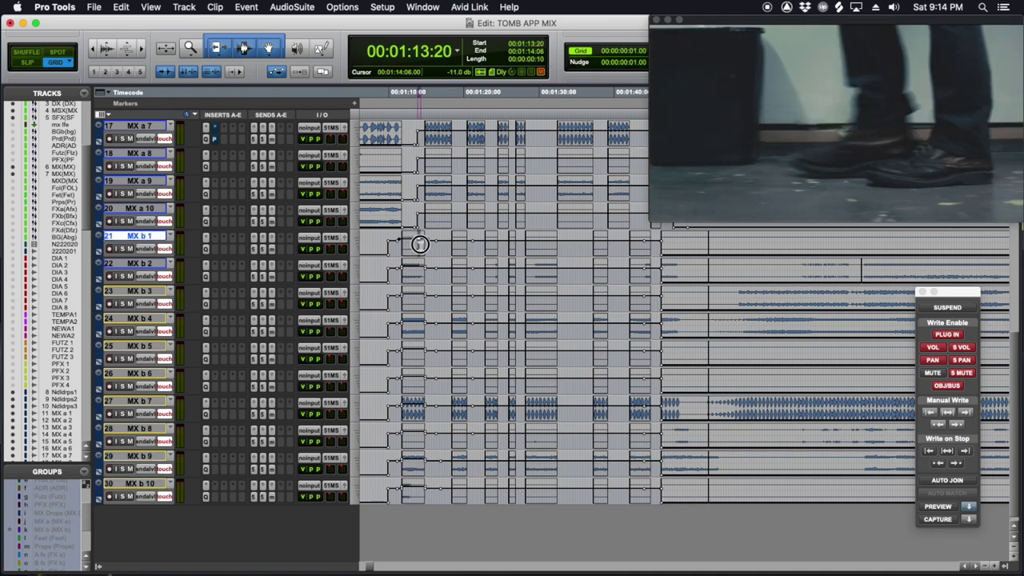
Listen to the music from 01:11:06 and again from 01:44:10.
left_click(398, 243)
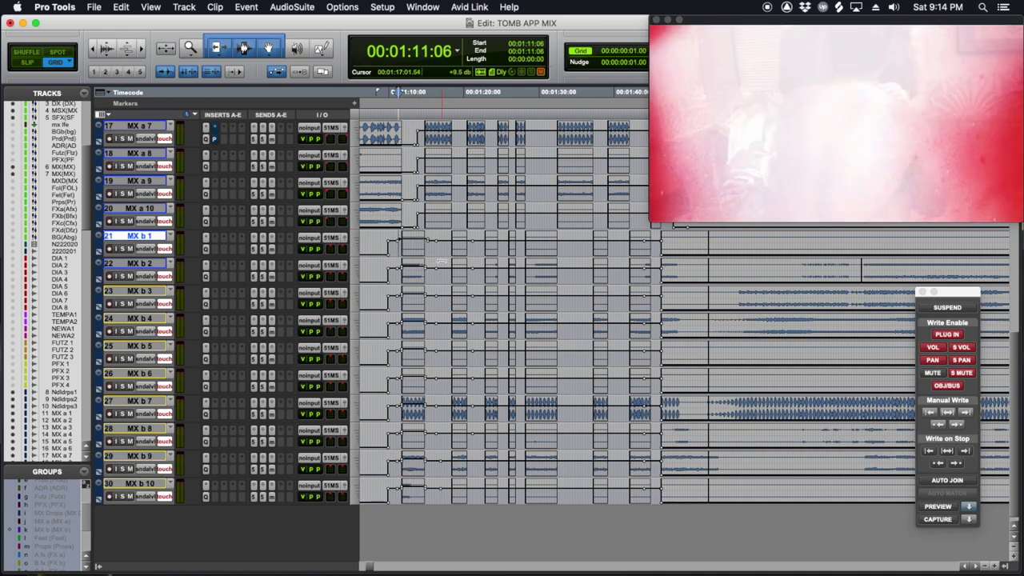
key("space")
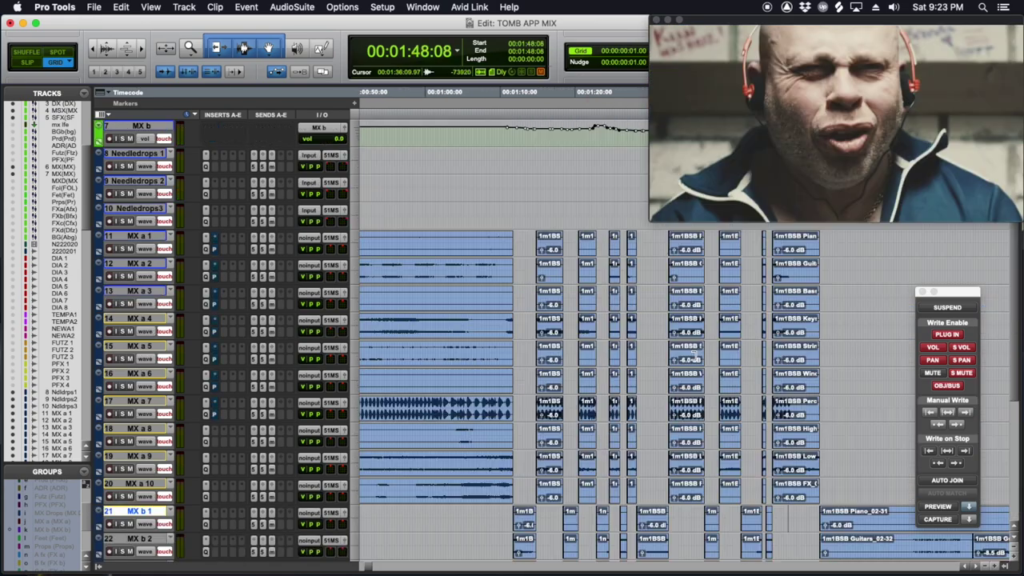
scroll(620, 354, "right", 5)
scroll(608, 336, "up", 4)
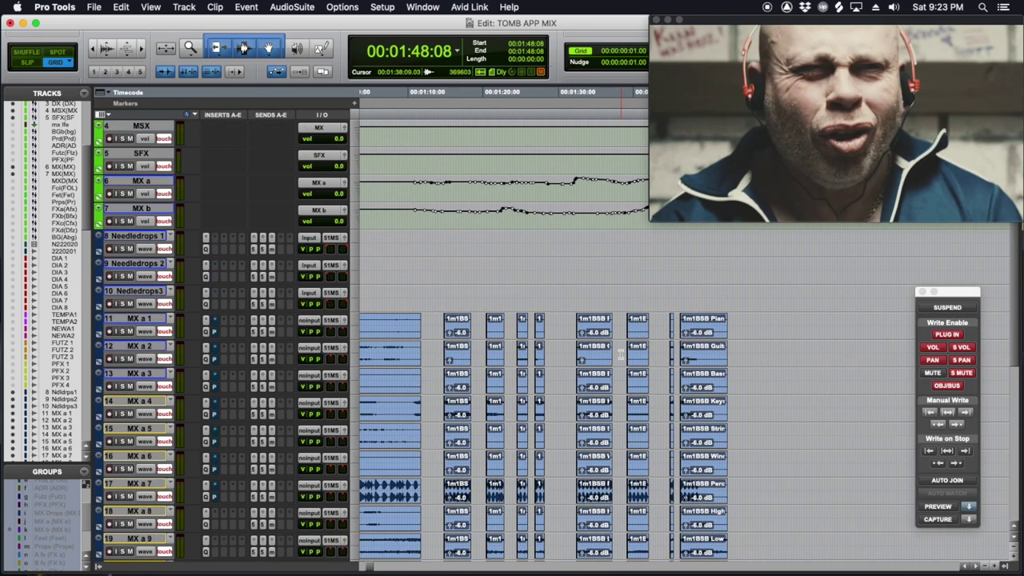
left_click(574, 320)
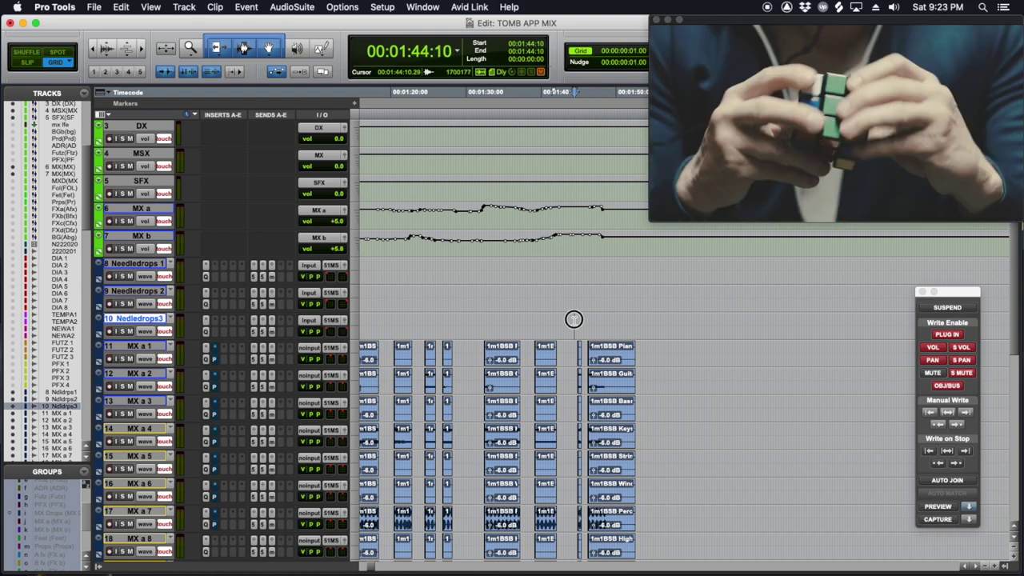
key("space")
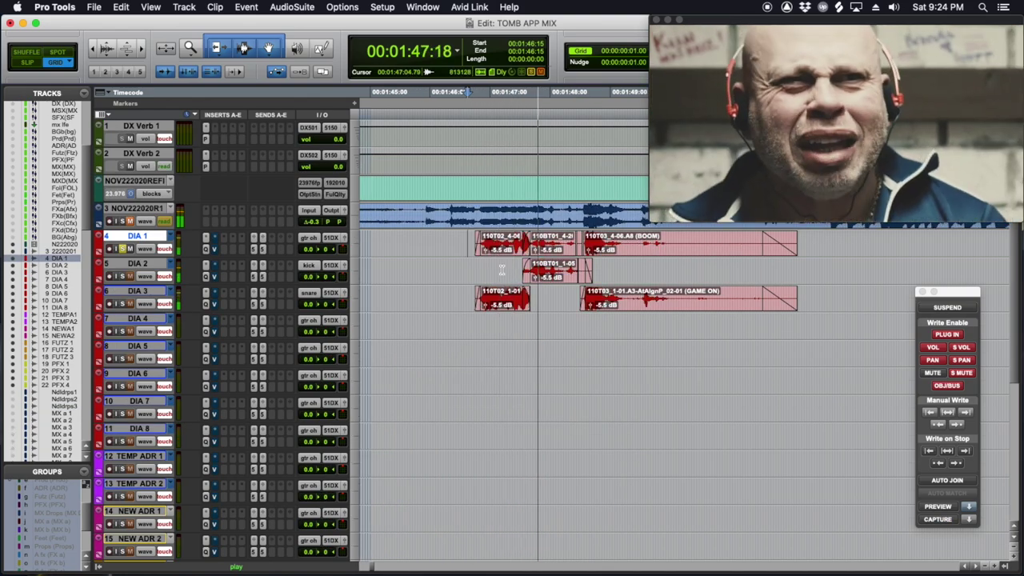
Audition the soloed DIA 3 dialogue from 01:46:17.
left_click(472, 289)
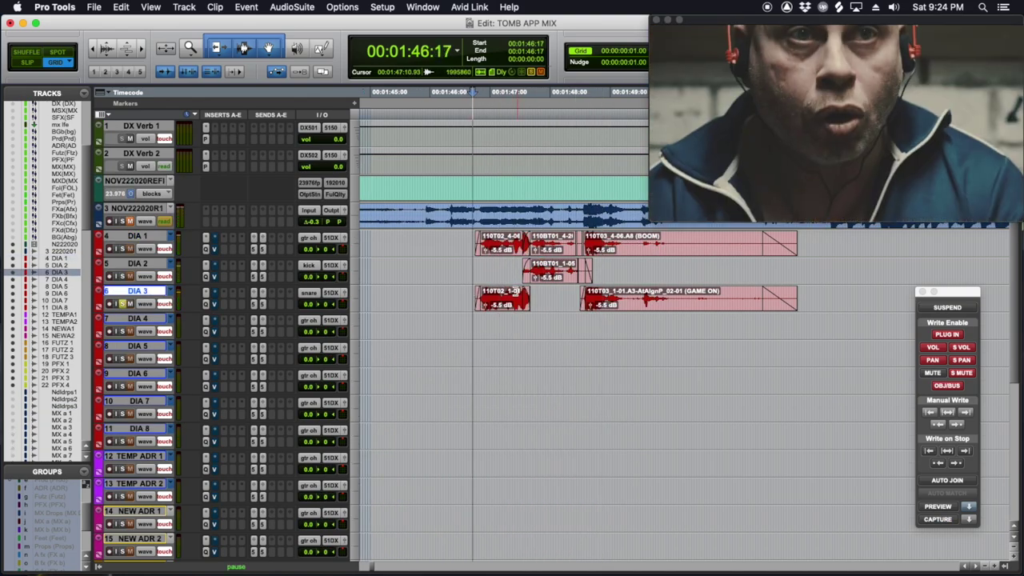
key("space")
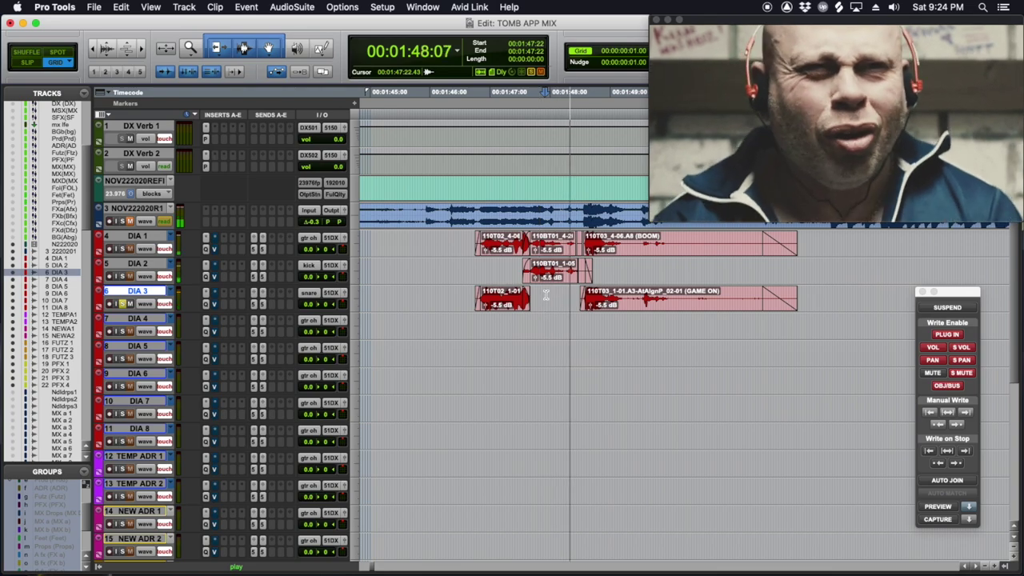
key("space")
Select the DIA 3 clips from 01:46:18 to 01:52:03 and enlarge the track's height.
left_click(506, 303)
left_click(651, 304, "shift")
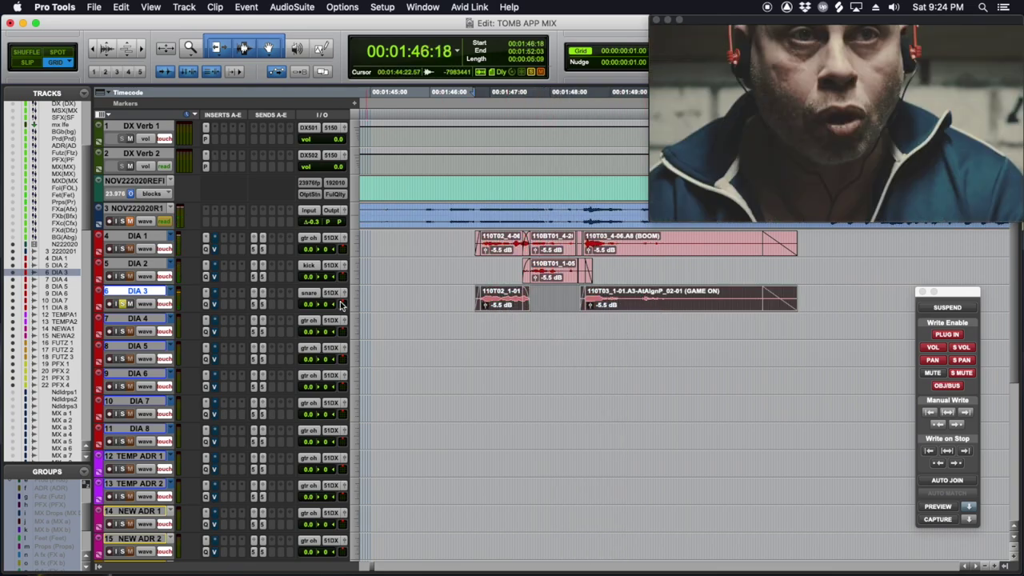
left_click_drag(295, 312, 322, 434)
Split the second DIA 3 clip at 01:48:22, right after its loud opening word.
left_click(612, 338)
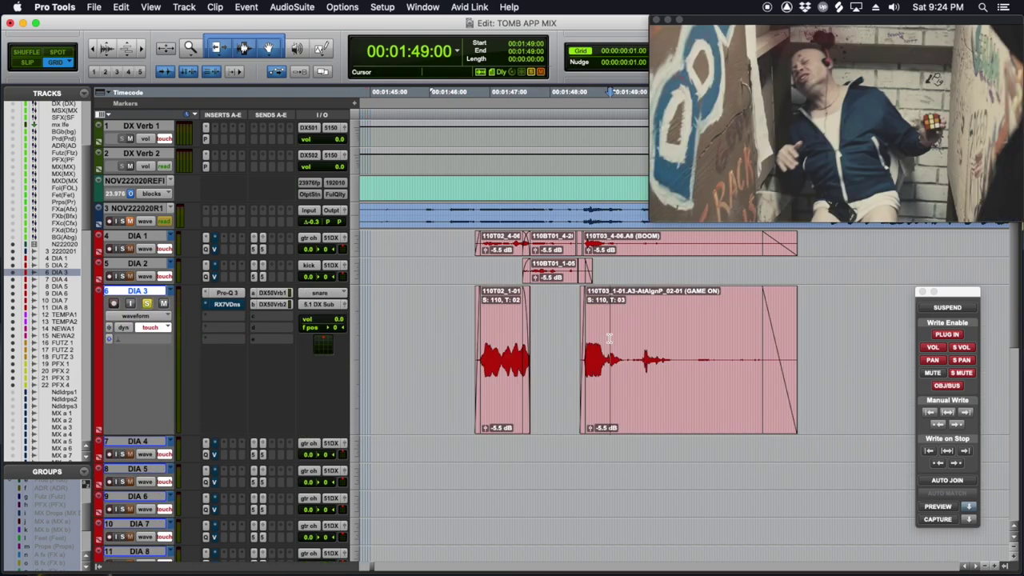
key("t")
key("t")
key("r")
left_click(675, 356)
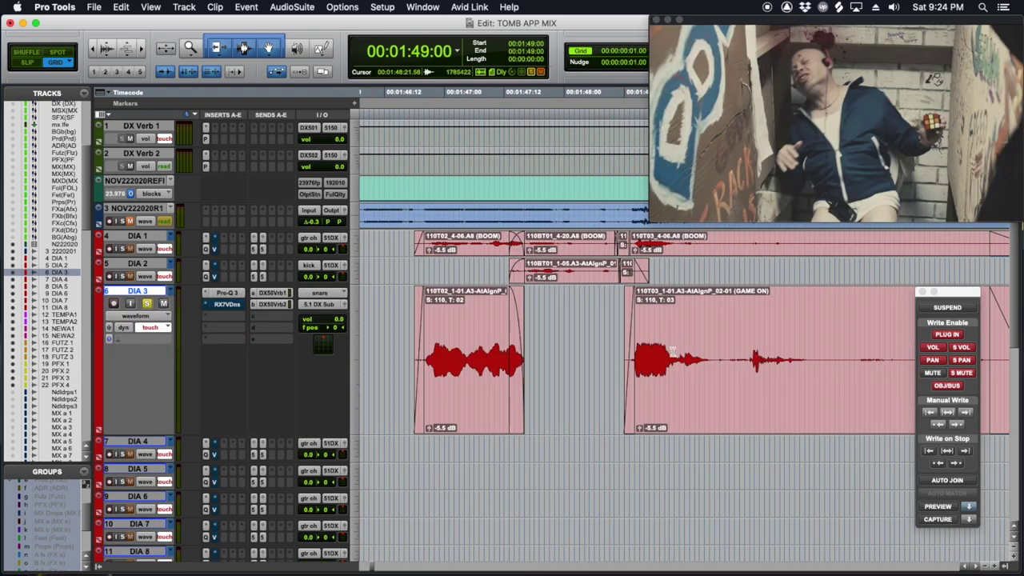
key("b")
Select DIA 3 from 01:46:18 to 01:48:22 and open the RX 7 De-clip AudioSuite processor for it.
left_click(463, 406, "shift")
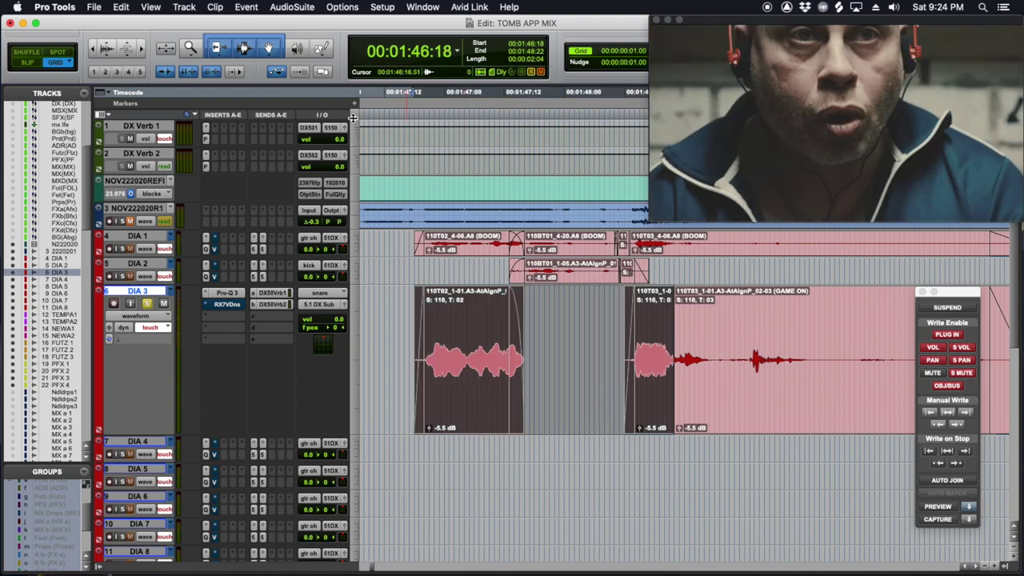
left_click(292, 8)
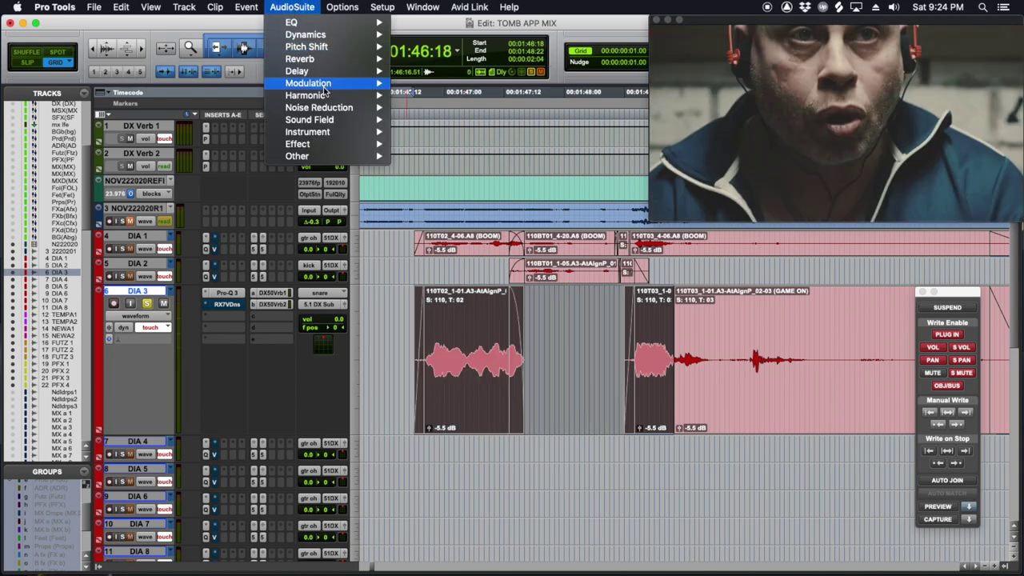
mouse_move(319, 107)
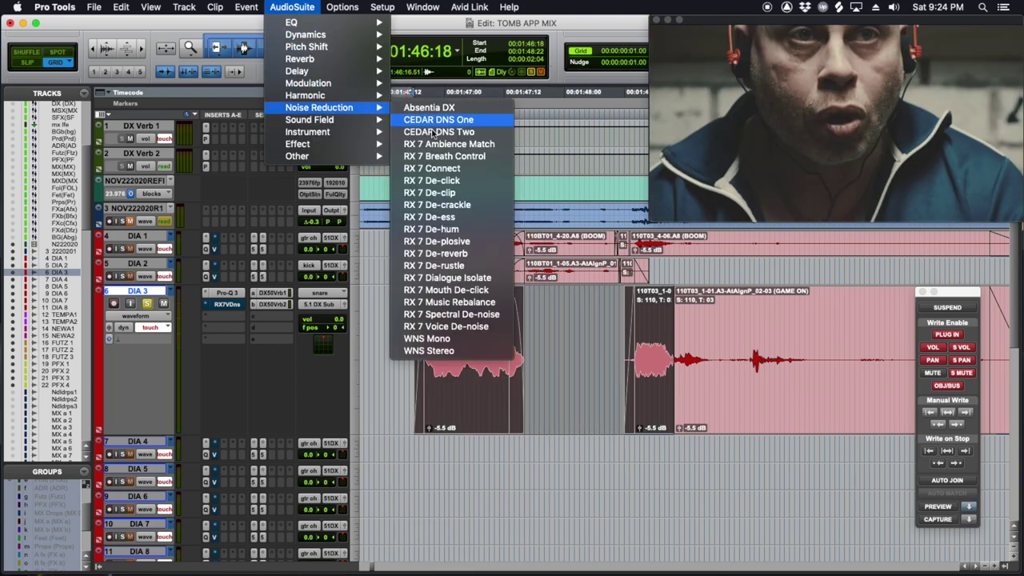
left_click(456, 194)
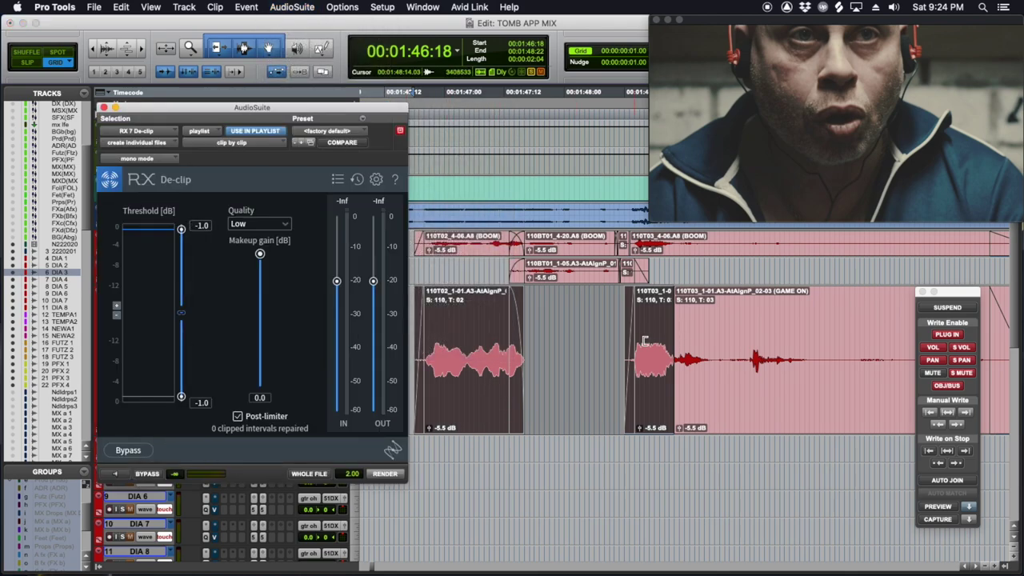
Preview De-clip on the selected DIA 3 clips and render them with a -4.7 dB threshold and High quality.
left_click(119, 477)
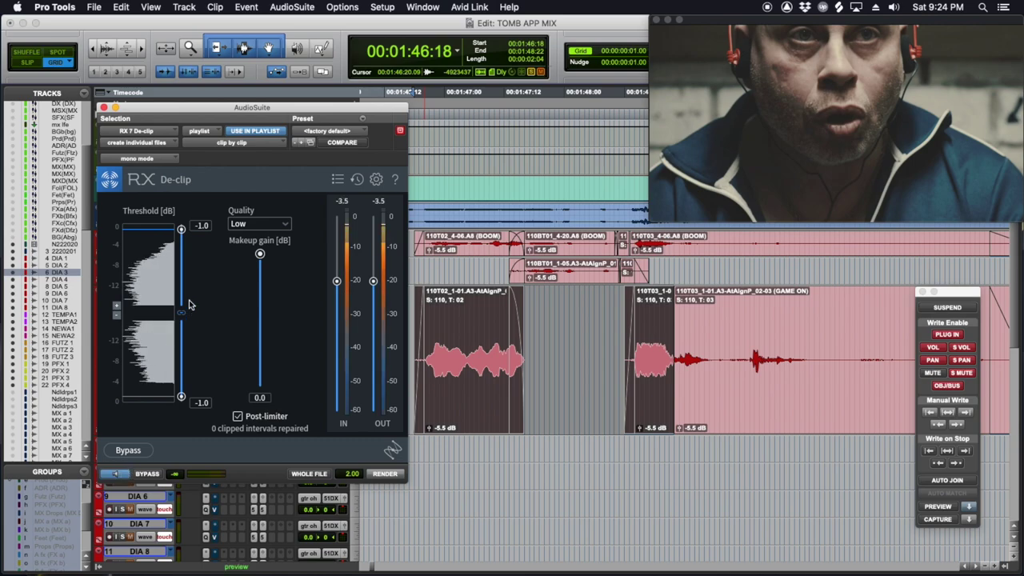
left_click_drag(181, 230, 180, 248)
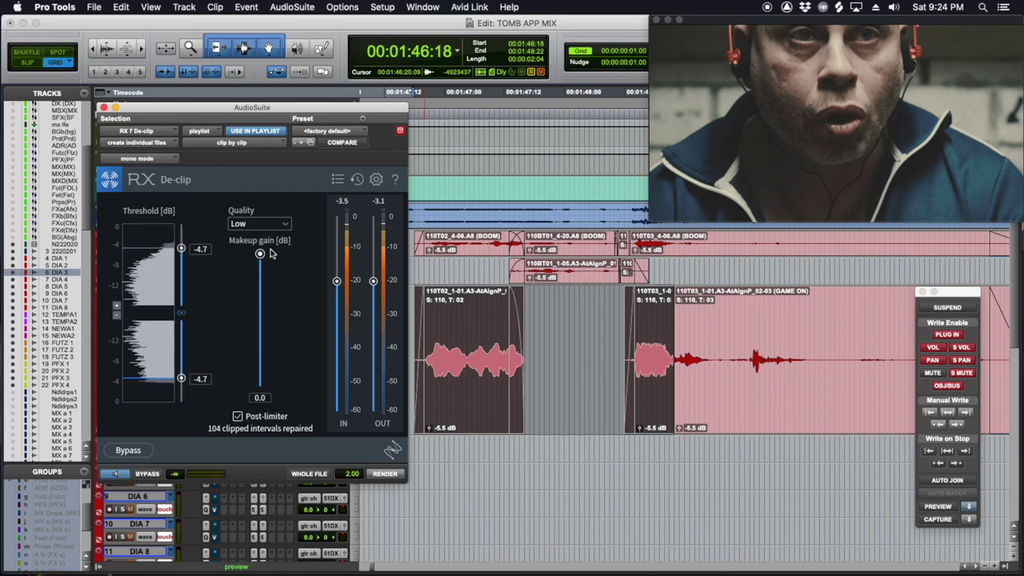
left_click(259, 224)
left_click(256, 264)
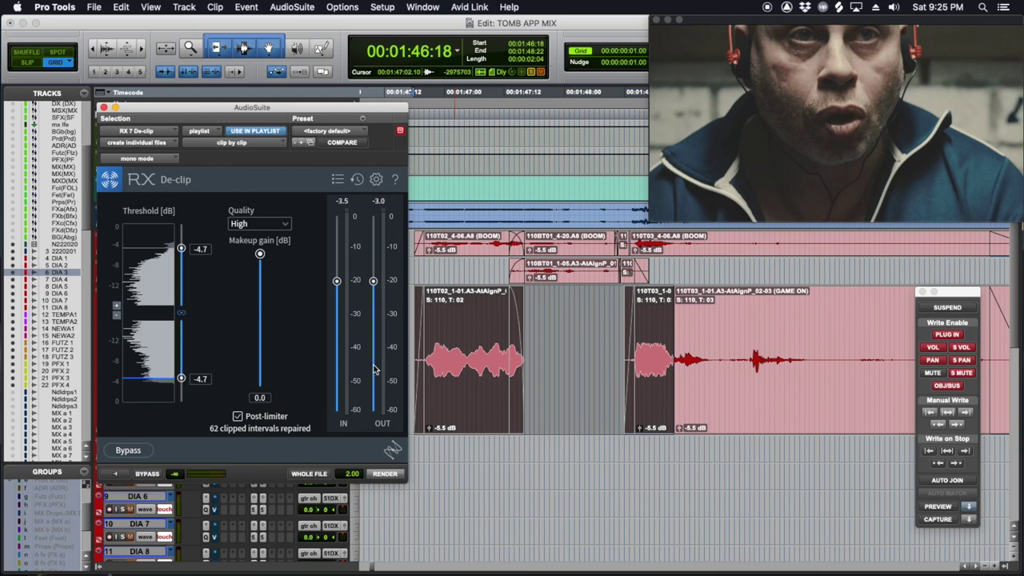
left_click(387, 475)
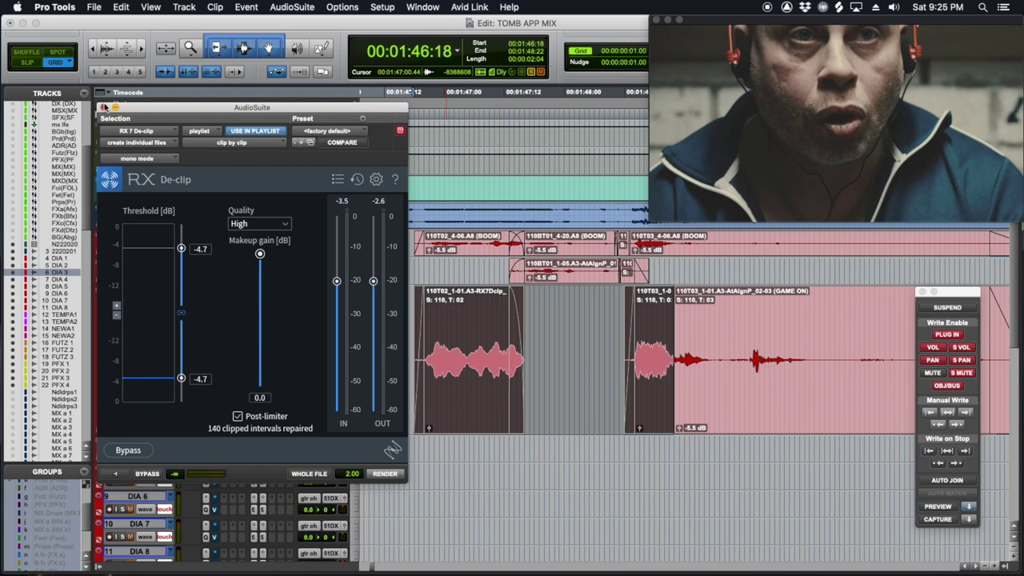
left_click(103, 107)
In Preview mode during playback, set DIA 3's Pro-Q 3 to a bell cut of about 4 dB above 500 Hz and a -3.35 dB low shelf.
left_click(944, 509)
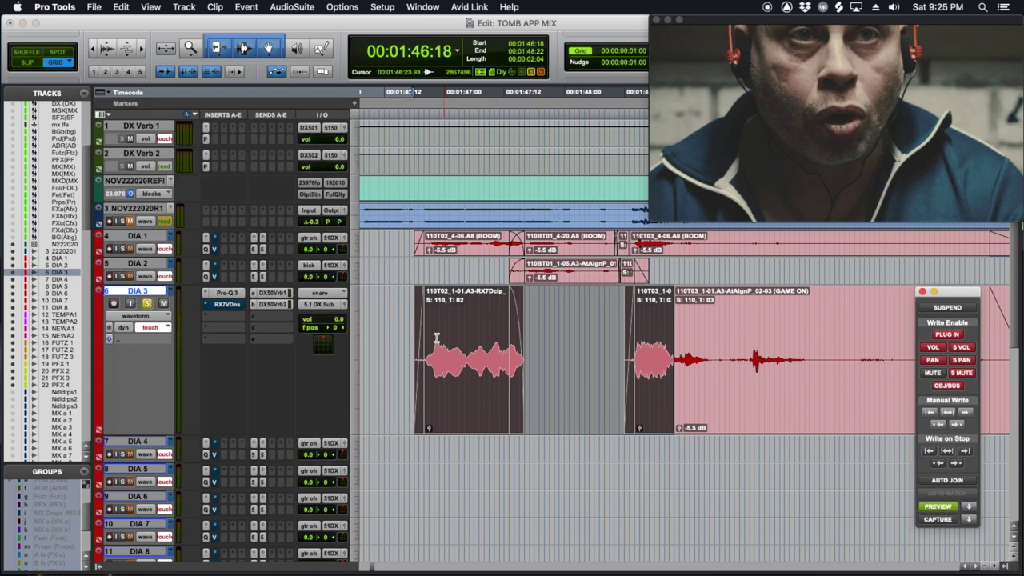
left_click(227, 292)
key("space")
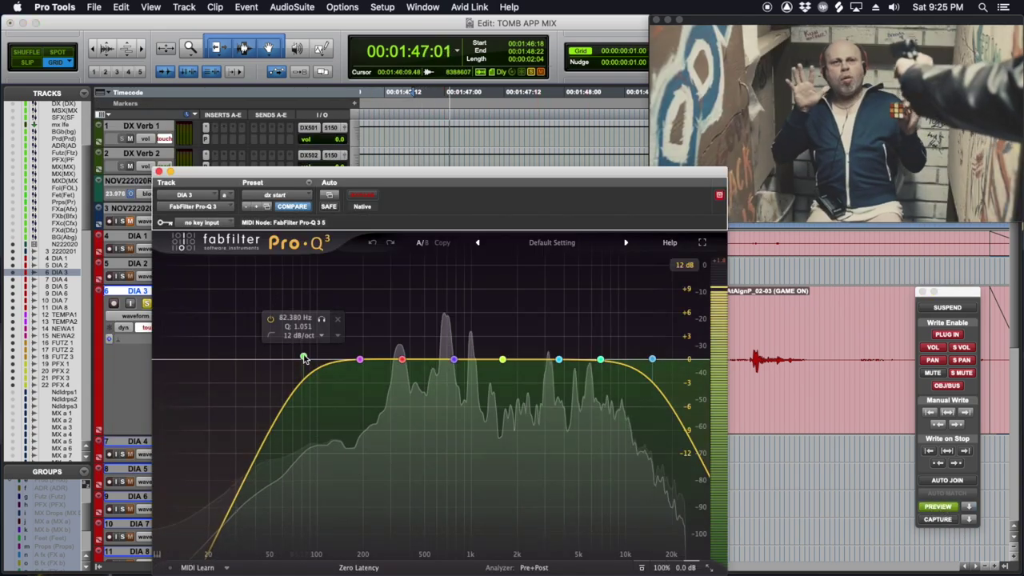
left_click_drag(454, 360, 432, 389)
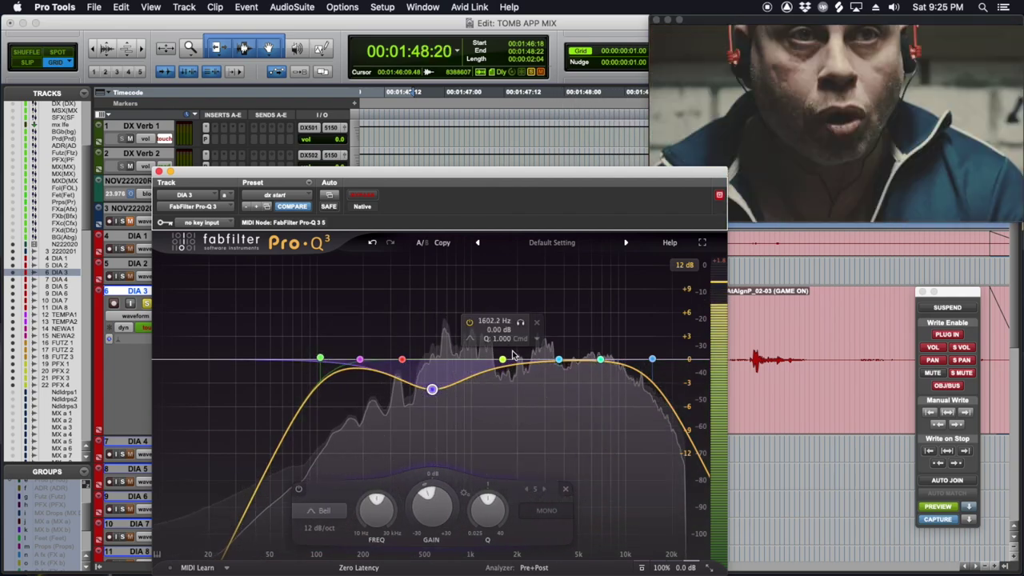
left_click_drag(360, 359, 359, 373)
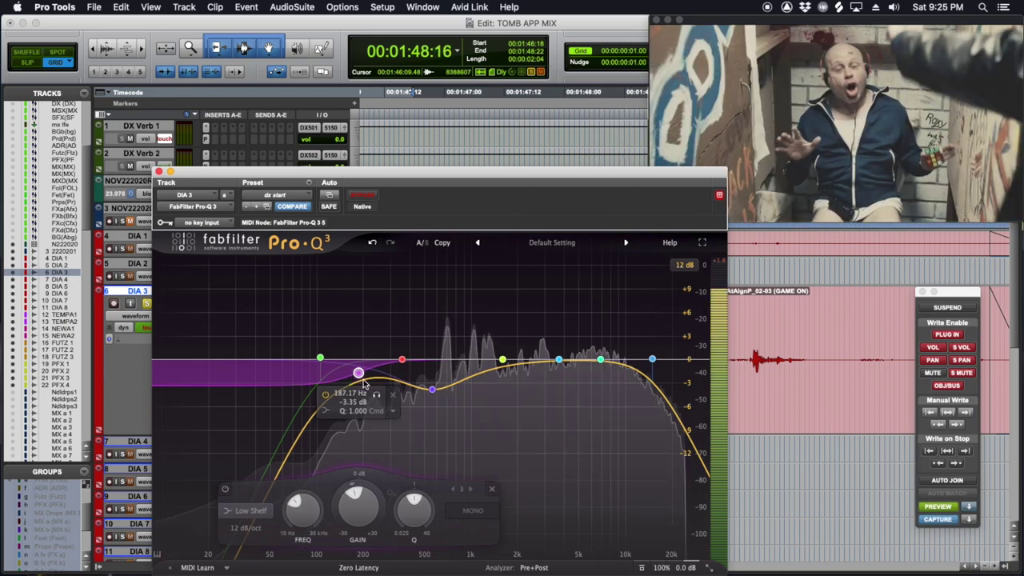
left_click_drag(195, 180, 199, 210)
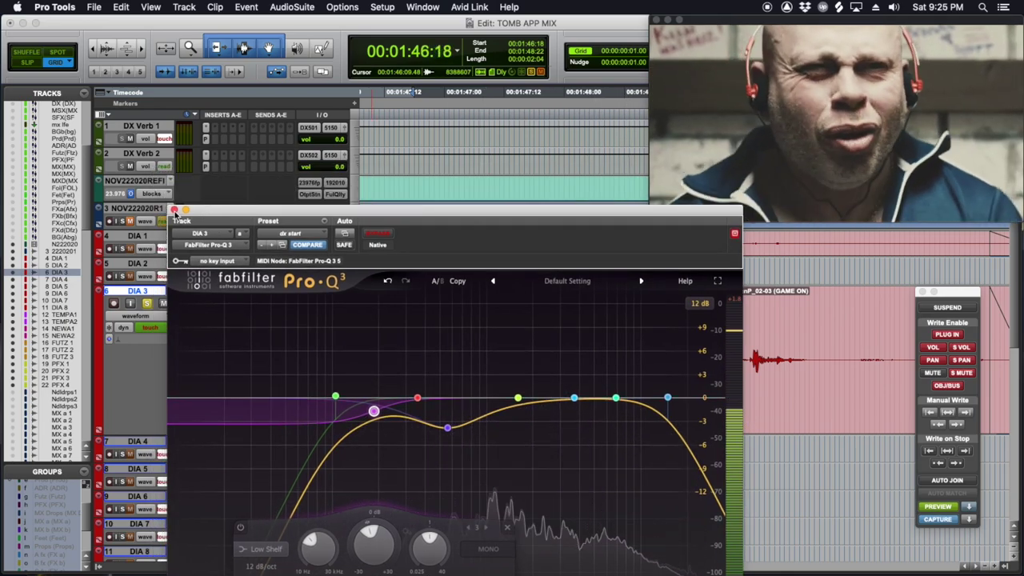
key("super+w")
Extend the DIA 3 selection to 01:52:03, return the cursor to 01:46:14 and turn off Preview mode.
key("r")
key("r")
scroll(600, 359, "right", 2)
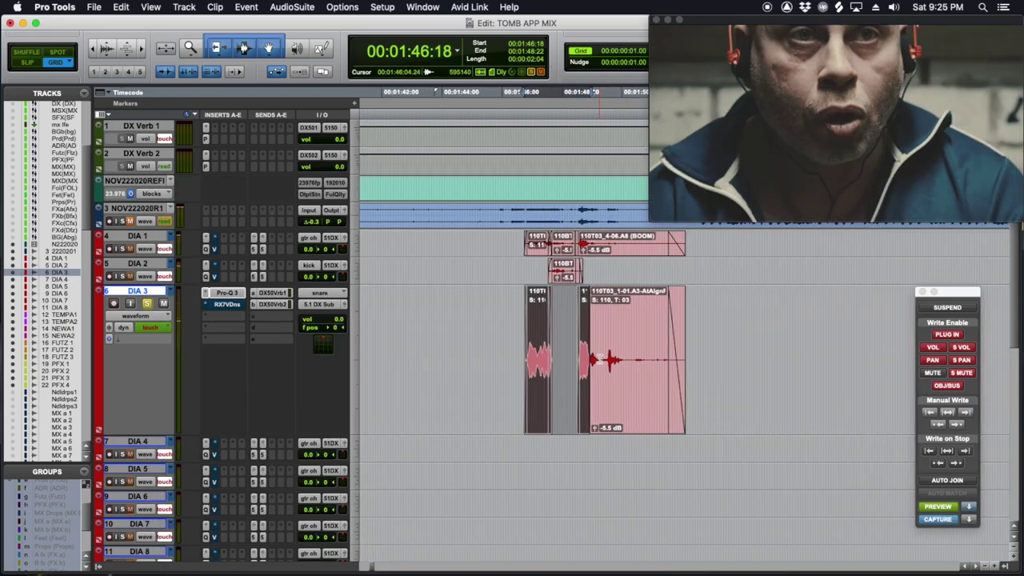
left_click(632, 386, "shift")
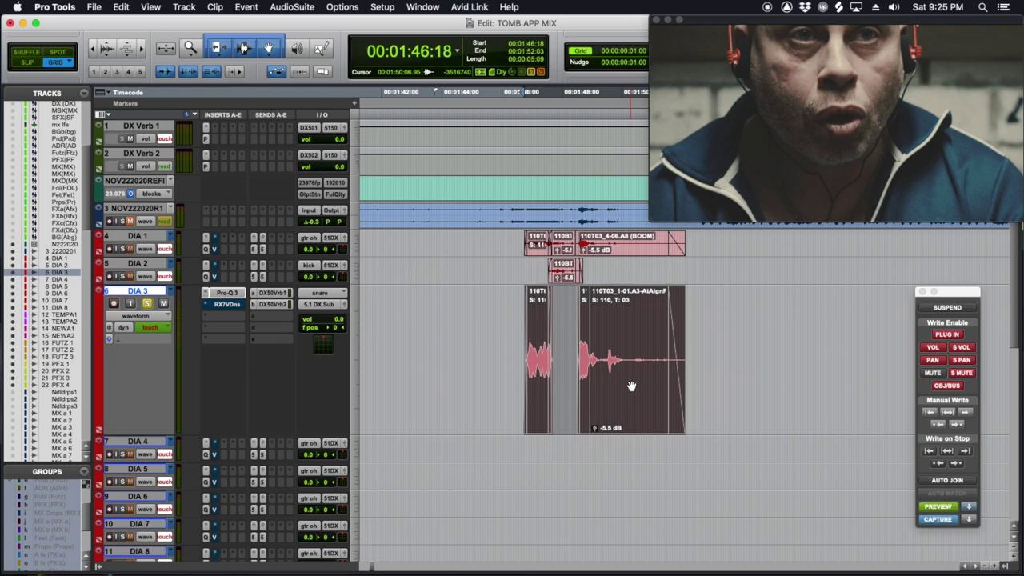
left_click(521, 330)
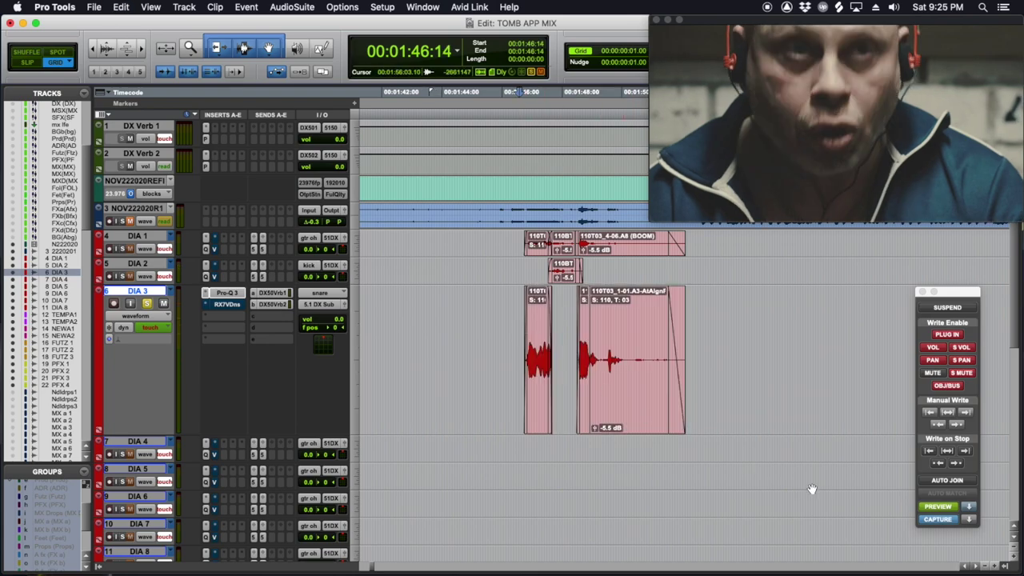
left_click(938, 507)
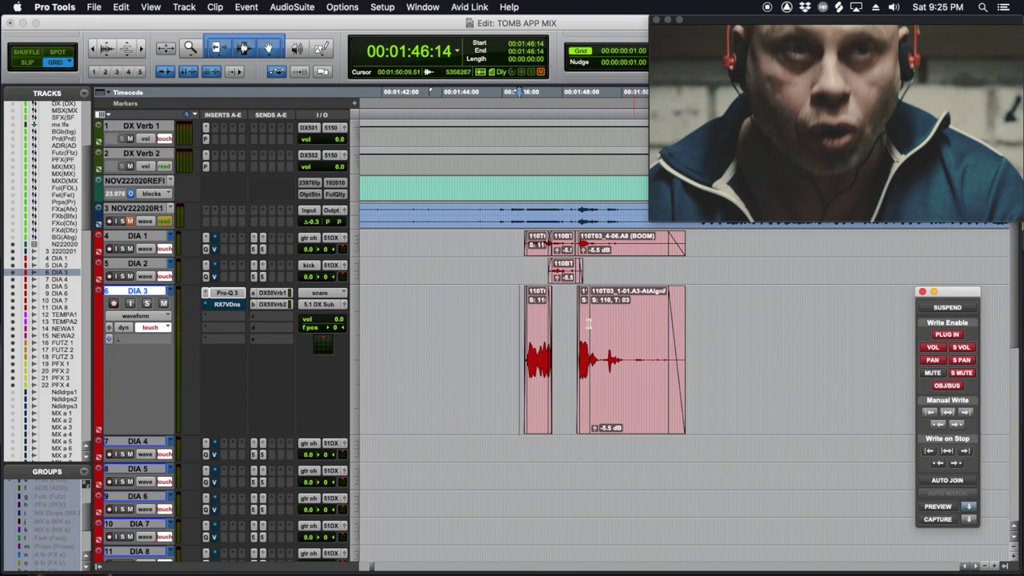
Play back the de-clipped and equalized DIA 3 lines, and return the cursor to 01:45:15.
left_click(515, 304)
key("space")
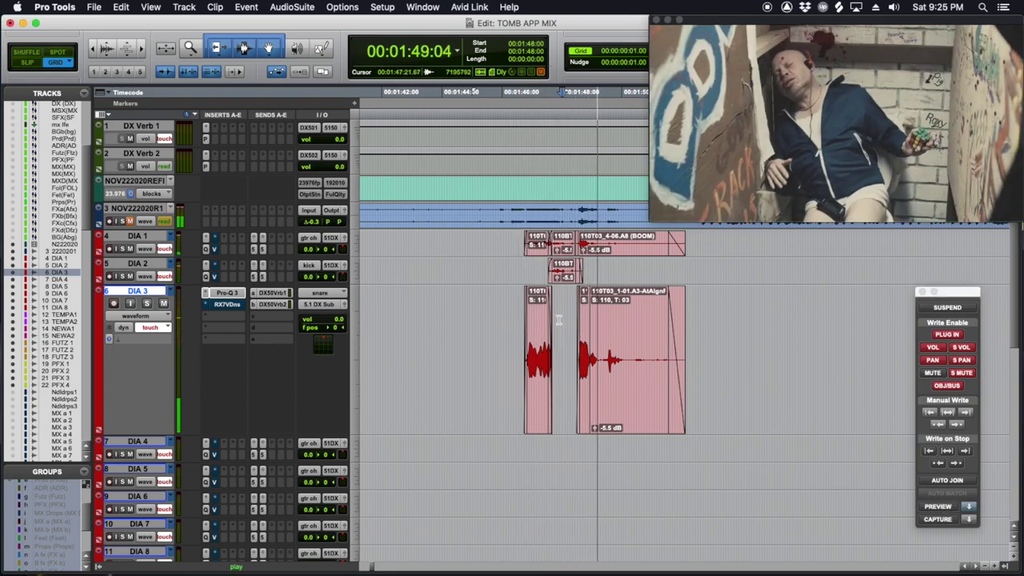
key("space")
left_click(489, 318)
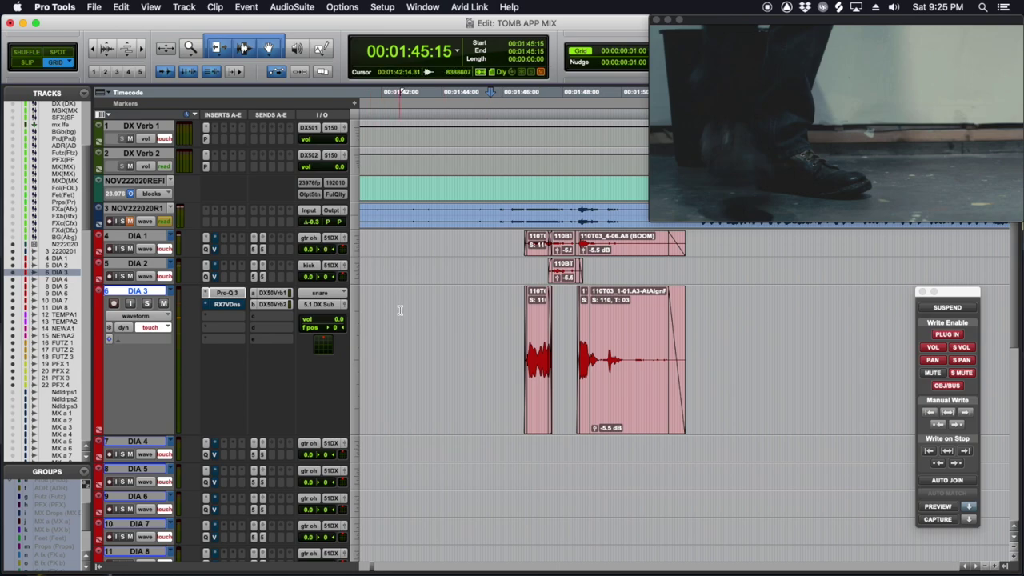
Show volume automation on the tracks and reduce the DIA 3 track to the same small height as its neighbours.
key("ctrl+minus")
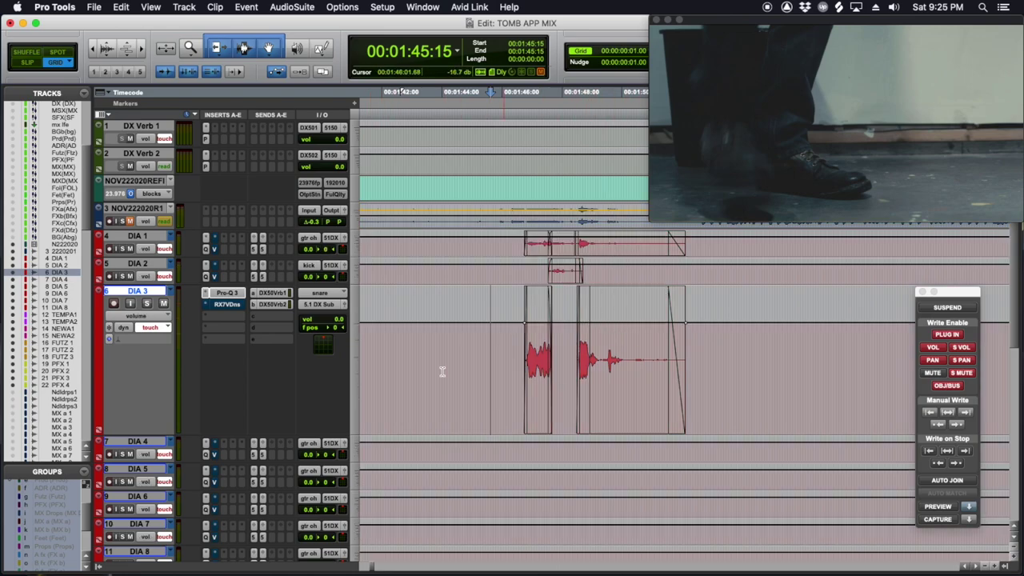
left_click(358, 352)
left_click(368, 327)
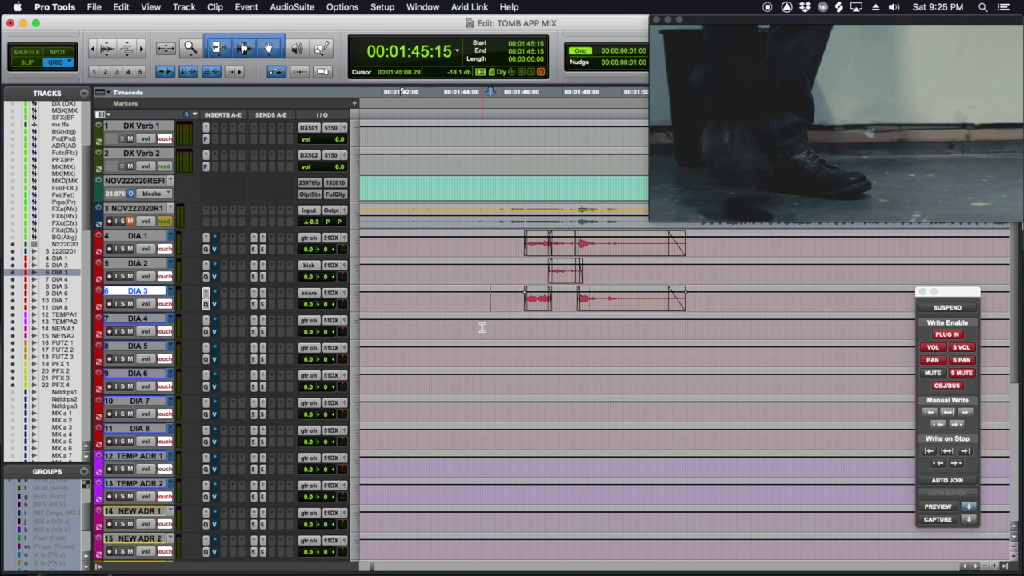
Enlarge the displayed audio waveforms so the dialogue clips on DIA 1 to DIA 3 are easier to read.
key("super+alt+bracketright")
key("super+alt+bracketright")
key("super+alt+bracketright")
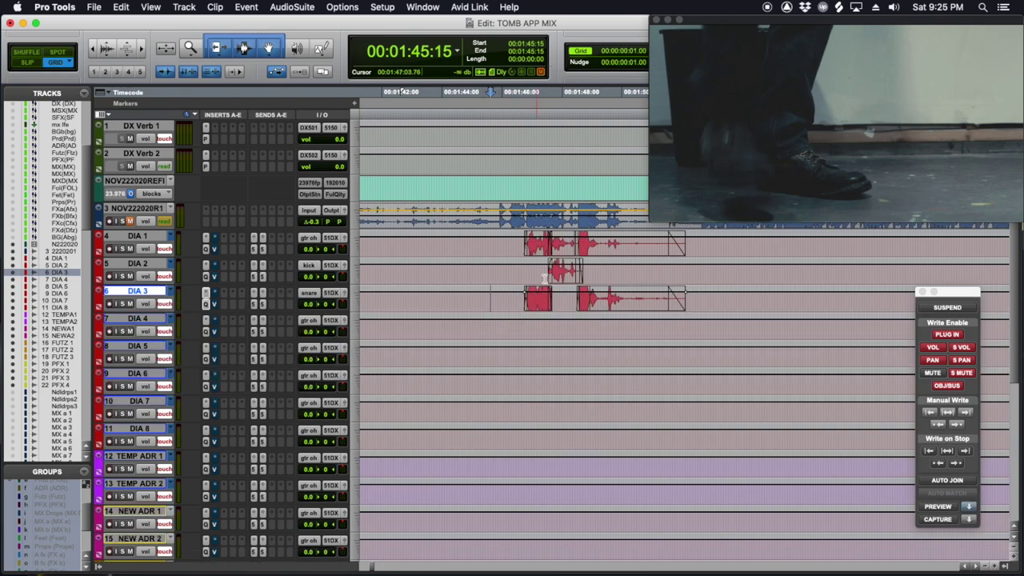
scroll(547, 281, "right", 3)
key("super+alt+bracketleft")
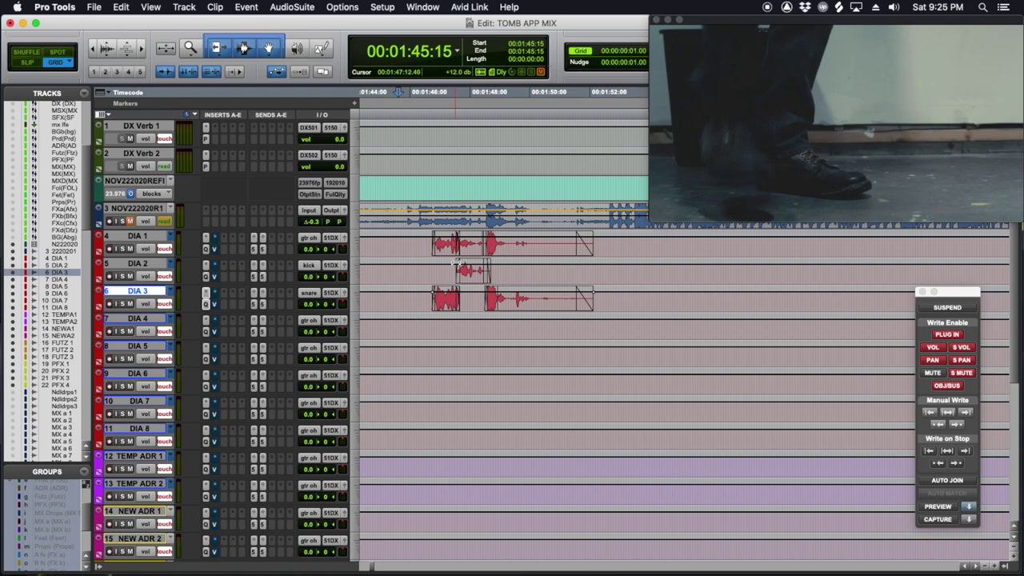
Play the dialogue passage from about 00:01:45:13 and write volume automation on DIA 1, DIA 2 and DIA 3 in touch mode.
left_click_drag(447, 302, 499, 304)
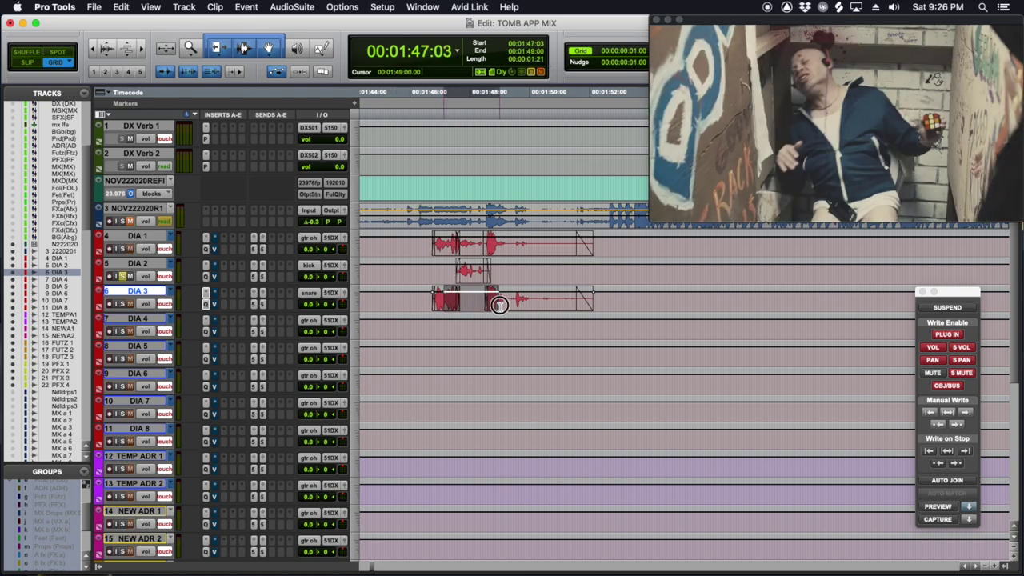
key("p")
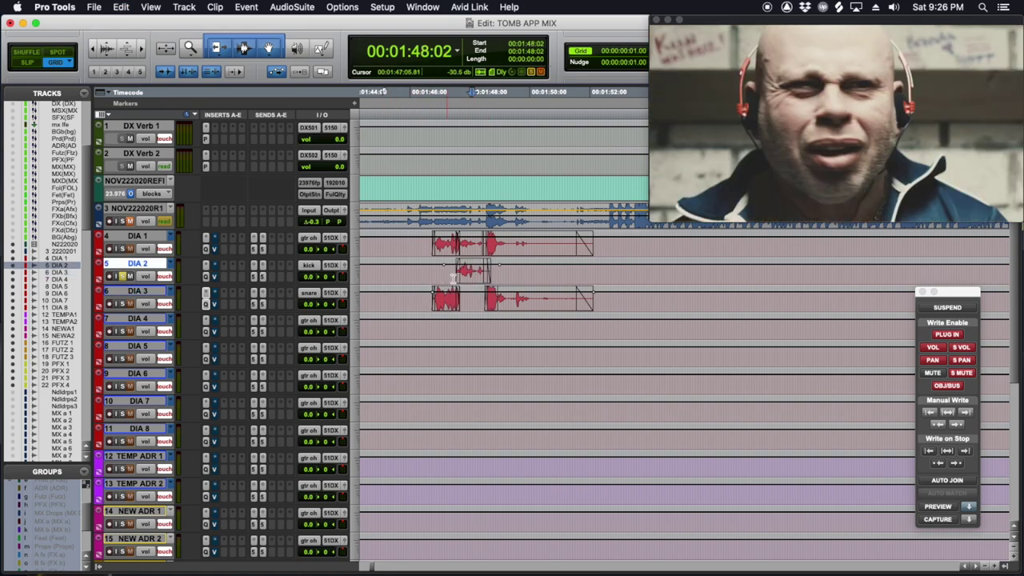
key("space")
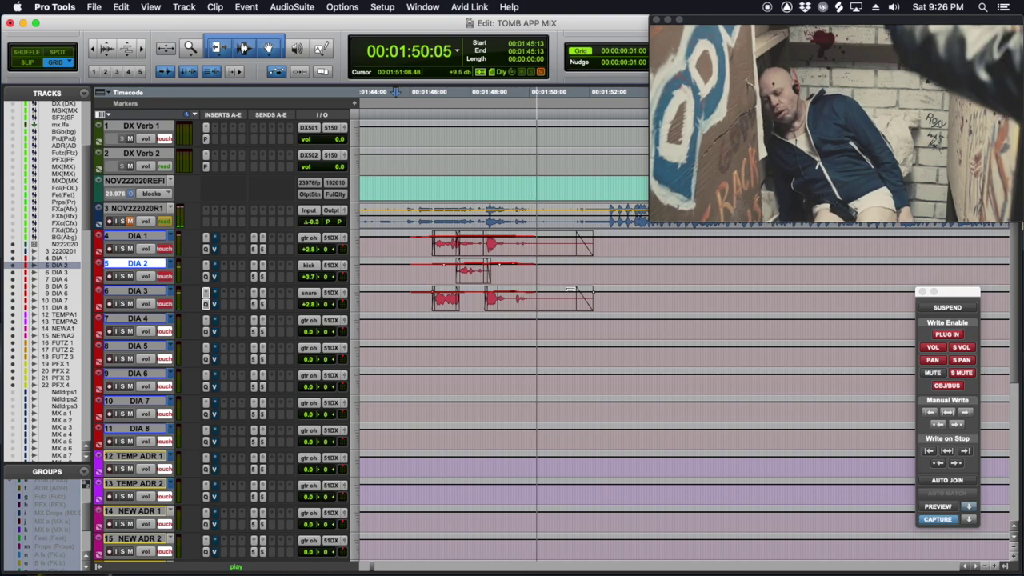
left_click(555, 301)
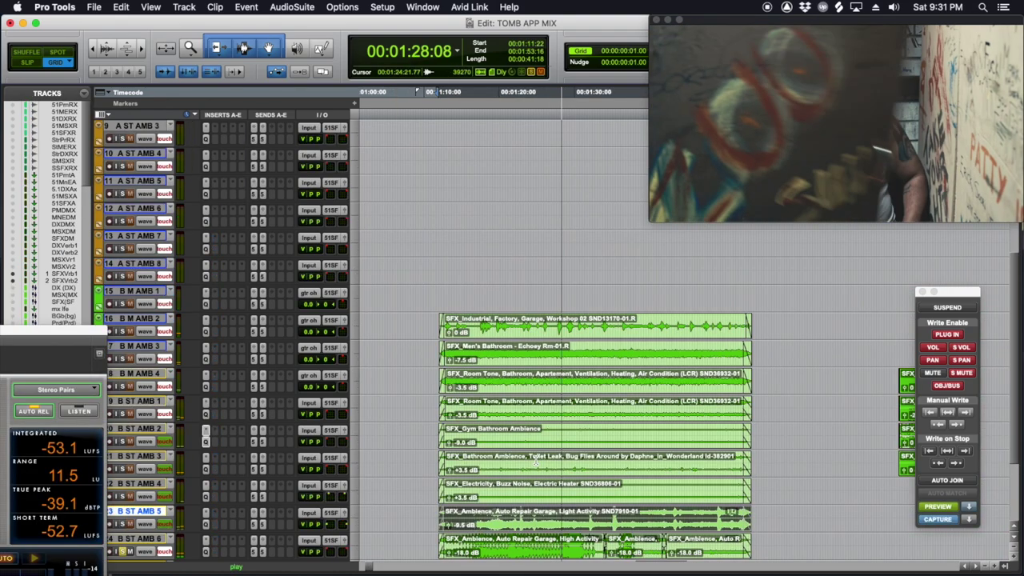
Add a 12 dB/oct high cut at about 2154 Hz with Pro-Q 3 to the repair garage ambience on B ST AMB 6.
left_click(534, 439)
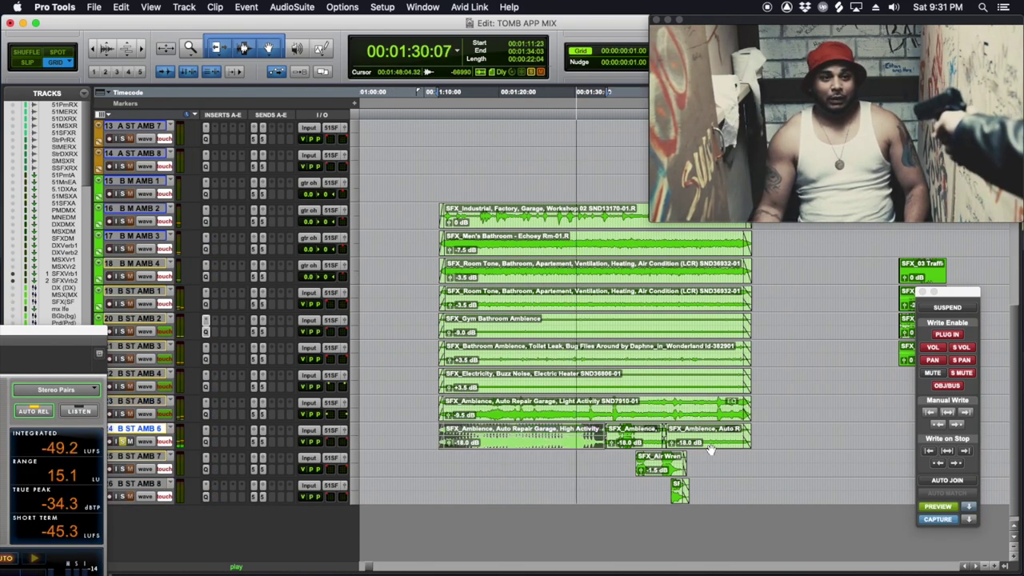
left_click(709, 444, "shift")
left_click(206, 441)
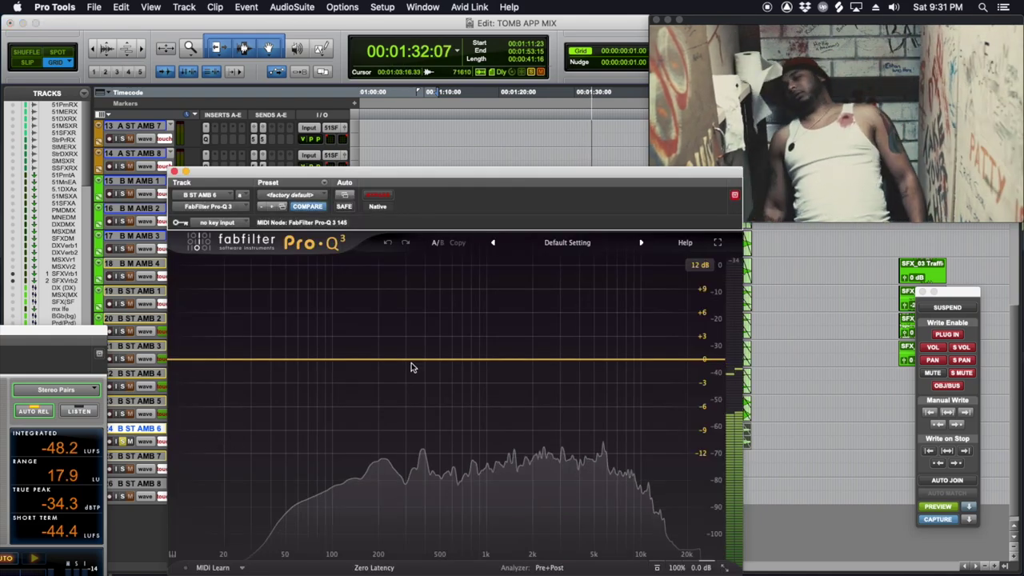
left_click_drag(704, 359, 537, 374)
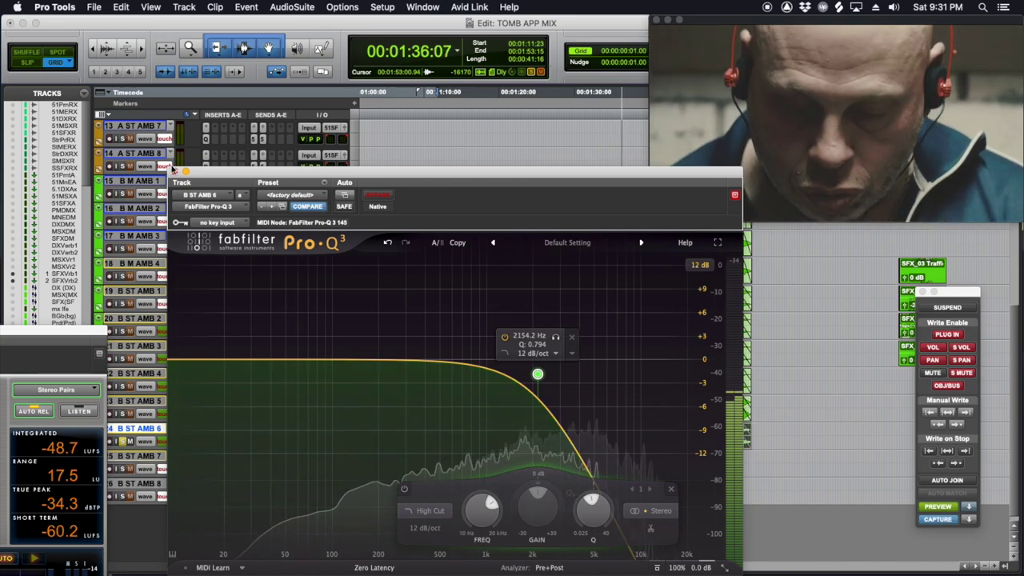
left_click(175, 172)
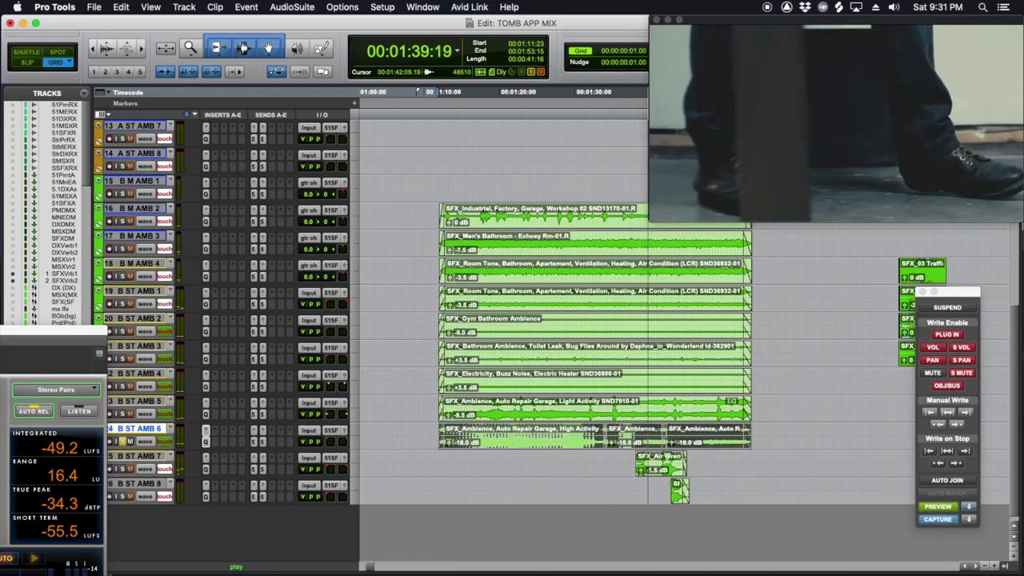
Audition the air wrench clip on B ST AMB 7 together with the short SFX clip on B ST AMB 8.
left_click(667, 458)
key("t")
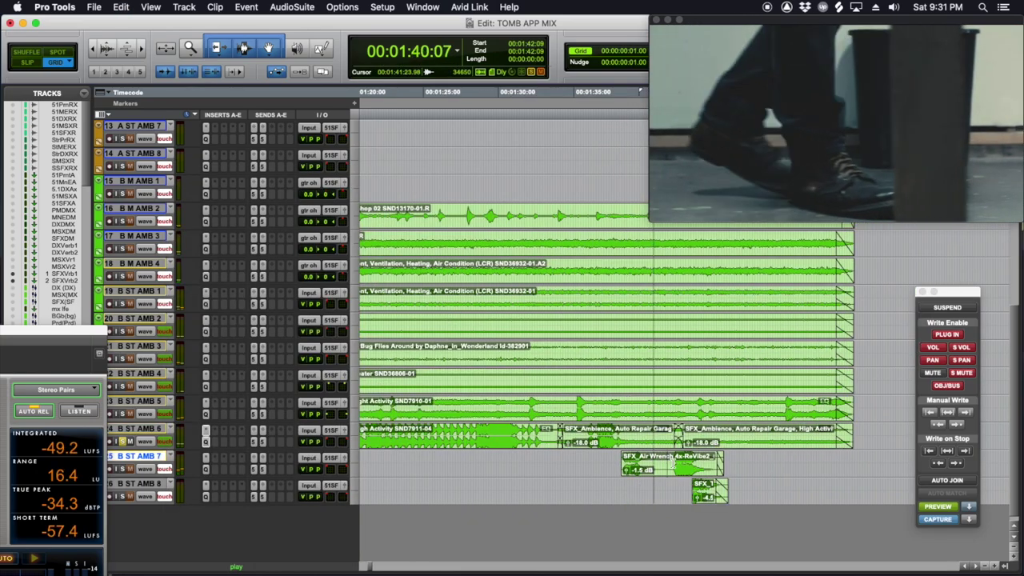
left_click(667, 472)
key("space")
left_click(703, 496, "shift")
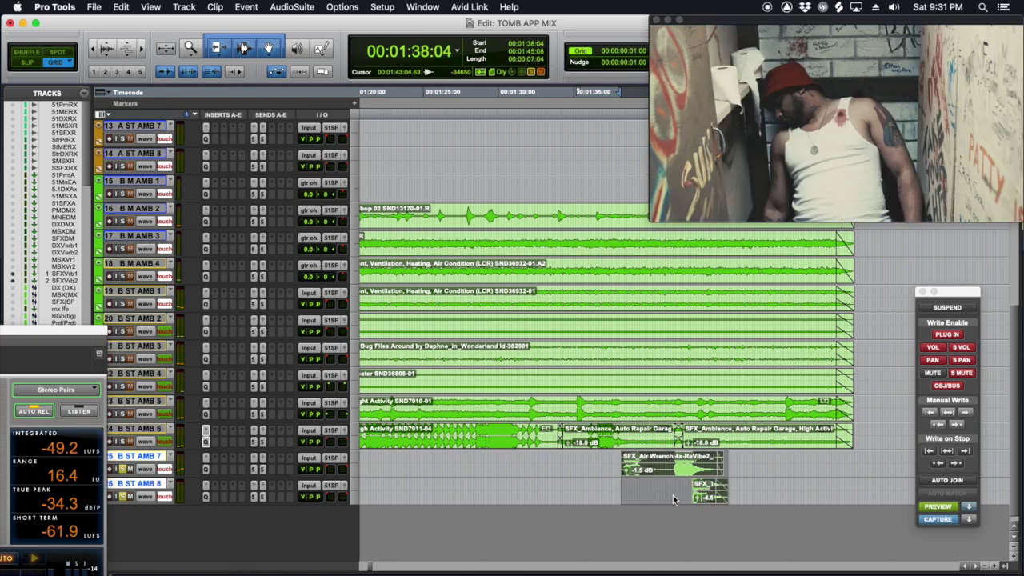
key("space")
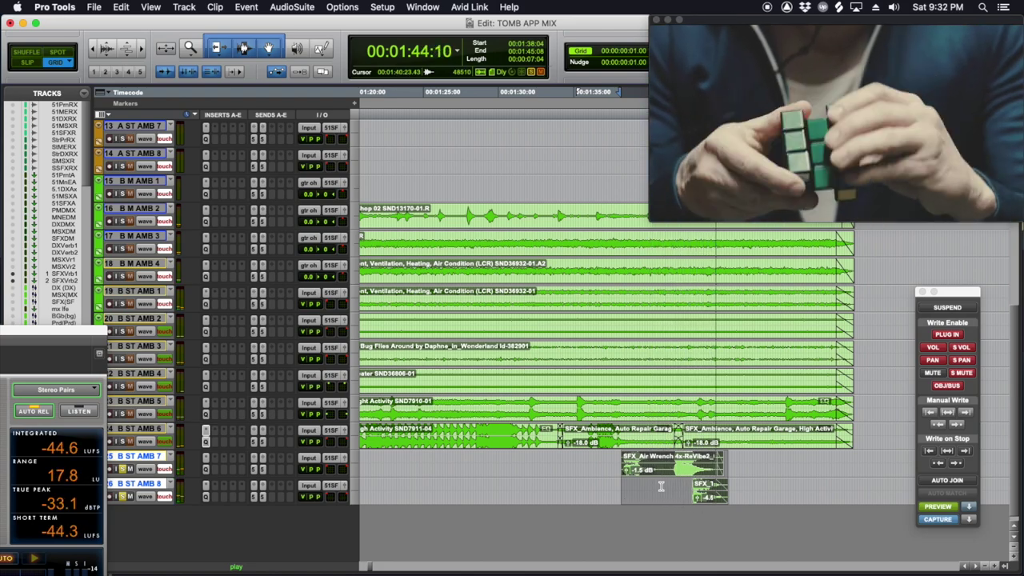
key("space")
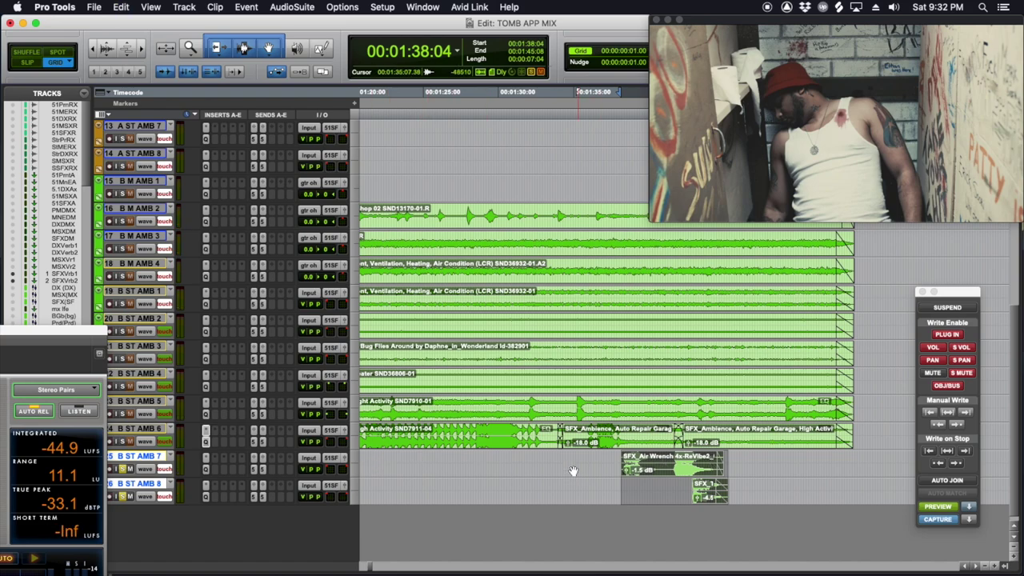
Pan the right channel of B ST AMB 7 to about -30 front and rear, with front/rear position 98.
left_click(676, 486)
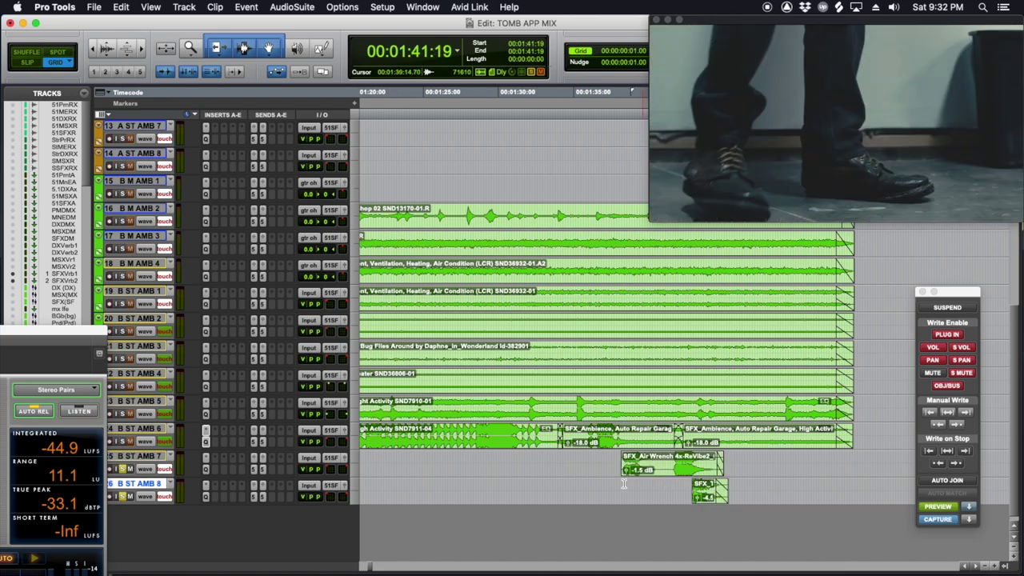
left_click(642, 475)
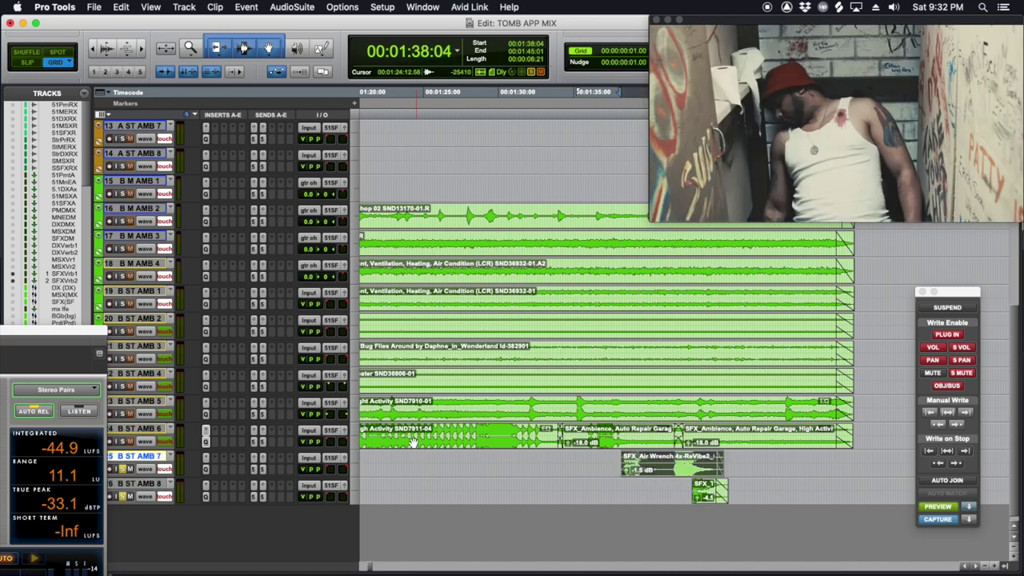
left_click(345, 458)
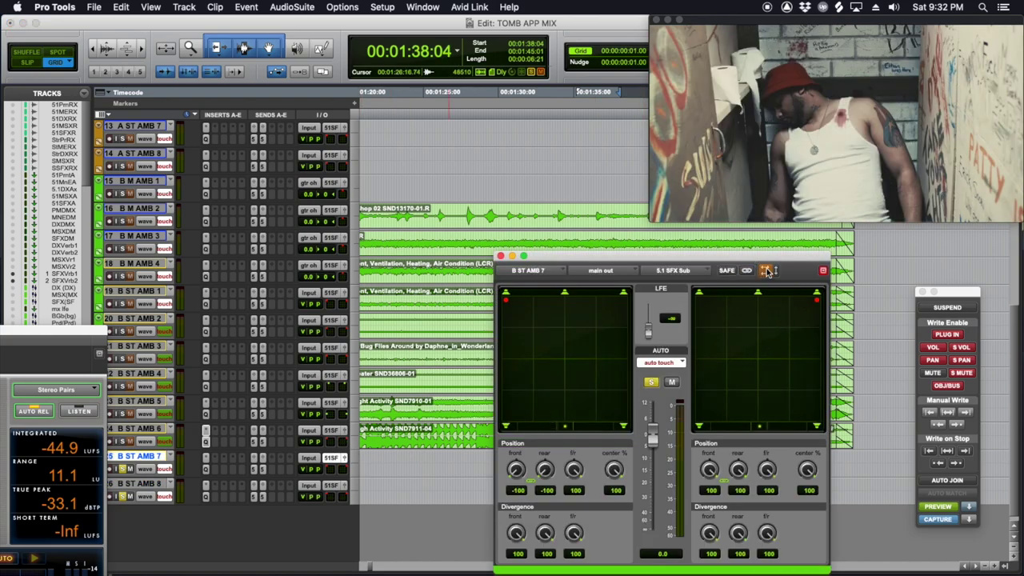
left_click_drag(796, 301, 739, 300)
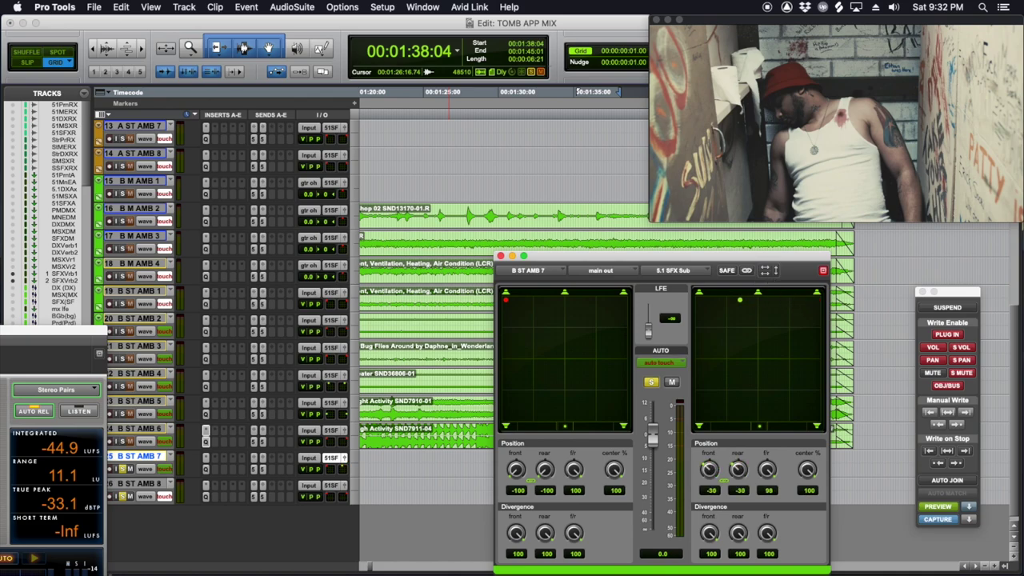
left_click(500, 255)
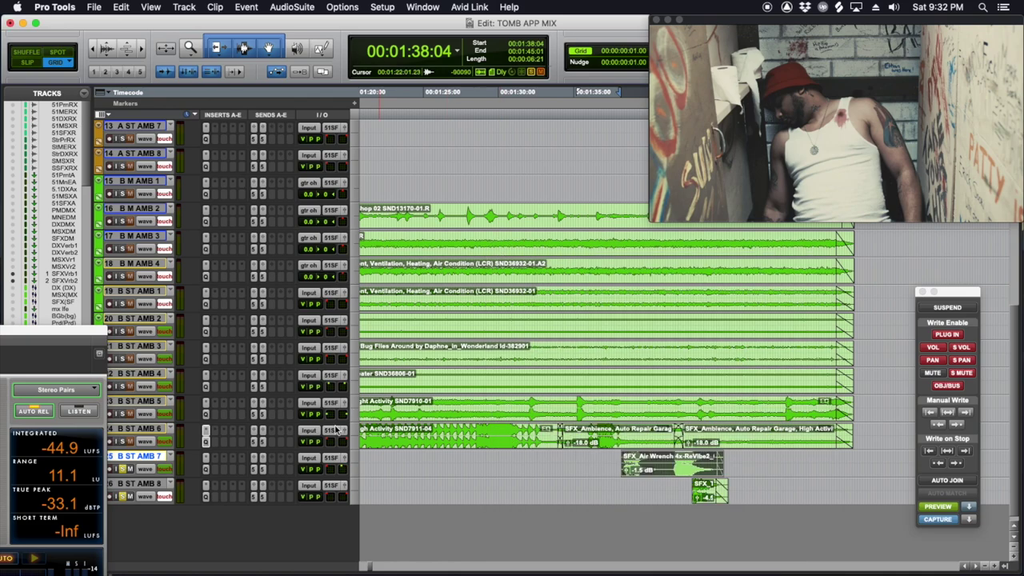
Pan the left channel of B ST AMB 8 to about 55 front and rear, and audition its clip with the air wrench.
left_click(344, 486)
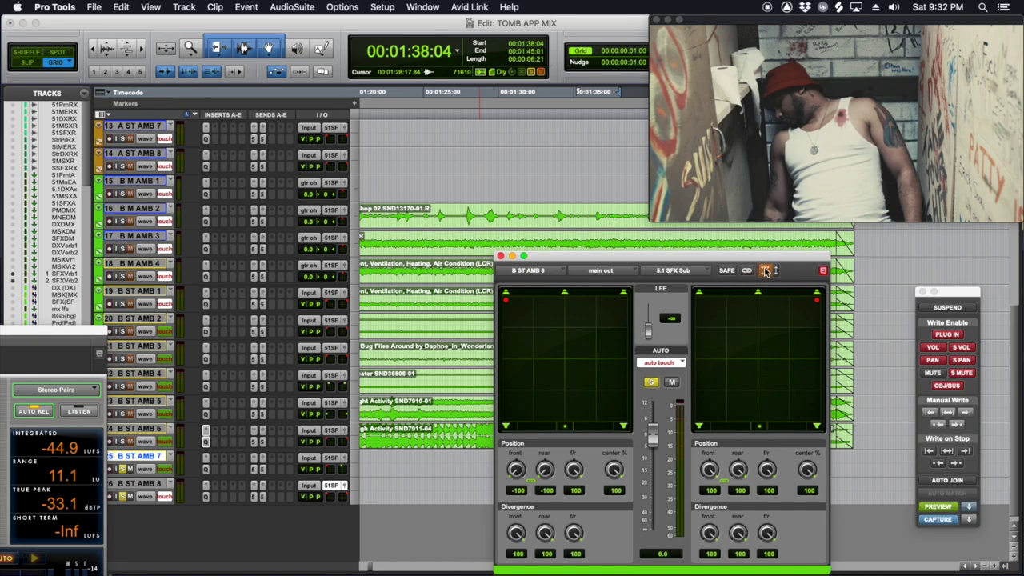
left_click_drag(582, 298, 549, 301)
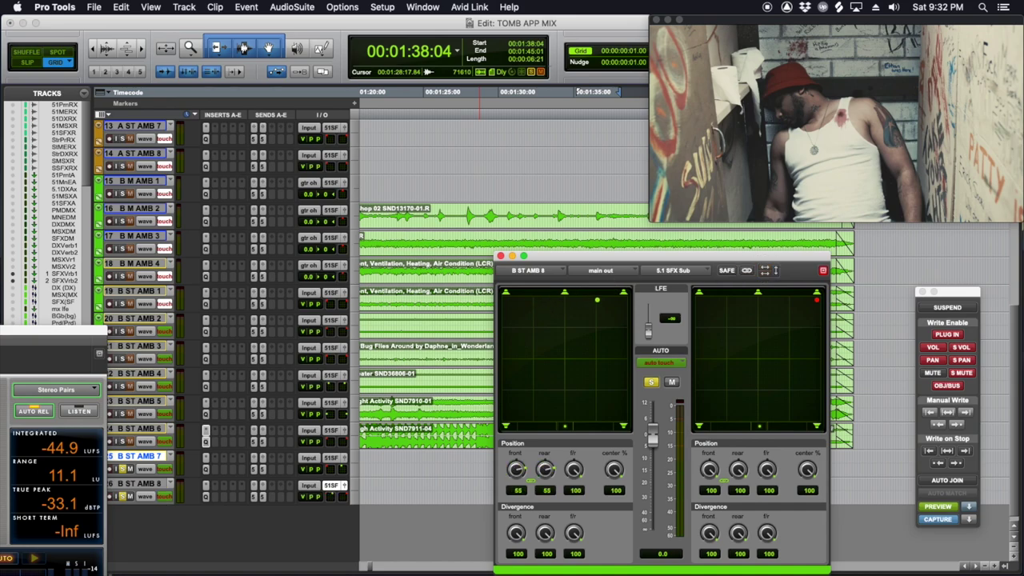
left_click(513, 257)
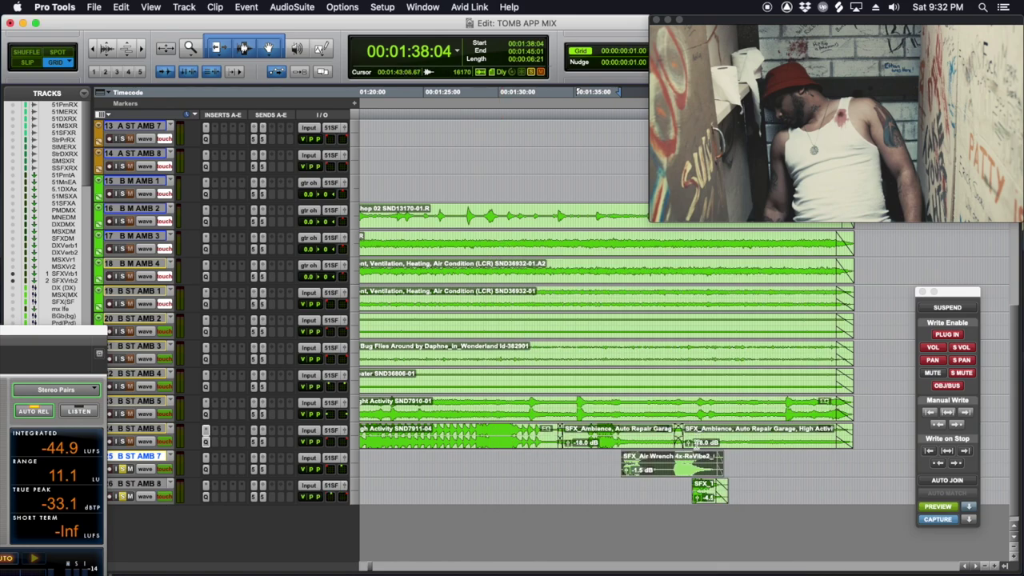
left_click(706, 498, "shift")
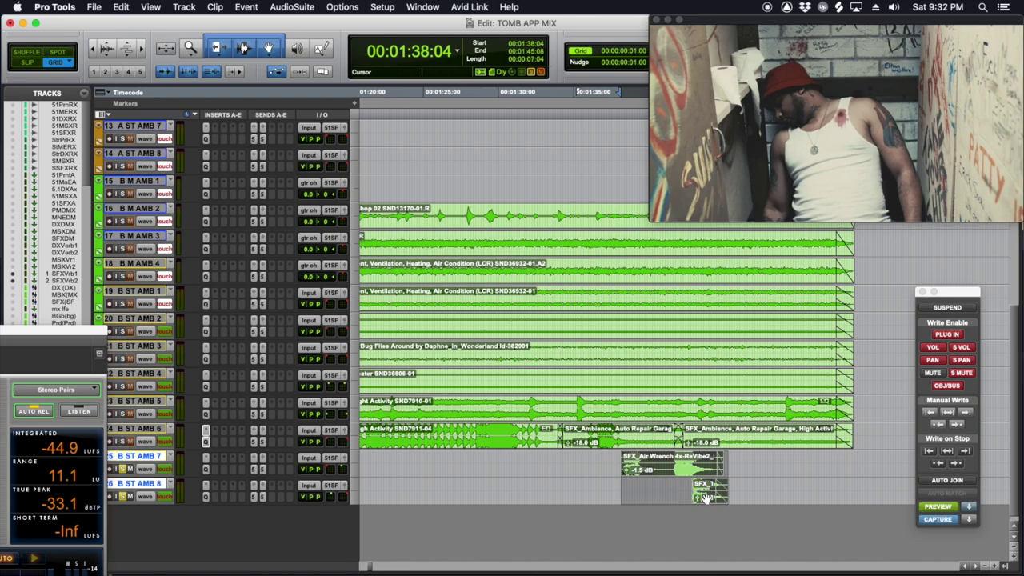
key("space")
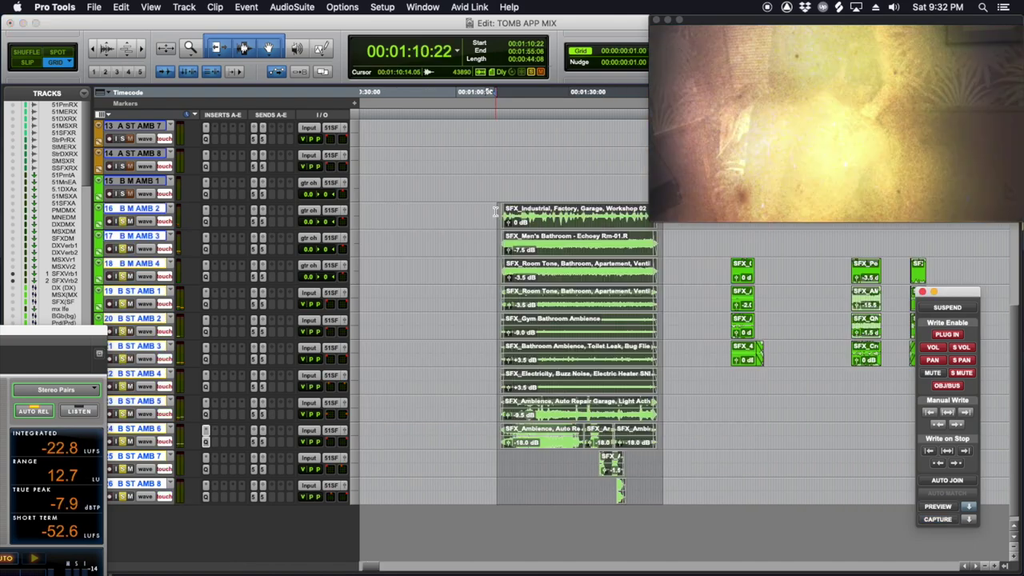
Show volume automation on the B ambience tracks and write touch volume rides from 00:01:10:22, resuming playback from 00:01:36:12.
key("minus")
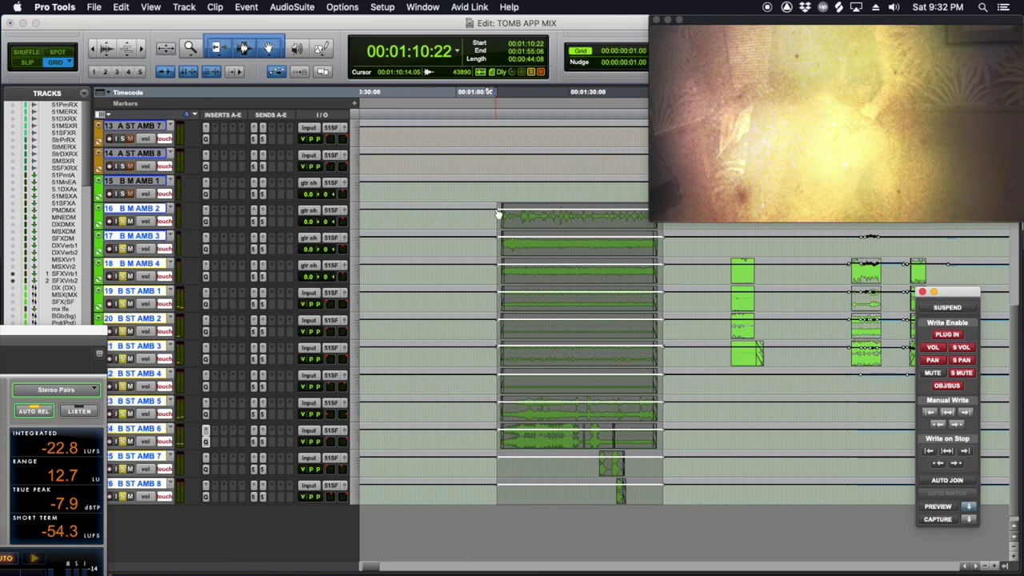
key("t")
scroll(496, 213, "right", 4)
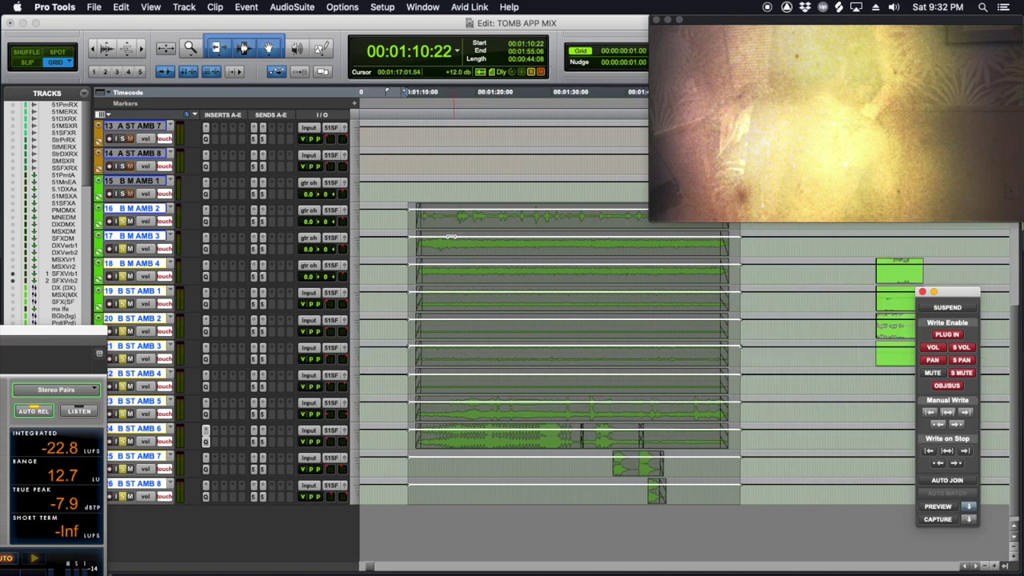
key("space")
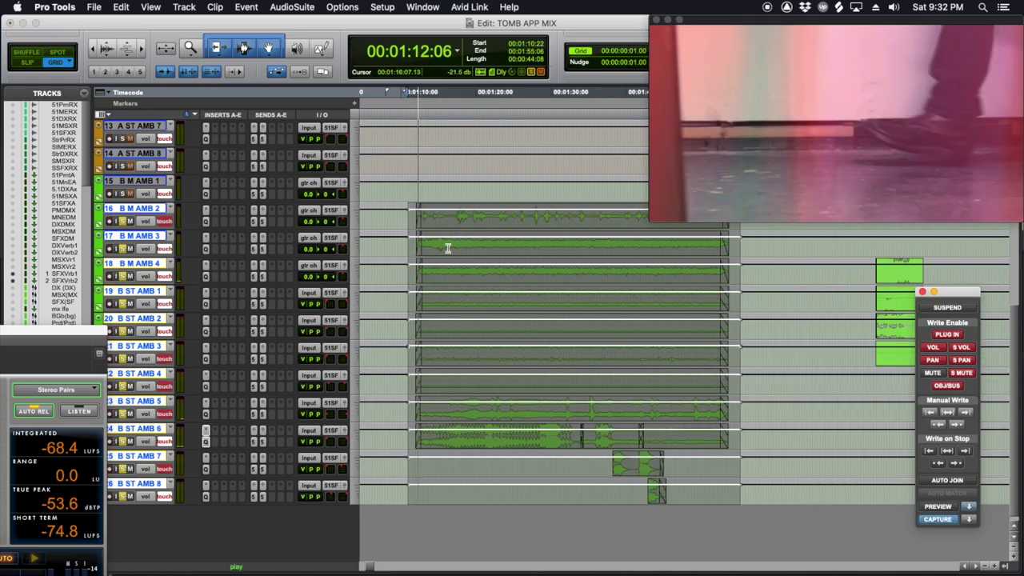
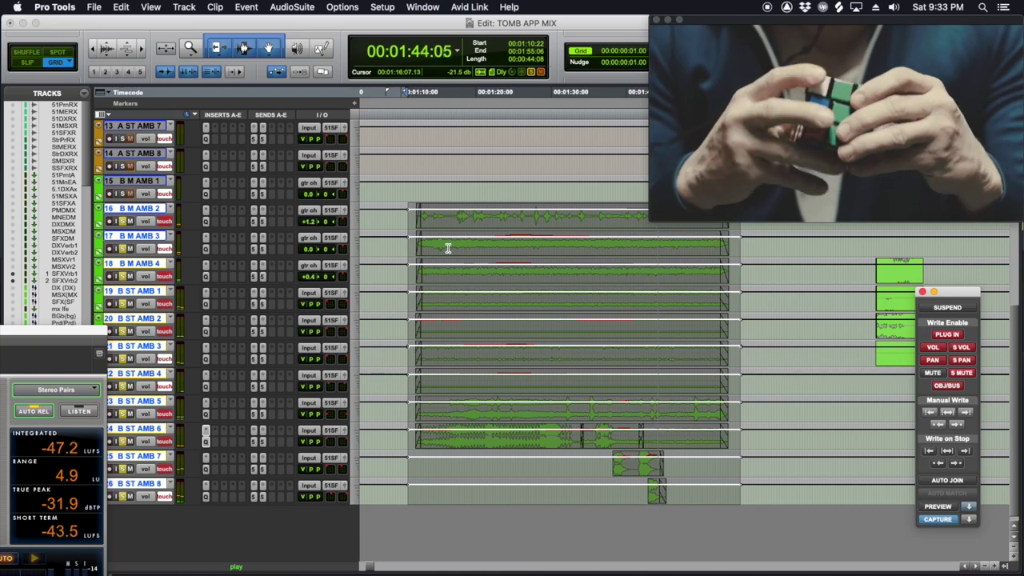
scroll(448, 248, "up", 2)
scroll(496, 264, "down", 2)
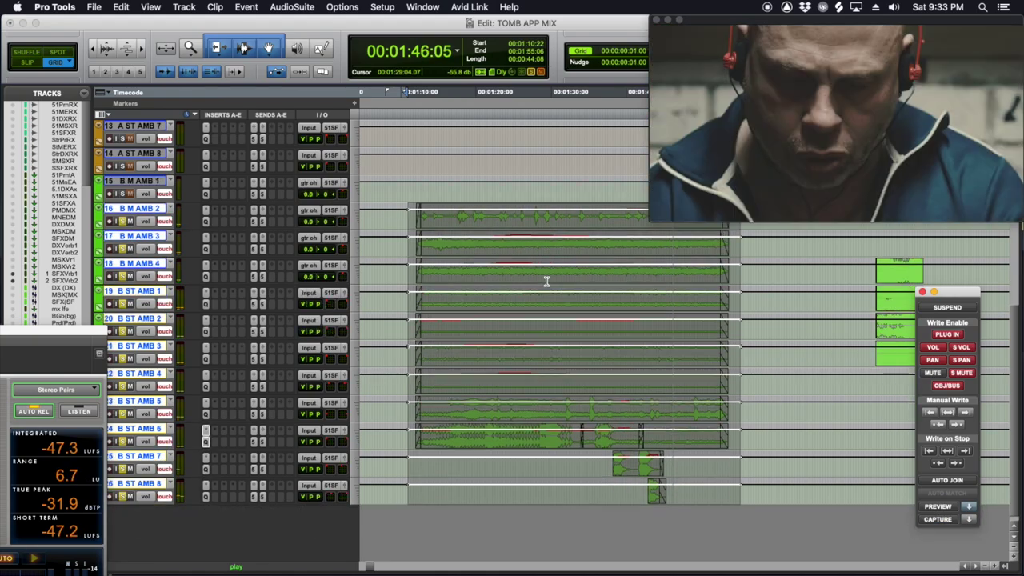
left_click(600, 482)
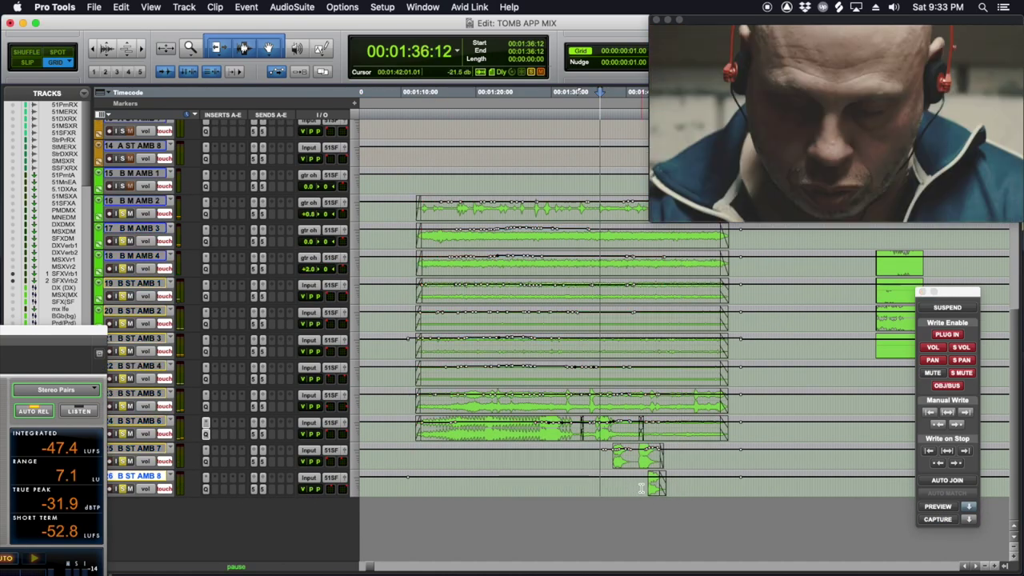
key("space")
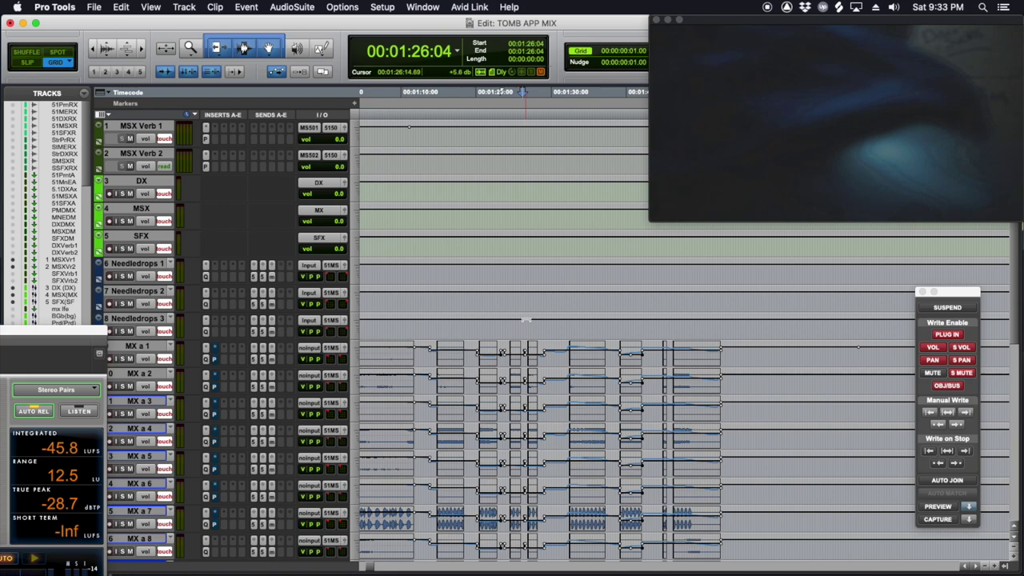
Locate the A SFX tracks and audition the first clip on A SFX M 8 in solo from 00:01:27:21.
scroll(526, 318, "down", 5)
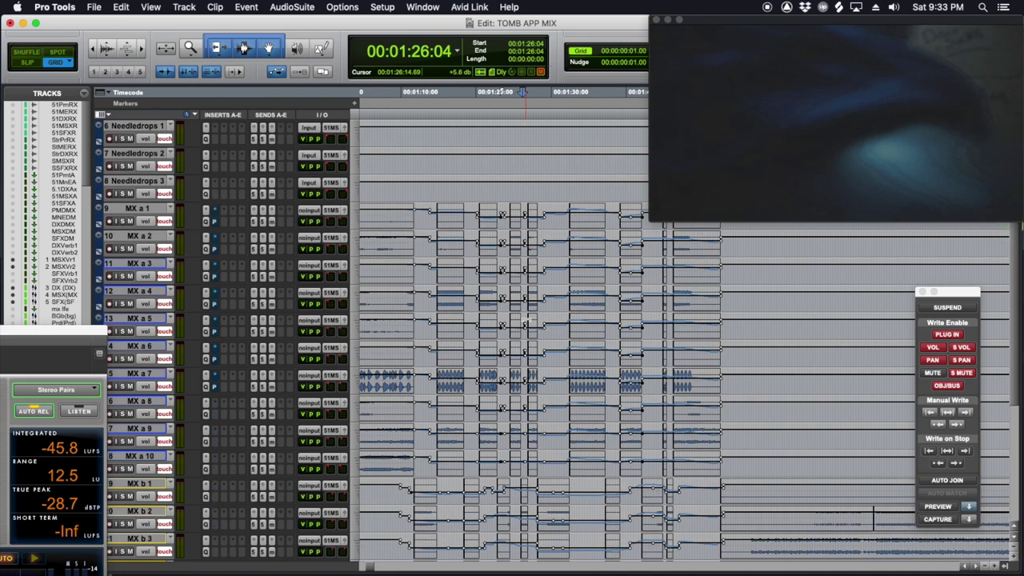
scroll(525, 318, "down", 15)
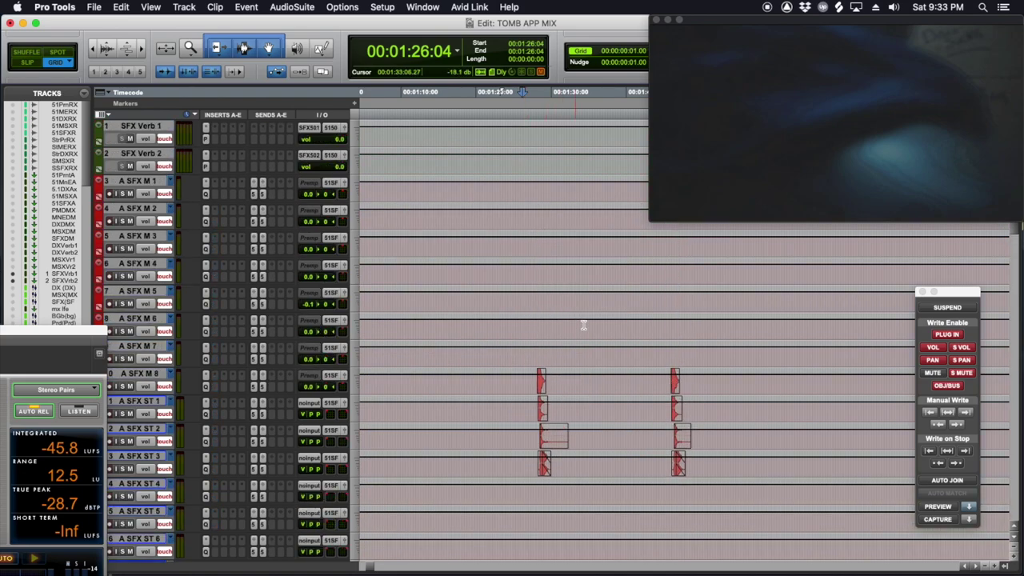
scroll(583, 325, "down", 15)
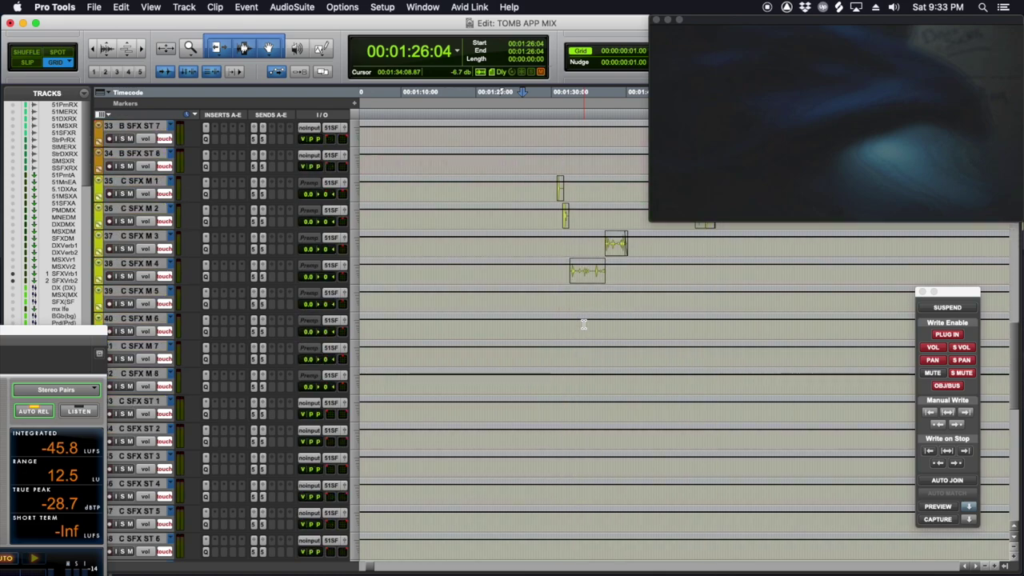
scroll(583, 325, "up", 15)
left_click(581, 301)
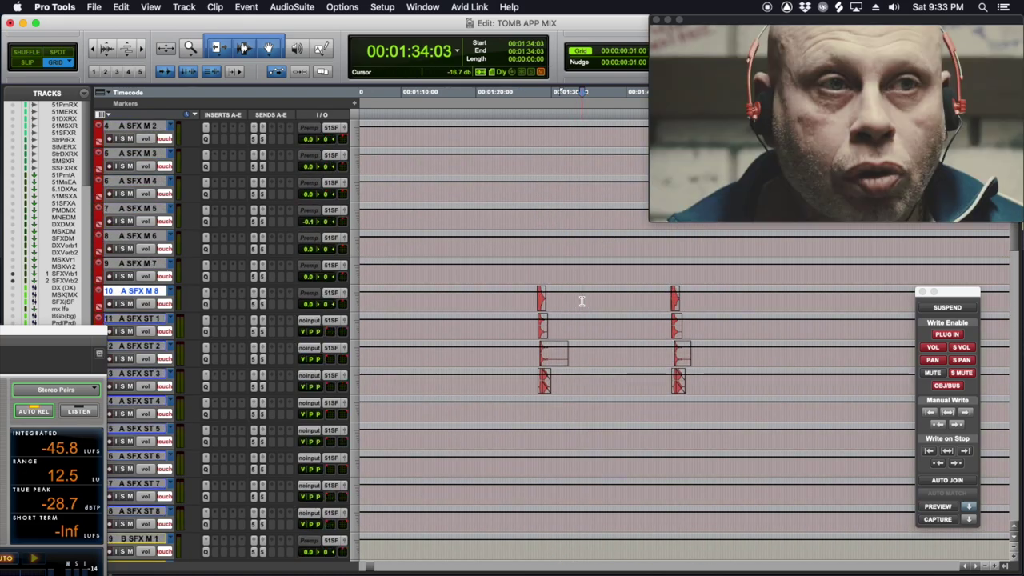
key("super+bracketright")
left_click(498, 300)
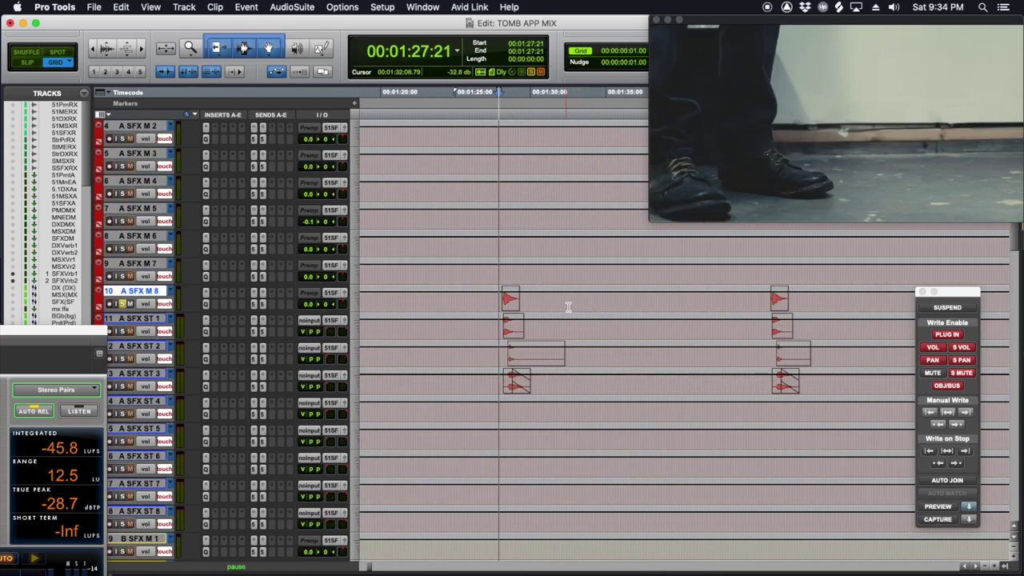
key("space")
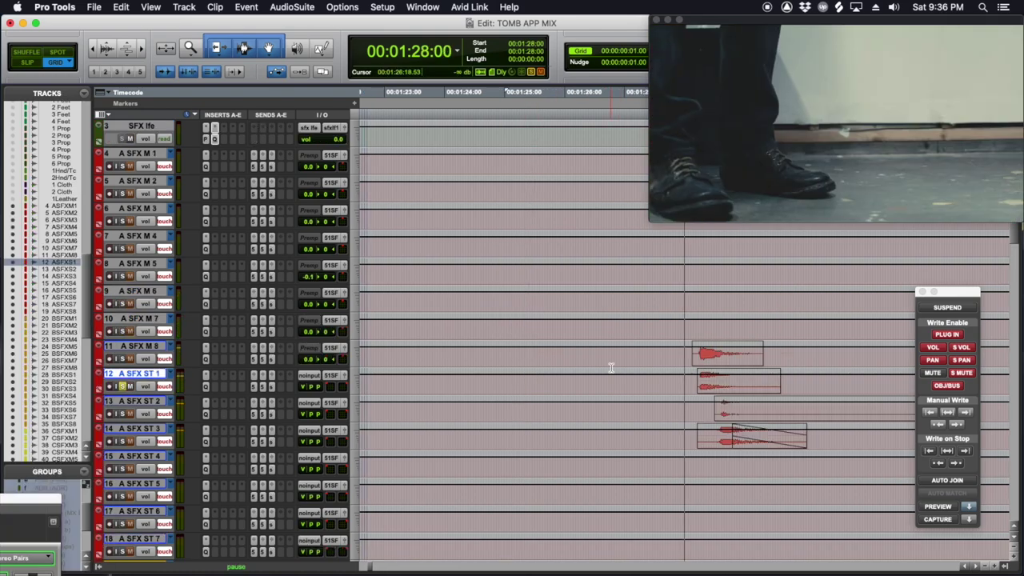
Audition the first clips on A SFX ST 1 and A SFX ST 3 in solo, and move on to A SFX ST 2.
key("space")
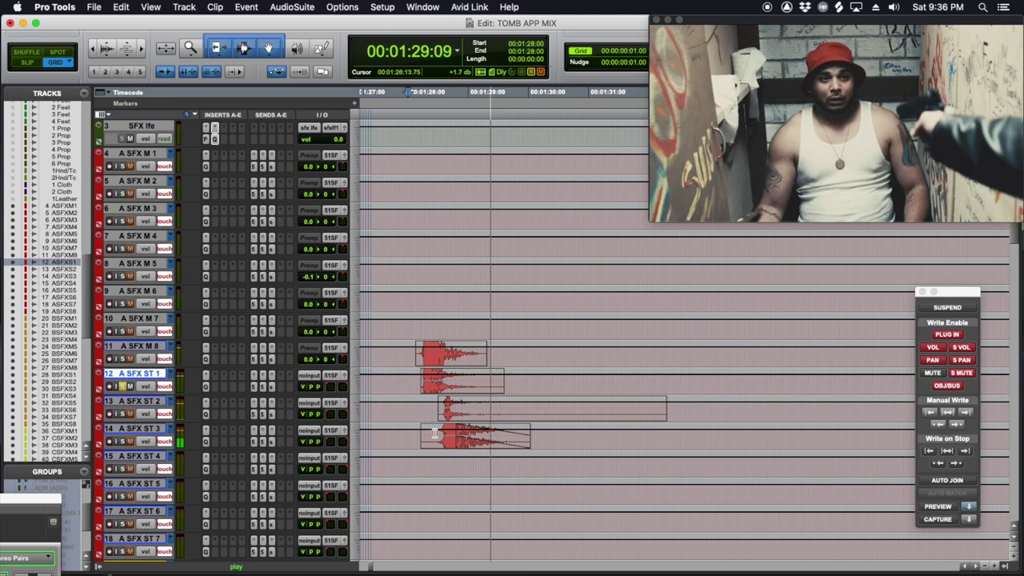
left_click(505, 442)
key("space")
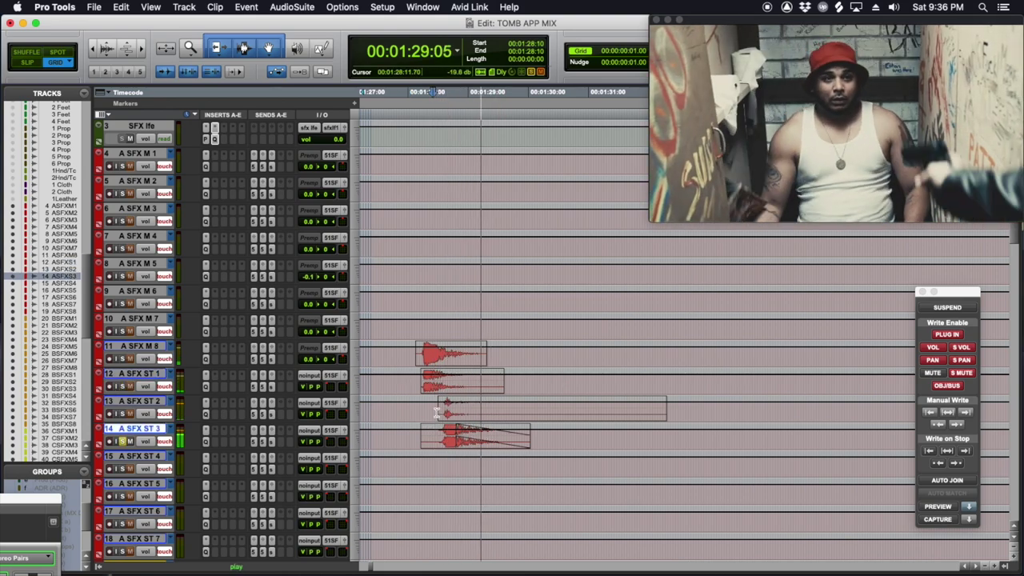
key("space")
left_click(437, 412)
Show sfx lfe send level automation on the SFX tracks and raise it across the first clips on A SFX ST 3 and A SFX ST 1.
left_click(439, 434)
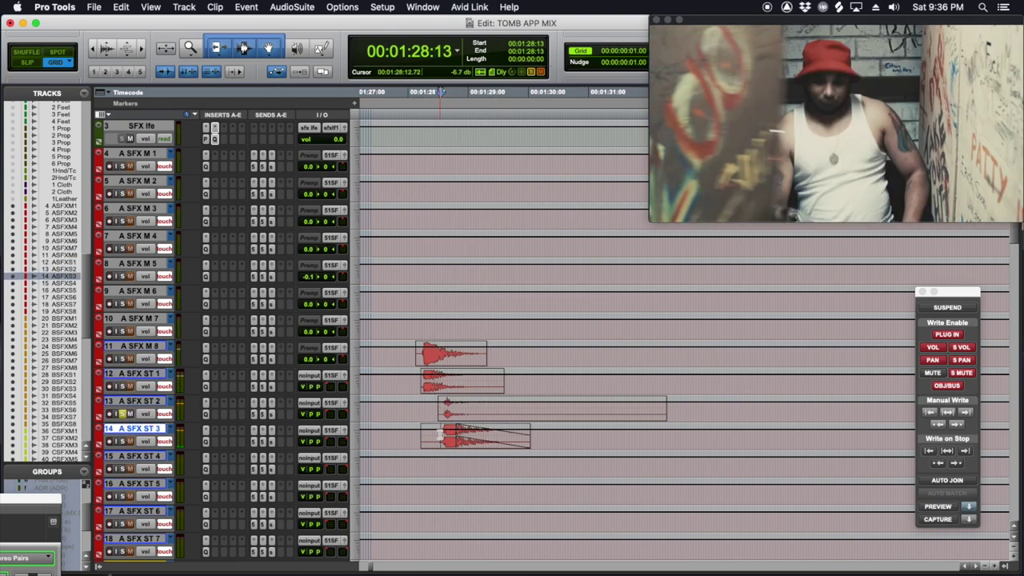
left_click(145, 442)
mouse_move(232, 529)
left_click(271, 531)
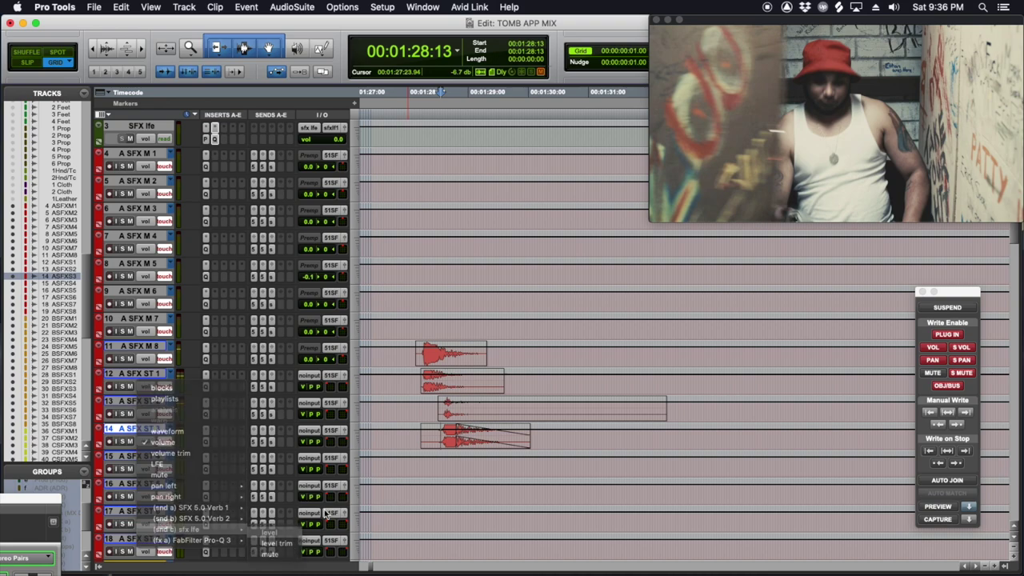
double_click(447, 435)
left_click_drag(447, 428, 438, 335)
left_click(438, 384)
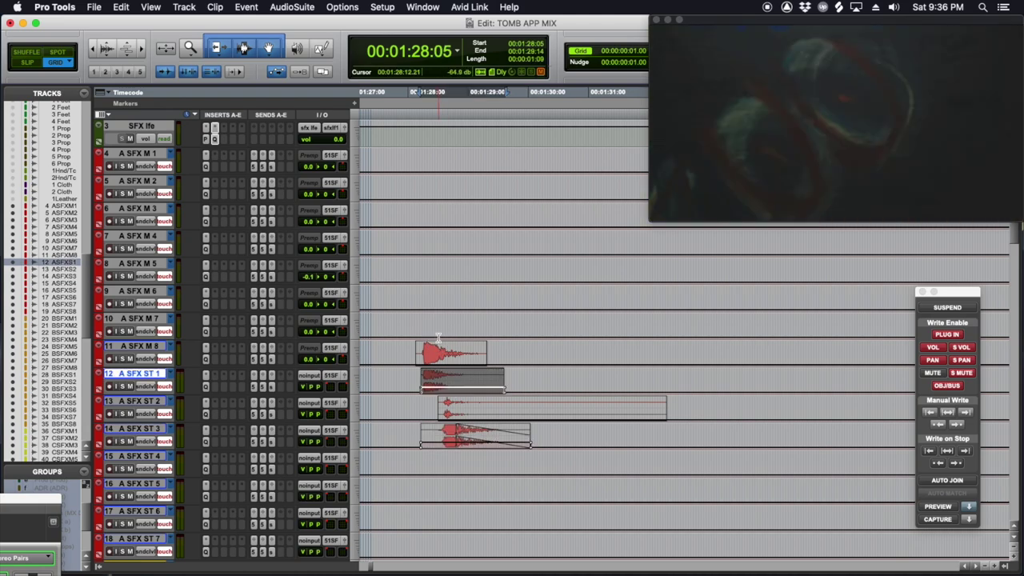
Extend the raised sfx lfe send level on A SFX ST 1 and A SFX ST 3 from 00:01:29:07 to 00:01:49:08, covering their second clips.
left_click(438, 376)
key("super+bracketleft")
key("super+bracketleft")
scroll(485, 386, "right", 5)
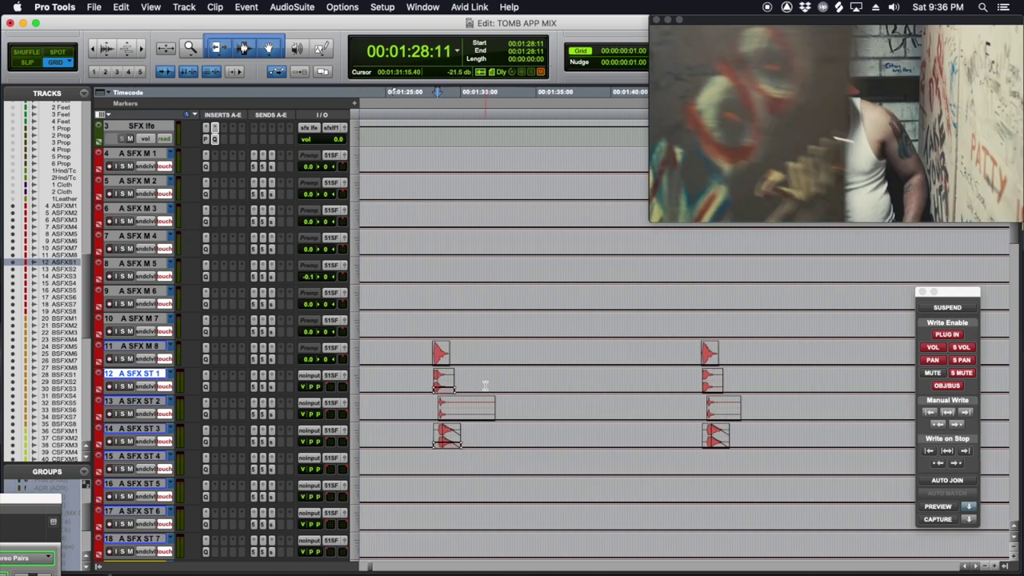
mouse_move(674, 378)
left_mouse_down()
mouse_move(702, 384)
mouse_move(691, 382)
left_mouse_up()
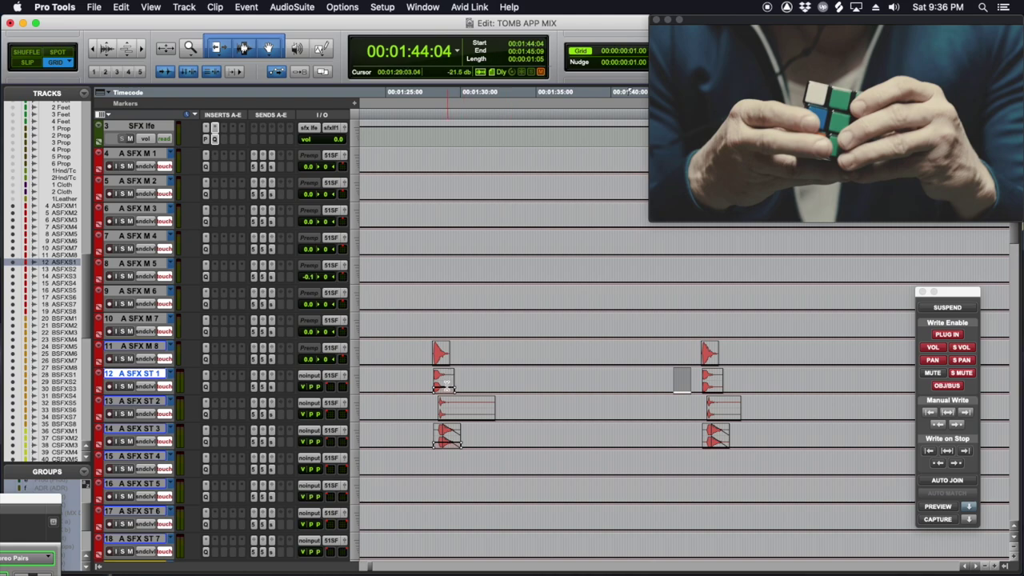
left_click_drag(445, 387, 747, 445)
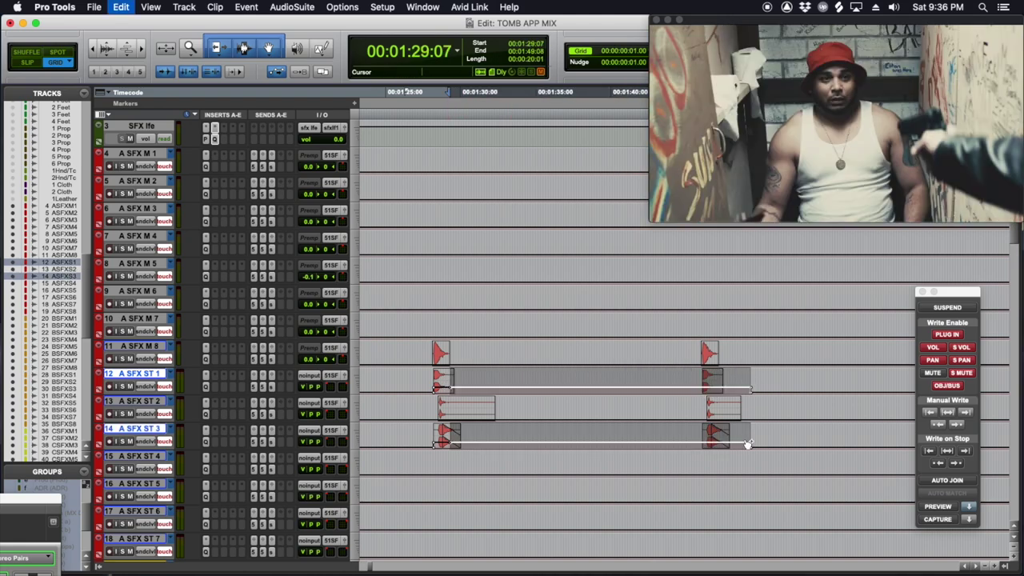
Examine the A and B SFX tracks for further clips suited to the sfx lfe send.
scroll(736, 424, "down", 10)
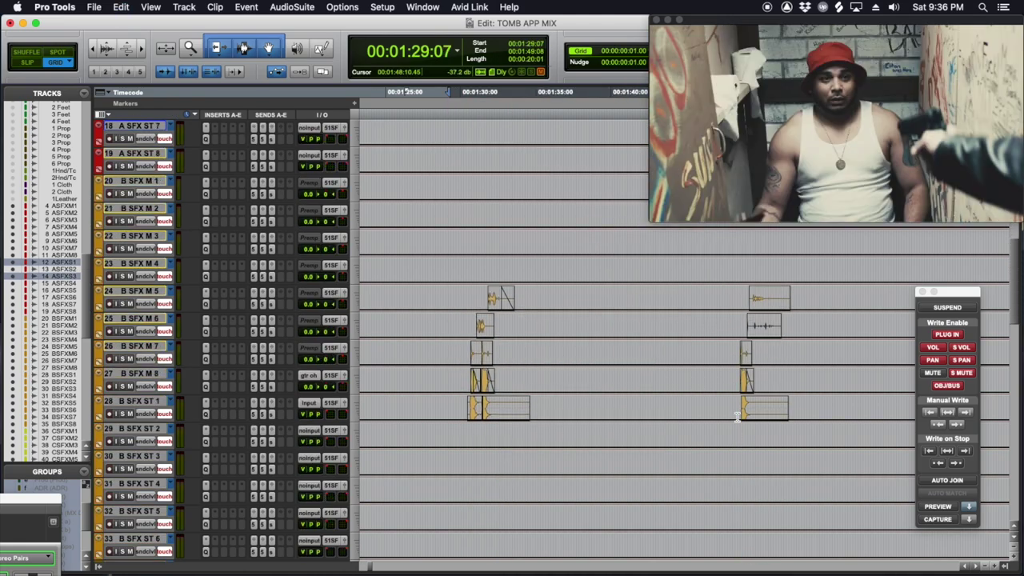
scroll(555, 445, "up", 1)
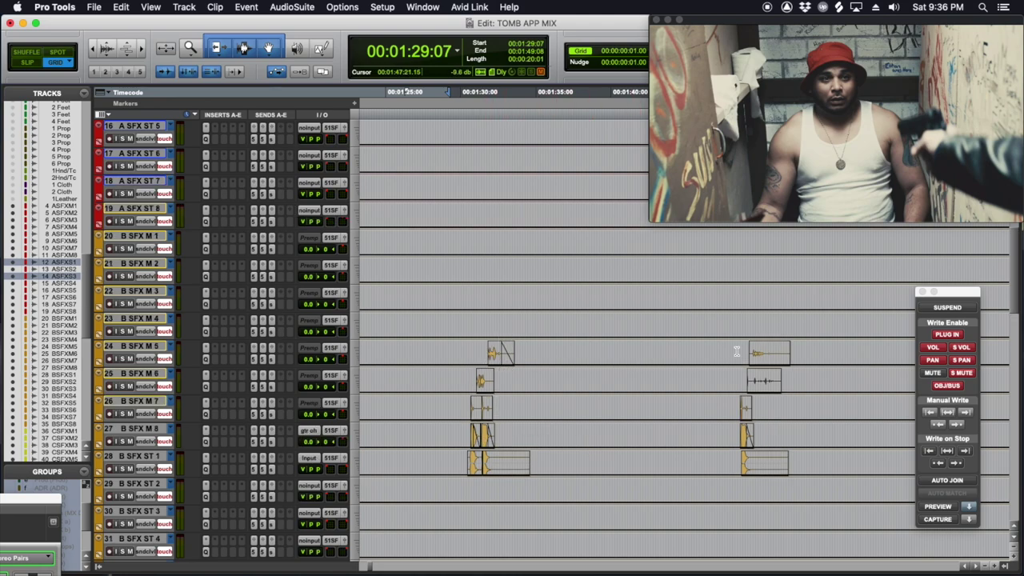
scroll(500, 388, "up", 7)
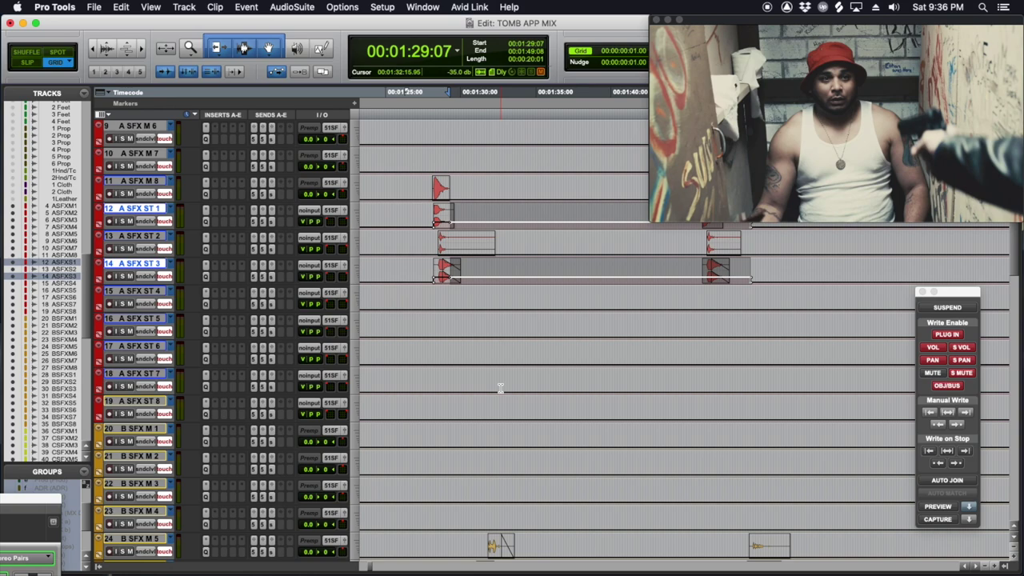
scroll(500, 388, "down", 3)
scroll(489, 424, "down", 4)
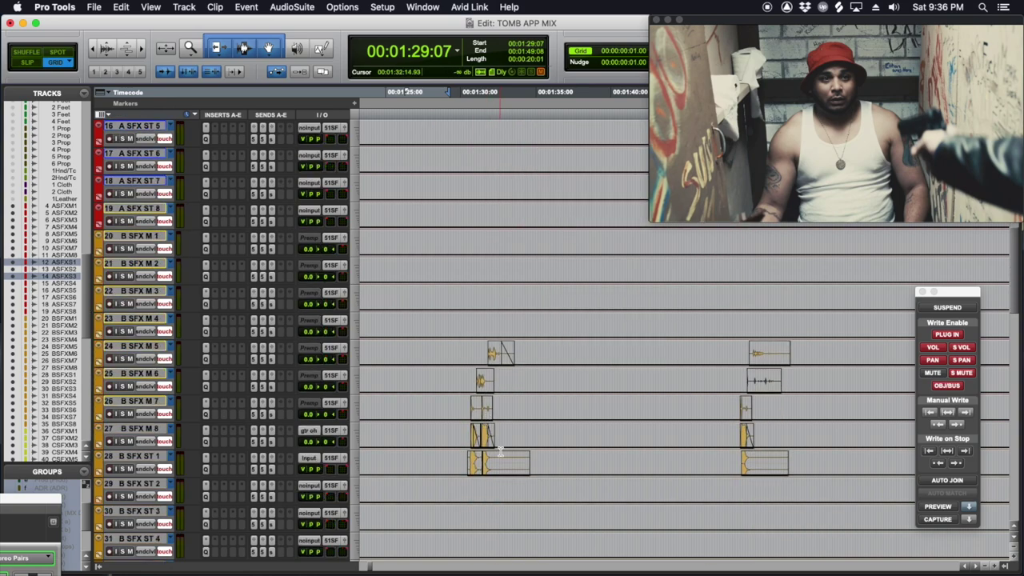
scroll(506, 424, "up", 10)
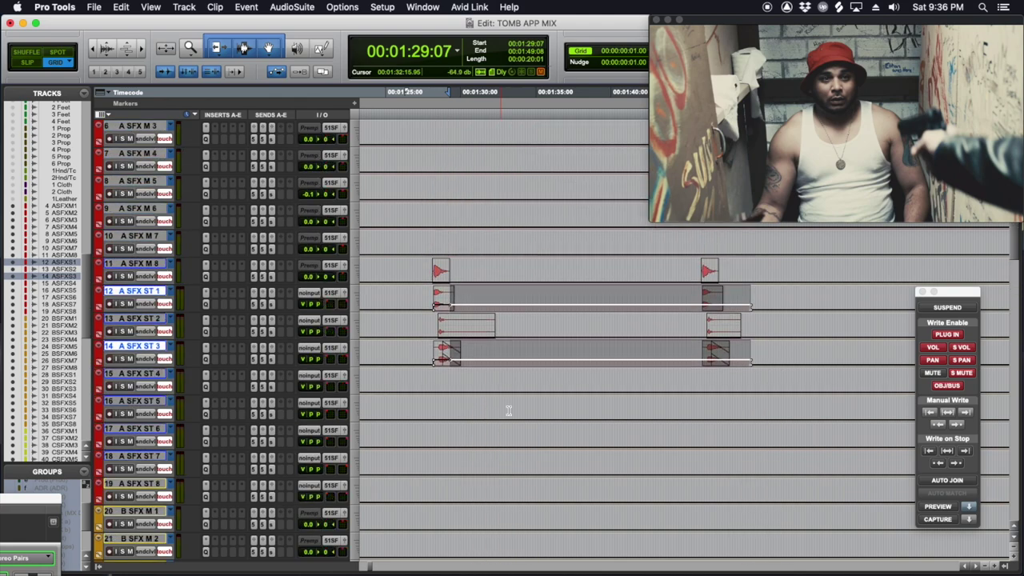
left_click(448, 301)
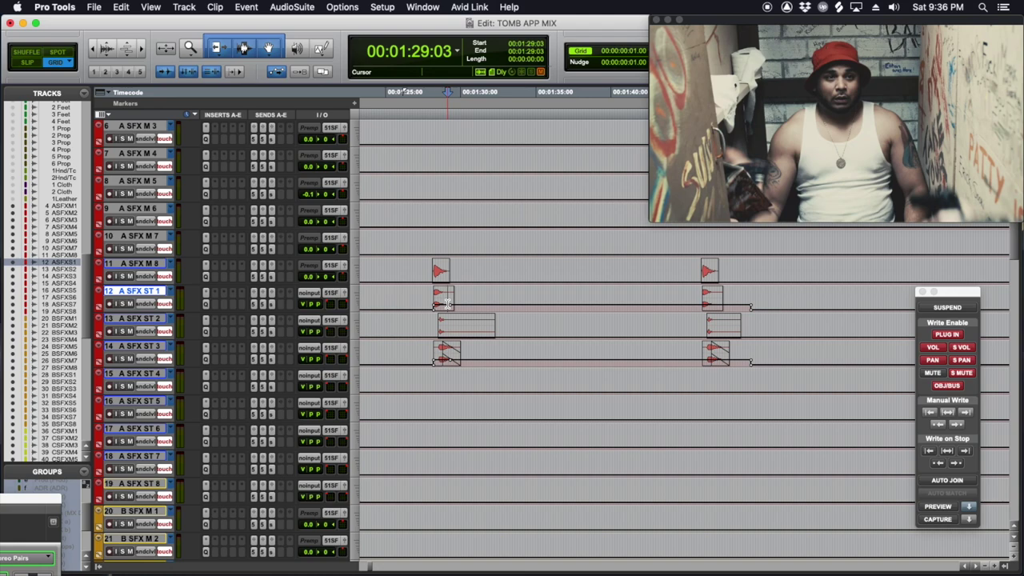
scroll(442, 298, "up", 2)
scroll(445, 296, "down", 4)
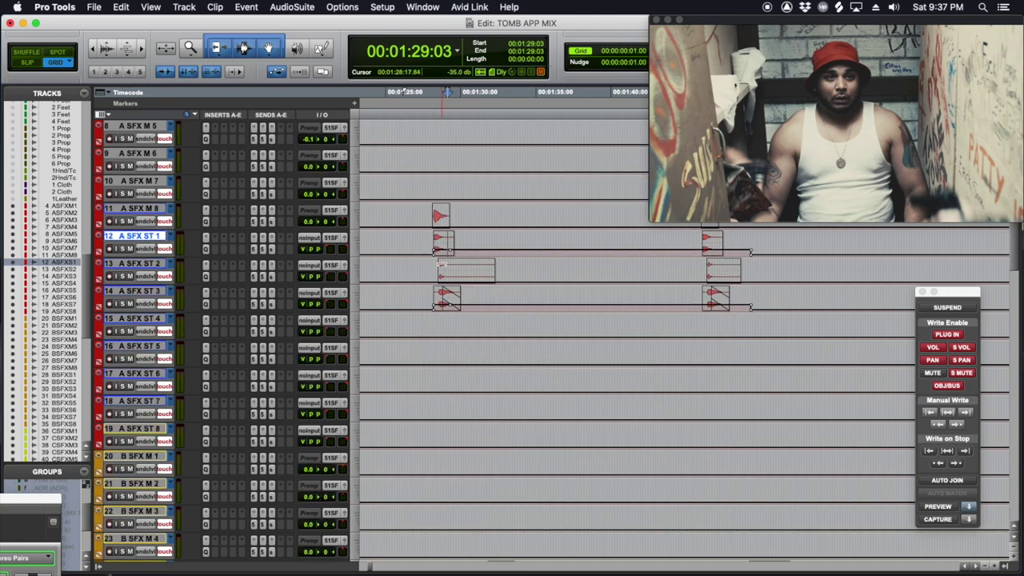
scroll(442, 272, "down", 10)
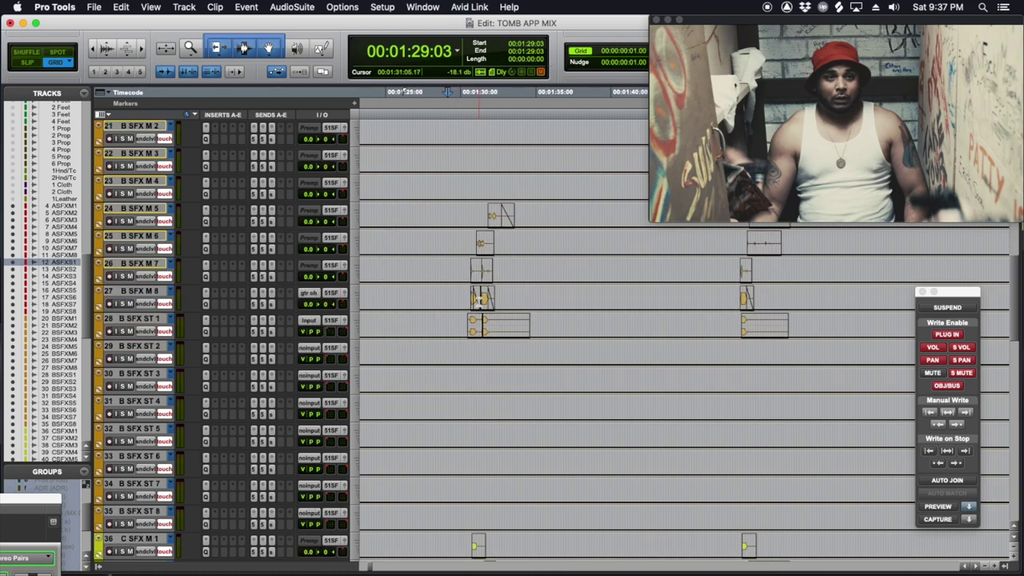
Audition the B SFX ST 1 clips in solo from 00:01:30:08 and select the range from 00:01:30:02 to 00:01:52:09.
left_click(484, 320)
key("space")
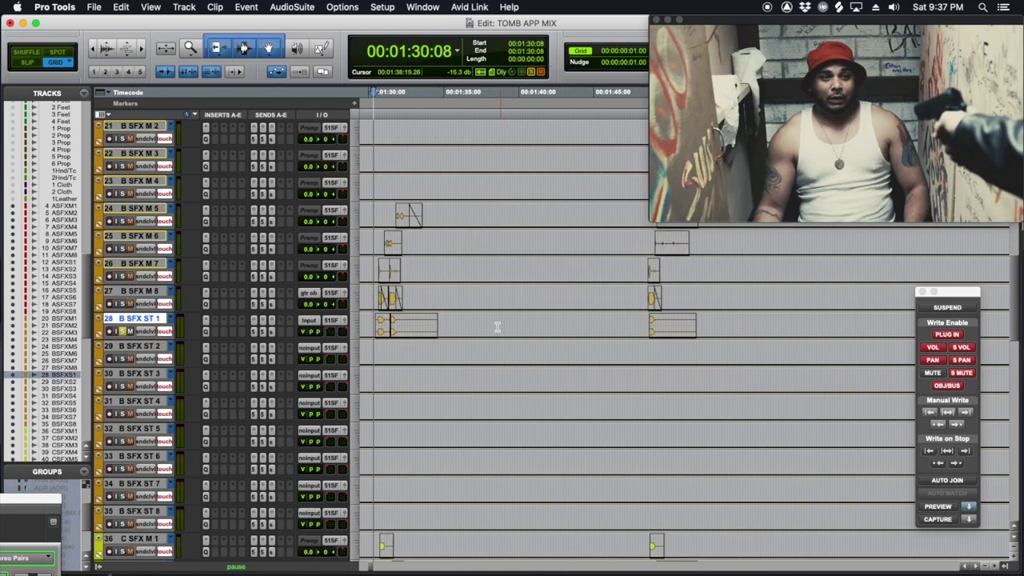
left_click_drag(372, 327, 704, 330)
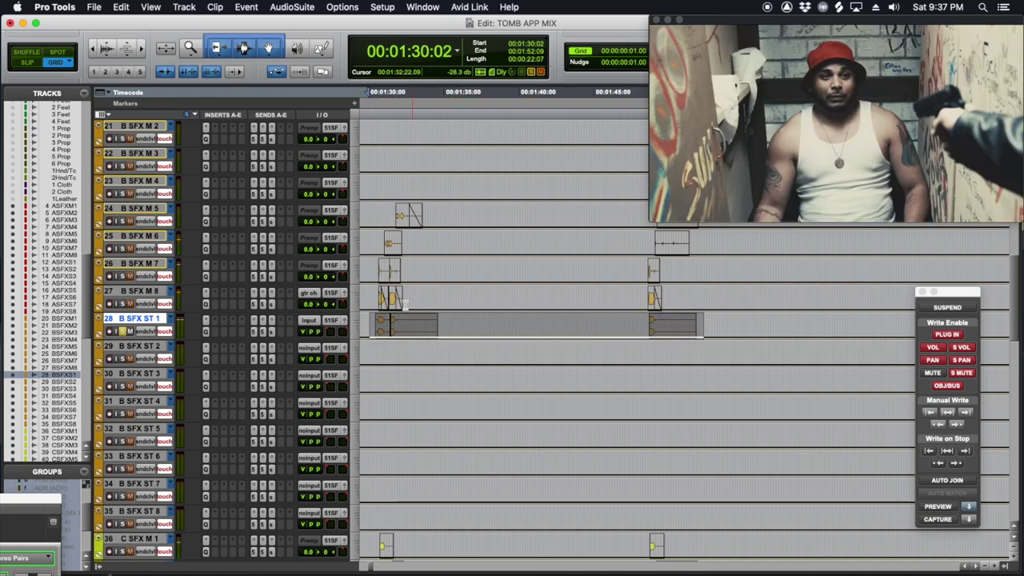
Raise the sfx lfe send level on B SFX M 8 from 00:01:30:09 to 00:01:49:22.
left_click_drag(389, 298, 664, 255)
scroll(548, 282, "down", 1)
scroll(548, 280, "left", 3)
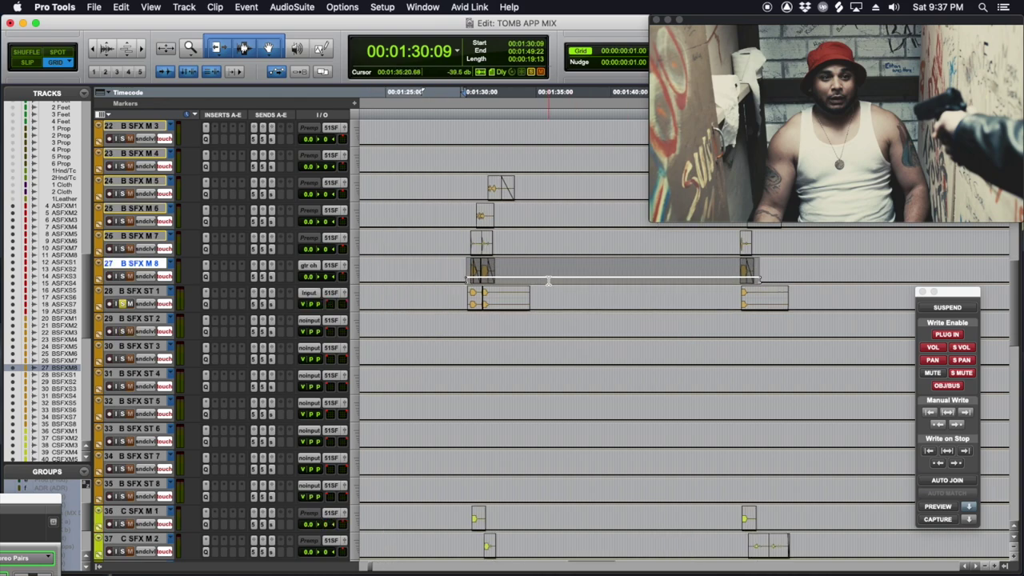
Find the D SFX ST 1 to ST 8 clips and audition them together in solo from 00:01:08:00 to 00:01:16:06.
scroll(548, 282, "down", 9)
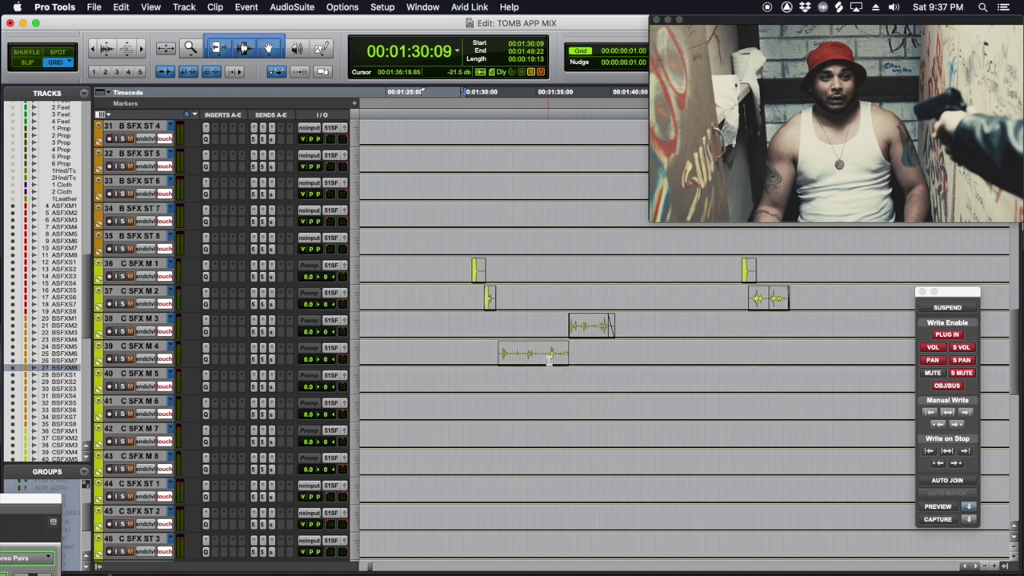
scroll(549, 360, "up", 14)
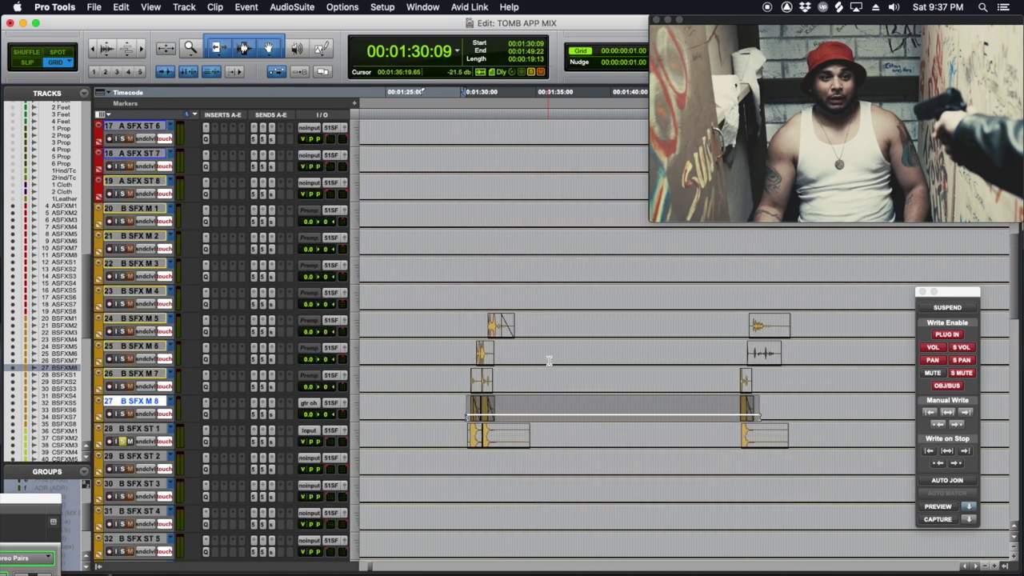
scroll(549, 360, "up", 2)
scroll(548, 360, "left", 10)
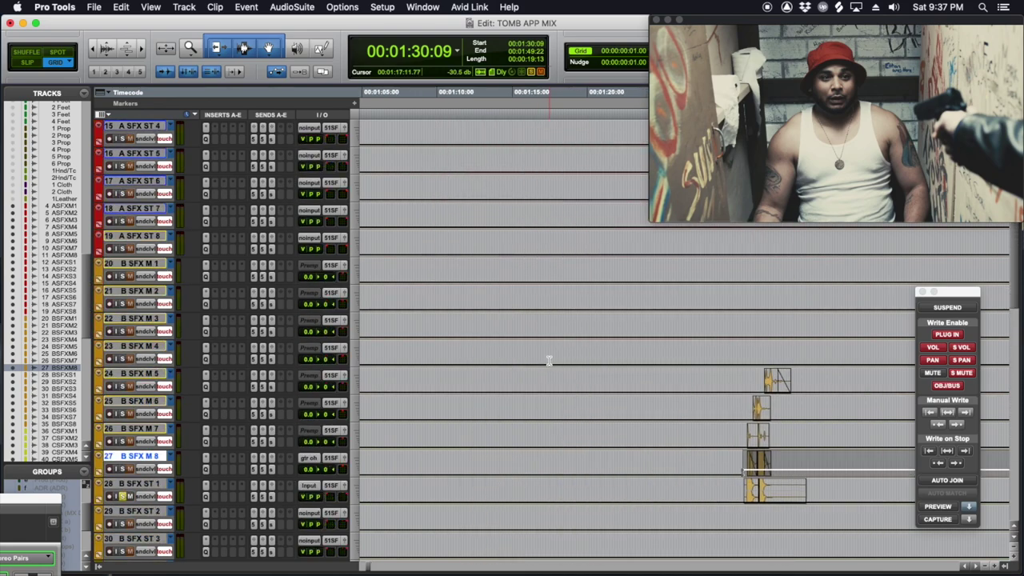
scroll(549, 360, "down", 20)
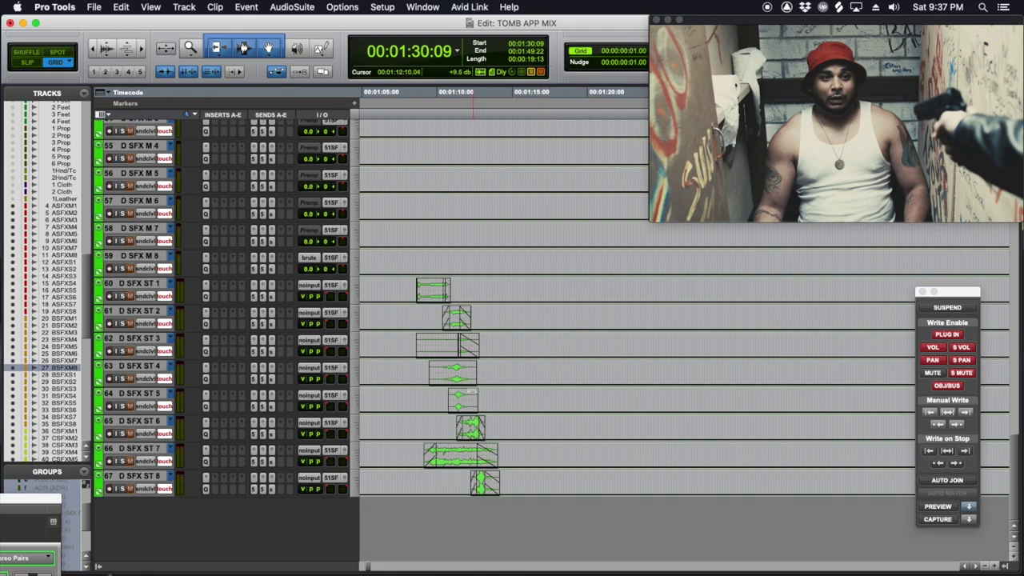
left_click(456, 374)
left_click_drag(406, 288, 531, 485)
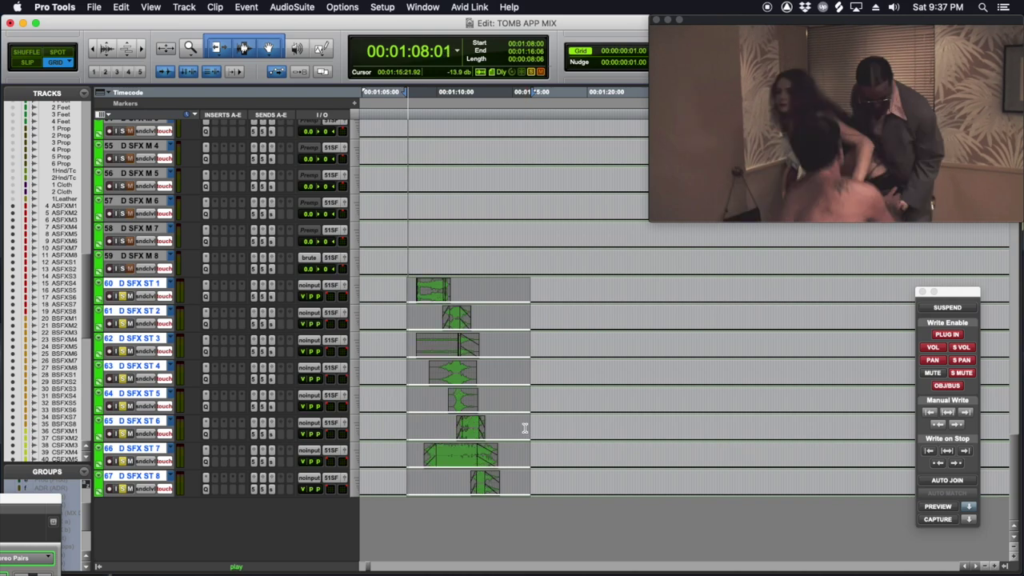
Play the soloed D SFX stereo clips from 00:01:09:23 on D SFX ST 1, with the waveforms shown closer.
left_click(430, 292)
left_click(435, 293)
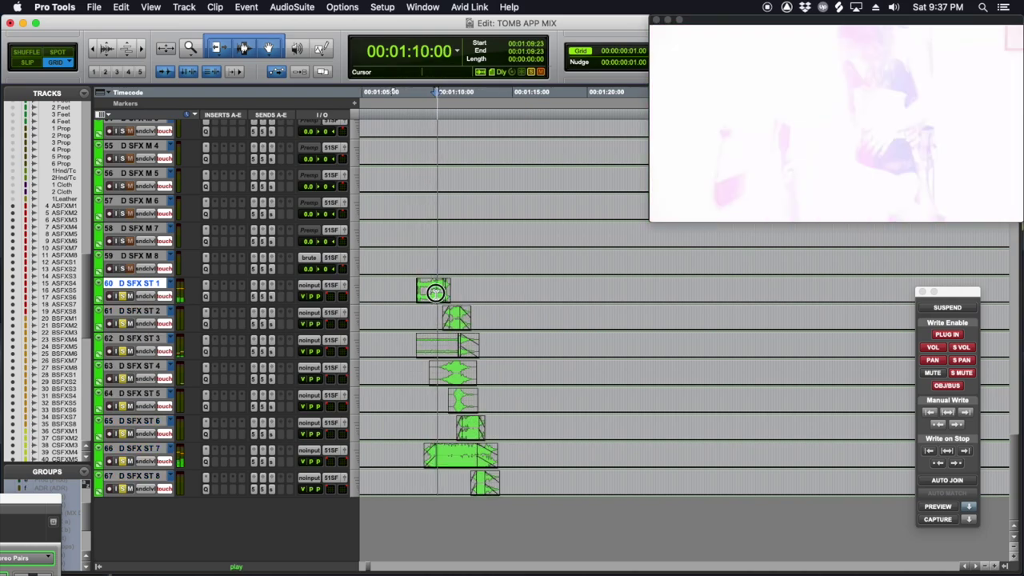
key("t")
key("alt+super+bracketleft")
key("alt+super+bracketleft")
scroll(471, 317, "right", 5)
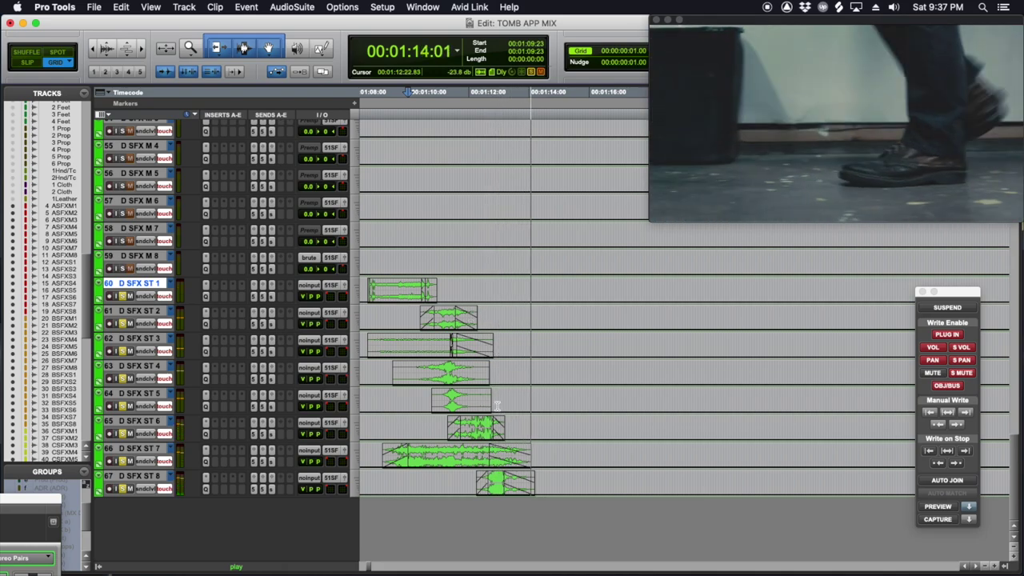
Audition the D SFX ST 7 clip alone in solo from 00:01:09:15 and return to 00:01:09:10.
left_click(457, 459)
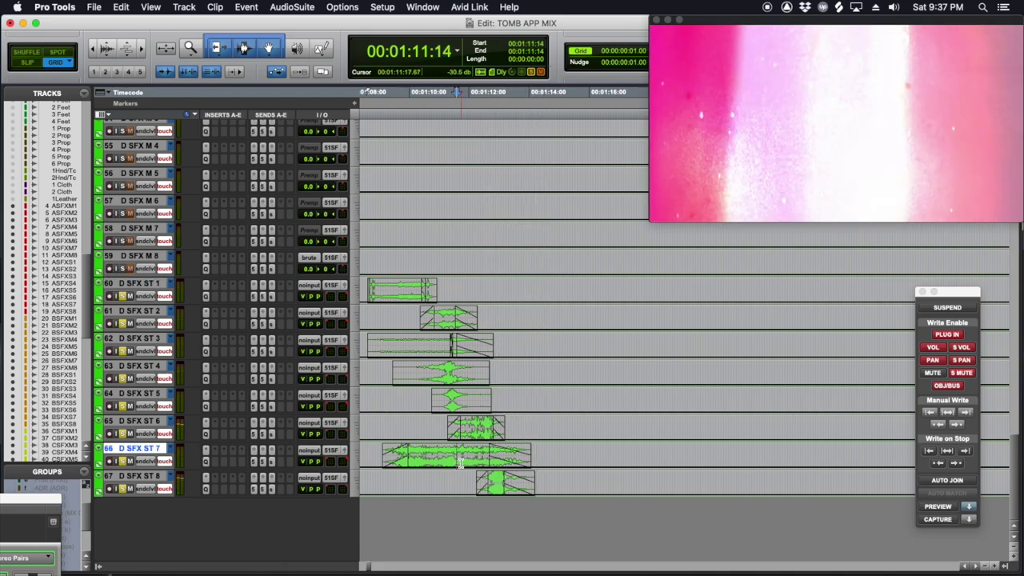
key("alt+super+bracketleft")
left_click(397, 454)
key("space")
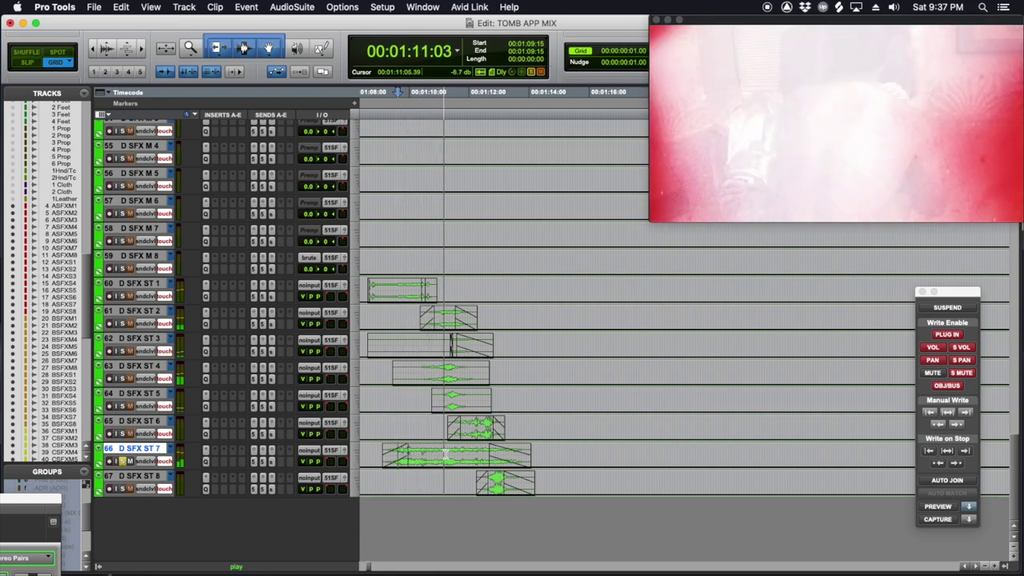
left_click(389, 456)
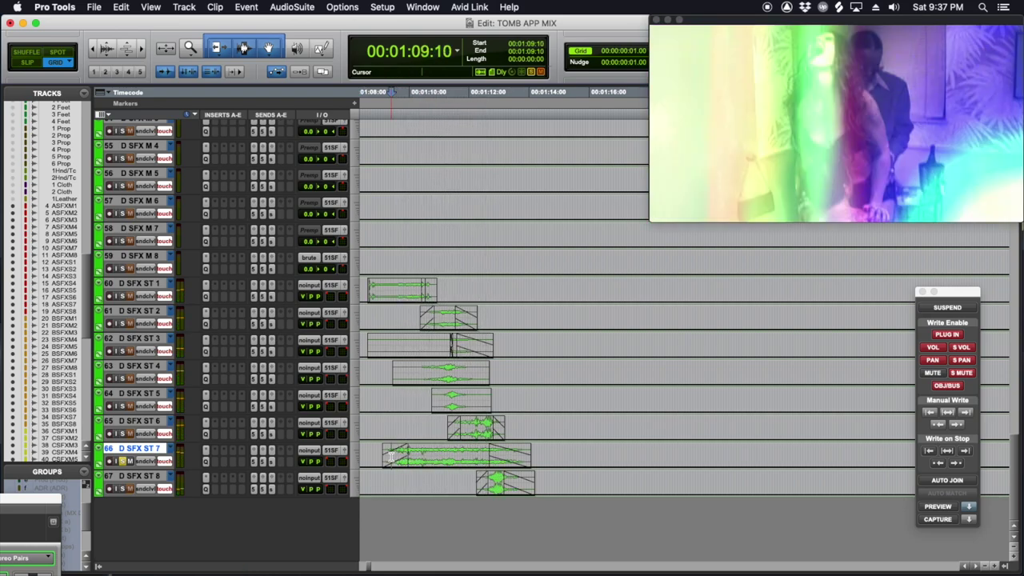
Audition the D SFX ST 7 clip from 00:01:09:10 and the D SFX ST 6 clip from 00:01:12:02 and 00:01:11:03 in solo.
key("space")
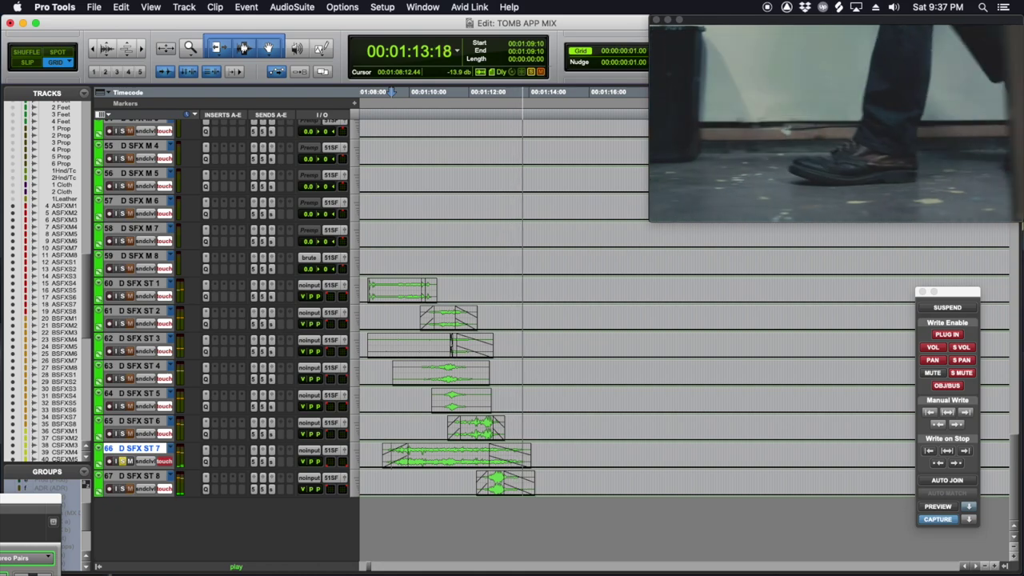
key("space")
left_click(444, 427)
key("space")
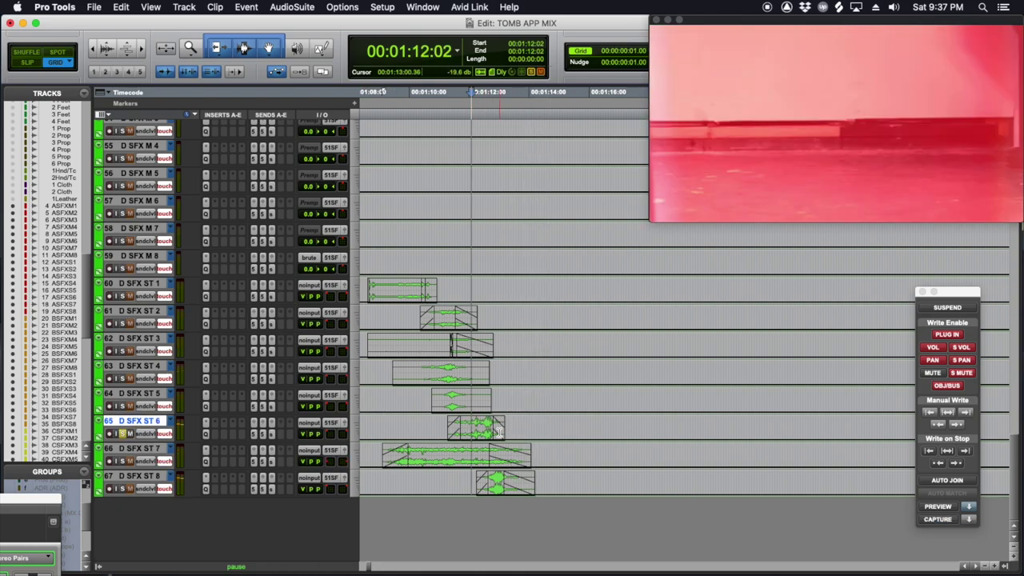
key("space")
key("space")
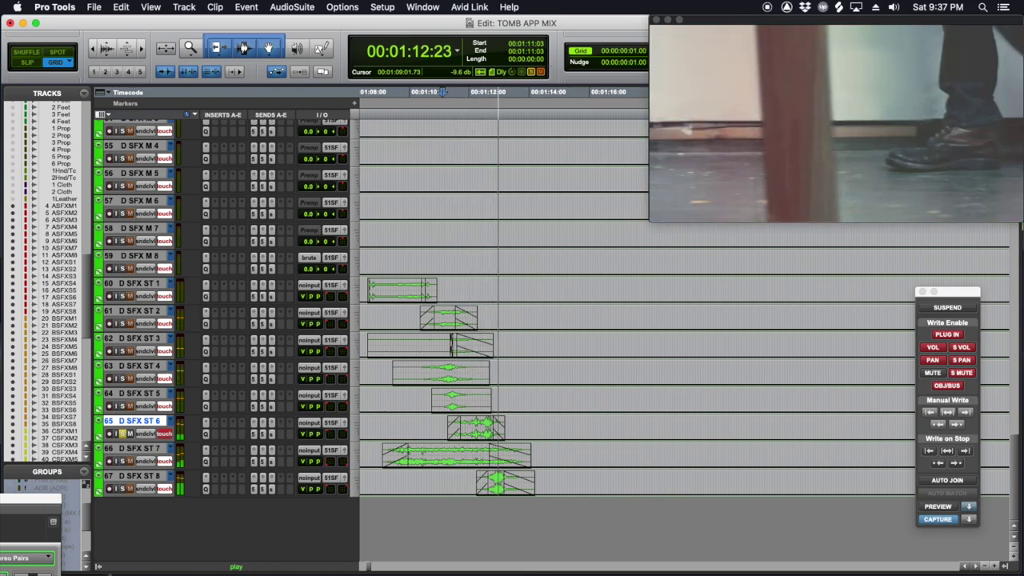
Audition the D SFX ST 8 clip from 00:01:12:01 and the D SFX ST 2 clip from 00:01:10:17 in solo.
key("space")
left_click(470, 478)
key("space")
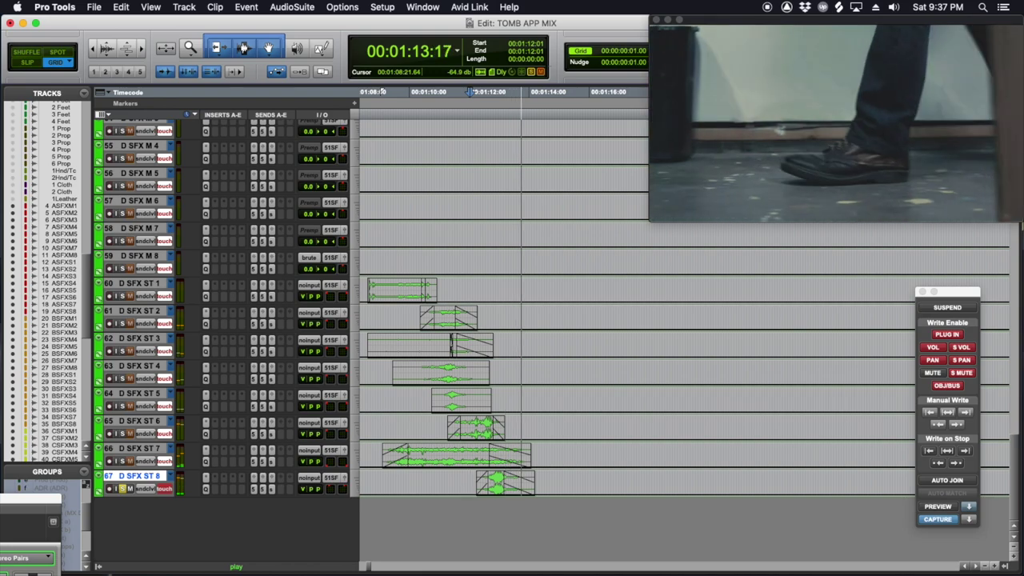
key("space")
left_click(431, 318)
key("space")
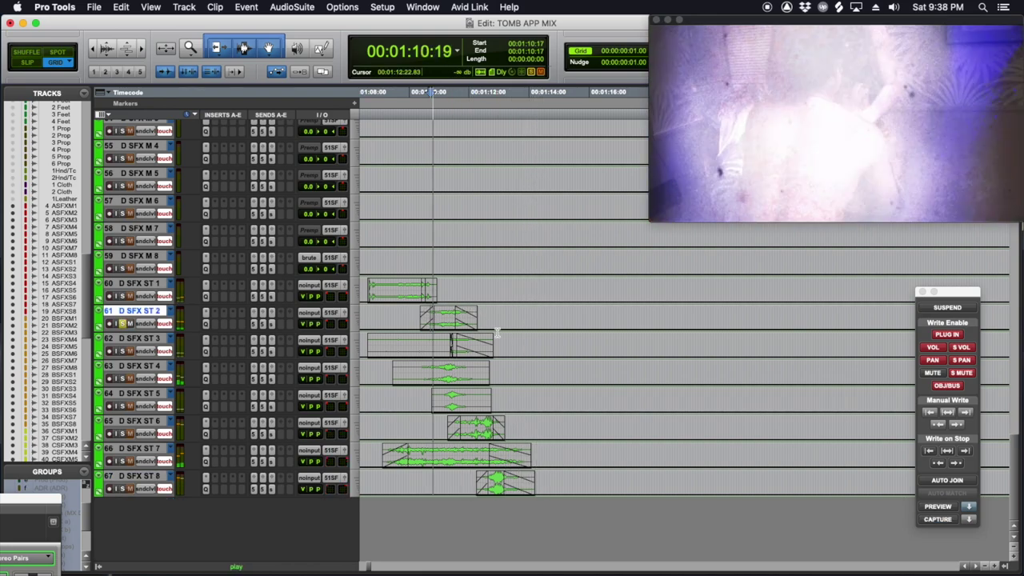
Enlarge the waveforms, turn off front inverse panning on D SFX ST 2, and automate its pan from front left to right from 00:01:09:20.
key("alt+super+bracketright")
left_click(768, 269)
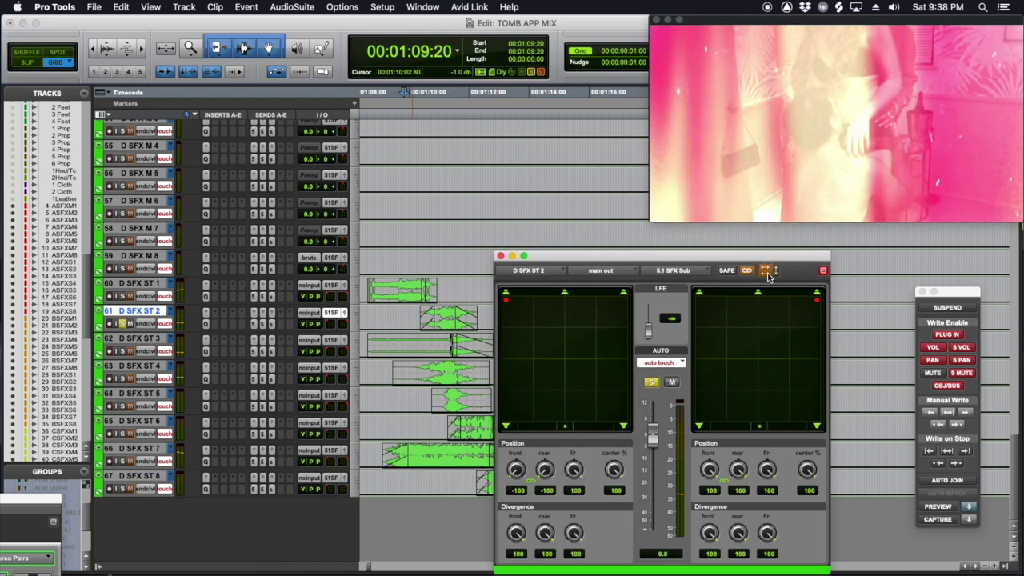
key("space")
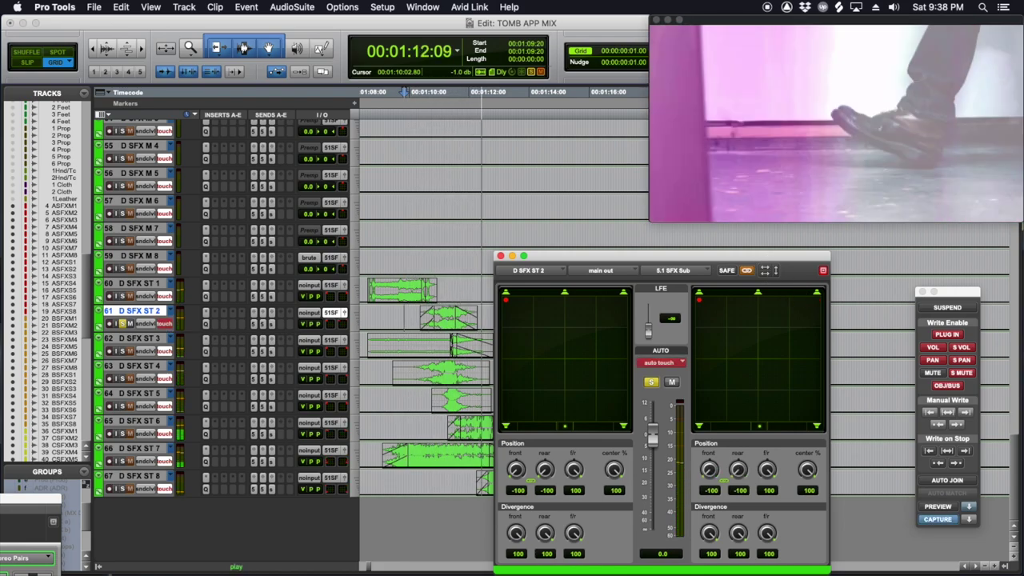
key("space")
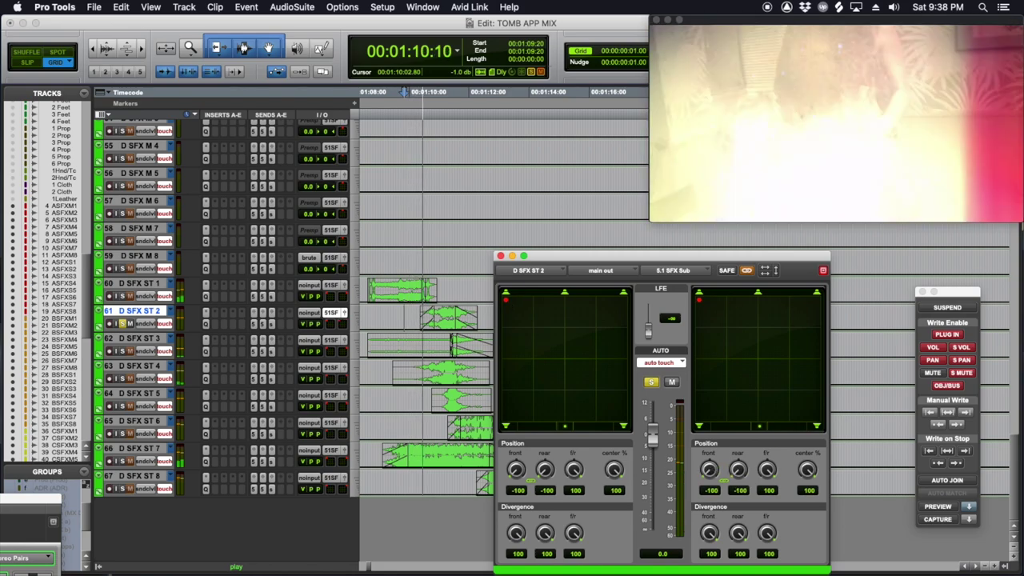
left_click_drag(506, 302, 544, 306)
key("space")
Audition the D SFX ST 3 clip from 00:01:10:15 and the D SFX ST 4 clip from 00:01:10:11 and 00:01:09:00 in solo.
left_click(427, 346)
key("shift+s")
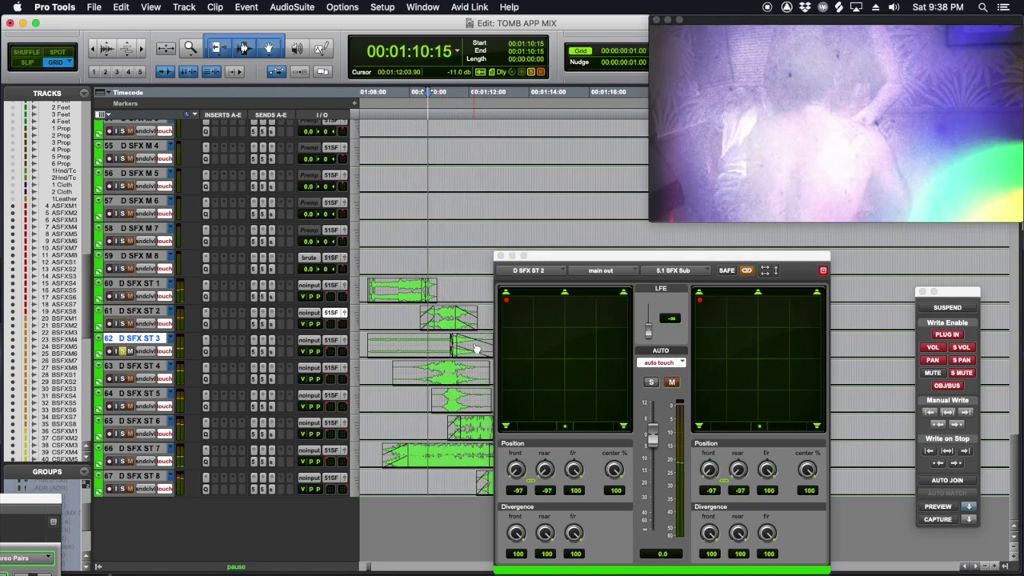
key("space")
key("space")
left_click(422, 370)
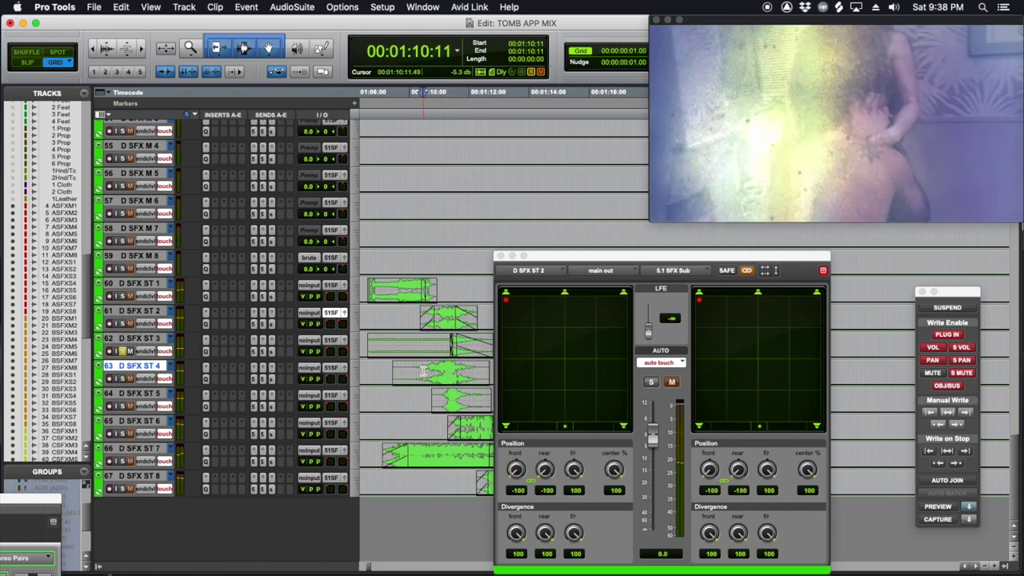
key("space")
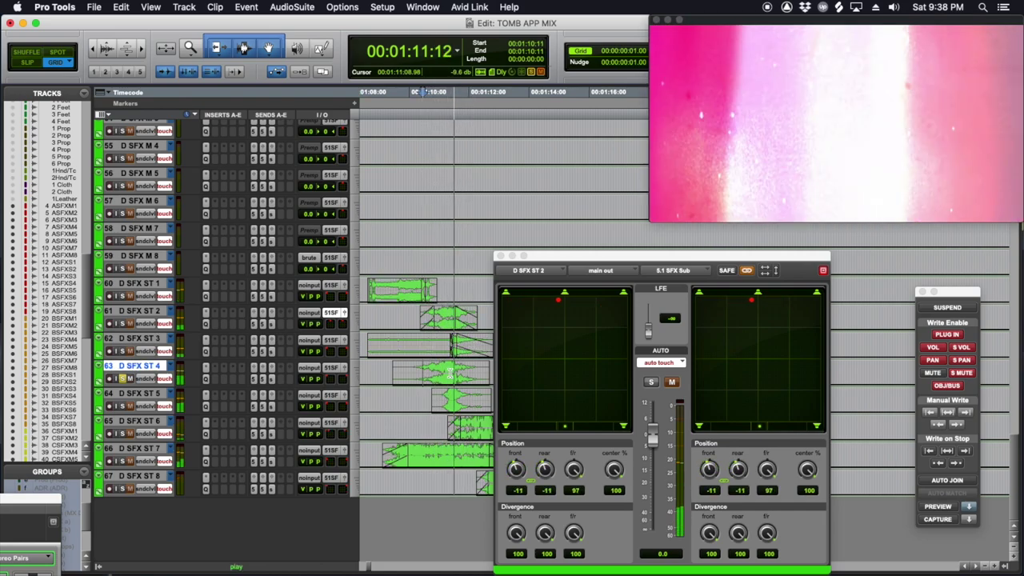
key("space")
key("space")
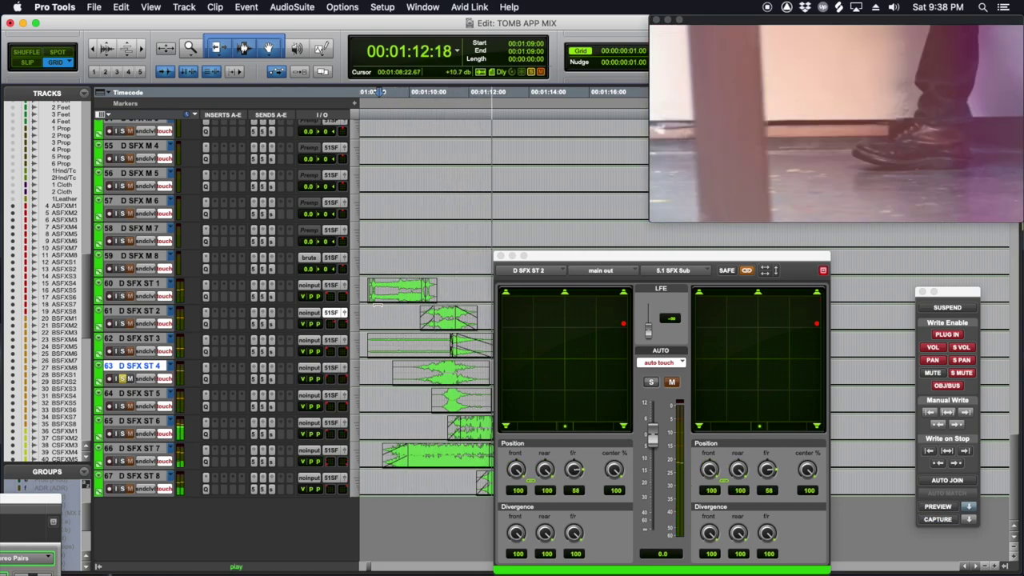
key("space")
Audition the D SFX ST 1 clip in solo from 00:01:08:14 and close the D SFX ST 2 panner.
left_click(368, 288)
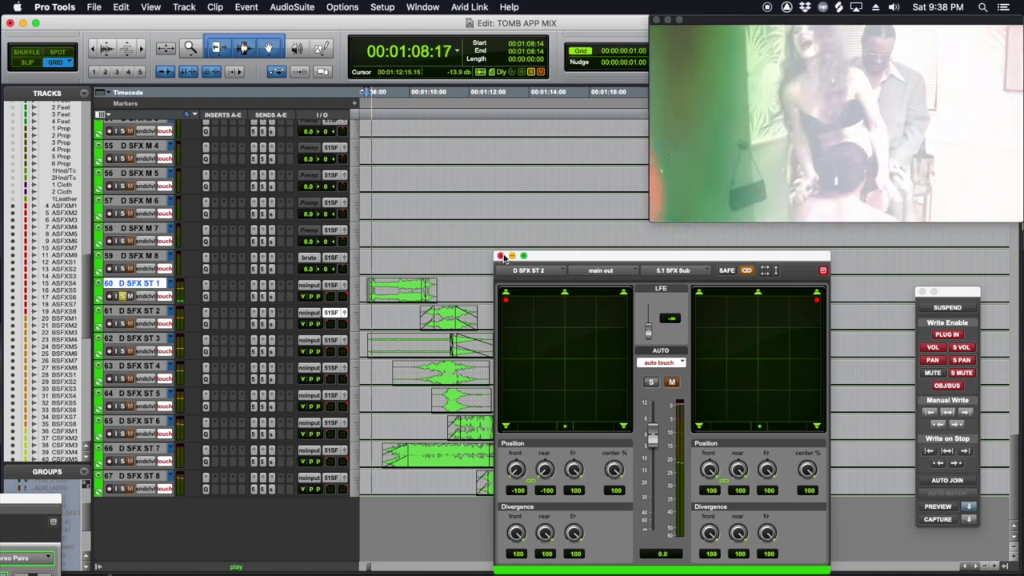
left_click(502, 256)
scroll(464, 280, "left", 3)
key("space")
Set D SFX ST 1 to latch automation, write its pan to front center from 00:01:07:21, and play the unsoloed clips from 00:01:08:03.
left_click(438, 292)
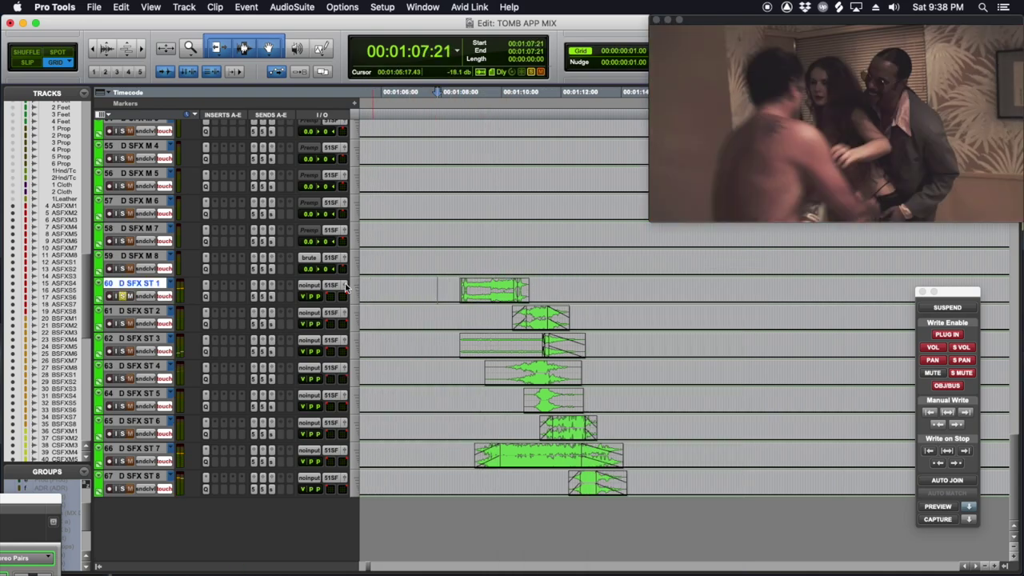
left_click(164, 296)
left_click(172, 310)
left_click(347, 287)
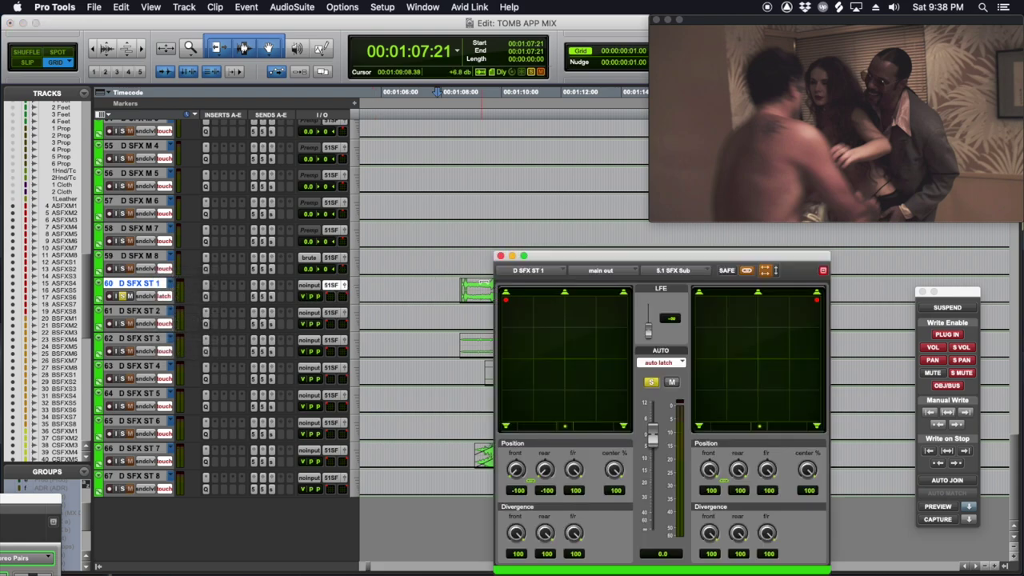
key("space")
left_click(564, 298)
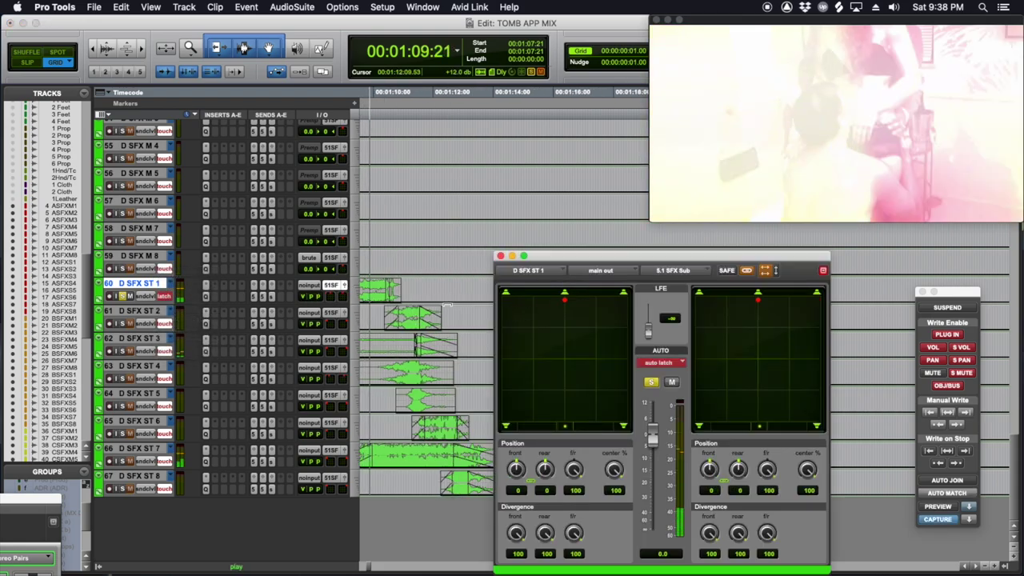
left_click(500, 256)
key("space")
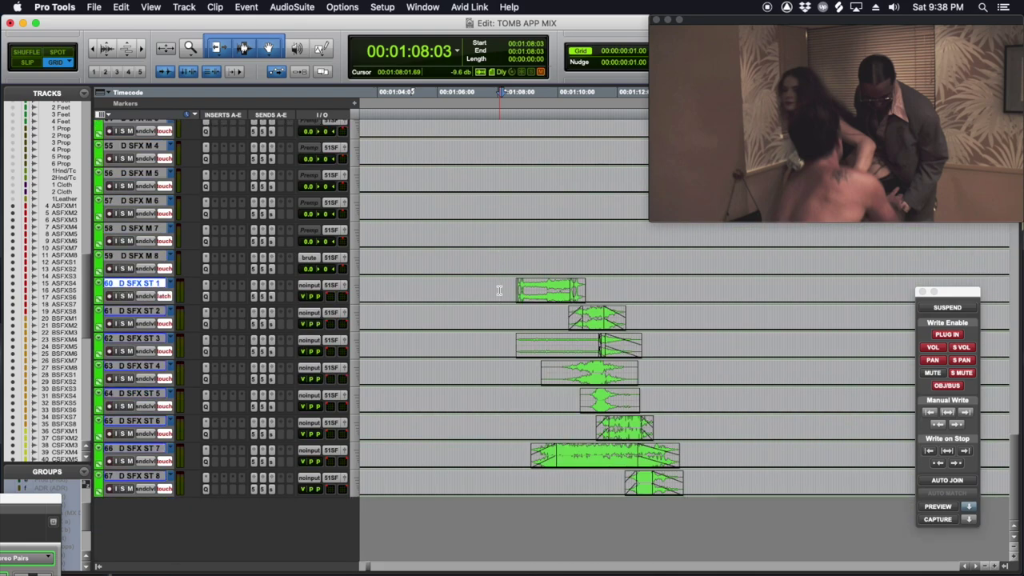
key("space")
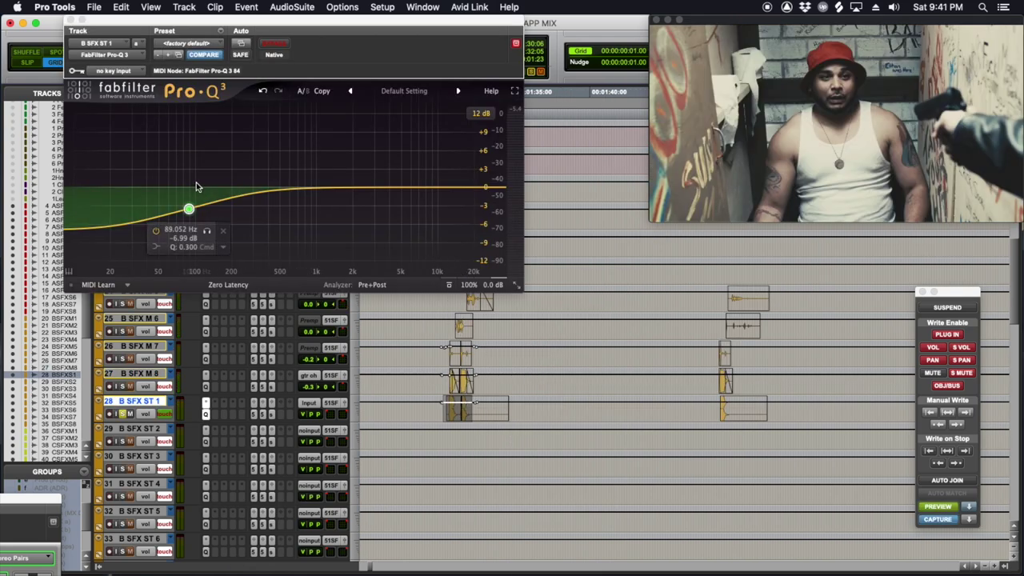
Extend the previewed Pro-Q 3 low-frequency cut on B SFX ST 1 across 00:01:30:10 to 00:01:52:08 and turn off automation Preview.
left_click_drag(456, 414, 736, 436)
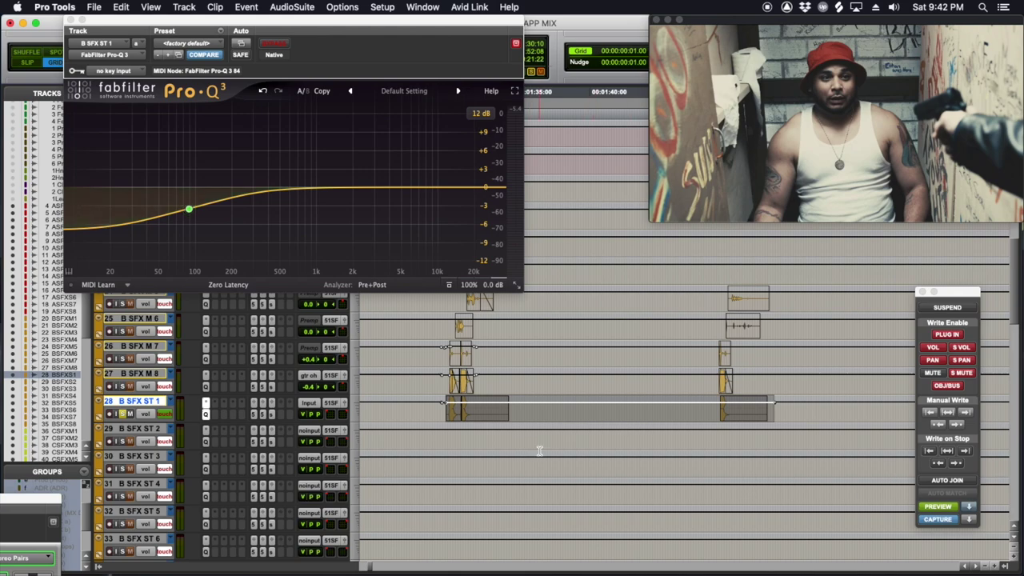
left_click(437, 413)
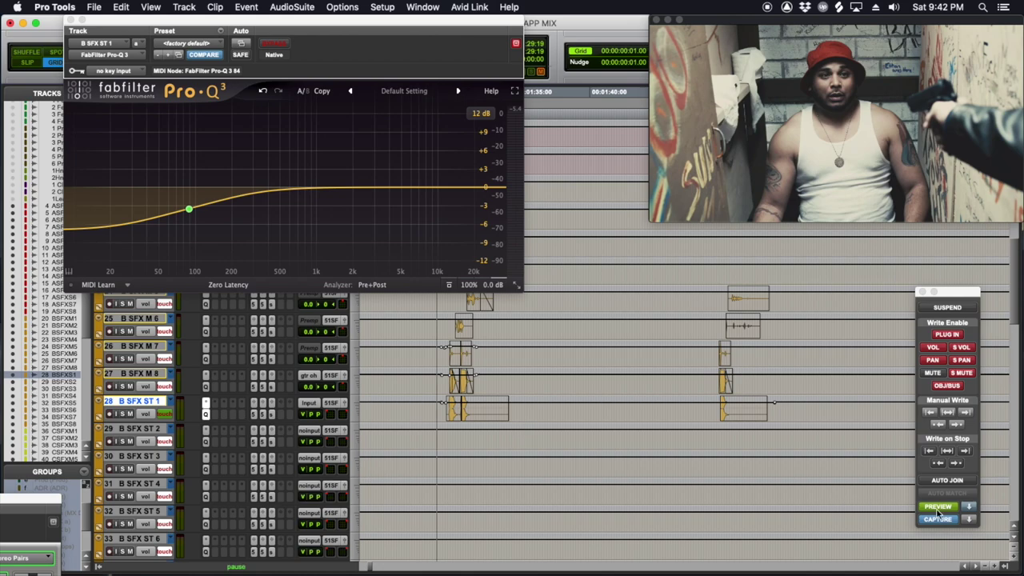
left_click(938, 507)
Audition the C SFX M 1 to M 4 clips together in solo from 00:01:30:10 to 00:01:41:17.
key("space")
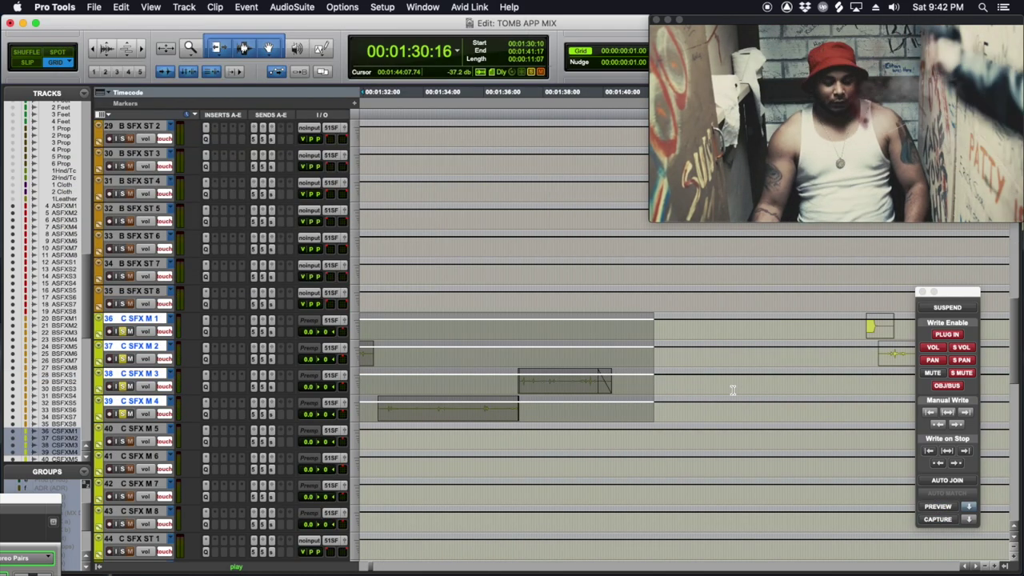
scroll(731, 391, "up", 1)
scroll(732, 392, "left", 3)
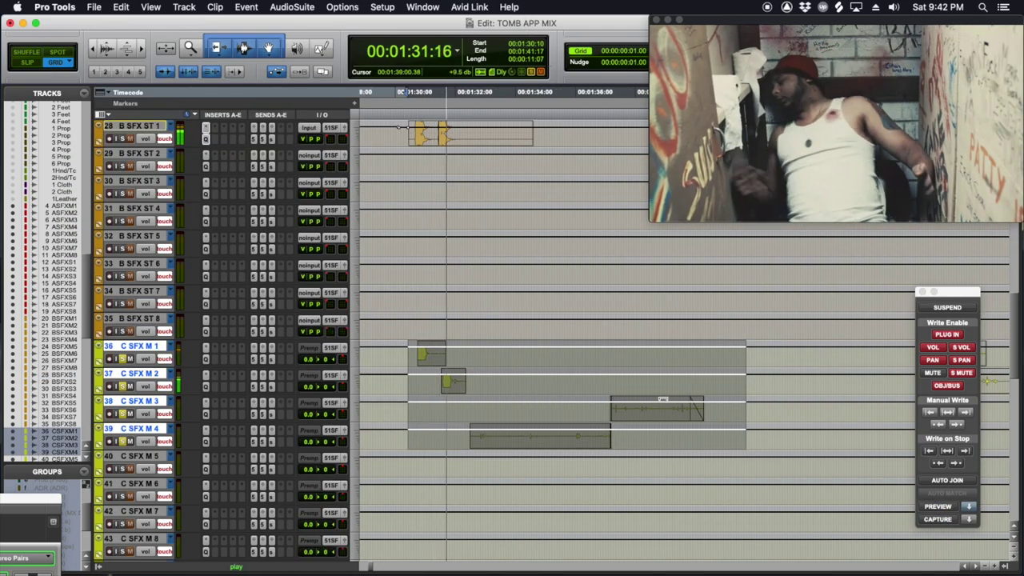
Write touch volume automation on C SFX M 1 and M 2 from 00:01:30:06, and audition C SFX M 4 in solo from 00:01:32:10.
key("space")
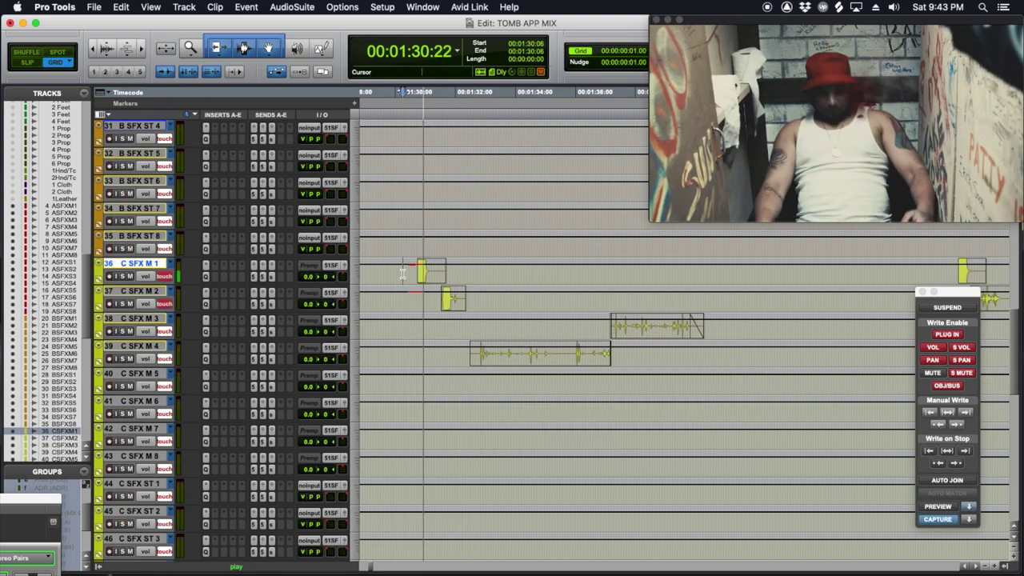
left_click(534, 352)
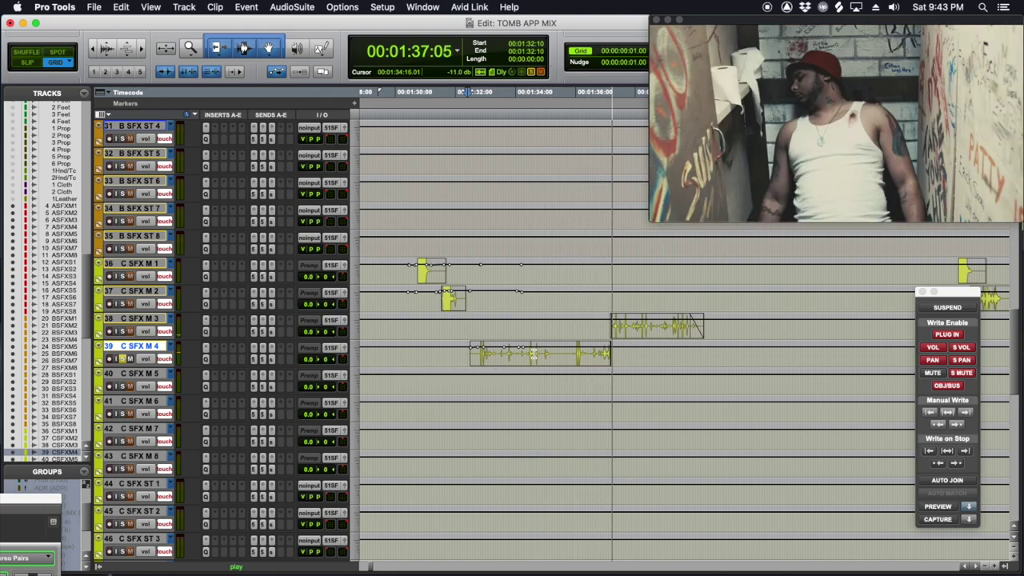
key("space")
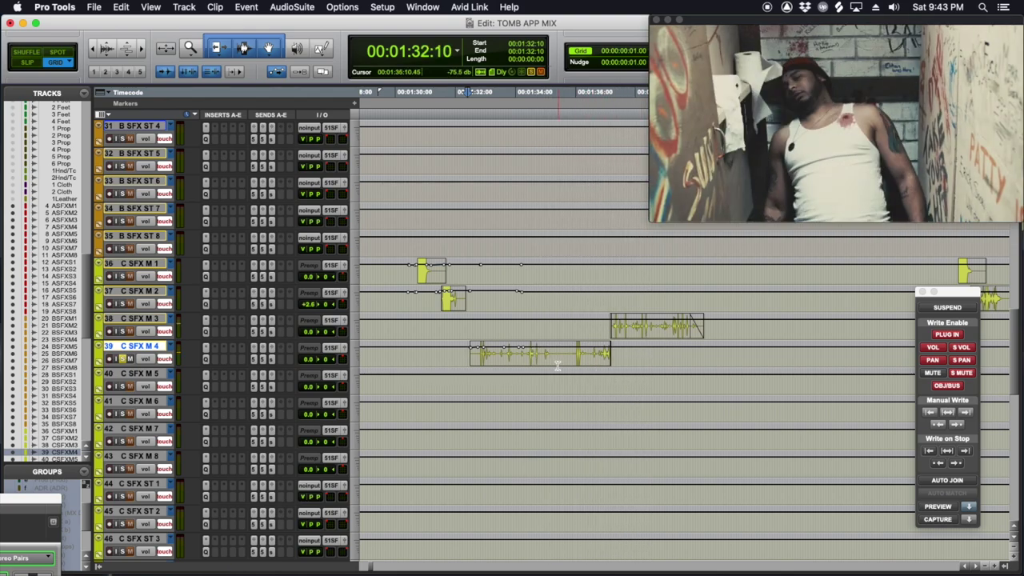
Write touch pan automation on C SFX M 4 from 00:01:31:16, moving the pan to 65.
left_click_drag(558, 366, 508, 355)
left_click(460, 353)
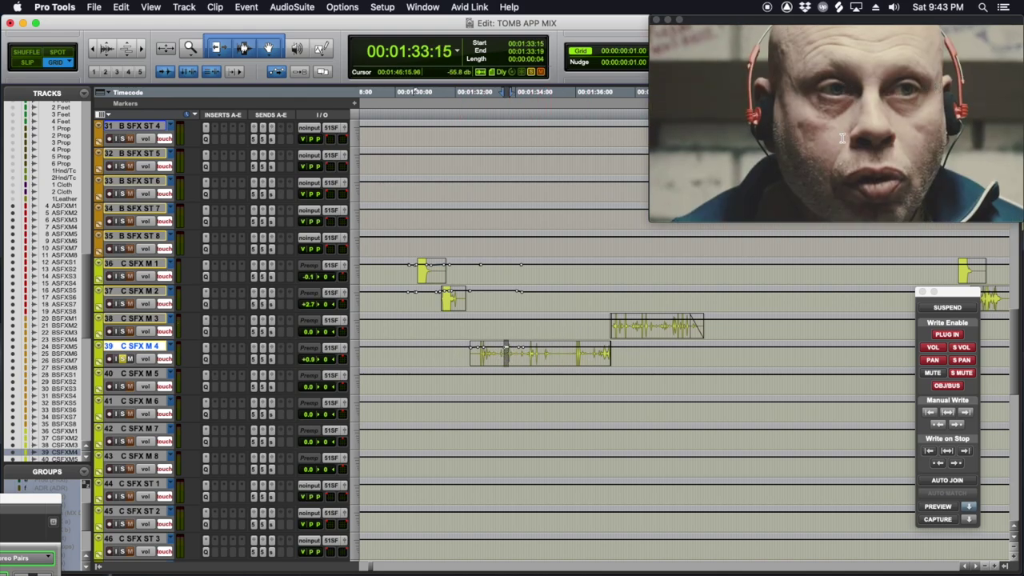
left_click(445, 349)
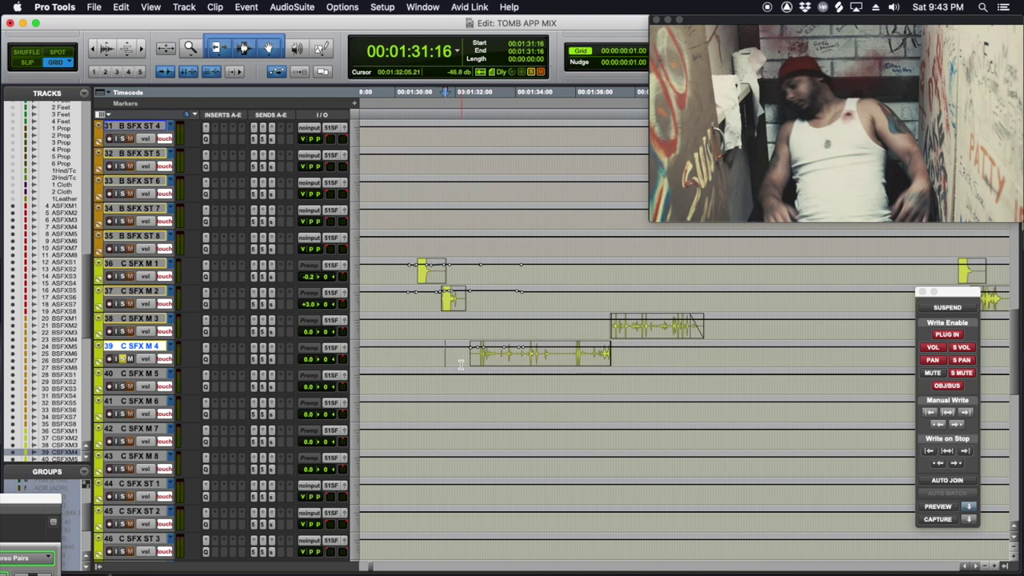
key("space")
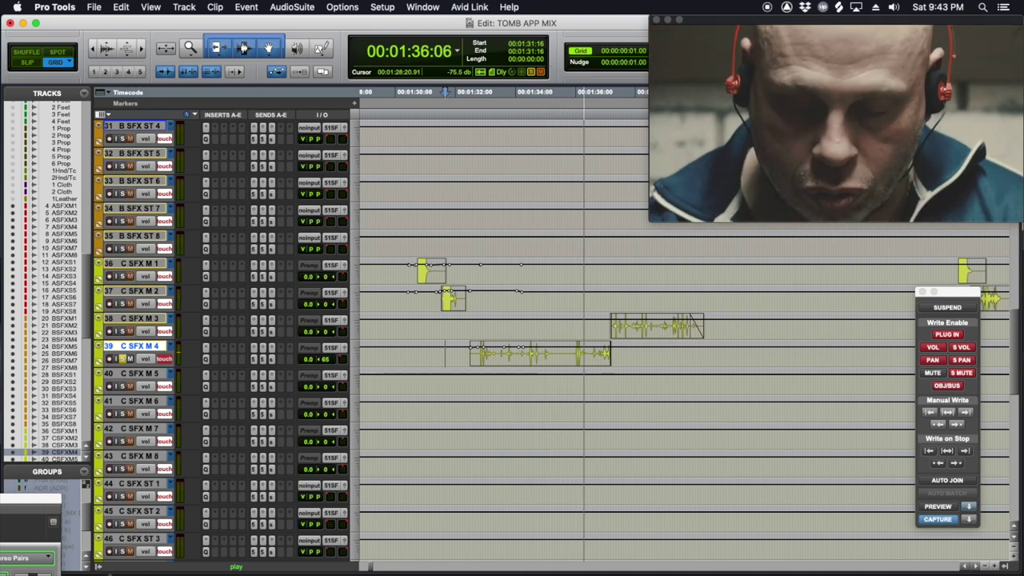
key("space")
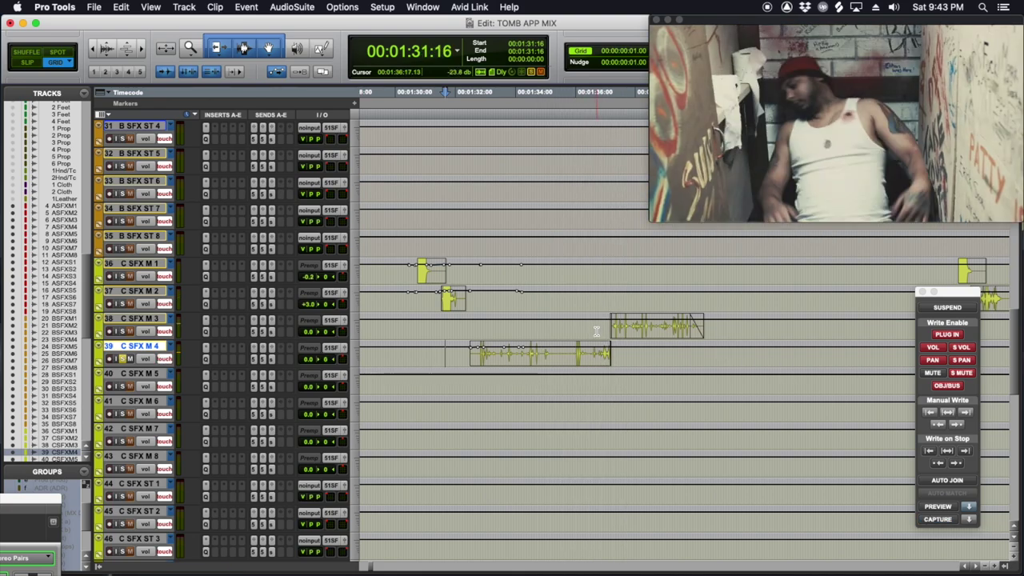
Play from just before the C SFX M 3 clip, and write touch volume automation on A SFX M 8 and A SFX ST 1 to ST 3 from 00:01:43:20.
left_click(580, 323)
key("space")
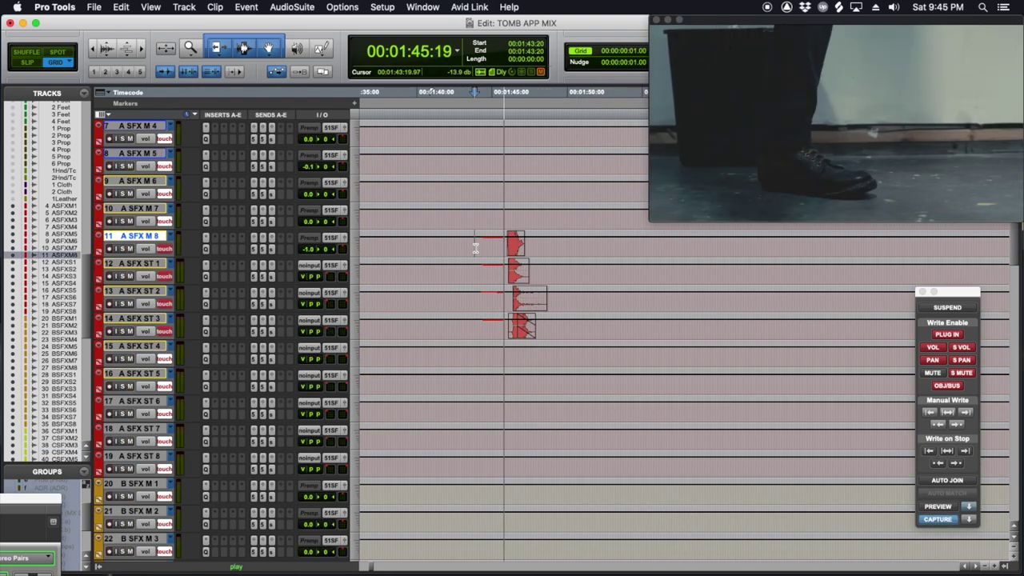
key("space")
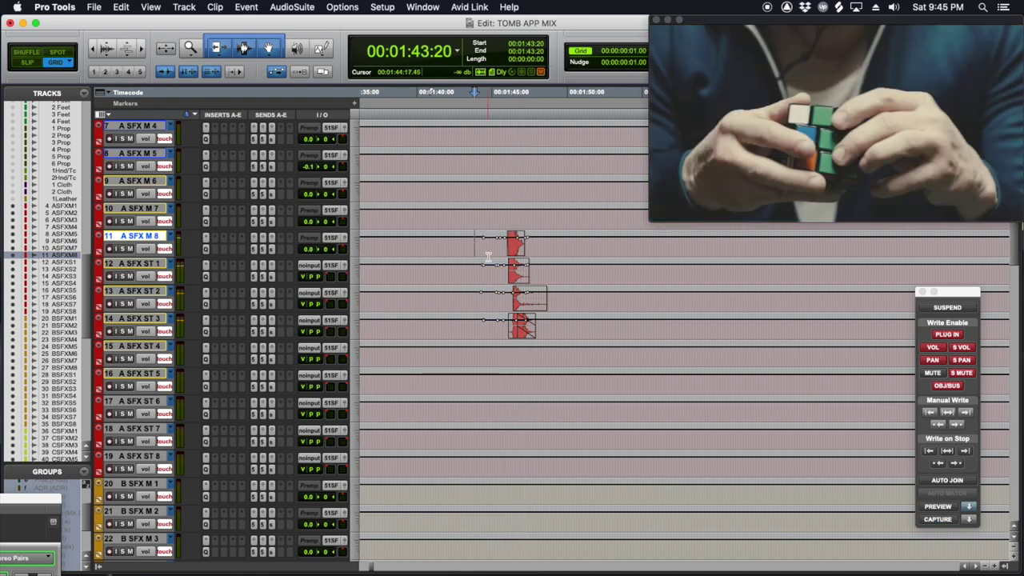
Play the A SFX M 8 and A SFX ST 1 to ST 3 clips from 00:01:45:10 with the waveforms shown closer.
left_click(498, 241)
key("t")
key("t")
key("space")
scroll(590, 293, "right", 2)
scroll(590, 293, "down", 1)
key("space")
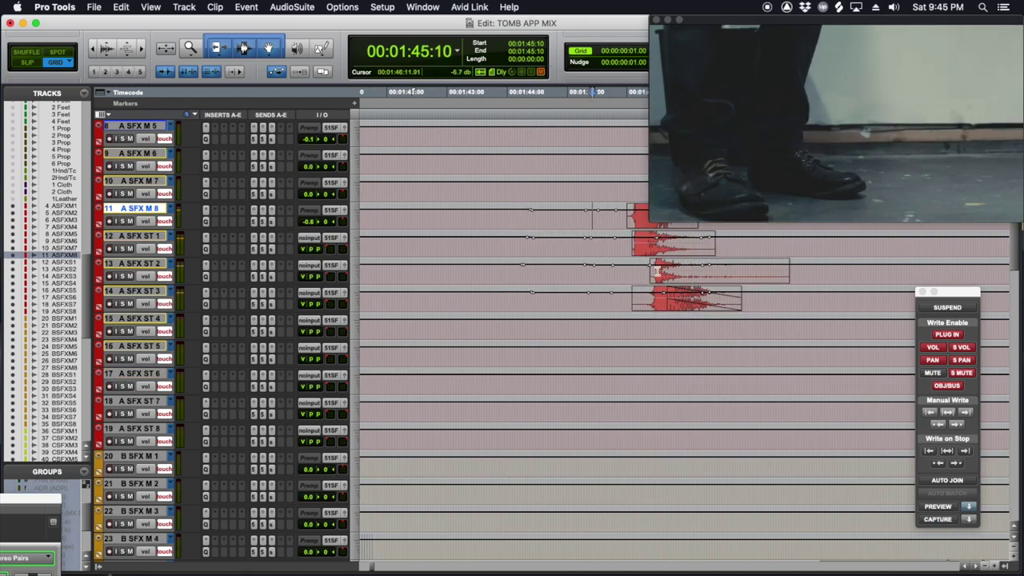
Examine the volume breakpoints ahead of the A SFX M 8 clip by playing from 00:01:45:15 and checking 00:01:45:09 and 00:01:45:12.
scroll(589, 292, "up", 3)
scroll(513, 295, "right", 3)
key("space")
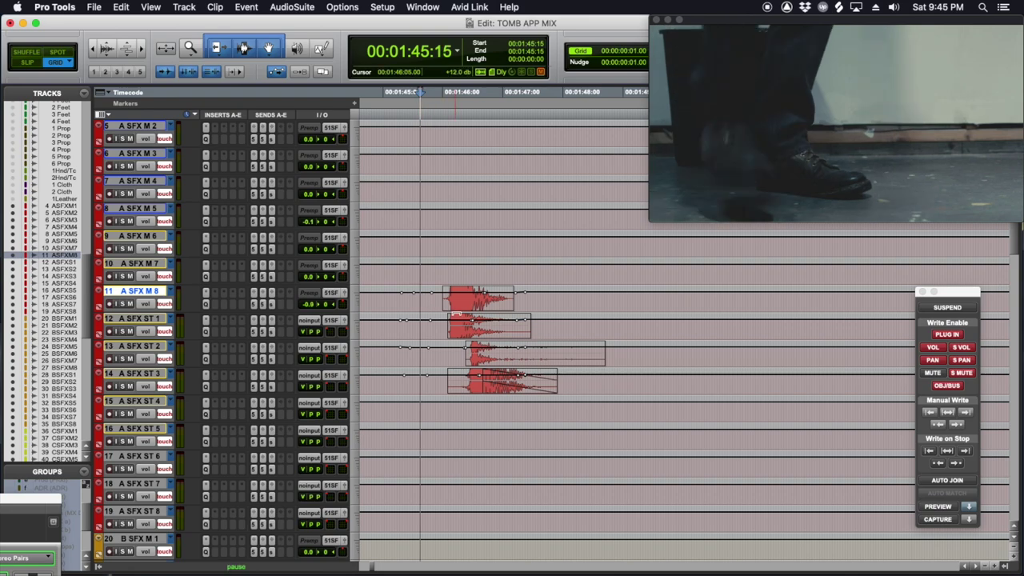
key("space")
left_click(418, 300)
left_click(404, 300)
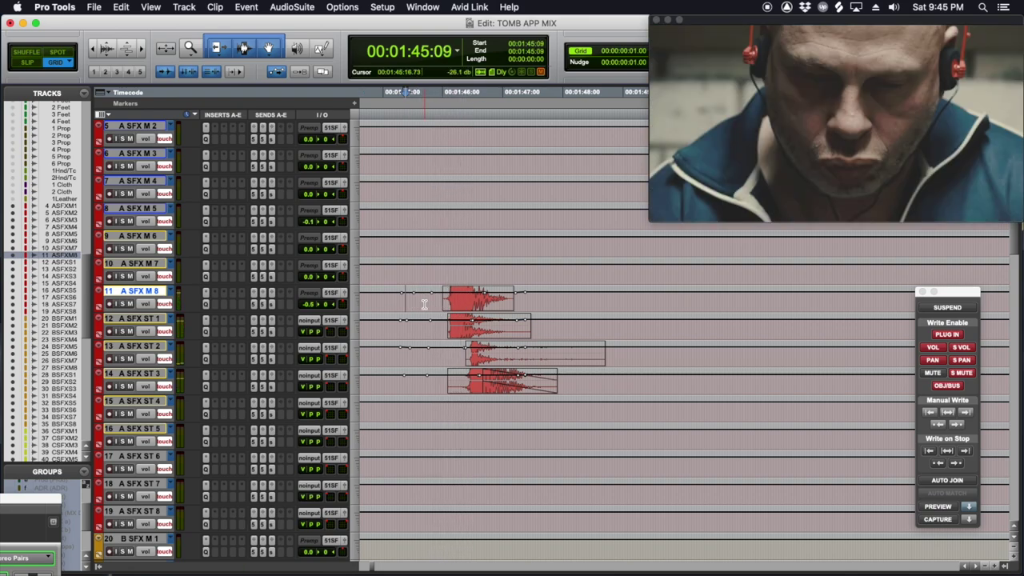
left_click(413, 298)
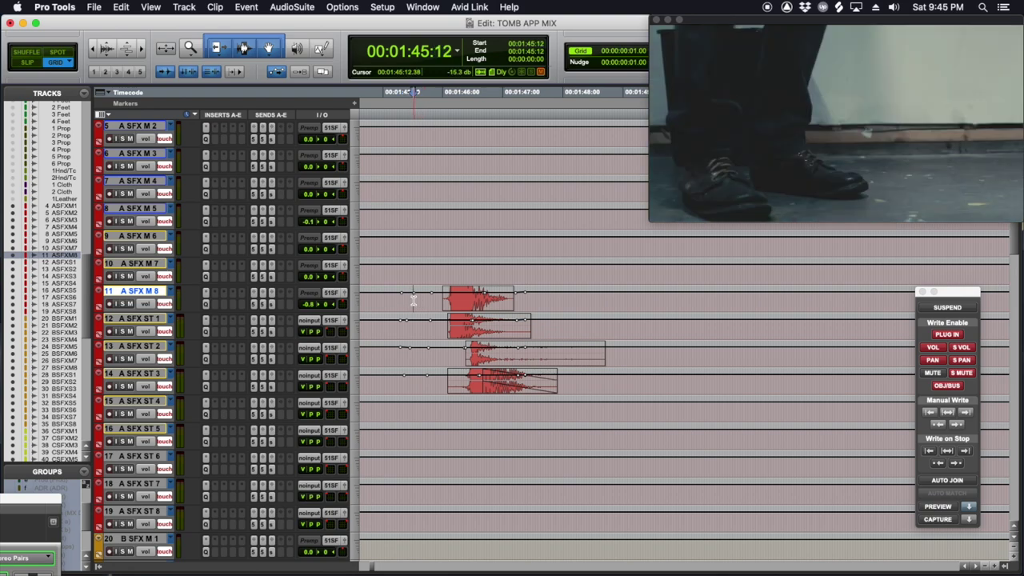
Play the A SFX M 8 and A SFX ST 1 to ST 3 clips from 00:01:45:12 and again from 00:01:45:04.
key("space")
key("space")
left_click(392, 297)
key("space")
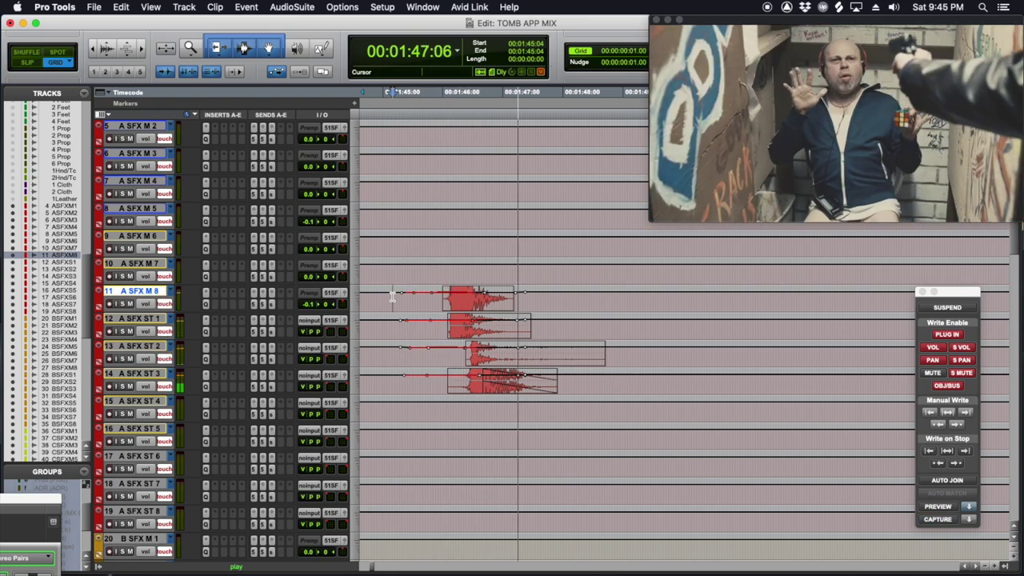
key("space")
Recall memory location 2 to show the SFX reverb returns with the Feet, Prop and Cloth foley tracks.
key("KP_Decimal")
key("2")
key("KP_Decimal")
scroll(426, 326, "up", 2)
scroll(427, 326, "up", 1)
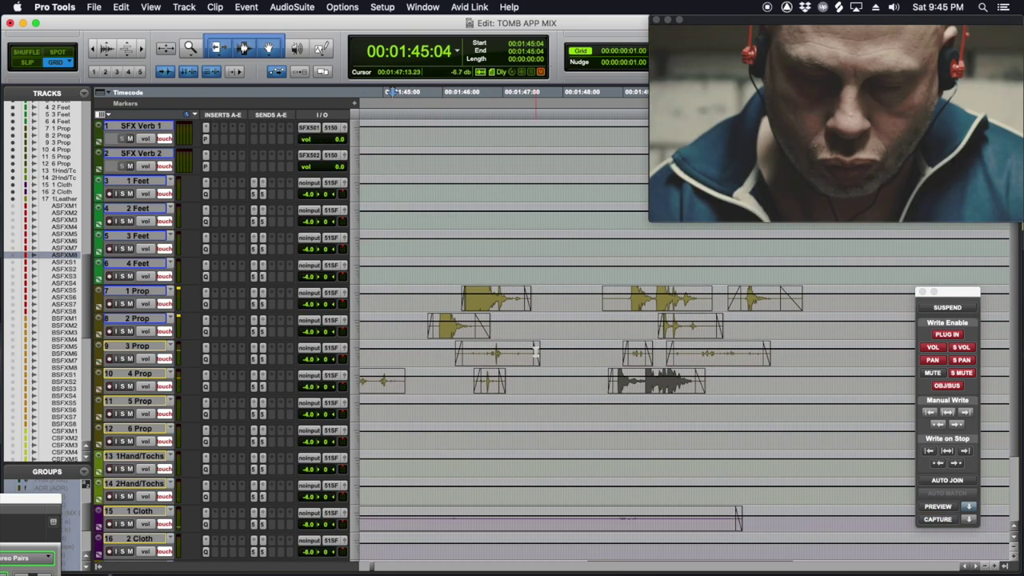
Solo the 1 Feet track and play its footstep clips from 00:01:11:04.
scroll(539, 354, "left", 3)
key("r")
key("r")
scroll(567, 330, "left", 4)
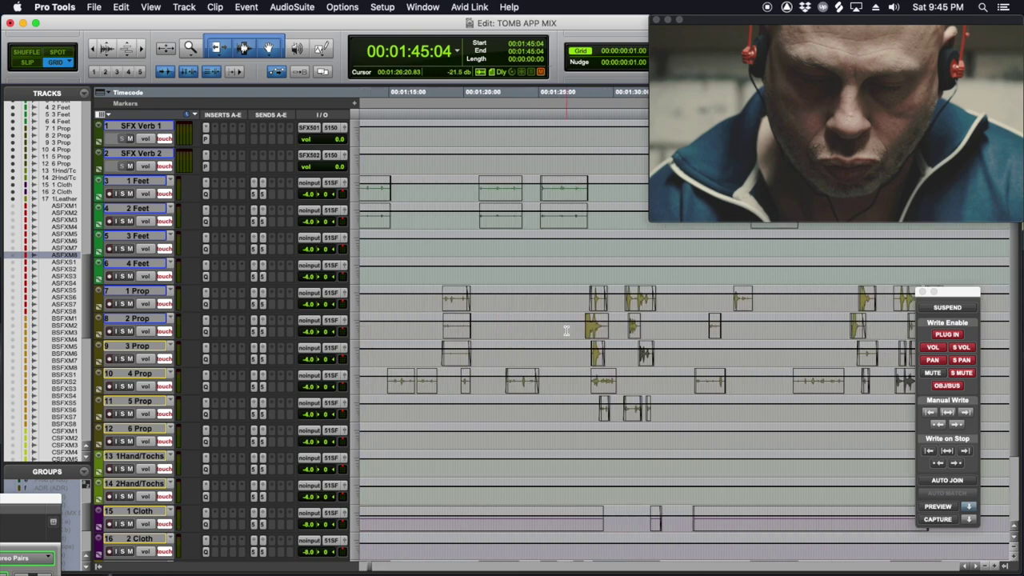
scroll(571, 329, "left", 2)
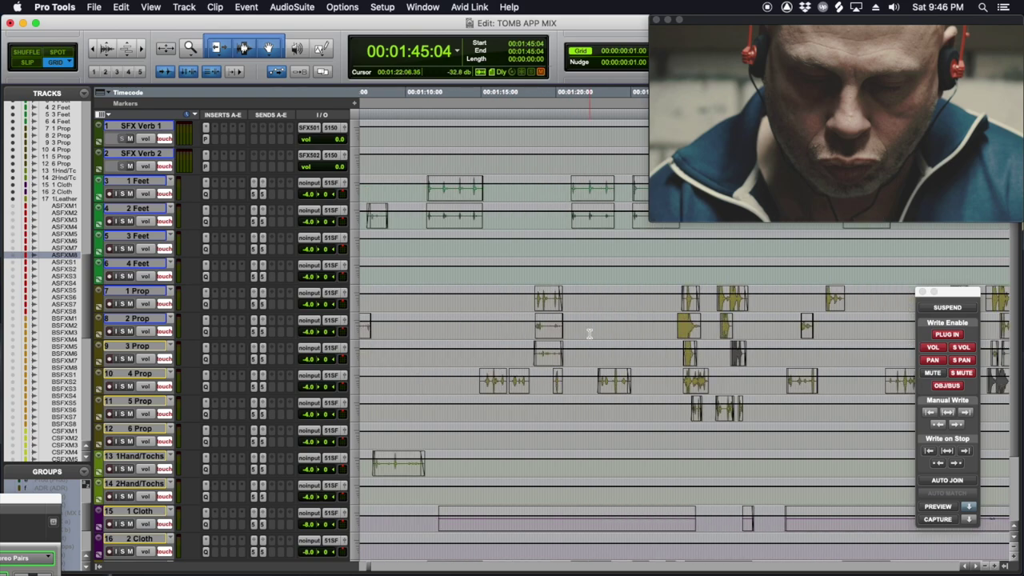
scroll(564, 314, "left", 2)
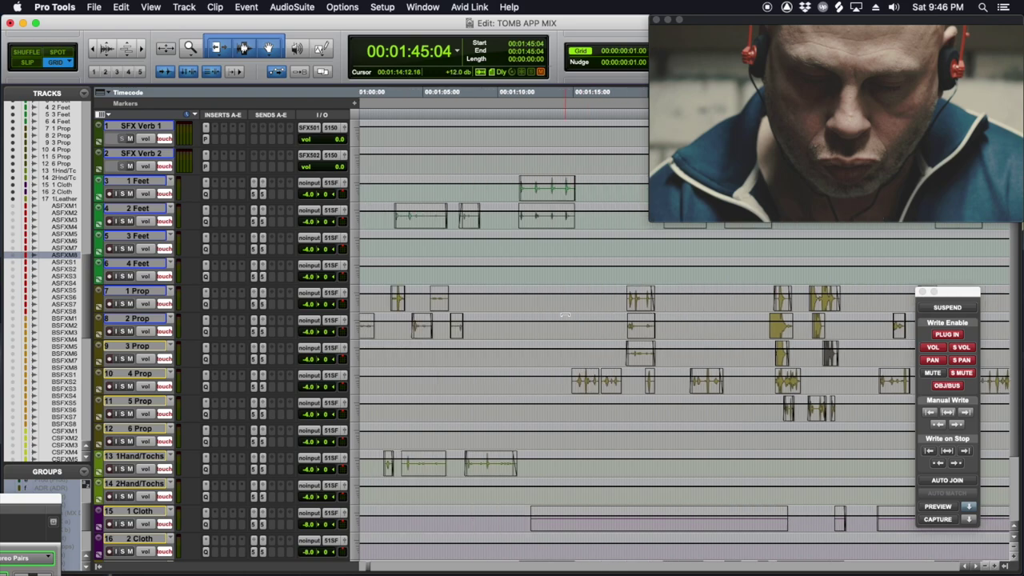
left_click(540, 195)
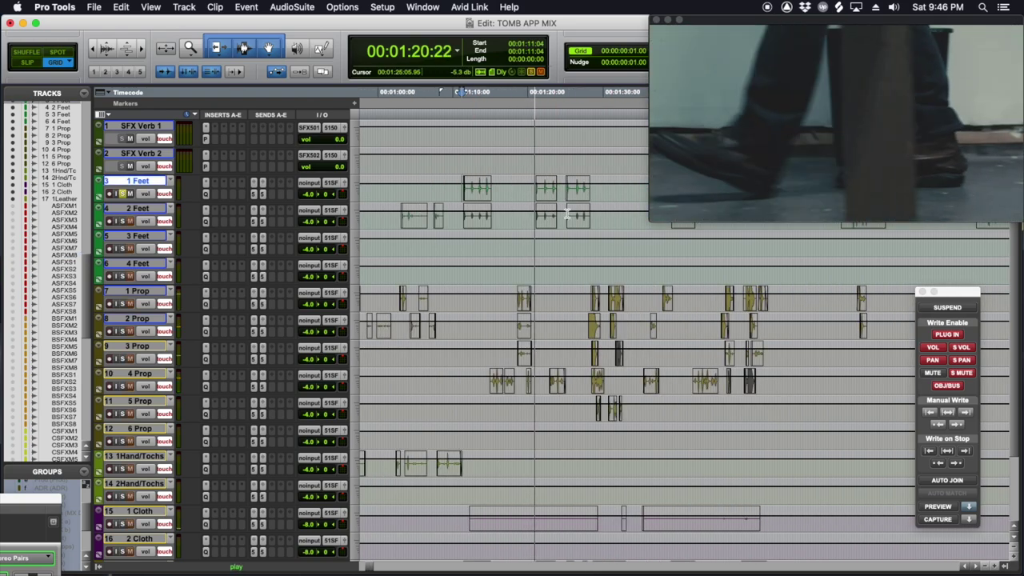
key("space")
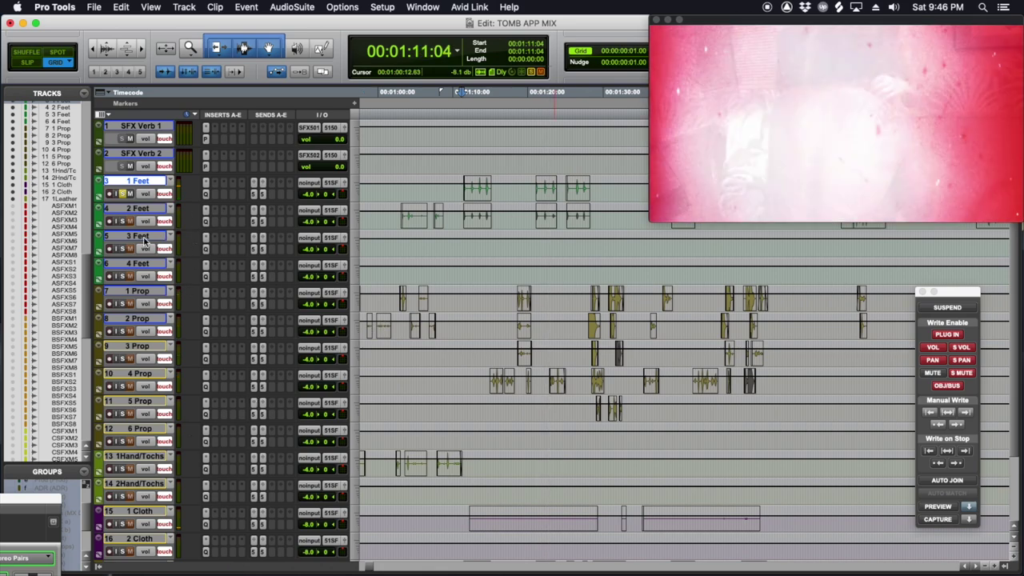
Show the hidden MSX Verb 1 track in the session above SFX Verb 1.
scroll(67, 284, "up", 10)
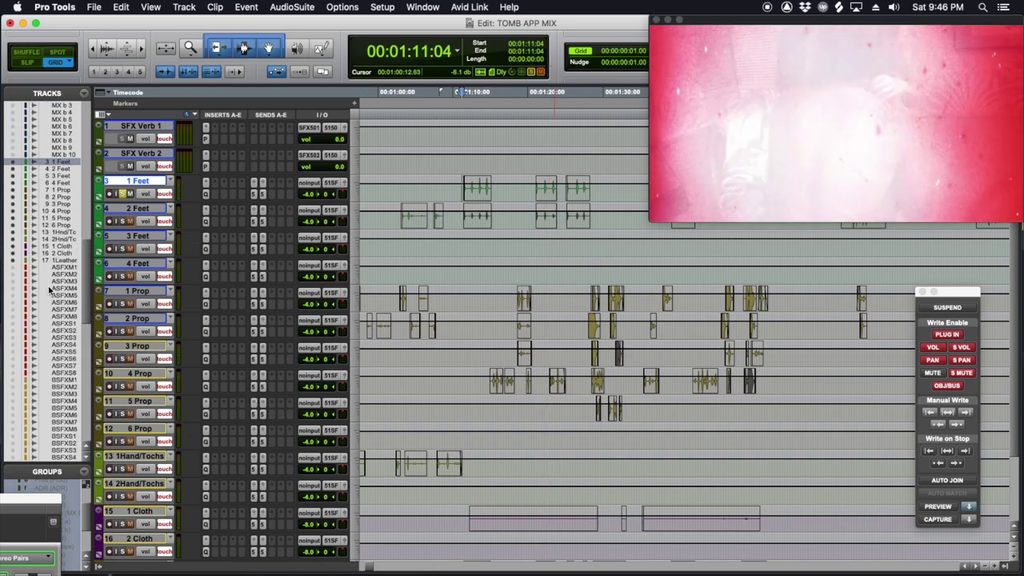
scroll(50, 290, "up", 3)
scroll(50, 240, "up", 3)
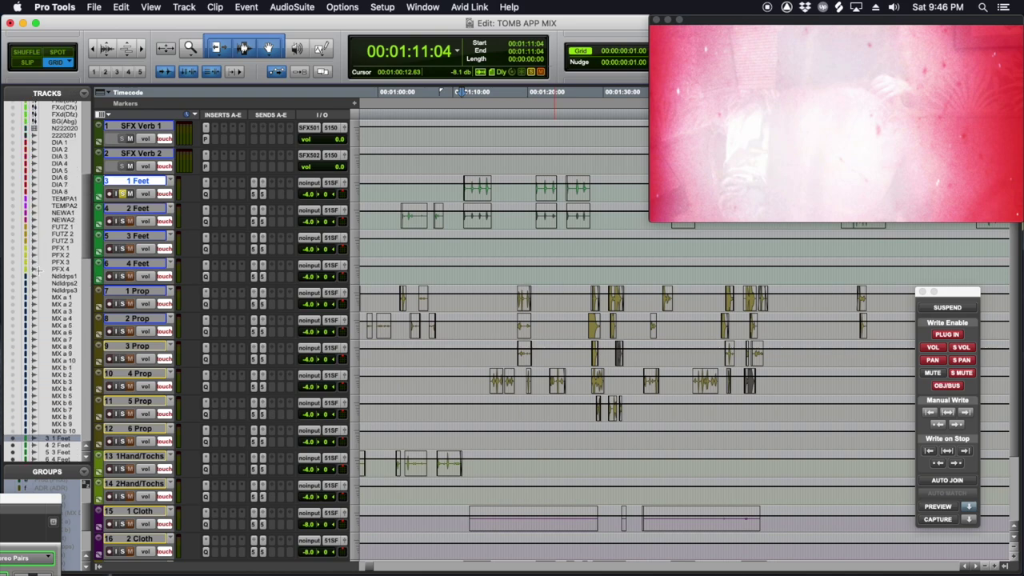
scroll(35, 291, "up", 12)
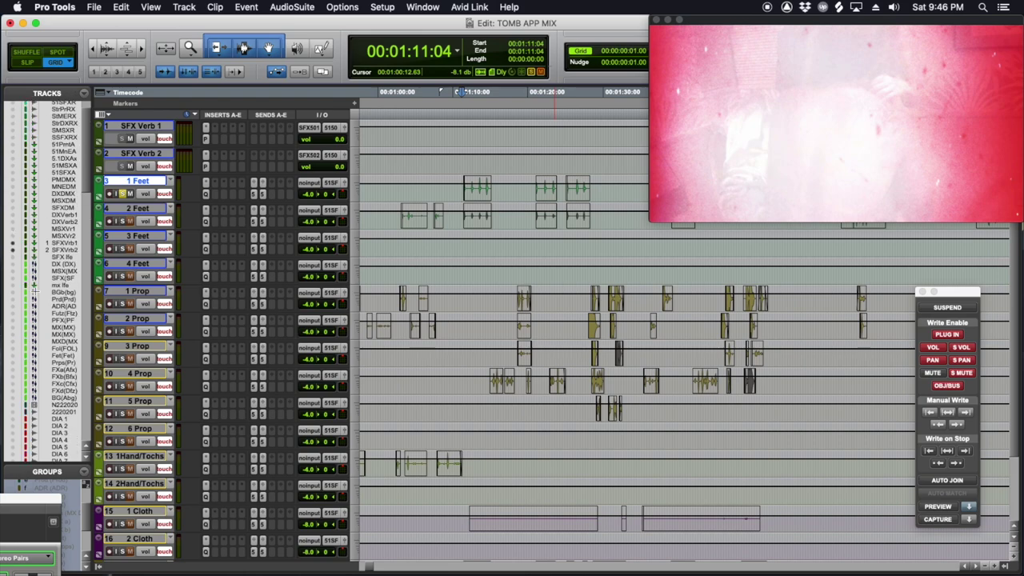
left_click(13, 230)
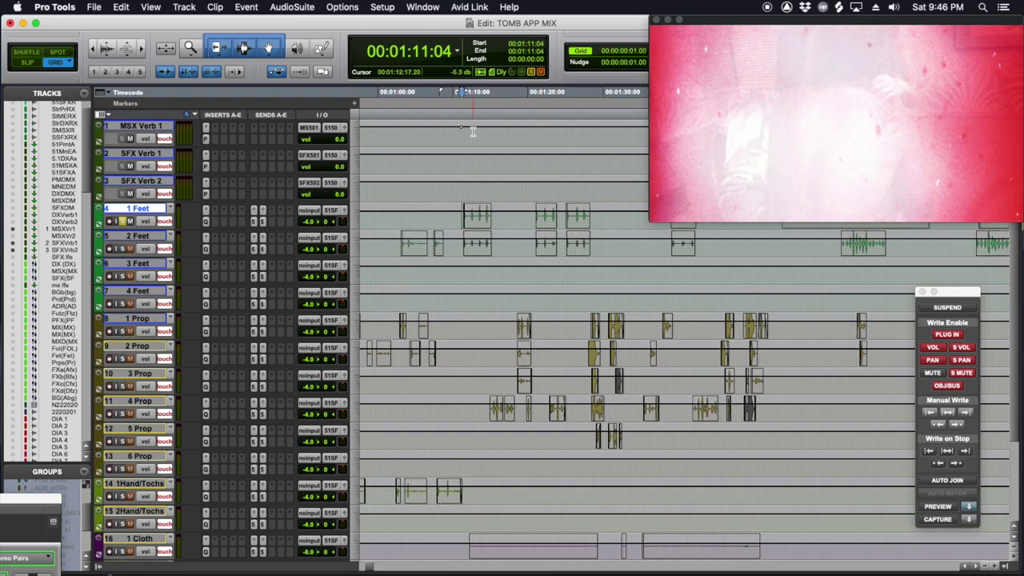
Copy all automation on MSX Verb 1 from 00:01:12:17 to 00:01:24:09.
left_click_drag(472, 131, 560, 132)
left_click(121, 7)
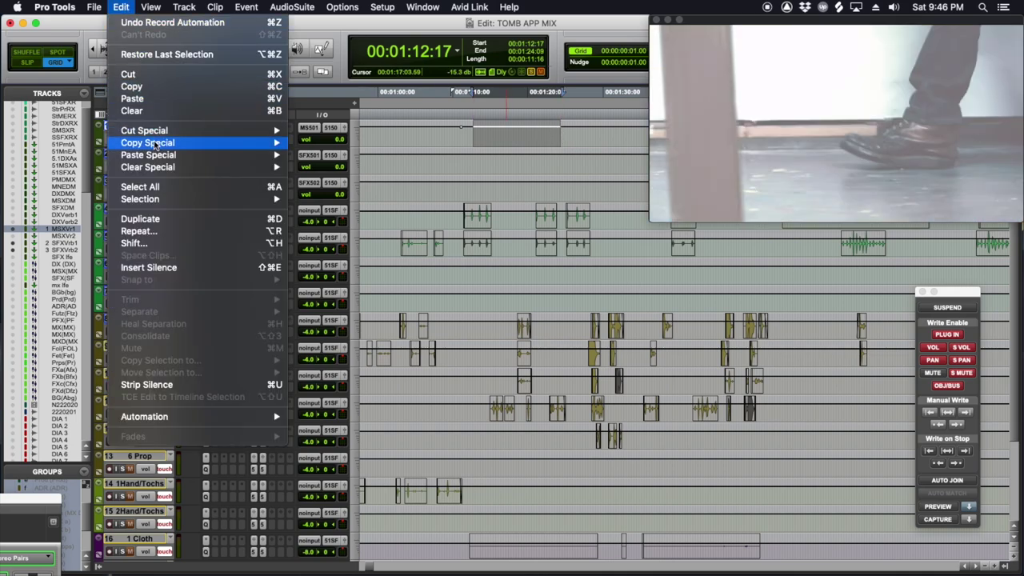
mouse_move(250, 149)
left_click(331, 174)
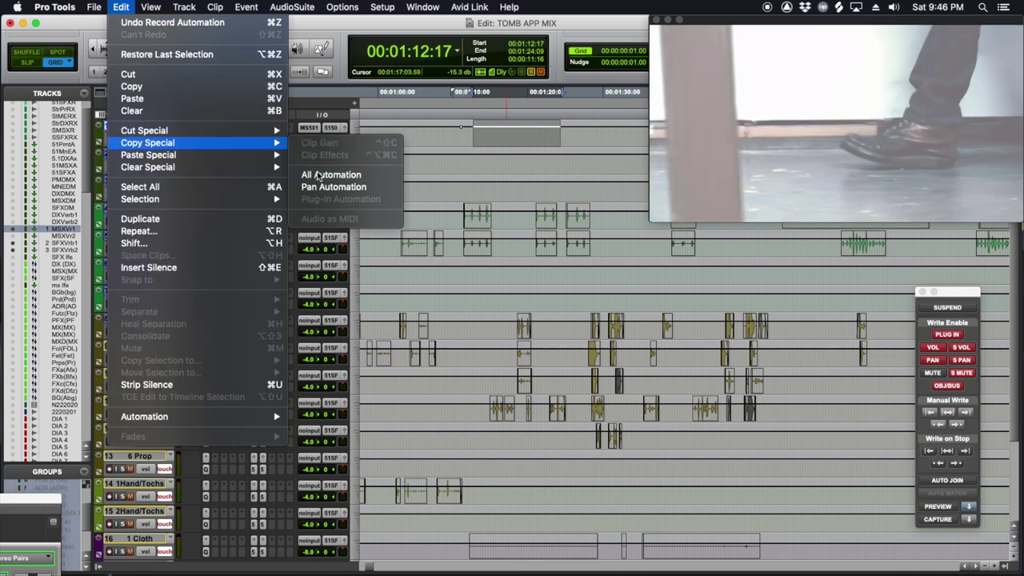
Paste the copied automation onto SFX Verb 1 from 00:01:10:20 to 00:01:52:15.
left_click_drag(468, 166, 404, 161)
scroll(474, 163, "right", 5)
scroll(473, 162, "right", 5)
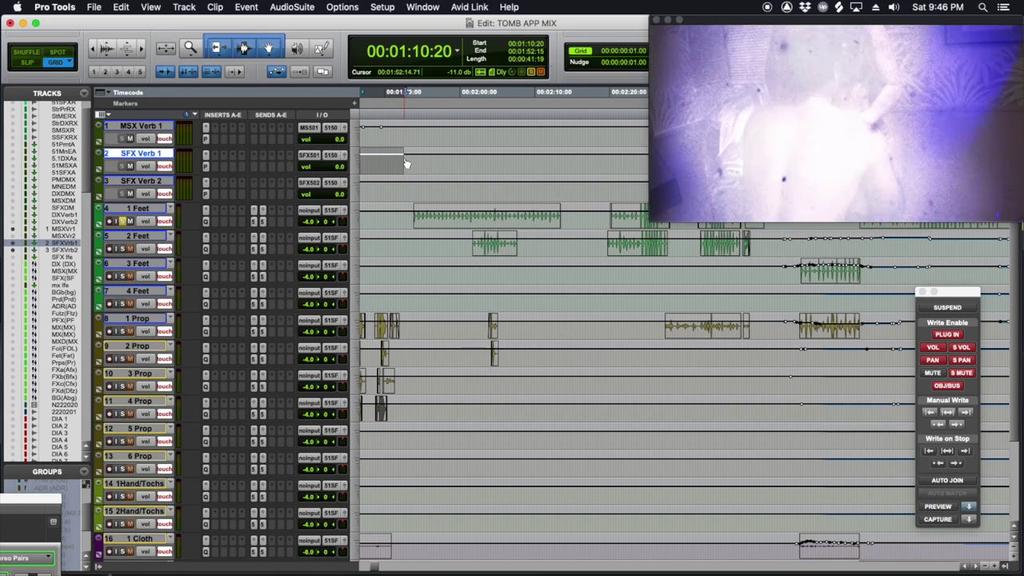
scroll(457, 177, "left", 5)
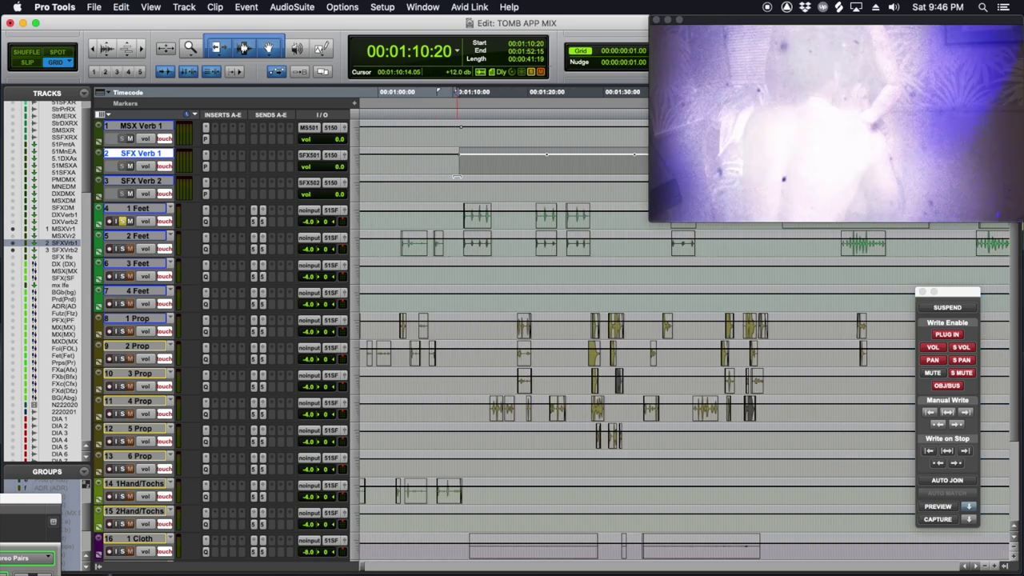
Check the reverb plug-ins on SFX Verb 1 and MSX Verb 1 at 00:01:13:22, and close the plug-in window.
left_click(483, 157)
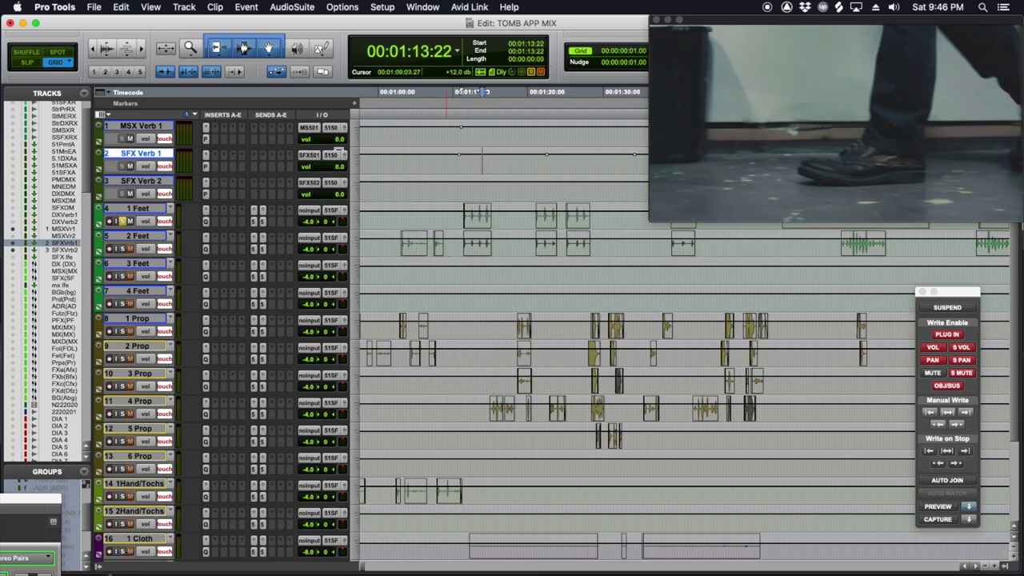
left_click(205, 166)
left_click_drag(227, 23, 237, 170)
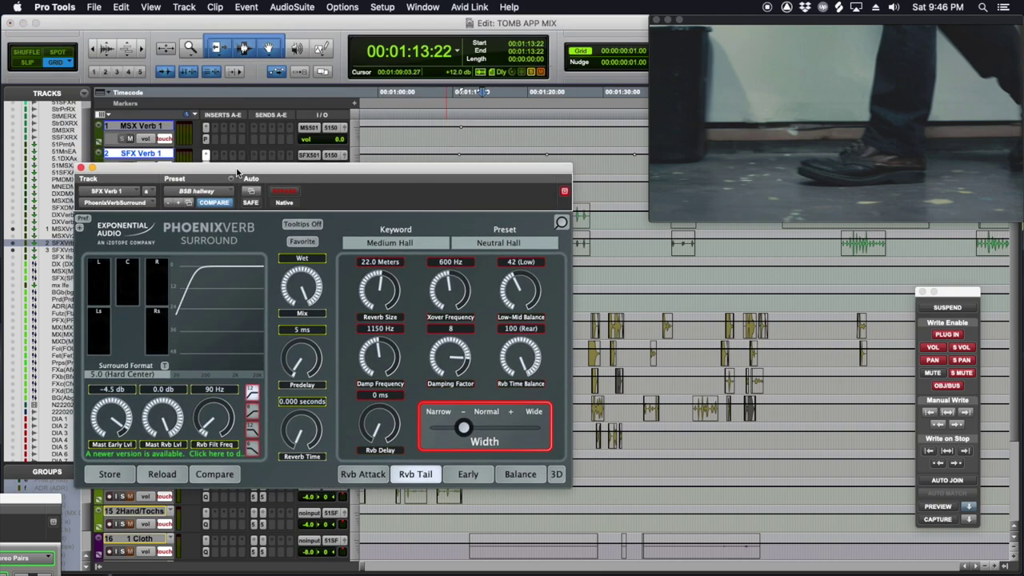
left_click(207, 140)
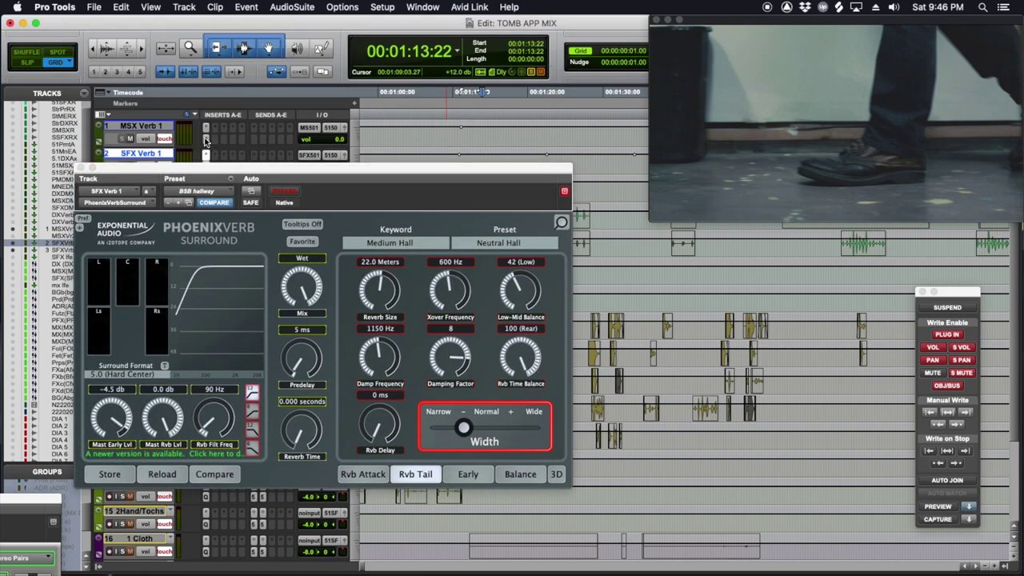
left_click(80, 169)
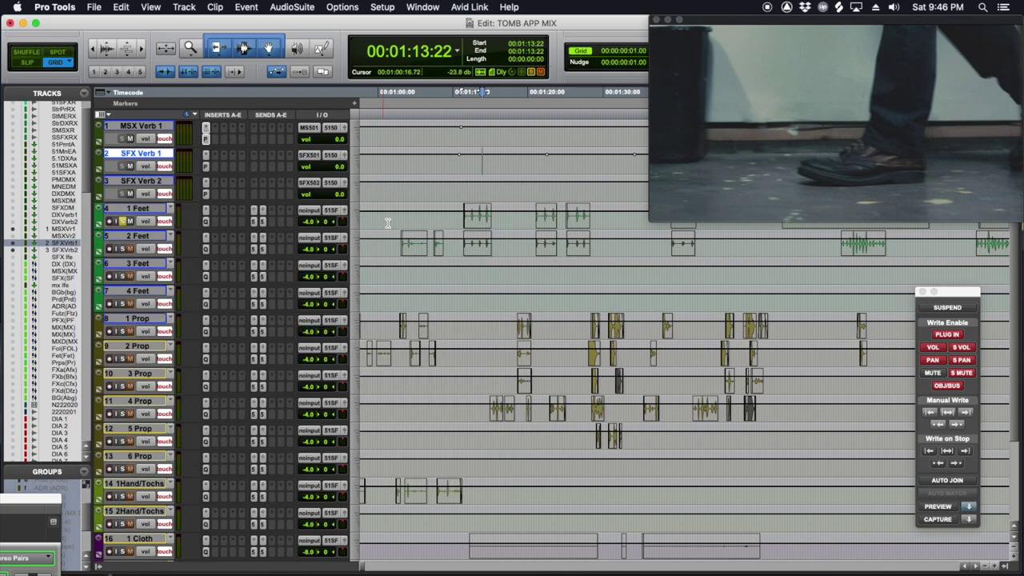
Show the send A level automation to SFX 5.0 Verb 1 on the 1 Feet track.
left_click(462, 218)
left_click(152, 222)
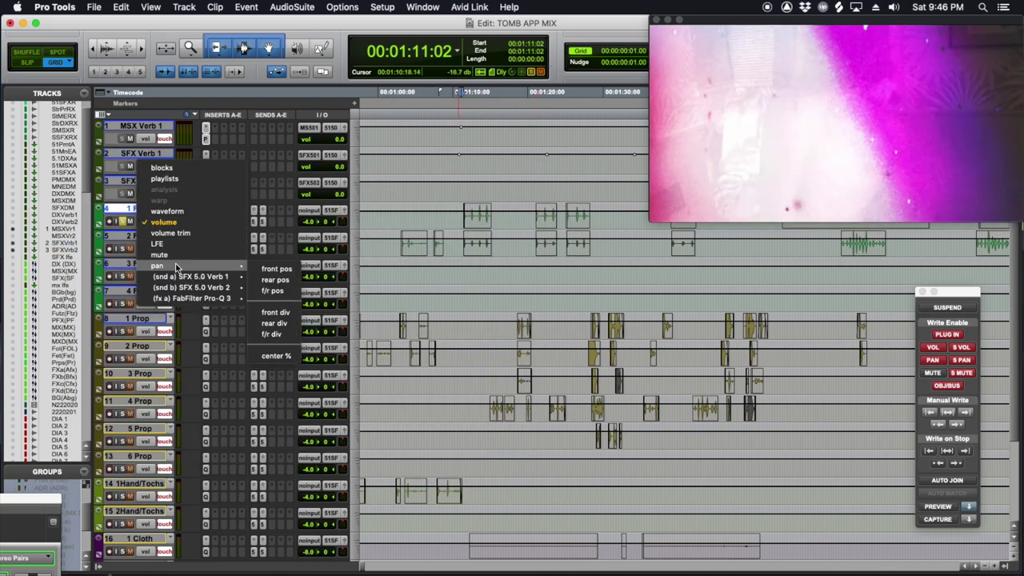
mouse_move(177, 276)
left_click(270, 280)
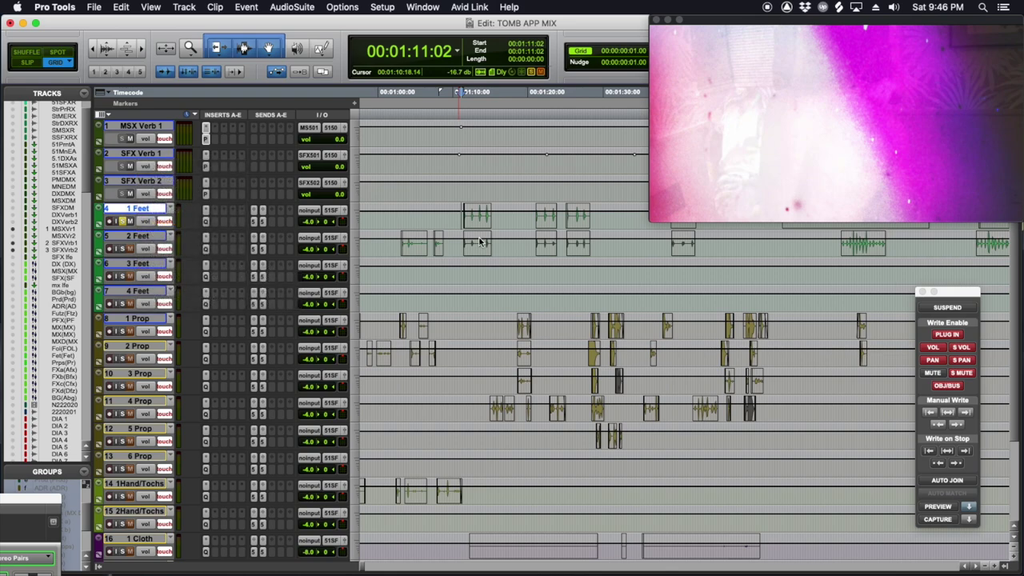
Raise the send A level over the 1 Feet clip from 00:01:11:10 to 00:01:15:05 while playing it back.
left_click_drag(462, 216, 506, 218)
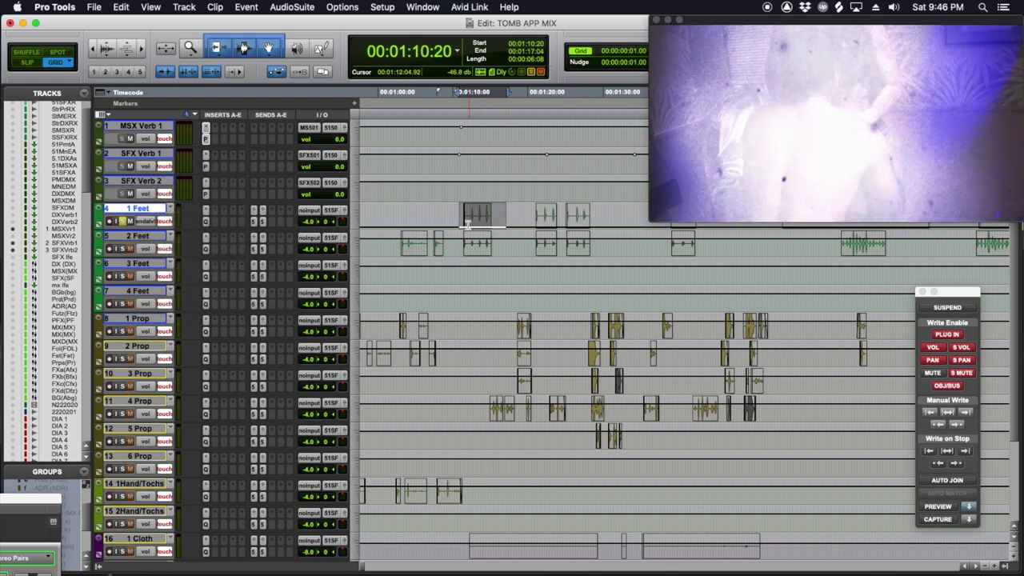
left_click(465, 218)
double_click(477, 214)
key("space")
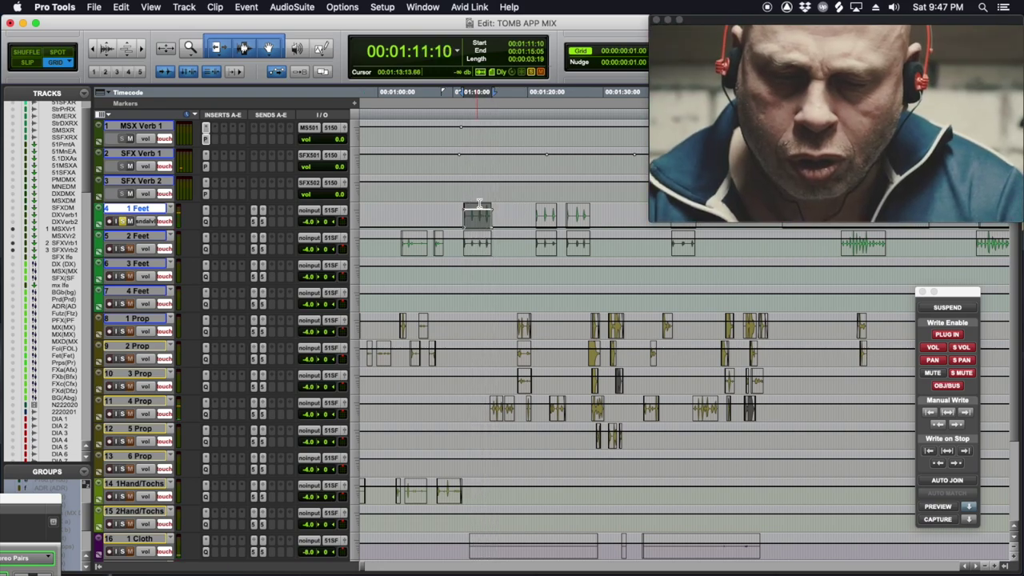
key("space")
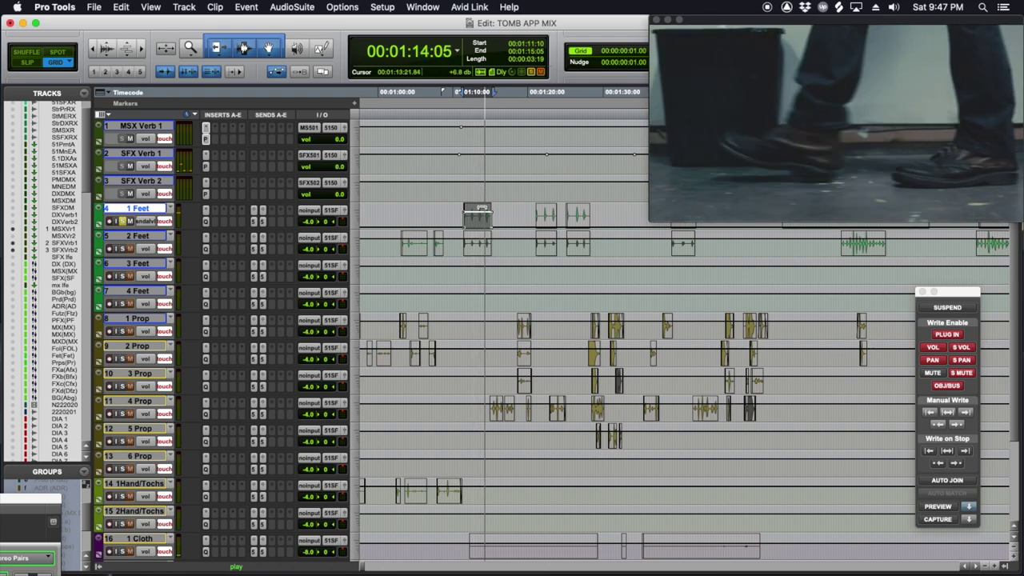
Extend the raised send A level on 1 Feet from 00:01:14:10 across the following footstep clips.
left_click_drag(485, 219, 486, 219)
key("r")
key("r")
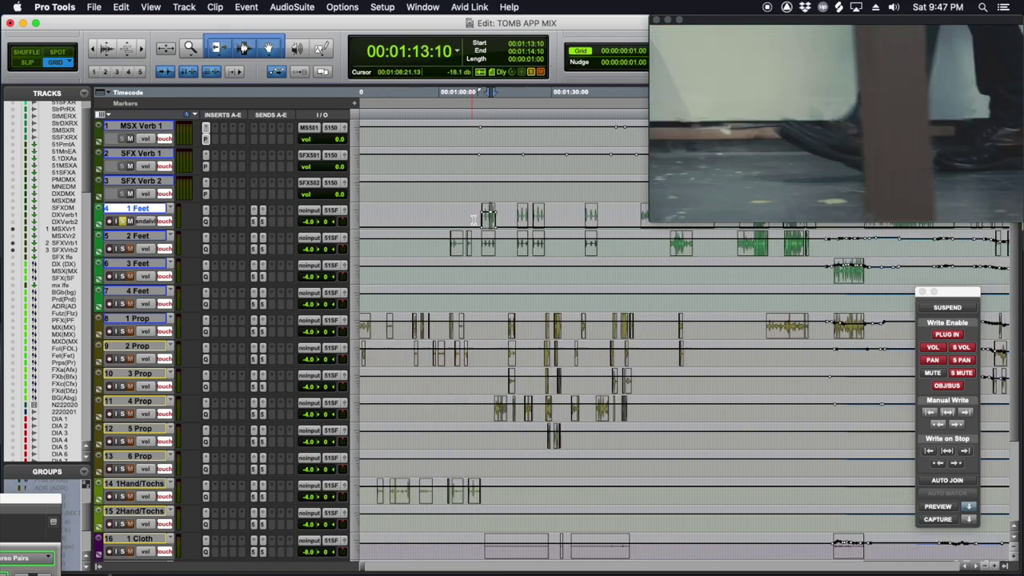
scroll(486, 221, "right", 5)
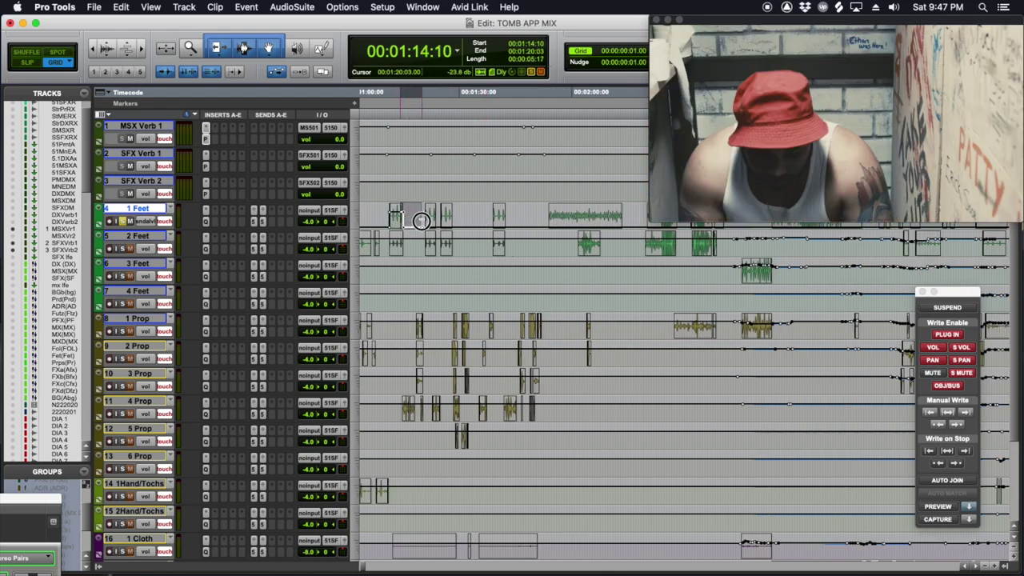
left_click_drag(441, 223, 490, 227)
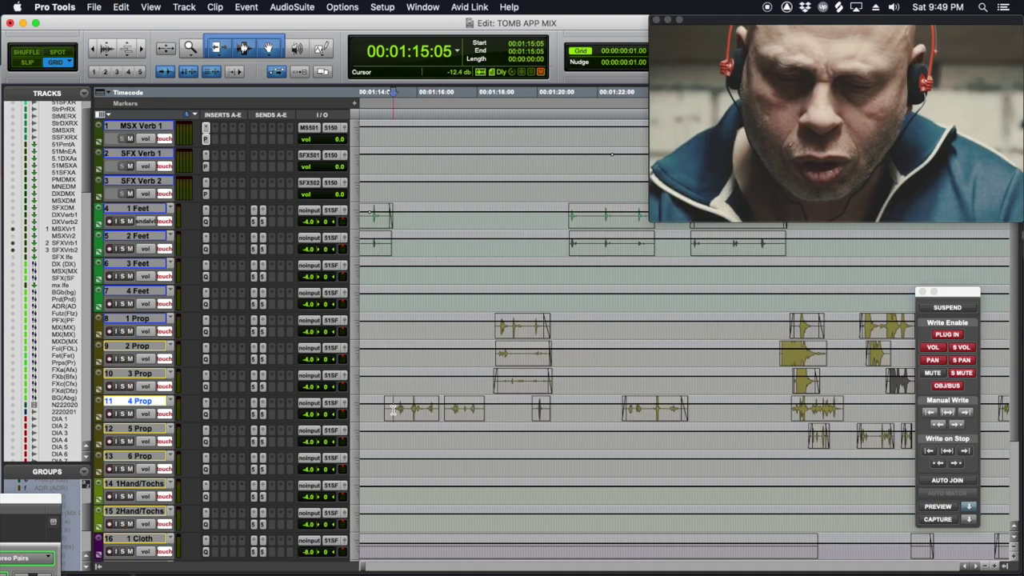
Play the 4 Prop clips soloed from 00:01:15:05.
key("space")
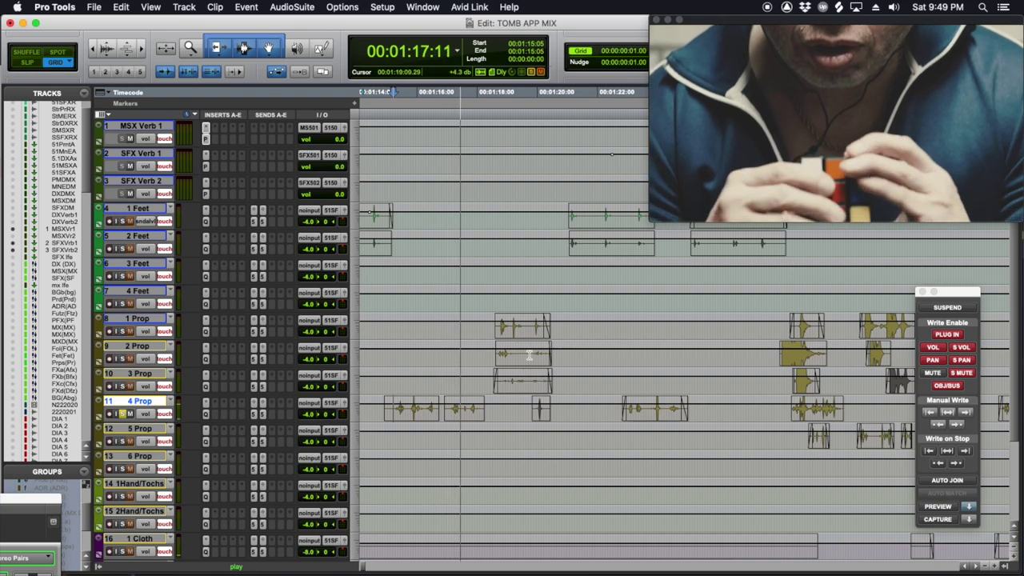
key("space")
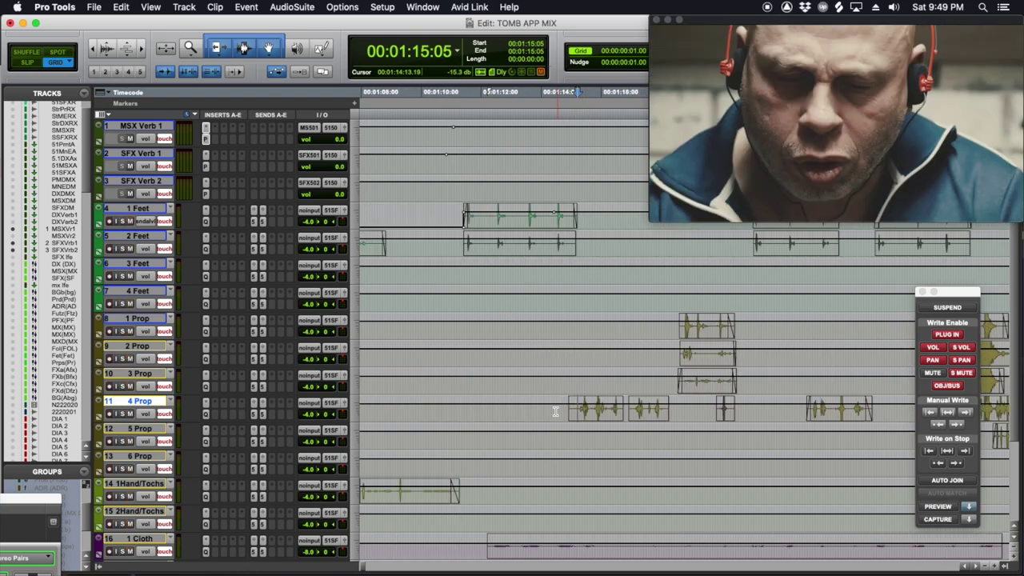
scroll(555, 412, "left", 3)
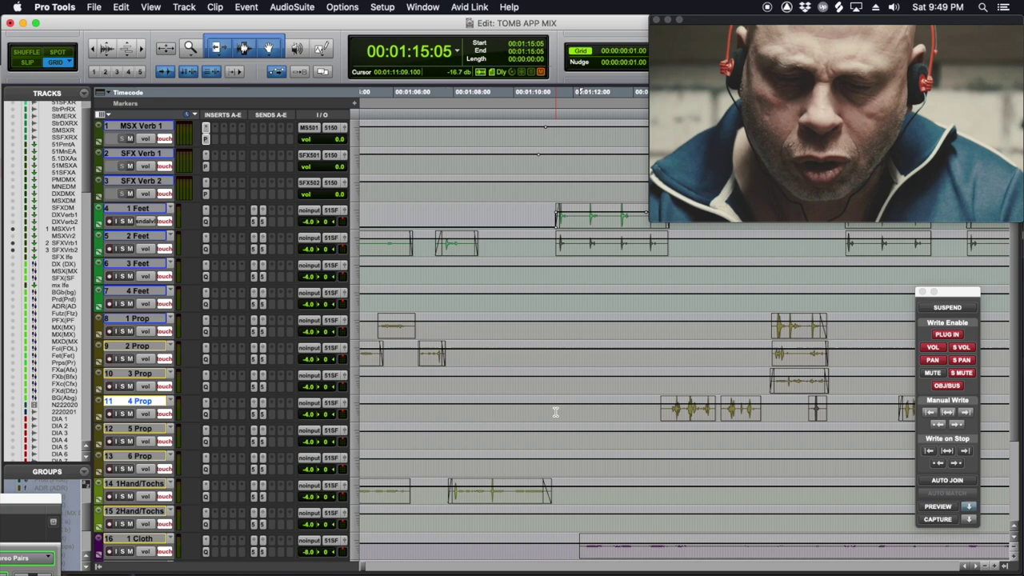
Show the send A level automation to SFX 5.0 Verb 1 on all foley tracks, down to 1 Leather.
left_click(596, 246)
scroll(596, 246, "right", 3)
scroll(534, 233, "down", 5)
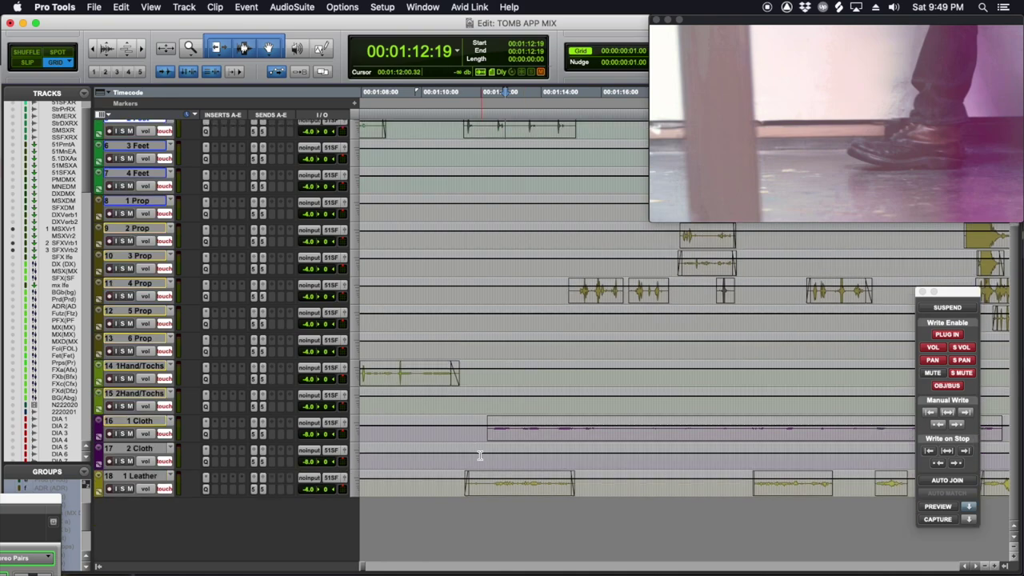
left_click(144, 489)
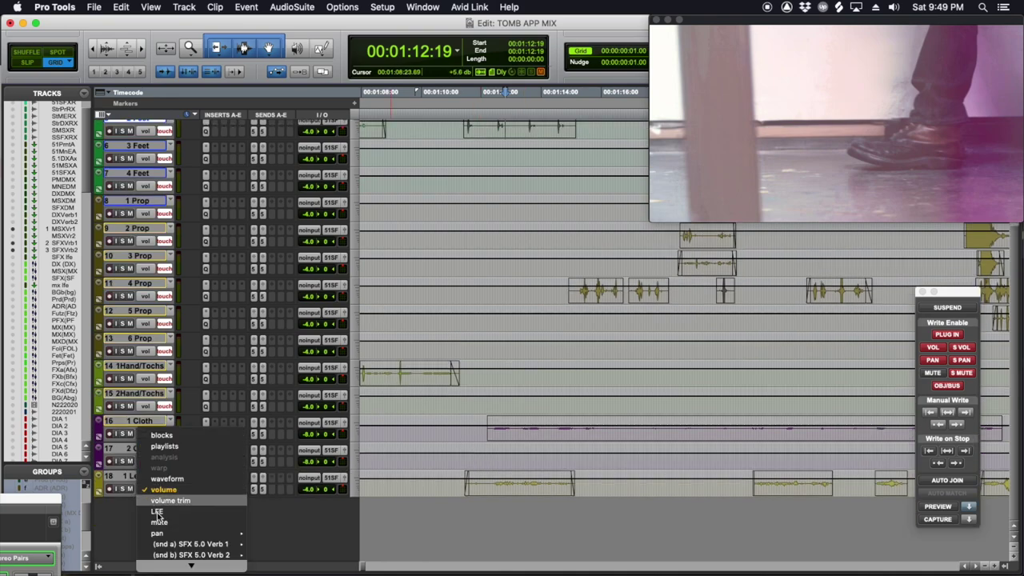
mouse_move(186, 551)
left_click(269, 544)
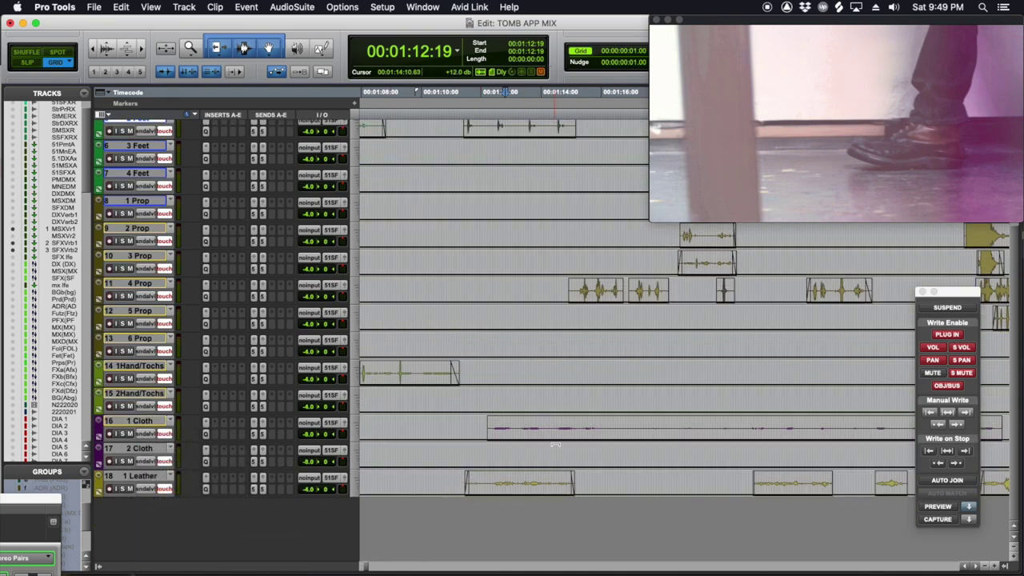
Play the 1 Feet clip from 00:01:11:10 to 00:01:15:05 soloed in automation preview and open its FabFilter Pro-Q 3.
key("super+bracketleft")
left_click_drag(384, 482, 714, 485)
scroll(378, 220, "up", 3)
left_click(377, 220)
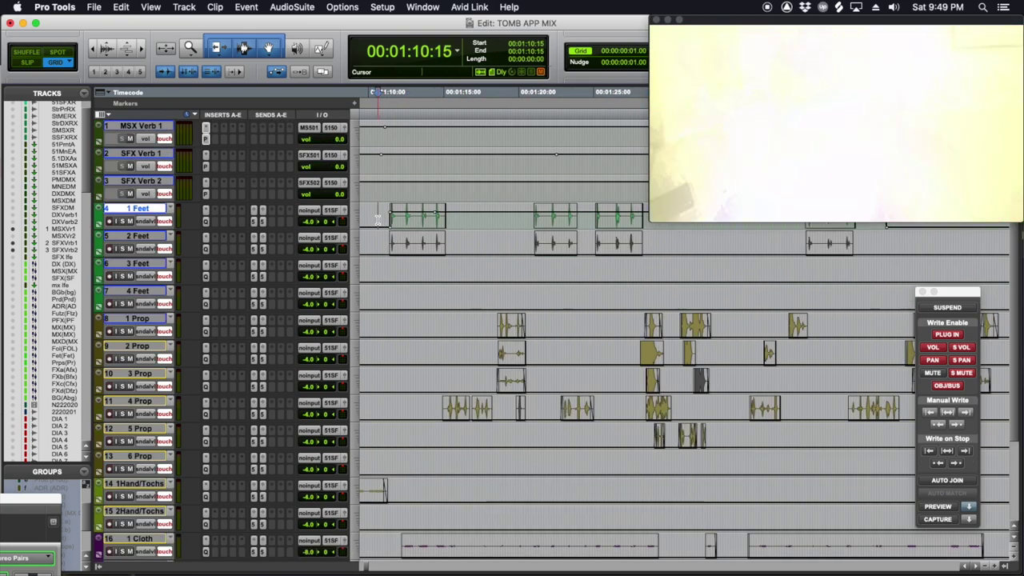
left_click(408, 223)
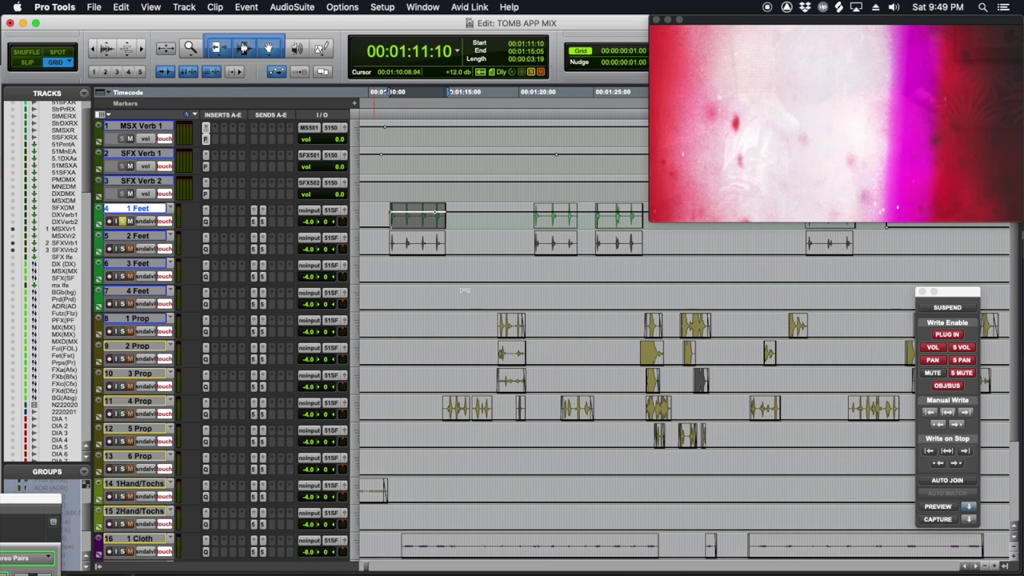
left_click(948, 508)
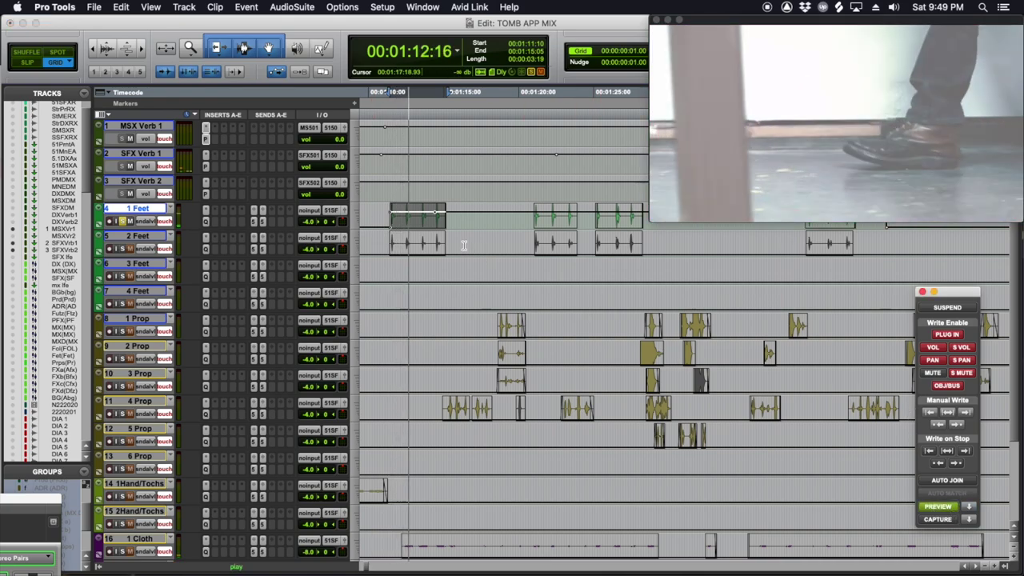
left_click(207, 223)
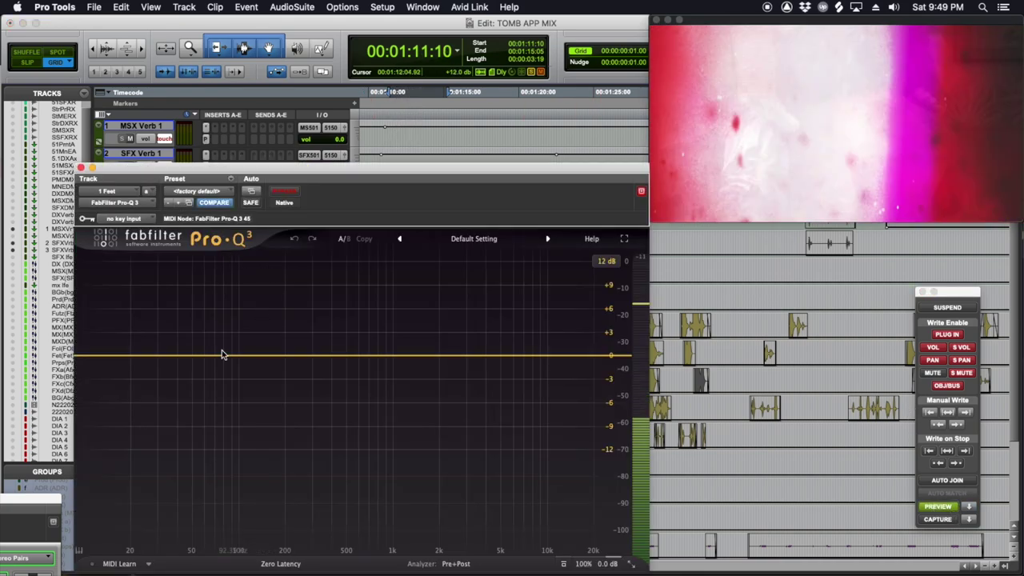
Add a Low Shelf band to the 1 Feet Pro-Q 3 that boosts about 9 dB around 190 Hz.
left_click_drag(182, 355, 227, 321)
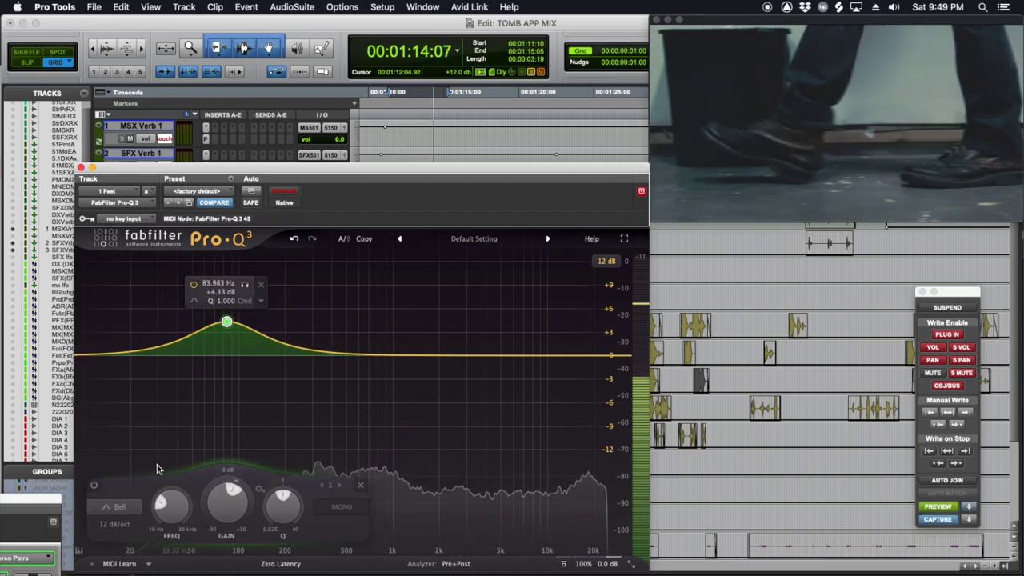
left_click(116, 507)
left_click(120, 396)
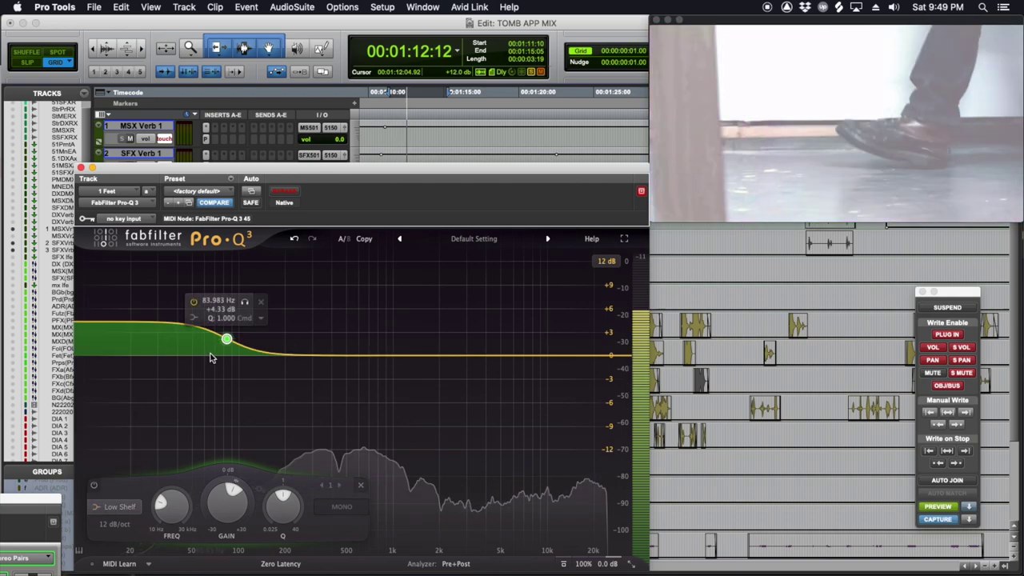
left_click_drag(227, 338, 281, 304)
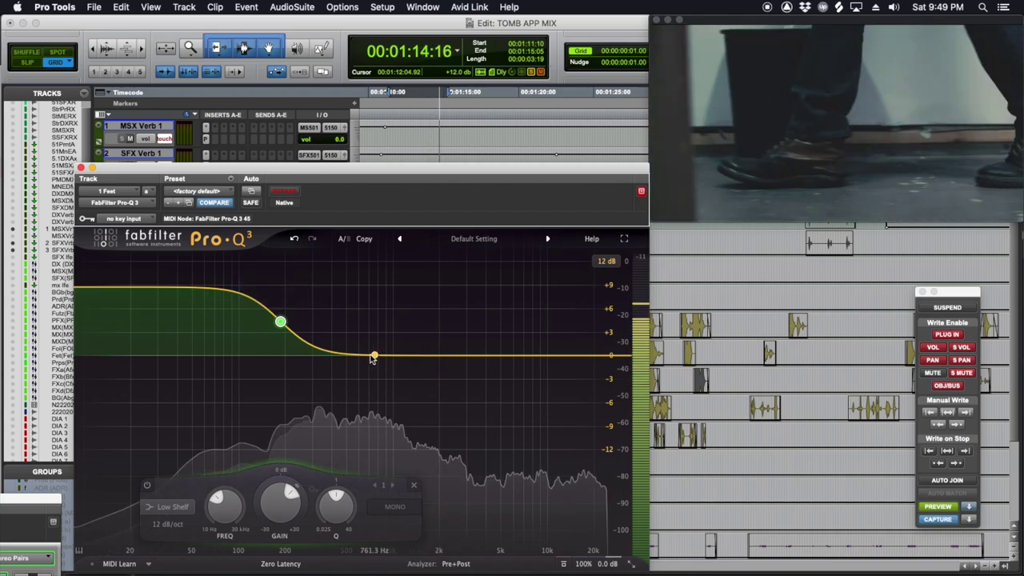
Cut a narrow band about 6 dB near 900 Hz, boost 6272.6 Hz by 3.76 dB, and close the 1 Feet equalizer.
left_click_drag(372, 357, 369, 283)
left_click_drag(433, 493, 437, 503)
left_click_drag(370, 284, 384, 403)
left_click_drag(493, 345, 514, 326)
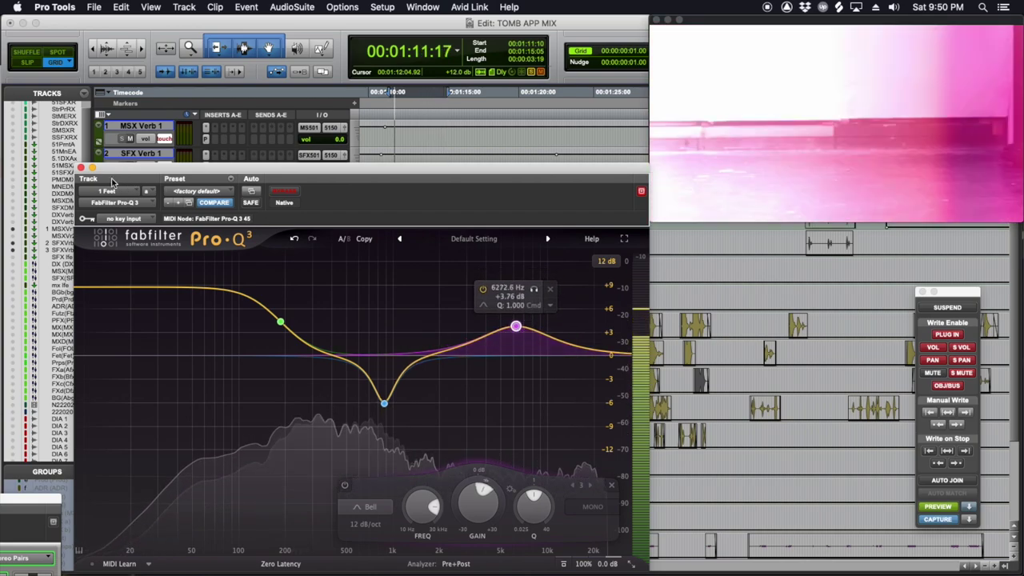
left_click(81, 168)
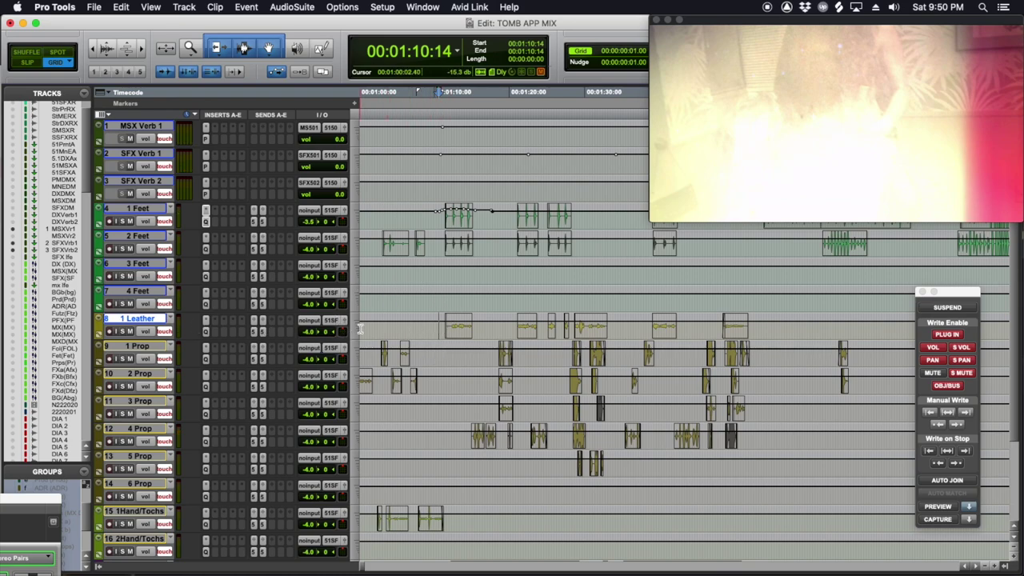
Enlarge the 1 Leather and 1 Feet tracks and move 1 Leather directly below 1 Feet.
left_click(360, 328)
left_click(376, 355)
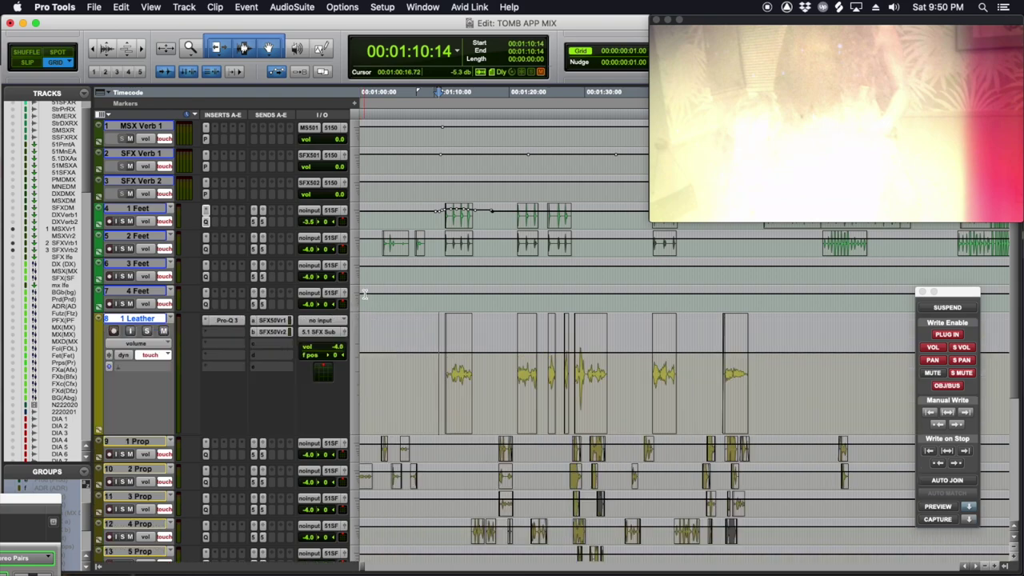
left_click(357, 221)
left_click(373, 243)
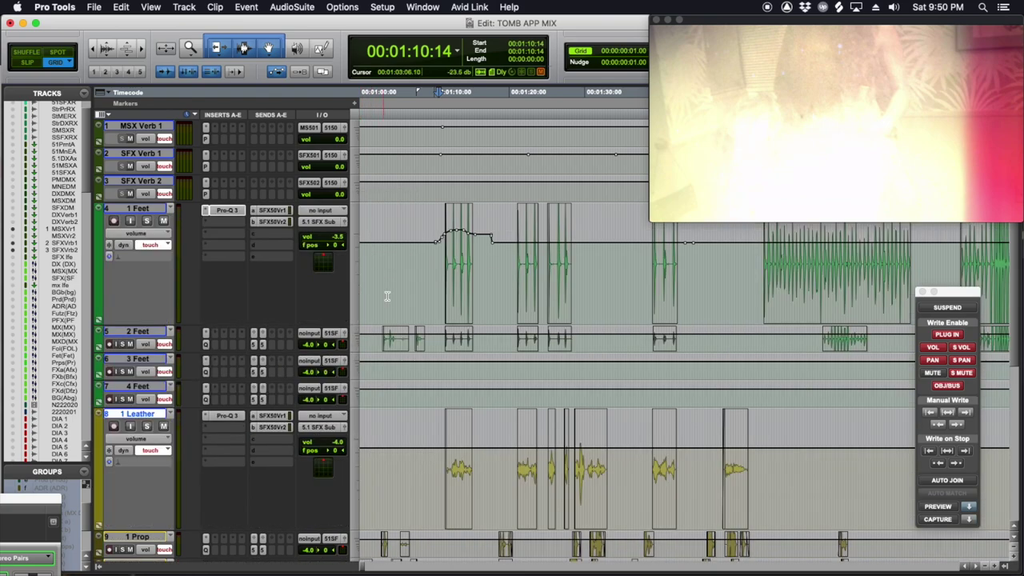
left_click_drag(146, 418, 138, 324)
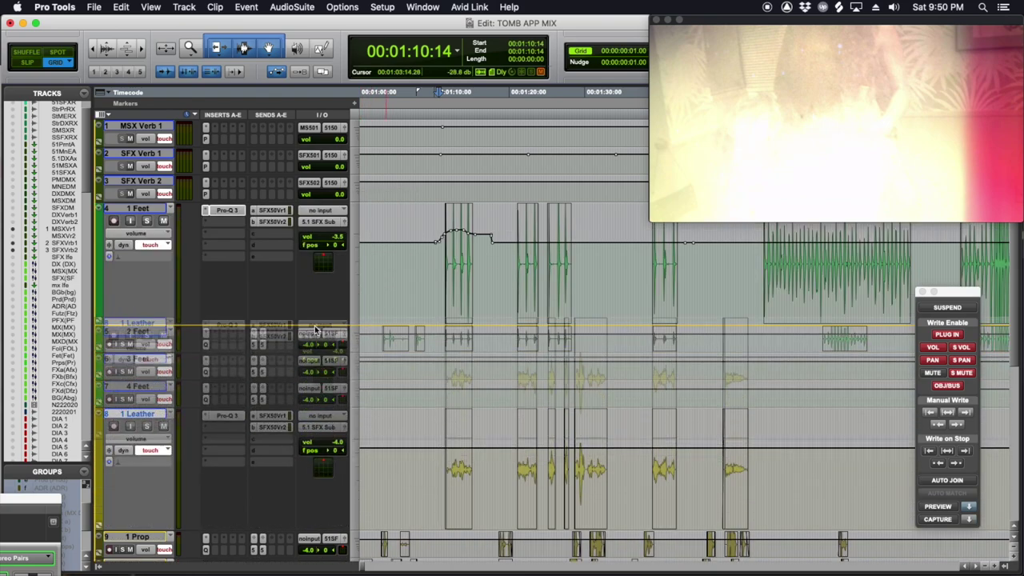
Write raised volume automation over the first 1 Leather clip while playing back from 00:01:11:03.
left_click(469, 282)
key("t")
key("t")
key("t")
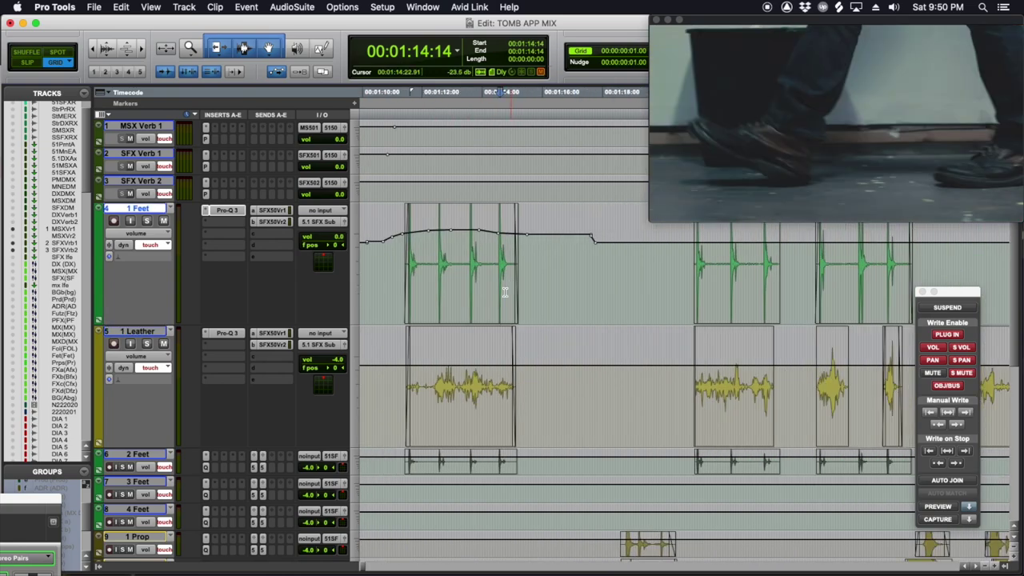
left_click(395, 379)
key("space")
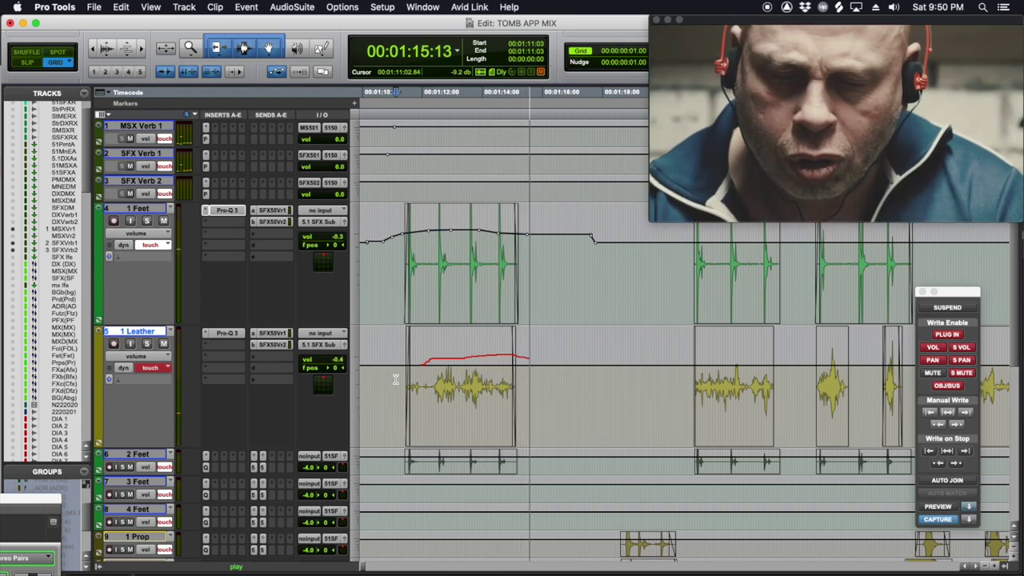
key("space")
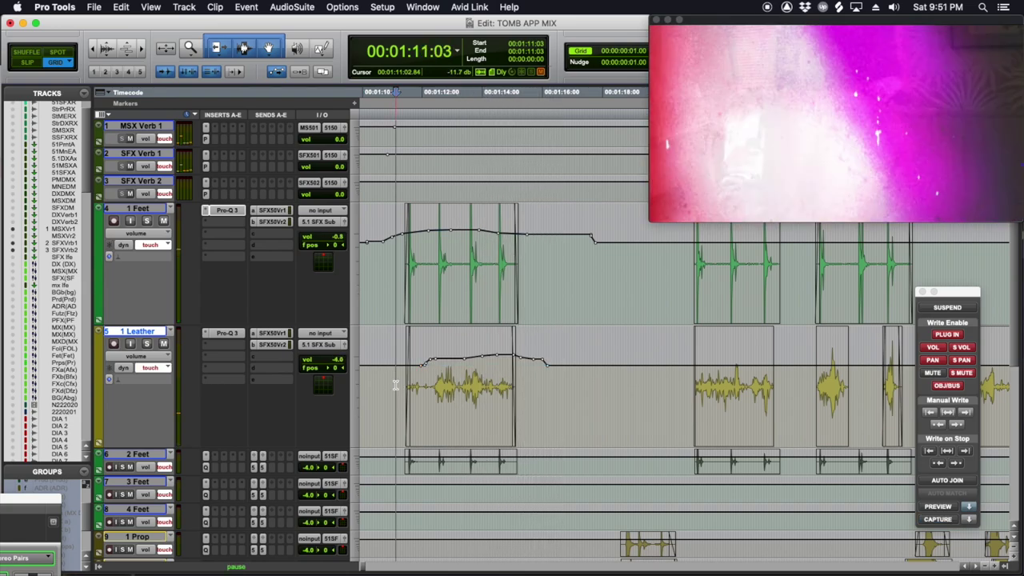
Ride the 1 Leather and 1 Feet volumes during playback from 00:01:11:03 through the footstep clips before 00:01:29.
key("space")
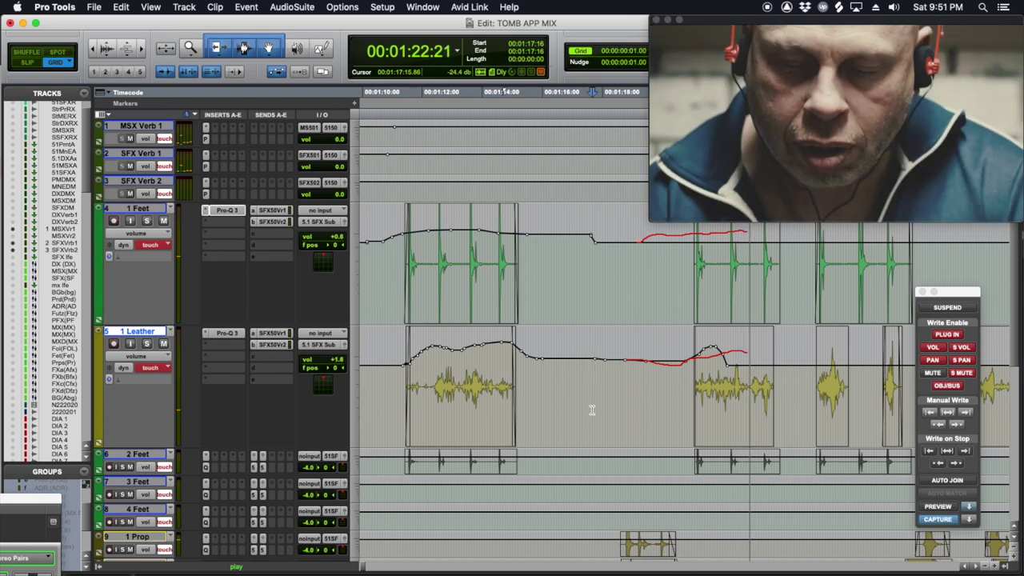
key("space")
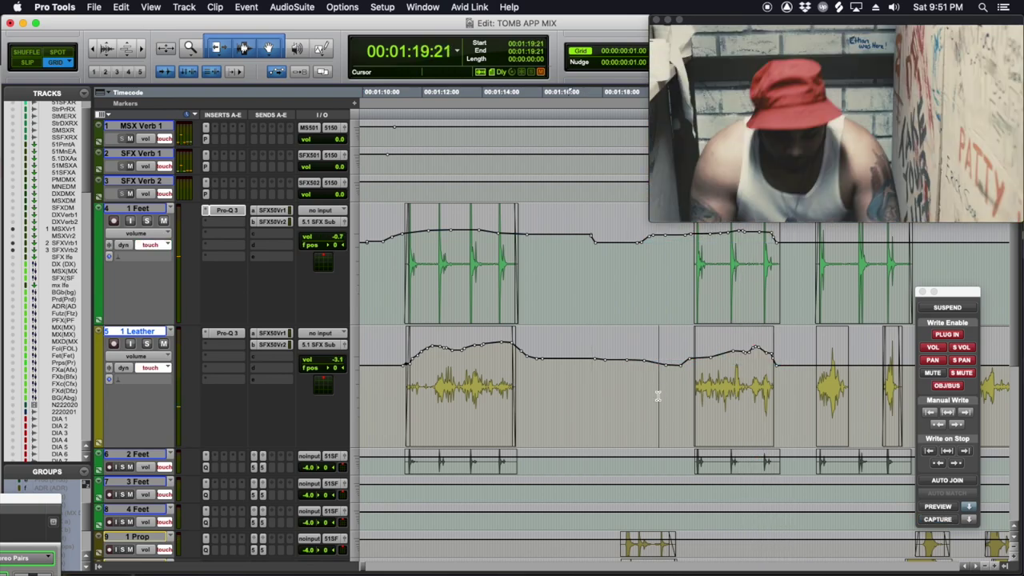
key("space")
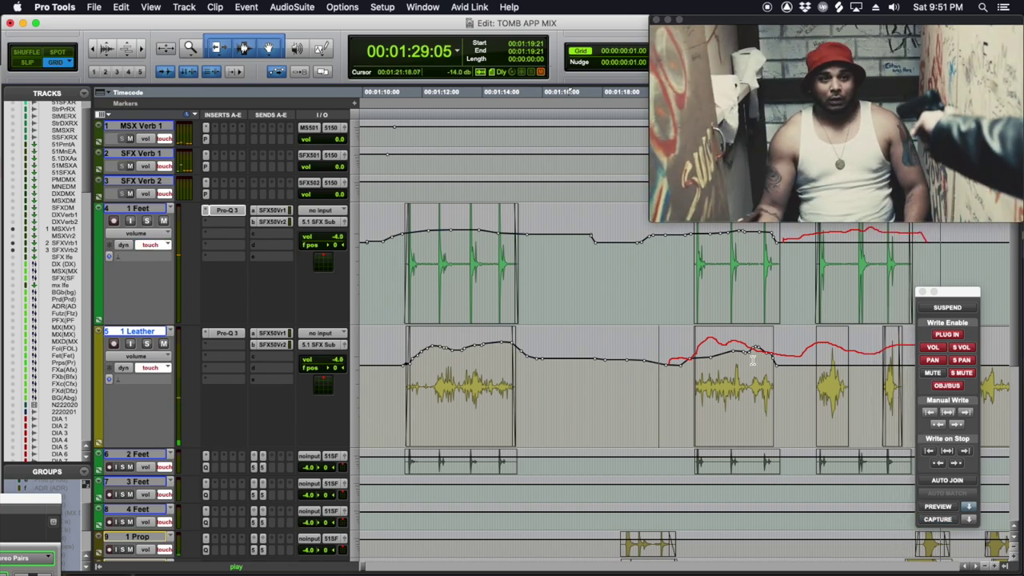
key("space")
Rewrite the 1 Feet volume from 00:01:24:03, boosting the first of the three footsteps and rebalancing the other two.
left_click(612, 281)
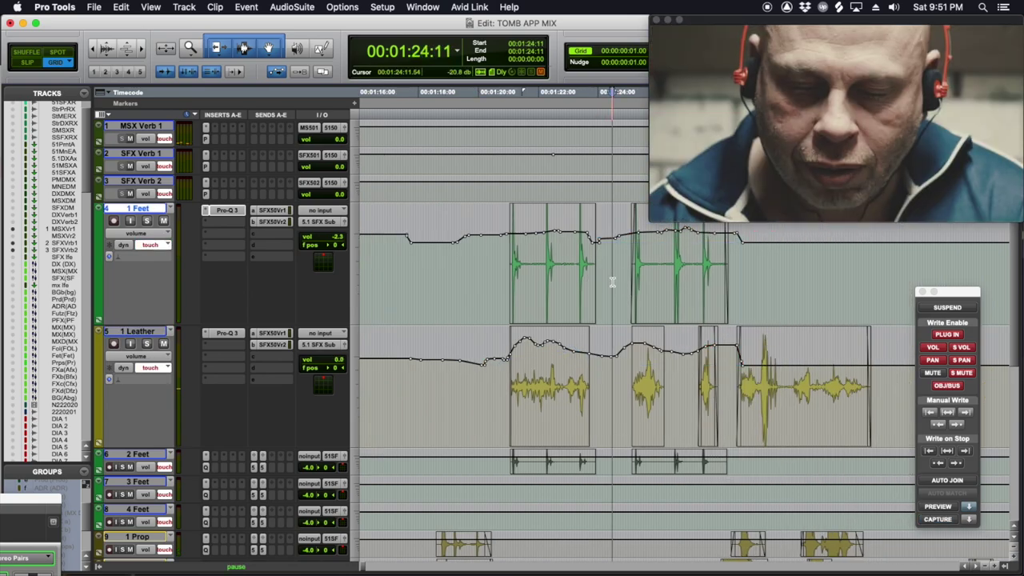
key("space")
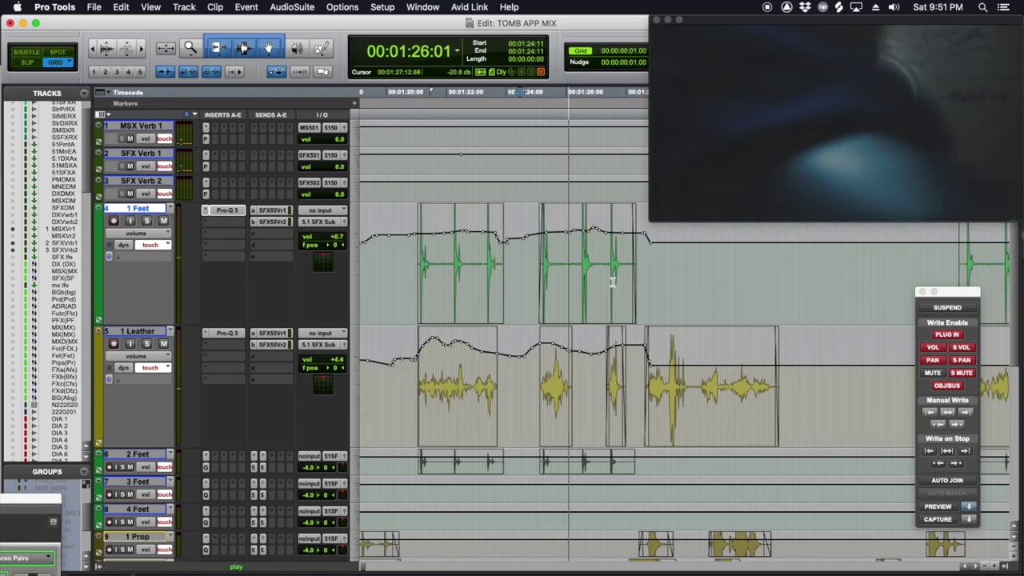
key("space")
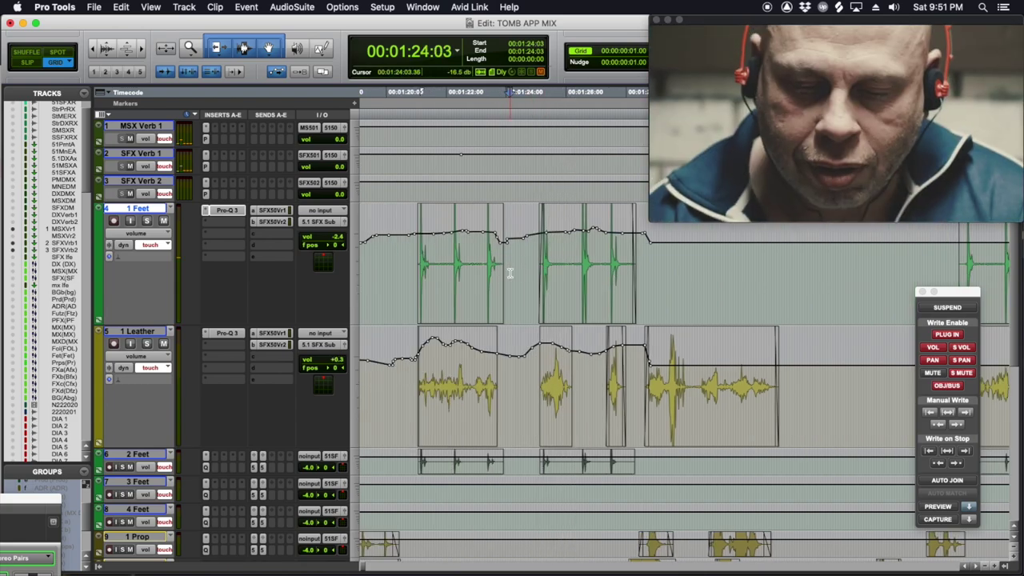
key("space")
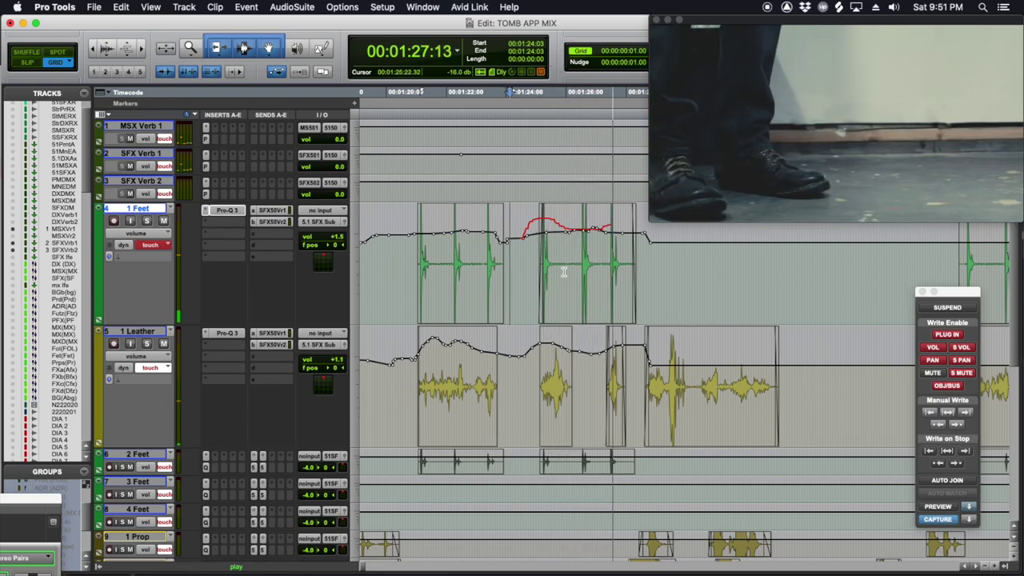
key("space")
key("space")
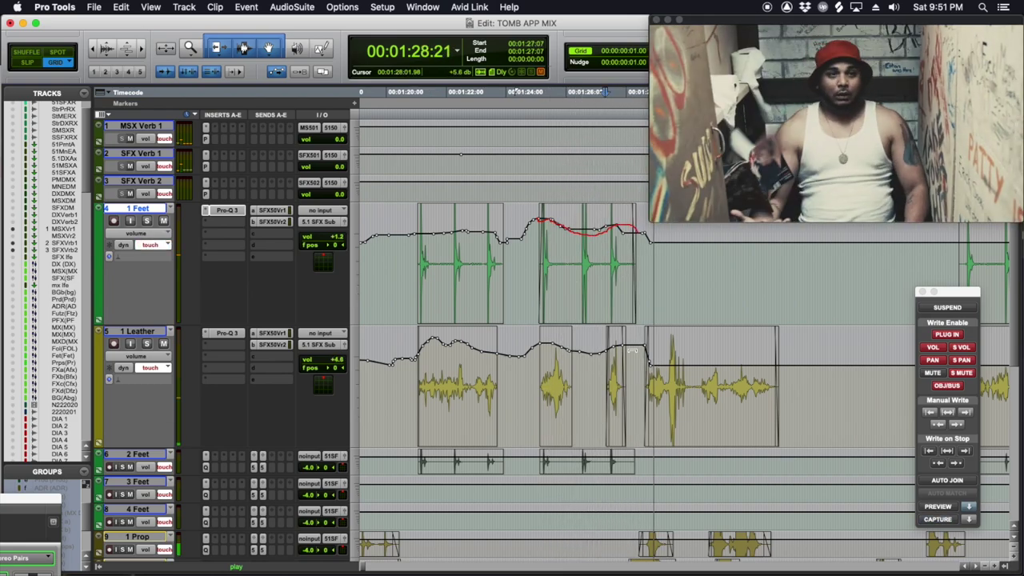
key("space")
Write 1 Leather volume rides from 00:01:26:15 through the clip near 00:01:49, raising 1 Feet over the footsteps around 00:01:40.
left_click(400, 374)
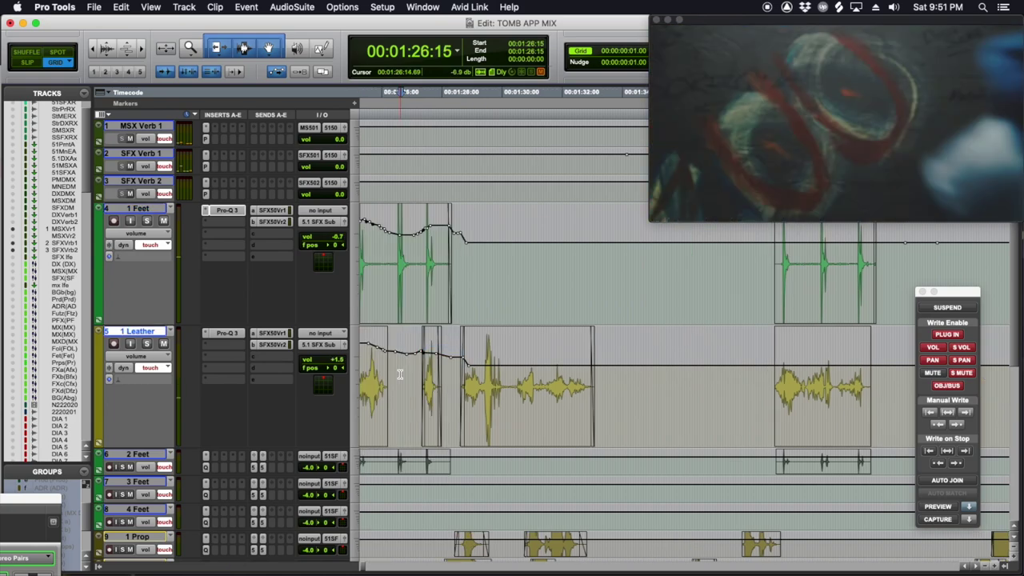
key("space")
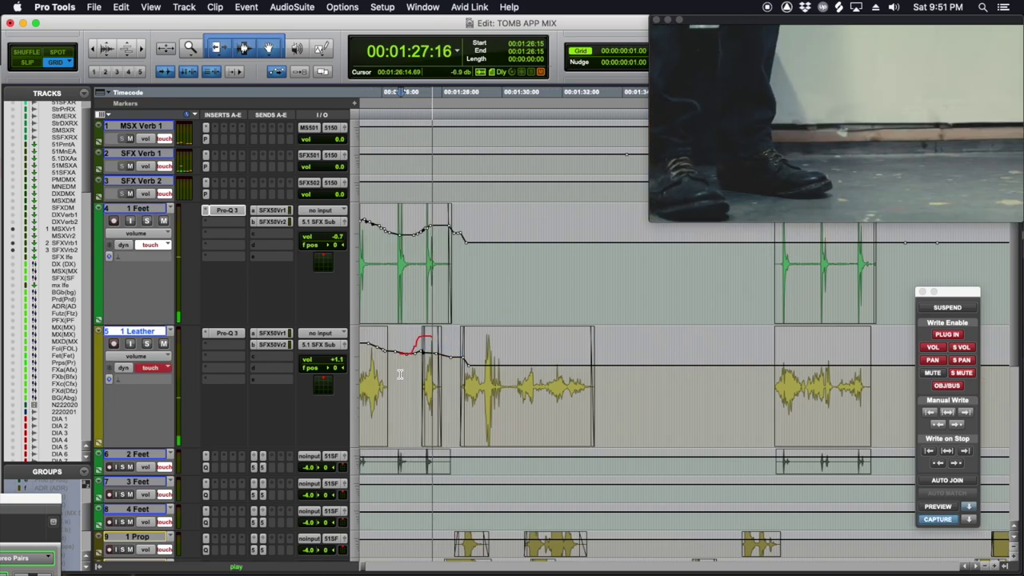
key("space")
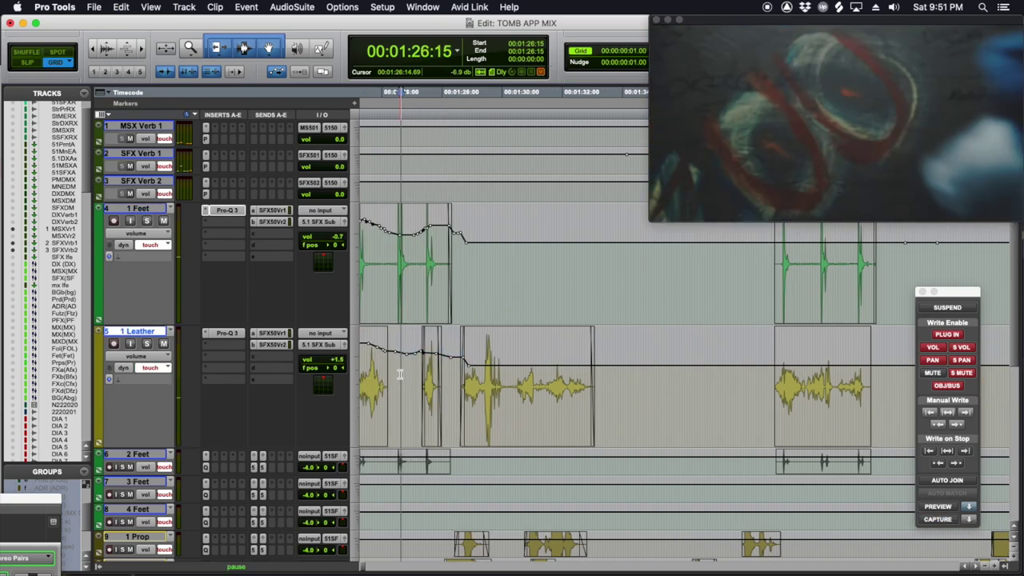
key("space")
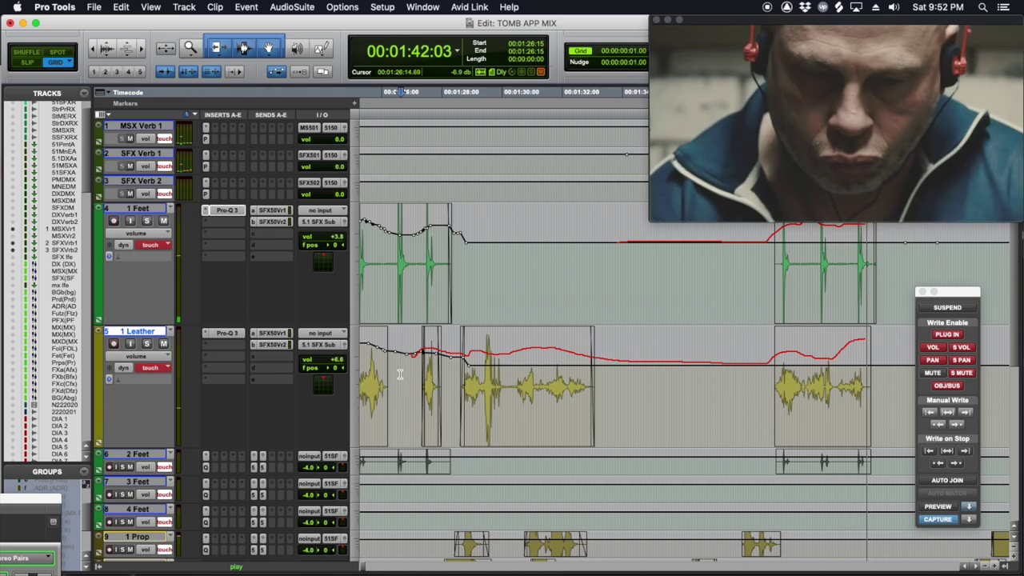
key("space")
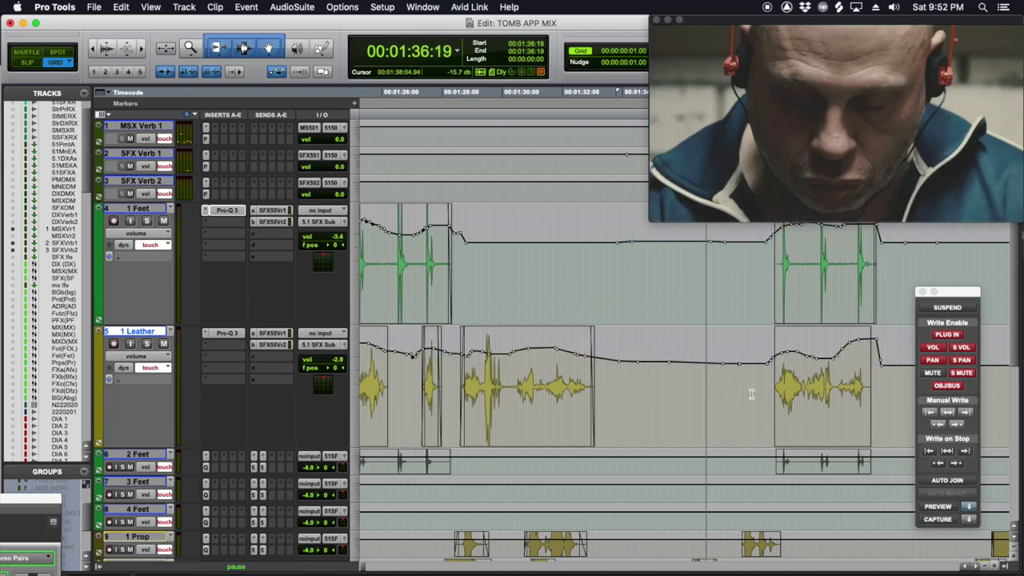
key("space")
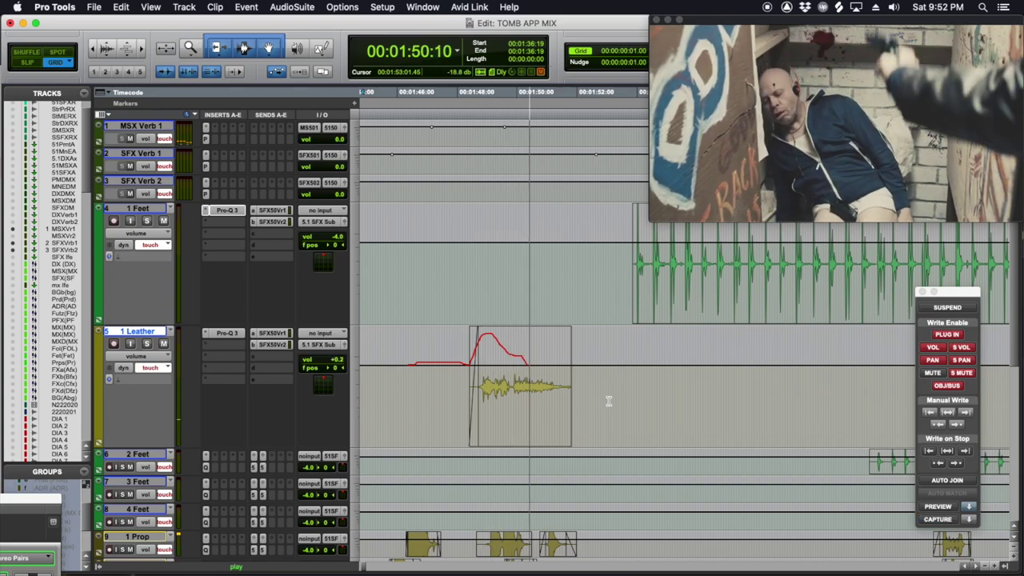
key("space")
Move the 1 Leather track from beneath 1 Feet back down the track list.
key("r")
scroll(634, 400, "down", 2)
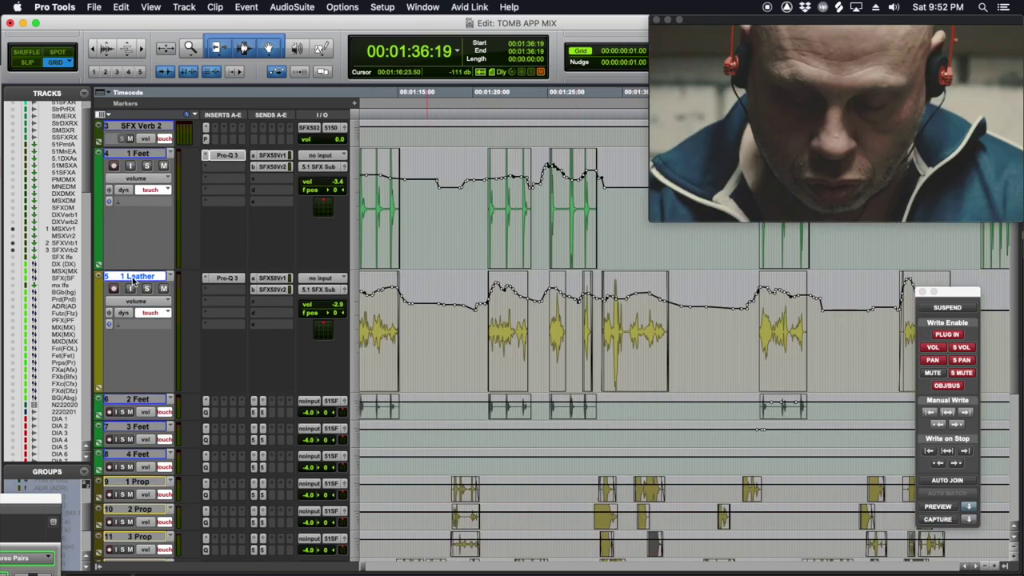
left_click_drag(135, 280, 183, 408)
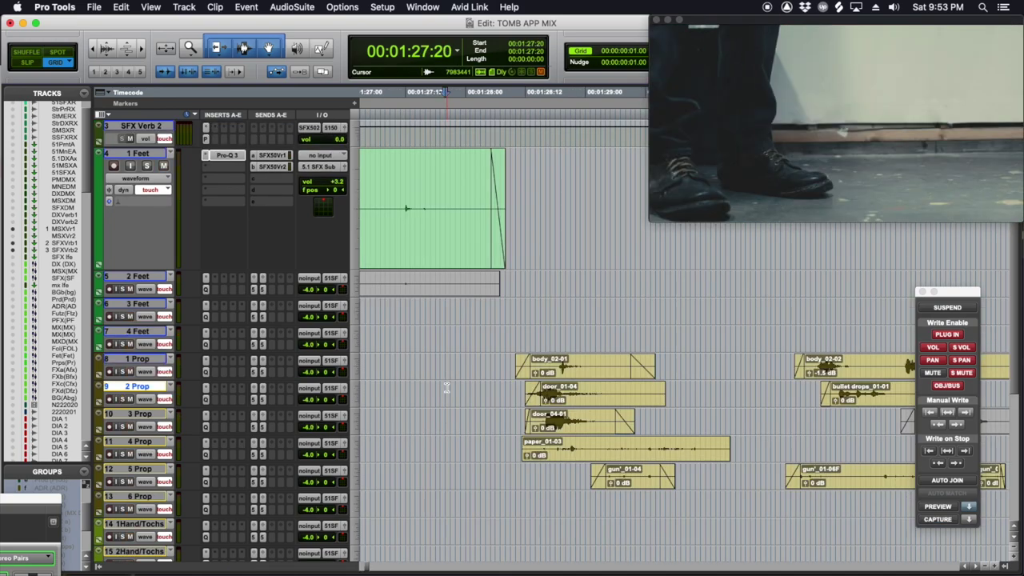
Play the prop clips from 00:01:27:20, and solo 5 Prop for playback from 00:01:28:19.
key("space")
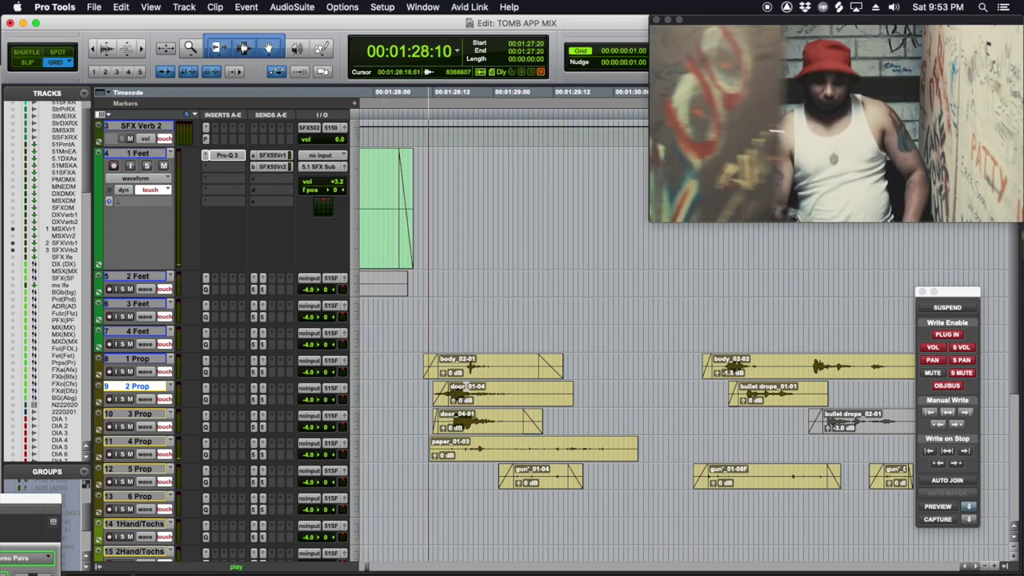
scroll(481, 390, "down", 1)
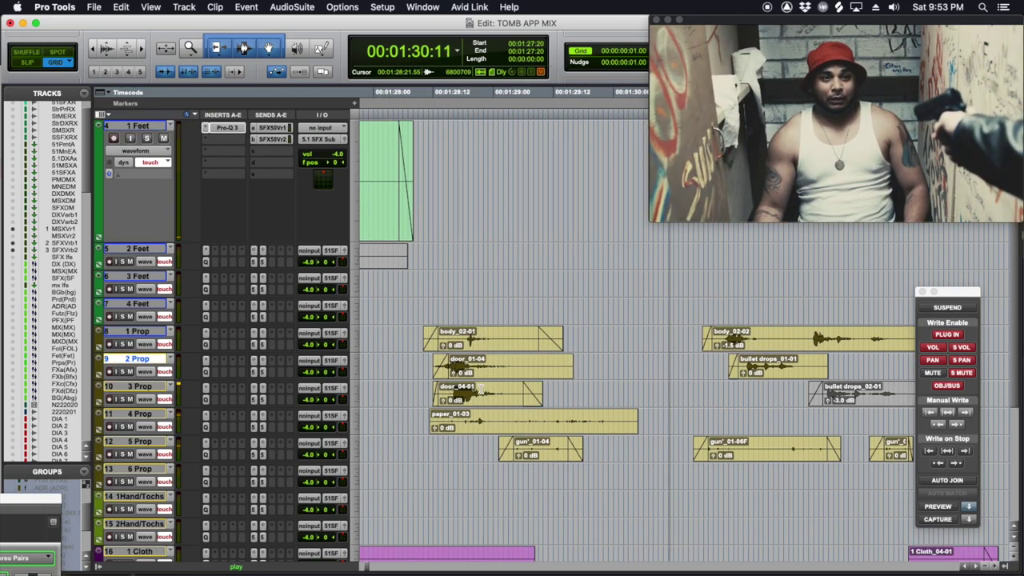
key("r")
key("space")
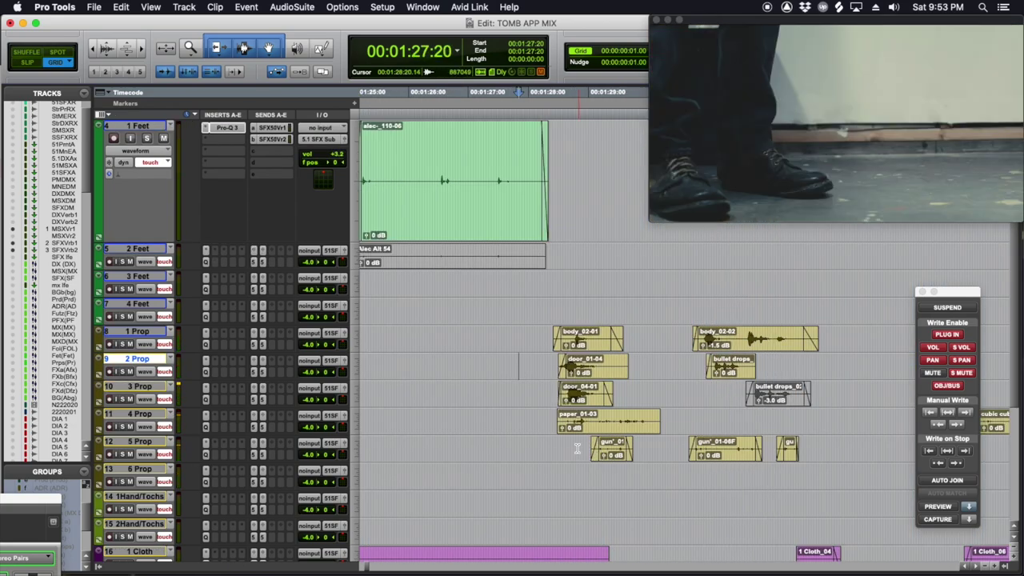
left_click(576, 448)
key("space")
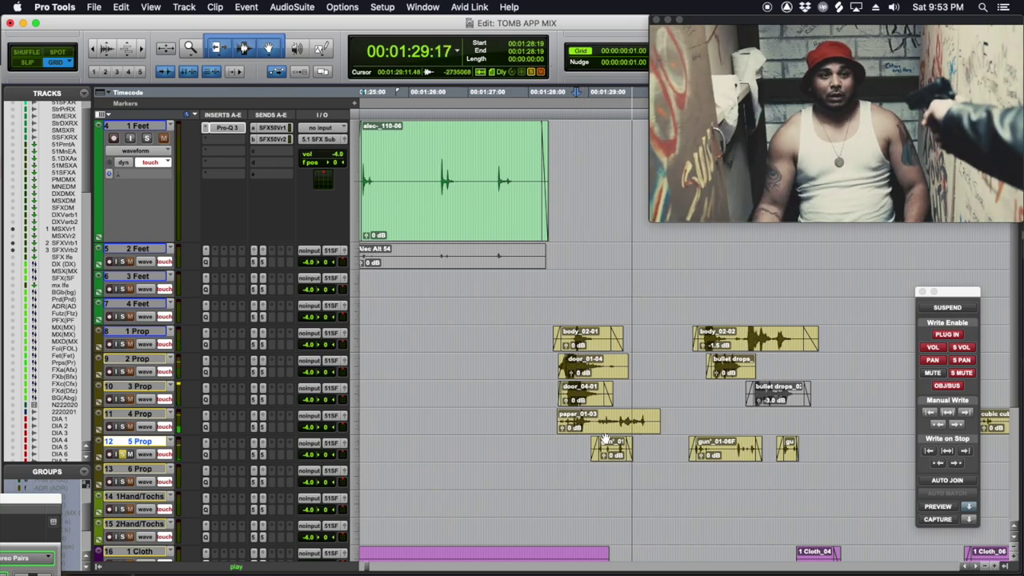
Write volume rides on 4 Prop and 5 Prop from 00:01:28:09, raising both tracks over their clips.
key("space")
left_click(550, 443)
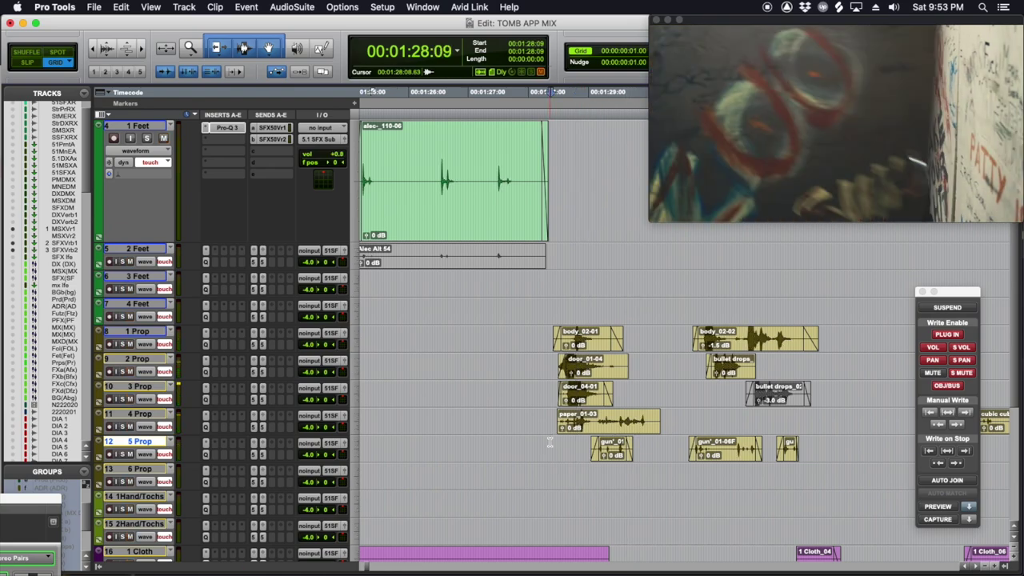
key("space")
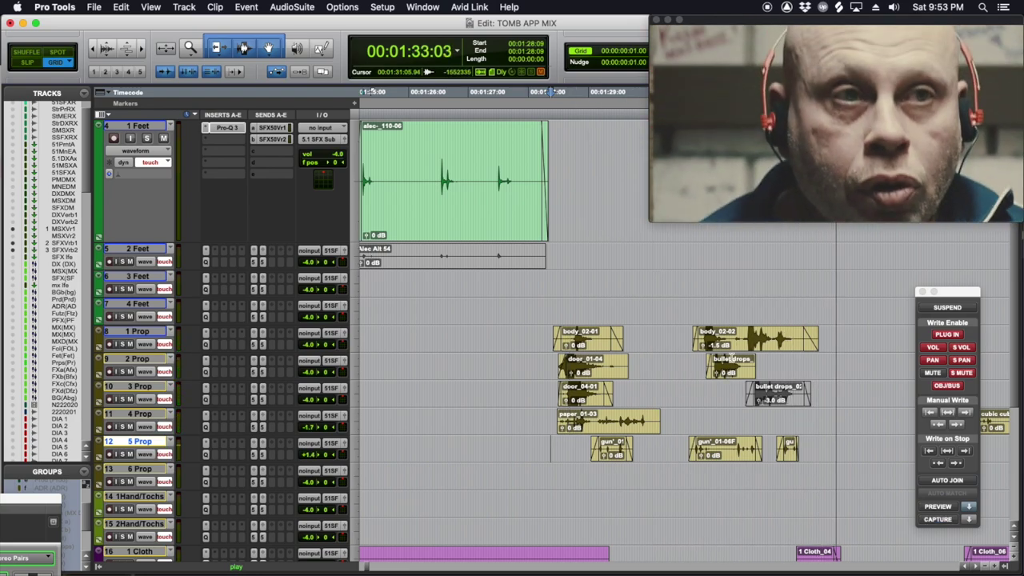
key("space")
Audition 2 Prop soloed from 00:01:30:20, mute its bullet drops clip, and replay from 00:01:30:15.
left_click(699, 362)
key("space")
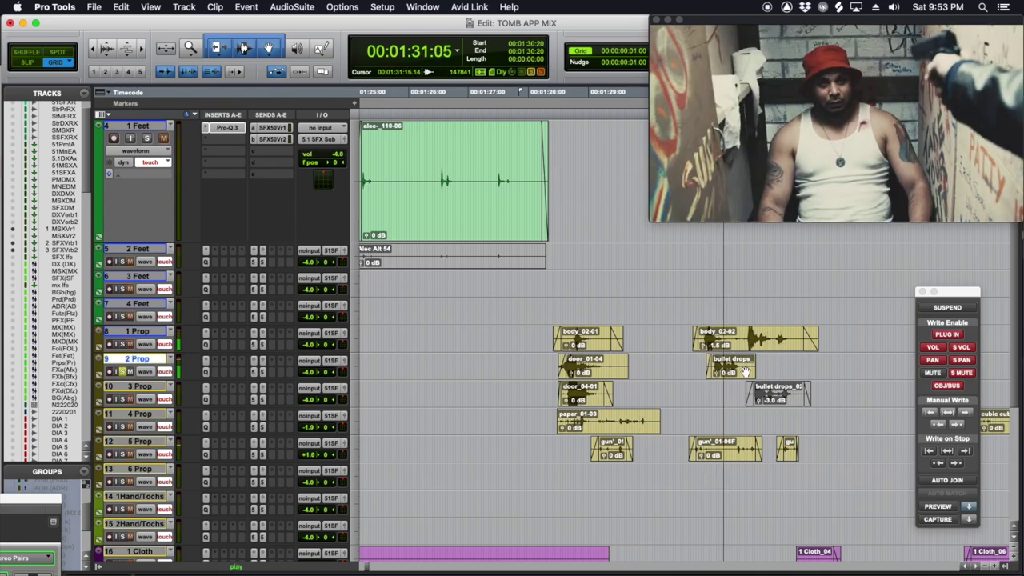
left_click(739, 372)
left_click(686, 362)
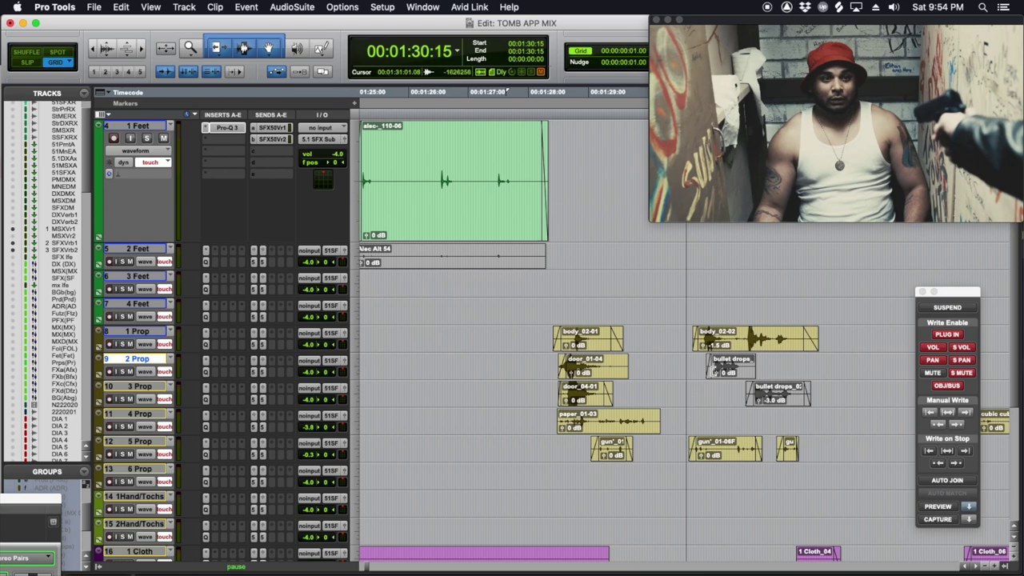
key("space")
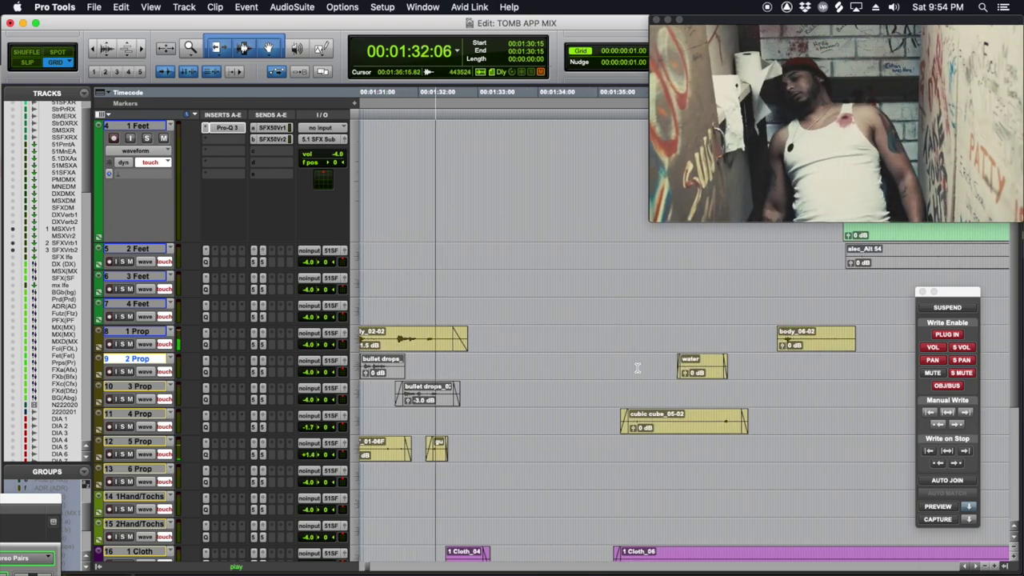
Play 1 Prop soloed from 00:01:30:14 to check the body_02-02 clip.
key("space")
left_click(516, 332)
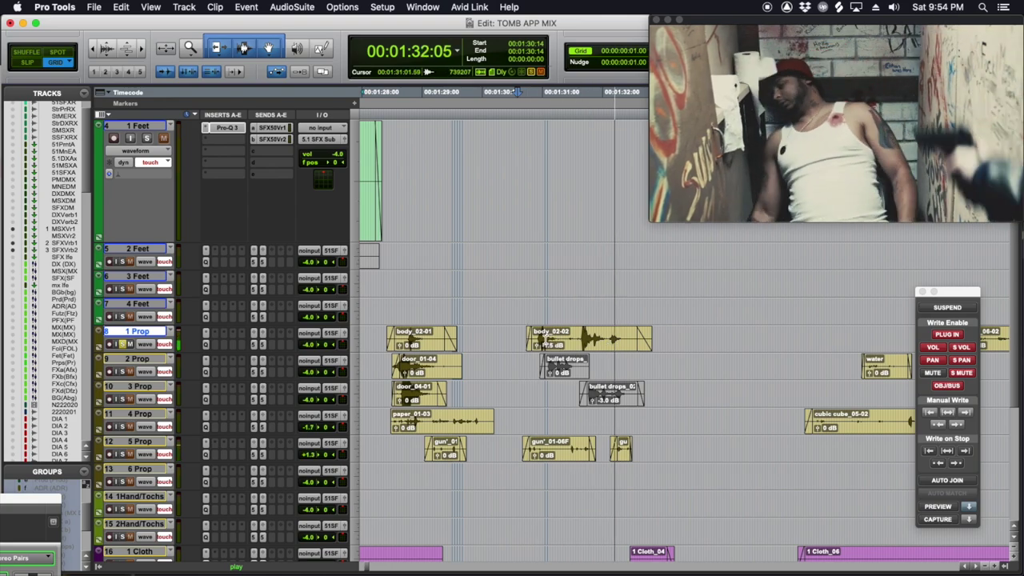
key("space")
Switch all tracks from waveform view to volume automation view.
left_click(508, 333)
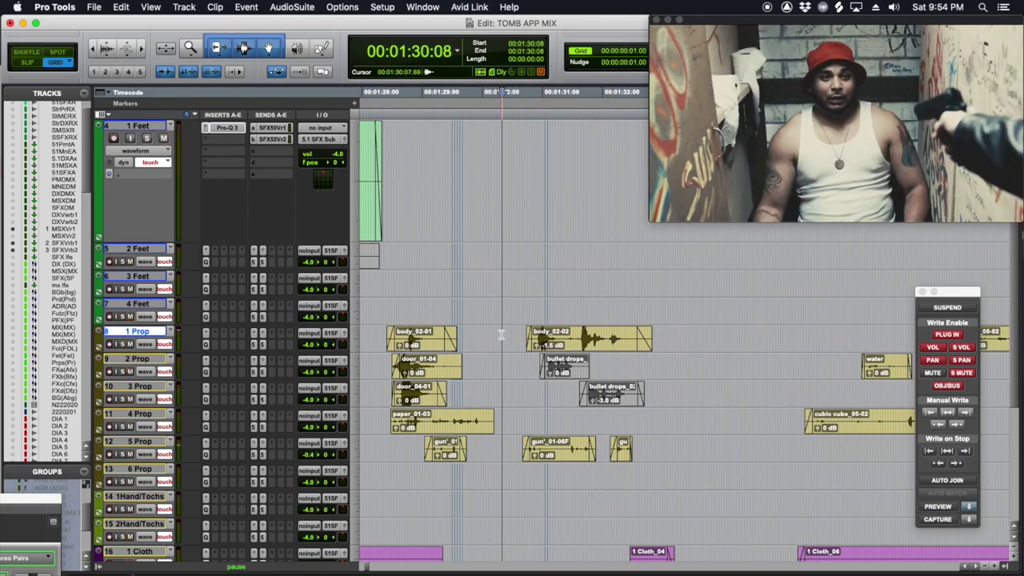
key("ctrl+minus")
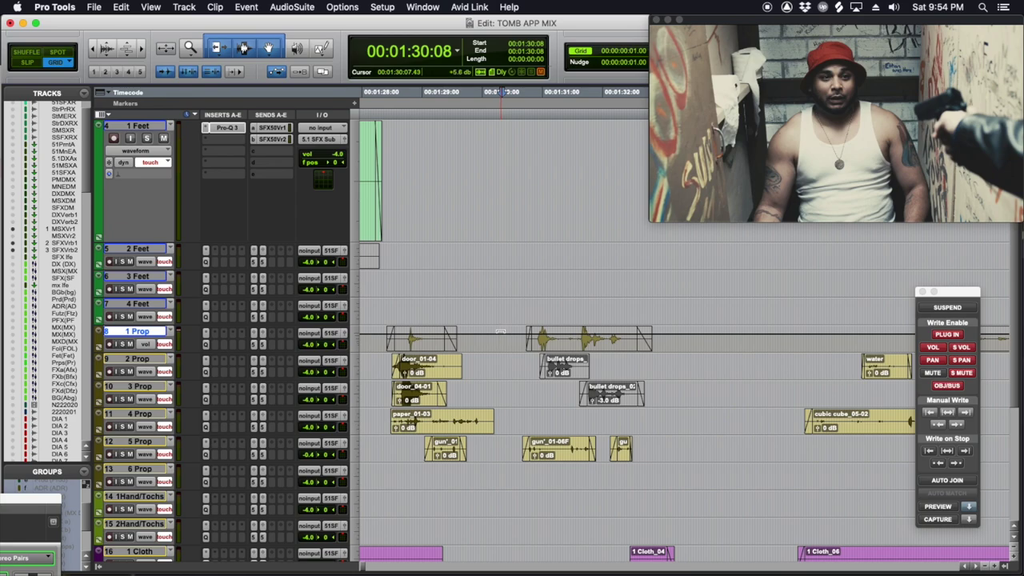
key("ctrl+alt+minus")
scroll(497, 352, "left", 5)
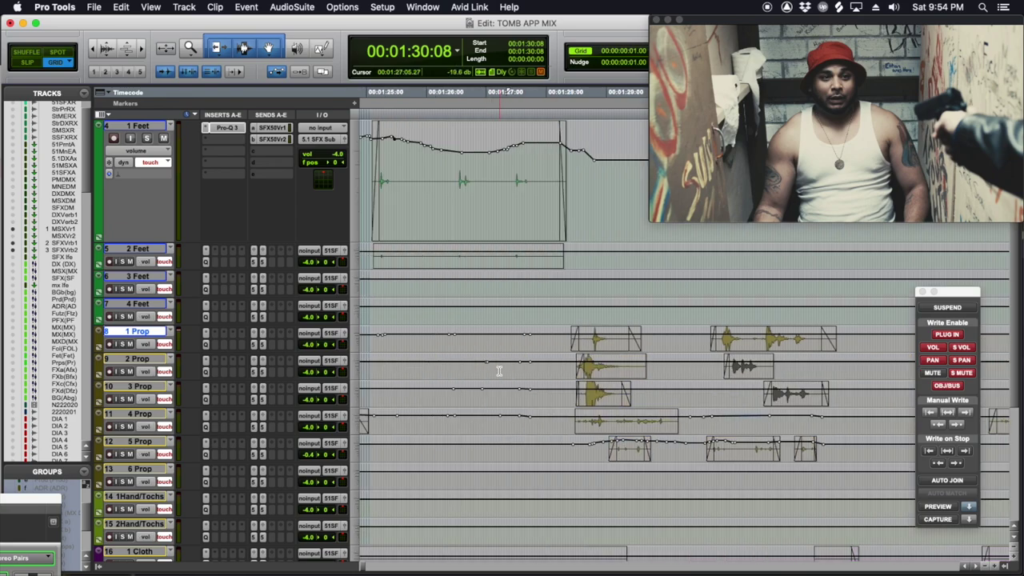
Write volume rides across the upper prop tracks from about 00:01:28 through 00:01:37.
left_click(550, 391)
key("space")
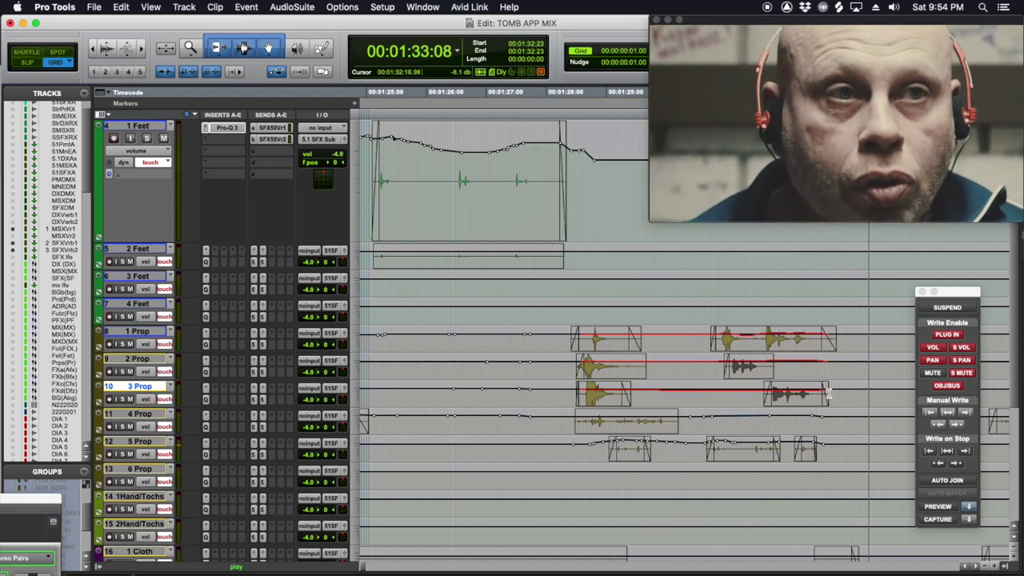
scroll(753, 412, "down", 3)
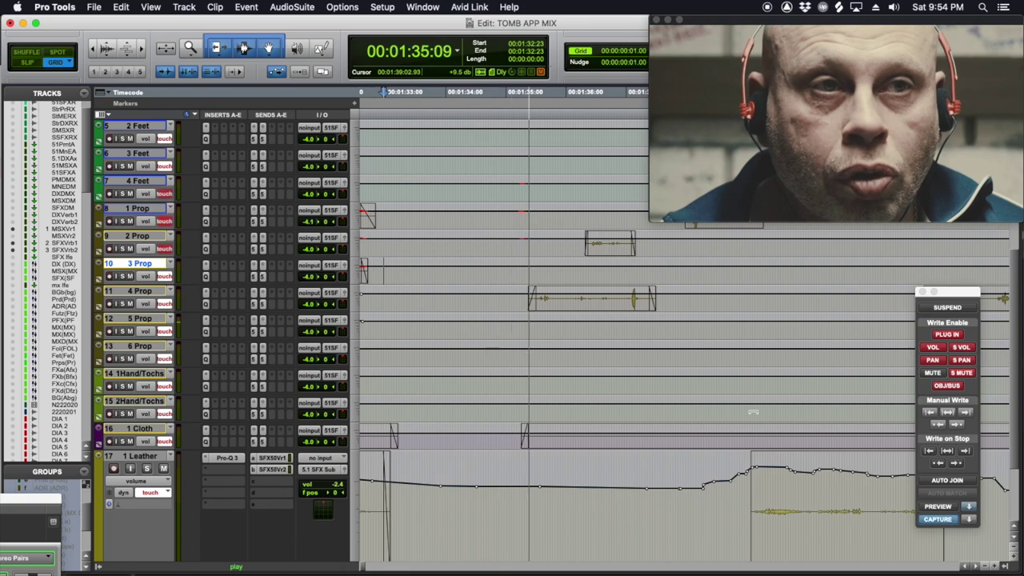
scroll(732, 414, "up", 4)
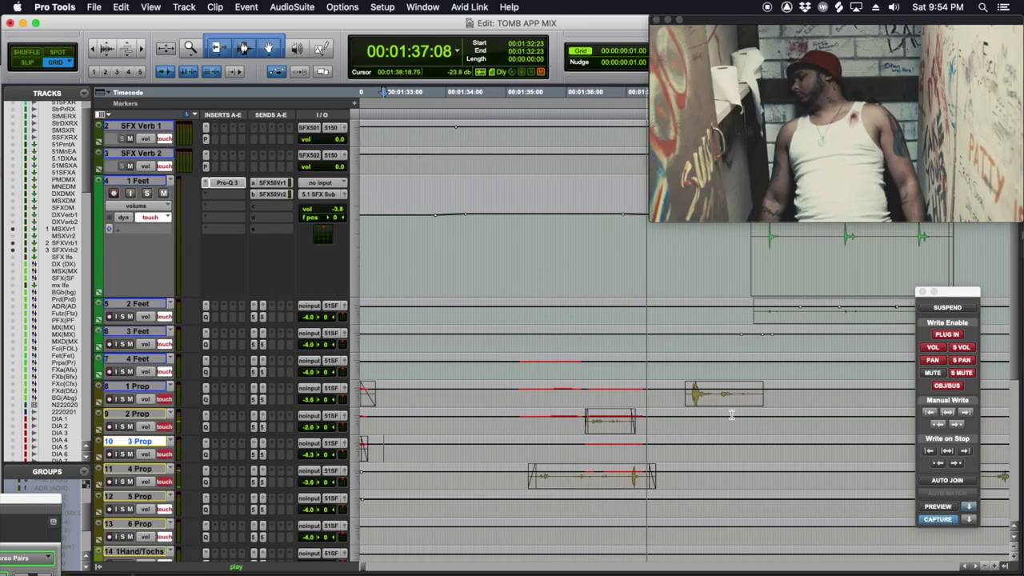
key("space")
Enlarge the waveform display and mute the water clip on 2 Prop at 00:01:36:07 after playing the track soloed.
left_click(584, 422)
key("shift+s")
key("super+alt+bracketright")
key("super+alt+bracketright")
key("super+alt+bracketright")
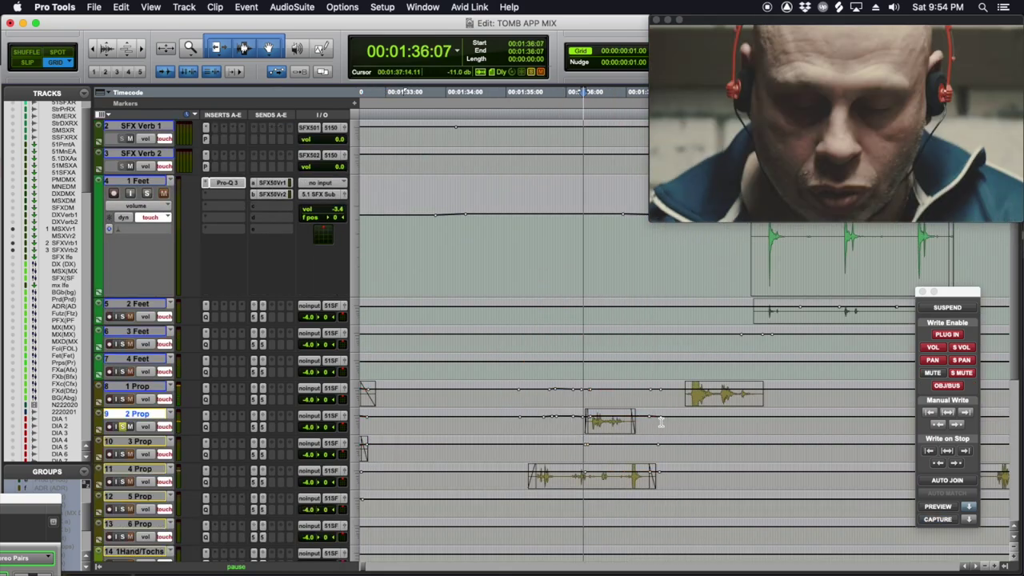
key("space")
key("space")
left_click(622, 426, "shift")
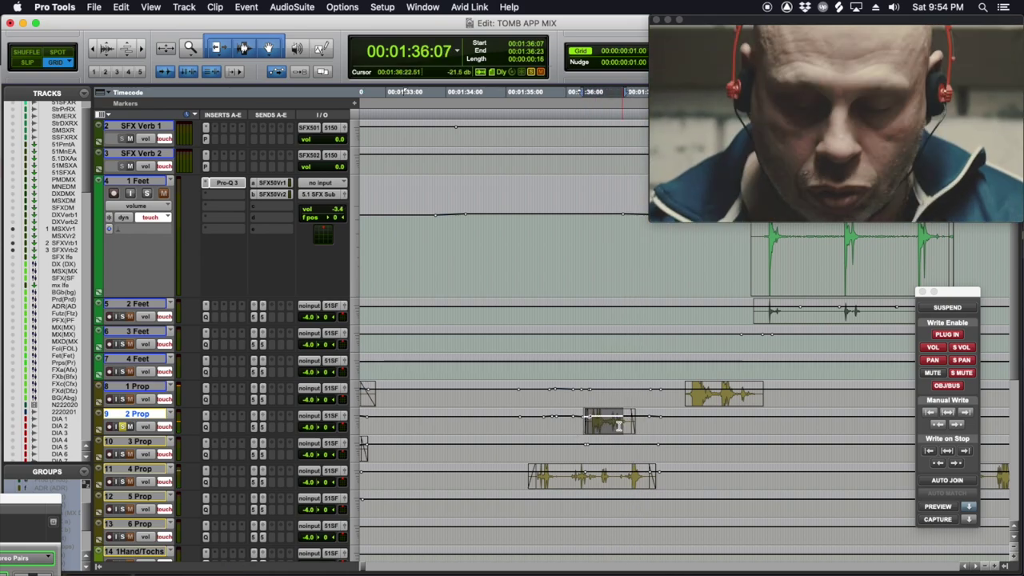
double_click(615, 425)
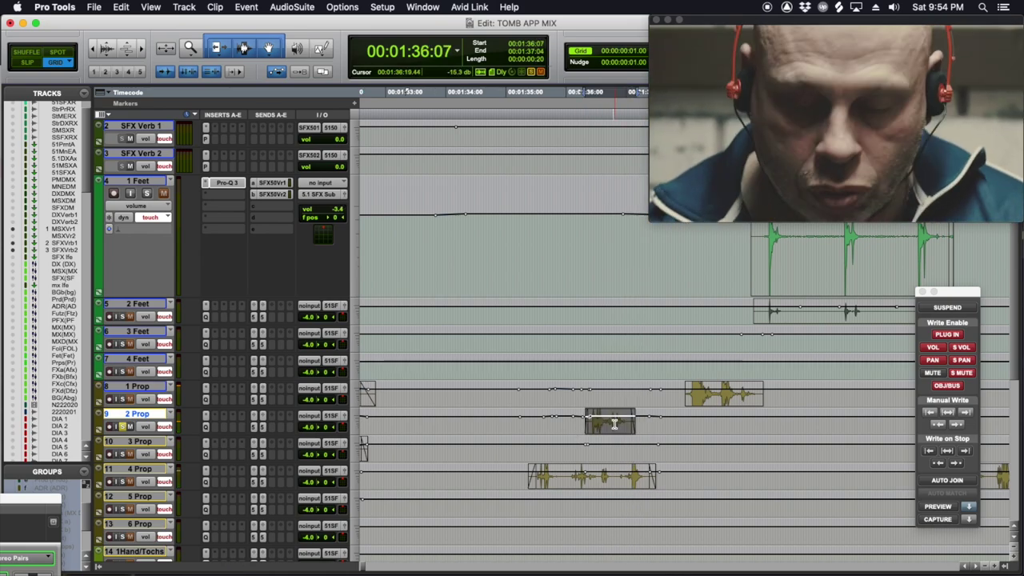
Audition 4 Prop soloed and cut away the start of its cubic cube_05-02 clip up to about 00:01:35:23.
left_click(523, 482)
key("shift+s")
key("space")
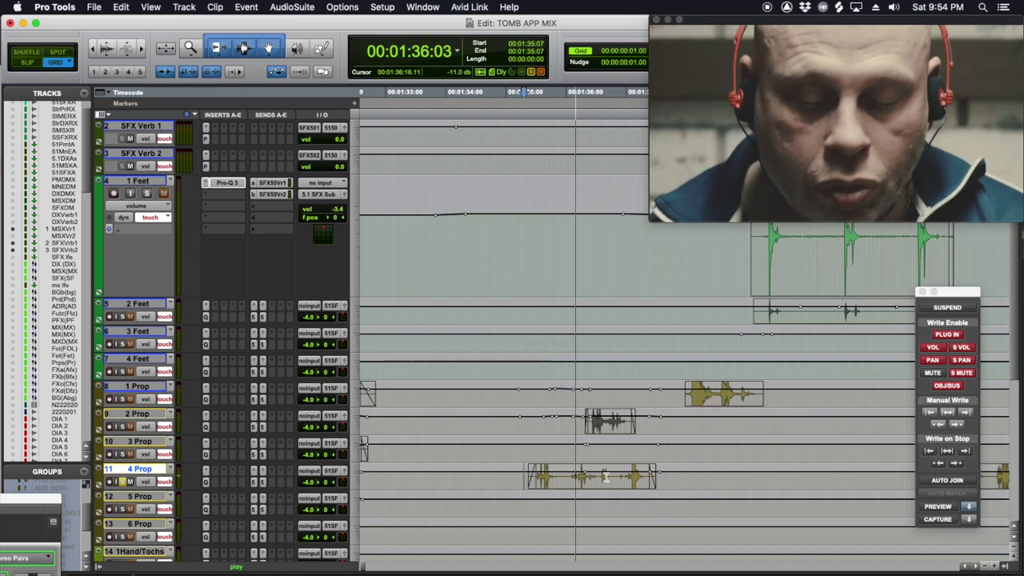
key("space")
left_click(563, 478)
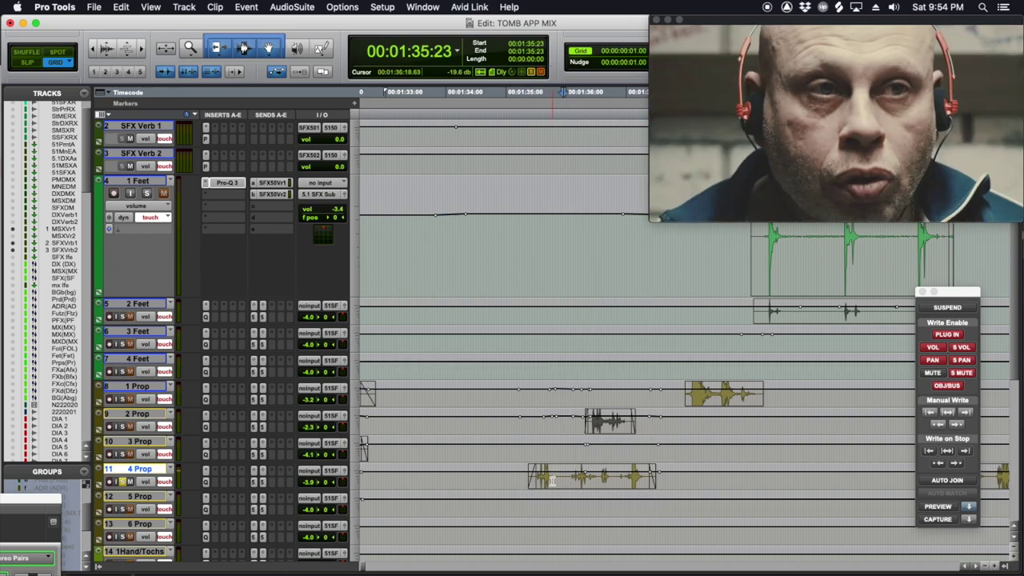
left_click(511, 478)
key("space")
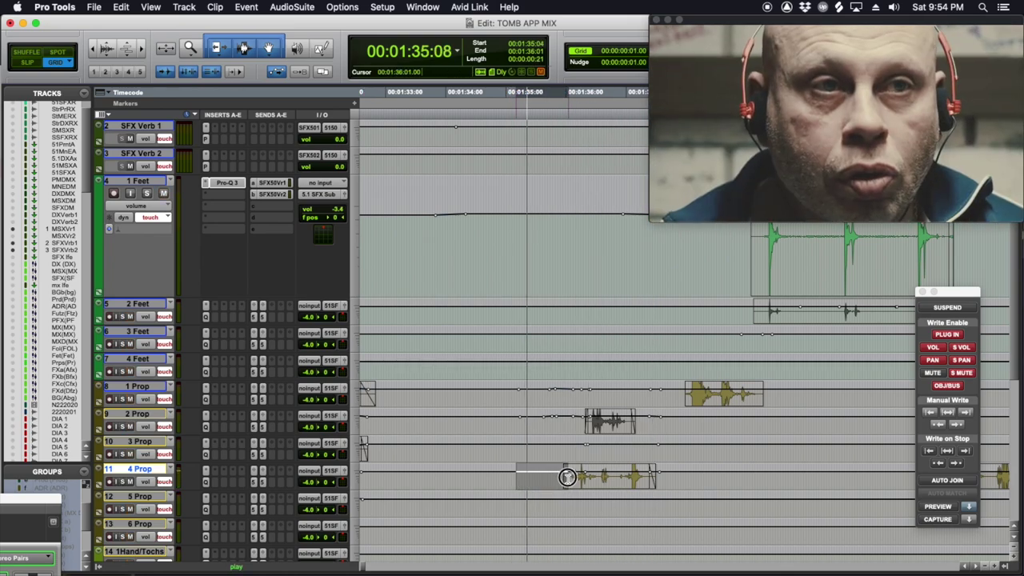
key("space")
Write 4 Prop volume rides from 00:01:35:01, raising the level over the shortened cubic cube clip.
left_click(509, 474)
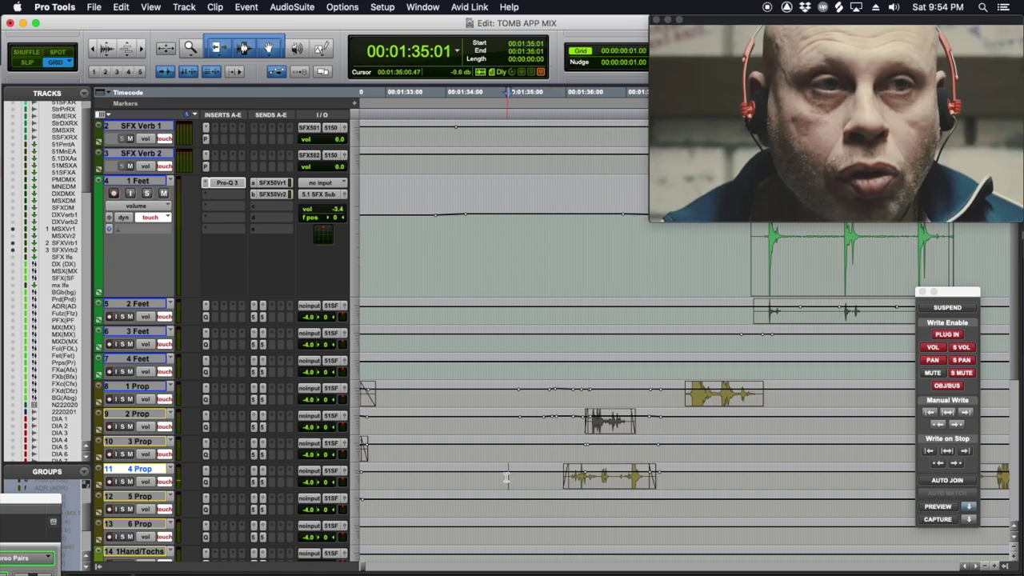
key("space")
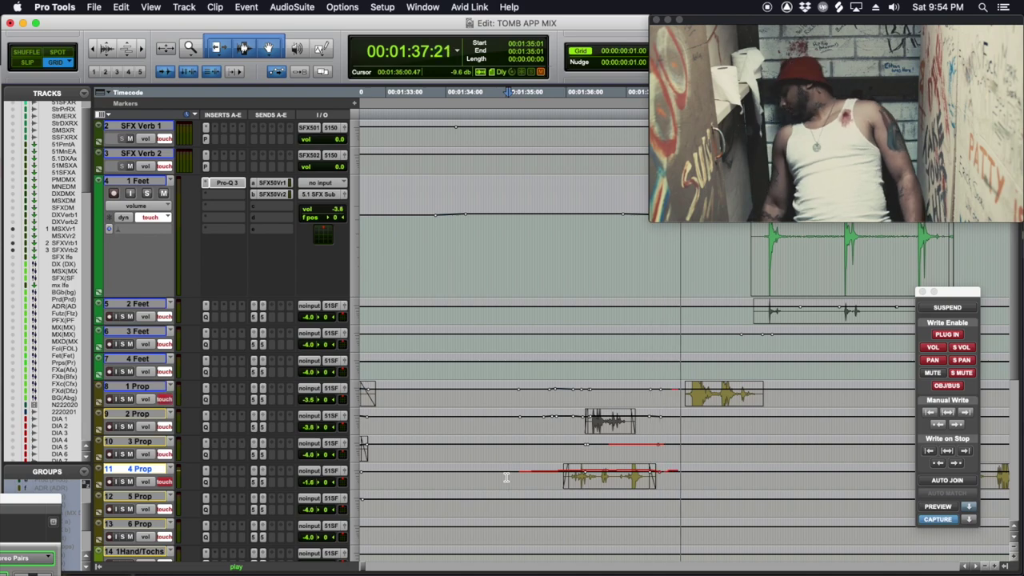
key("space")
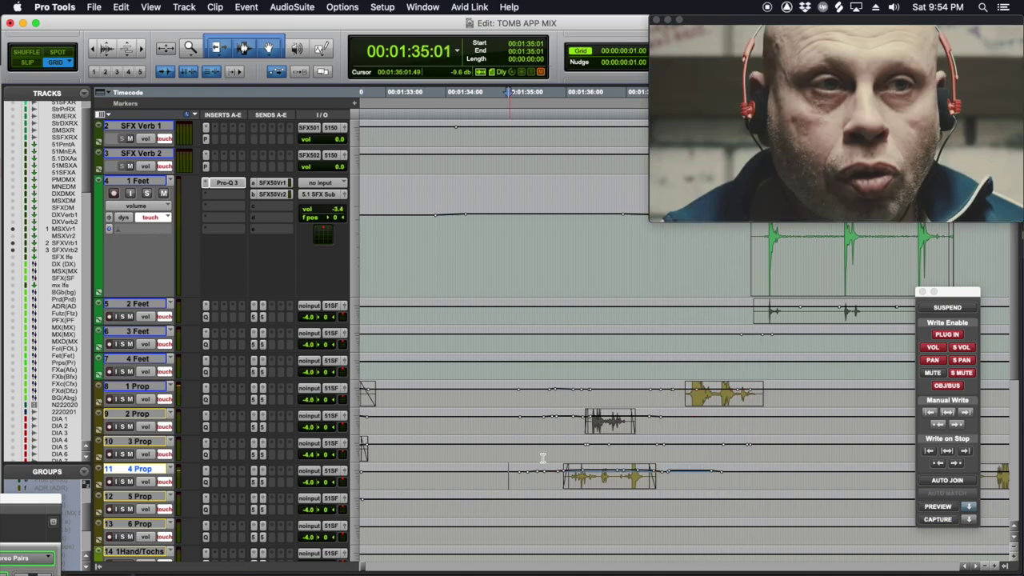
Write volume rides from 00:01:36:13, lowering 1 Prop over body_06-02 and raising 3 Prop and 4 Prop near 00:01:43.
left_click(596, 398)
key("space")
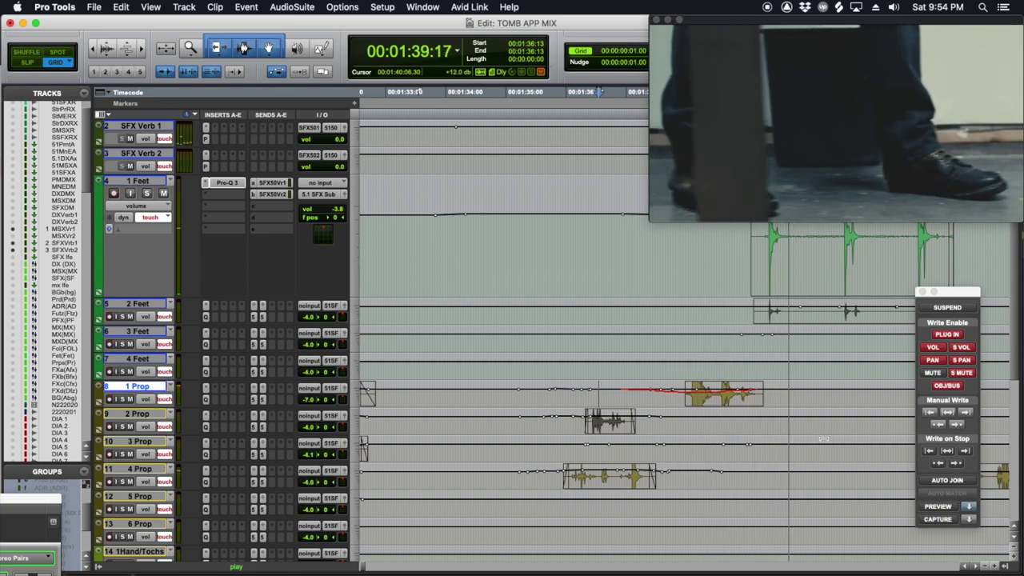
scroll(775, 420, "down", 3)
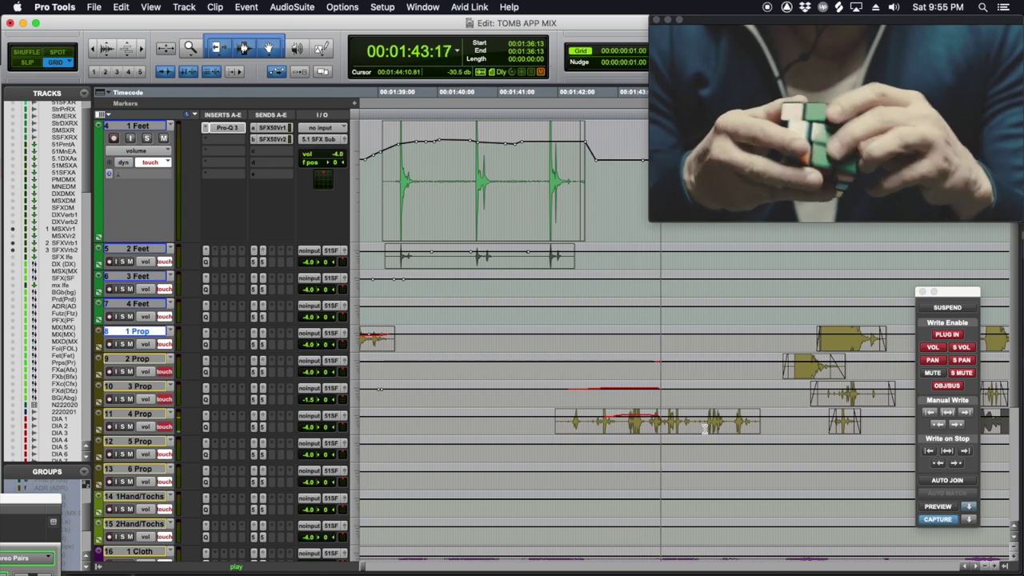
key("space")
Rewrite the 4 Prop volume from 00:01:41:14, gradually raising it over the Rubik's cube handling until about 00:01:45.
left_click(631, 421)
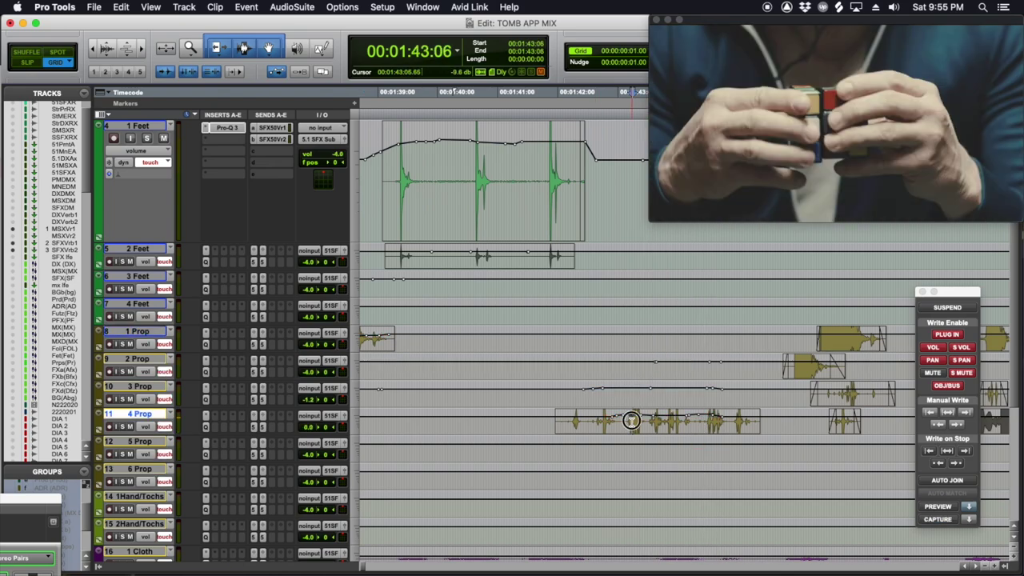
left_click(540, 423)
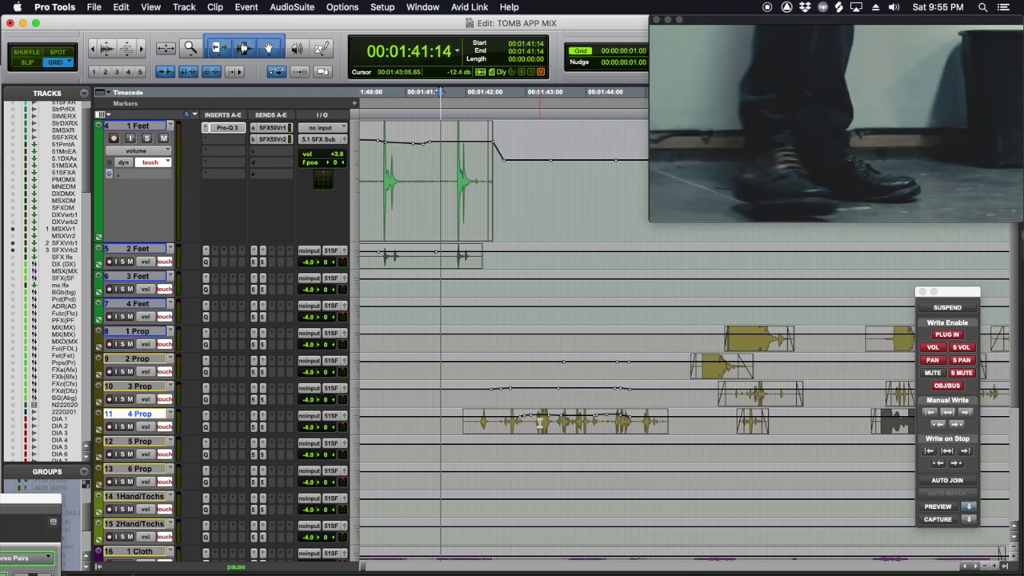
key("space")
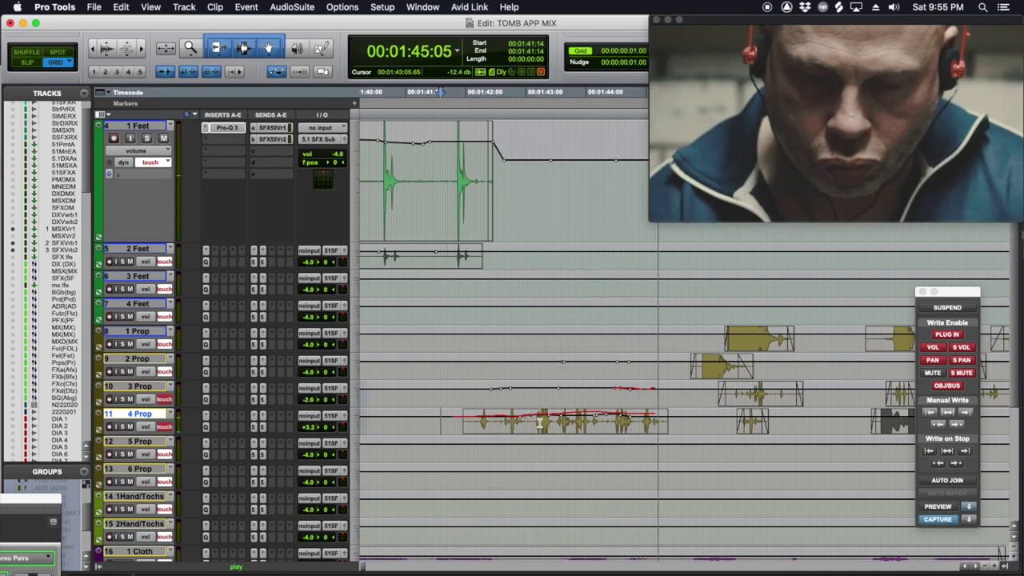
key("space")
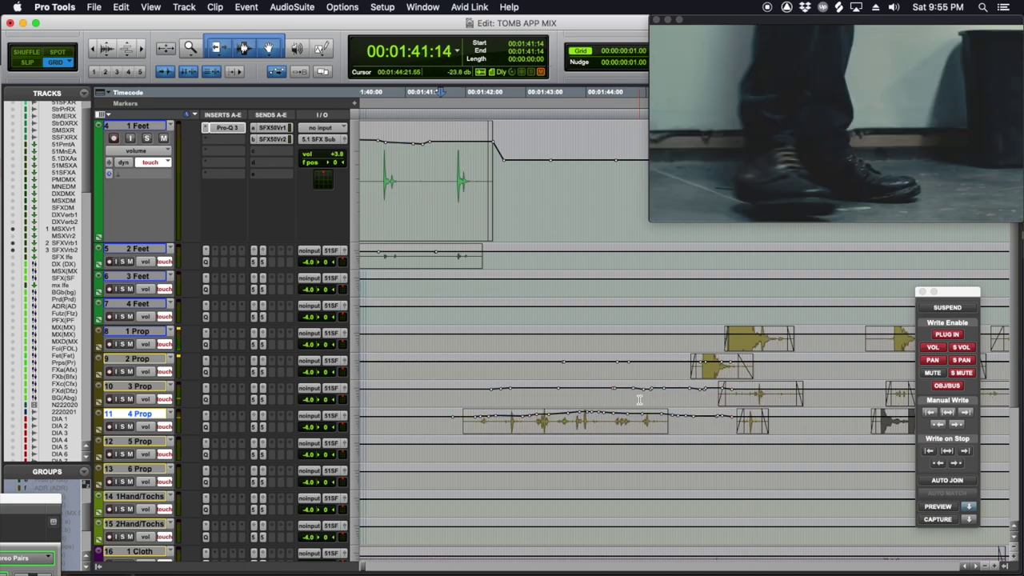
Play 2 Prop soloed from 00:01:45:14 and select its loud hit from 00:01:45:22 to 00:01:46:02.
left_click(698, 371)
scroll(698, 372, "right", 4)
scroll(664, 377, "up", 1)
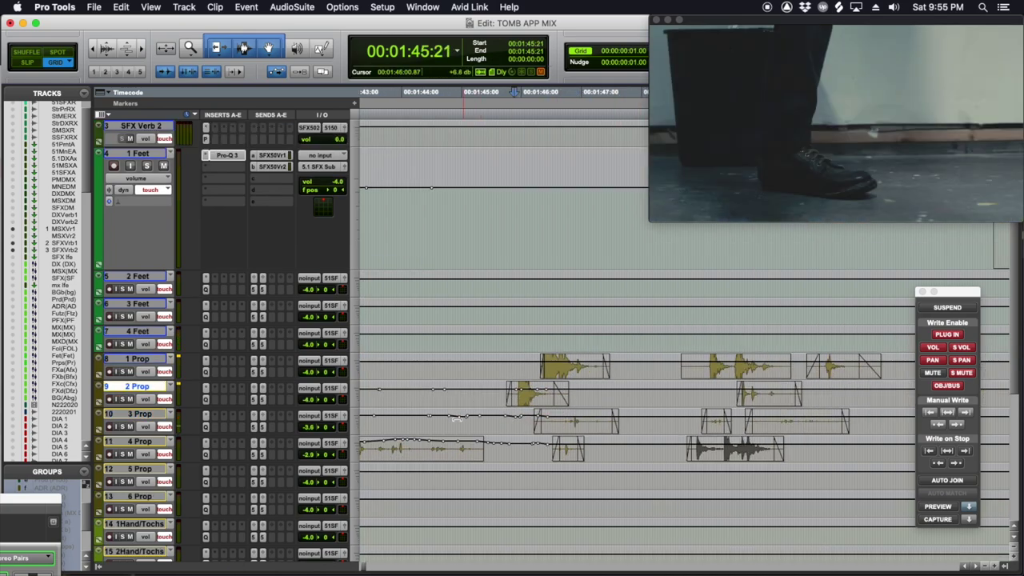
left_click(496, 397)
key("space")
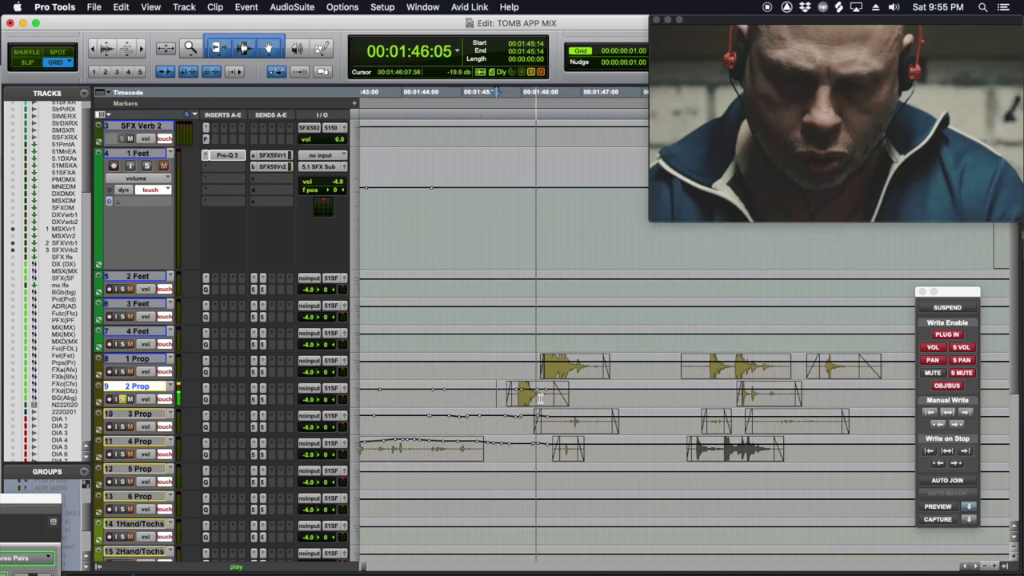
left_click(516, 397)
left_click_drag(520, 400, 525, 400)
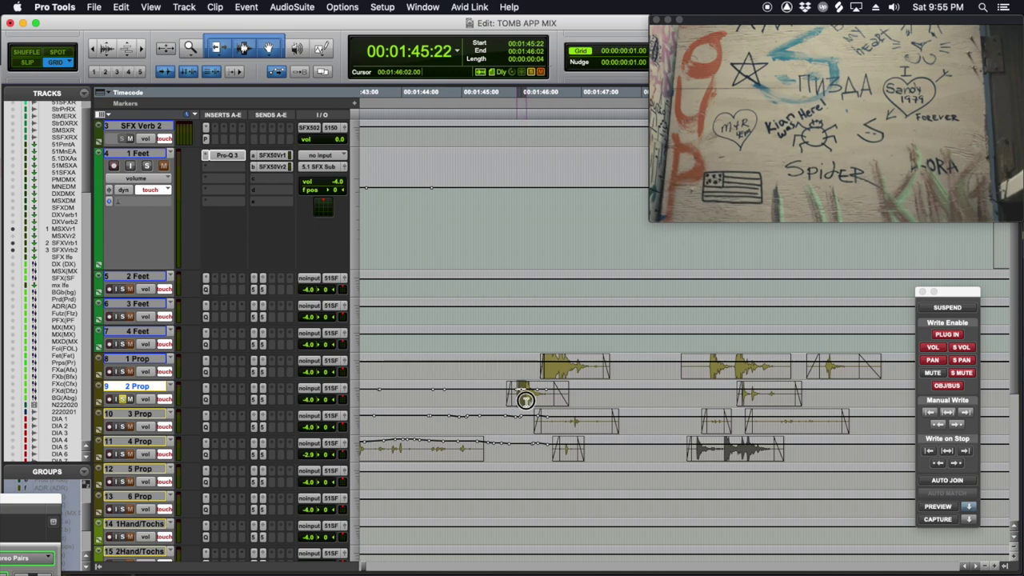
Mute the 2 Prop clip at 00:01:45:18 and play the scene without it from 00:01:45:04.
left_click(526, 400)
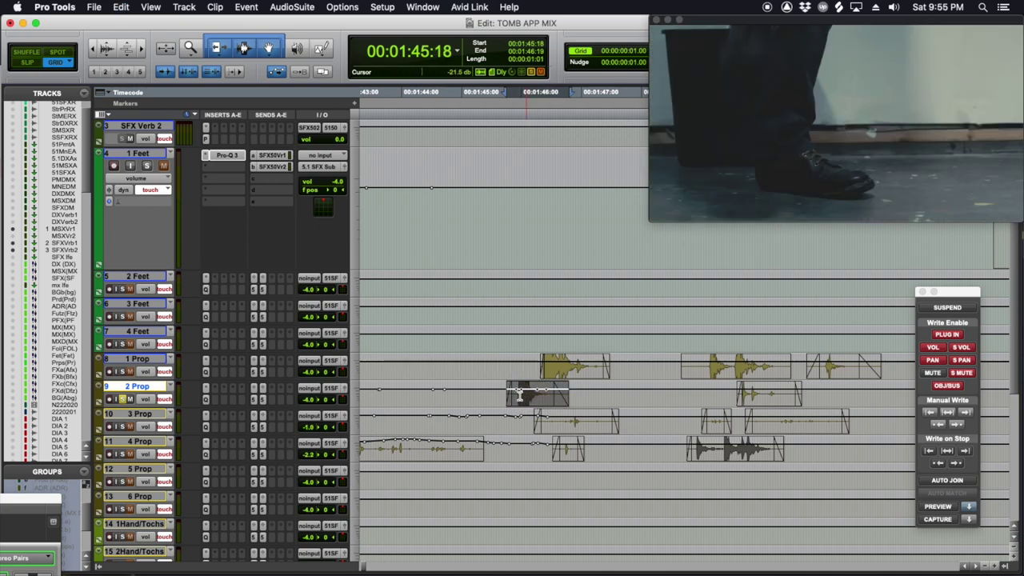
left_click(478, 398)
left_click(472, 400)
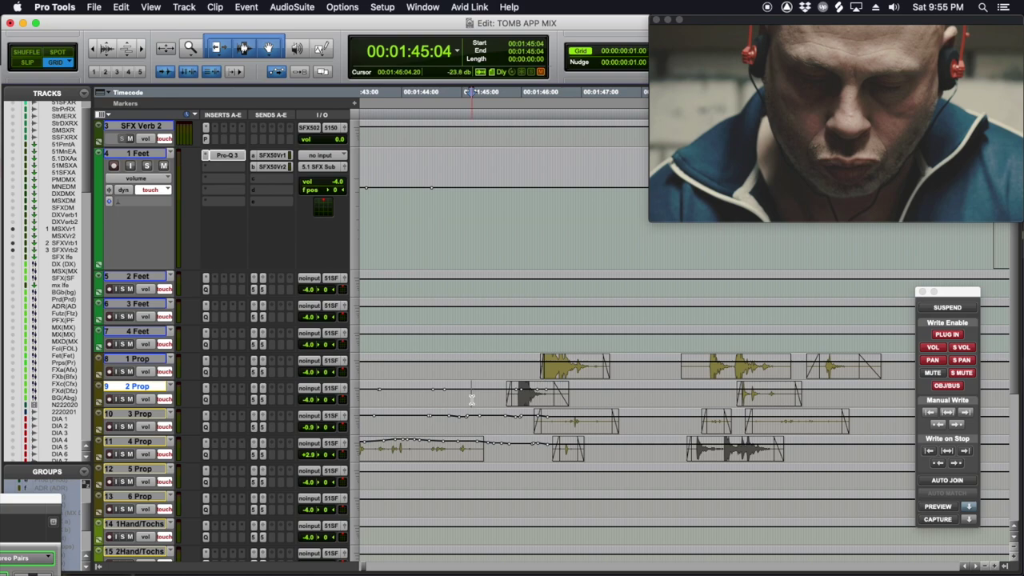
key("space")
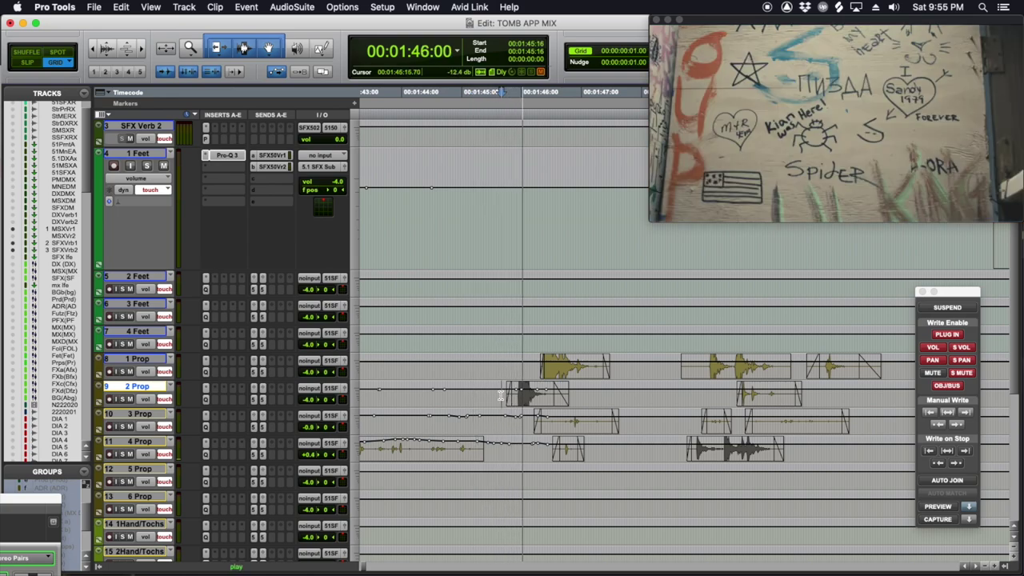
key("space")
Unmute the 2 Prop clip at 00:01:45:18 and play the scene with it from 00:01:45:03.
left_click(470, 393)
key("ctrl+Tab")
key("super+m")
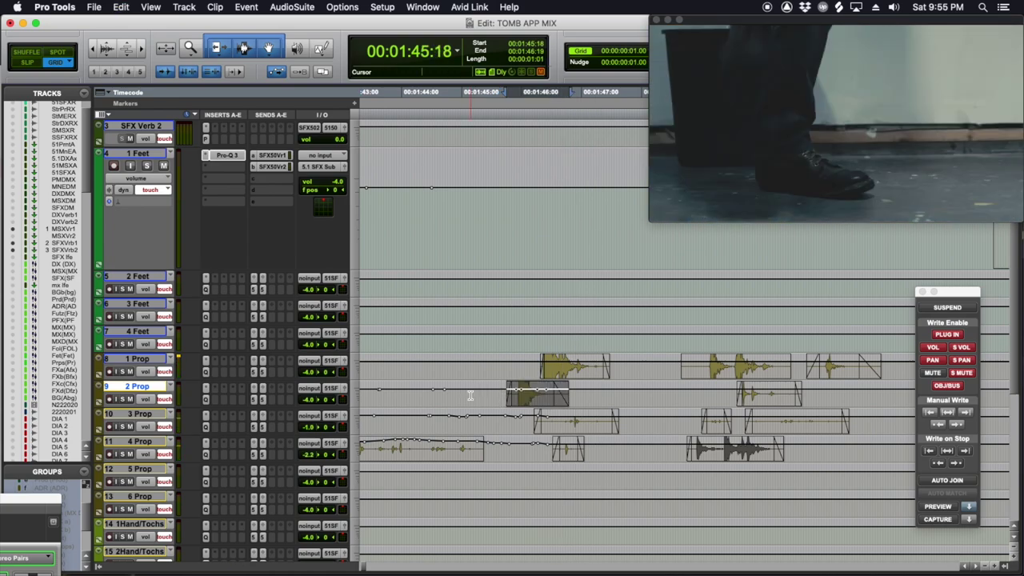
left_click(470, 396)
key("space")
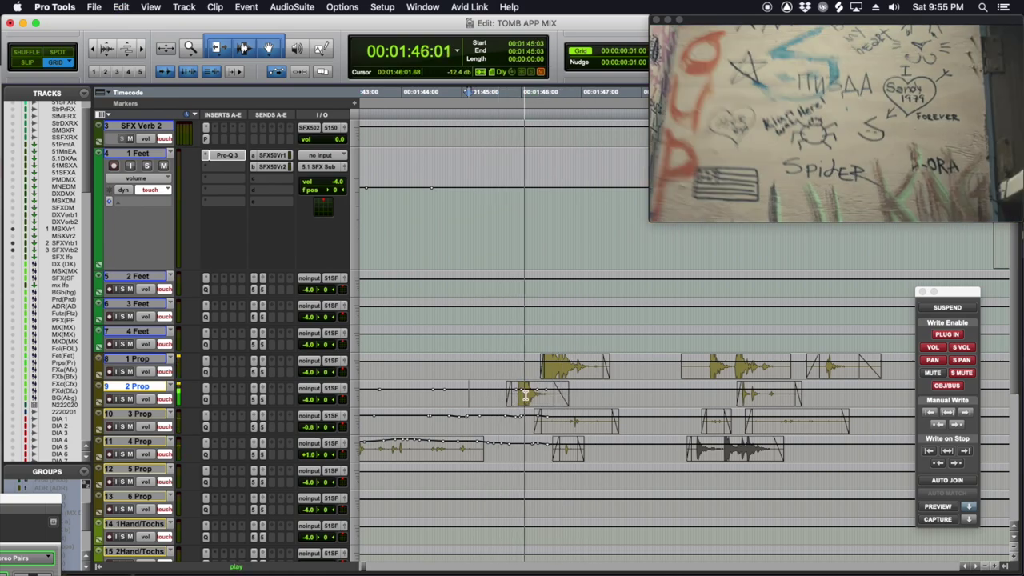
Mute the hit clip on 2 Prop at 00:01:45:18 and play the scene from 00:01:45:13.
key("space")
key("space")
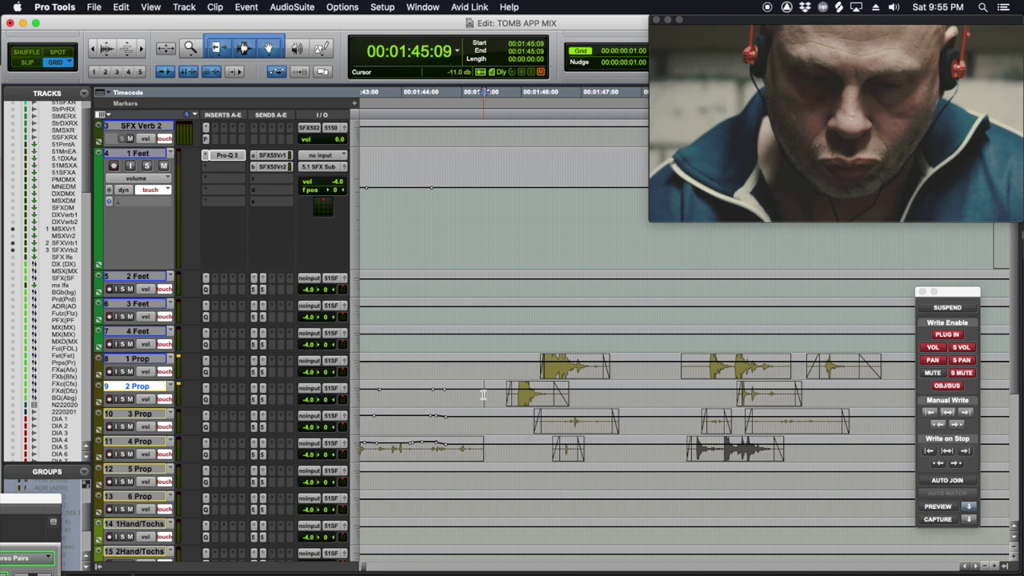
key("space")
left_click(534, 408)
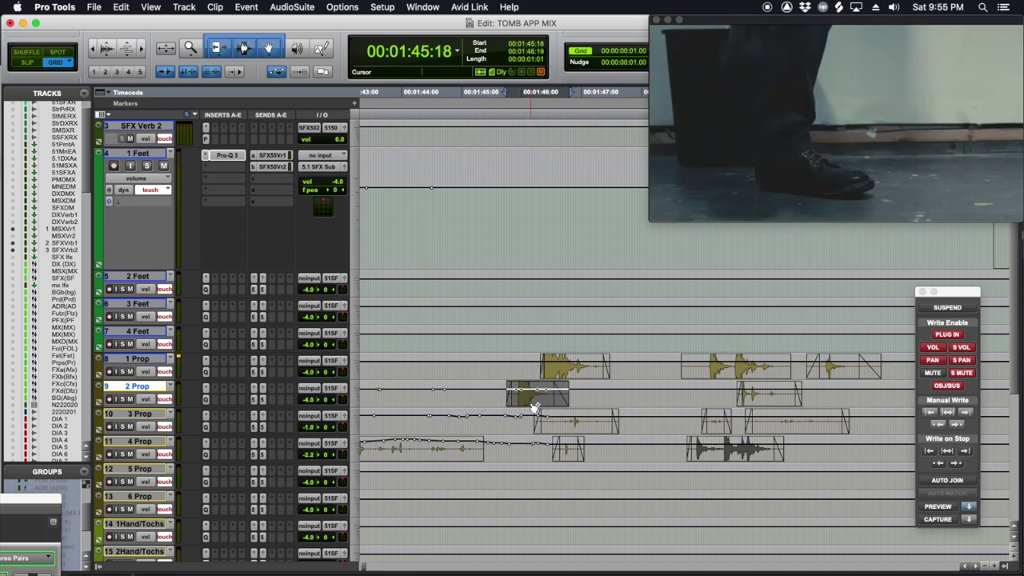
left_click(498, 397)
key("space")
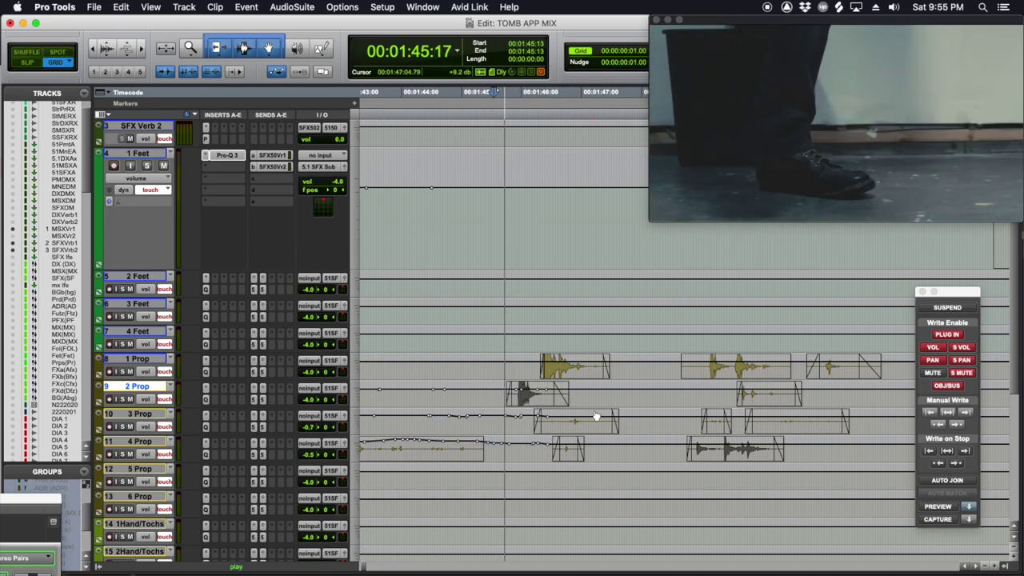
key("space")
Mute the door_03-01 clip on 1 Prop at 00:01:46:07 and play the scene from 00:01:45:14.
left_click(566, 371)
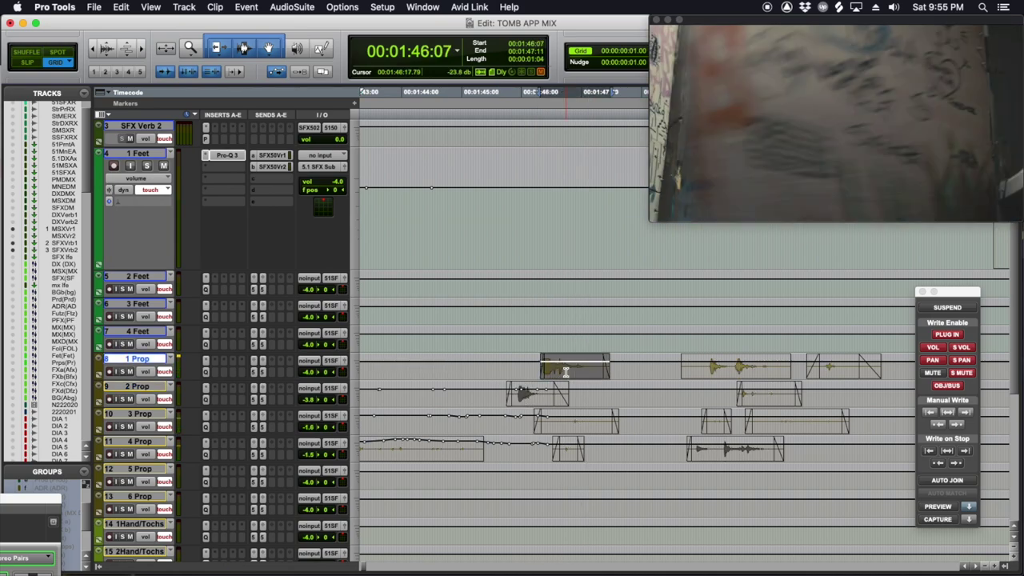
left_click(499, 378)
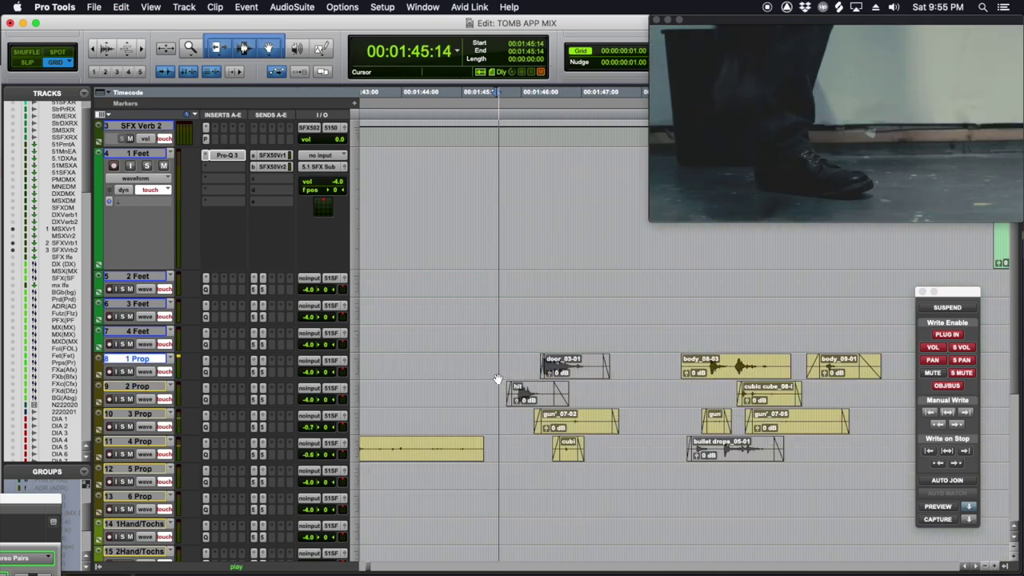
key("space")
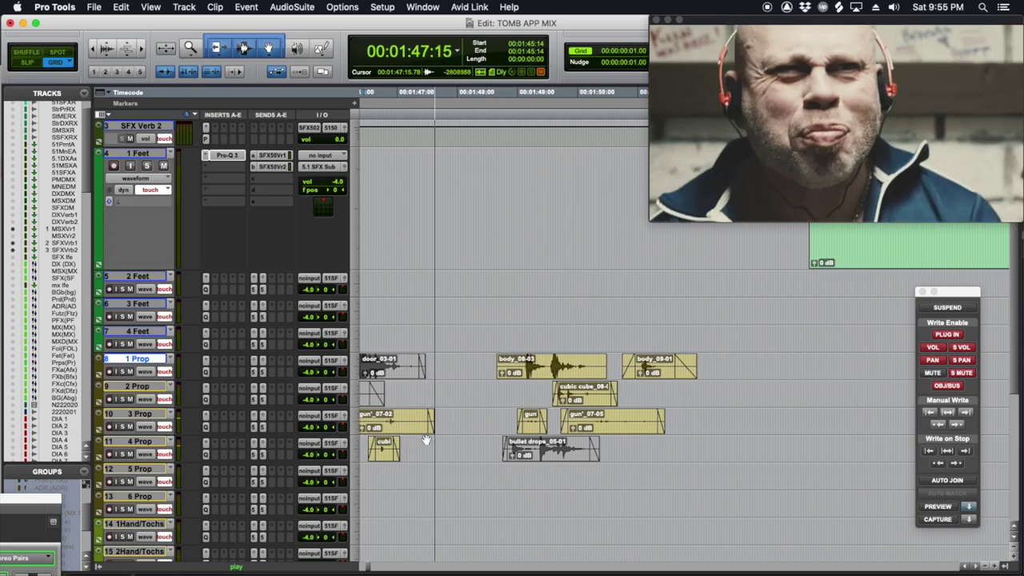
key("space")
Play from 00:01:45:04 with volume lanes shown and ride the 1 Prop to 4 Prop volumes until about 00:01:50.
left_click(472, 422)
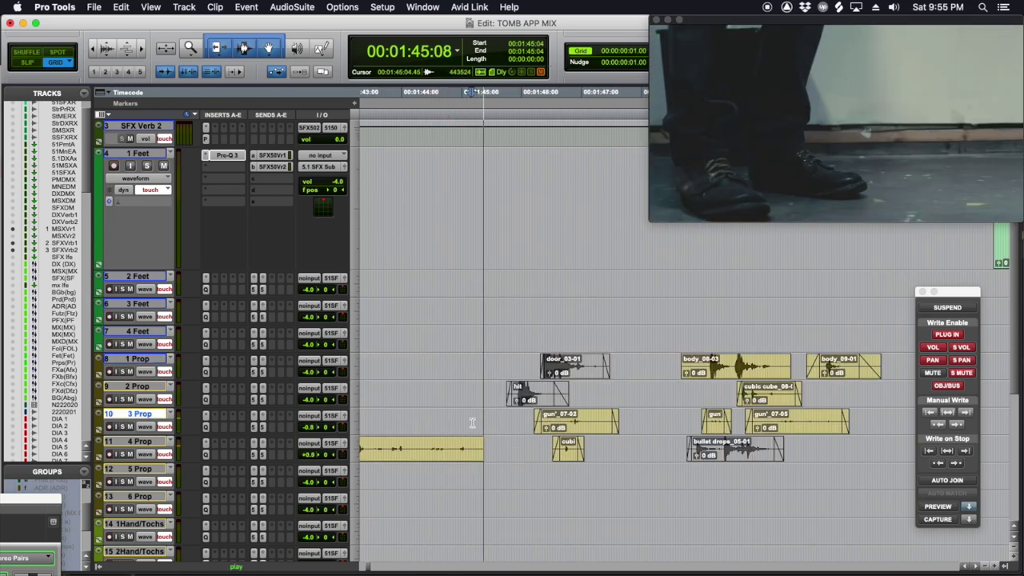
key("space")
key("ctrl+minus")
key("space")
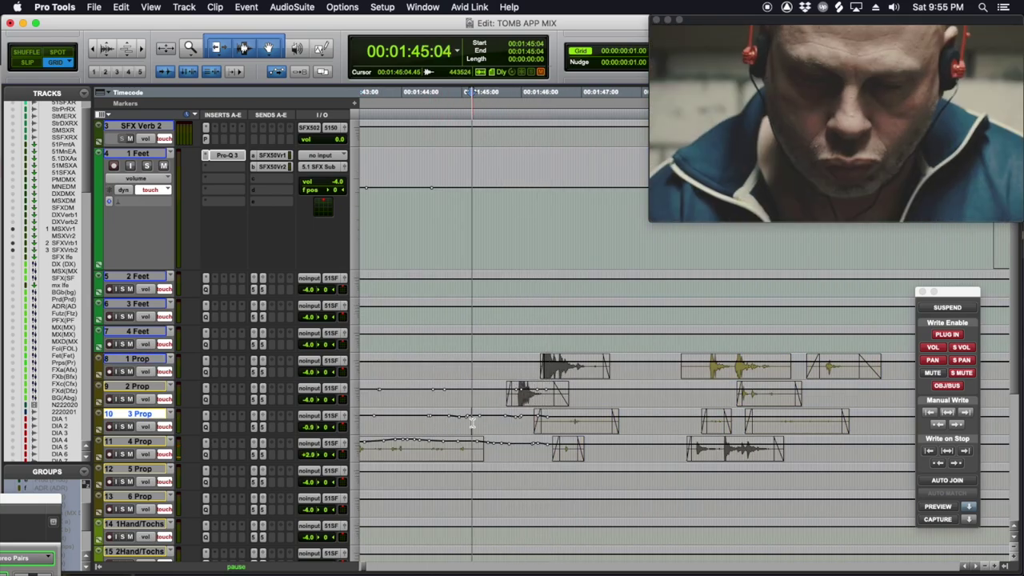
key("space")
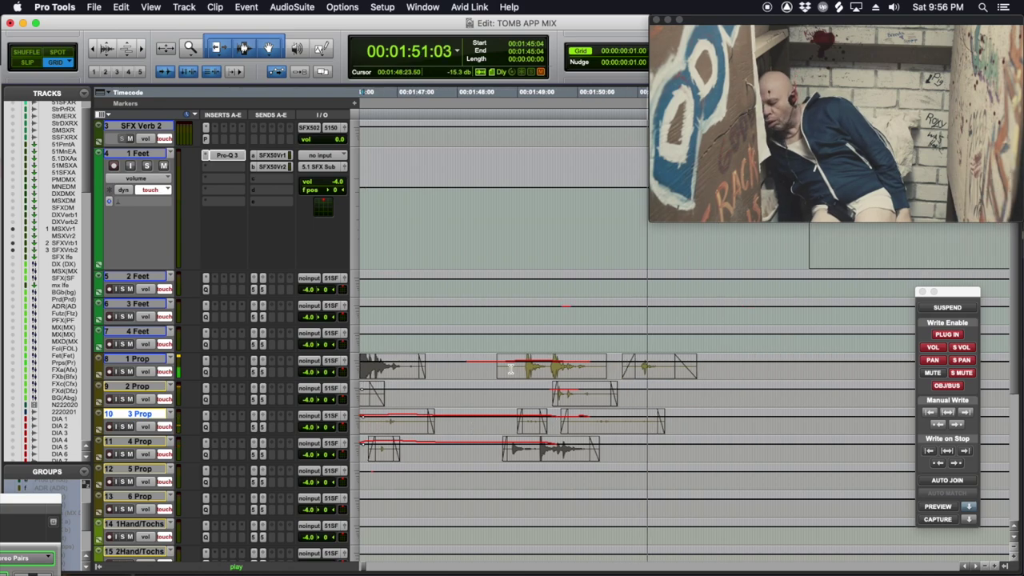
key("space")
Rewrite the 1 Prop volume over the body_08-03 clip in passes from 00:01:47:15 and 00:01:48:04.
left_click(434, 362)
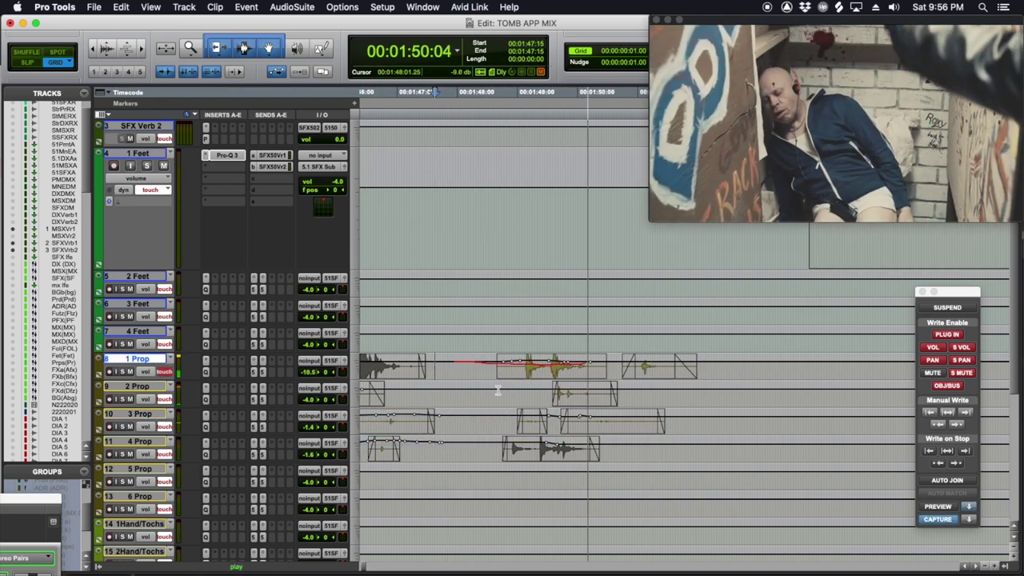
key("space")
key("space")
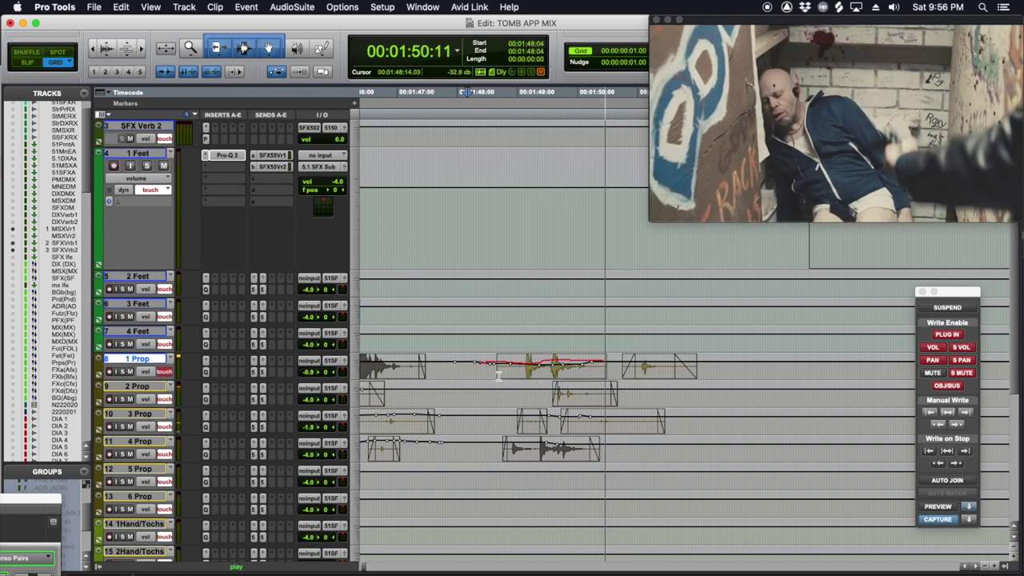
key("space")
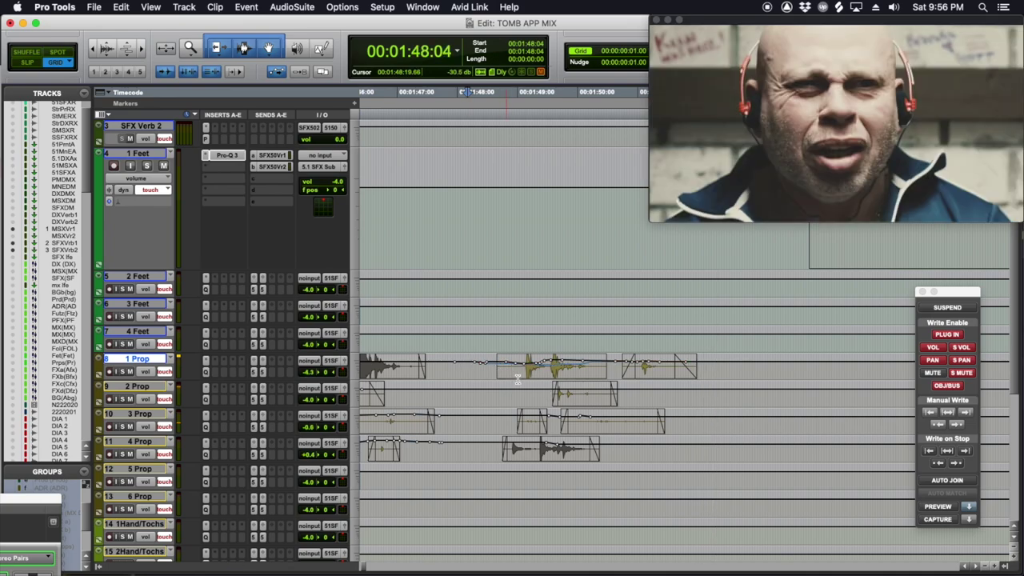
Write a lower 1 Prop volume over the body_09-01 clip, from about 00:01:50 until its end.
left_click(522, 376)
key("space")
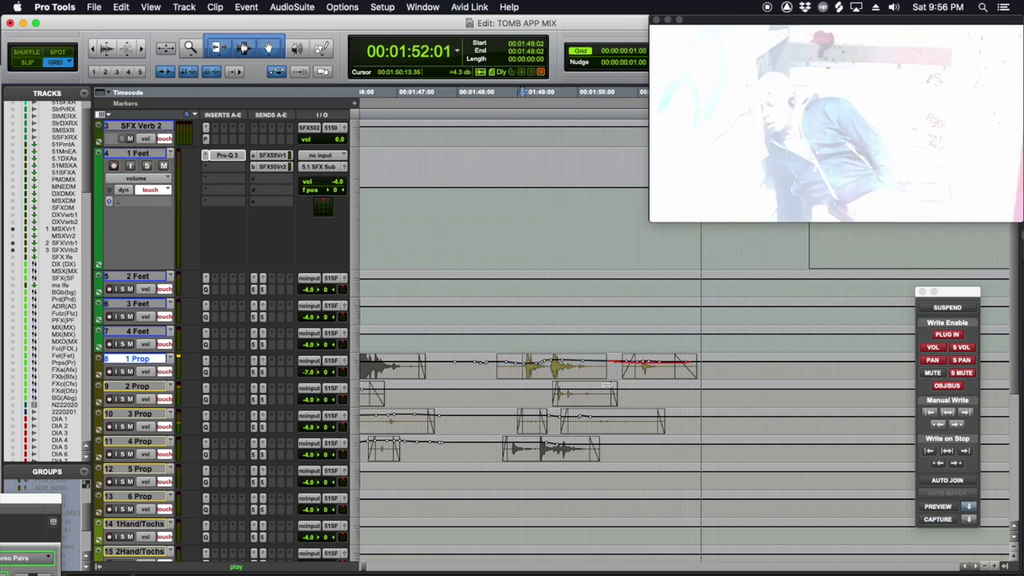
key("space")
left_click(580, 366)
key("space")
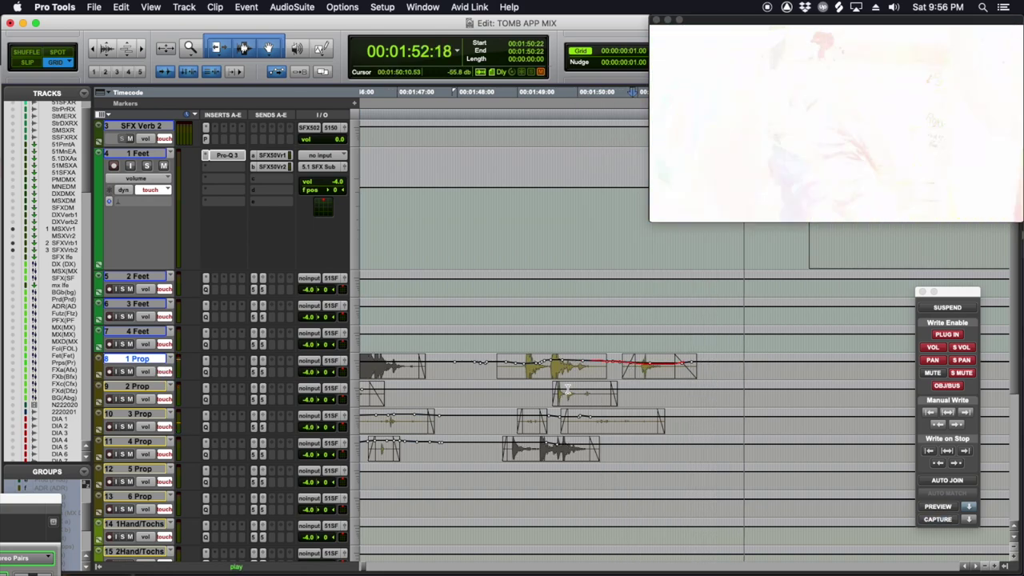
key("space")
Play 2 Prop soloed from around 00:01:49:10 to check the cubic cube clip, and switch the tracks to waveform view.
left_click(544, 394)
key("space")
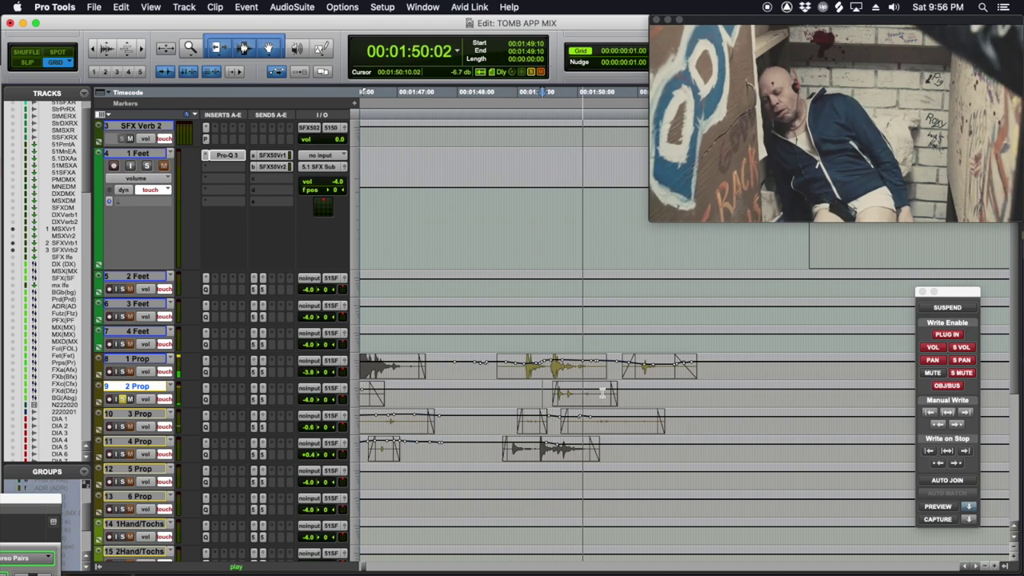
key("space")
key("space")
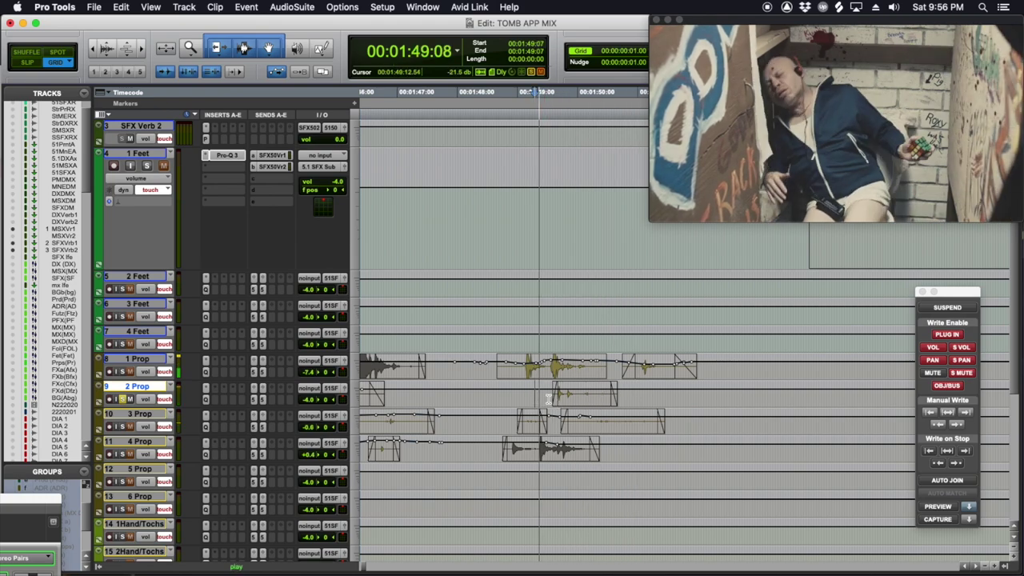
key("ctrl+minus")
key("space")
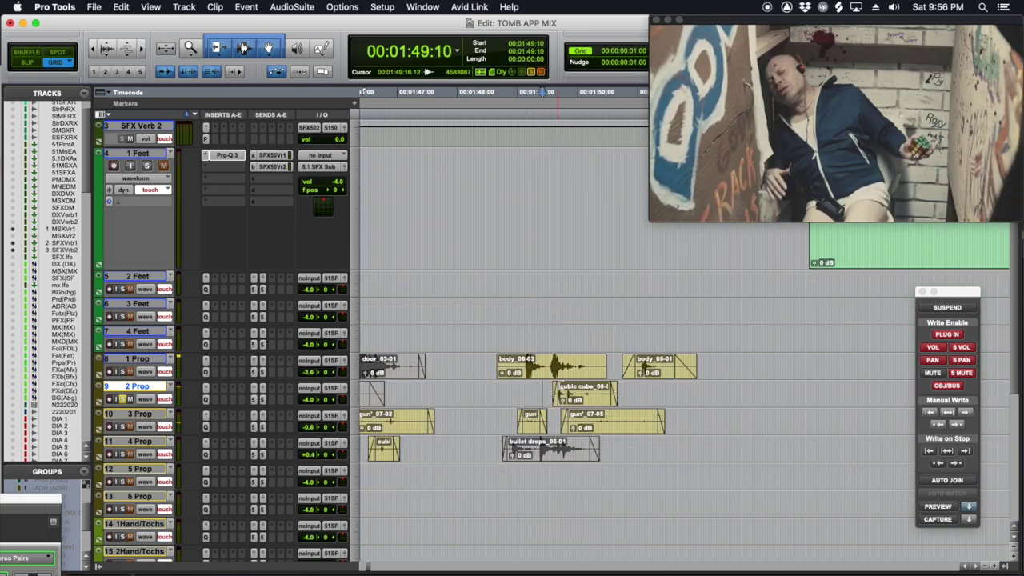
Display the send A level on 2 Prop, raise it over the cubic cube clip, and play the unsoloed mix from 00:01:49:00.
left_click(503, 390)
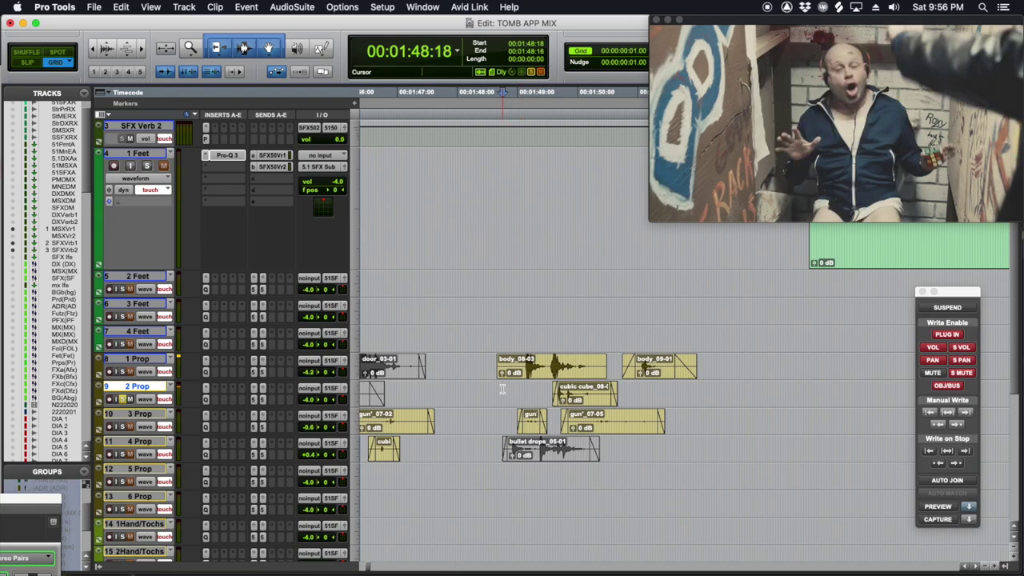
left_click(145, 399)
left_click(281, 469)
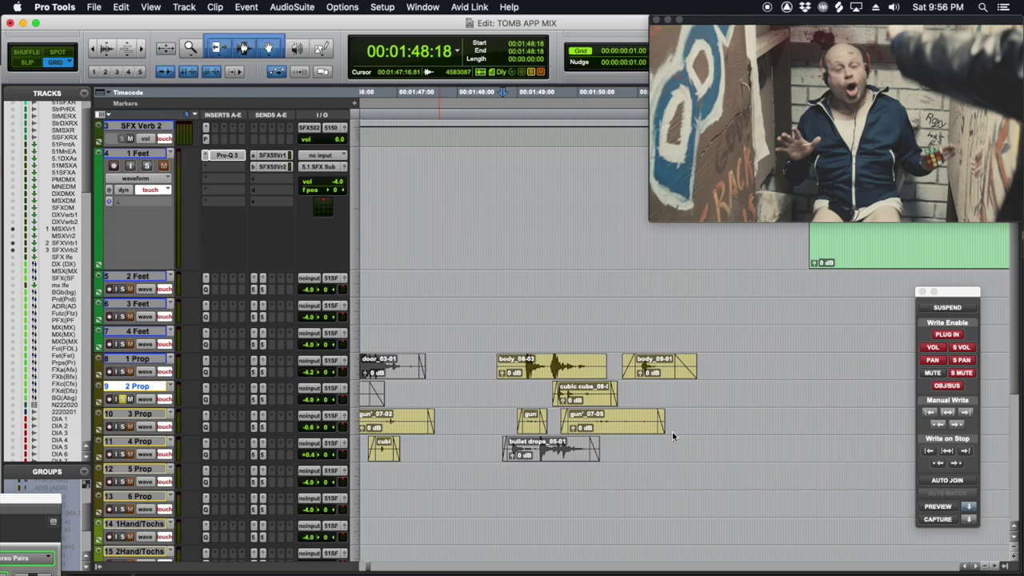
left_click(585, 390)
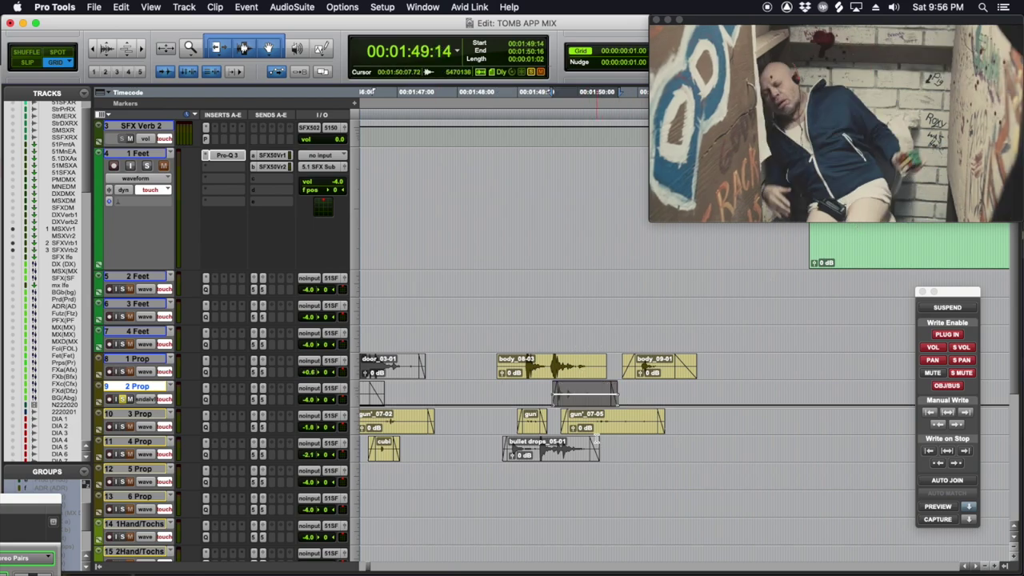
left_click(571, 389)
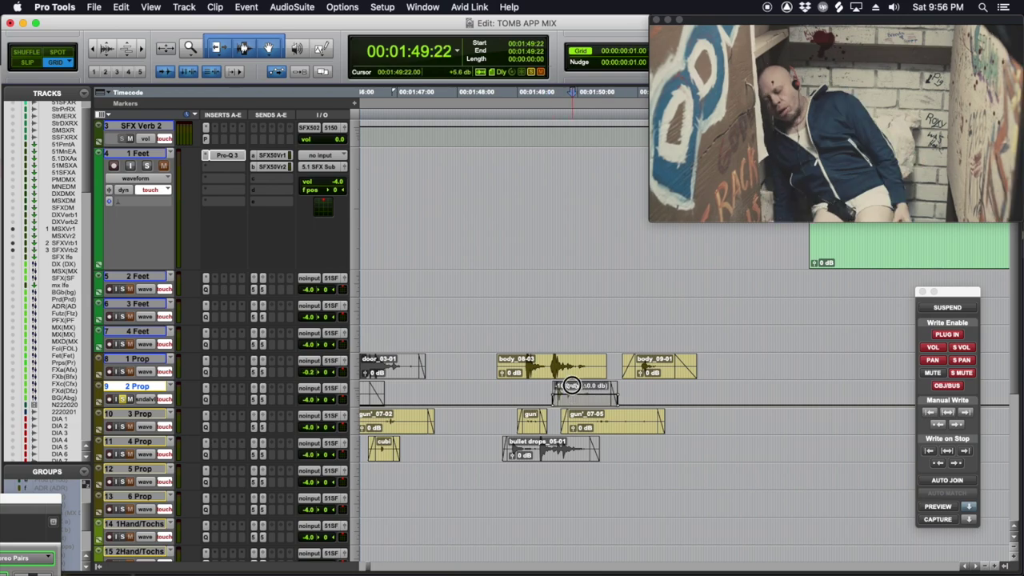
left_click(516, 398)
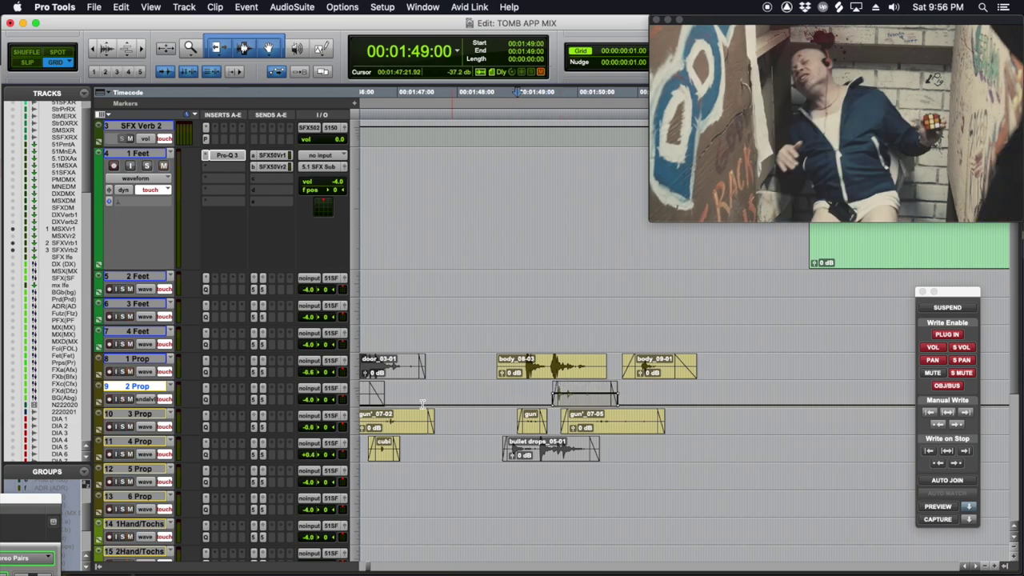
key("space")
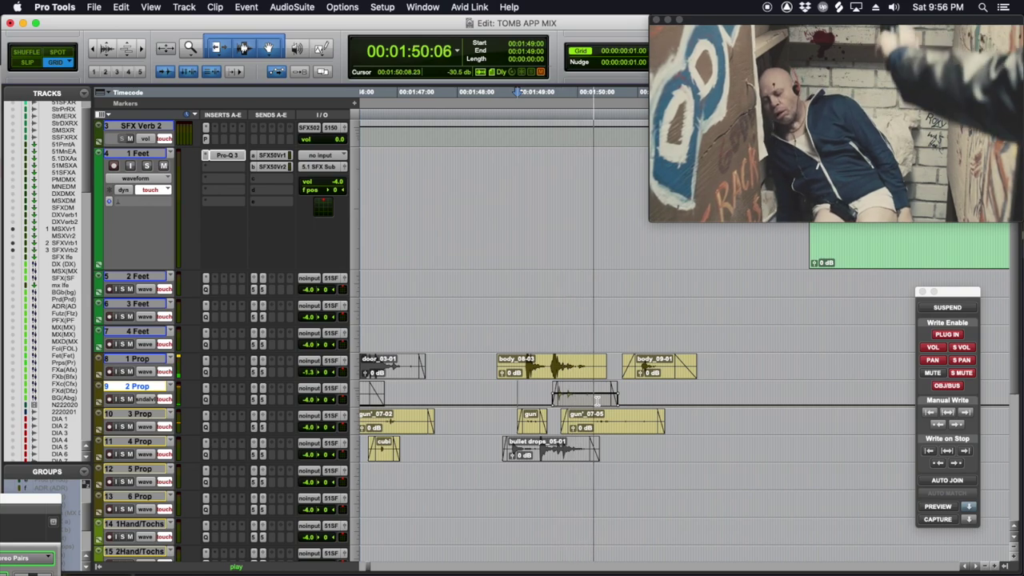
key("space")
Move the cubic cube clip on 2 Prop later to start at 00:01:50:03 and select 00:01:49:13 to 00:01:50:07.
left_click(544, 398)
key("ctrl+minus")
left_click_drag(574, 400, 608, 403)
left_click(496, 387)
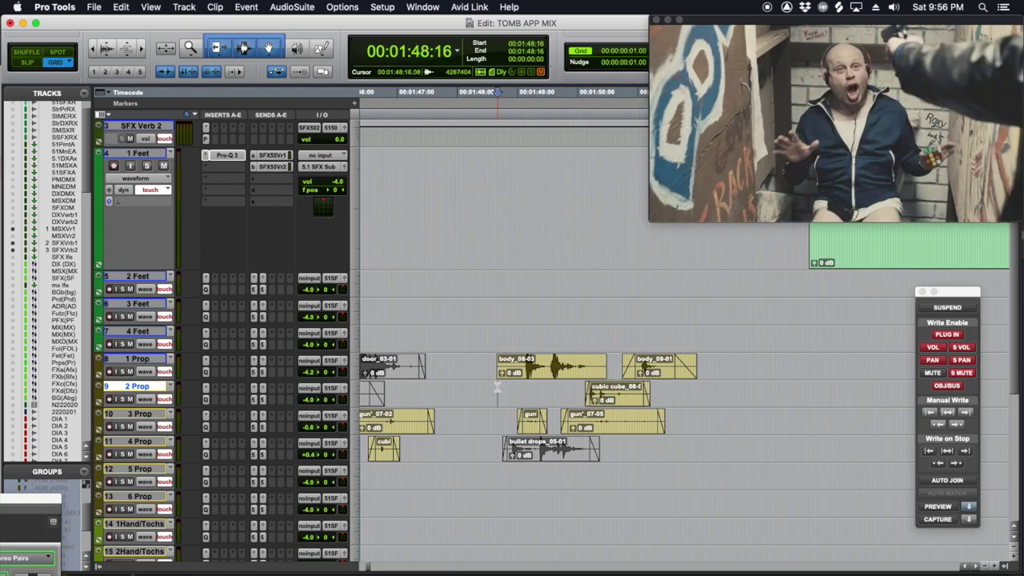
left_click(549, 385)
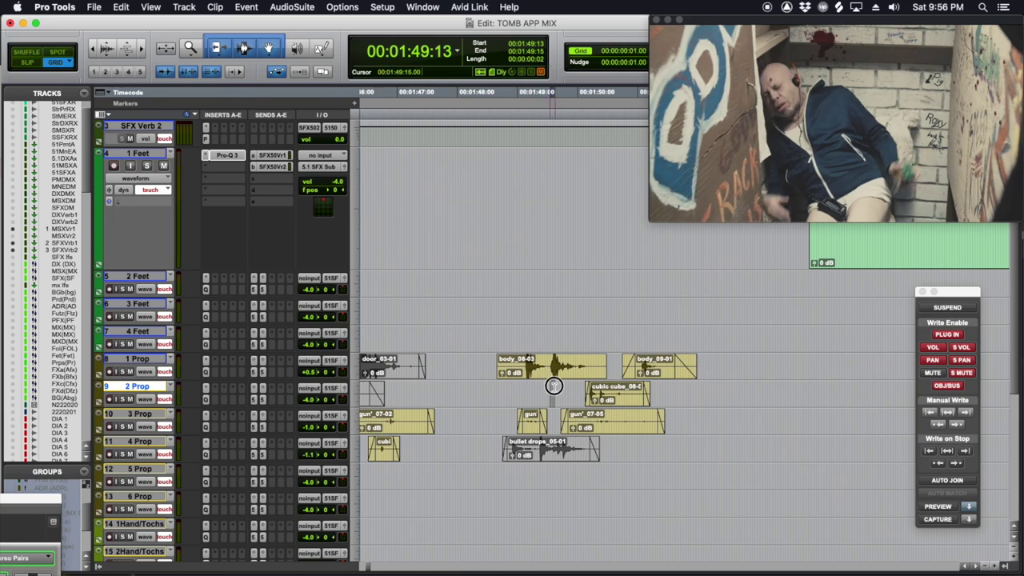
left_click_drag(559, 388, 597, 389)
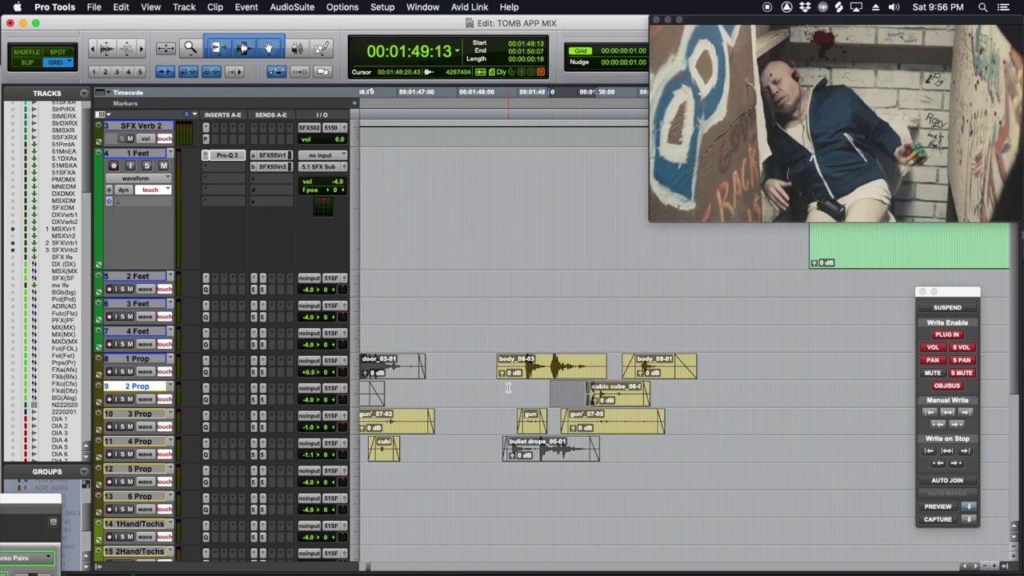
Ride the 2 Prop volume over the cube sound in two playback passes from 00:01:48:20.
left_click(507, 388)
key("space")
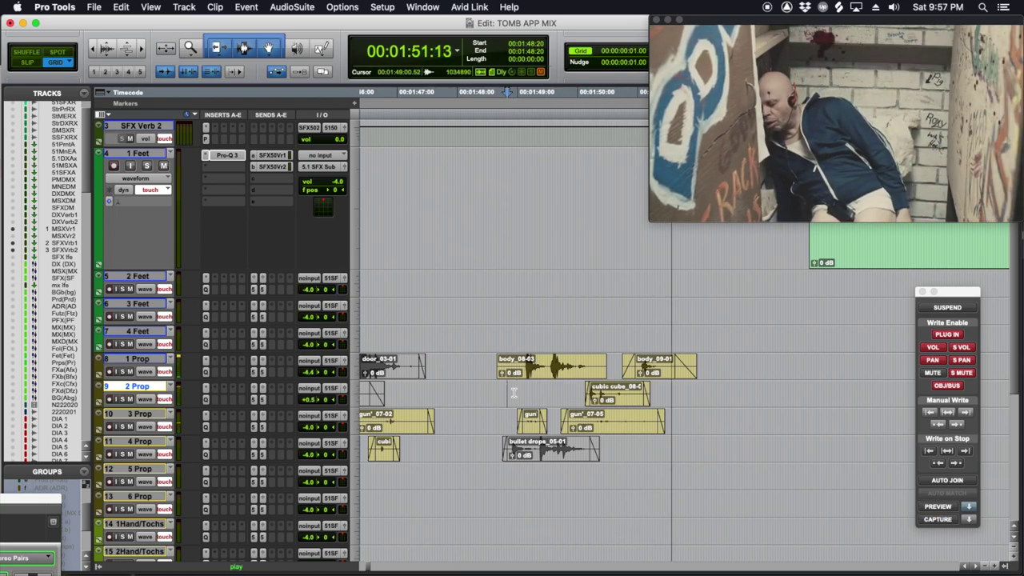
key("space")
key("space")
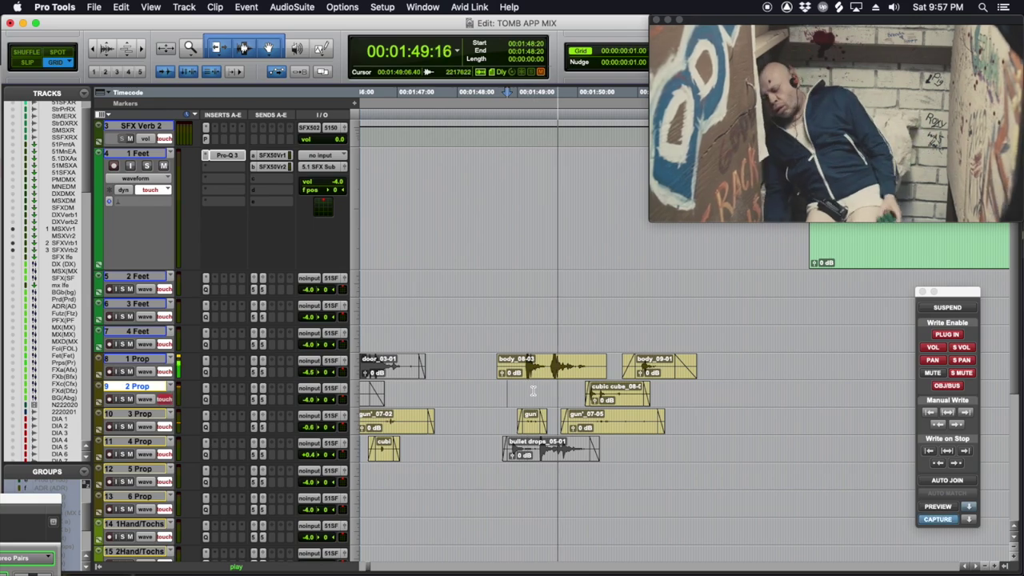
key("space")
Move the cubic cube clip on 2 Prop back to 00:01:49:14 and play the scene twice from 00:01:48:18.
left_click(608, 401)
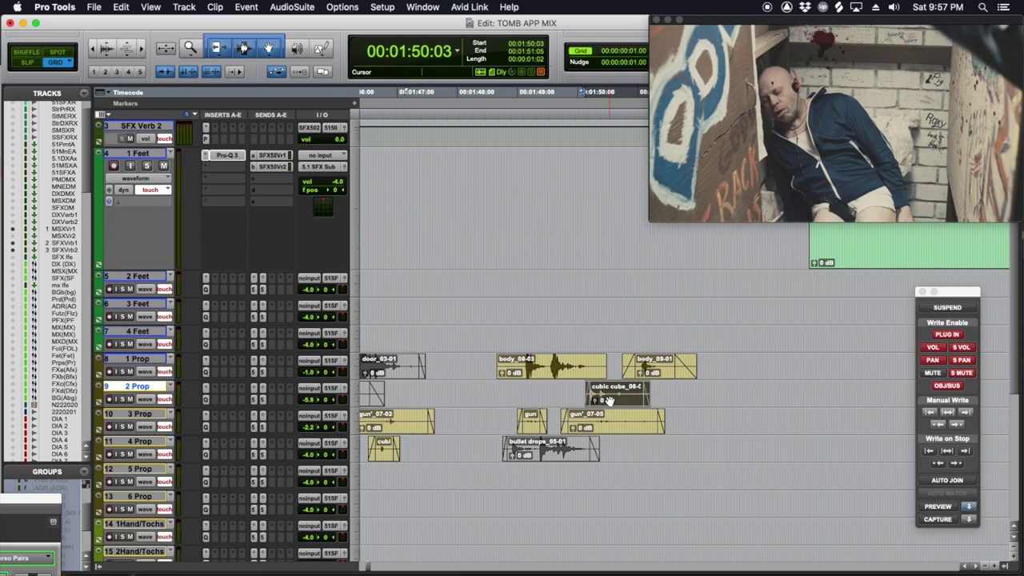
left_click_drag(608, 398, 572, 397)
left_click(502, 388)
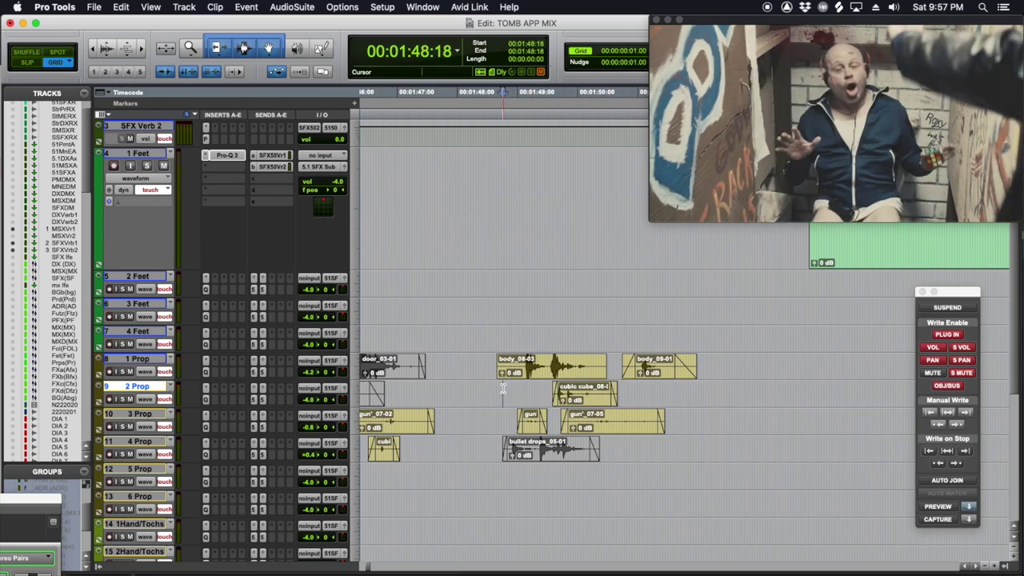
key("space")
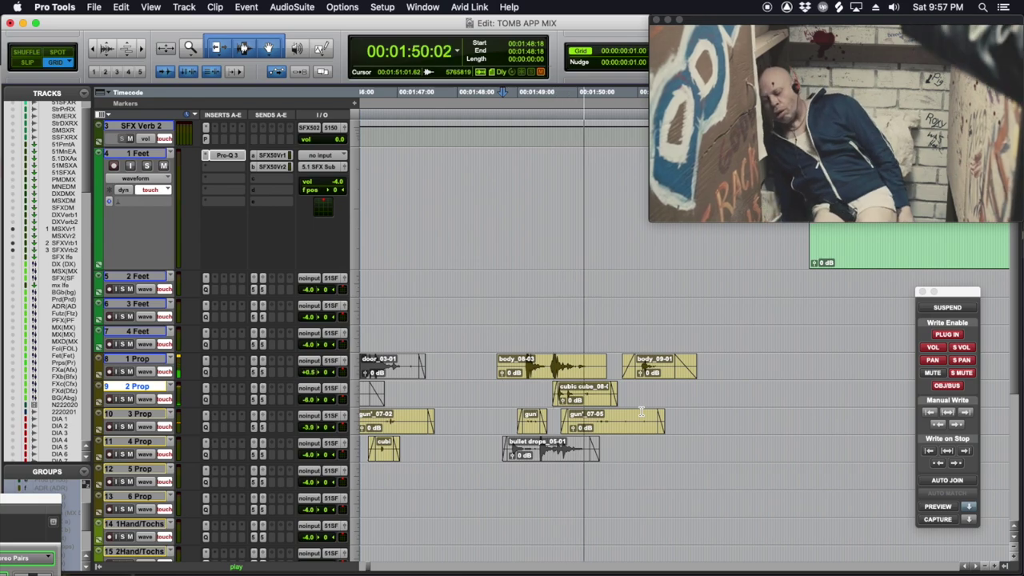
key("space")
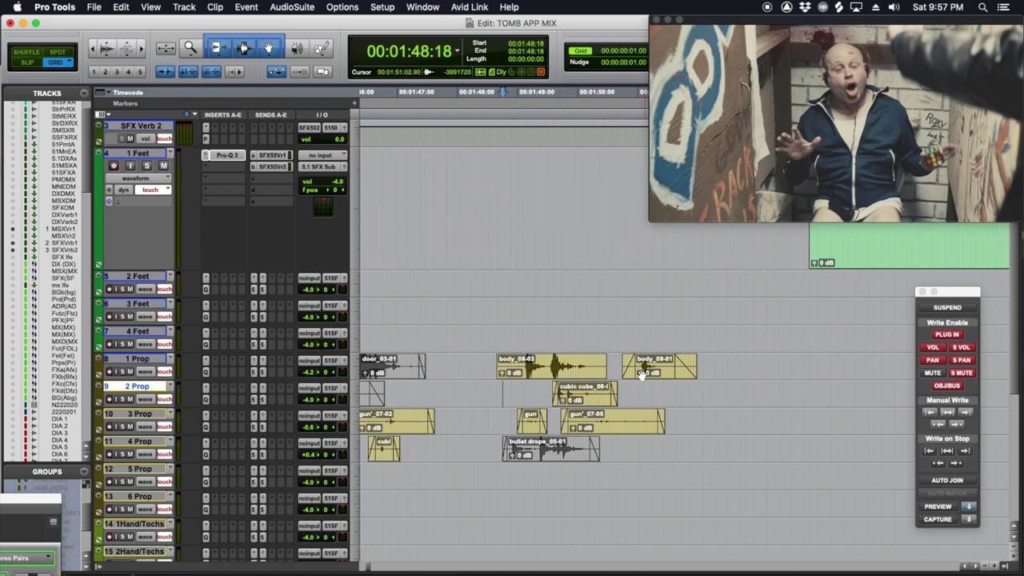
key("space")
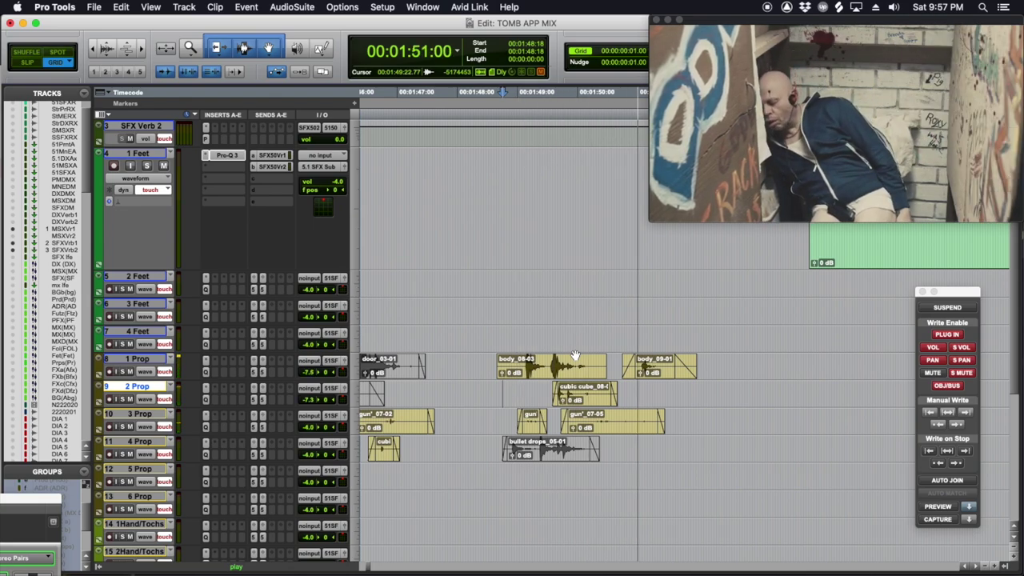
key("space")
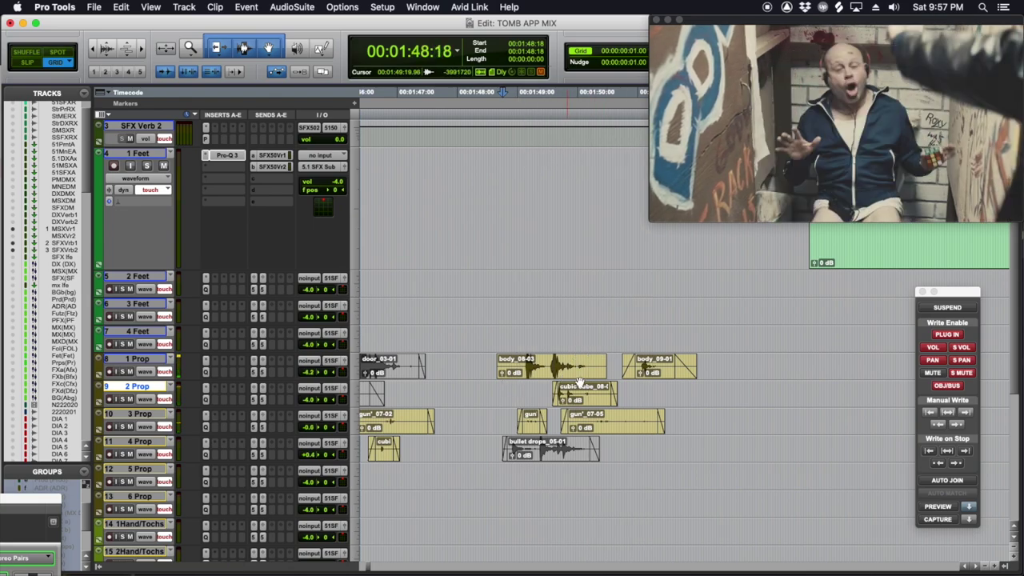
Audition 3 Prop from 00:01:50:03, move the cubic cube clip on 2 Prop about 15 frames later, and play from 00:01:48:18.
left_click(587, 413)
key("space")
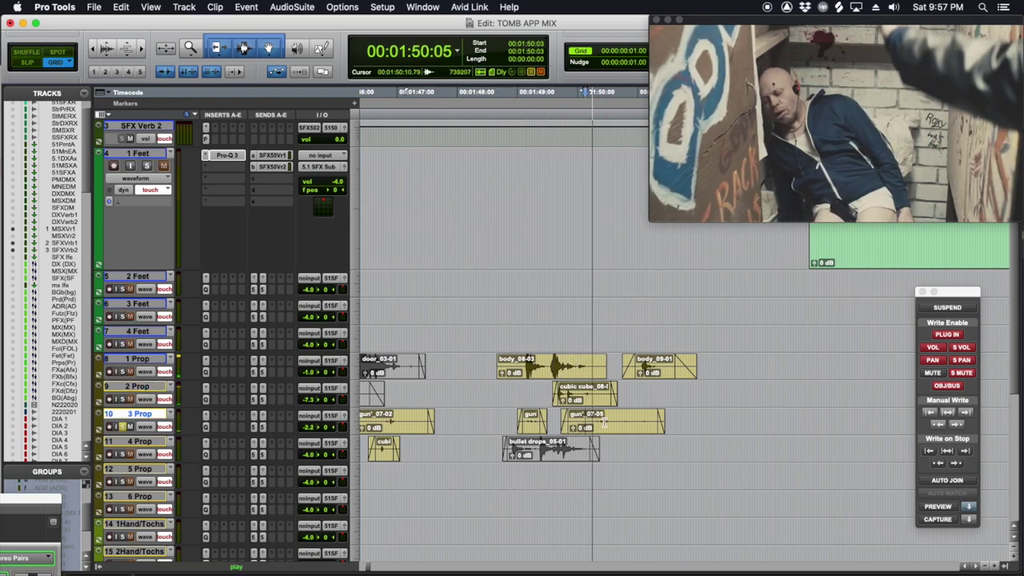
key("space")
left_click_drag(582, 400, 620, 396)
left_click(501, 389)
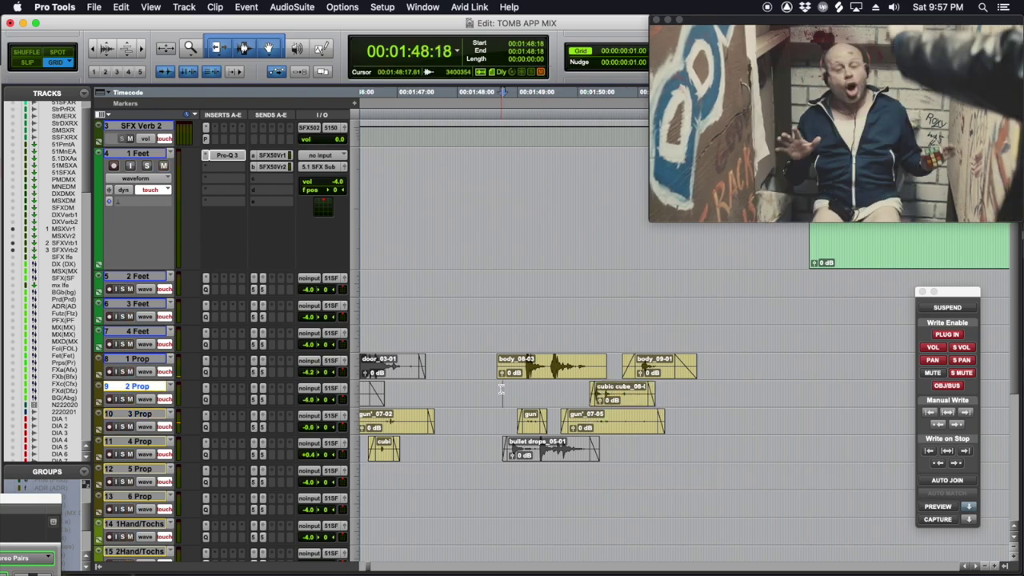
key("space")
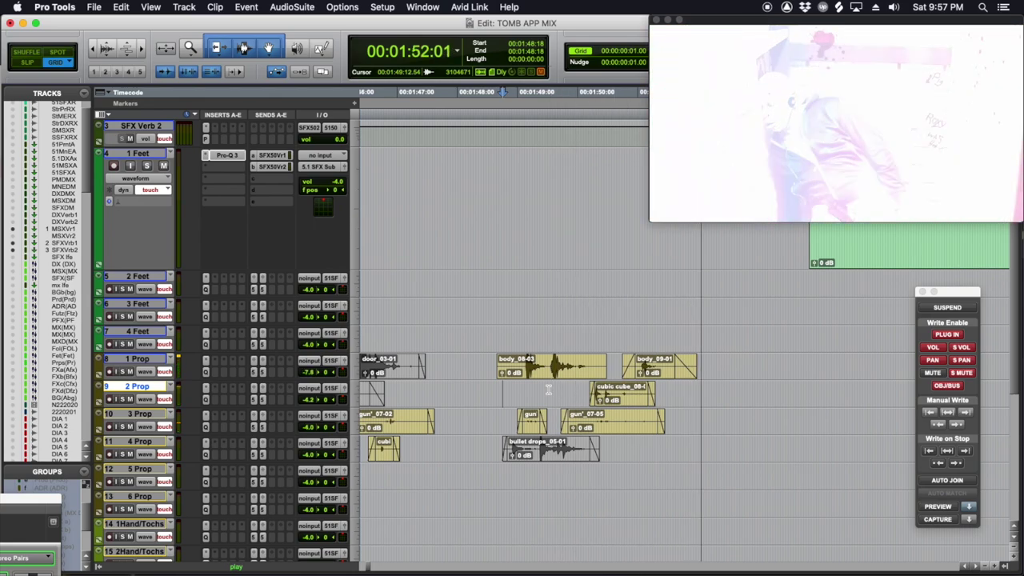
key("space")
Switch all foley tracks to volume automation view over a wider time range and enlarge their waveforms.
key("super+bracketleft")
key("super+bracketleft")
scroll(596, 398, "down", 5)
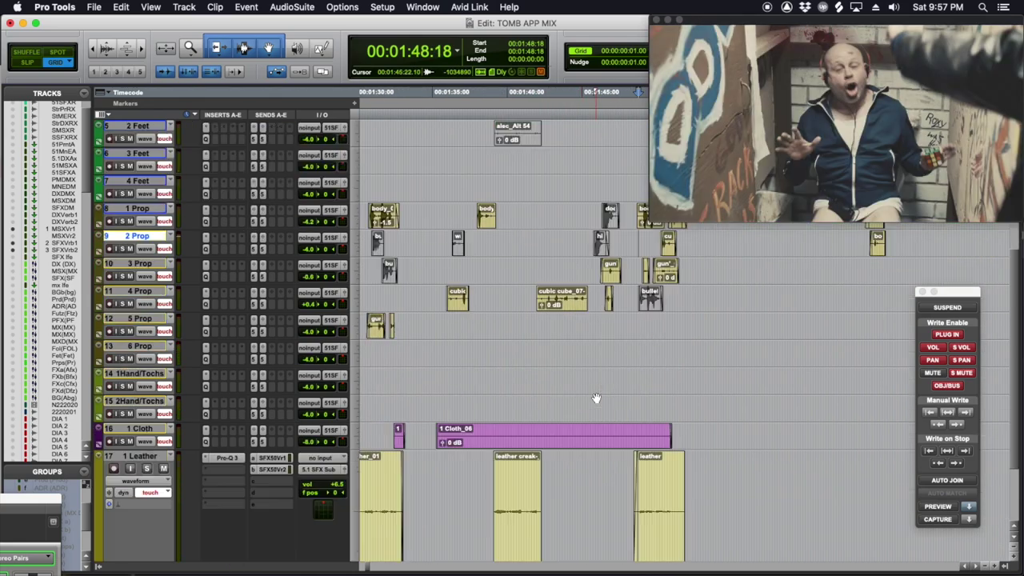
scroll(596, 397, "up", 5)
key("ctrl+minus")
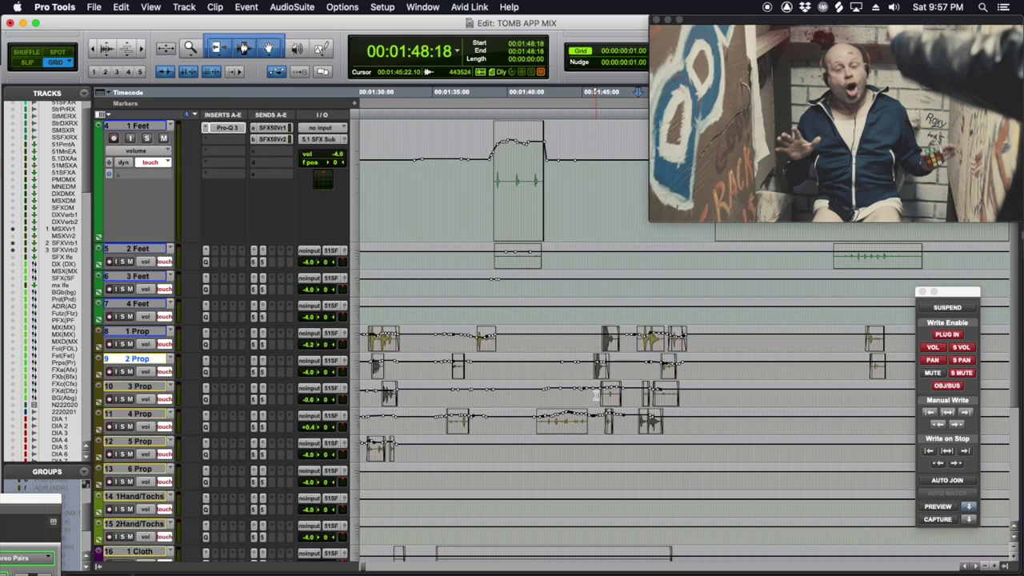
scroll(596, 396, "down", 6)
key("super+alt+bracketright")
key("super+alt+bracketright")
key("super+alt+bracketright")
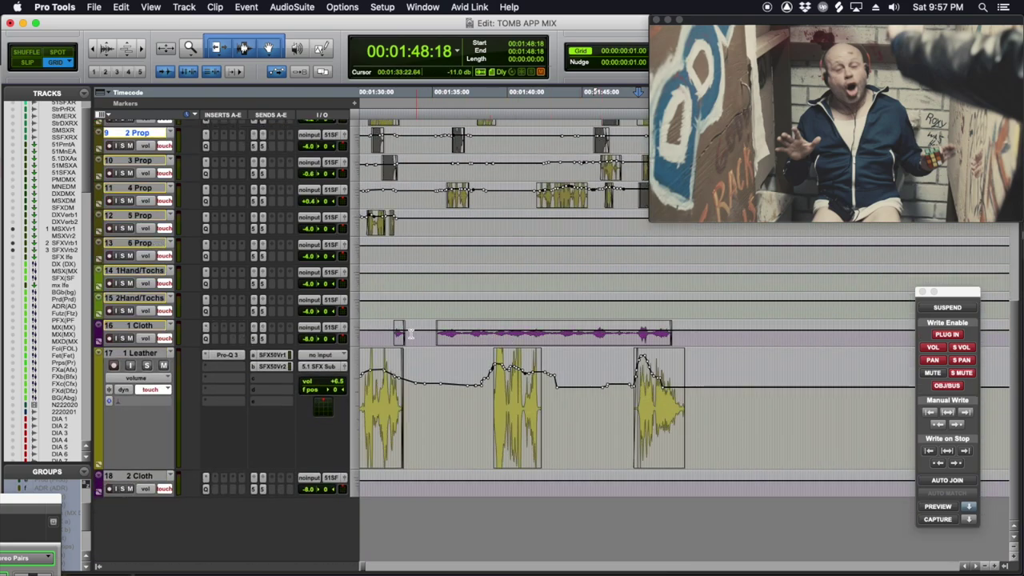
Play the foley from the 1 Cloth track and look over the volume automation on the feet and prop tracks.
scroll(410, 334, "left", 5)
left_click(471, 340)
key("space")
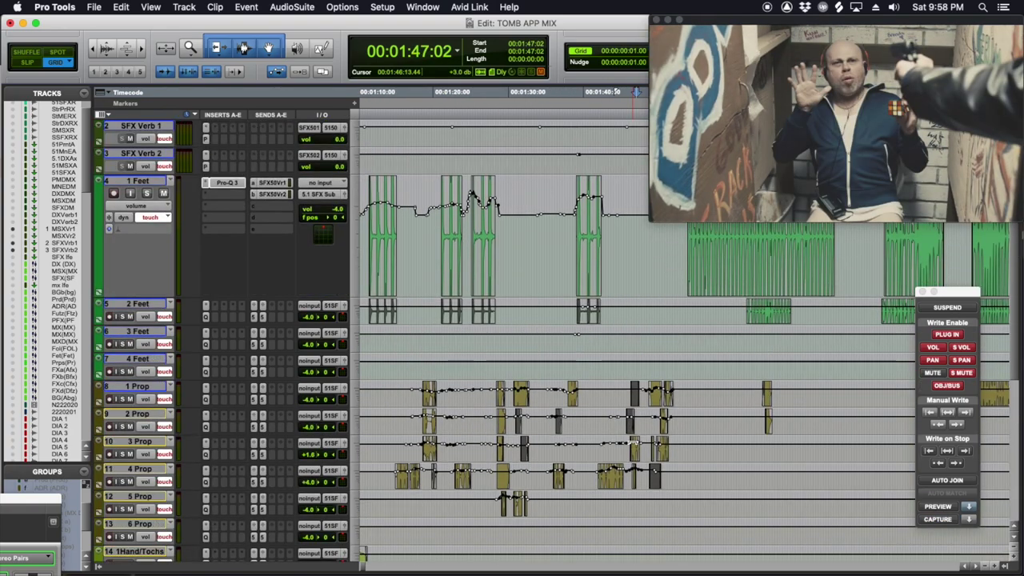
scroll(632, 442, "up", 1)
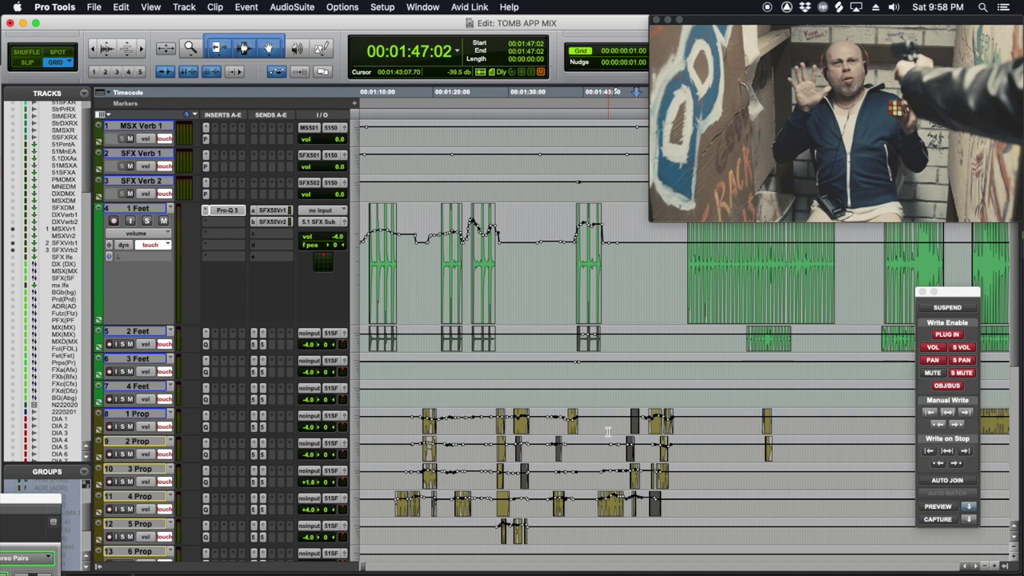
Recall memory location 1 and memory location 2 to display the full session track list.
key("KP_Decimal")
key("1")
key("KP_Decimal")
key("KP_Decimal")
key("2")
key("KP_Decimal")
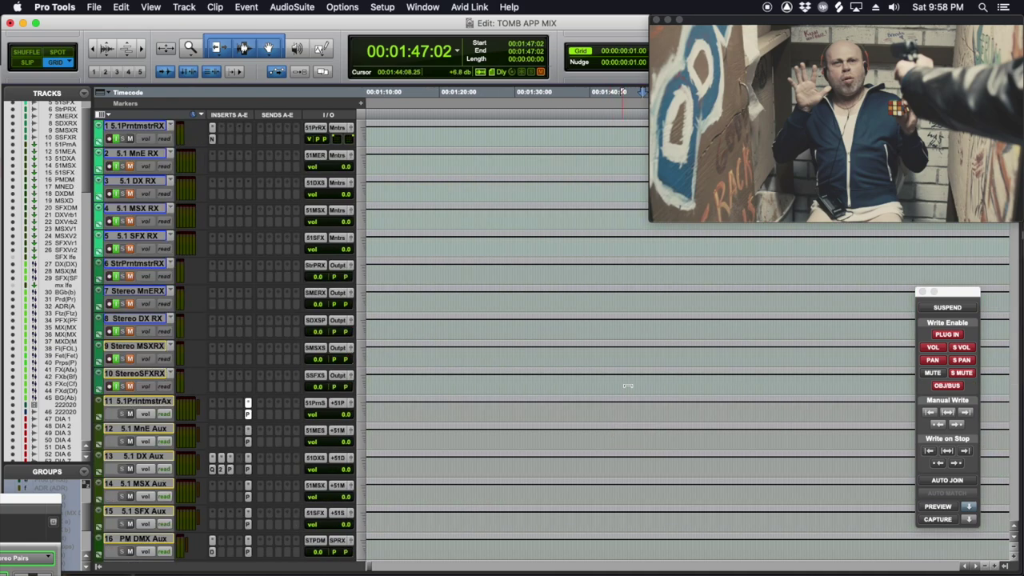
Examine the clips and automation down the full session, from the PFX tracks through music, foley and SFX to the ambiences.
scroll(629, 384, "down", 15)
scroll(630, 383, "down", 15)
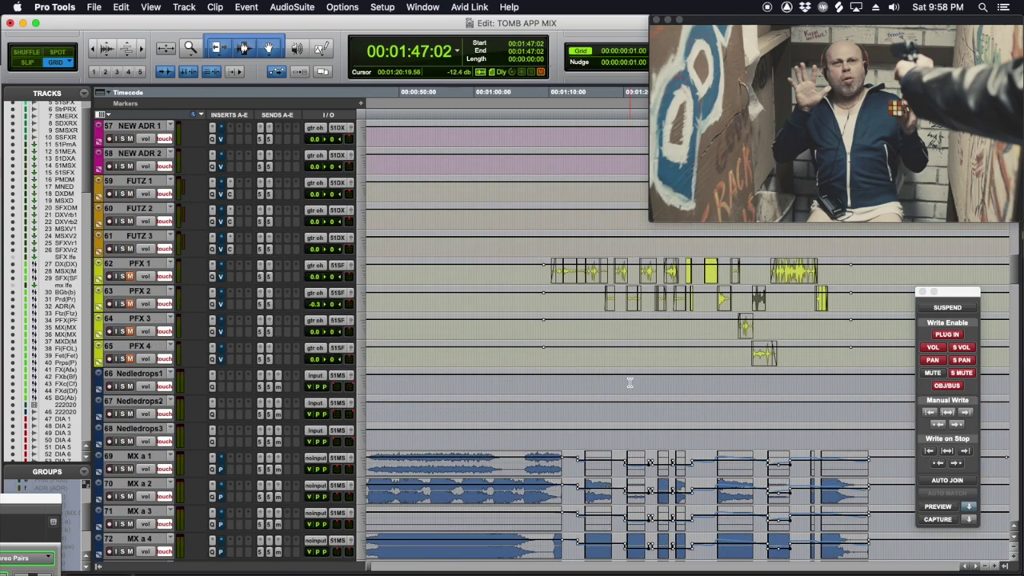
scroll(629, 377, "right", 5)
left_click(532, 278)
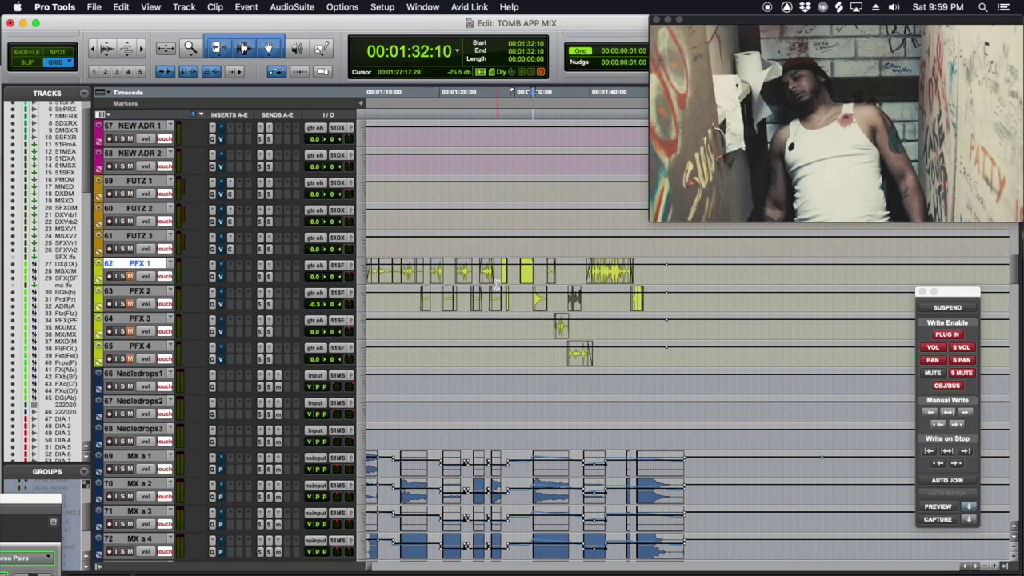
scroll(512, 281, "down", 15)
scroll(496, 284, "down", 20)
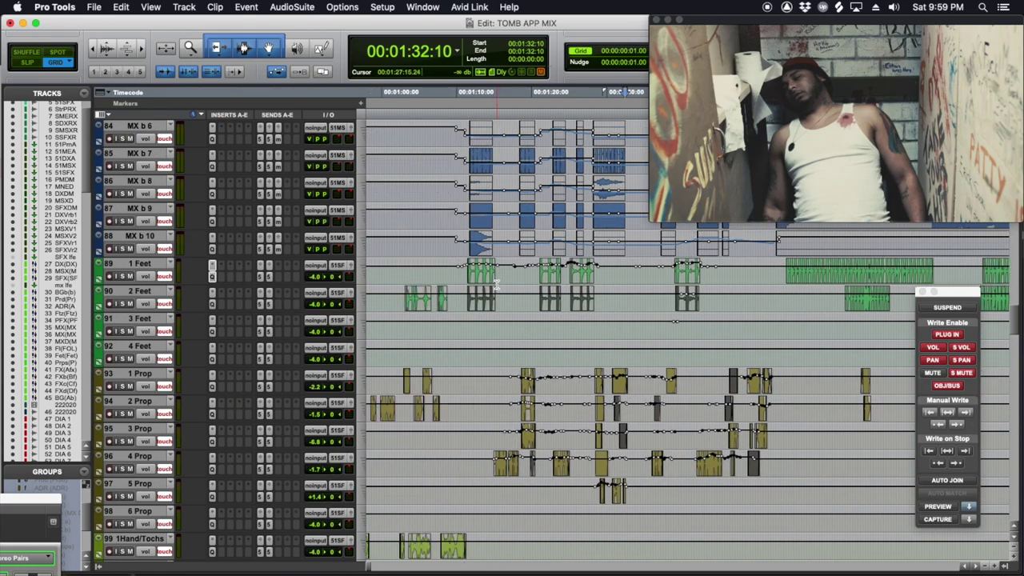
scroll(496, 284, "down", 20)
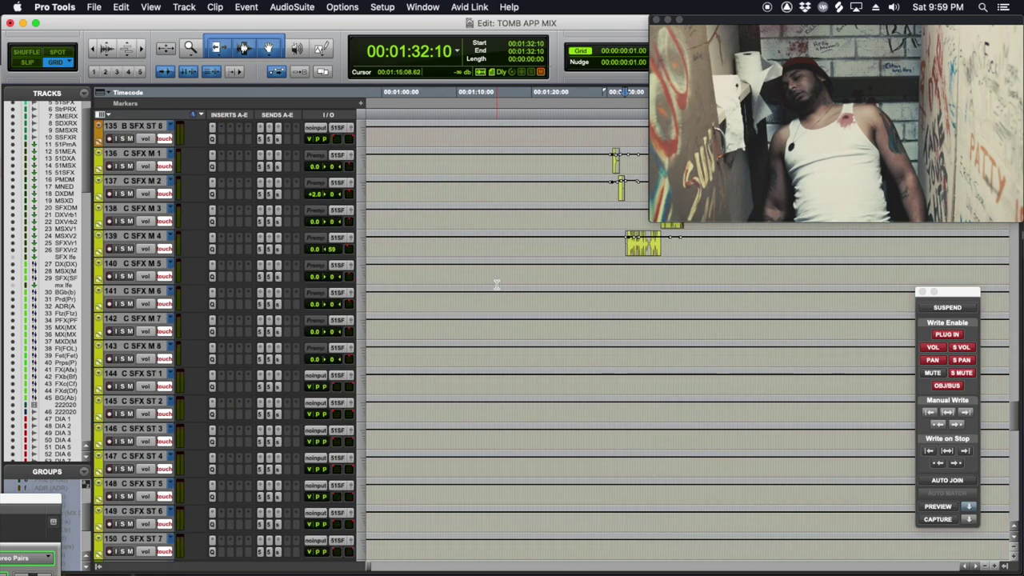
scroll(528, 328, "up", 5)
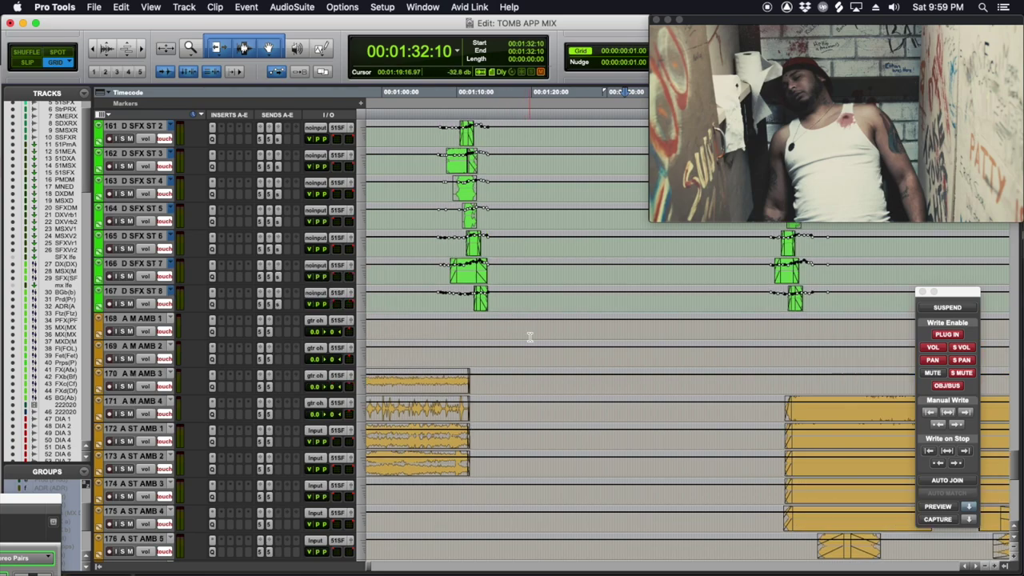
left_click_drag(1018, 457, 1006, 432)
scroll(1006, 432, "down", 5)
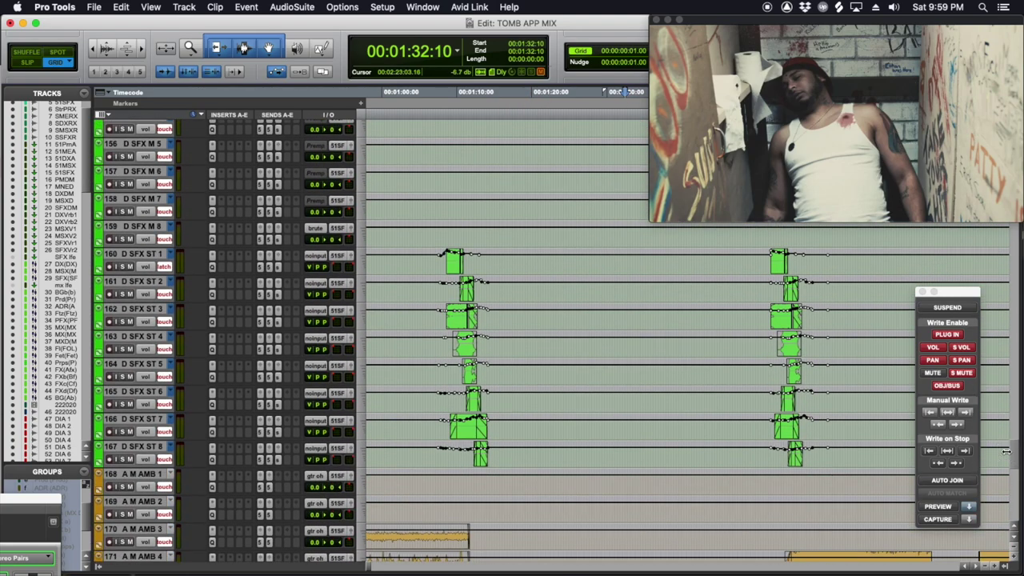
Select 00:01:12:07 to 00:01:51:18 on D SFX M 8 and review the music, PFX and dialogue tracks above.
left_click_drag(473, 234, 769, 235)
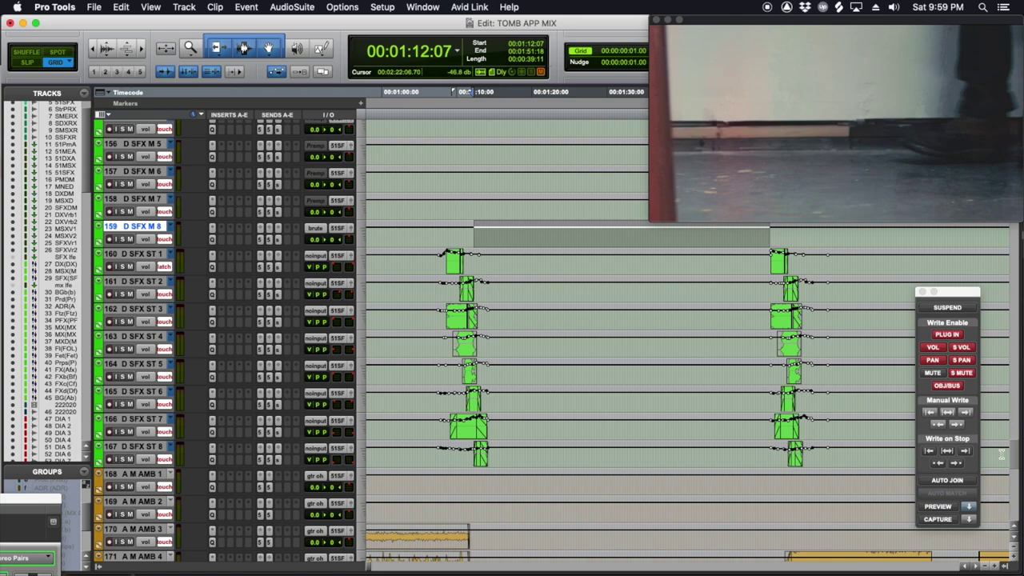
left_click_drag(1015, 458, 1018, 292)
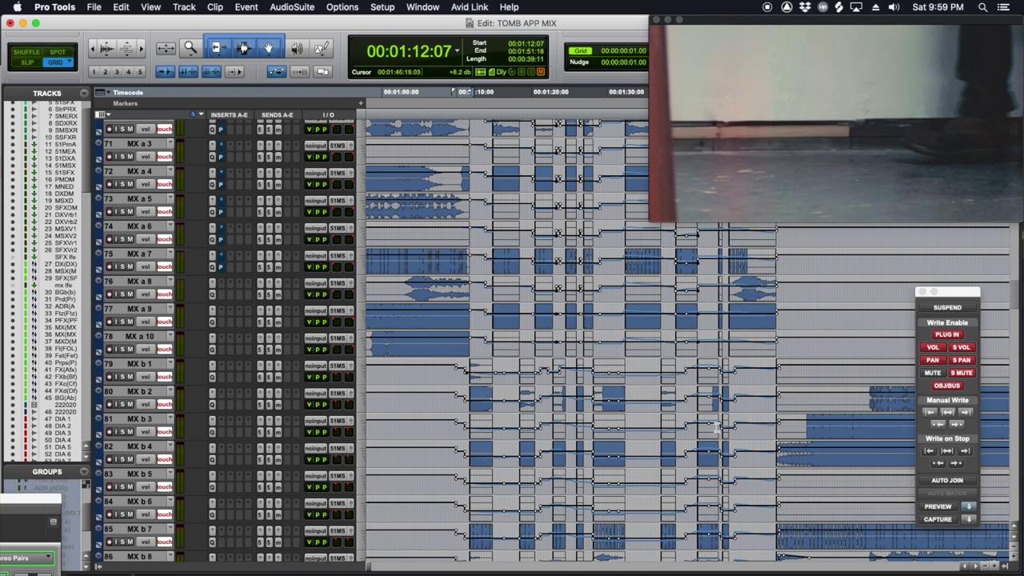
scroll(656, 436, "up", 5)
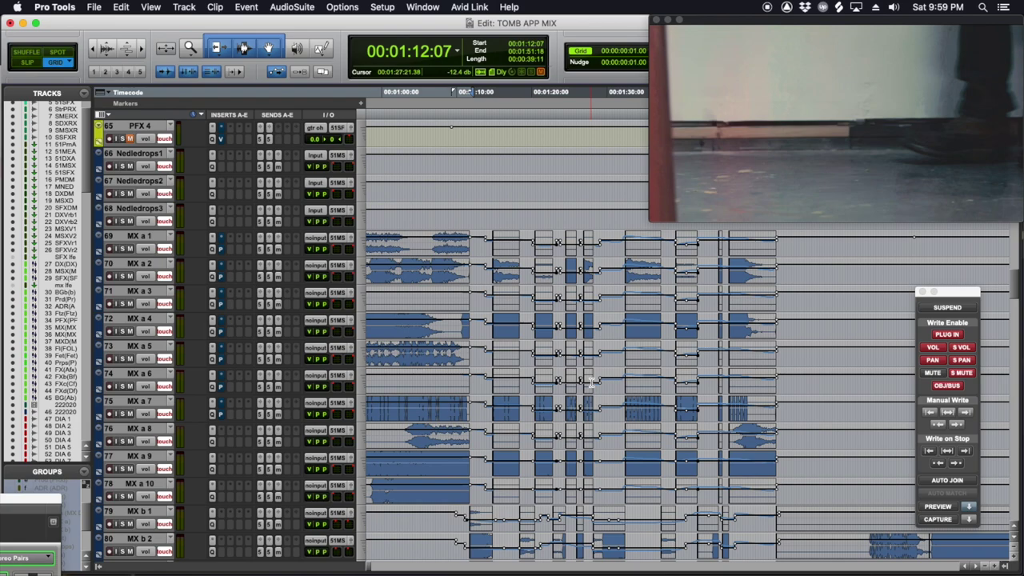
scroll(591, 383, "up", 12)
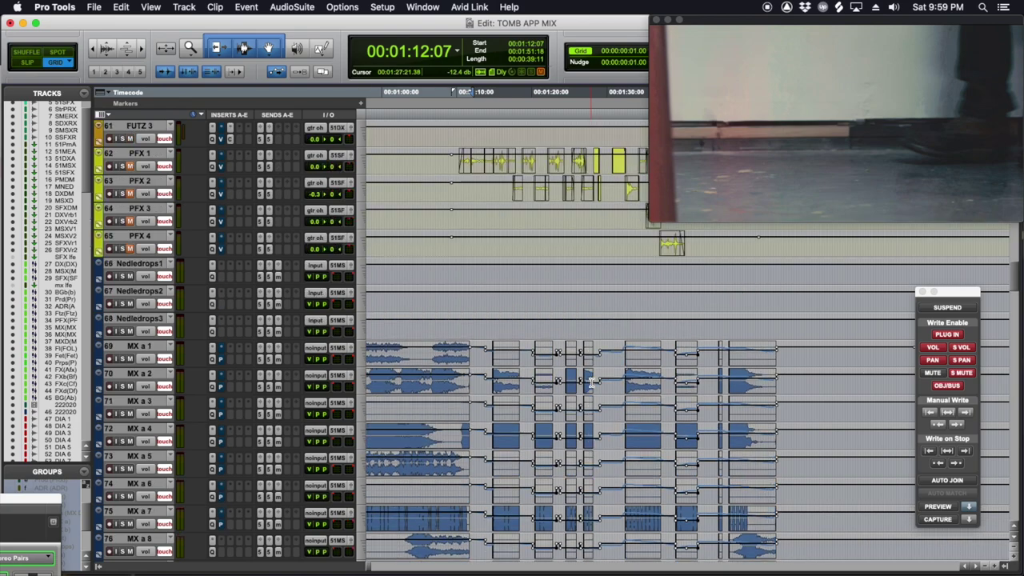
scroll(592, 383, "up", 3)
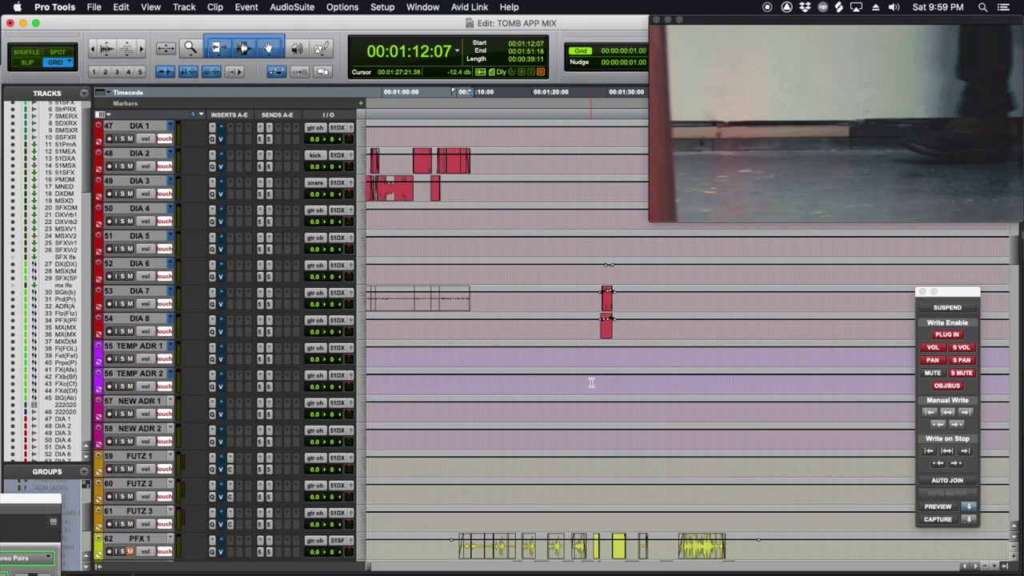
scroll(591, 384, "up", 5)
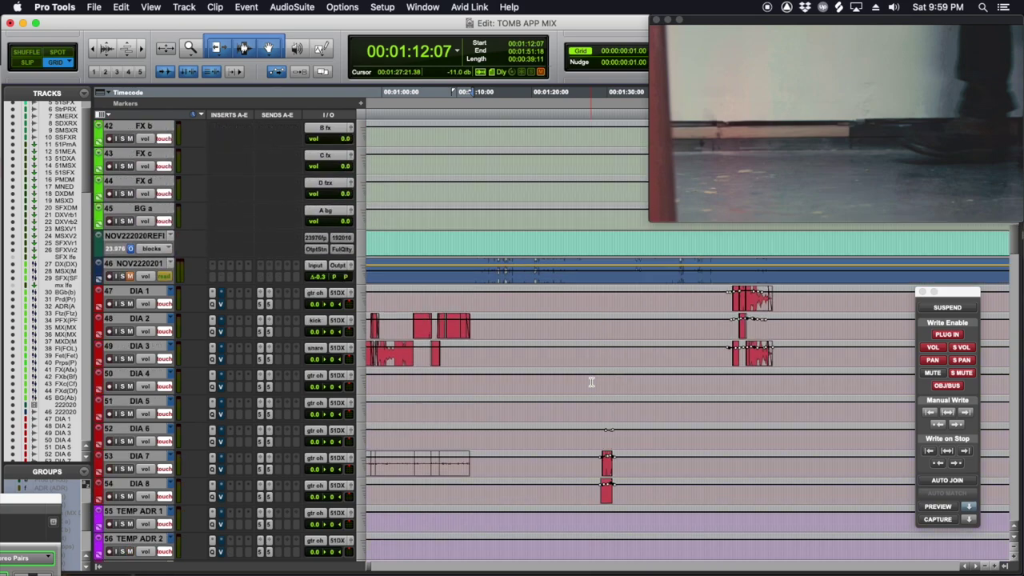
Enlarge the video window, play the scene from 00:01:11:11 on DIA 6, and set the video to full screen.
left_click_drag(652, 220, 298, 490)
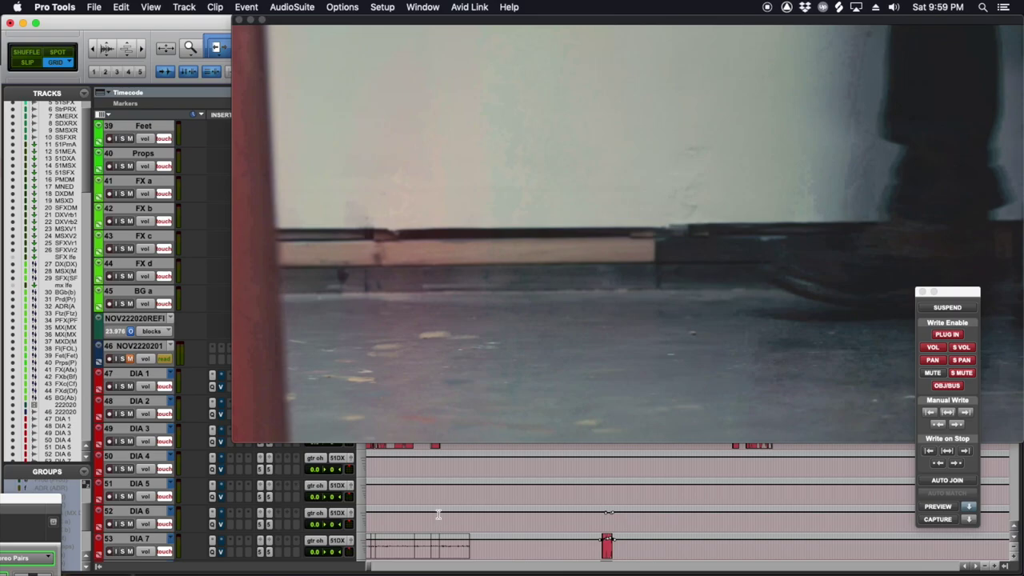
left_click(467, 518)
key("space")
right_click(374, 317)
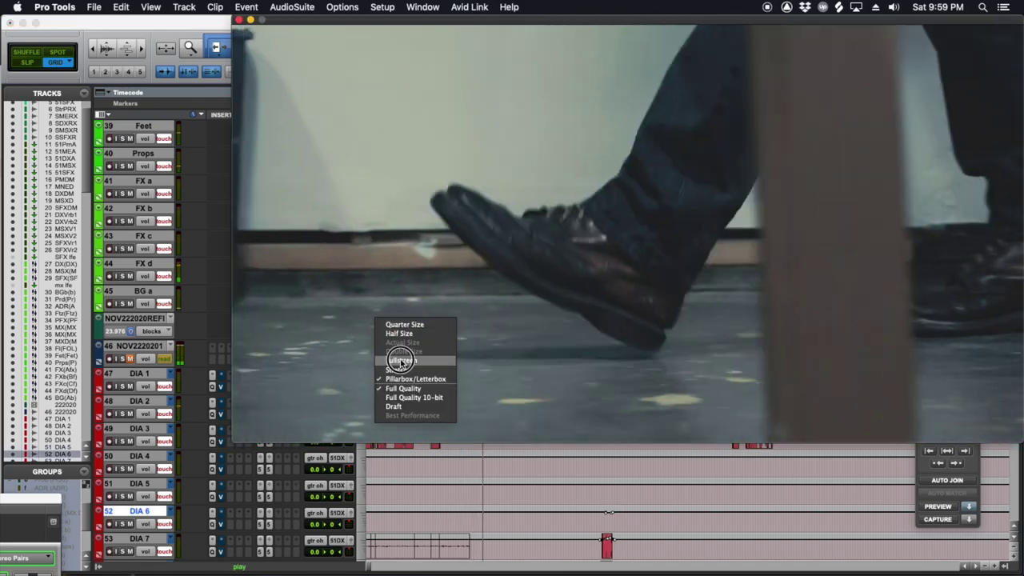
left_click(397, 360)
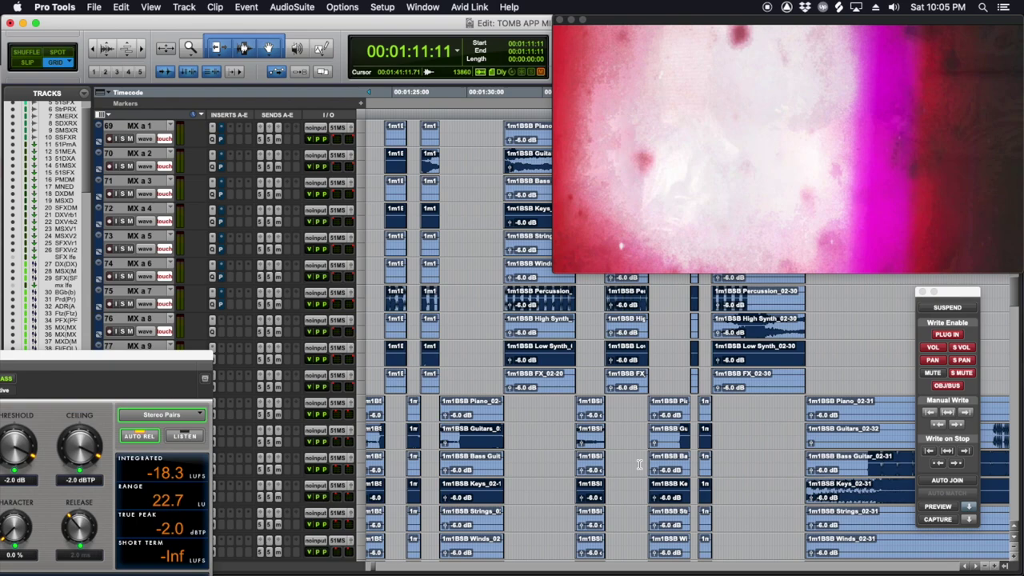
Switch the tracks to volume view and examine the automation on the music, foley and dialogue tracks.
key("minus")
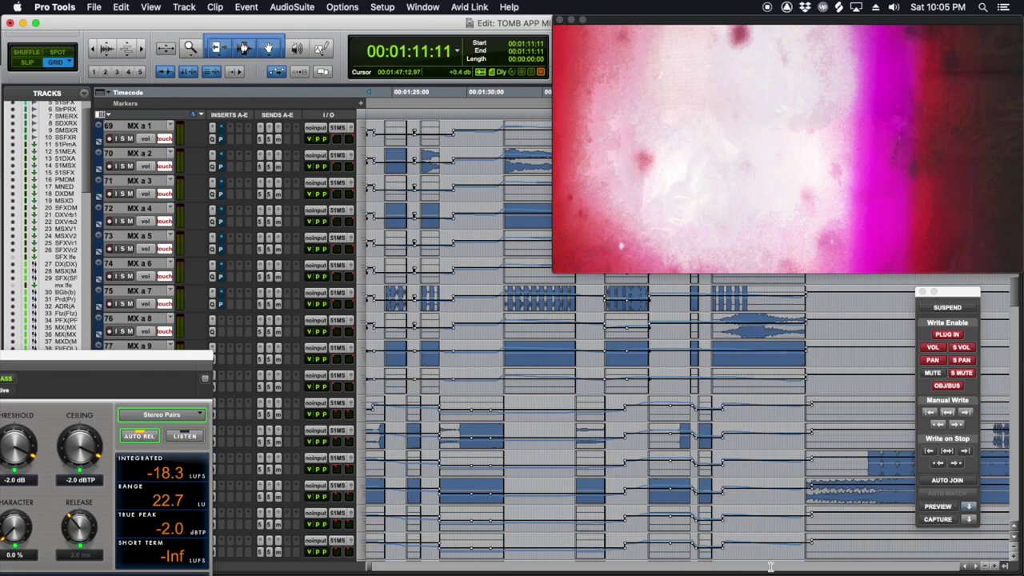
scroll(697, 458, "down", 1)
scroll(472, 442, "down", 15)
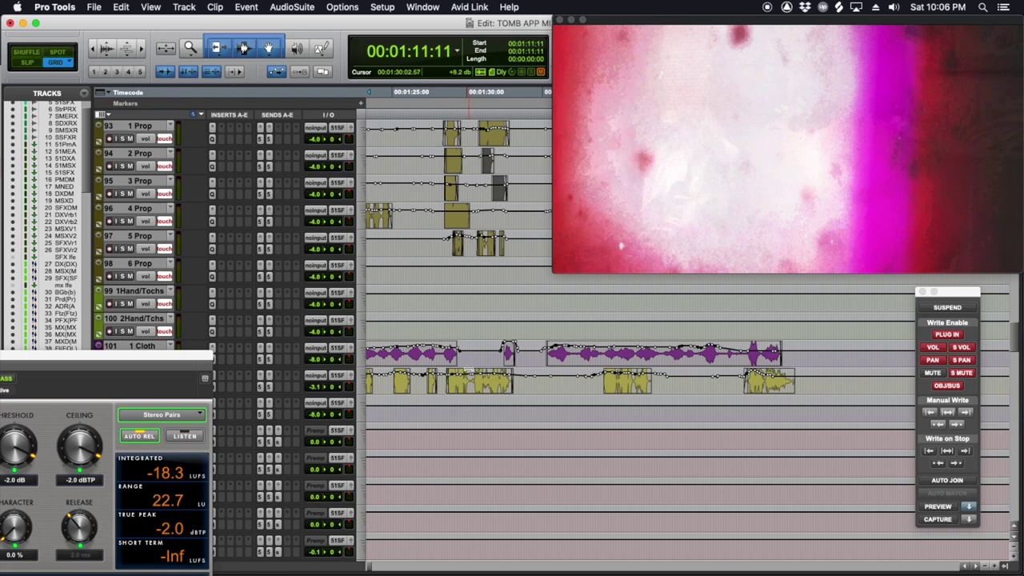
scroll(465, 404, "up", 10)
scroll(469, 369, "up", 2)
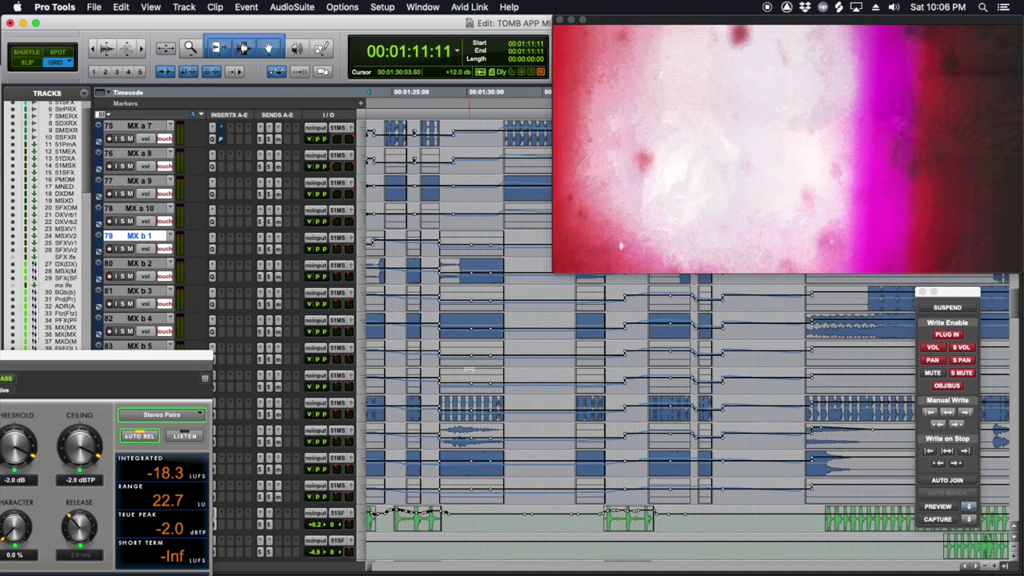
scroll(470, 369, "up", 1)
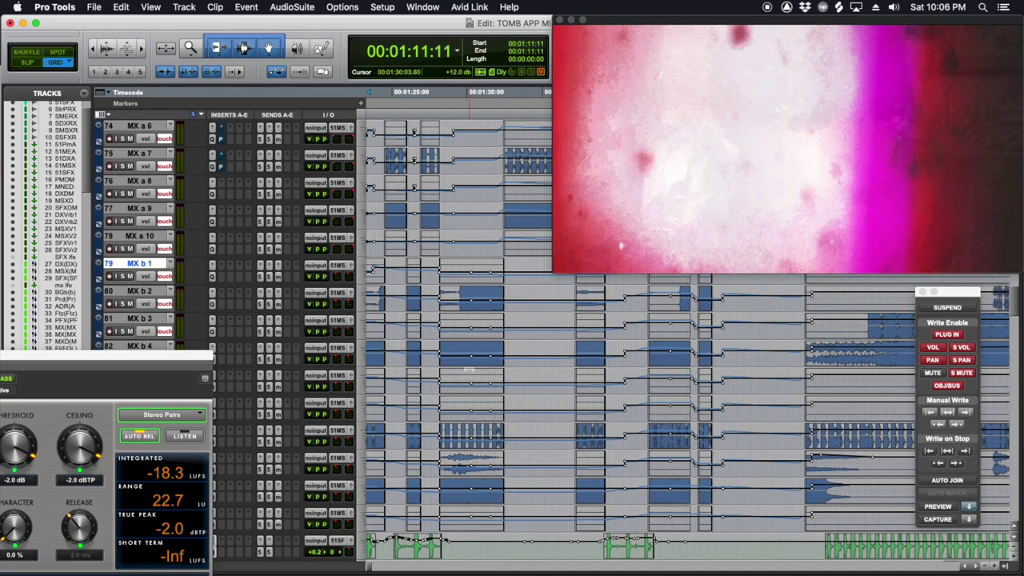
scroll(470, 369, "up", 6)
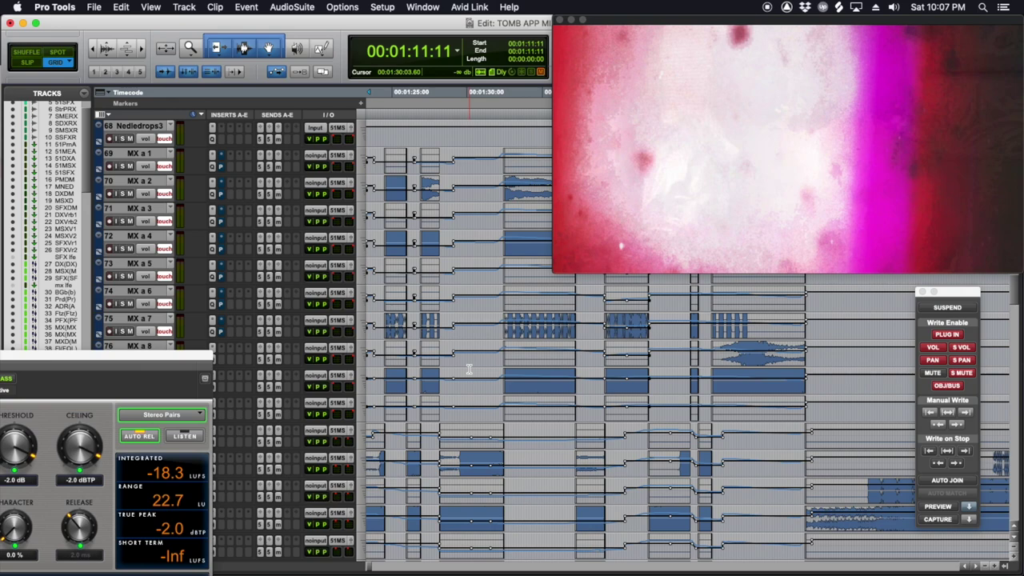
scroll(591, 356, "up", 10)
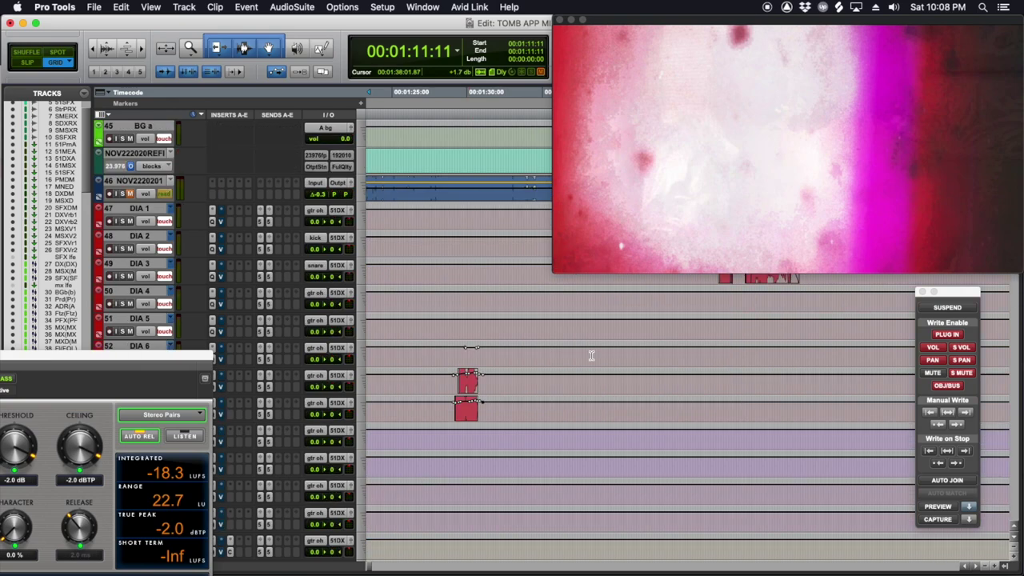